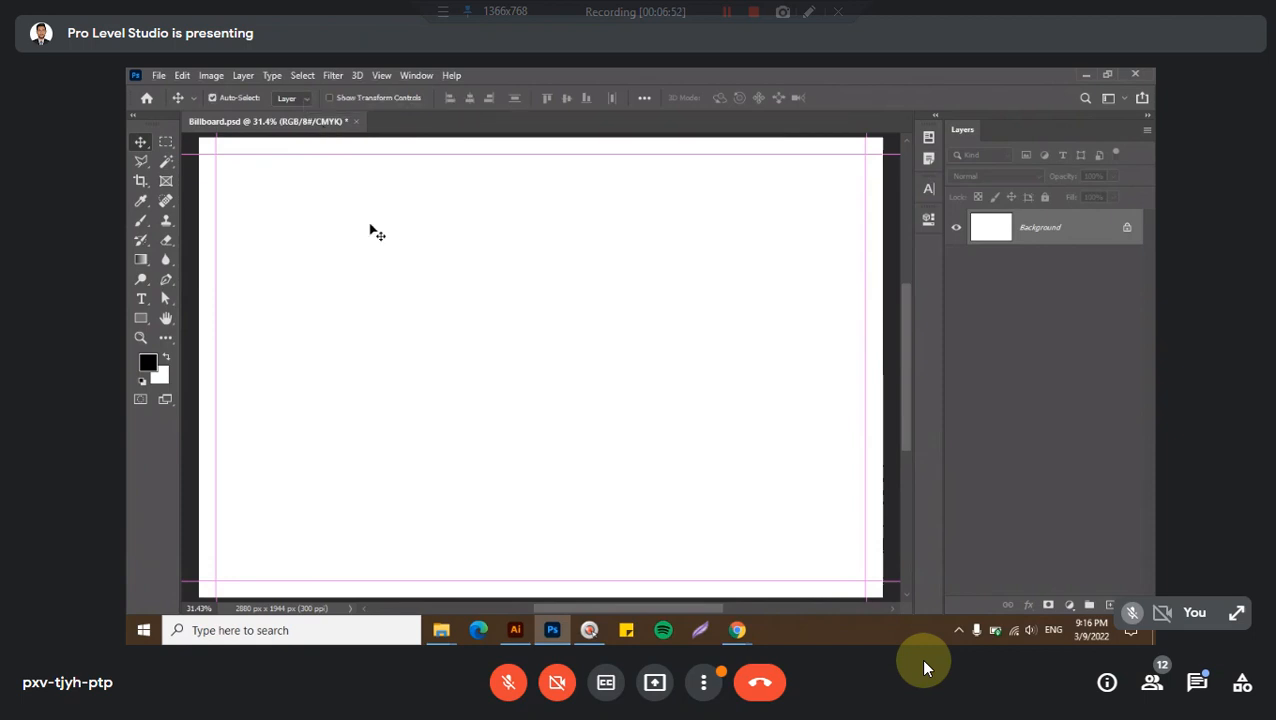
- Turn off the CMYK proof preview and close Billboard.psd without saving the changes
key(ctrl+y)
key(ctrl+w)
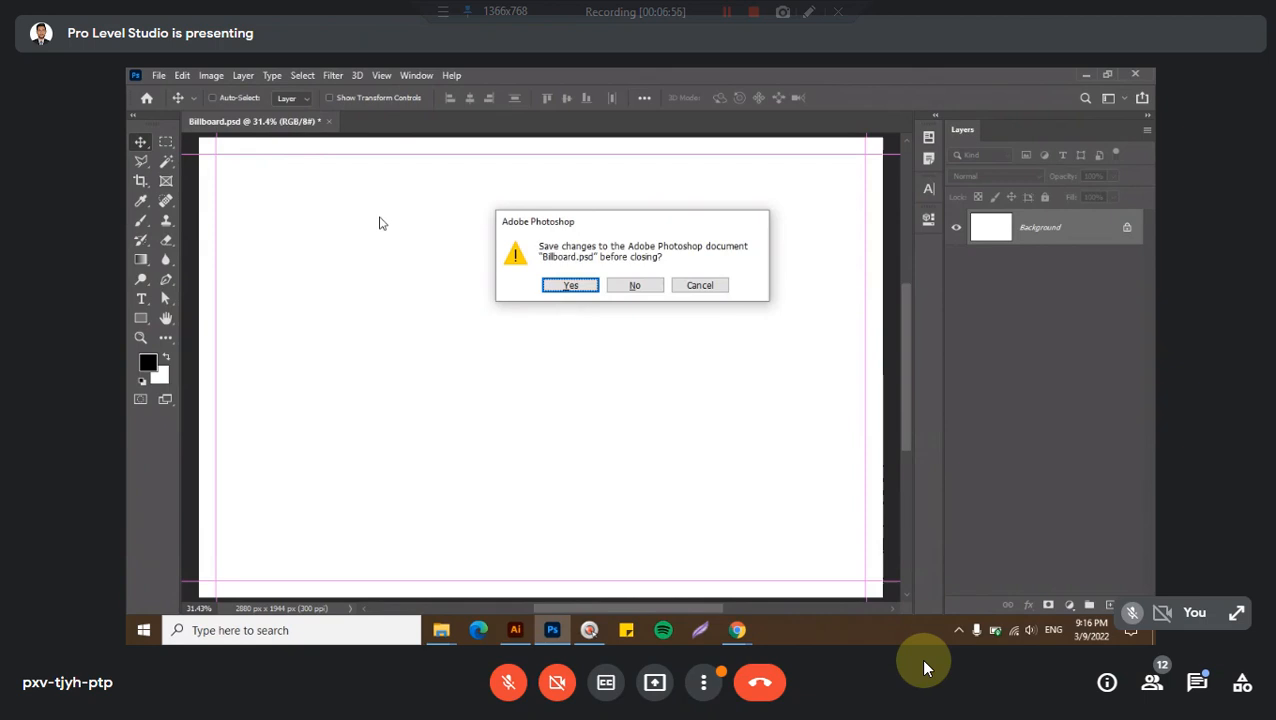
click(633, 286)
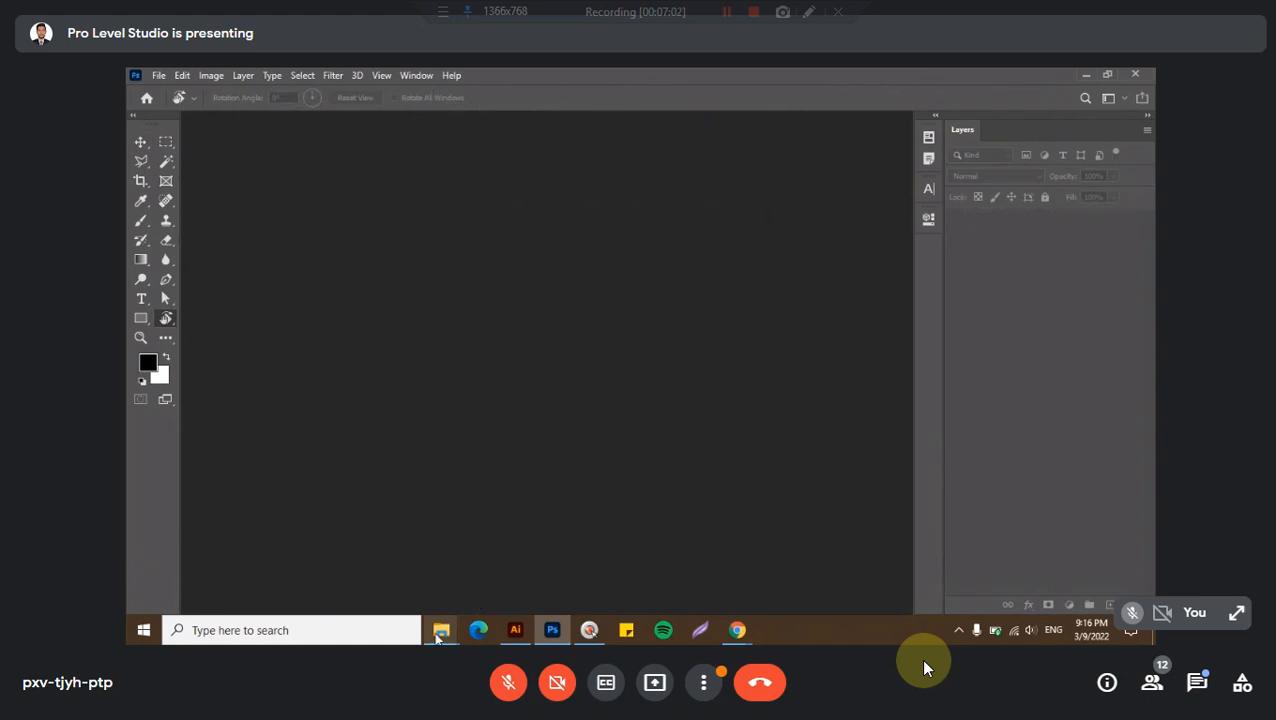
- Look over the Social Media Sizes folder in File Explorer and switch to Chrome
mouse_move(438, 637)
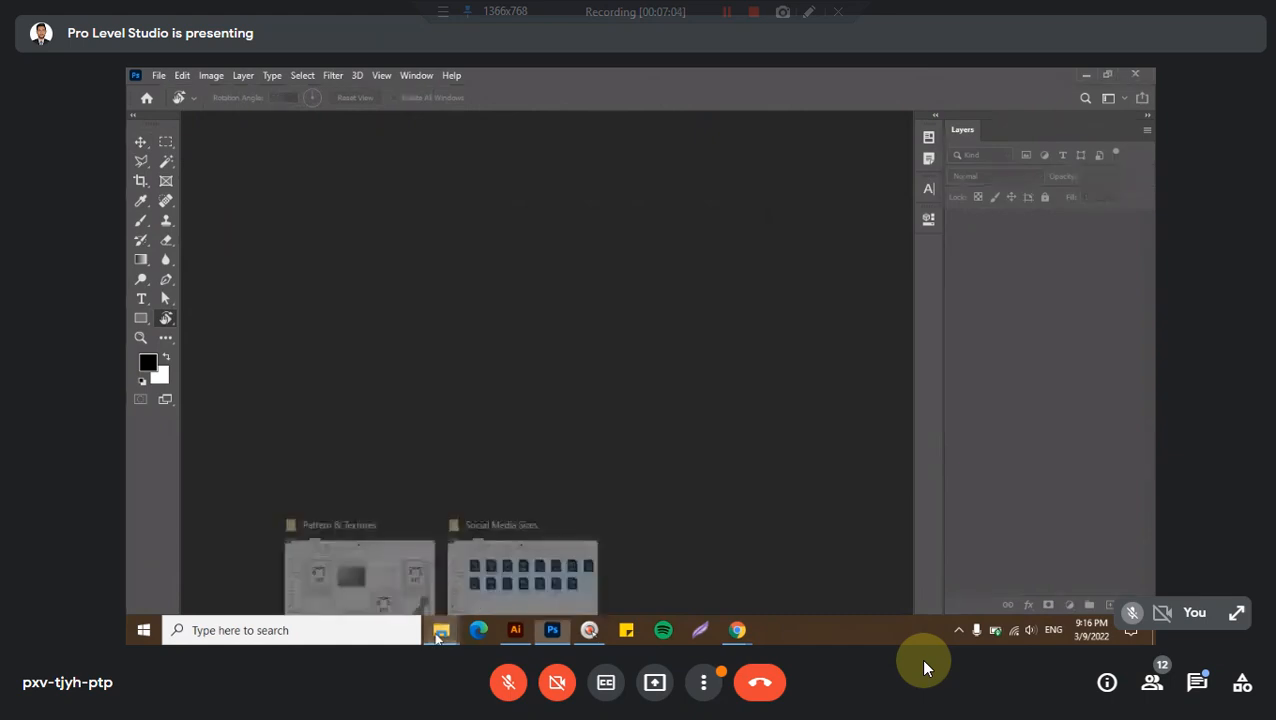
click(522, 575)
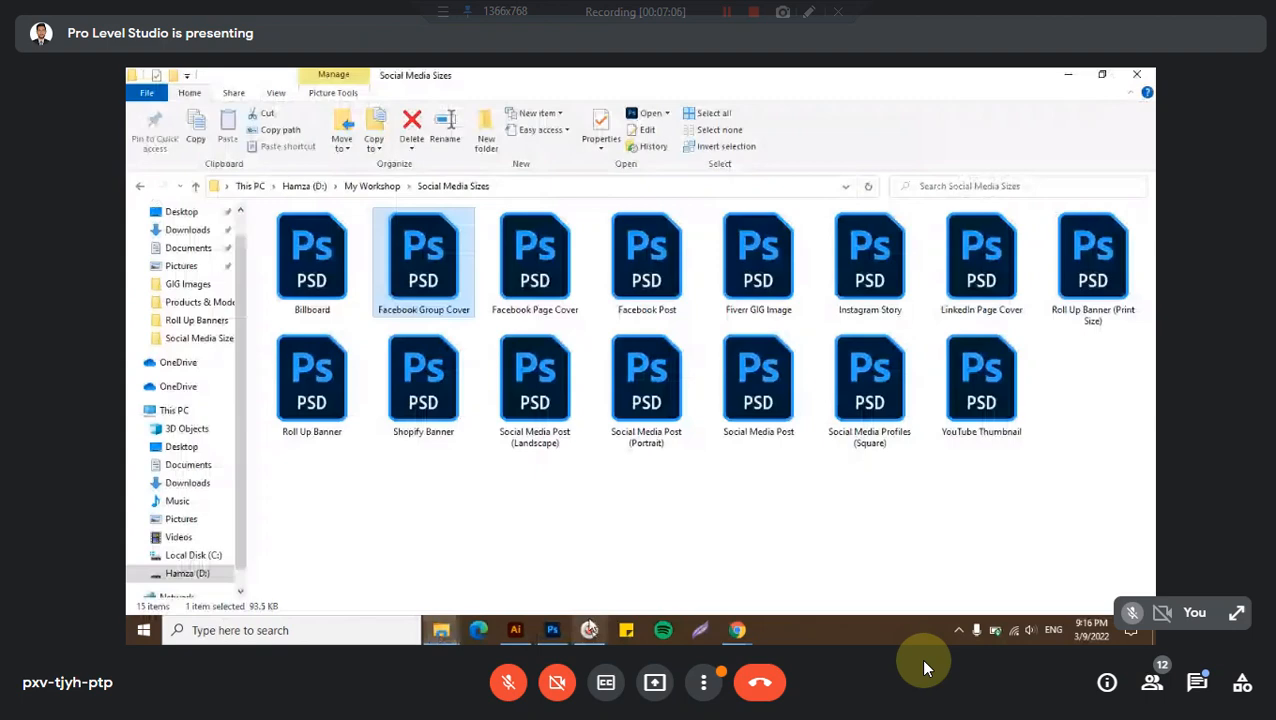
click(737, 630)
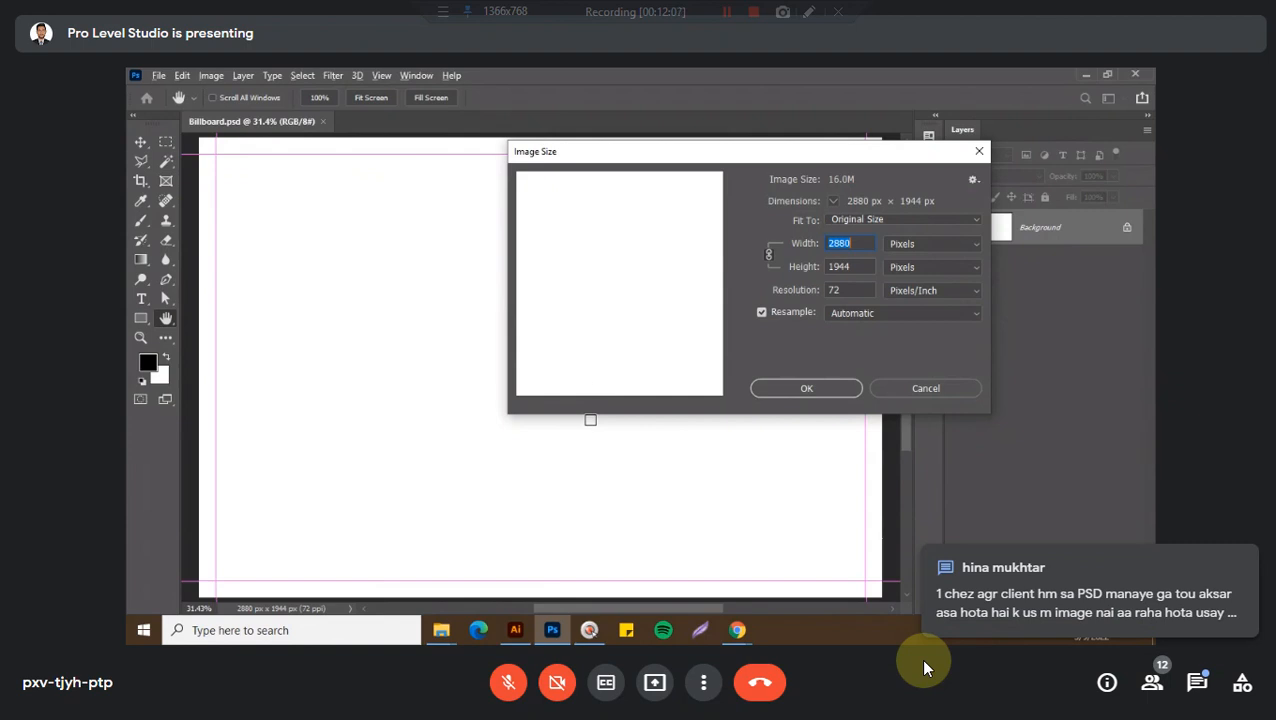
- Check the image size of Billboard.psd in inches and leave the dialog without applying anything
click(903, 245)
click(910, 290)
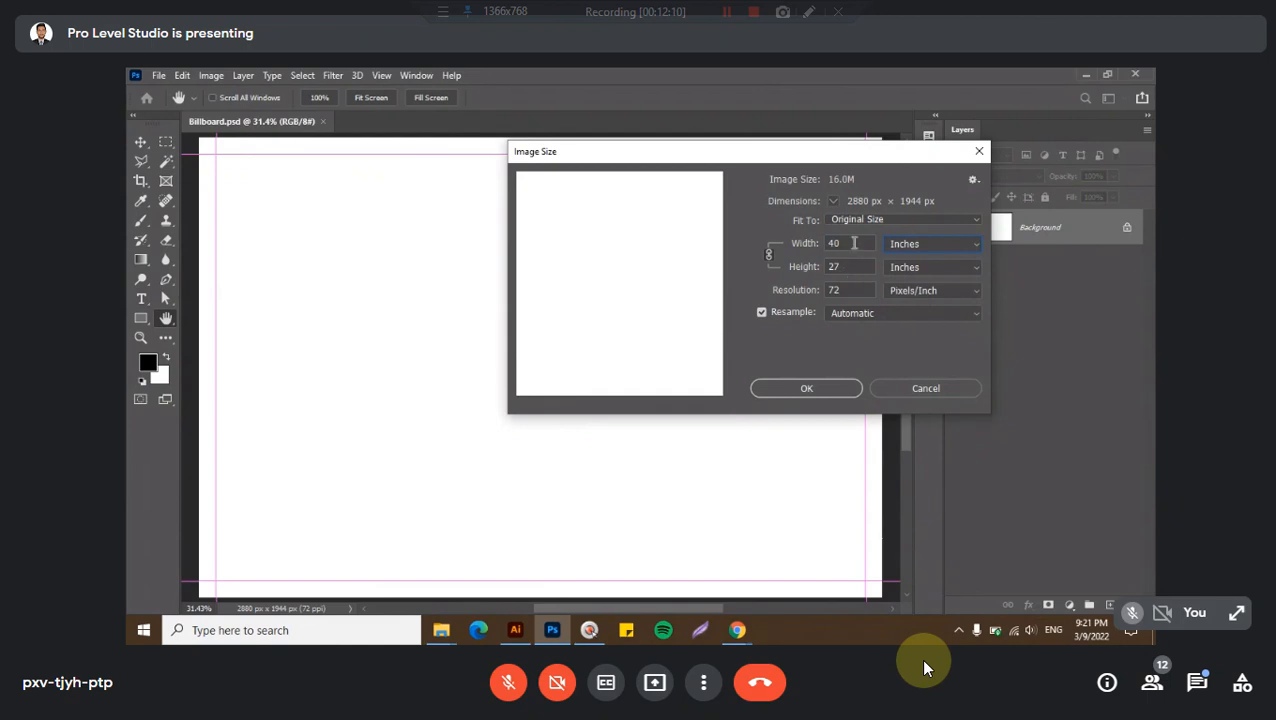
double_click(848, 266)
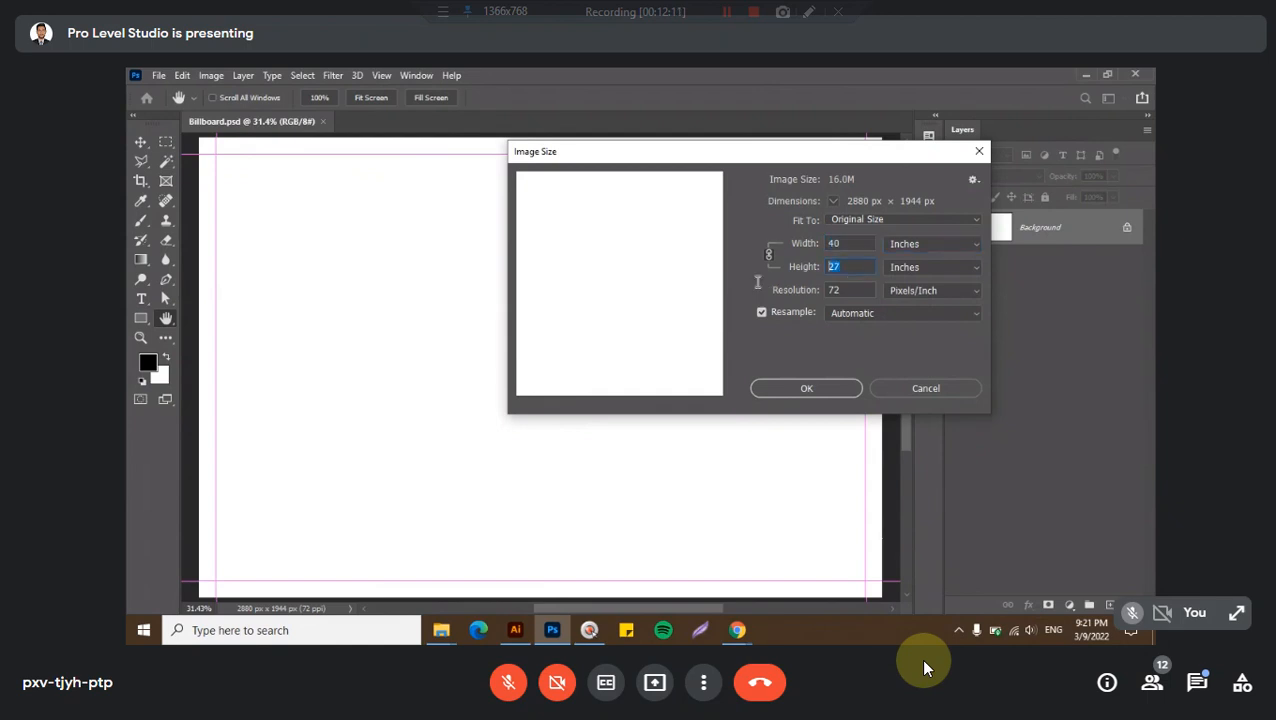
click(880, 393)
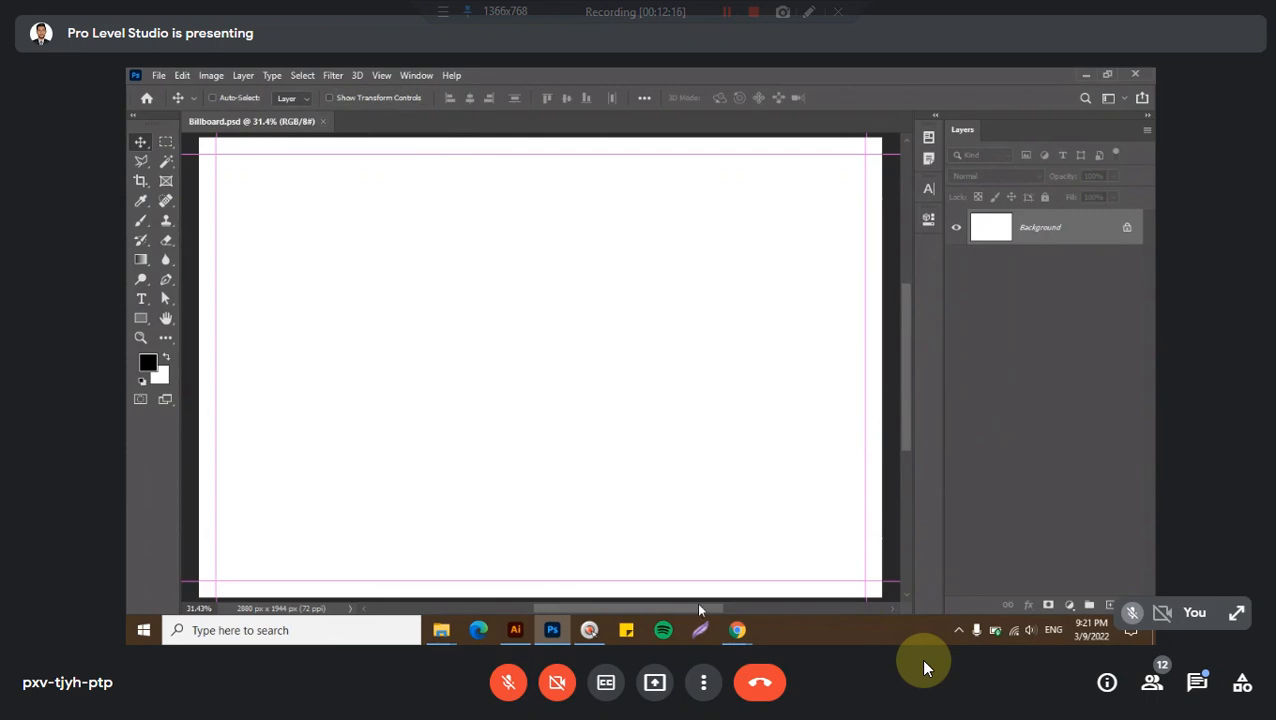
- Try rotating the Billboard.psd canvas to portrait, undo the rotation, and fit the canvas to the screen
click(405, 211)
key(ctrl+0)
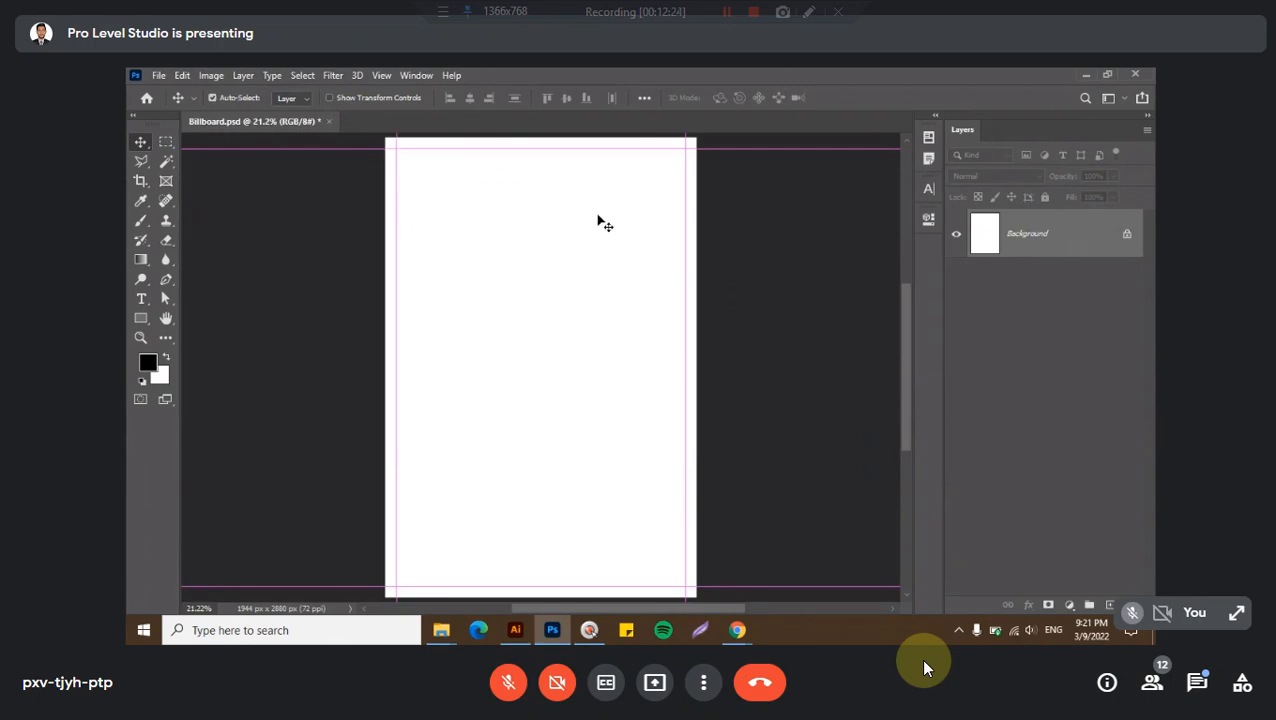
key(ctrl+z)
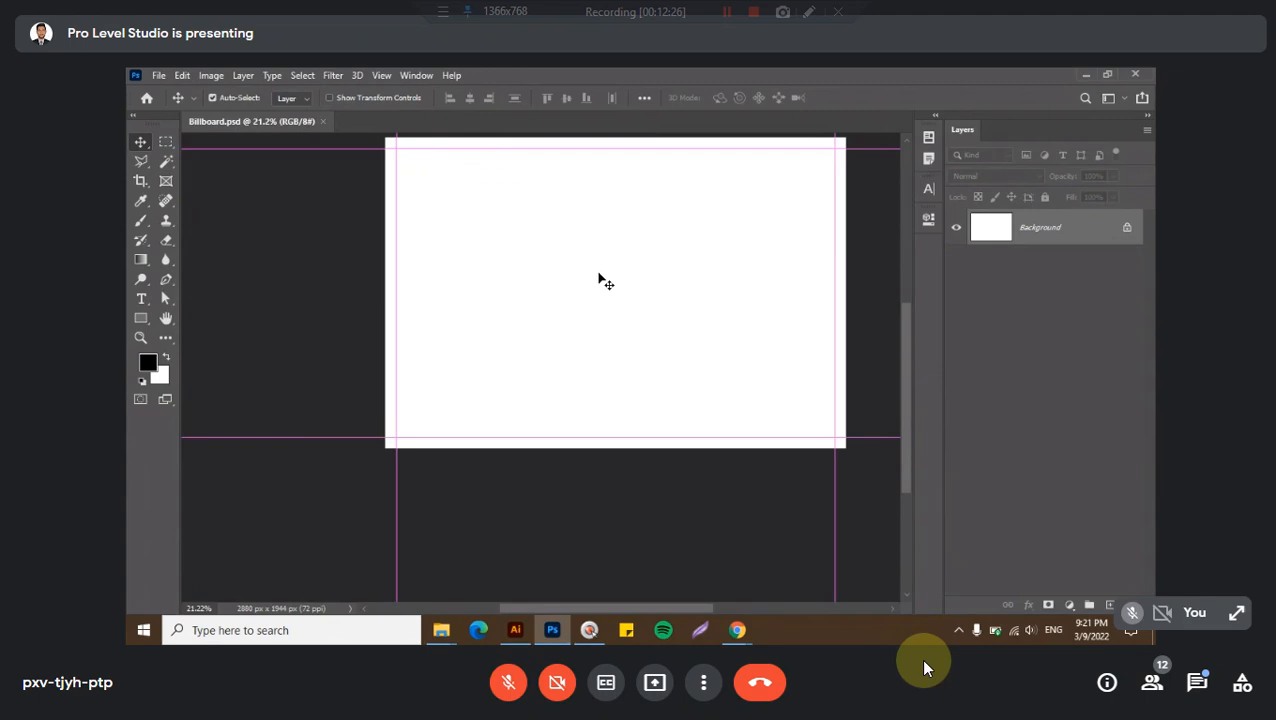
key(ctrl+0)
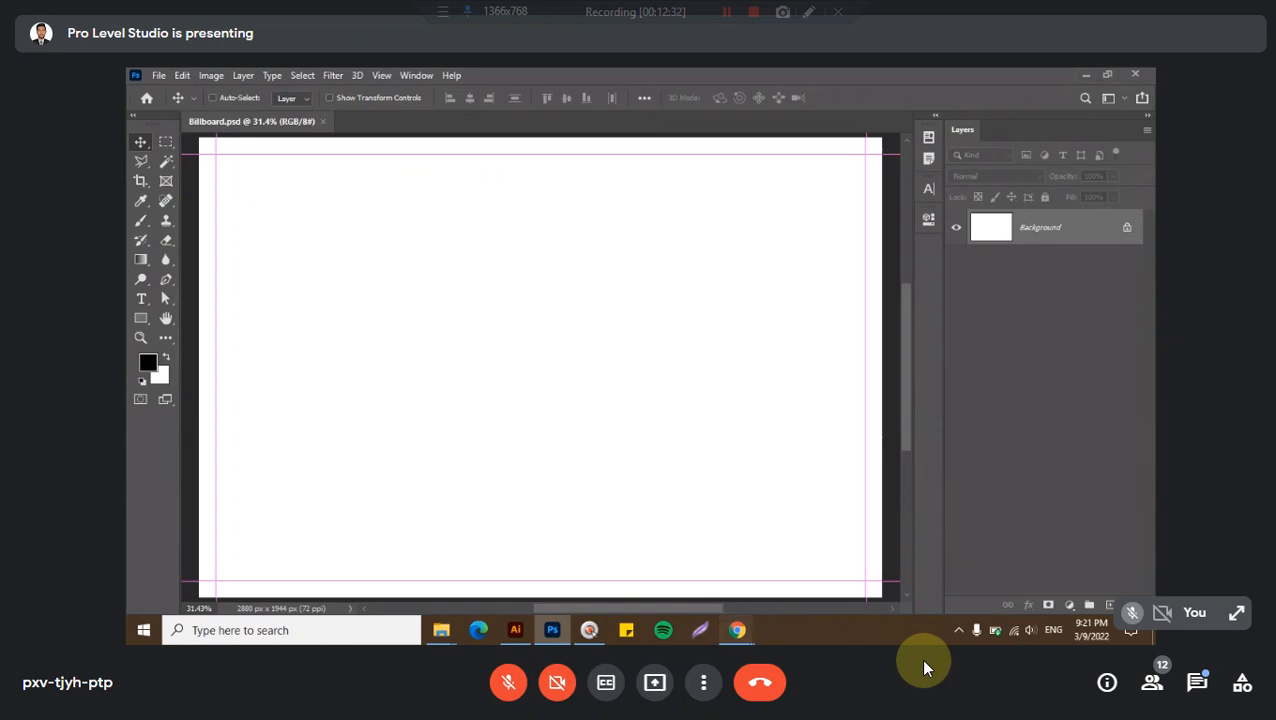
- Switch to the Google Meet window in Chrome to read the in-call messages
mouse_move(737, 630)
click(655, 565)
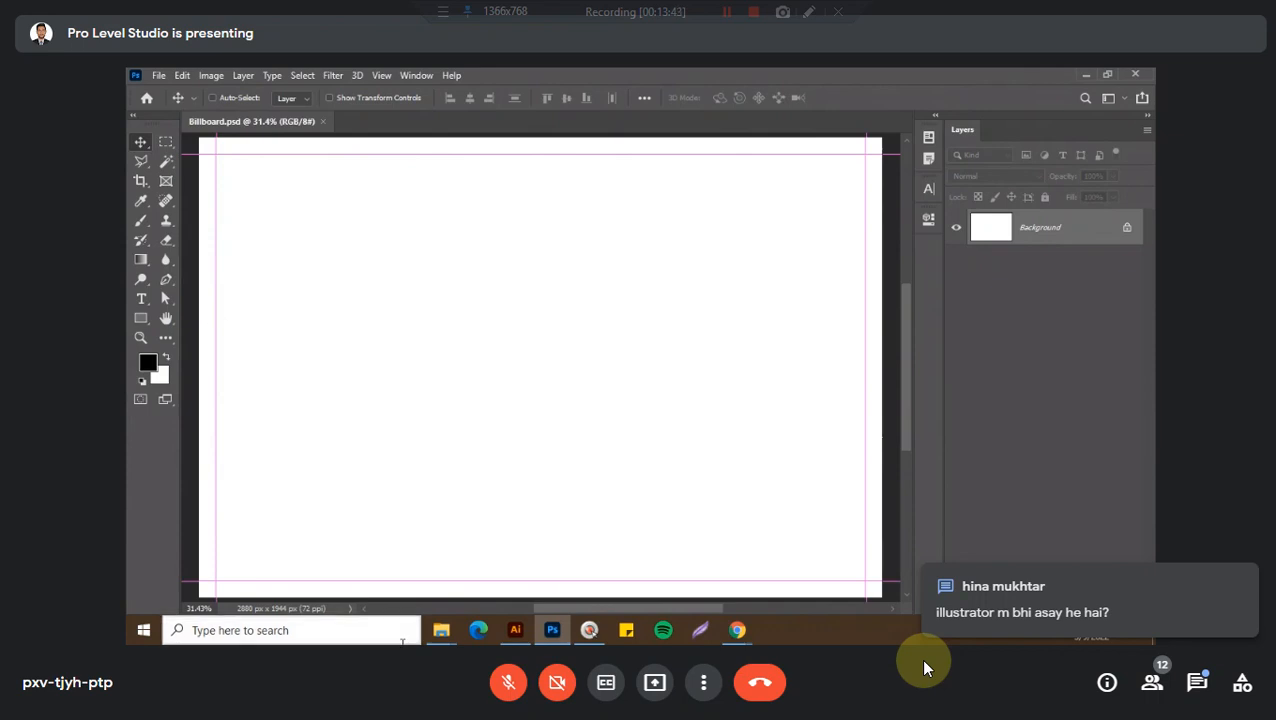
mouse_move(737, 626)
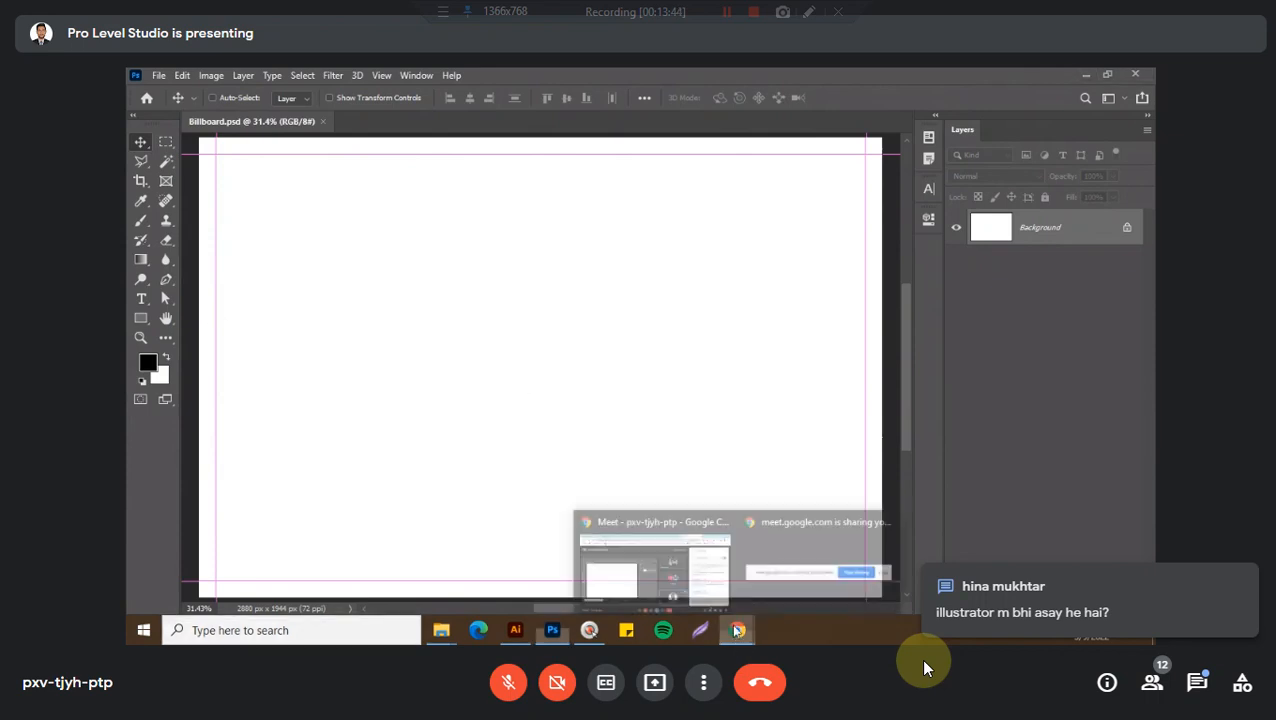
click(686, 575)
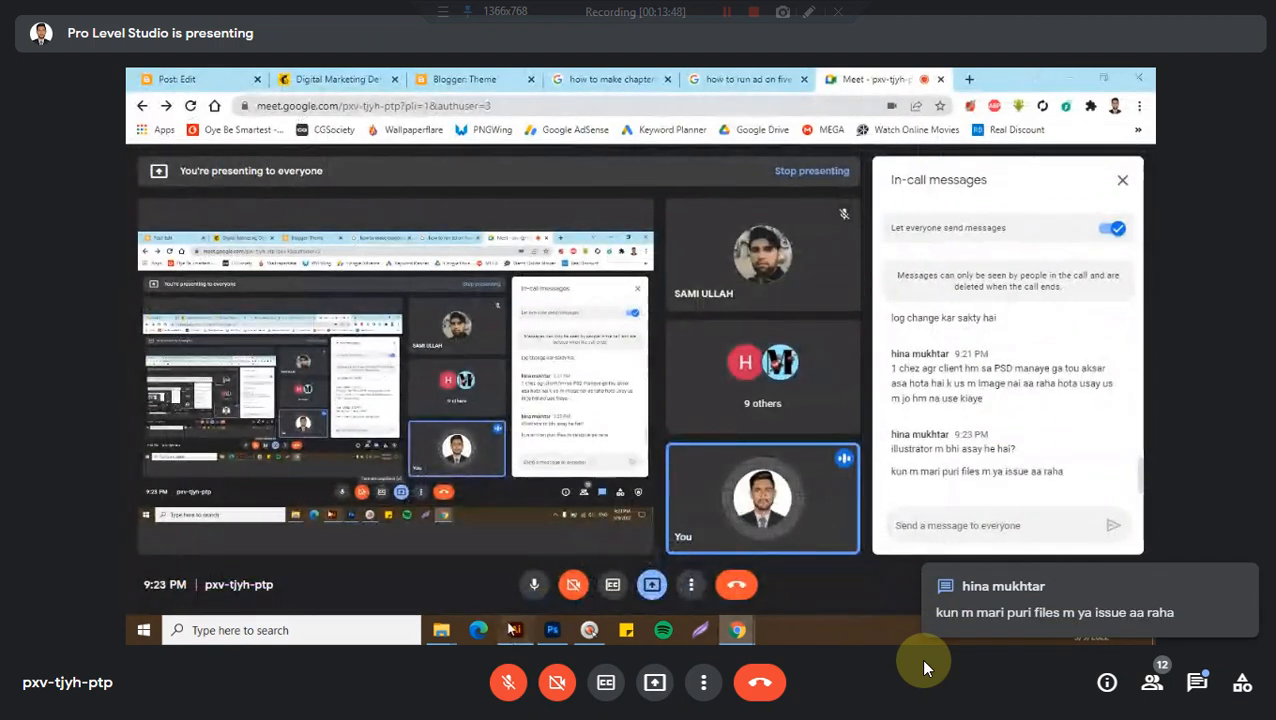
- Try to bring image 61 from the Pattern & Textures folder into Untitled-2 in Illustrator, and close the document without saving
click(515, 630)
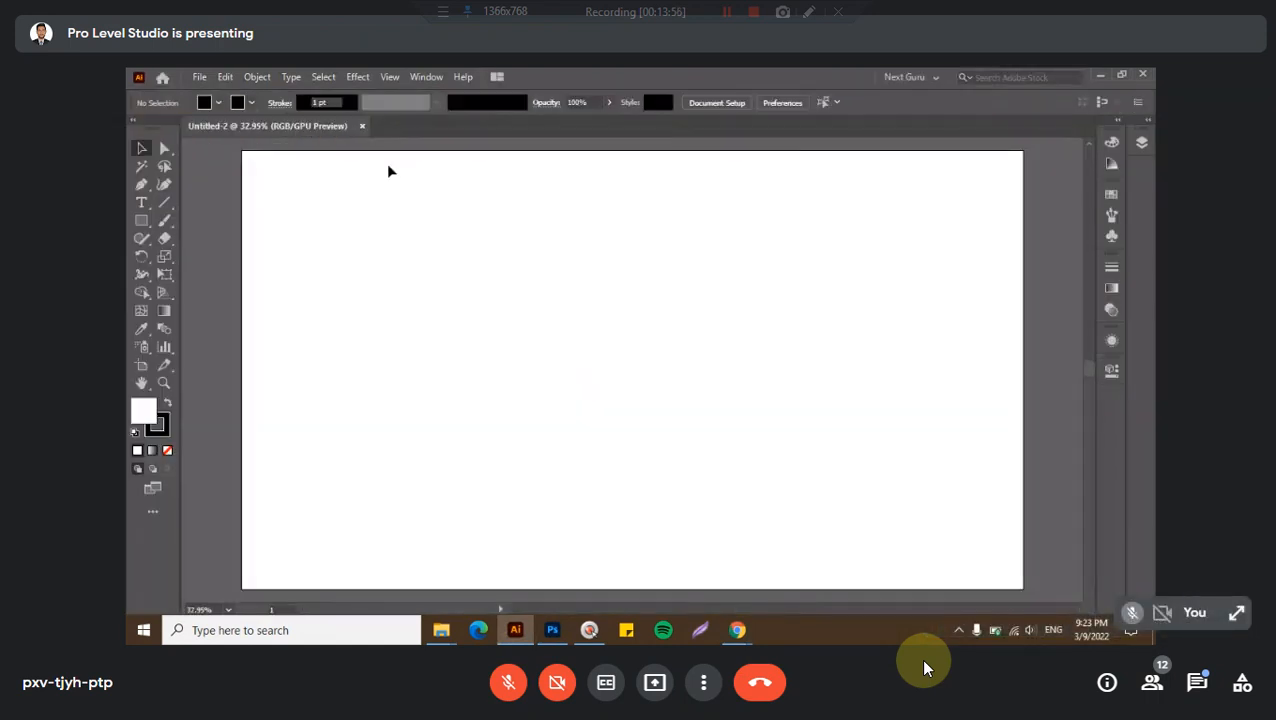
click(199, 78)
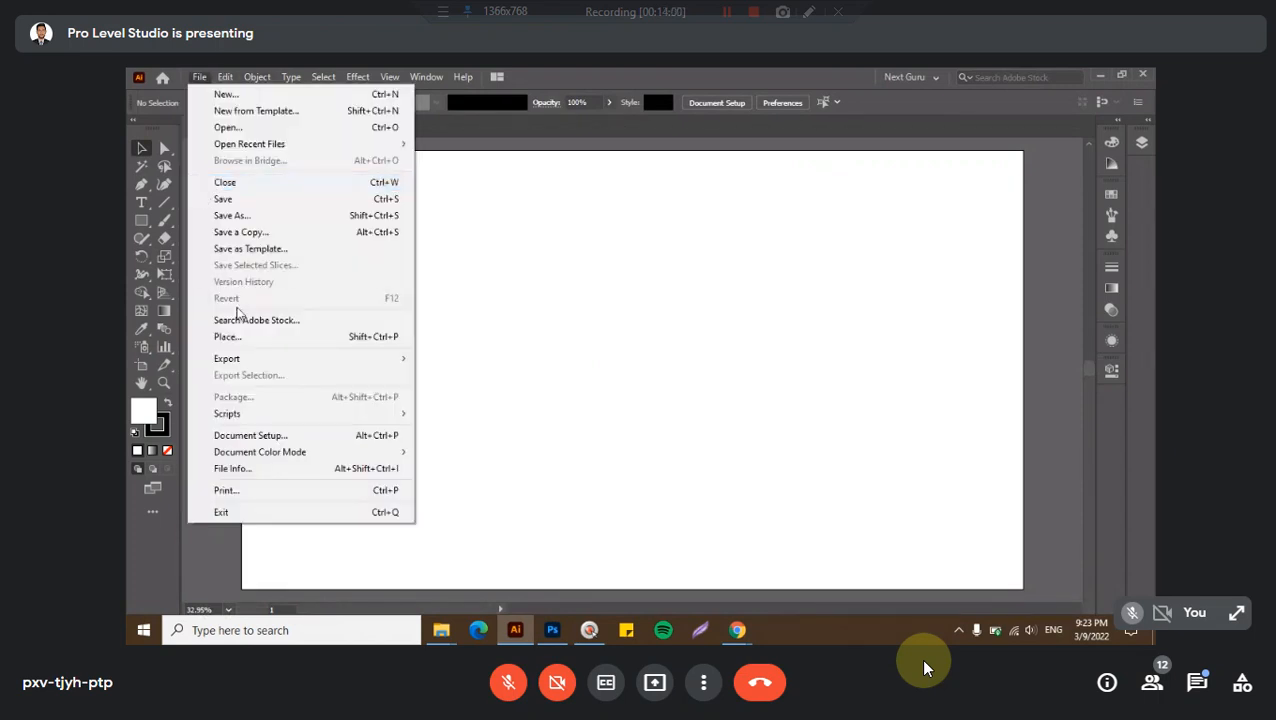
click(637, 319)
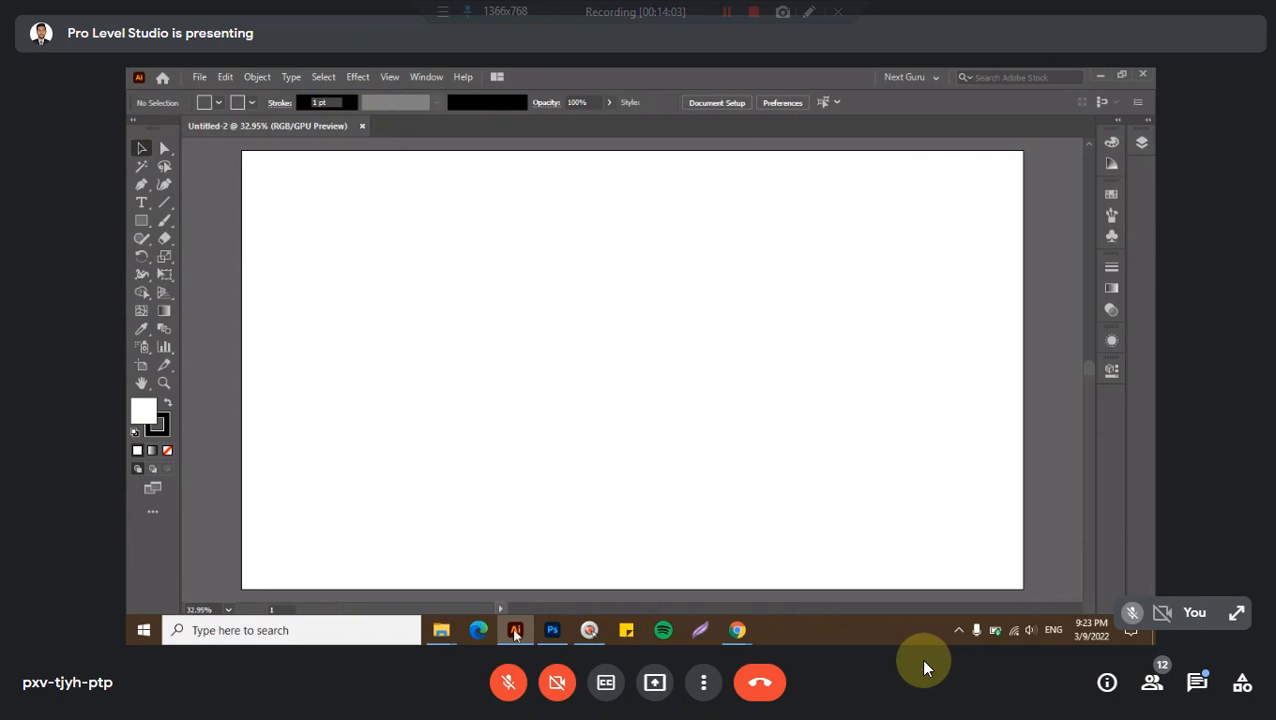
mouse_move(441, 630)
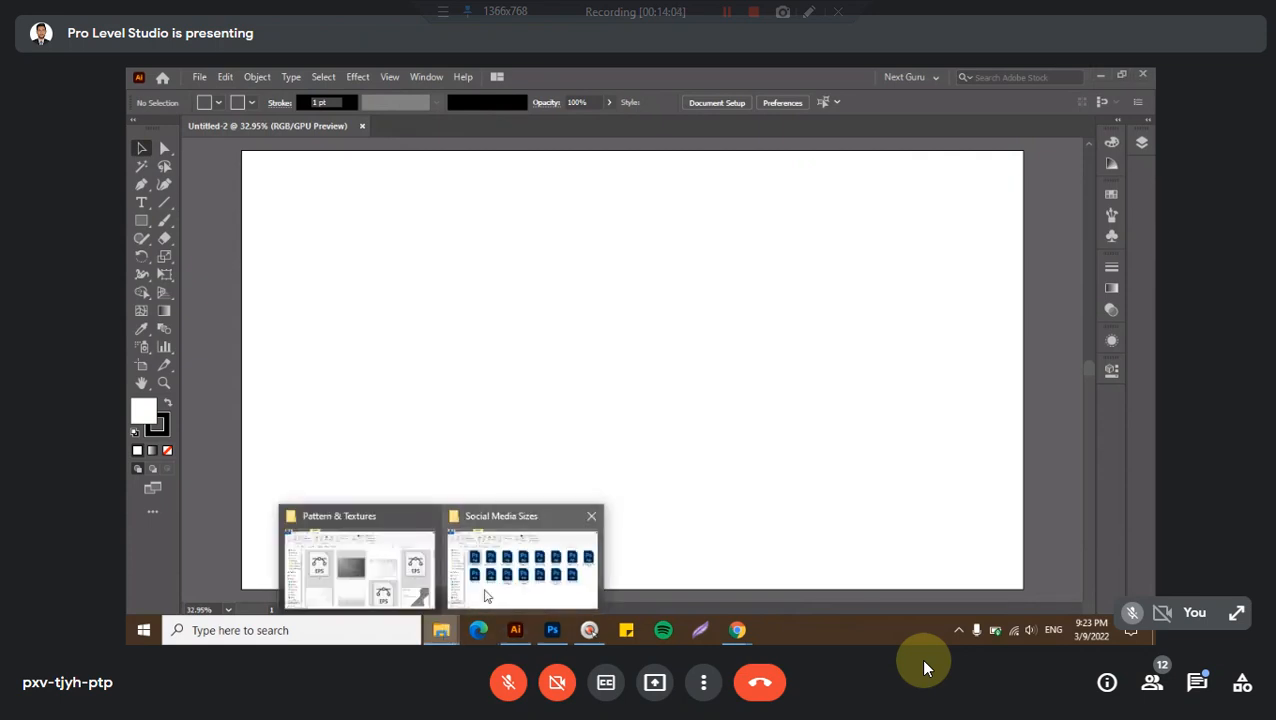
click(360, 565)
click(775, 343)
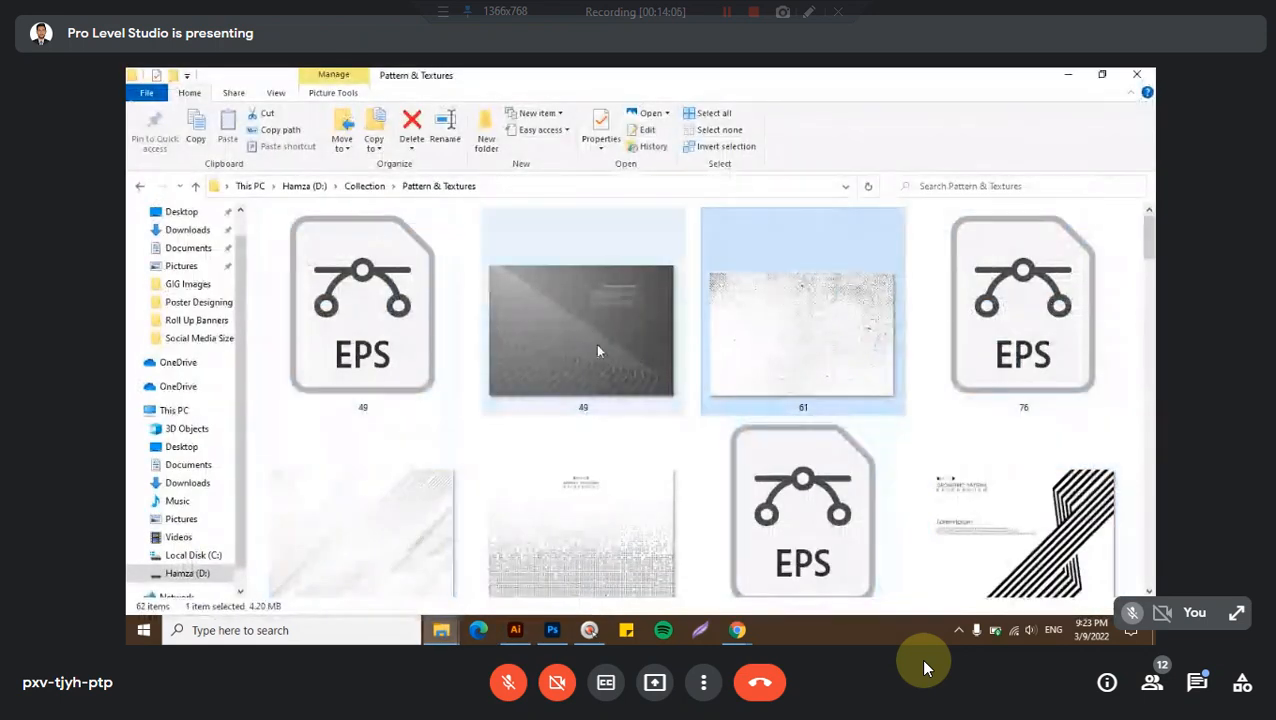
click(515, 630)
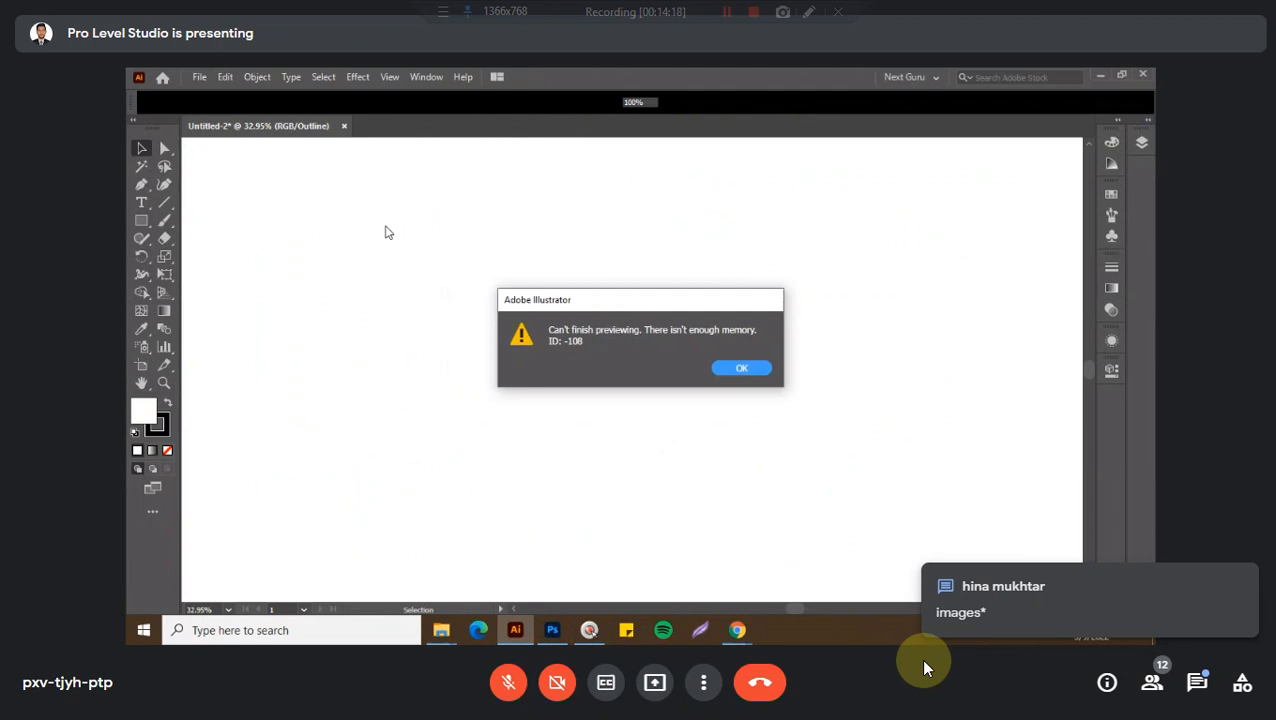
click(755, 370)
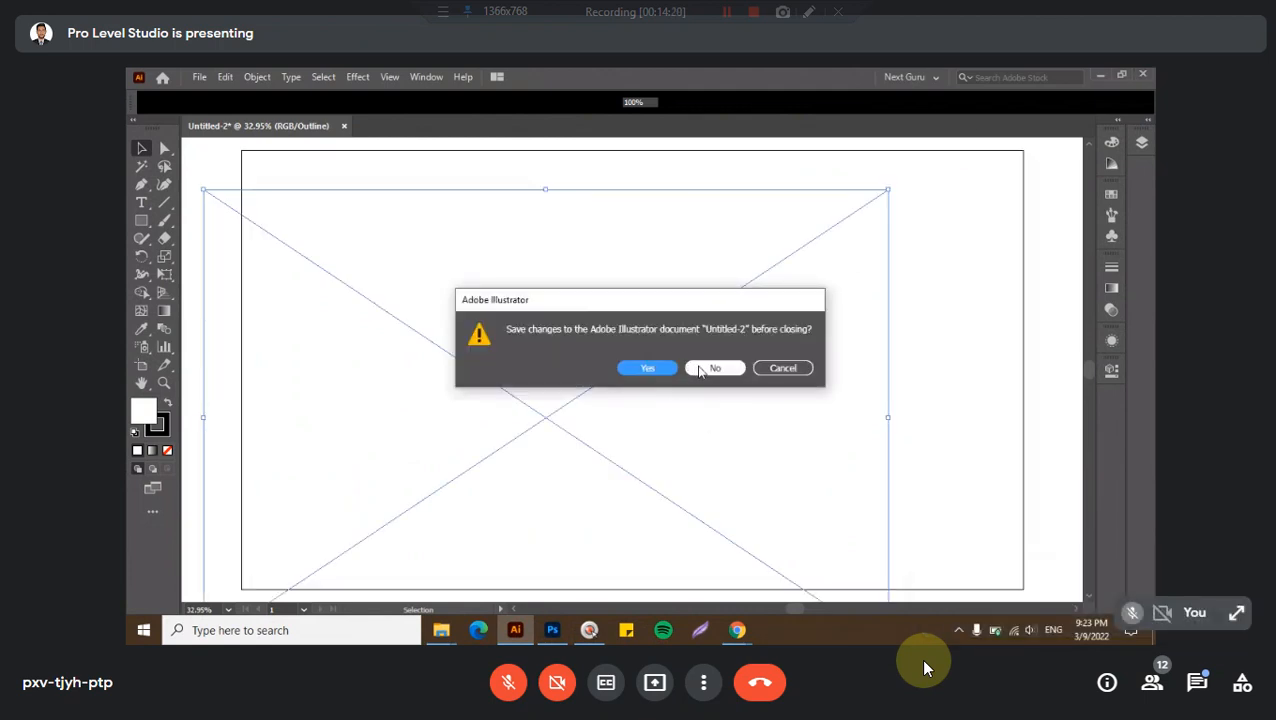
click(715, 368)
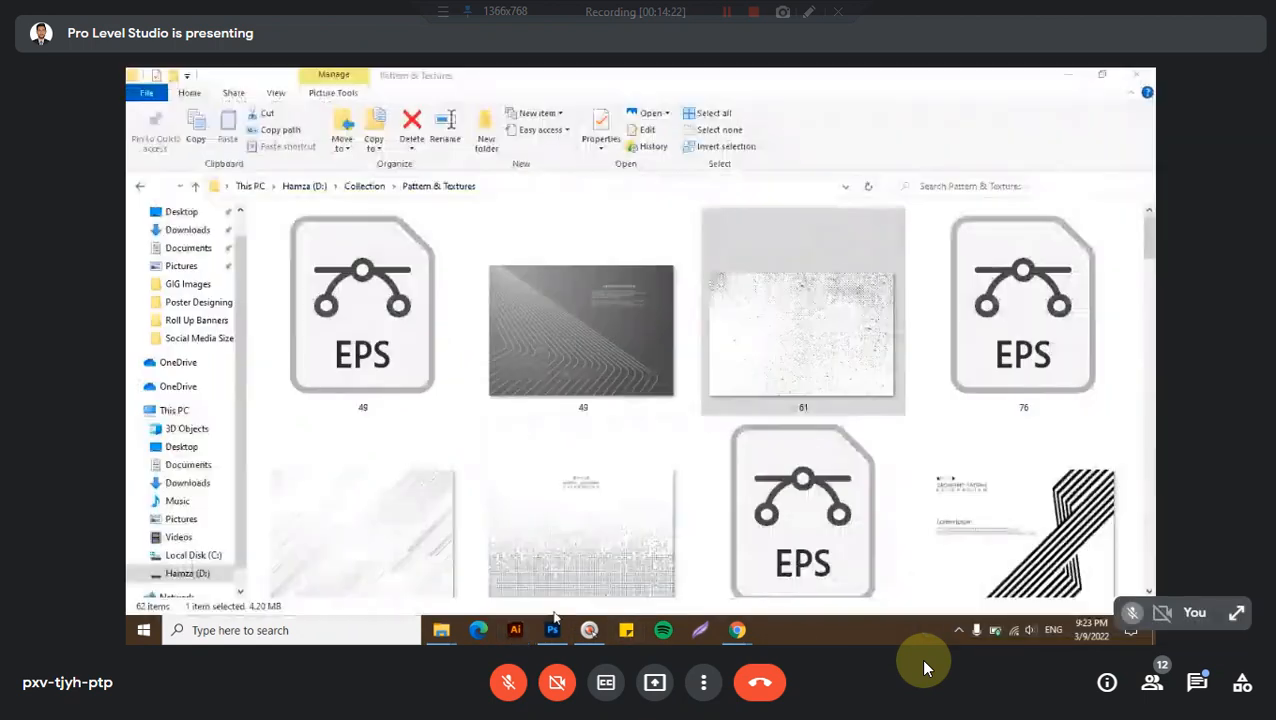
- End the Adobe Illustrator 2020 background process in Task Manager and close Task Manager
right_click(806, 637)
click(587, 412)
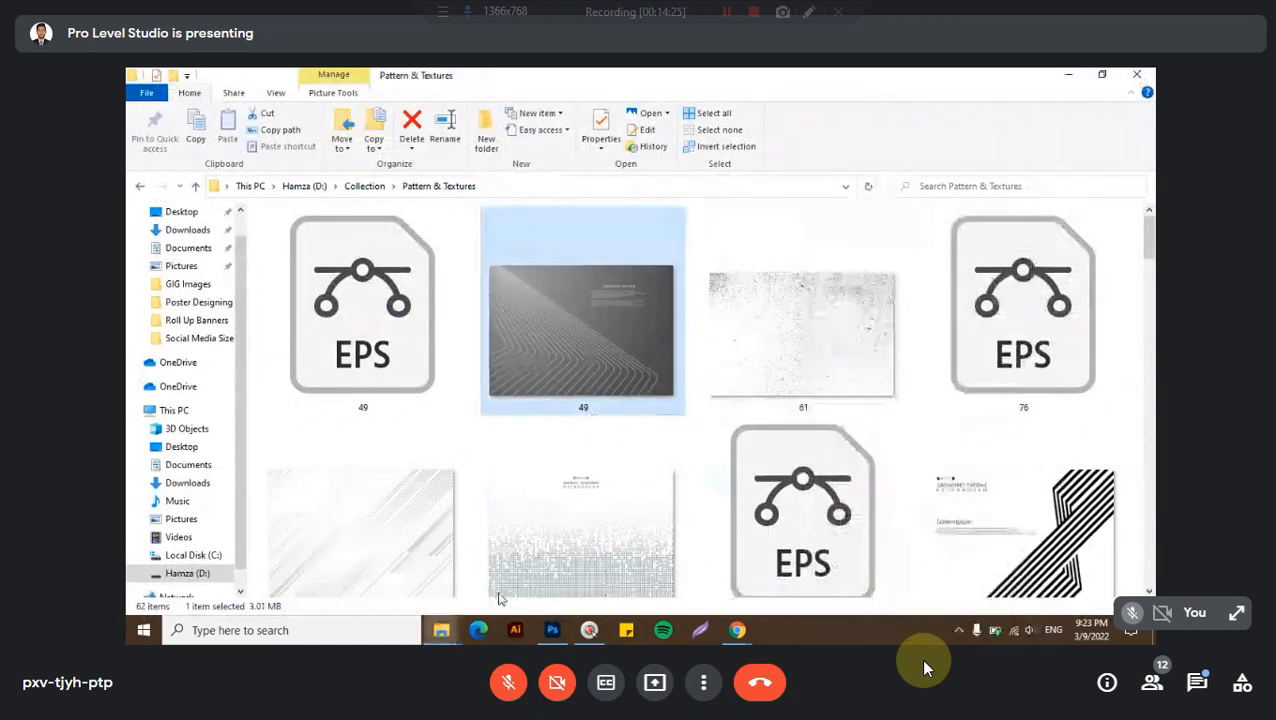
right_click(885, 622)
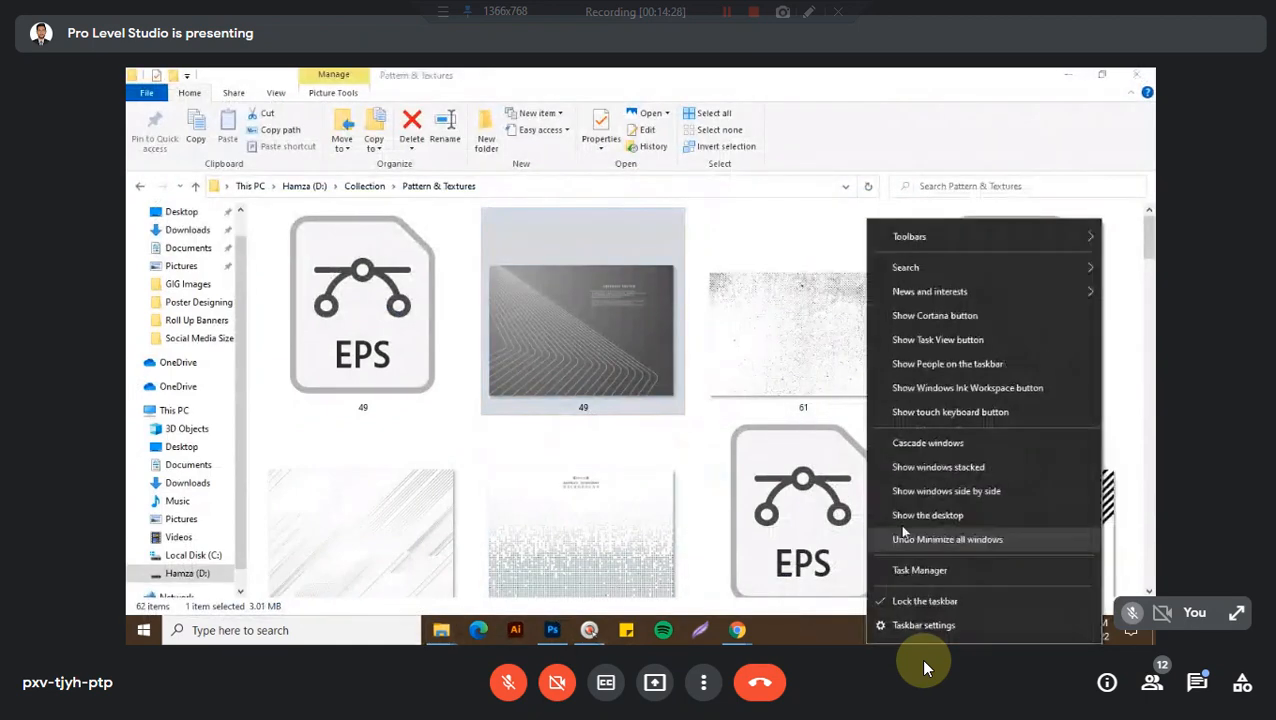
click(919, 570)
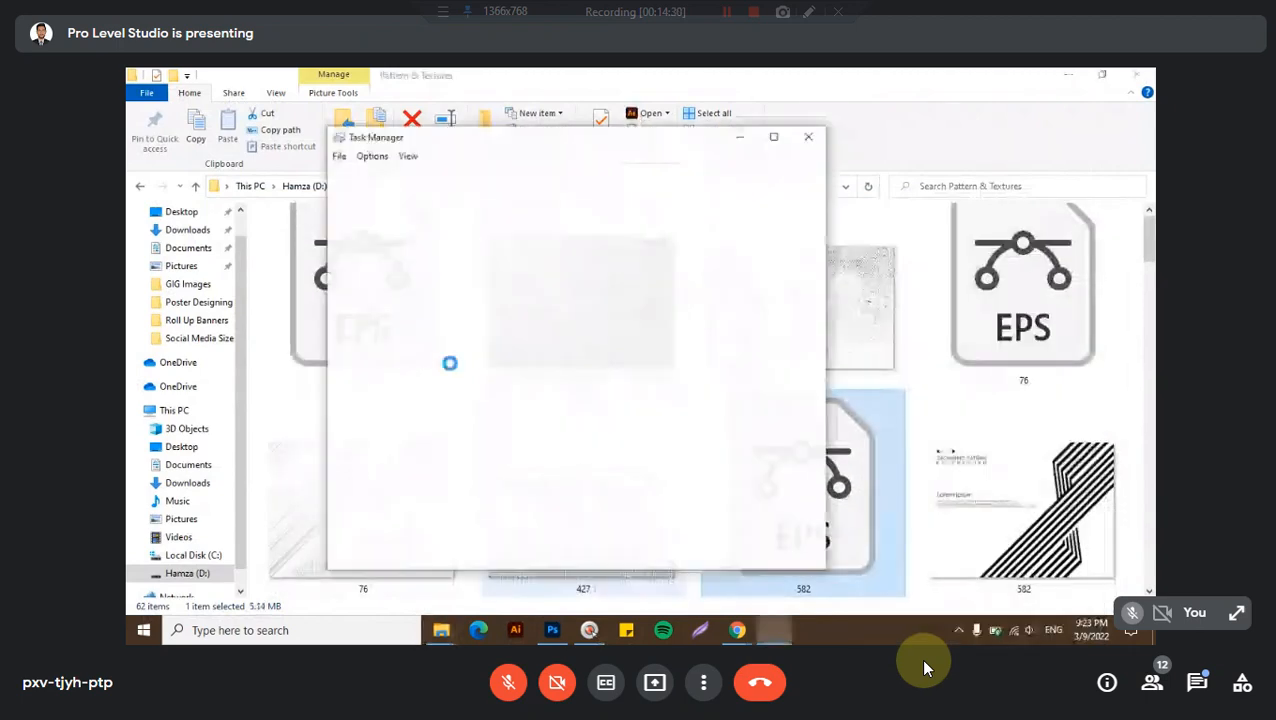
click(775, 137)
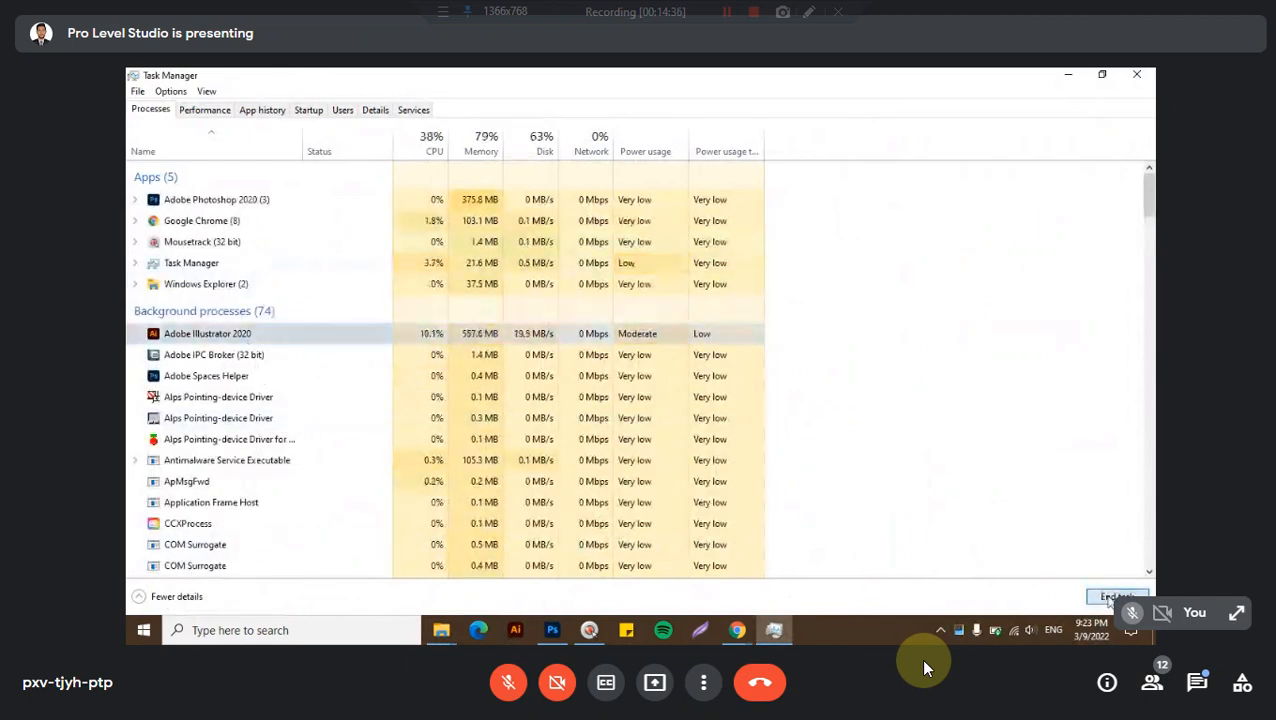
click(1142, 74)
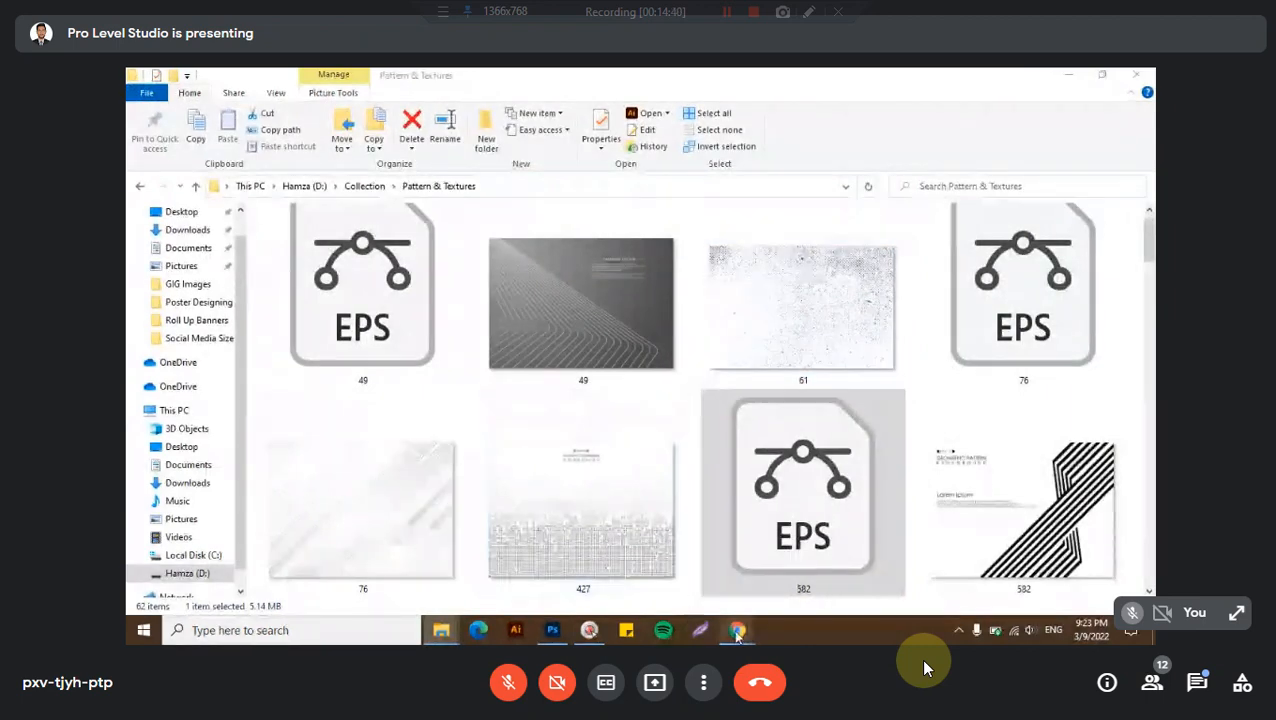
- Check the Google Meet window in Chrome and create a new Web-Large document of 1920 x 1080 px in Illustrator
mouse_move(737, 630)
click(662, 570)
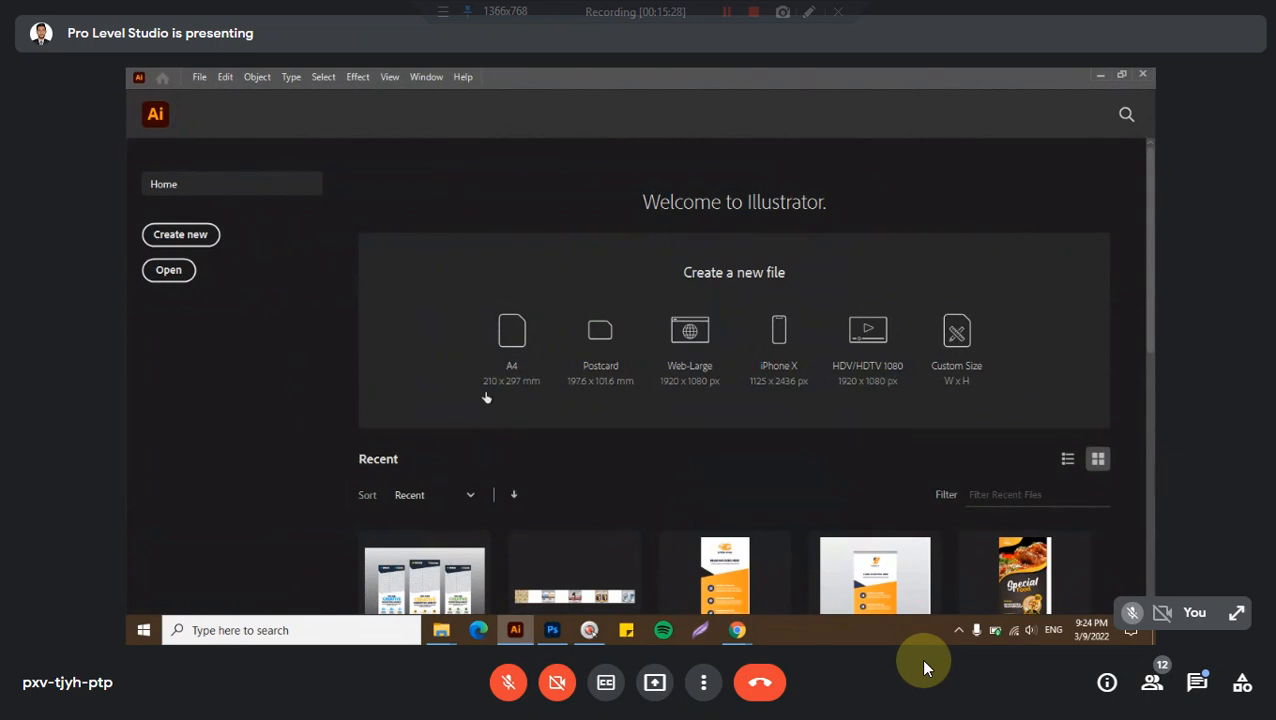
click(692, 366)
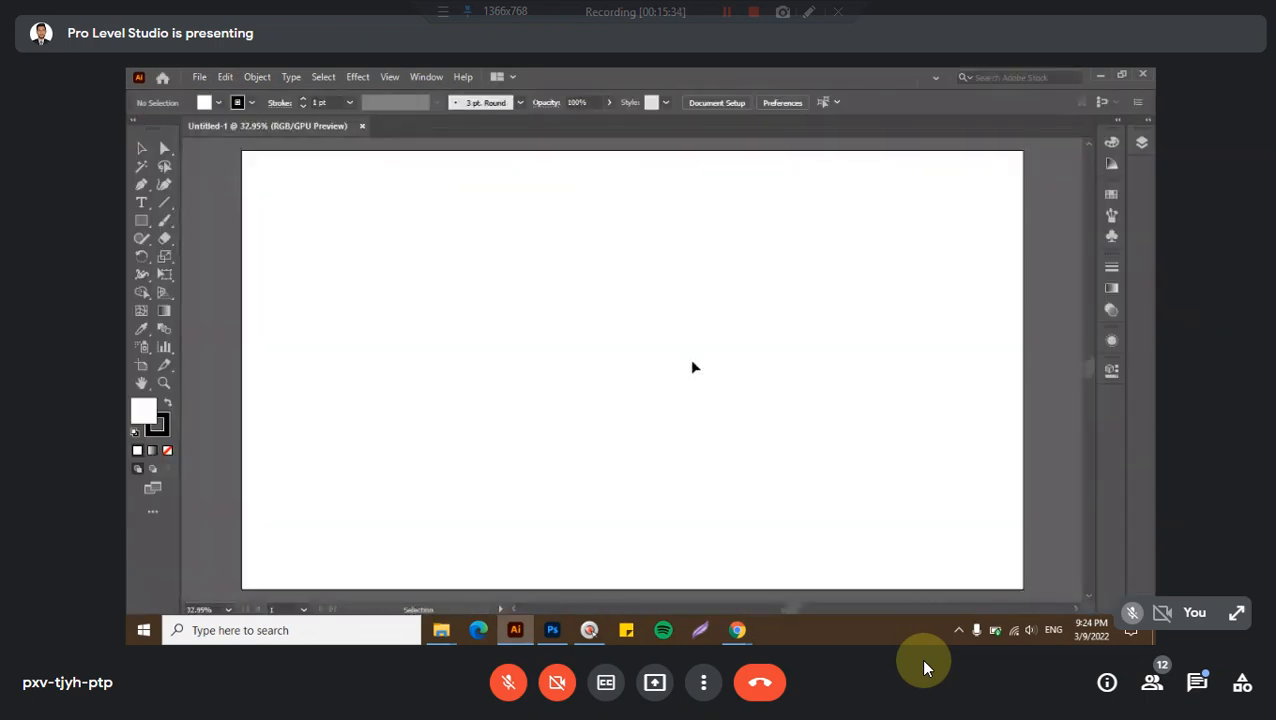
click(1130, 631)
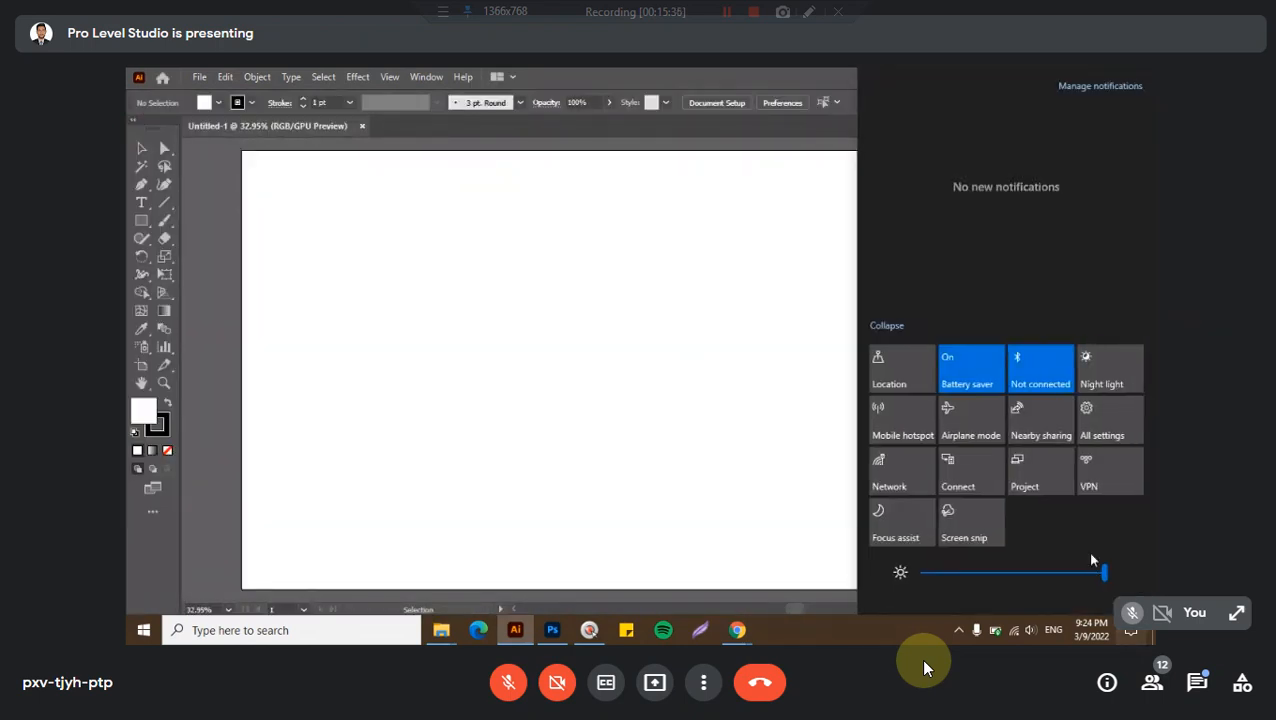
click(721, 438)
- Place the Landscape image from the Desktop folder on the artboard and shift it down to sit near the centre
key(alt+f)
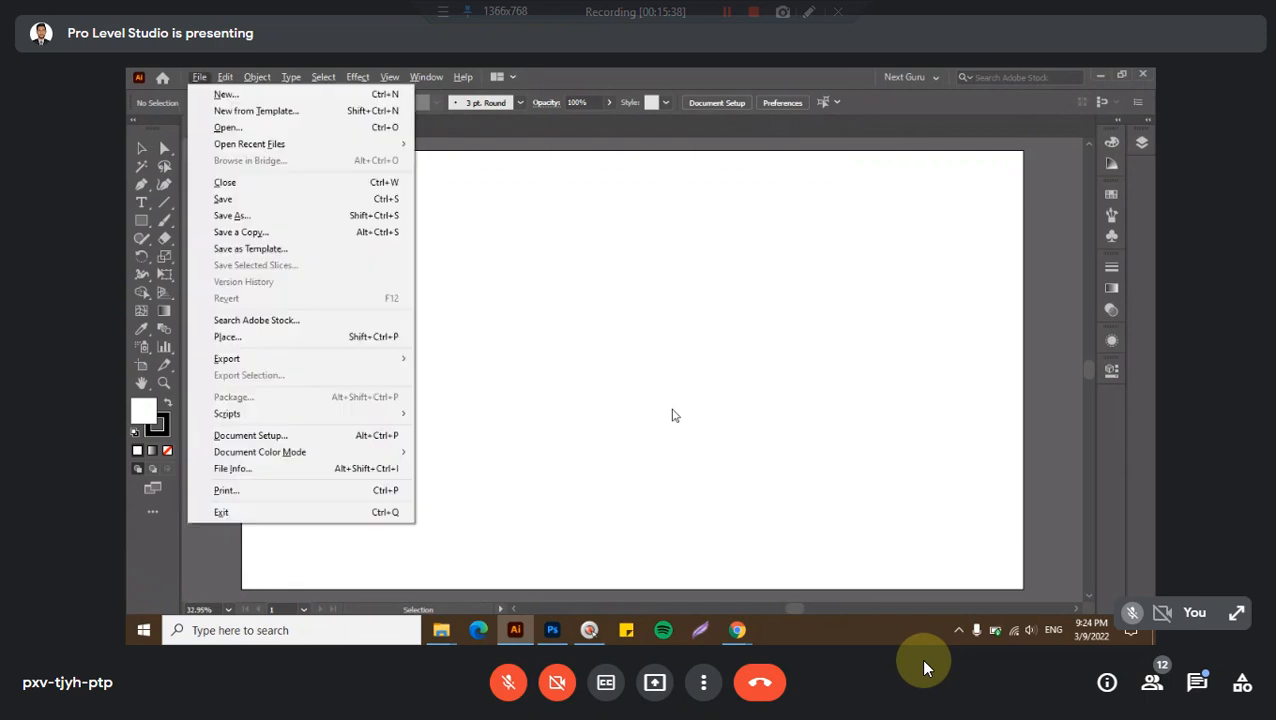
key(l)
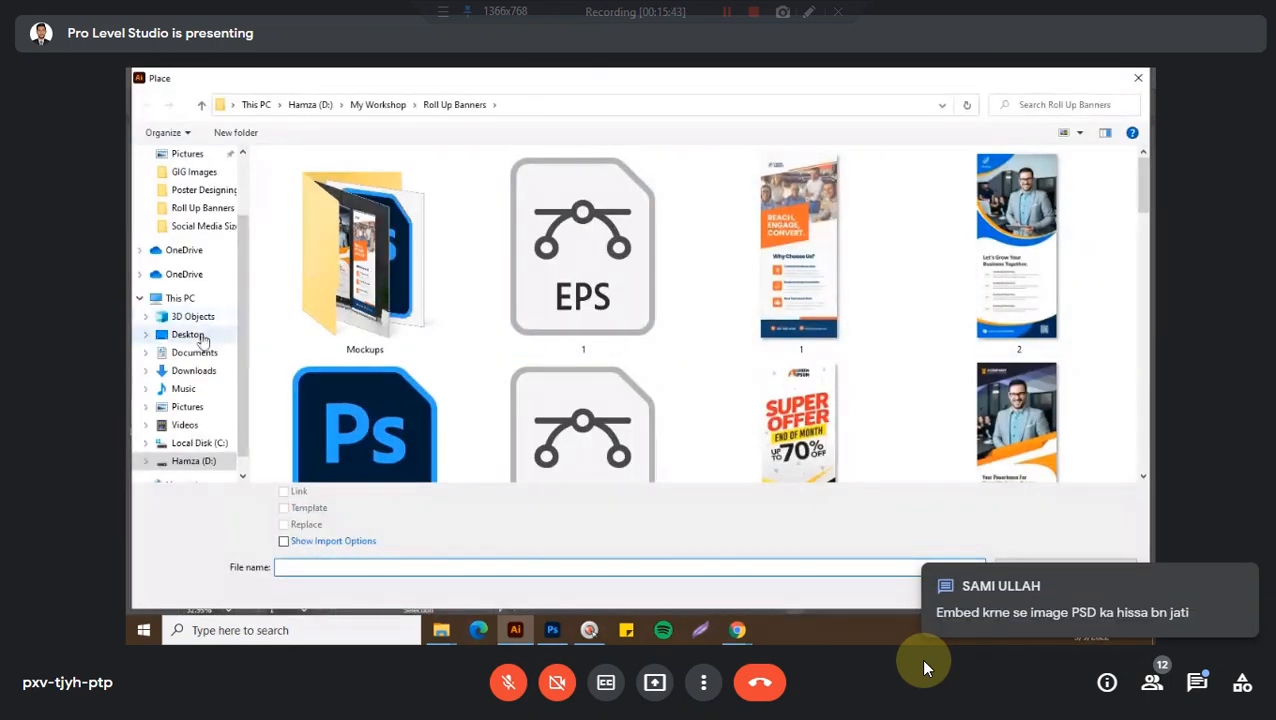
click(194, 336)
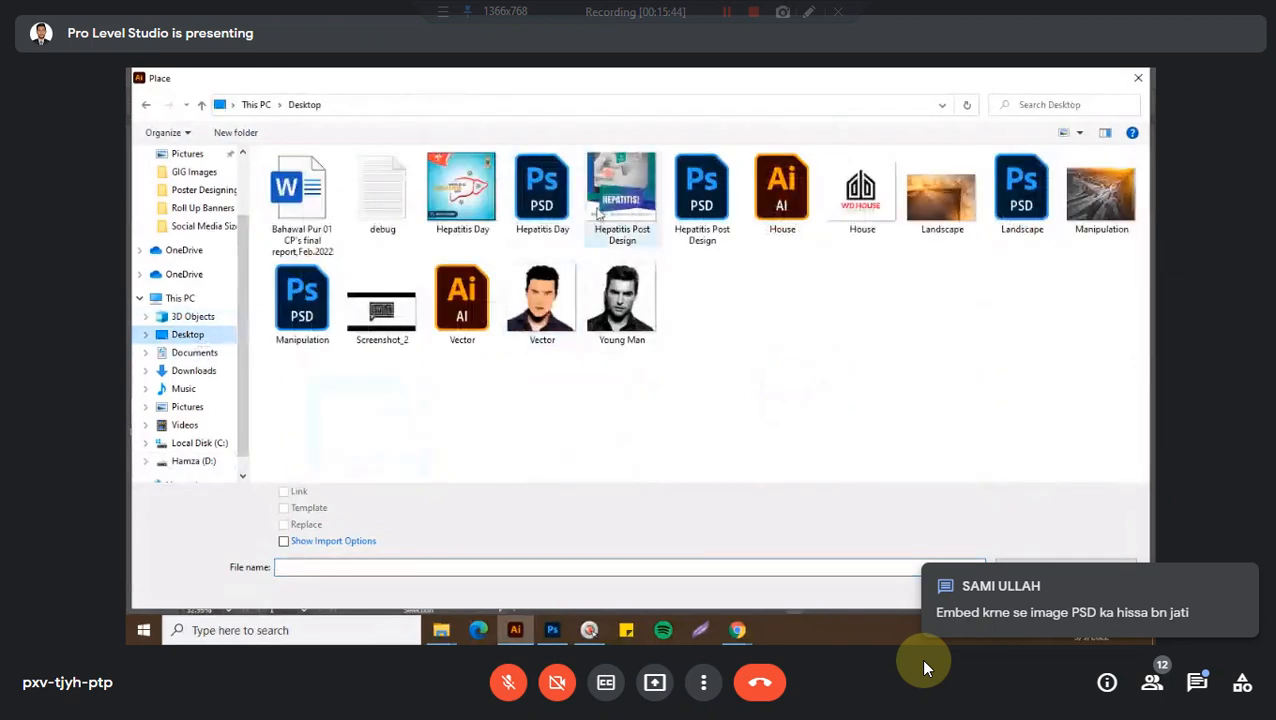
click(937, 205)
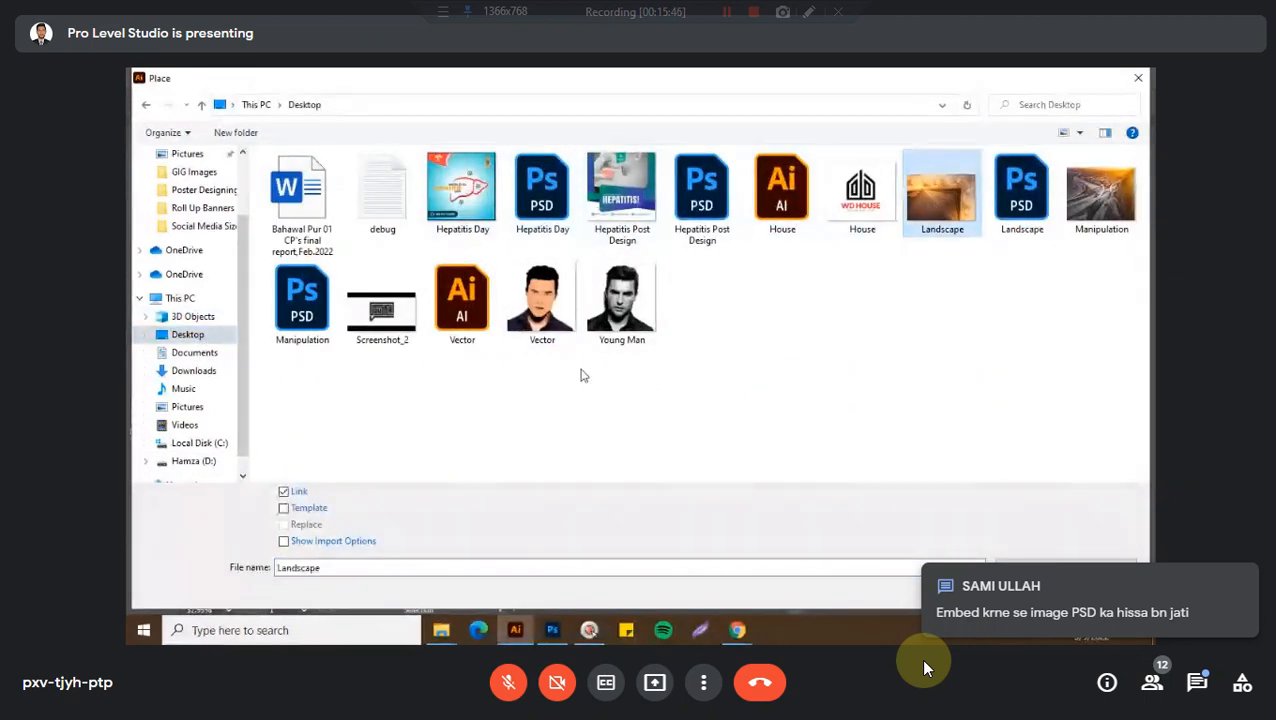
double_click(924, 226)
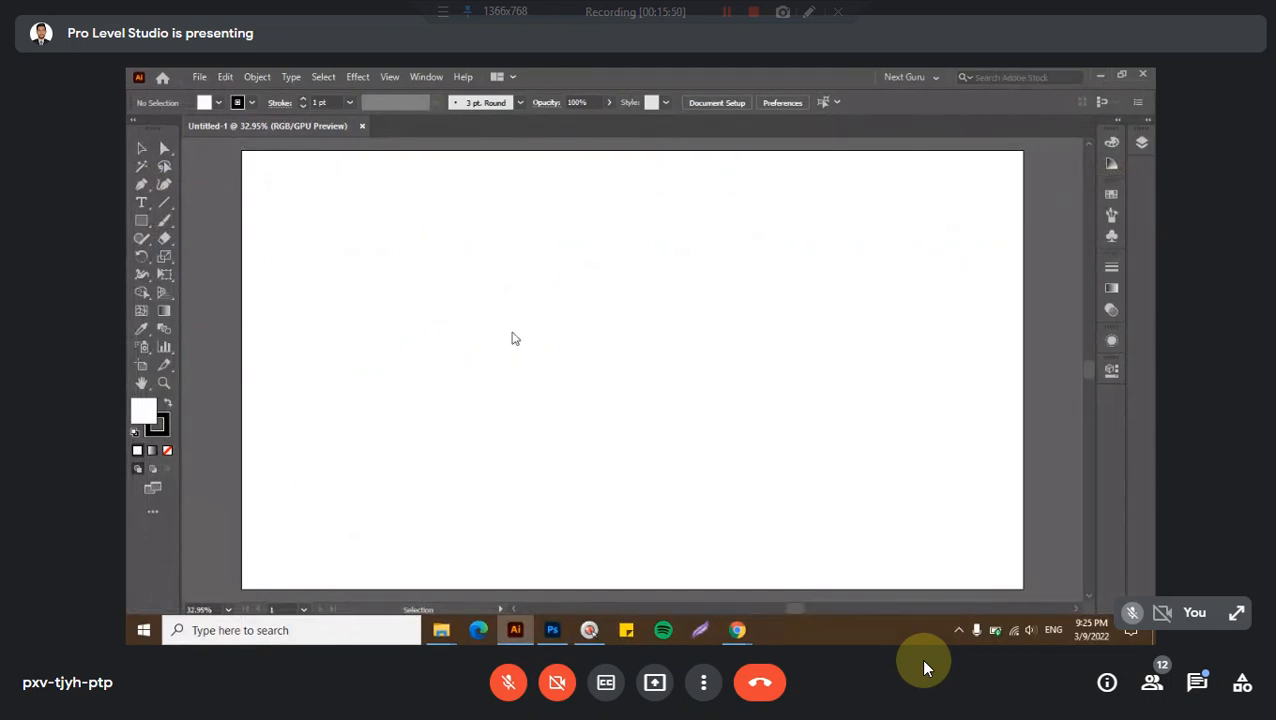
drag(374, 166, 871, 498)
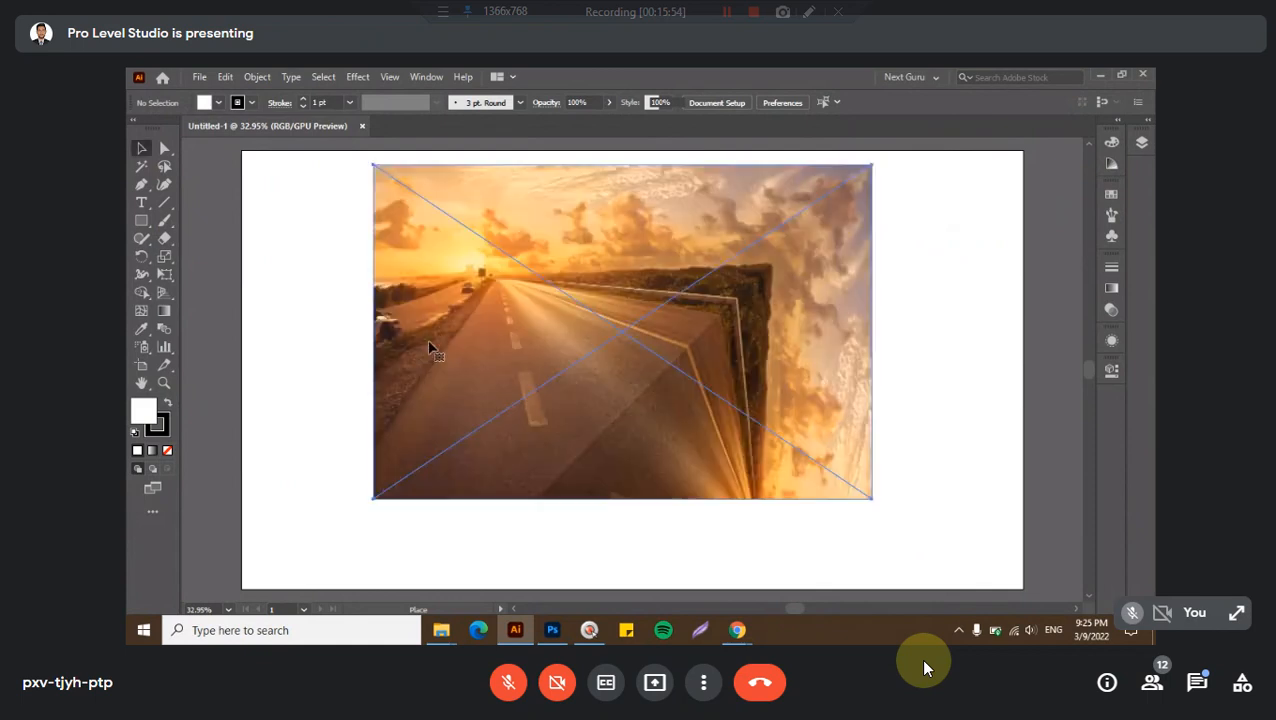
drag(531, 280, 531, 333)
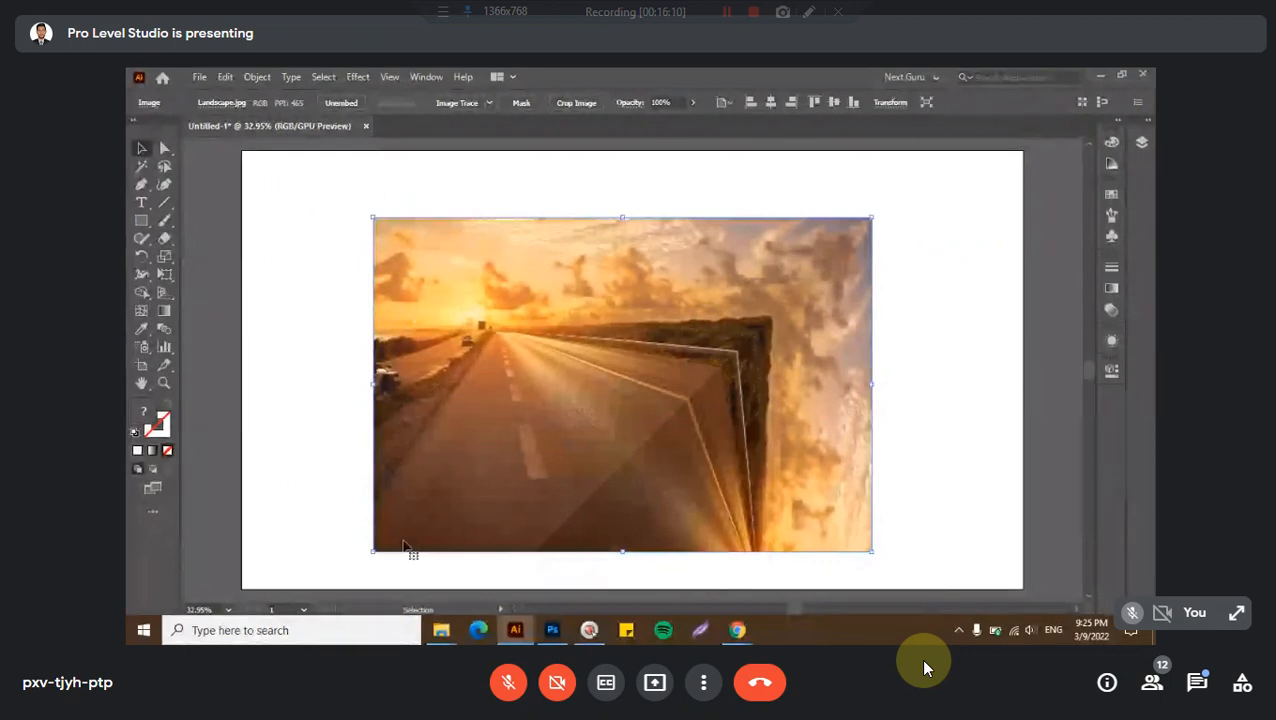
- Try to unembed the placed Landscape image as a Photoshop (*.PSD) file named Landscape in the Desktop folder
click(199, 77)
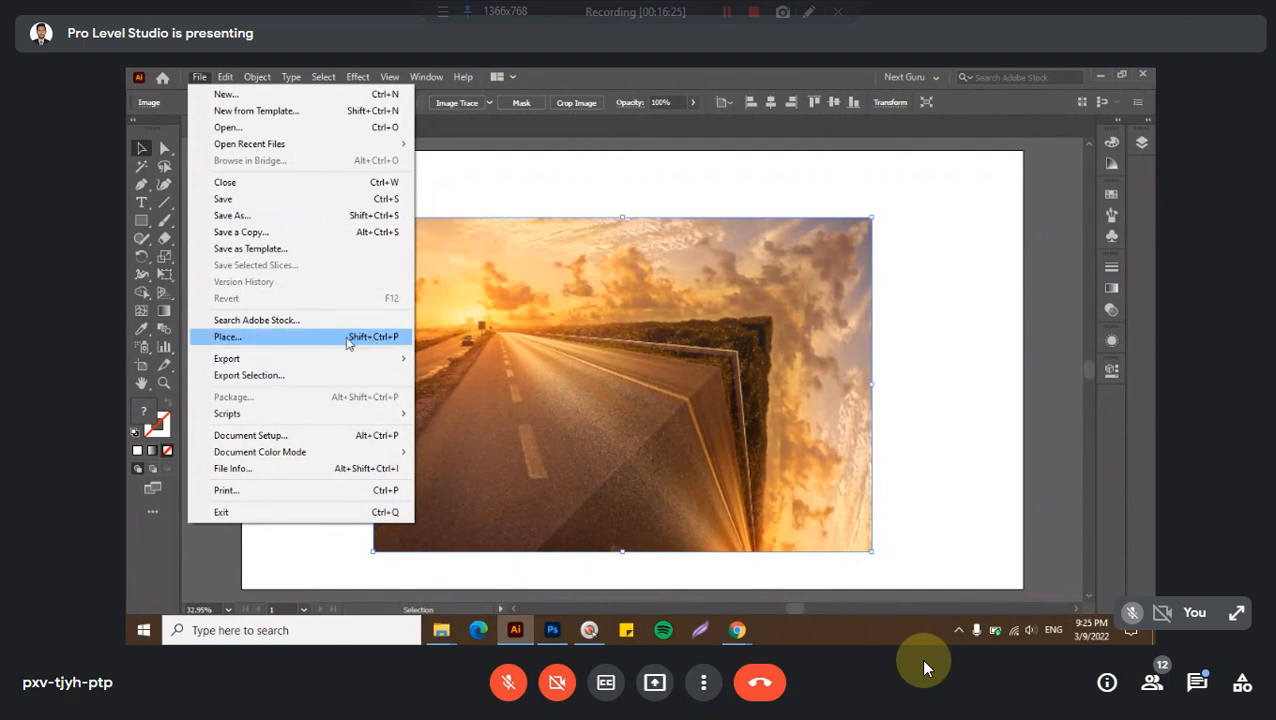
click(636, 338)
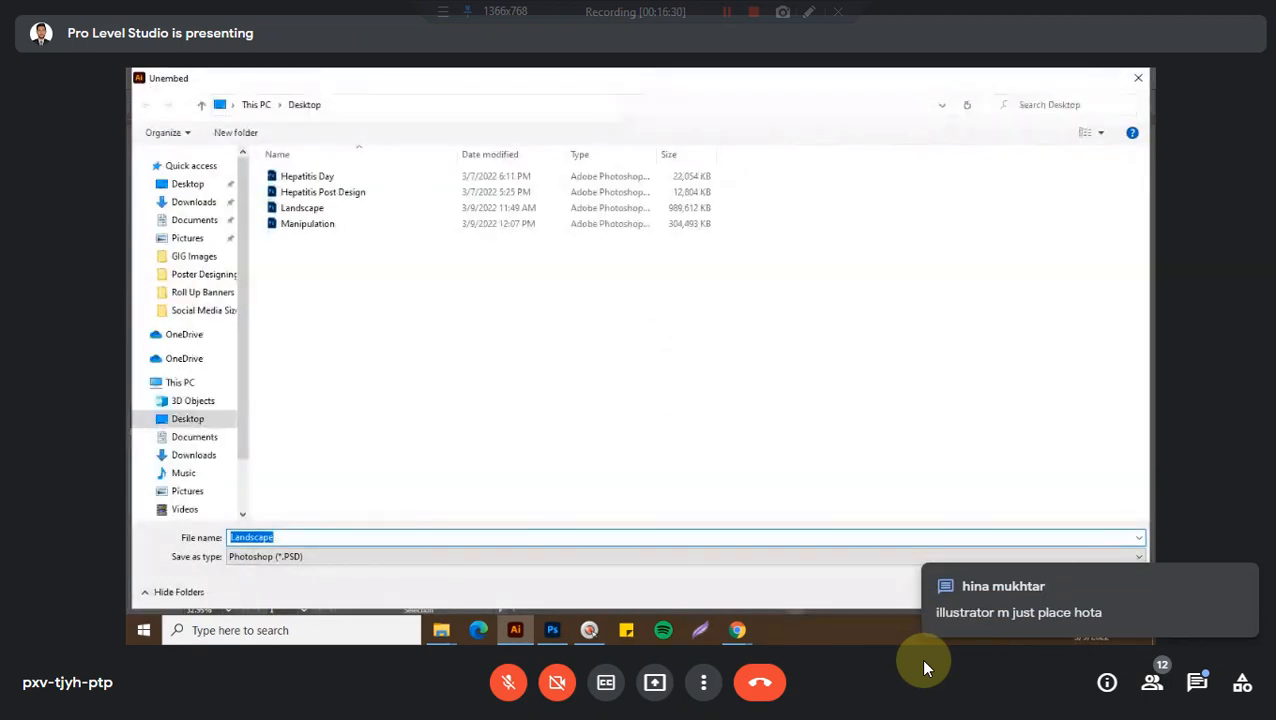
key(Return)
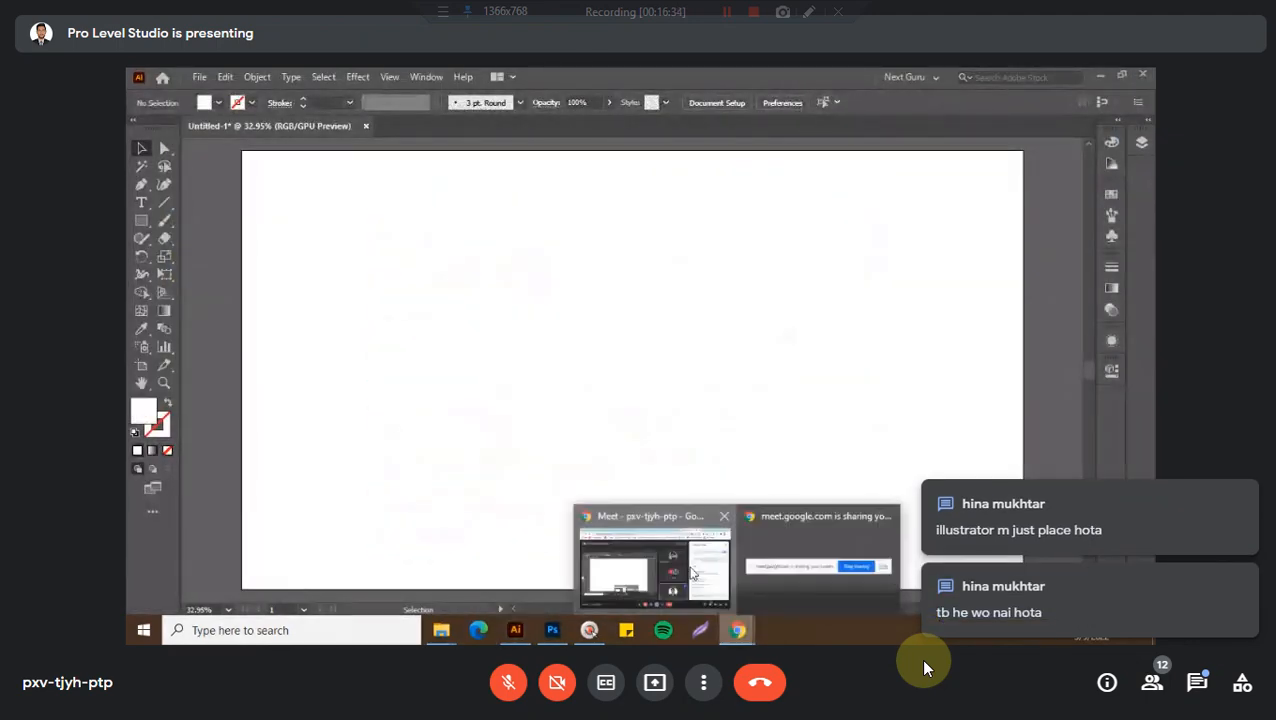
- Switch to the Google Meet window in Chrome to check the in-call chat
click(690, 571)
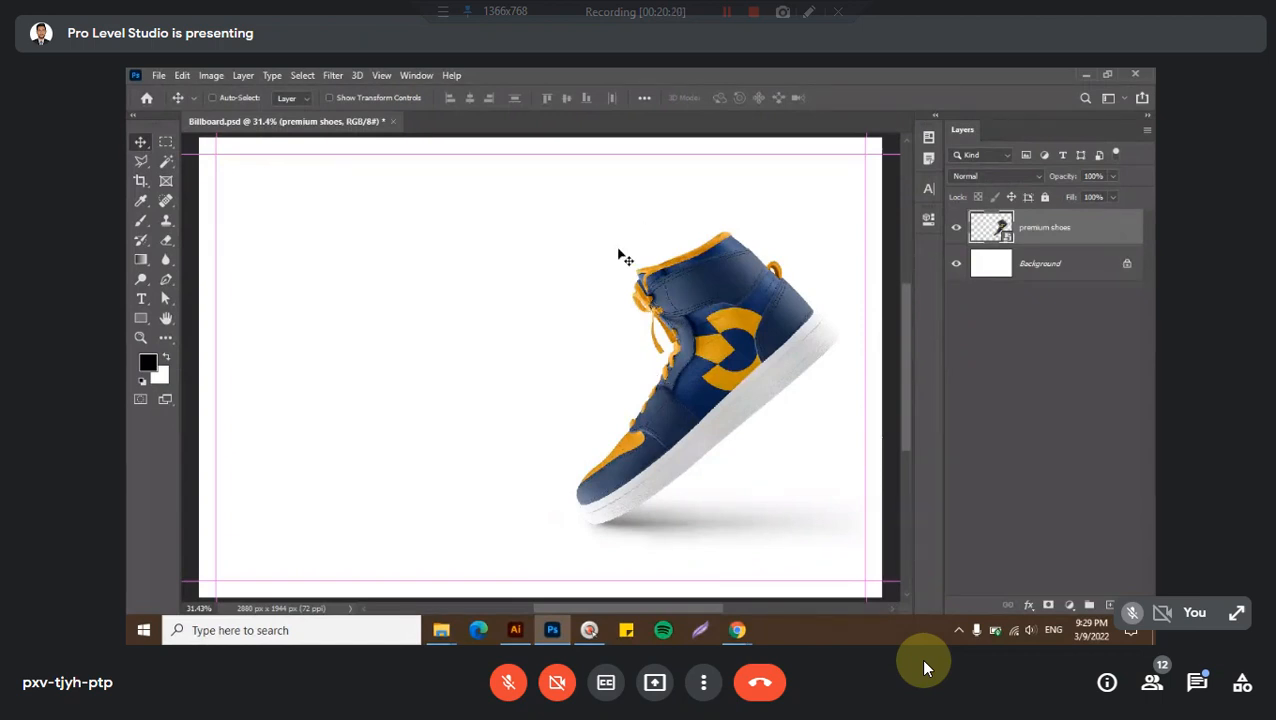
click(740, 634)
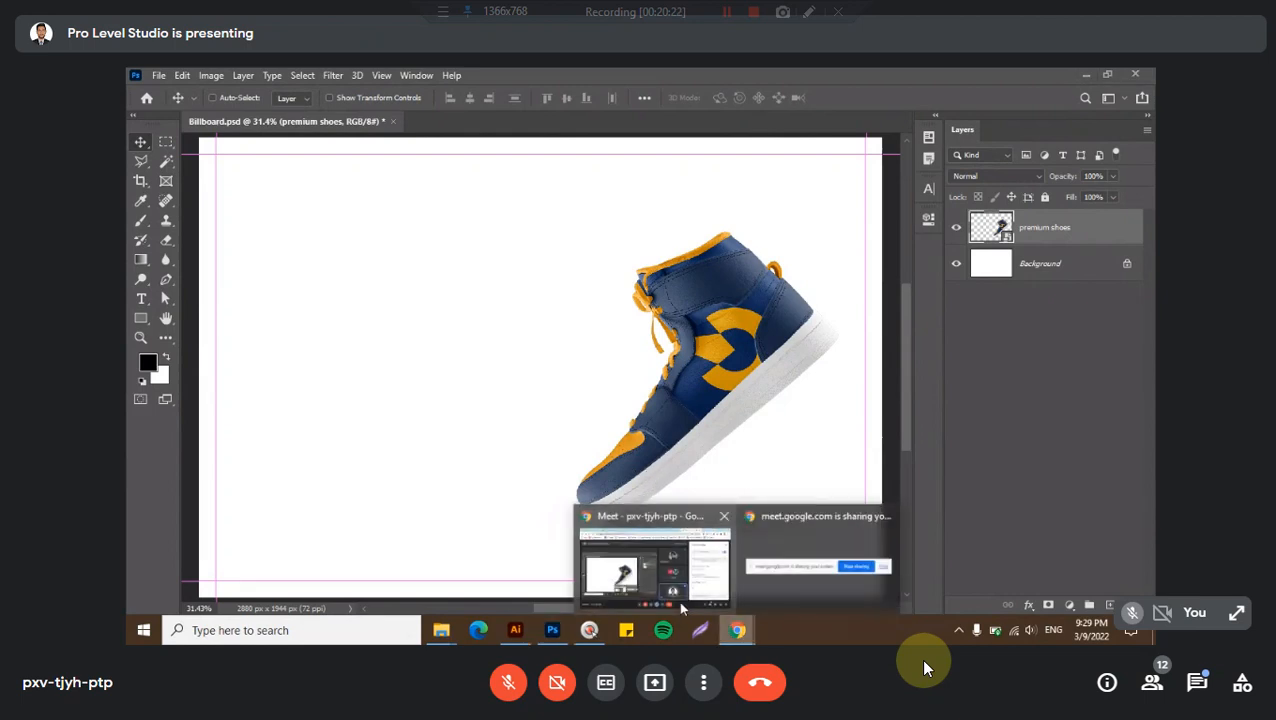
click(678, 600)
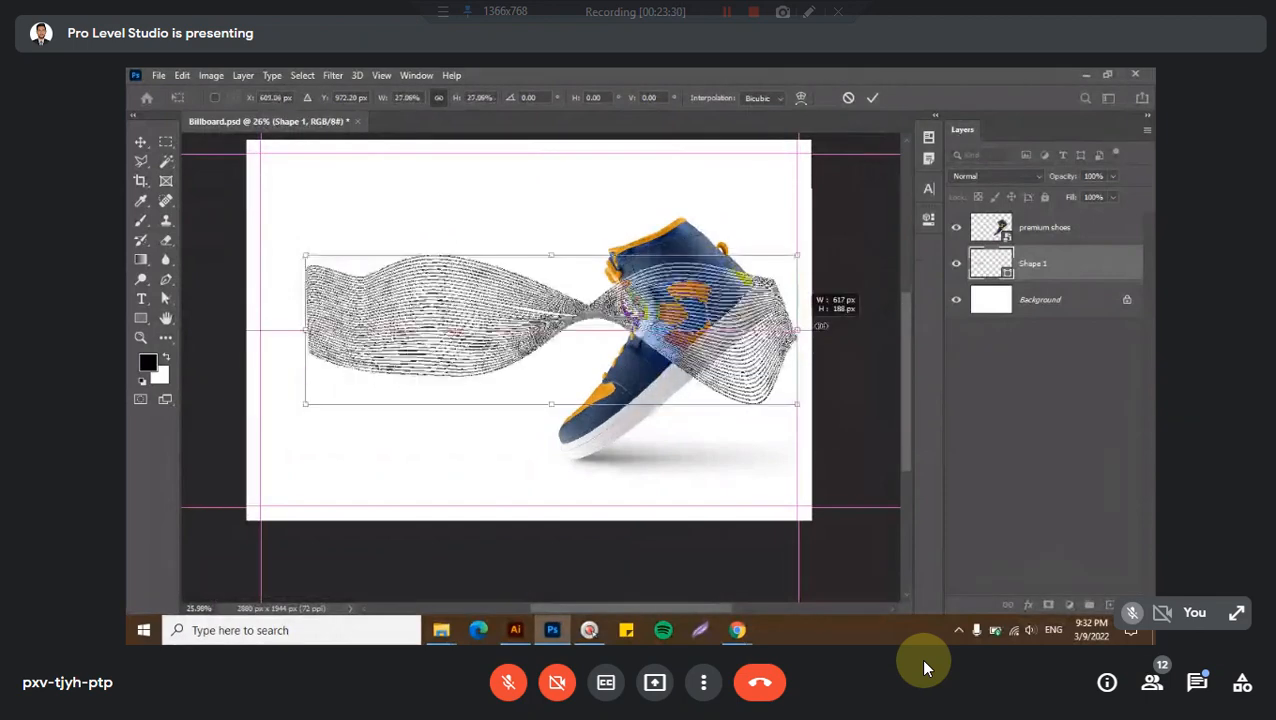
- Scale the wave-line Shape 1 proportionally to about 175% so it spans beyond both sides of the Billboard.psd canvas
drag(820, 325, 567, 401)
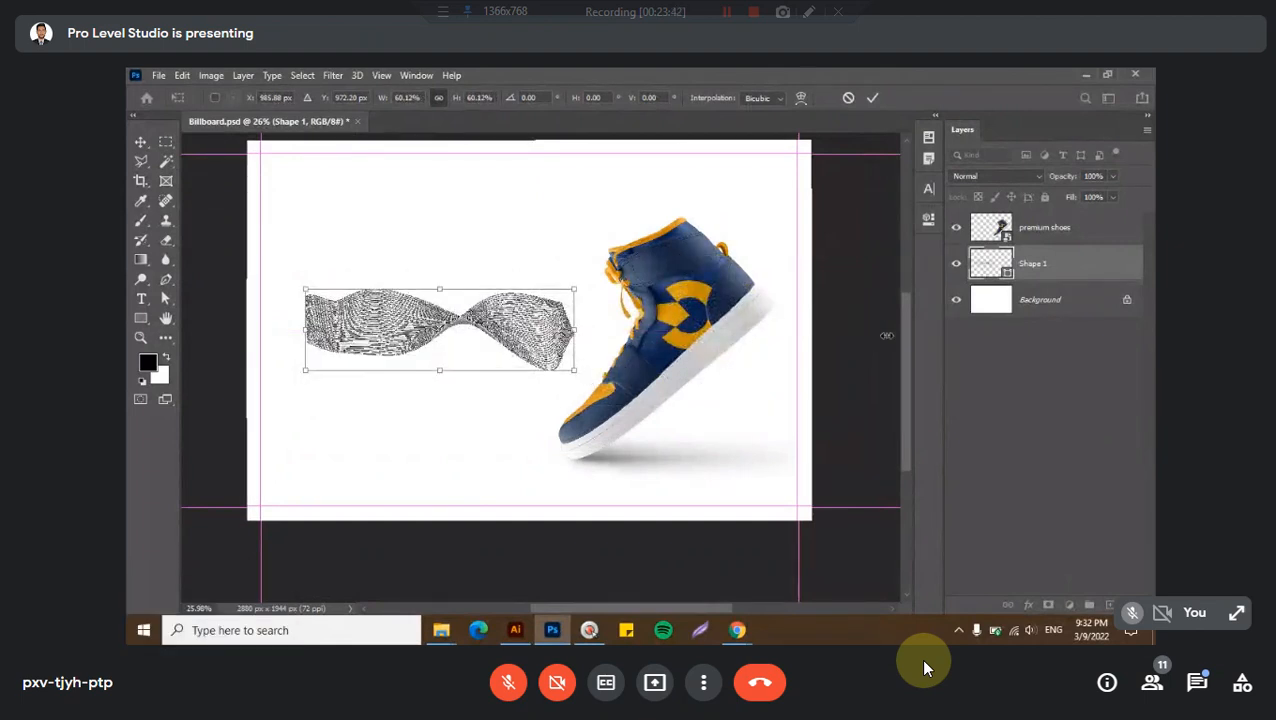
drag(886, 335, 916, 335)
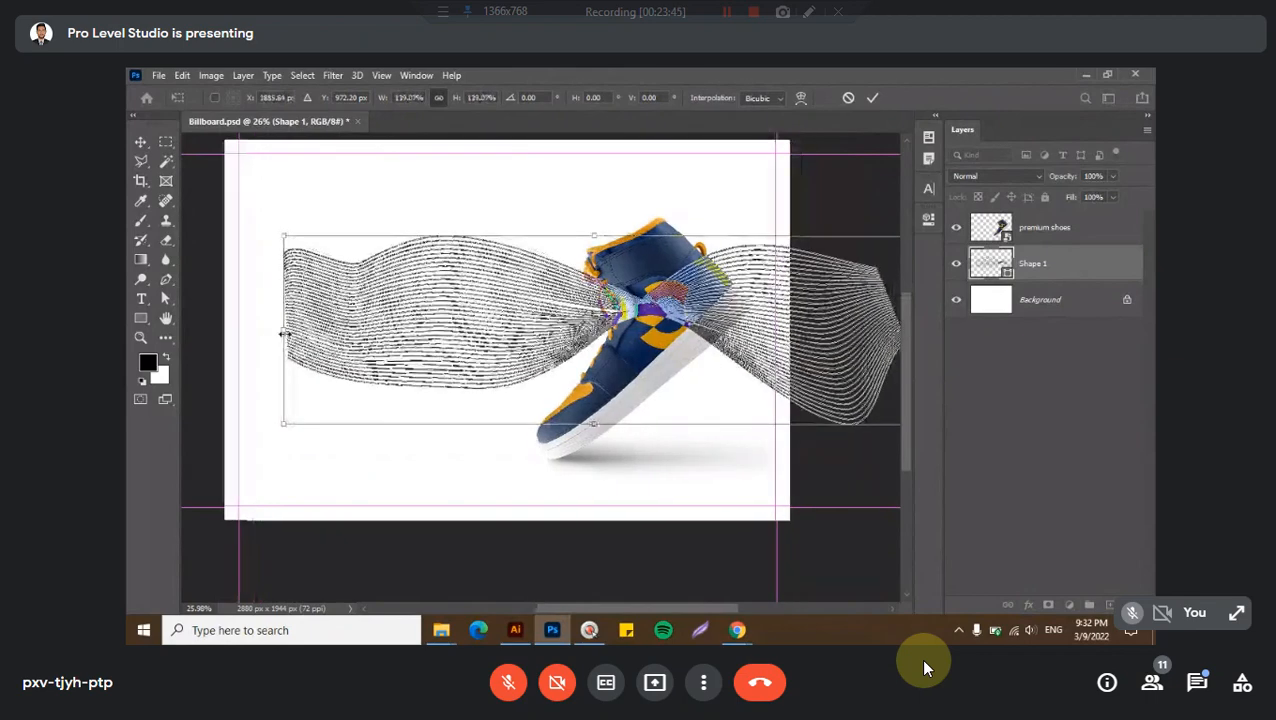
drag(285, 333, 165, 333)
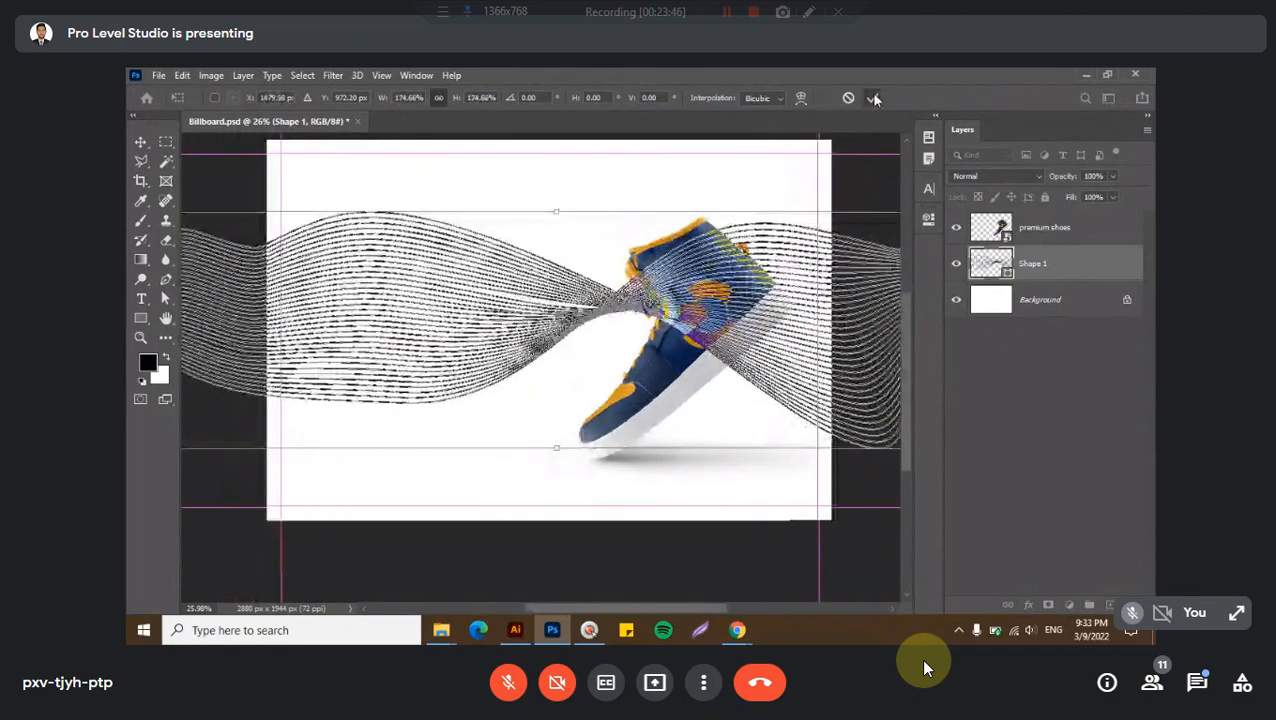
click(873, 98)
- Lower the Shape 1 layer's opacity to 10% and move the wave lines down behind the shoe
key(1)
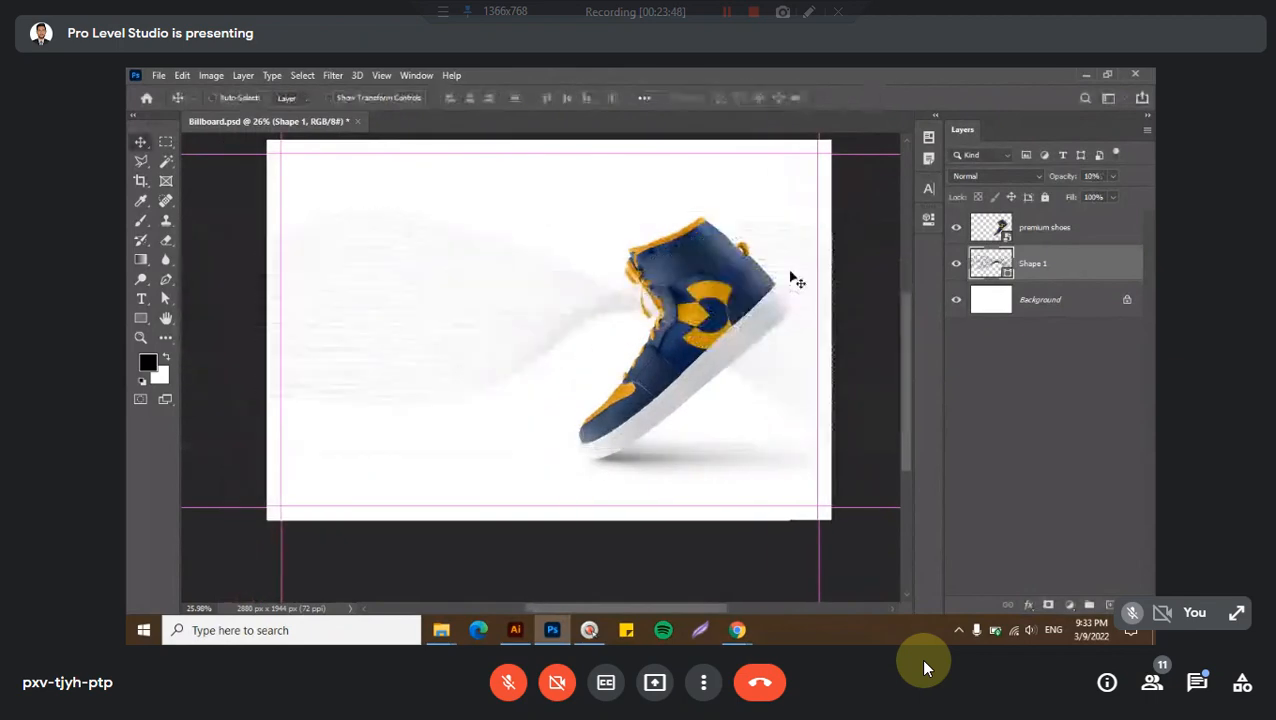
key(ctrl+minus)
drag(560, 290, 561, 308)
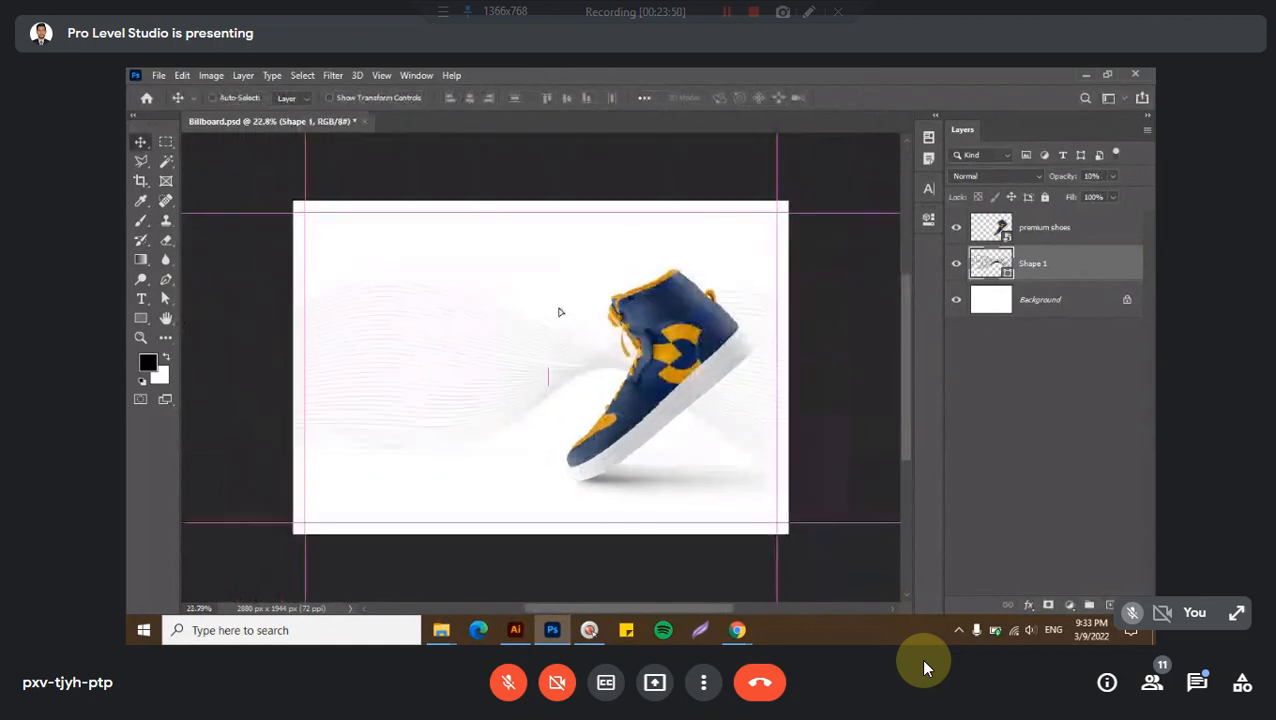
key(ctrl+plus)
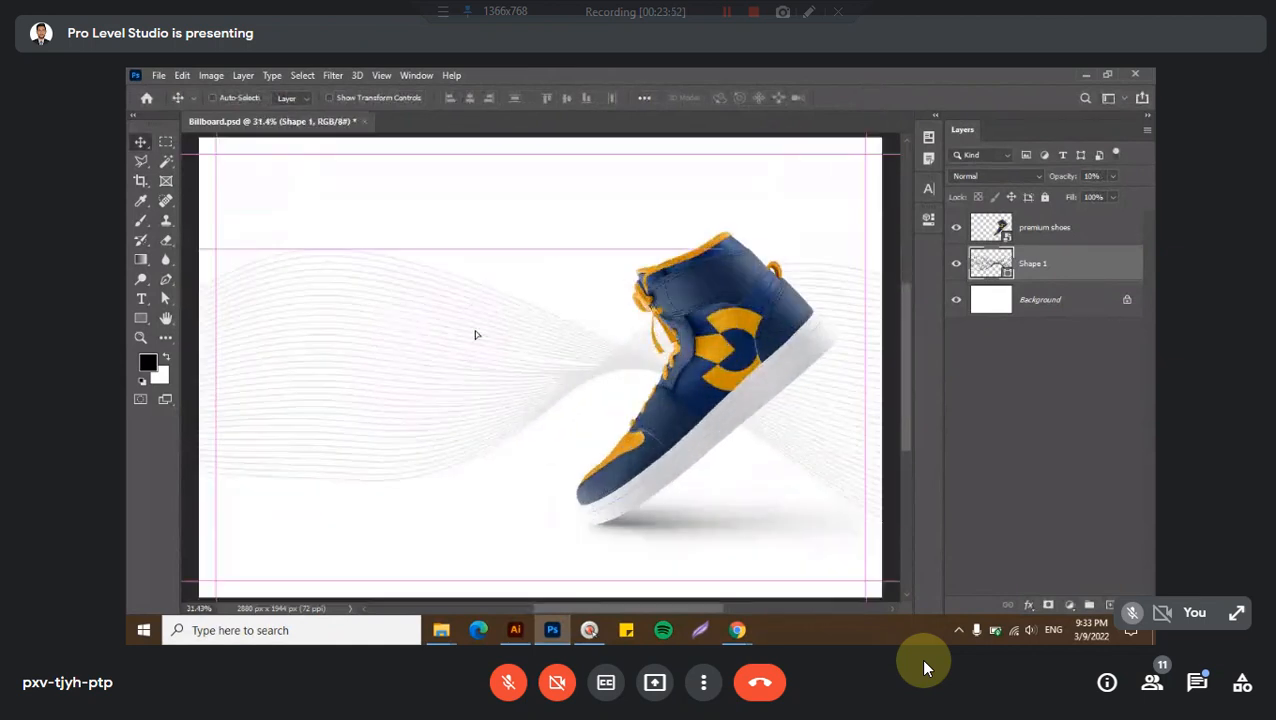
drag(473, 333, 476, 337)
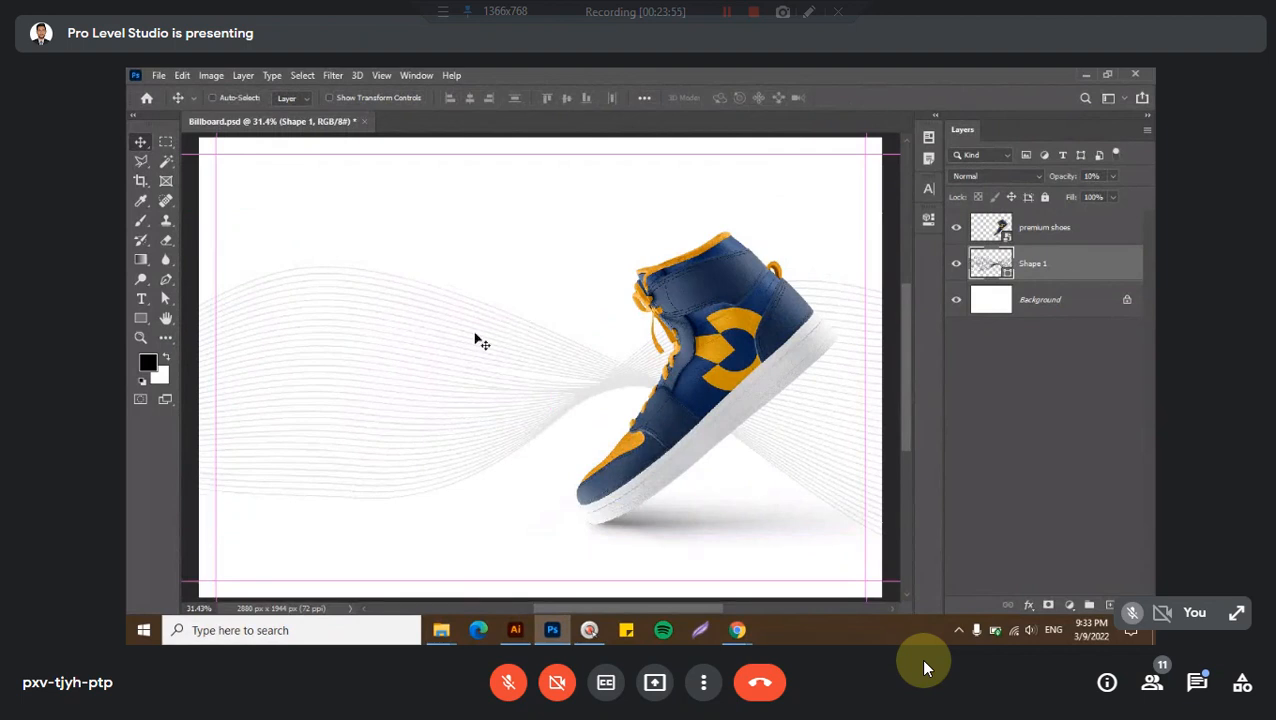
- Set the Shape 1 layer's opacity to 7%, and delete the layer from Billboard.psd
click(1088, 176)
text(7)
key(Return)
key(Delete)
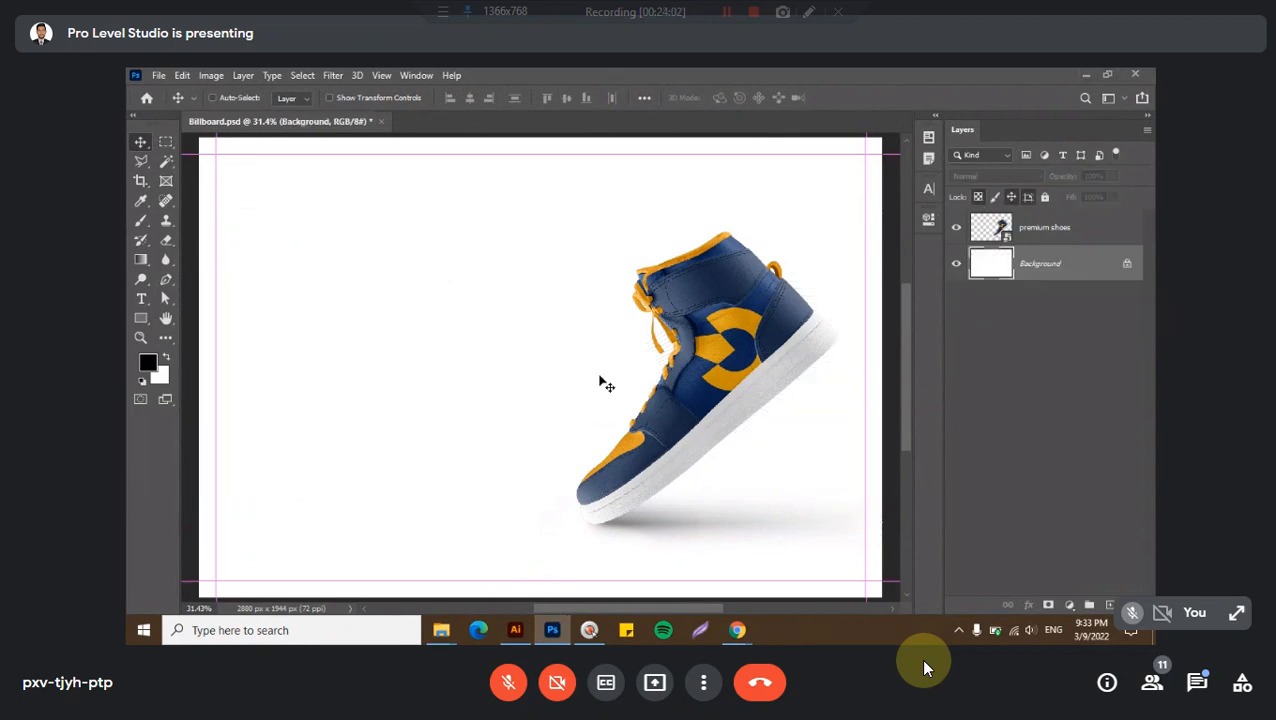
- Switch to File Explorer and open the Pattern & Textures folder inside Collection on drive D
key(alt+Tab)
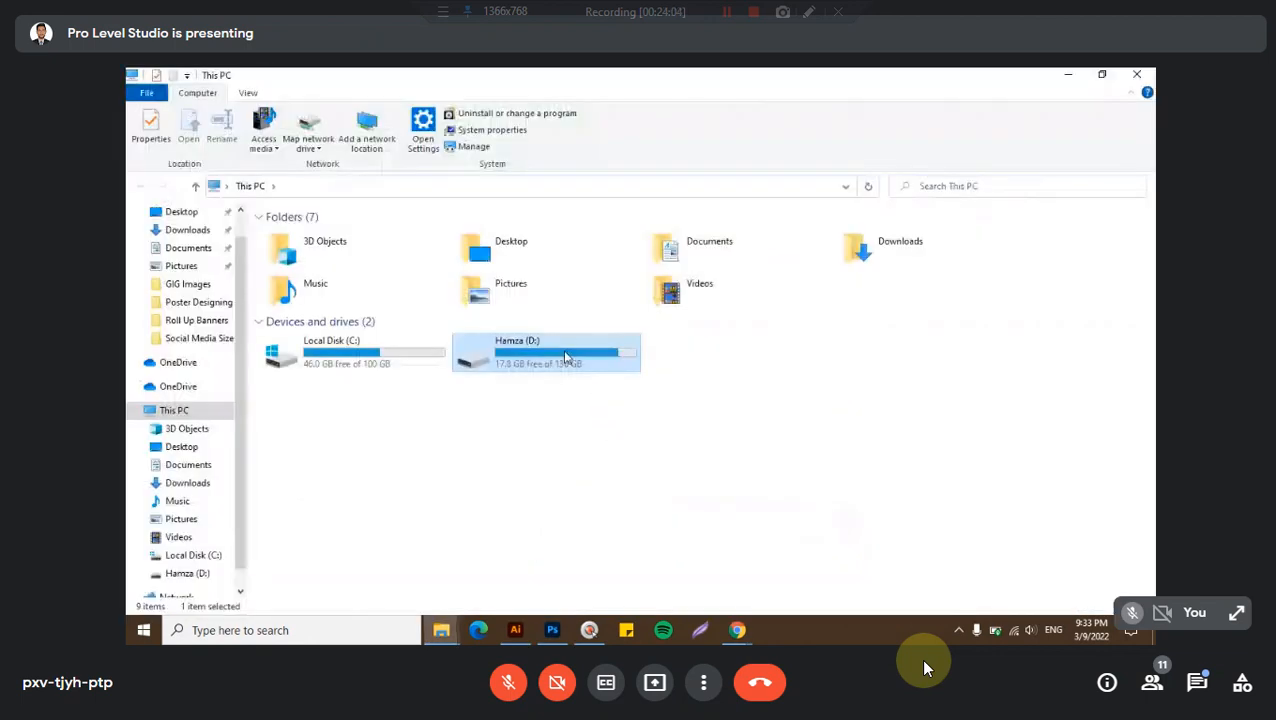
double_click(566, 357)
double_click(462, 240)
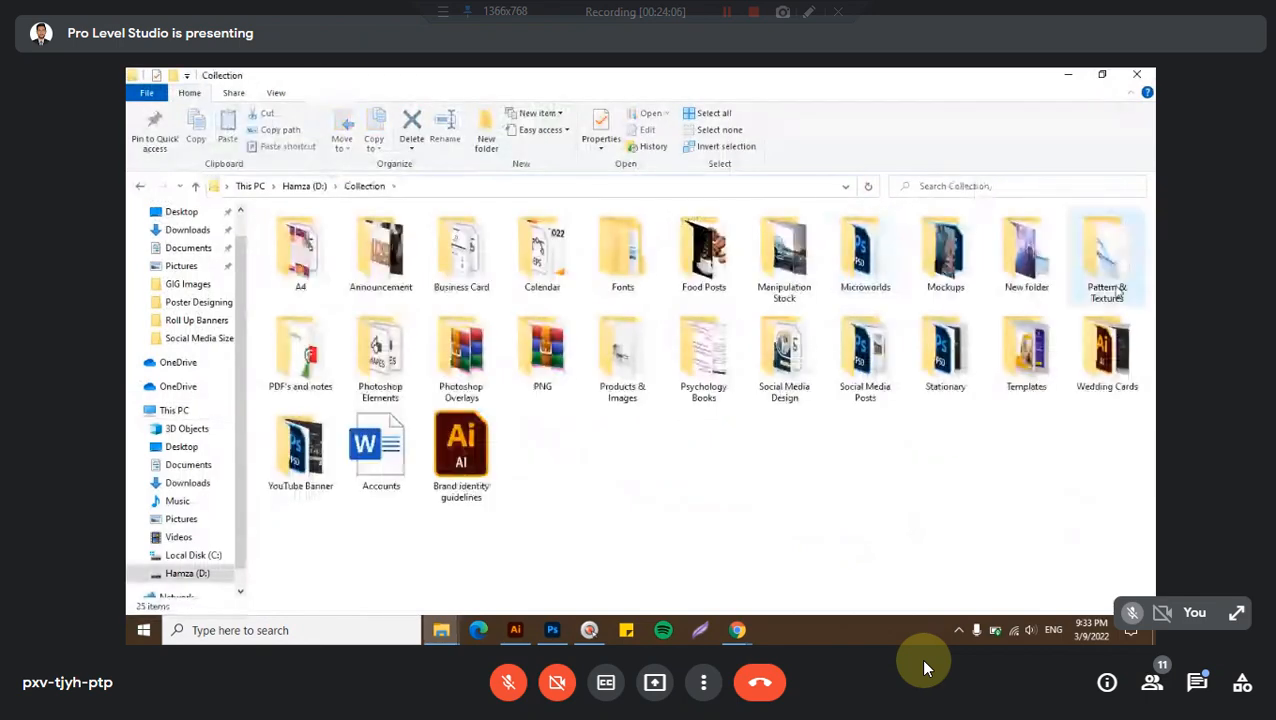
double_click(1110, 268)
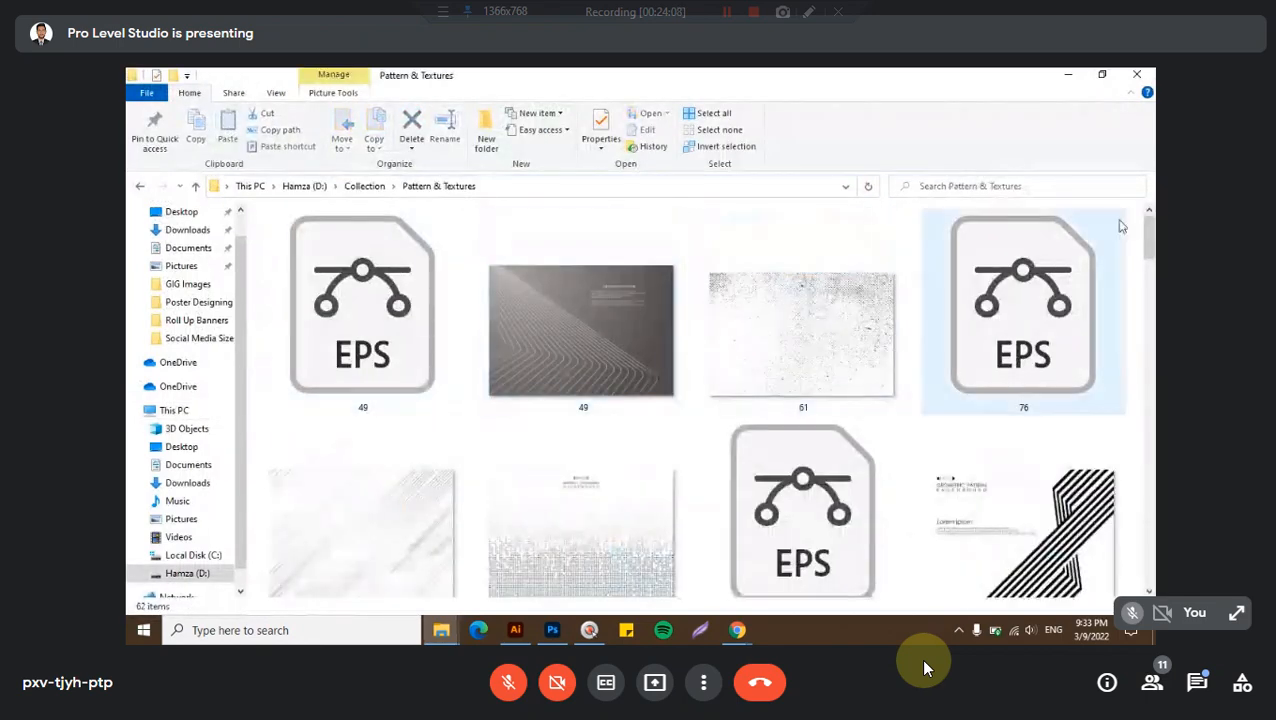
- Browse the pattern images and bring the black-and-white geometric image 582 into Billboard.psd in Photoshop
scroll(797, 332, down, 10)
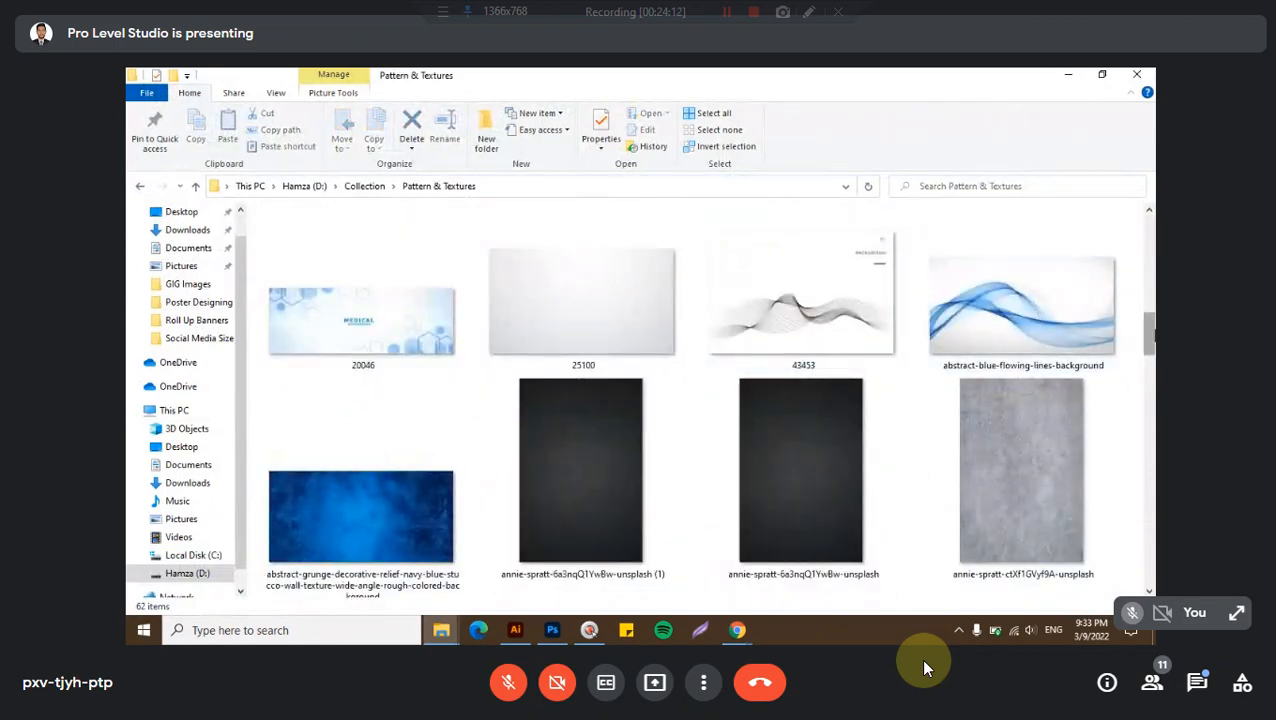
scroll(1020, 320, up, 5)
scroll(1005, 335, up, 2)
click(1010, 350)
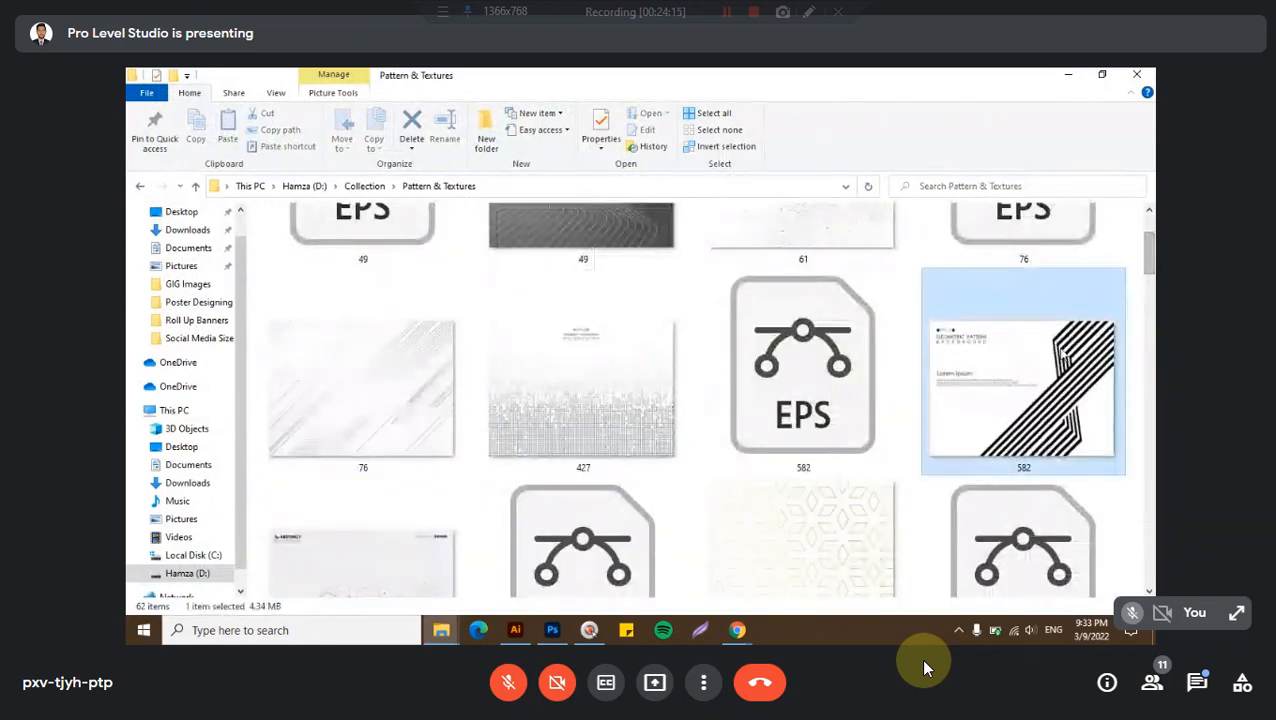
scroll(541, 253, up, 2)
click(541, 253)
scroll(541, 253, up, 1)
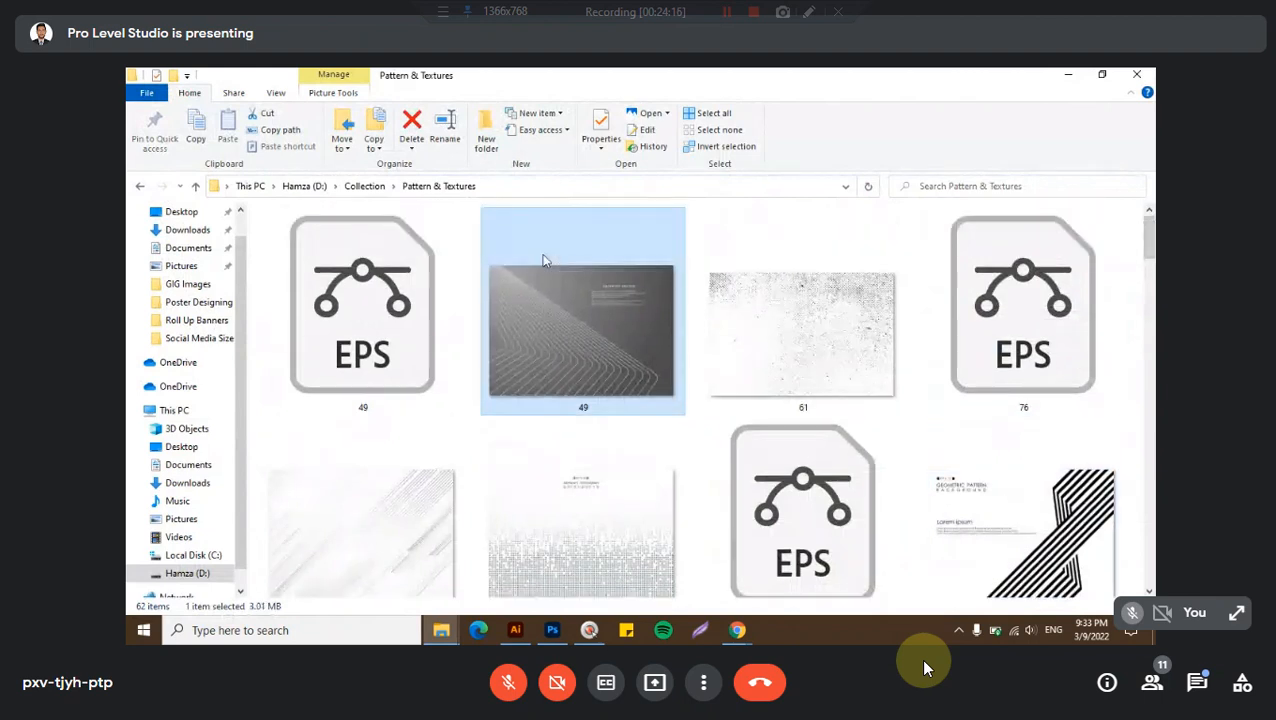
scroll(1000, 340, down, 3)
click(1118, 420)
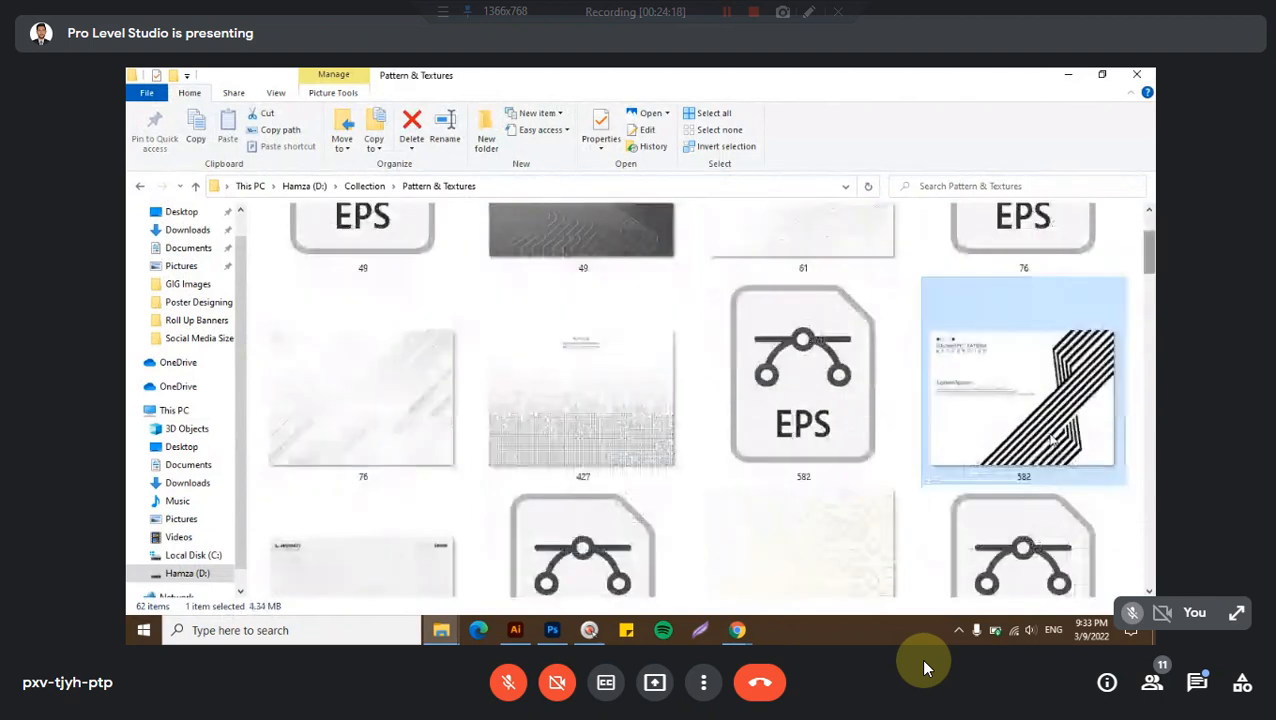
drag(1090, 455, 618, 482)
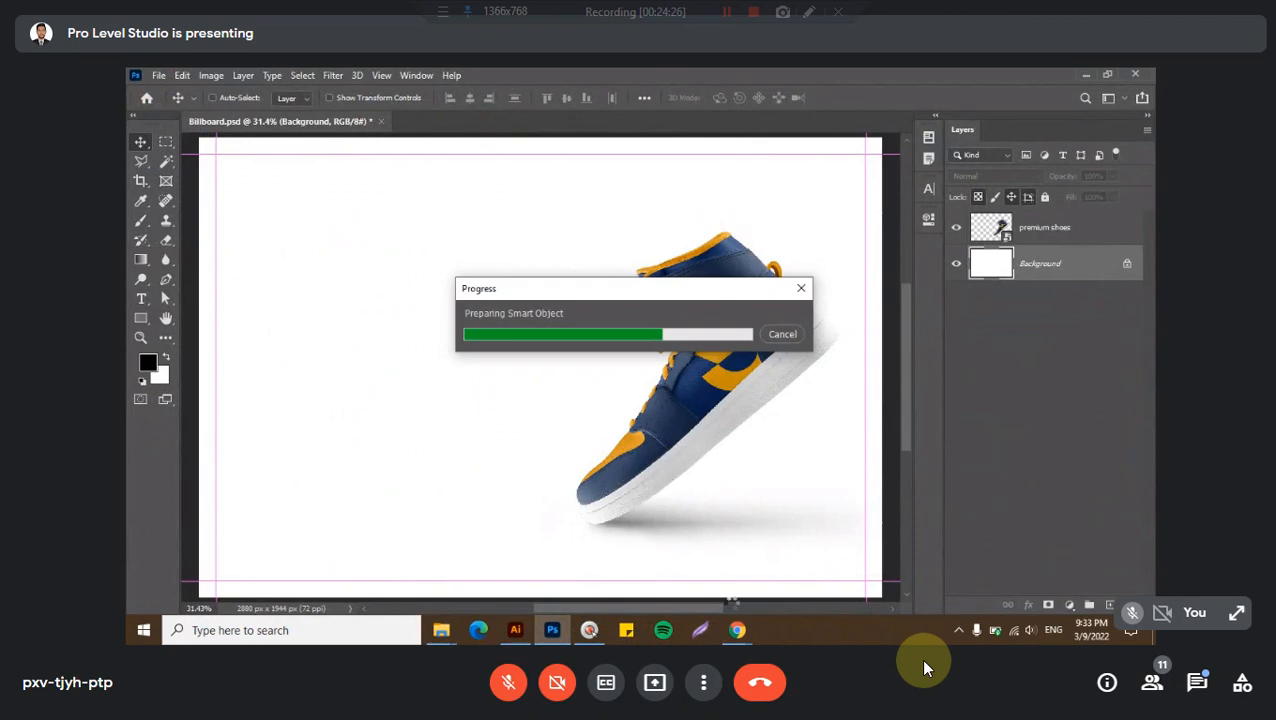
- Check the Google Meet window in Chrome while the placed image is loading
click(739, 634)
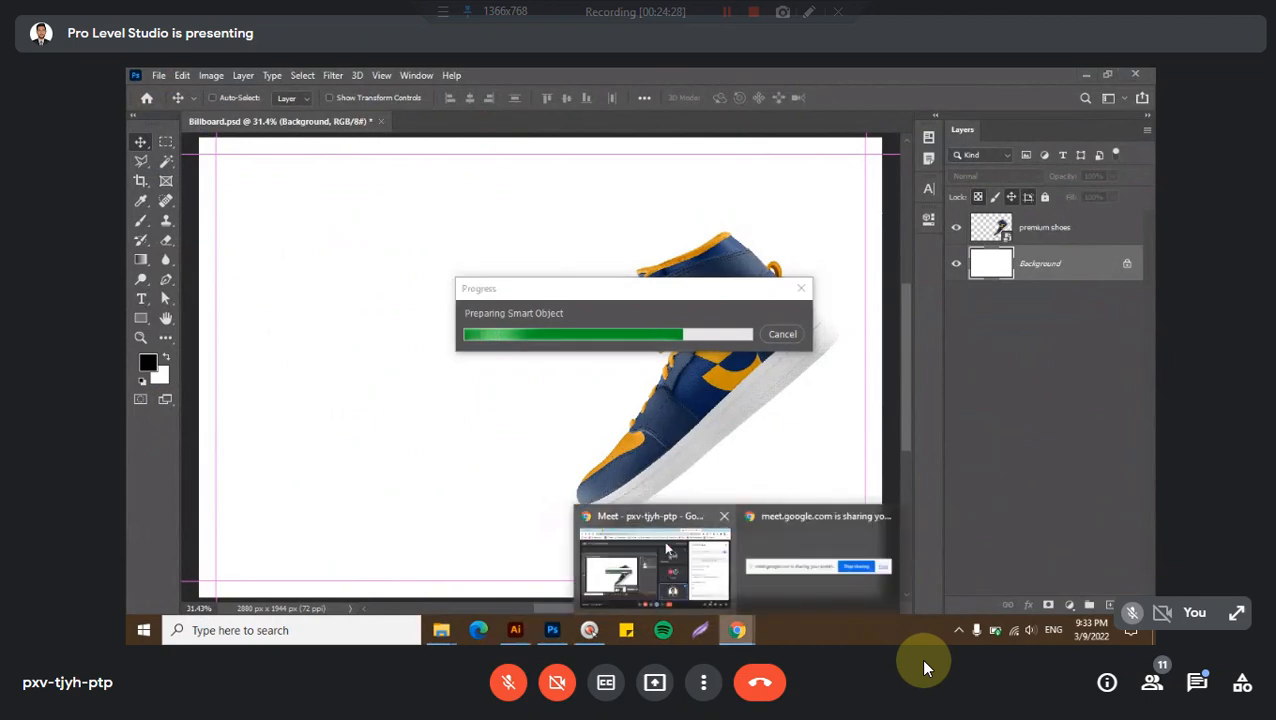
click(668, 548)
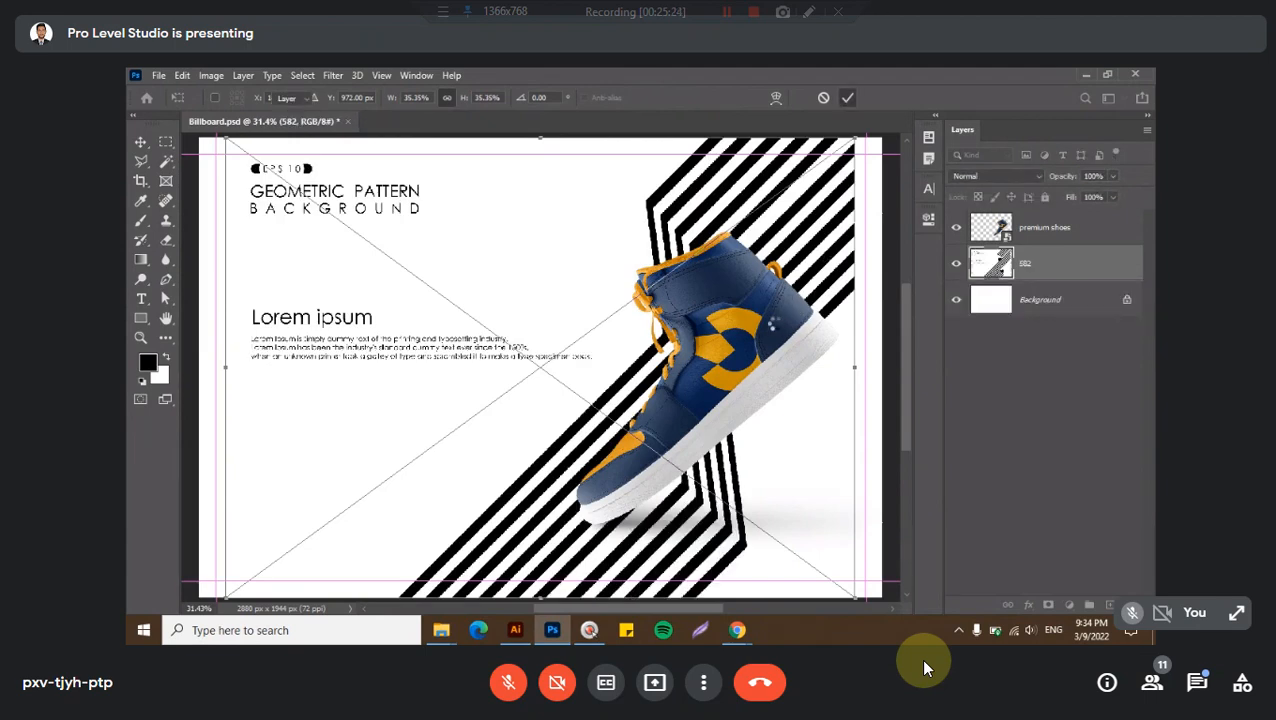
- Commit the placed 582 pattern and move it right so its stripes reach the canvas's right edge
key(Return)
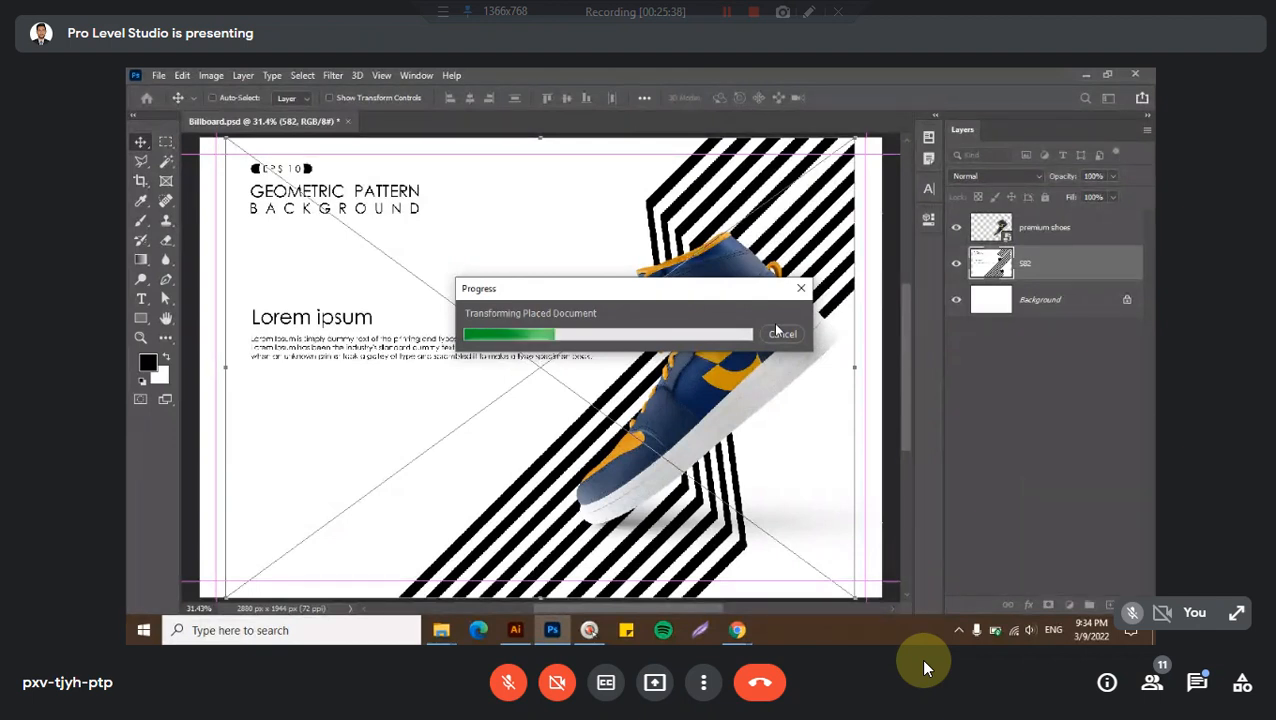
drag(696, 323, 726, 323)
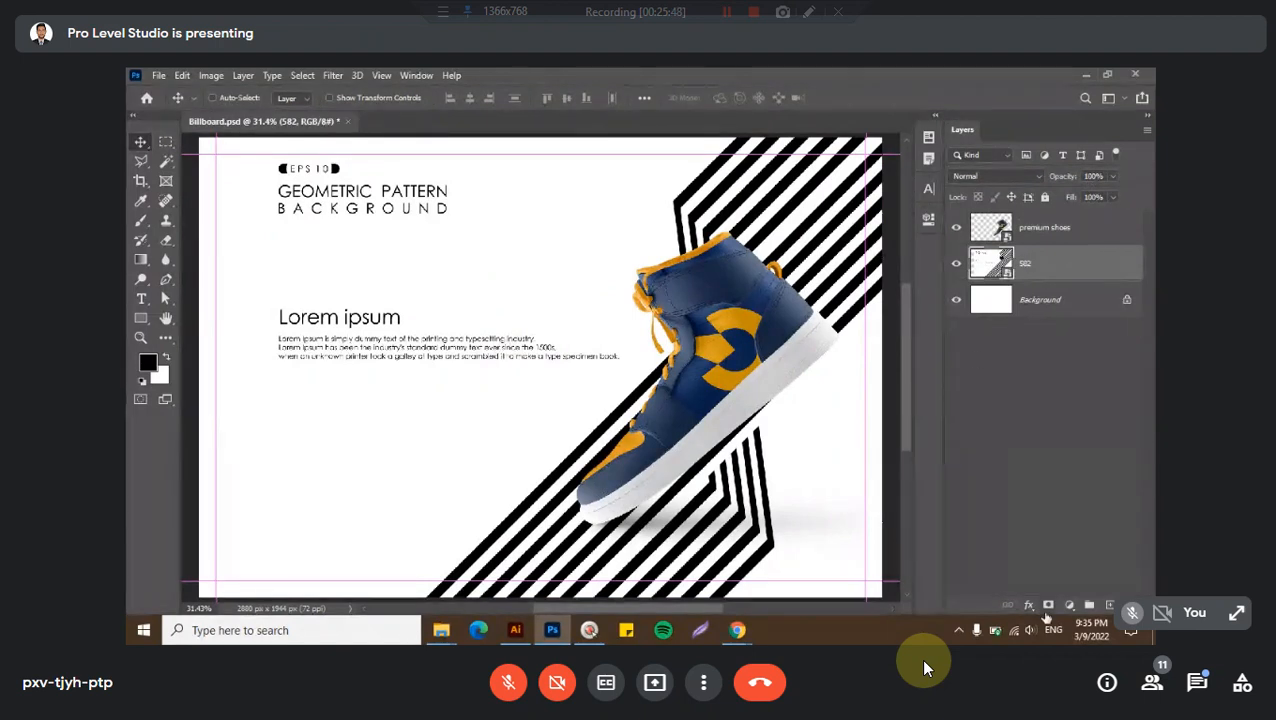
- Add a layer mask to the 582 layer and hide the heading and Lorem ipsum text with a black-filled rectangular selection
click(1048, 606)
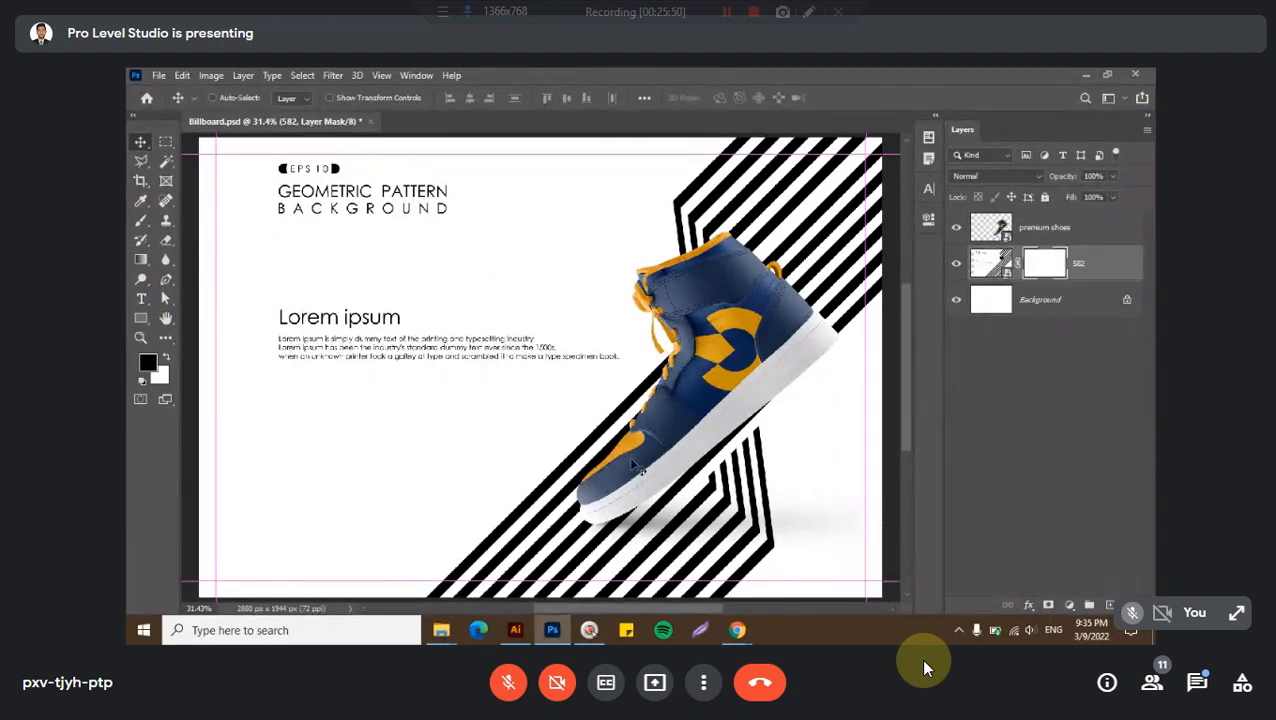
key(m)
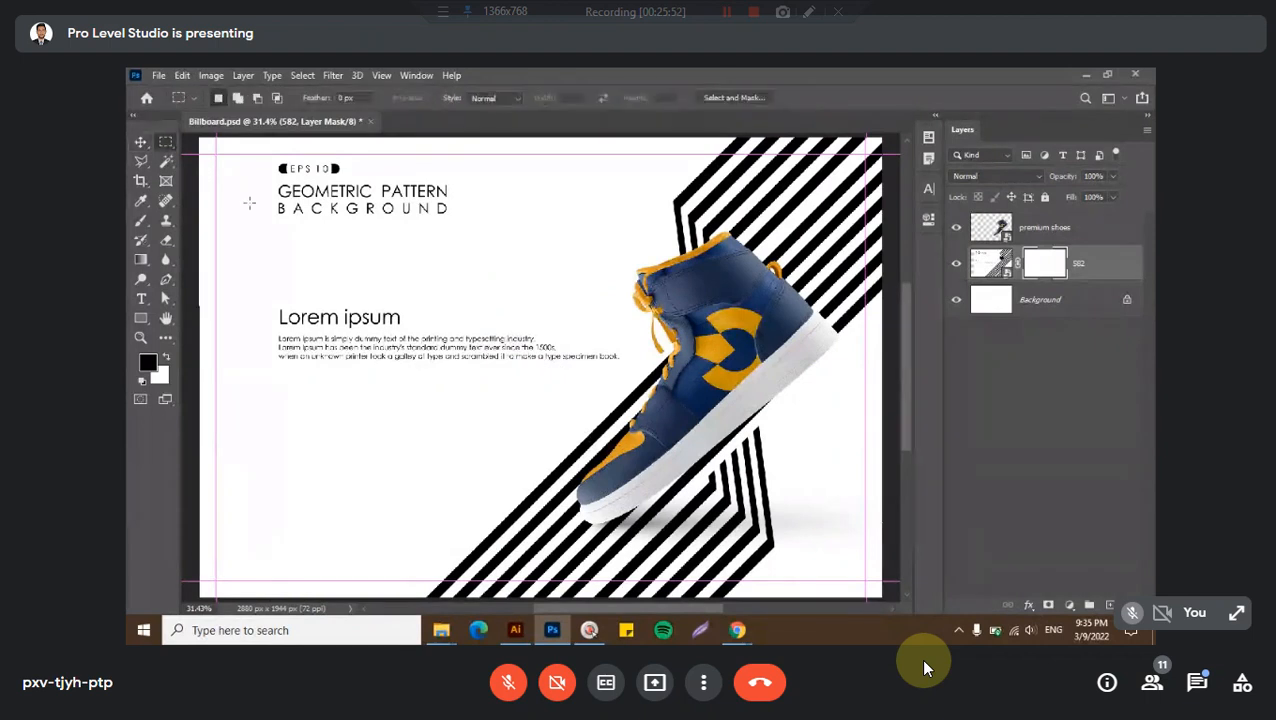
drag(247, 155, 623, 372)
key(alt+BackSpace)
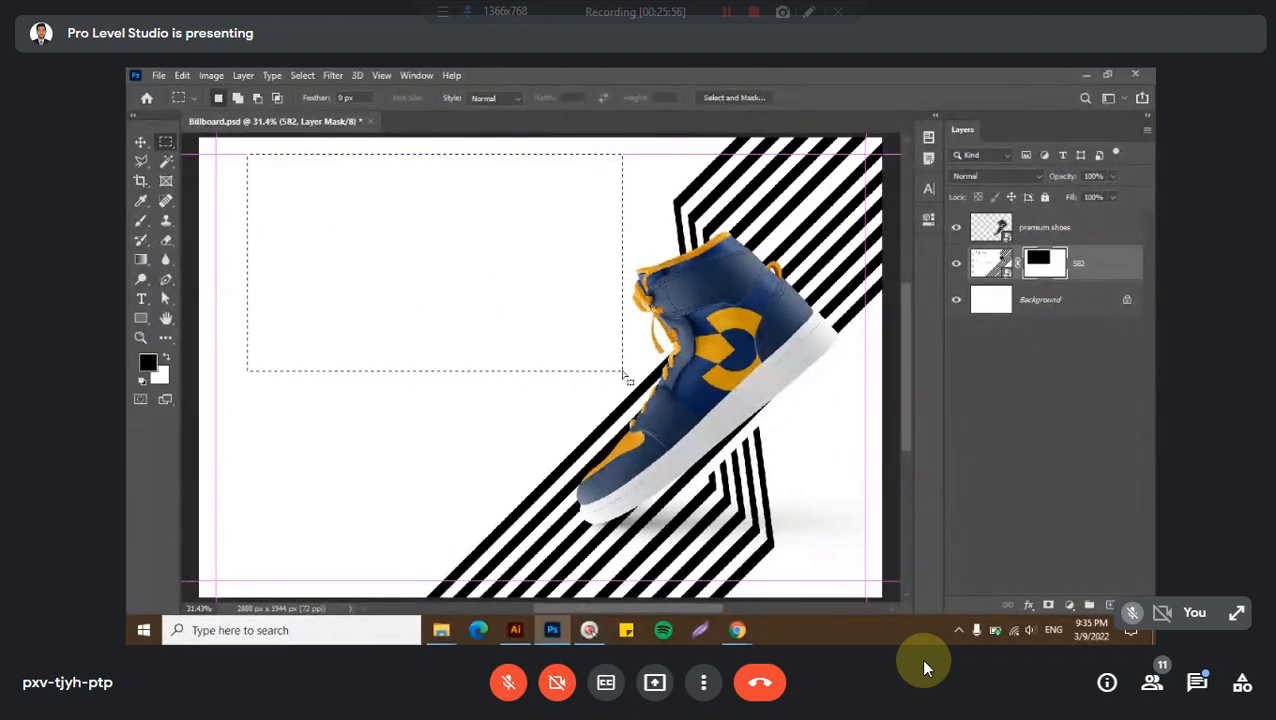
key(ctrl+d)
key(v)
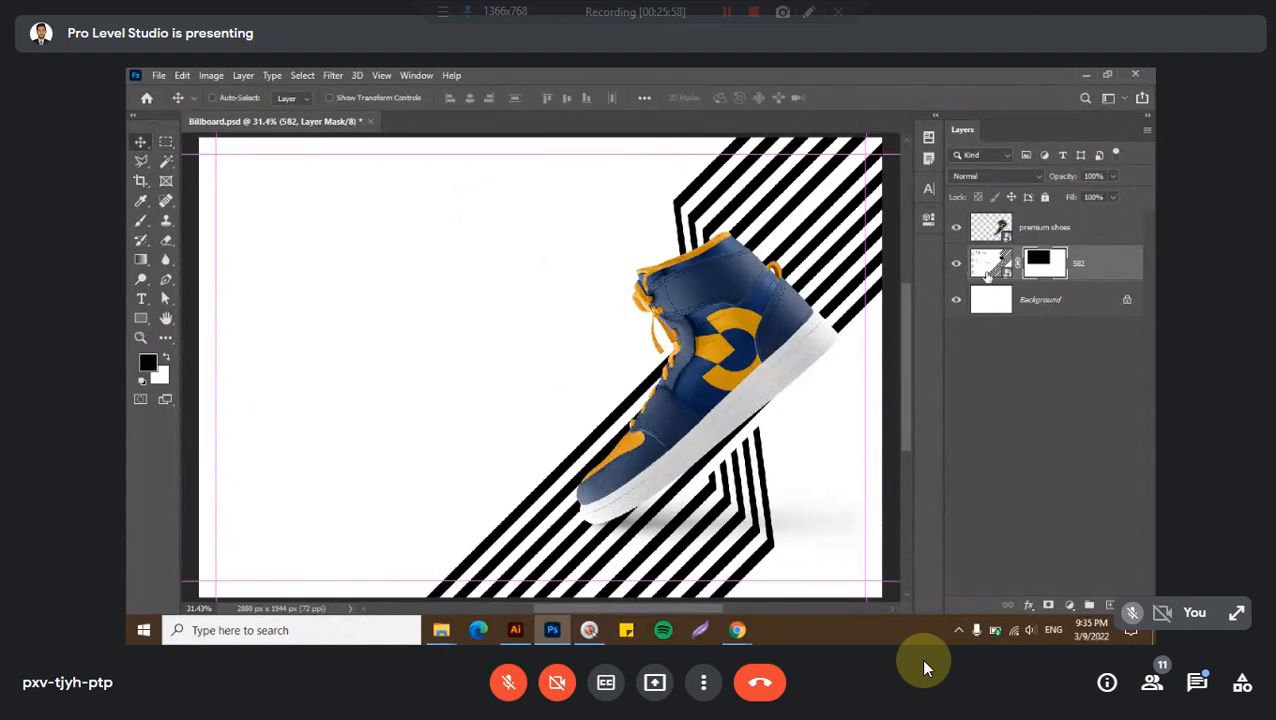
- Lower the 582 pattern layer's opacity to 10% and apply a Gaussian Blur with a radius of 2 pixels
click(989, 270)
key(1)
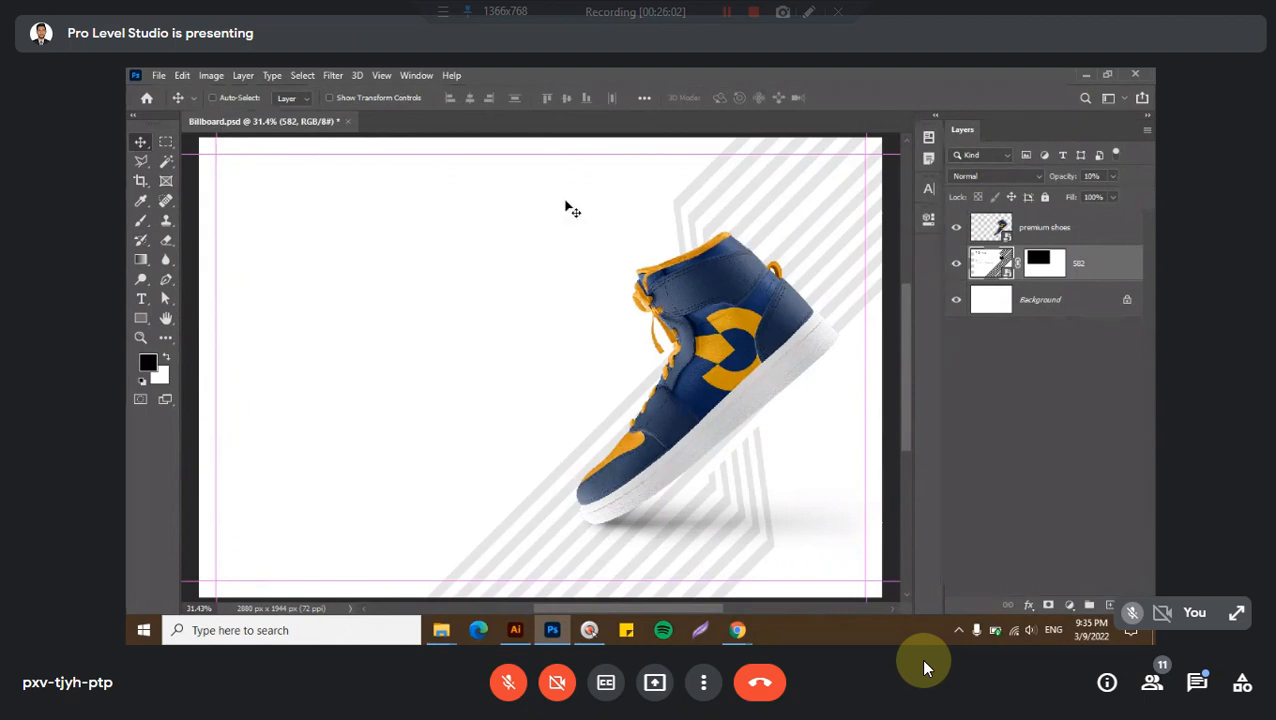
click(334, 76)
click(365, 98)
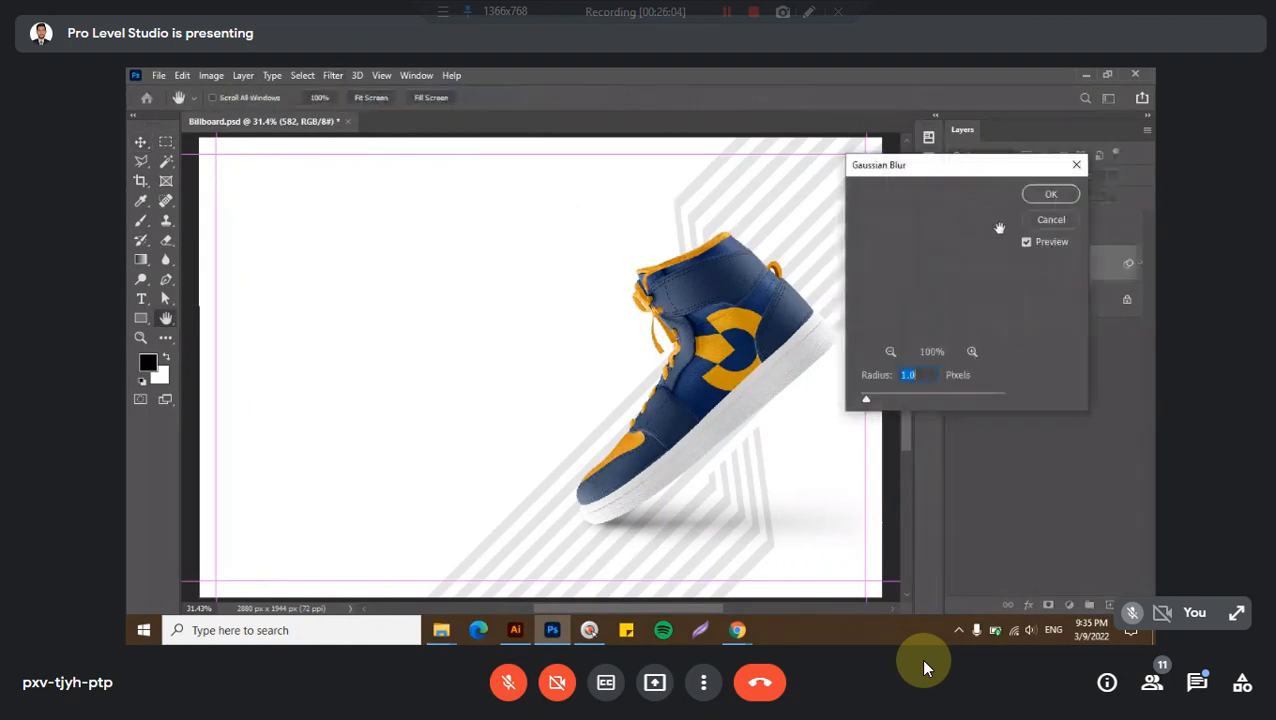
text(2)
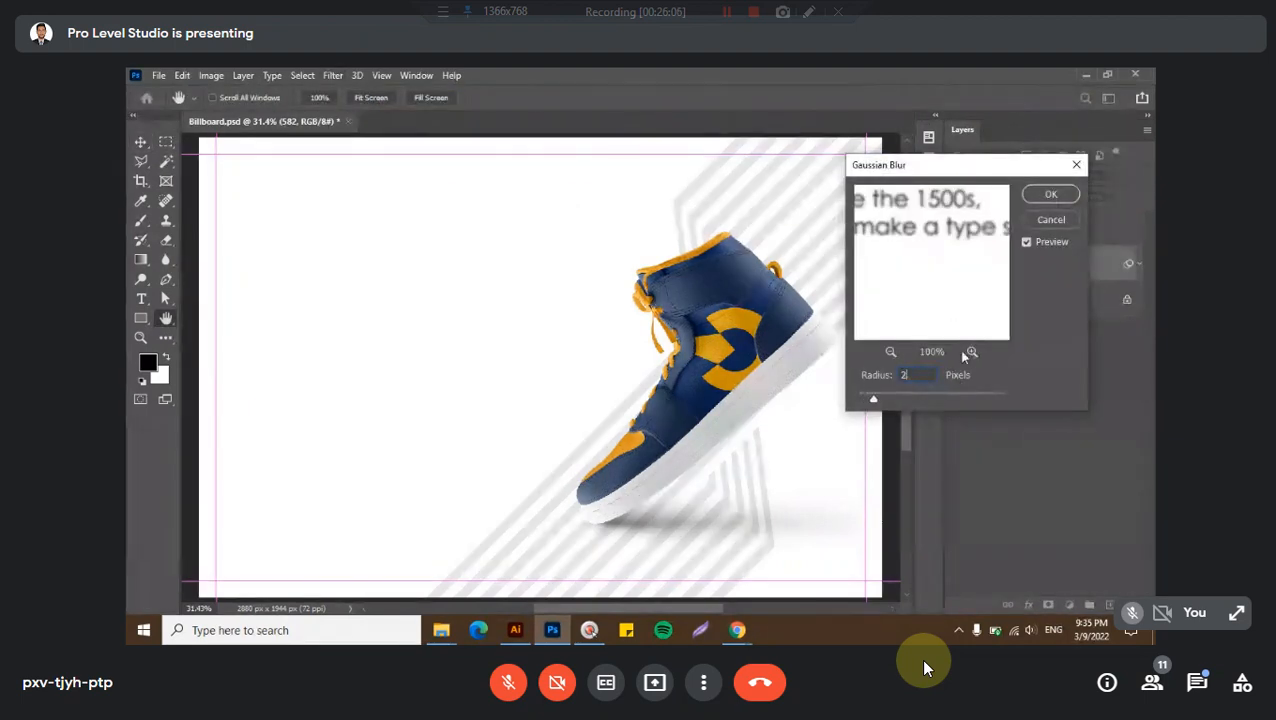
click(1046, 196)
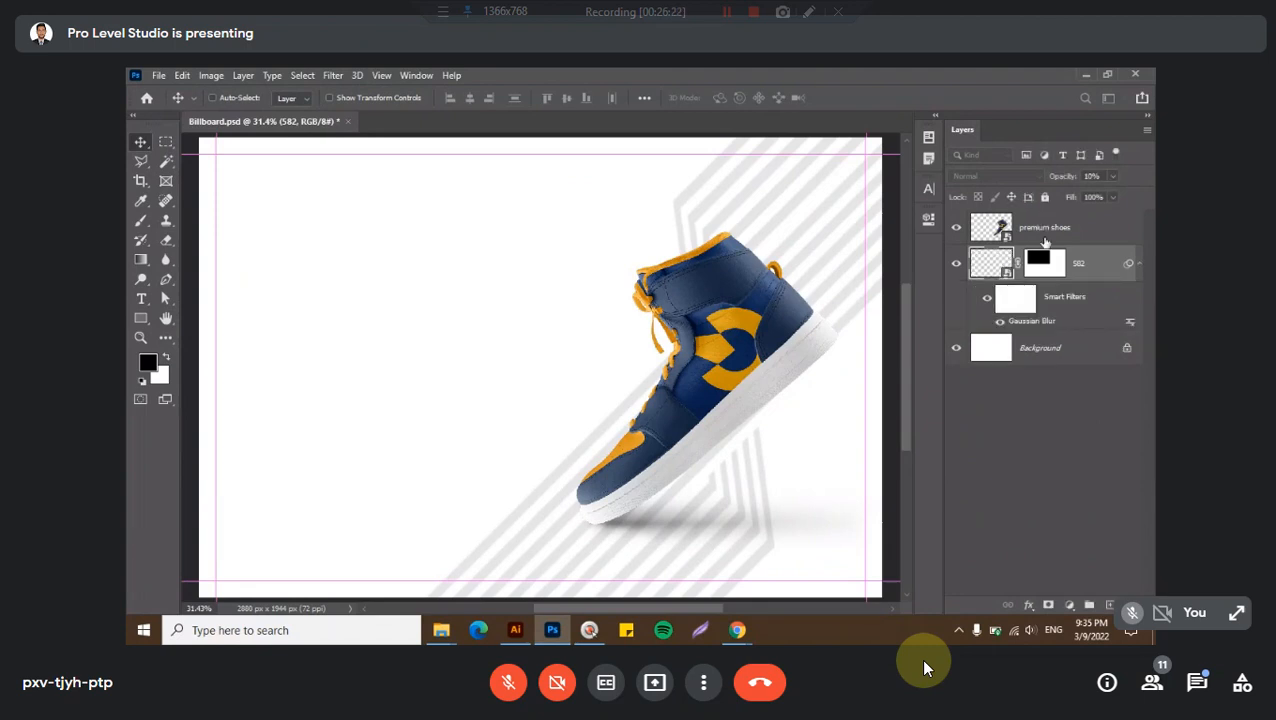
- Compare the shoe and pattern layers, and raise the opacity of the 582 layer to make its stripes a little darker
click(1044, 238)
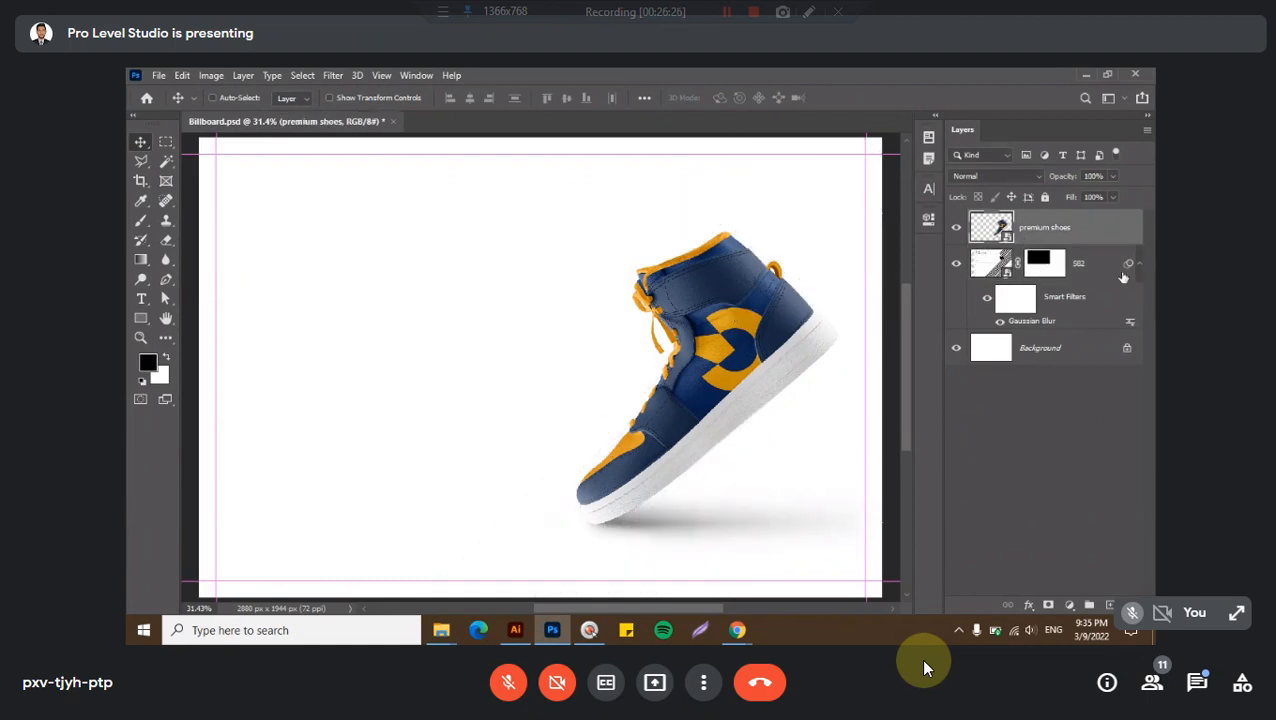
click(1078, 264)
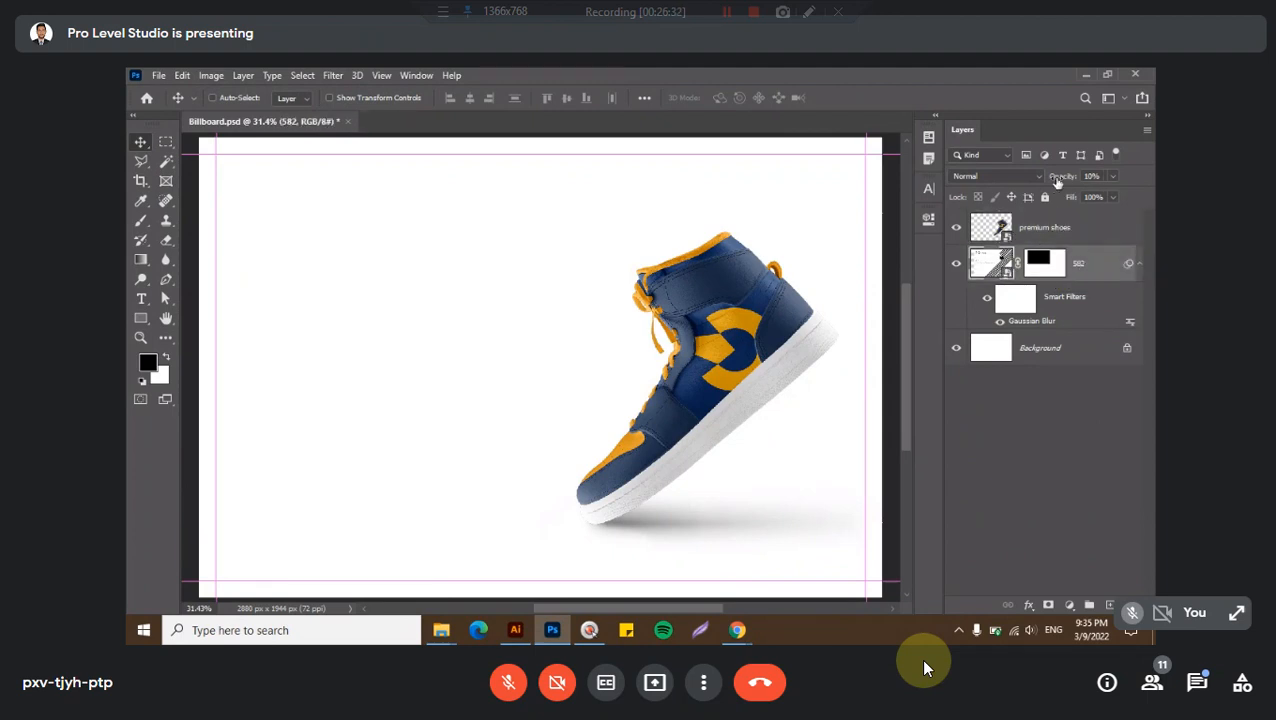
drag(1056, 177, 1074, 178)
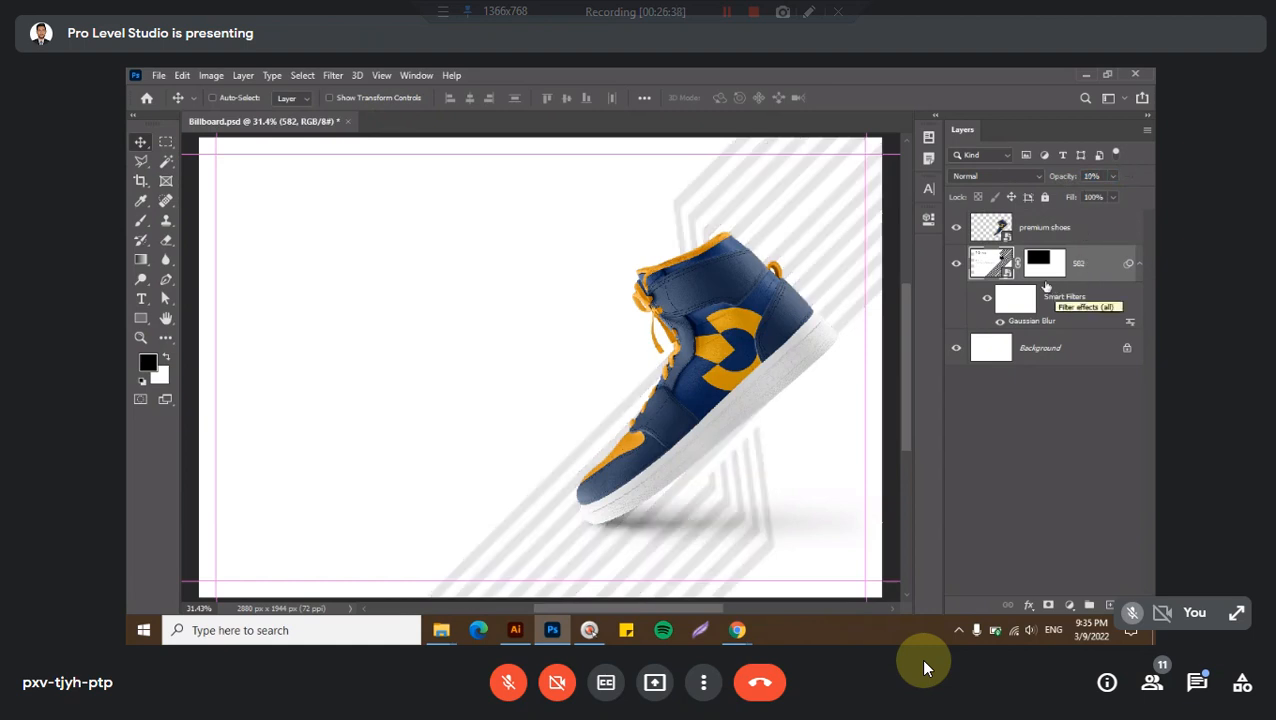
click(1057, 240)
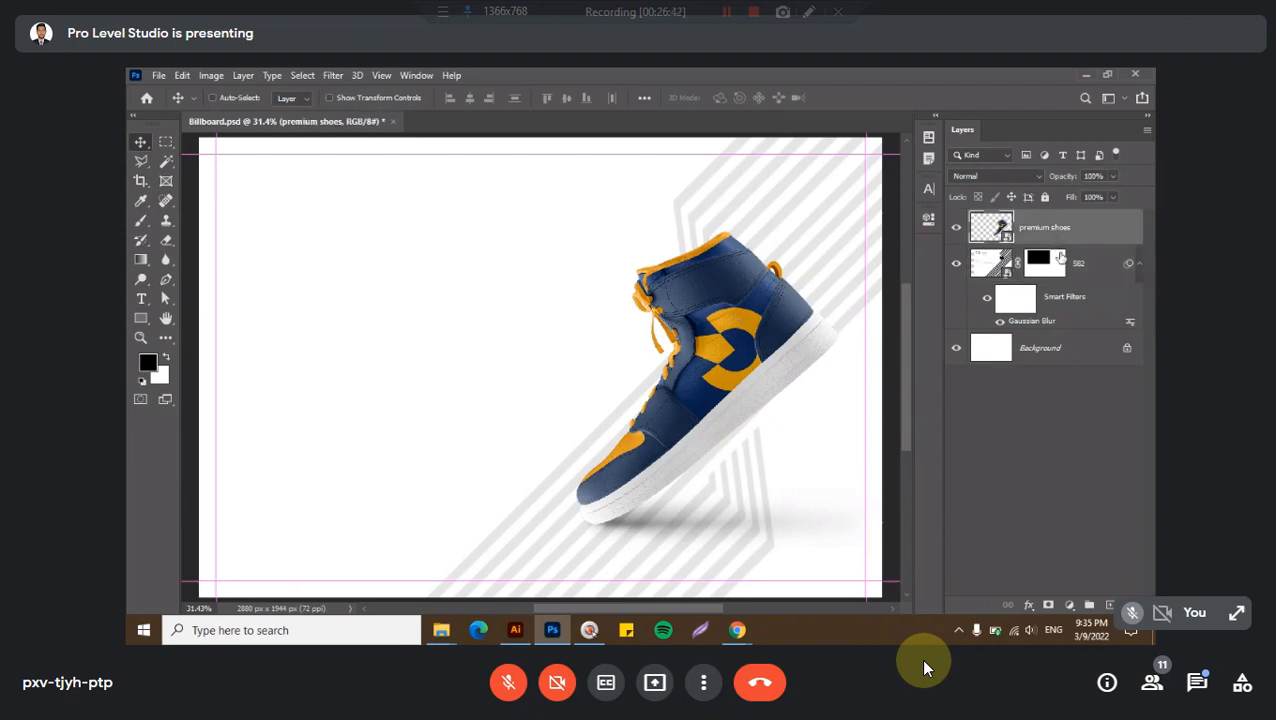
click(1050, 260)
click(1079, 176)
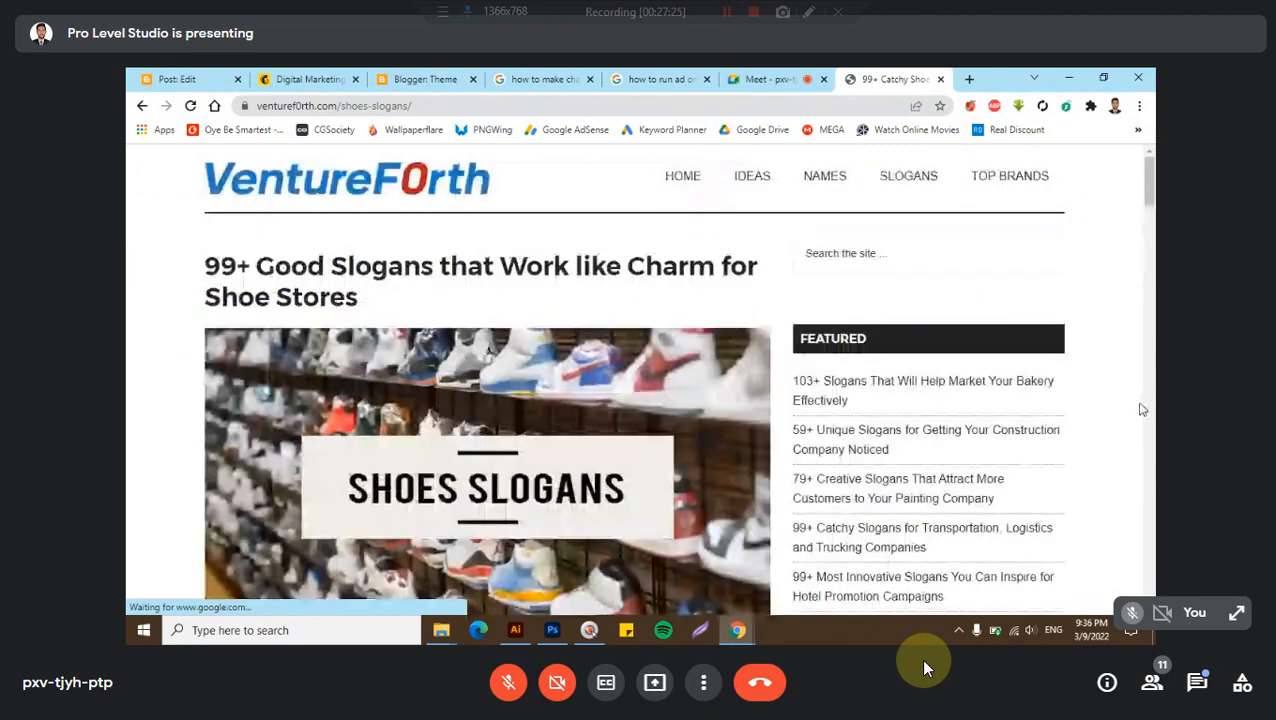
- Scan the shoe slogans listed on the VentureF0rth page in Chrome for a headline
scroll(1143, 409, down, 5)
scroll(1143, 409, down, 10)
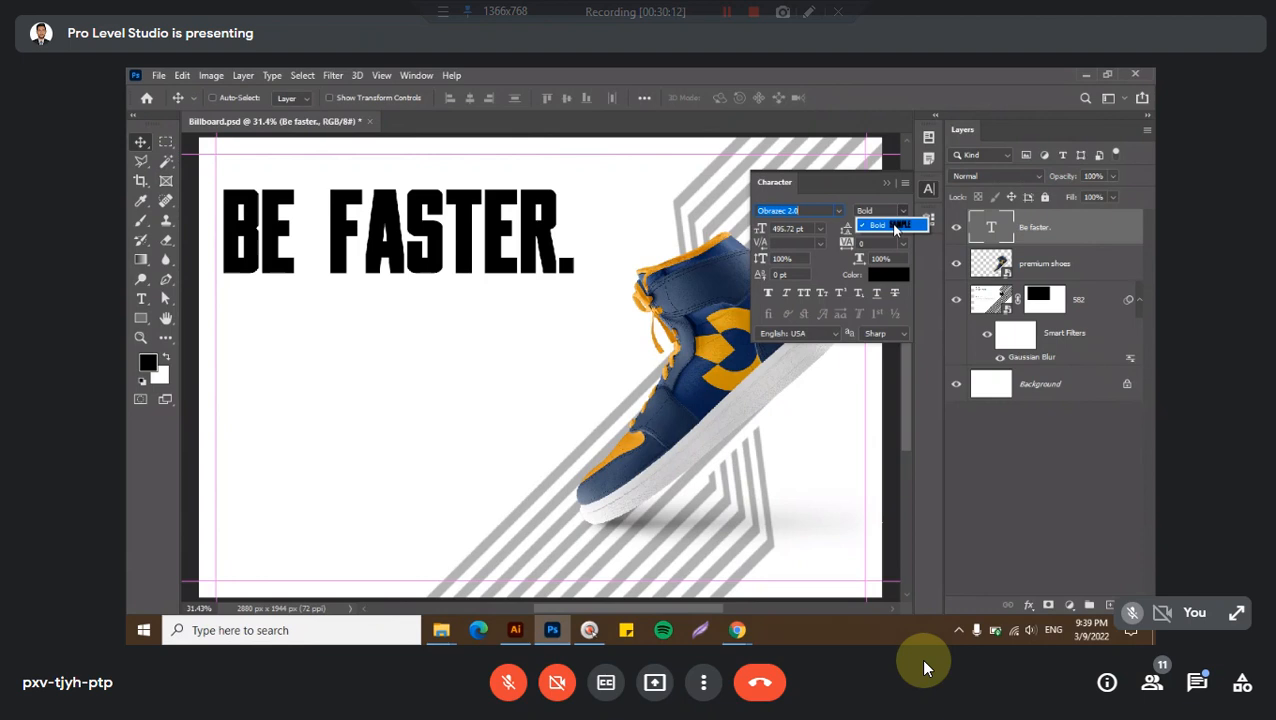
- Set the "Be faster." headline to Obrazec 2.0 Bold and move it slightly up and to the right
click(895, 228)
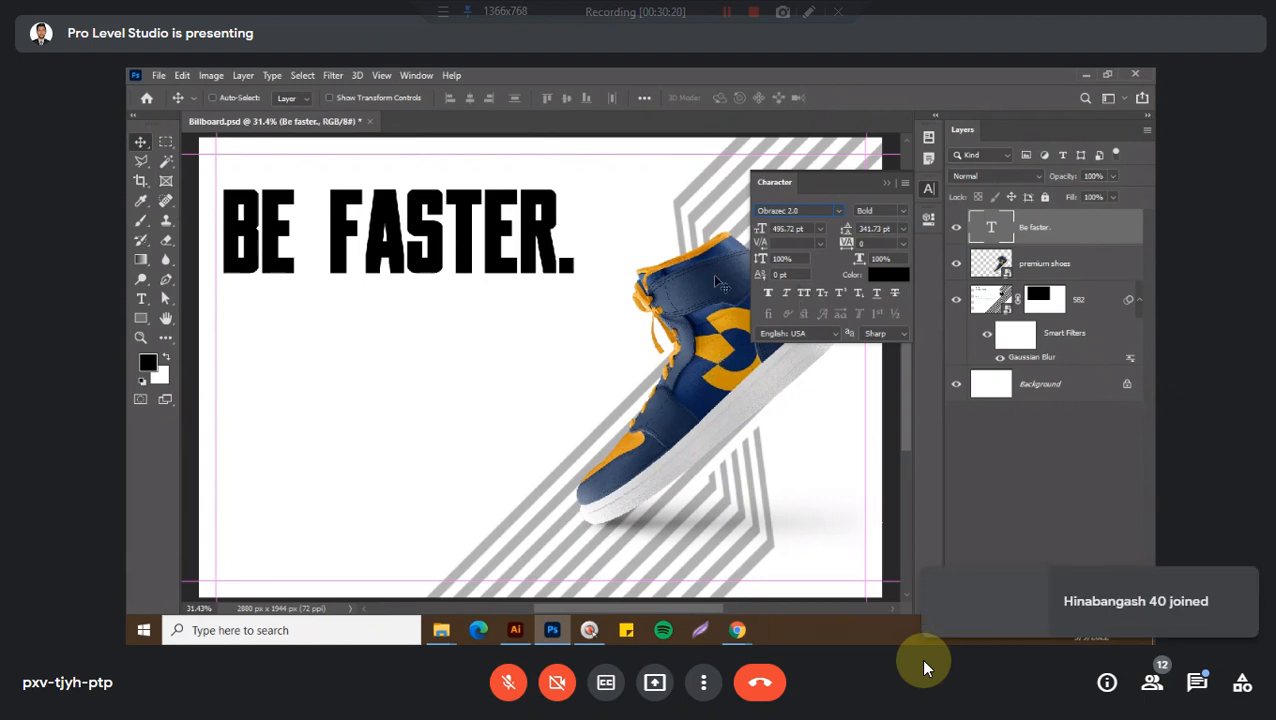
click(922, 191)
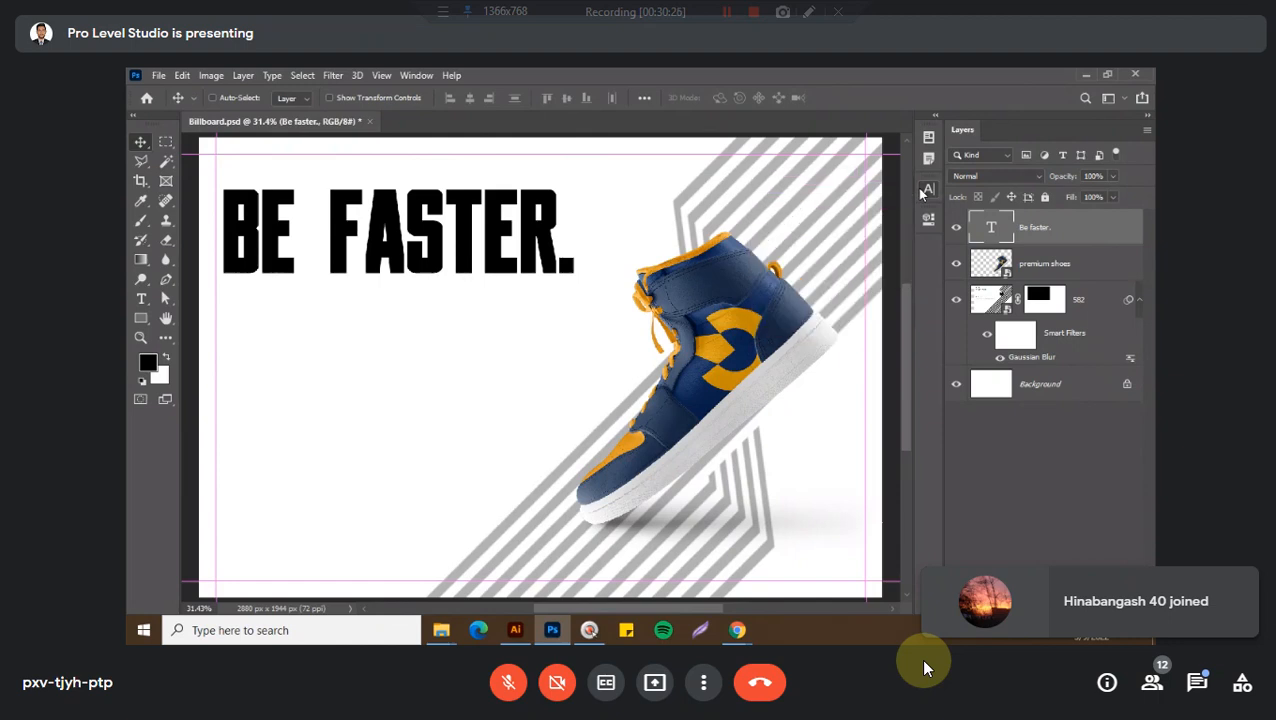
click(922, 191)
click(922, 191)
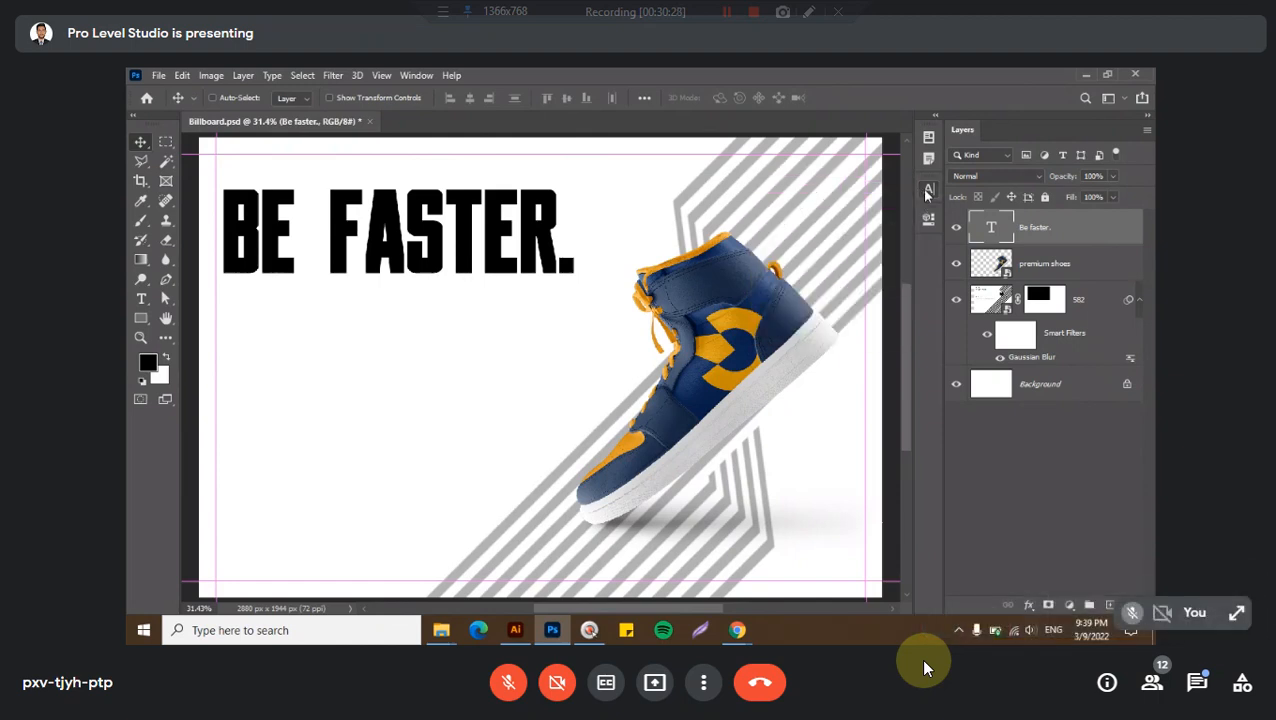
drag(580, 272, 587, 259)
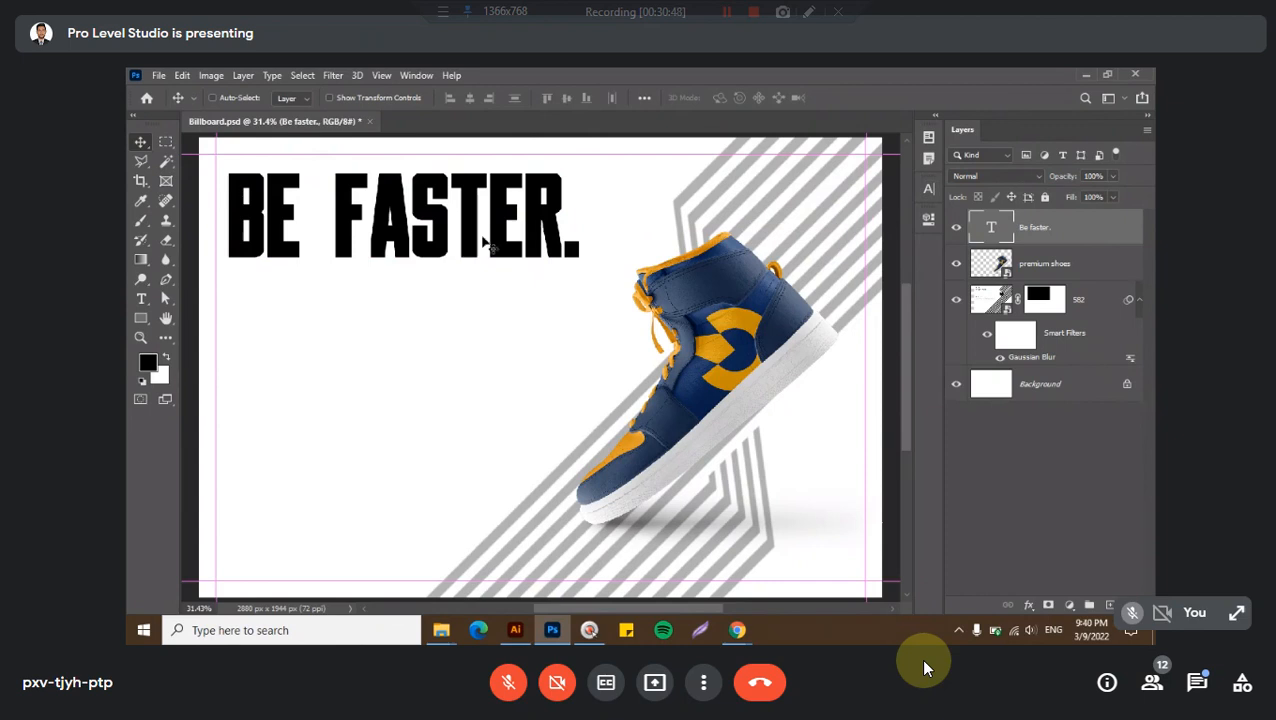
- Apply faux italic to the "Be faster." headline and move it slightly down
click(927, 191)
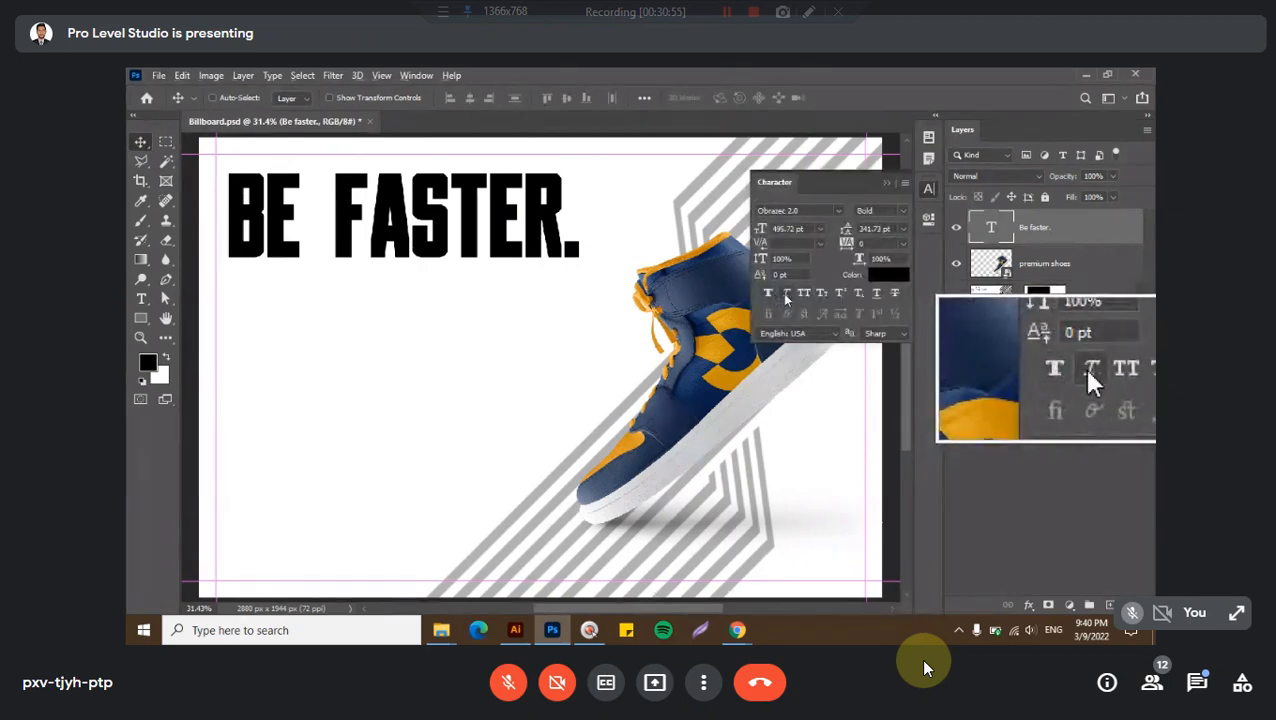
click(786, 294)
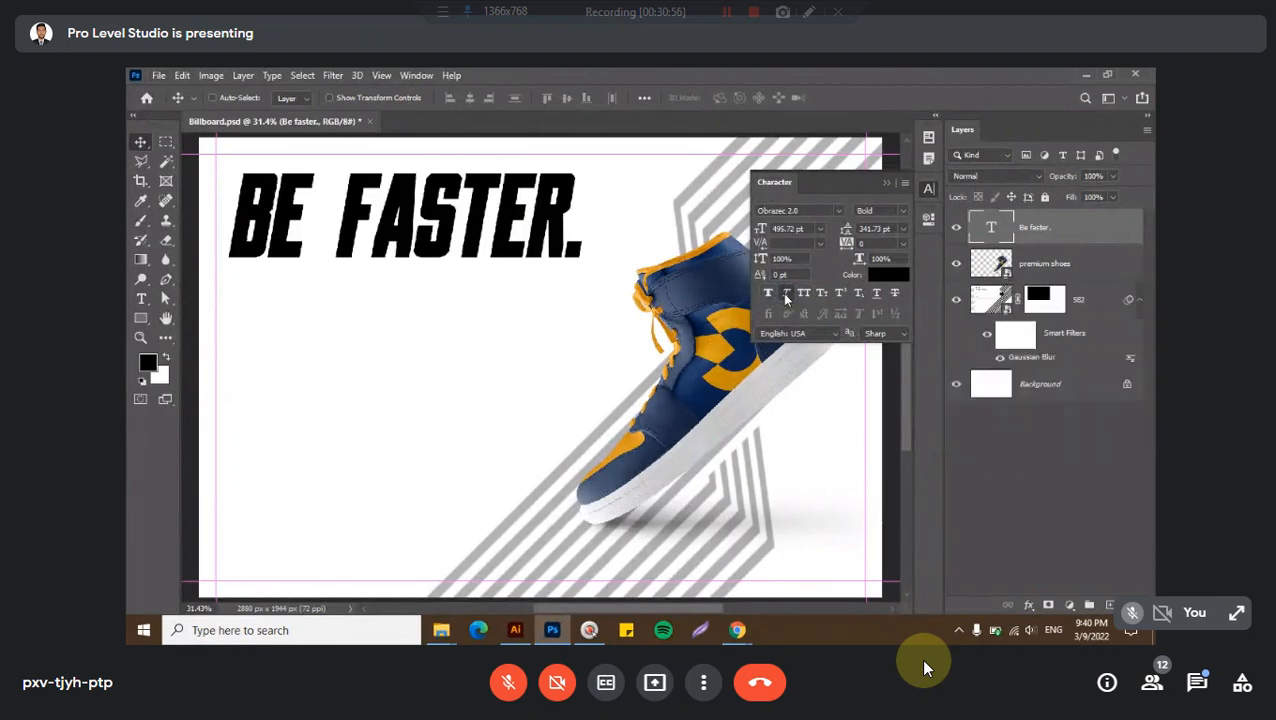
click(929, 189)
drag(540, 218, 540, 235)
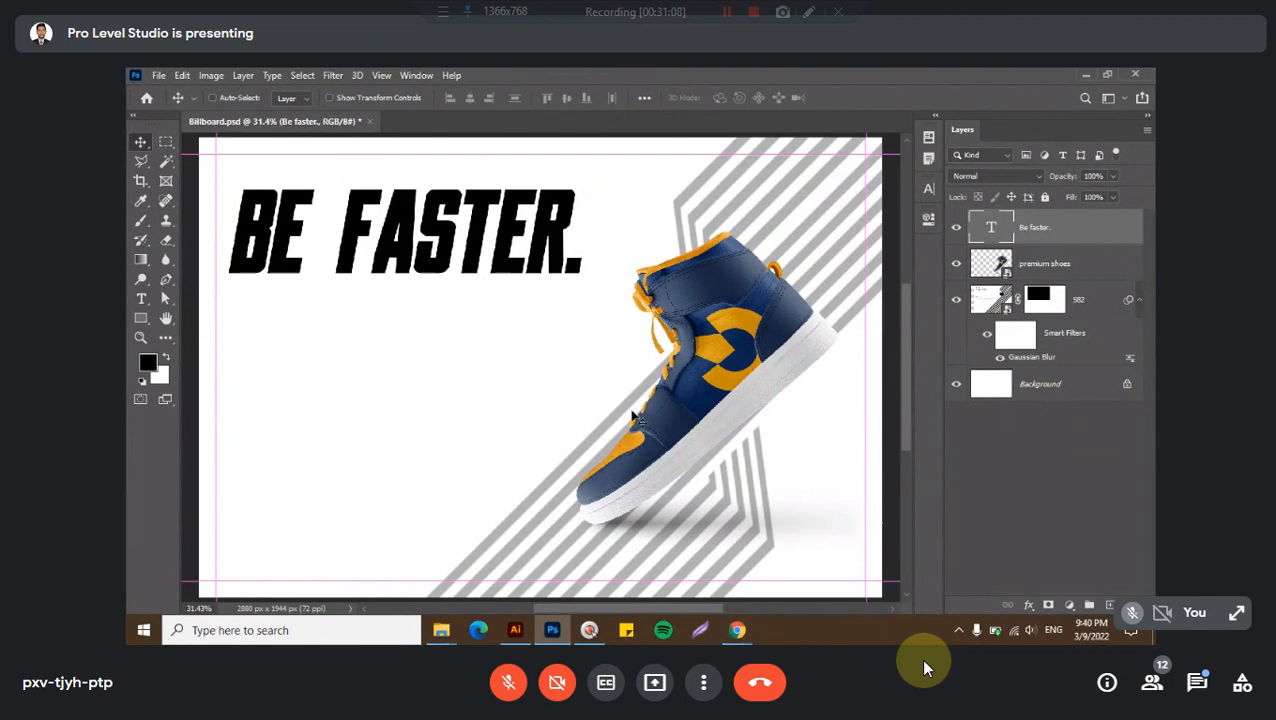
- Switch to Chrome and search Google Images for "shoes banner design" in a new tab
mouse_move(737, 630)
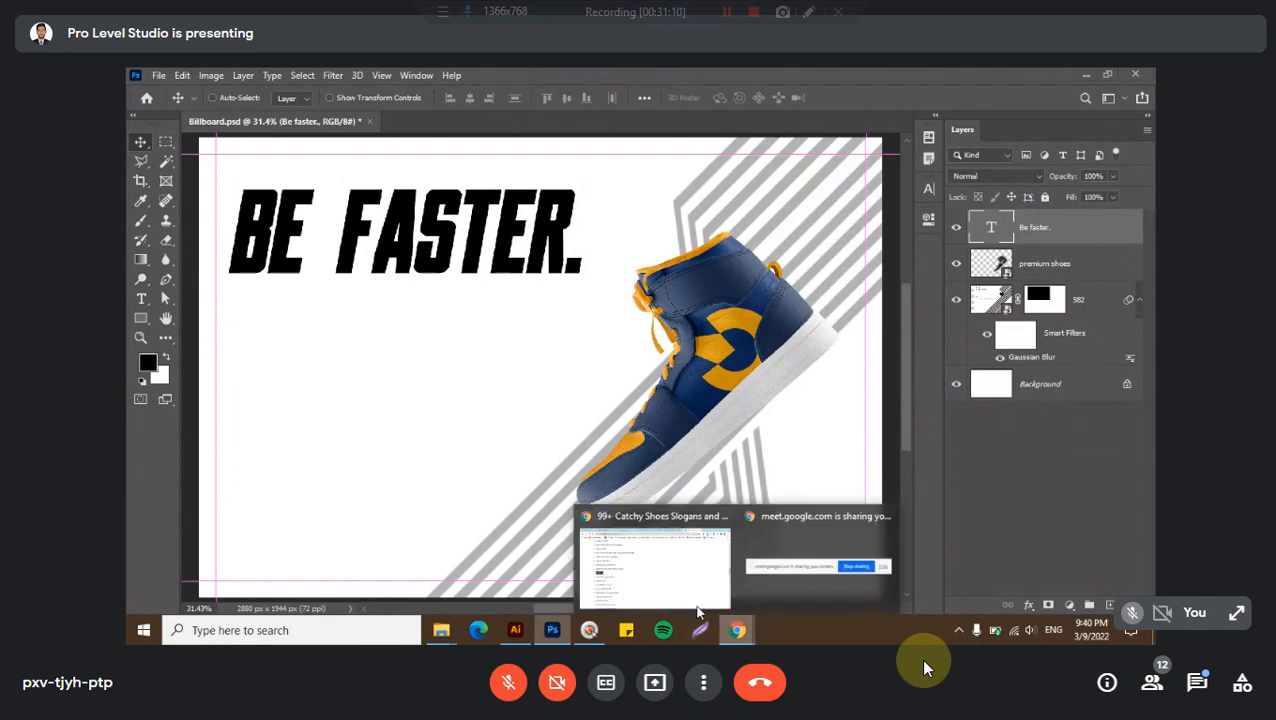
click(697, 610)
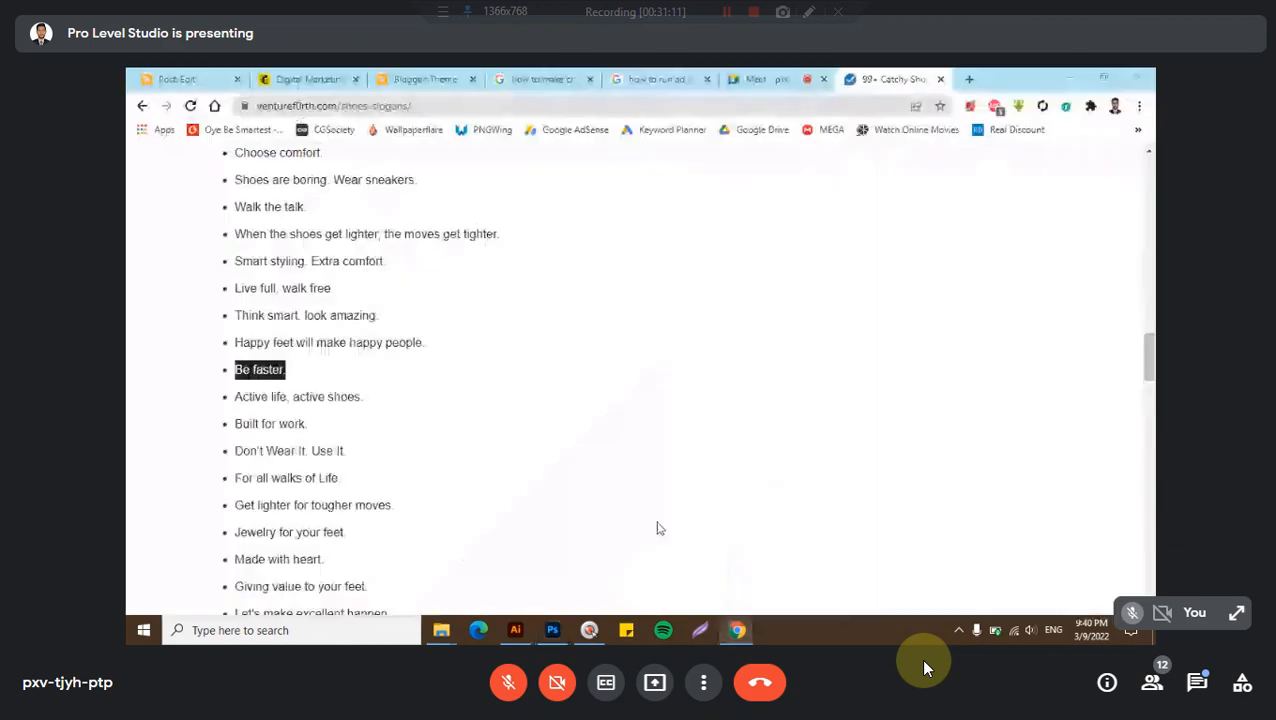
click(965, 77)
text(sheos )
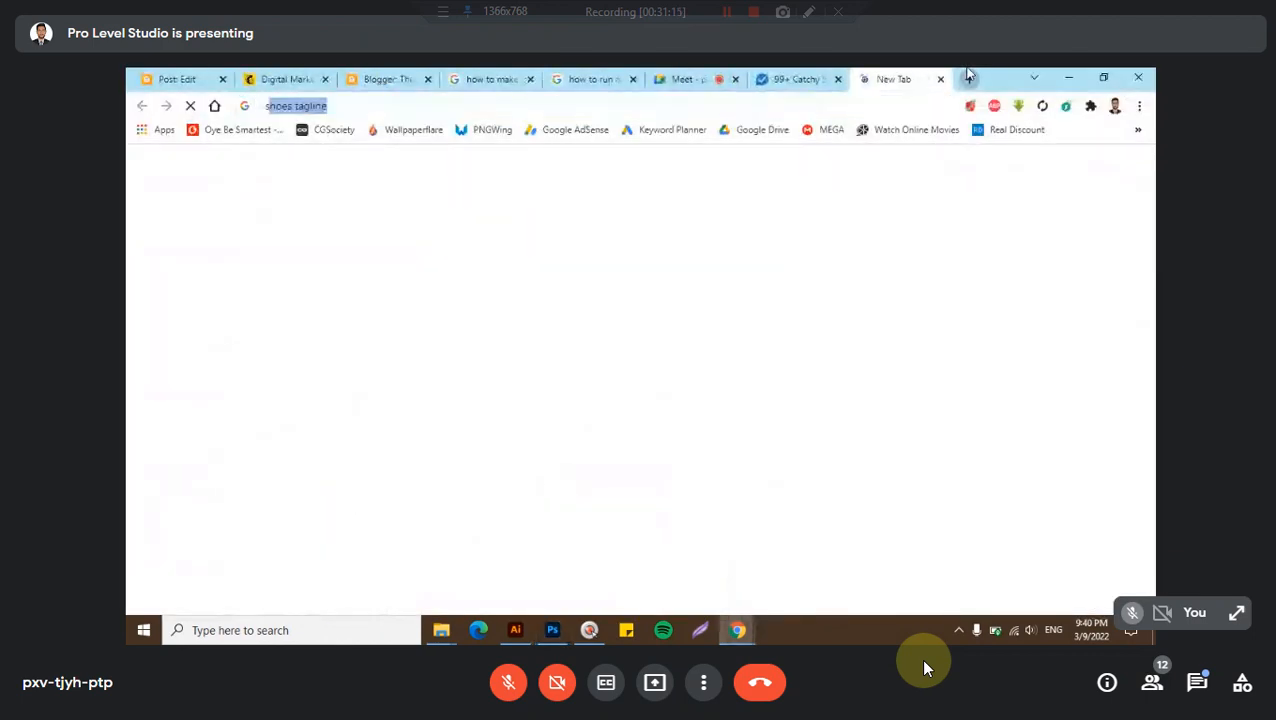
text(banner design)
key(Return)
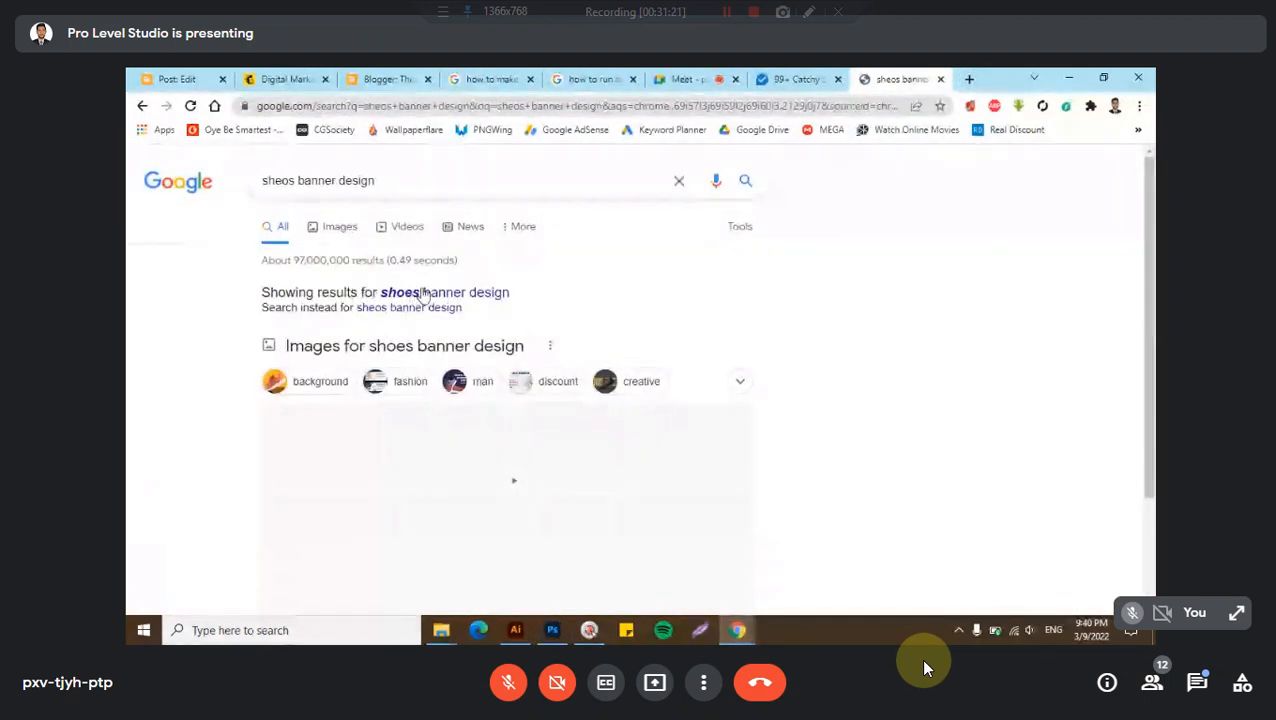
click(338, 231)
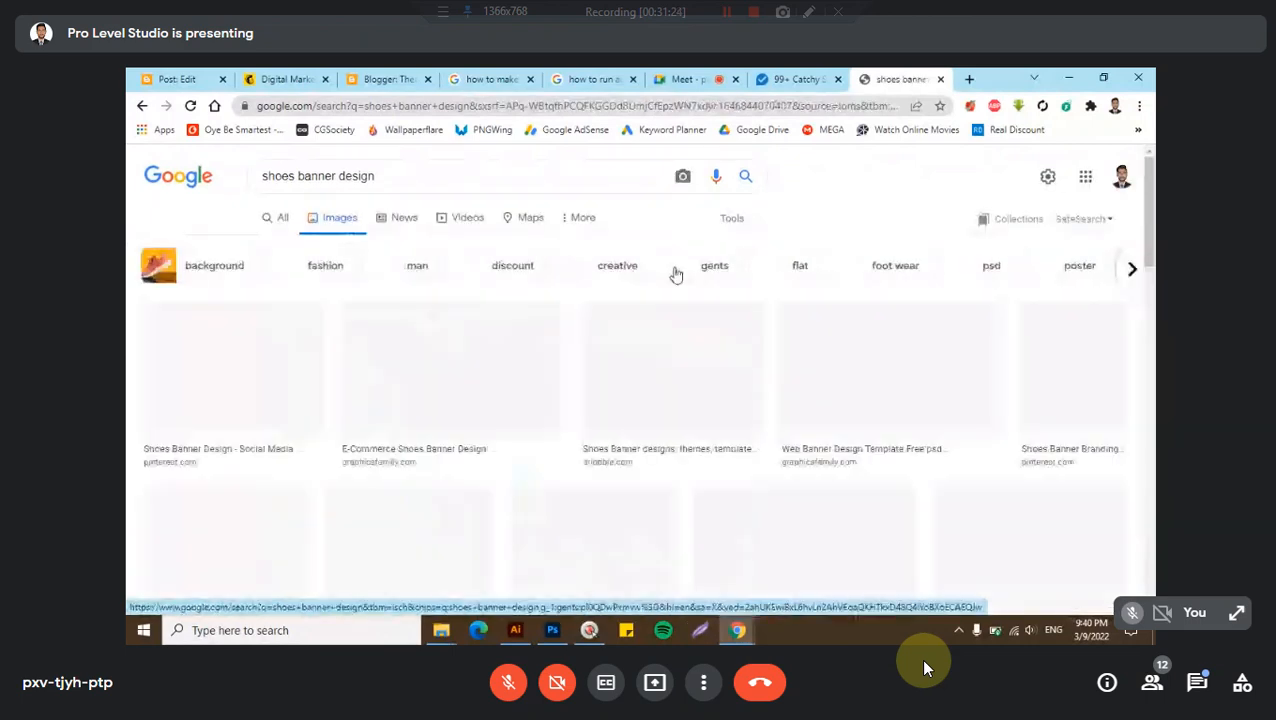
- Change the image search to "shoes billboard design"
double_click(322, 178)
text(billbo)
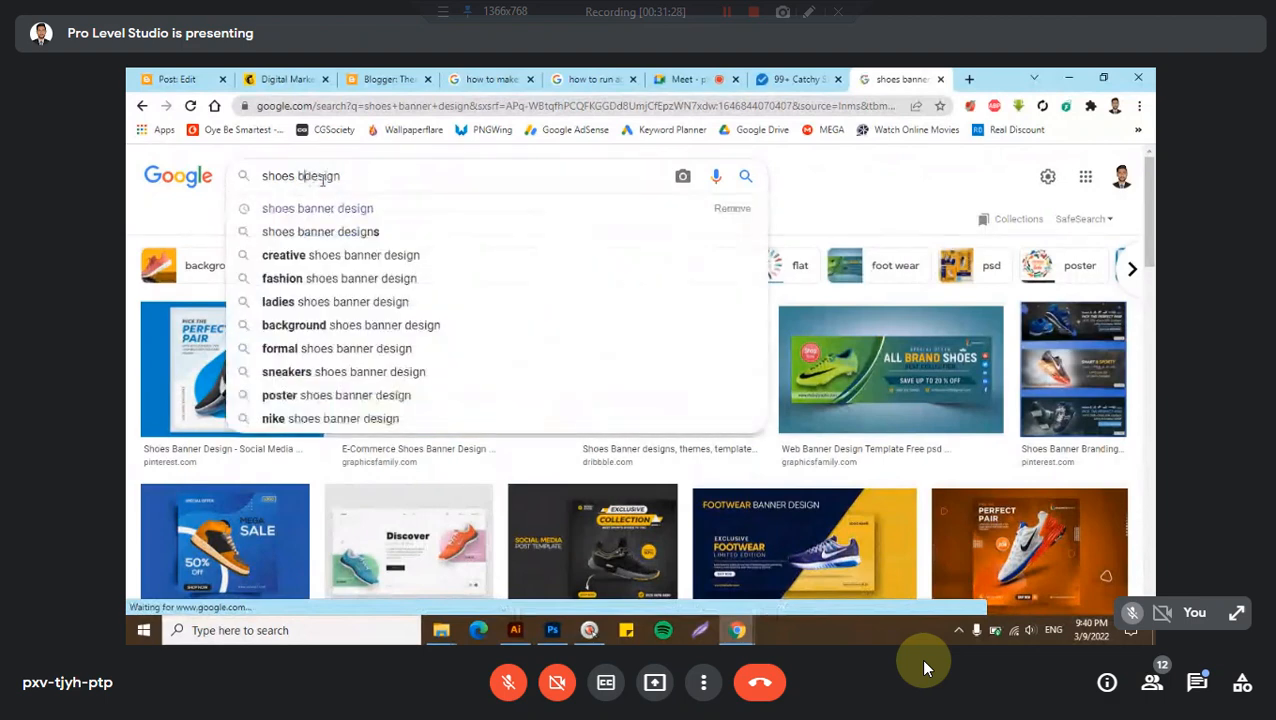
text(ard)
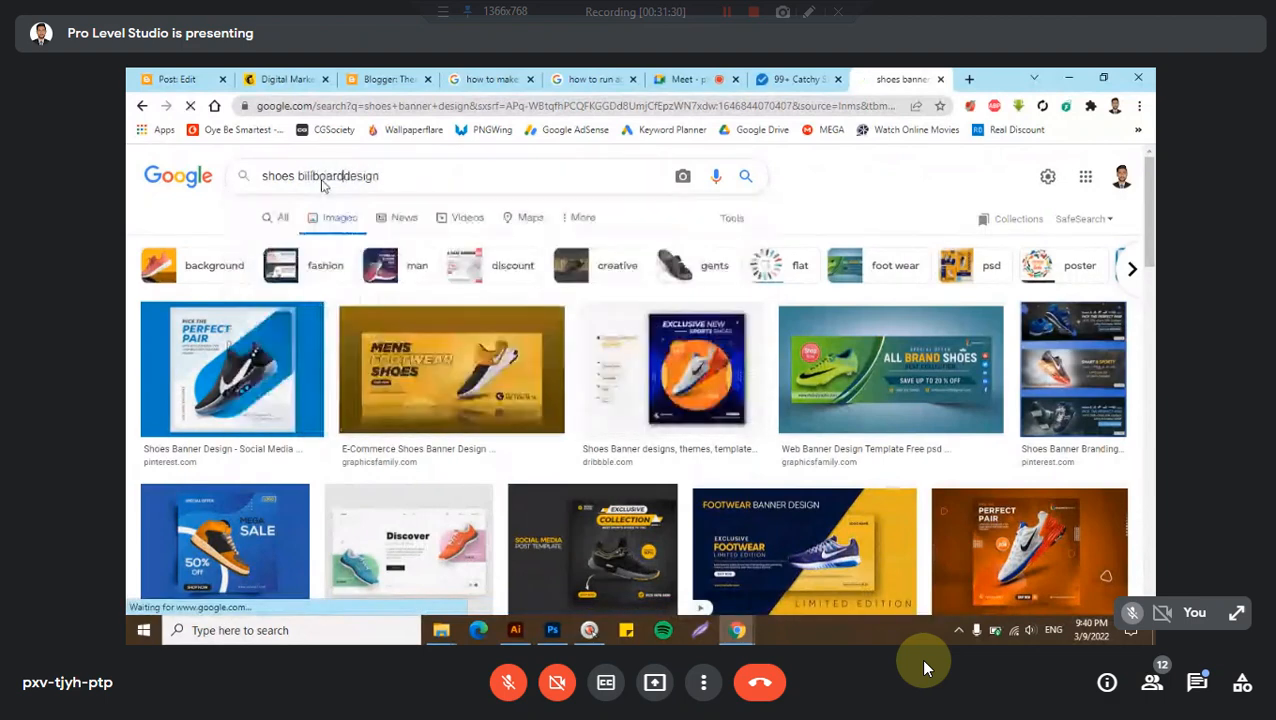
- Check the slogans page and the Google Meet call's chat while the billboard search loads
click(795, 79)
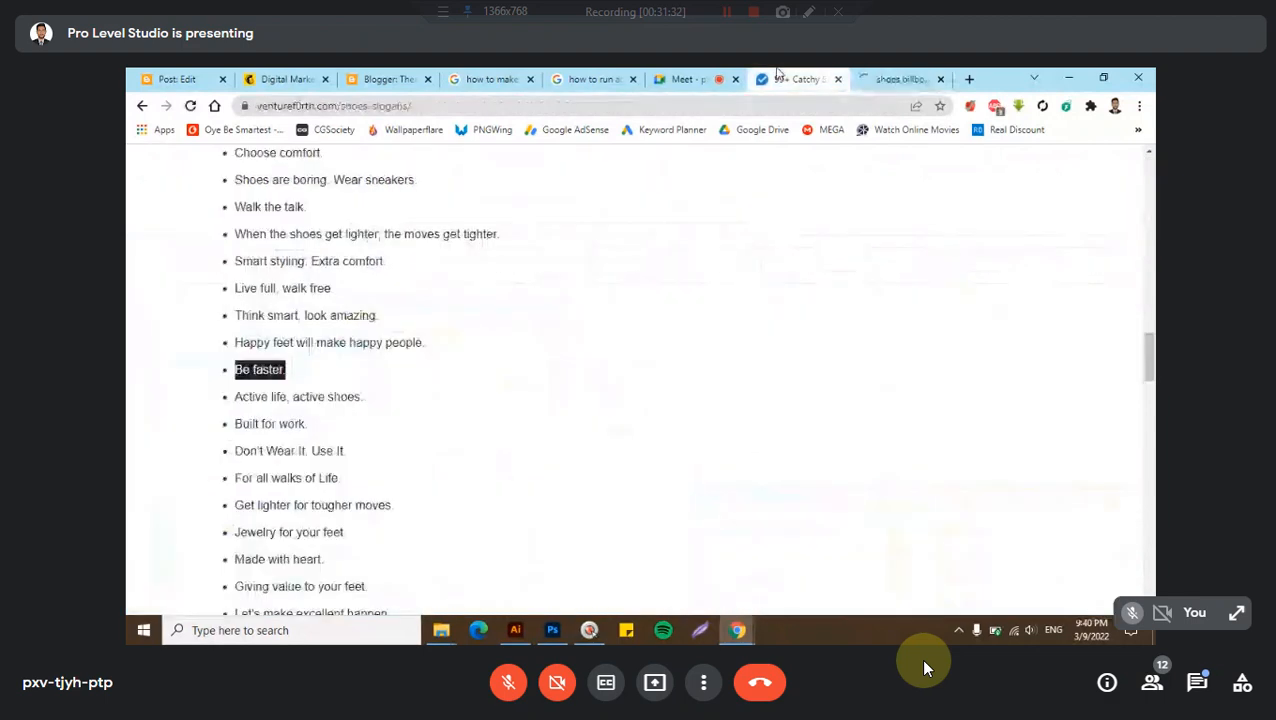
click(712, 82)
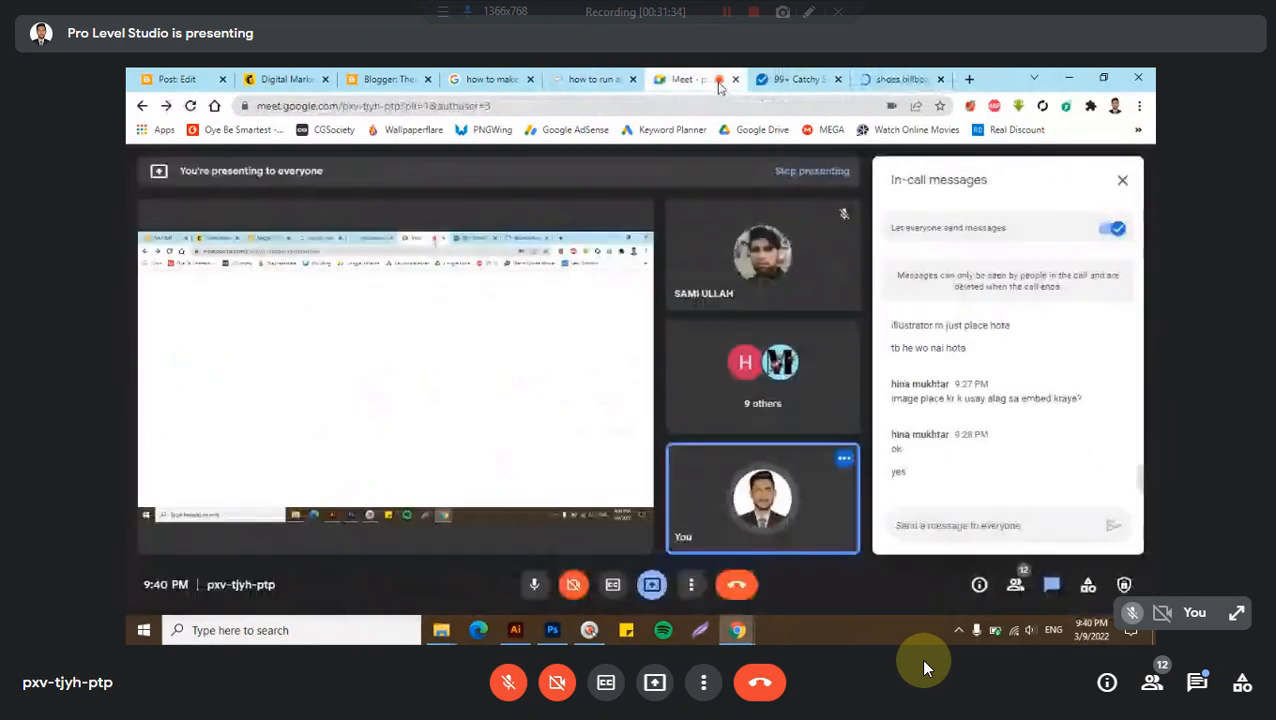
click(842, 81)
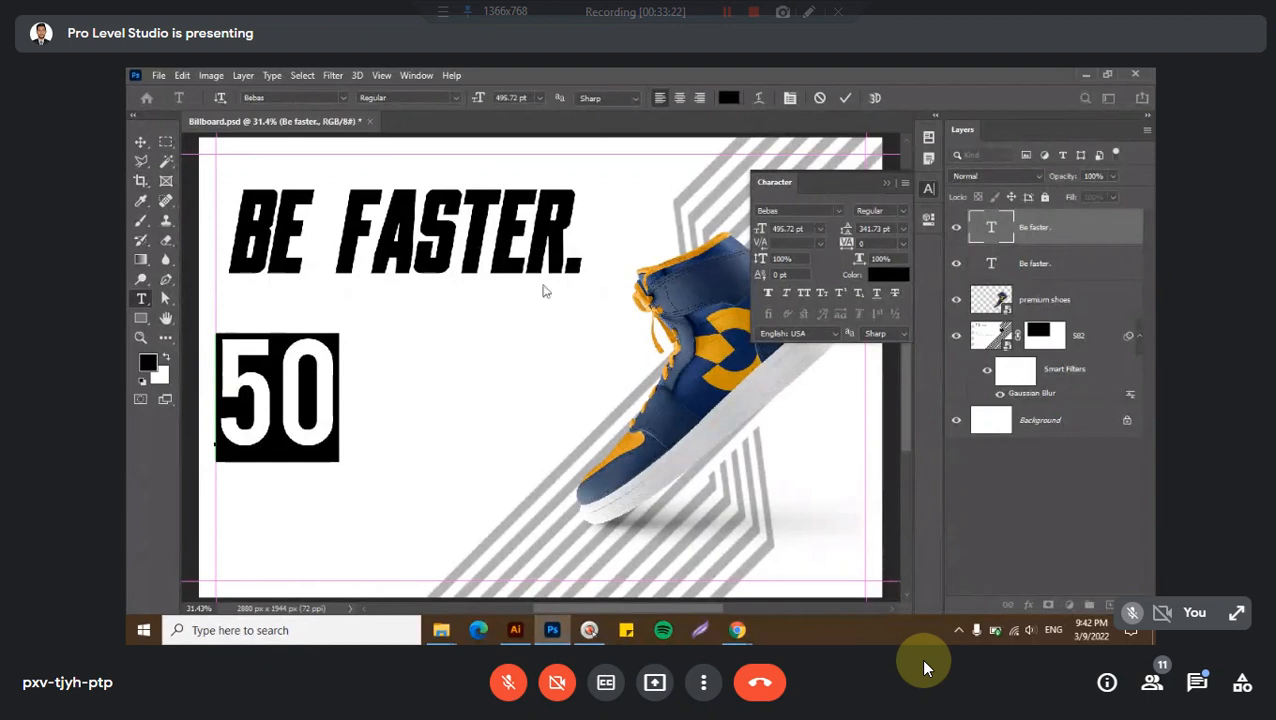
- Try the Heavitas font on the "50" text, and set it back to Bebas
click(256, 395)
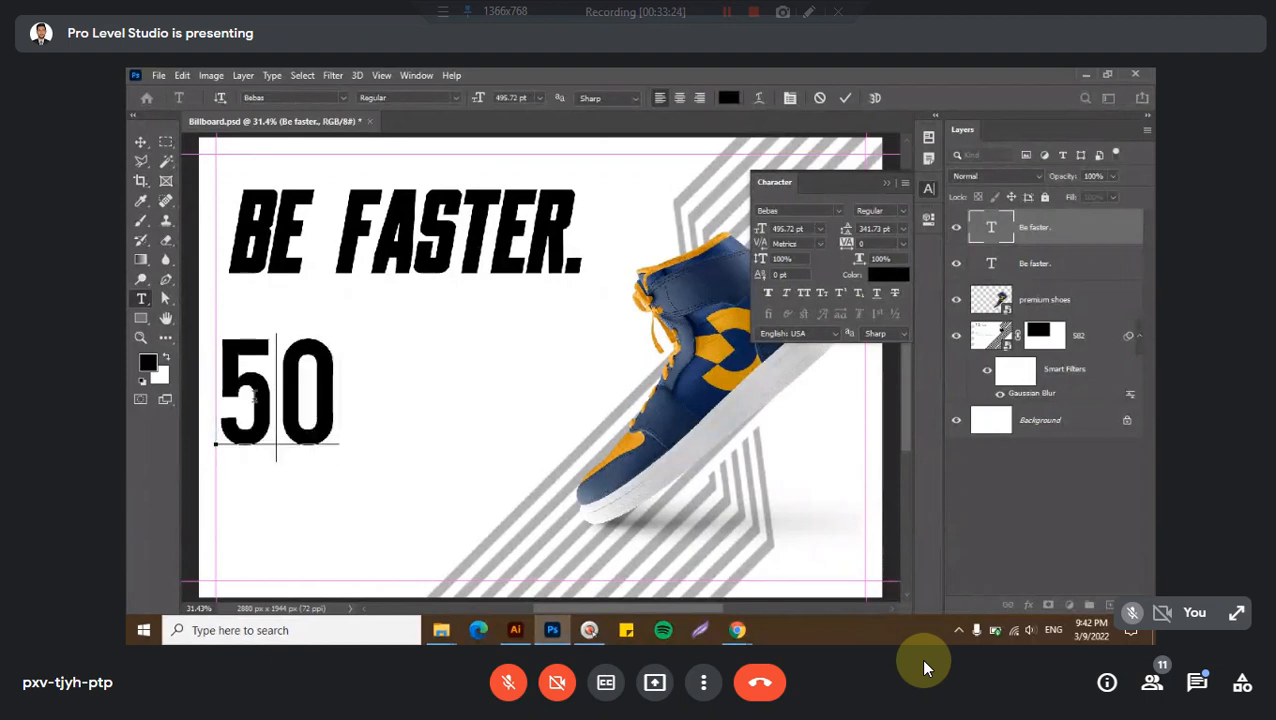
double_click(254, 397)
click(805, 210)
text(Hea)
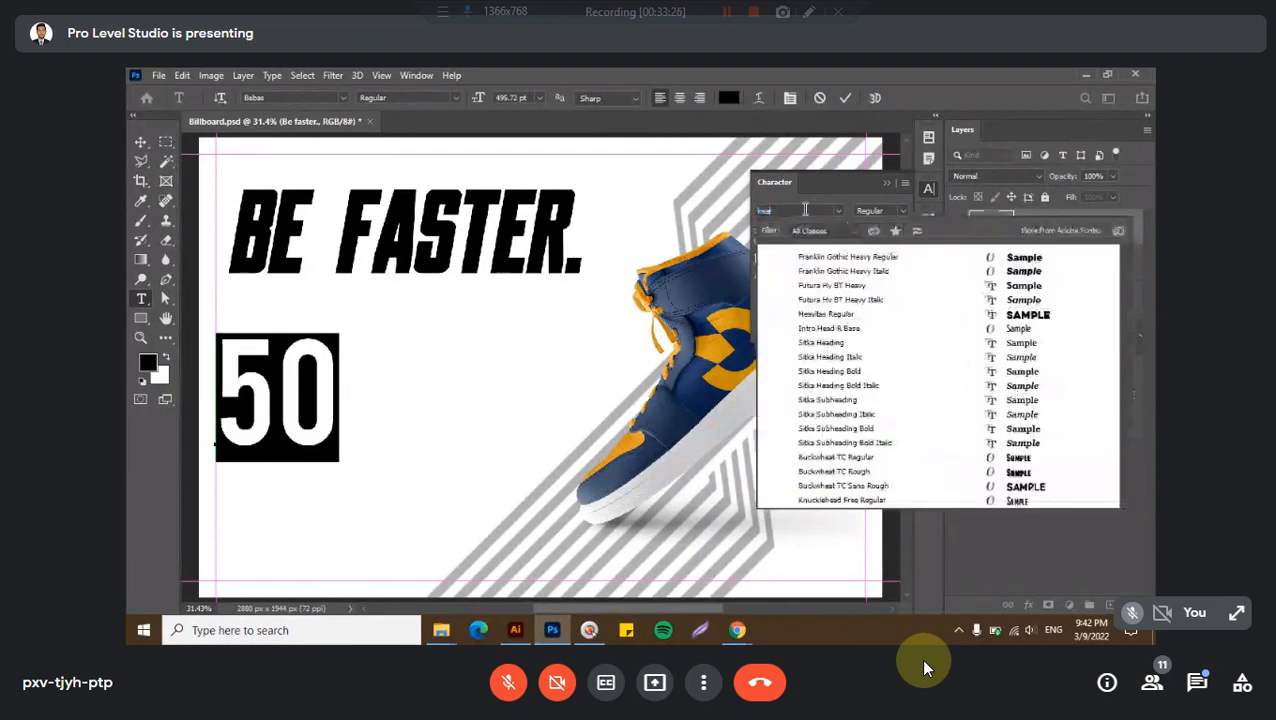
text(vi)
key(Return)
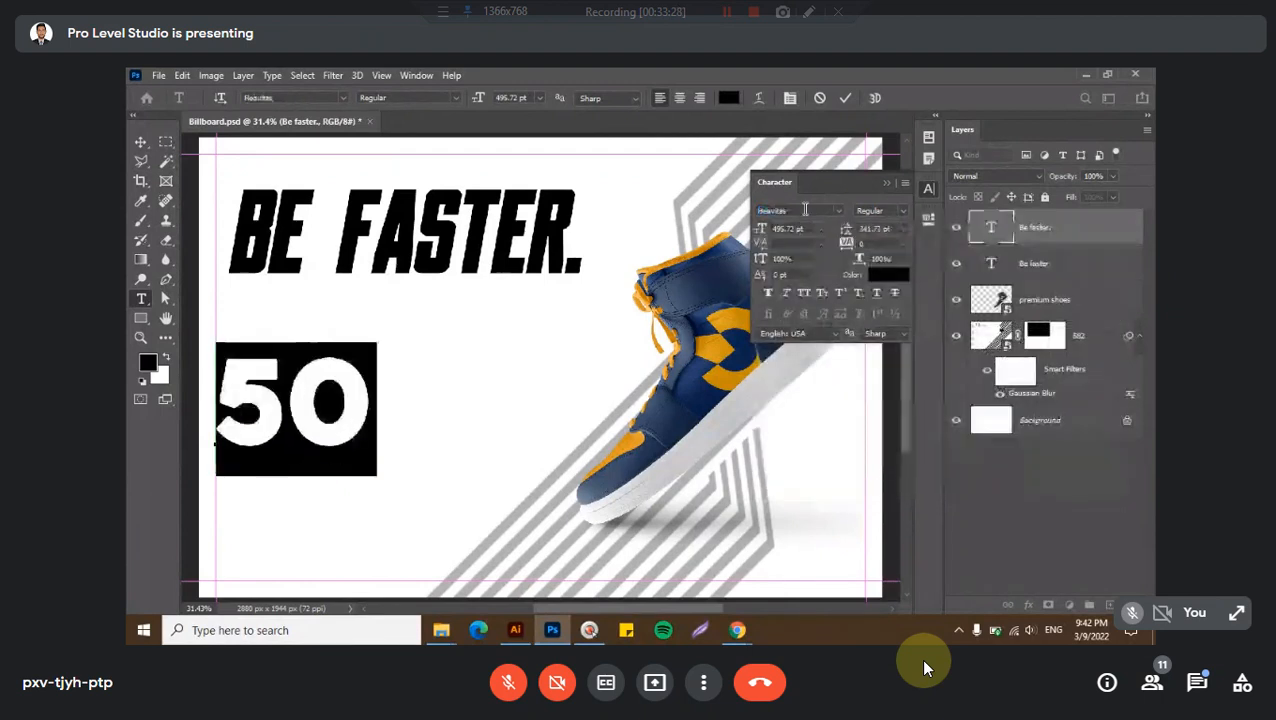
click(805, 211)
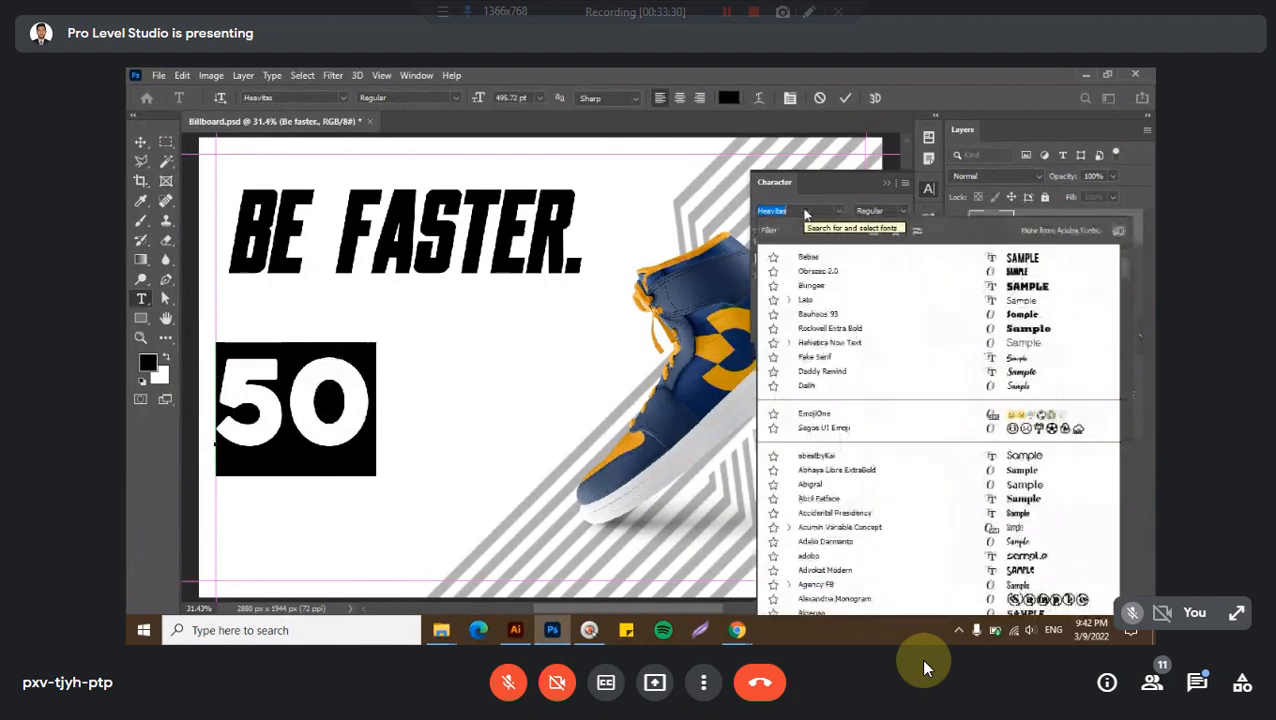
click(808, 257)
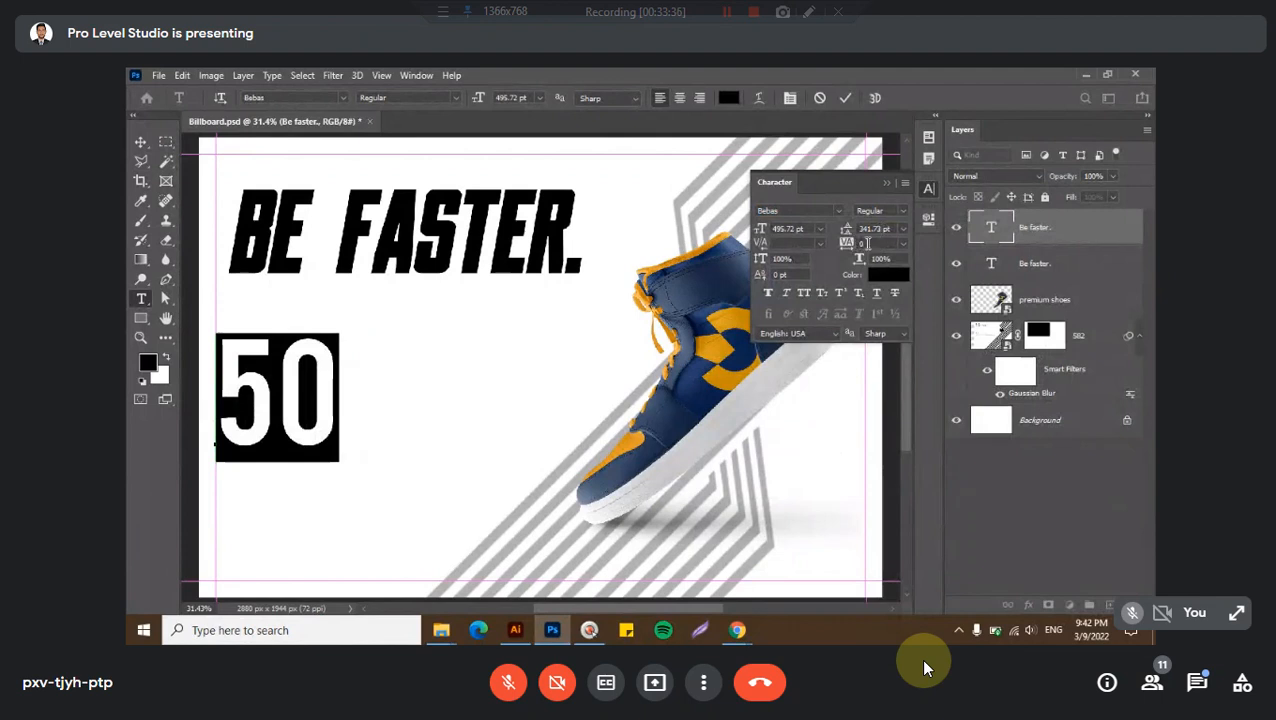
- Tighten the tracking of the "50" text and move it slightly right and down below the headline
click(868, 243)
scroll(868, 243, down, 7)
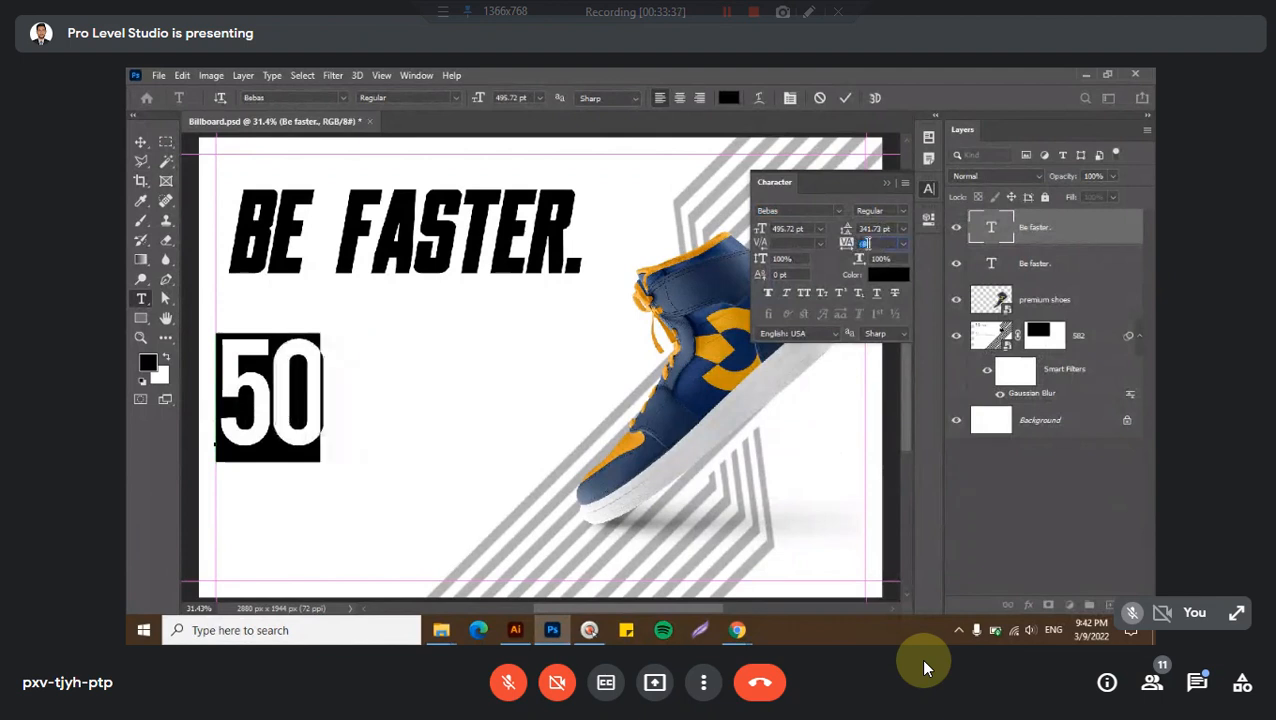
click(928, 188)
click(849, 97)
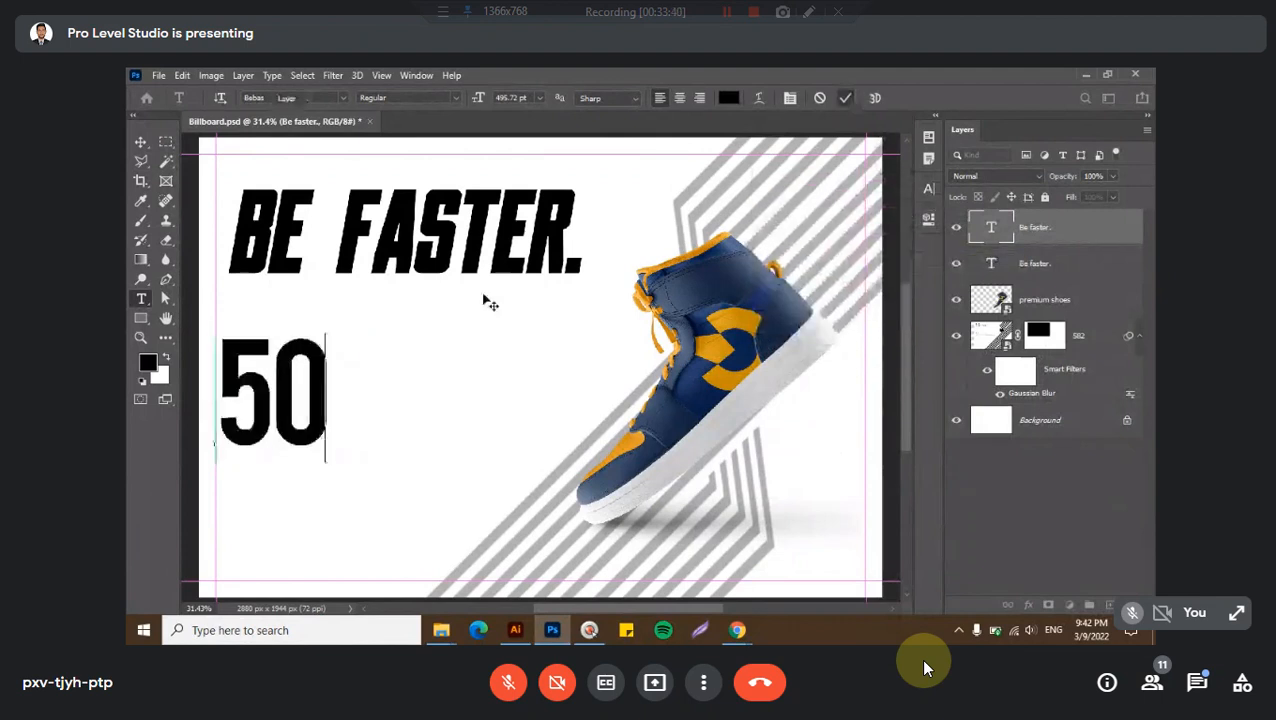
key(v)
drag(283, 390, 336, 401)
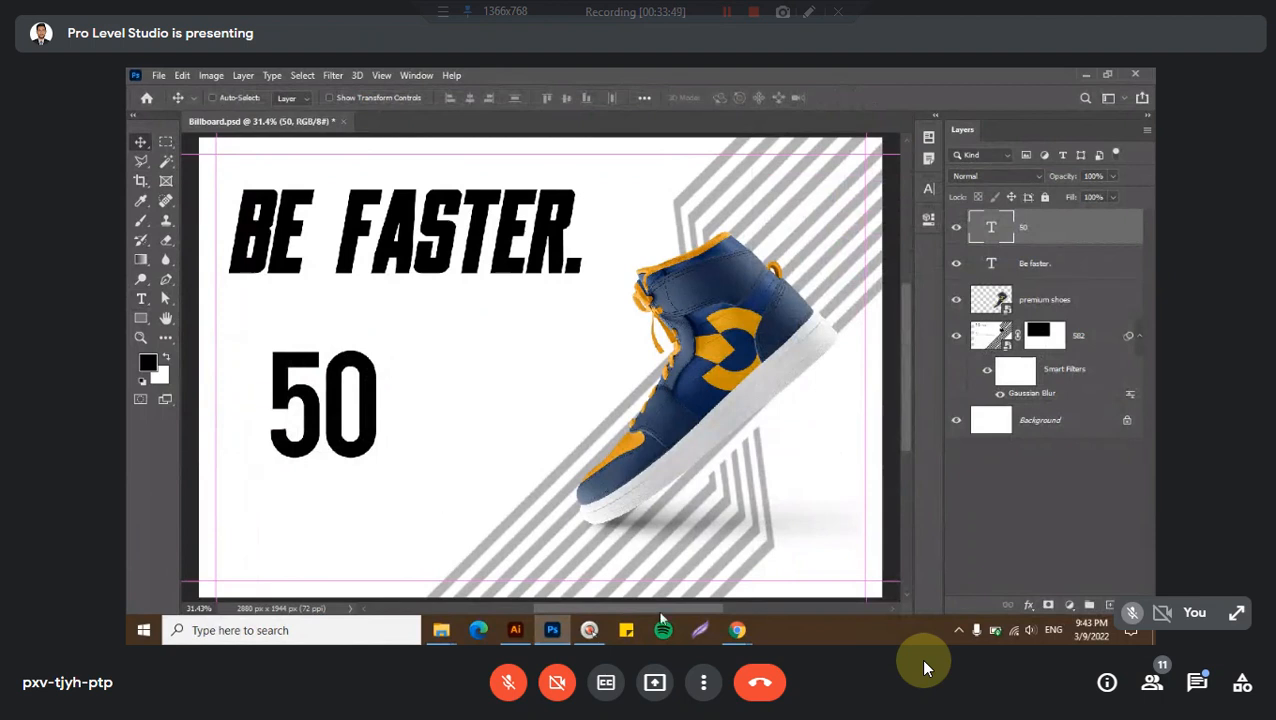
- Switch to Chrome and search Google Images for "50% off" in a new tab
mouse_move(730, 634)
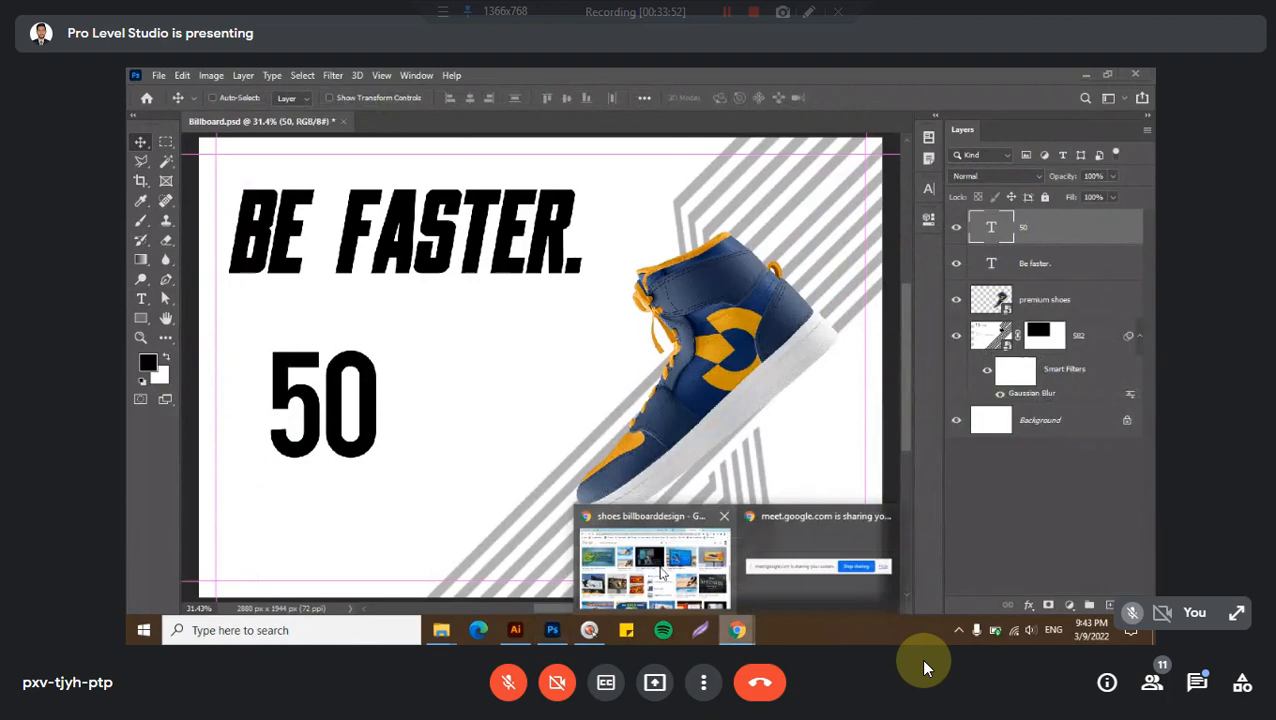
click(660, 573)
key(ctrl+t)
text(50% off)
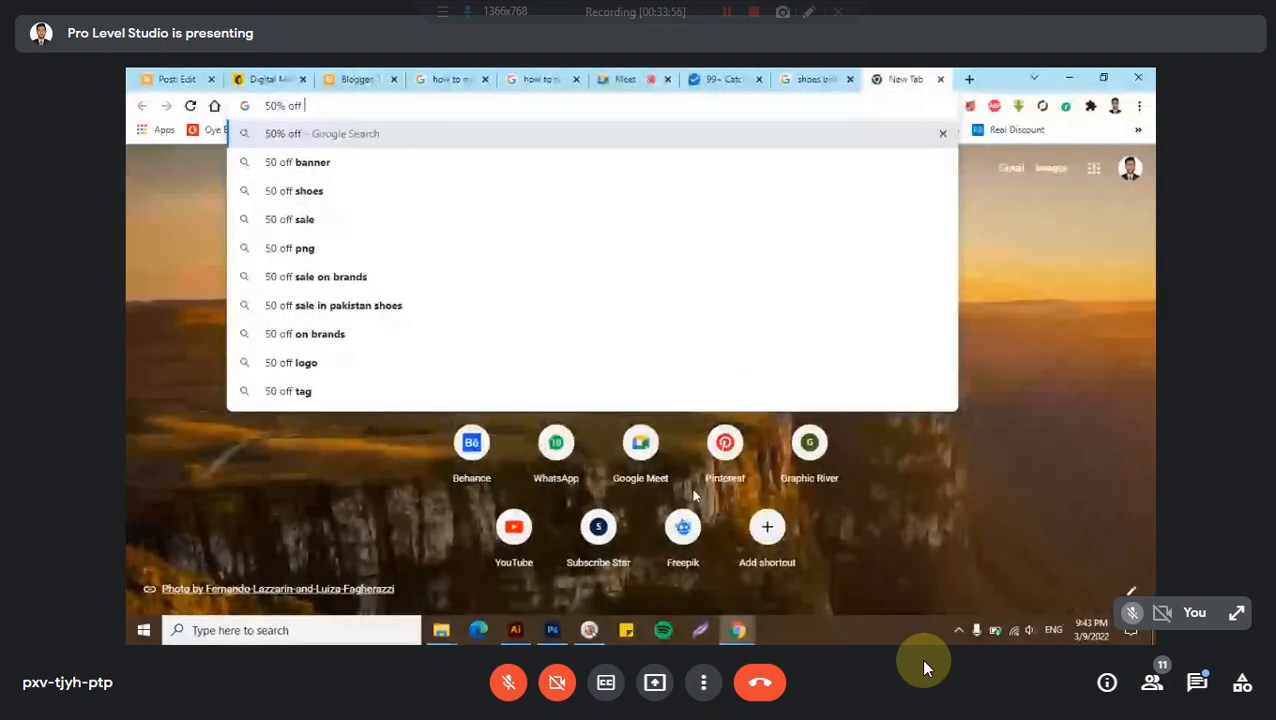
key(Return)
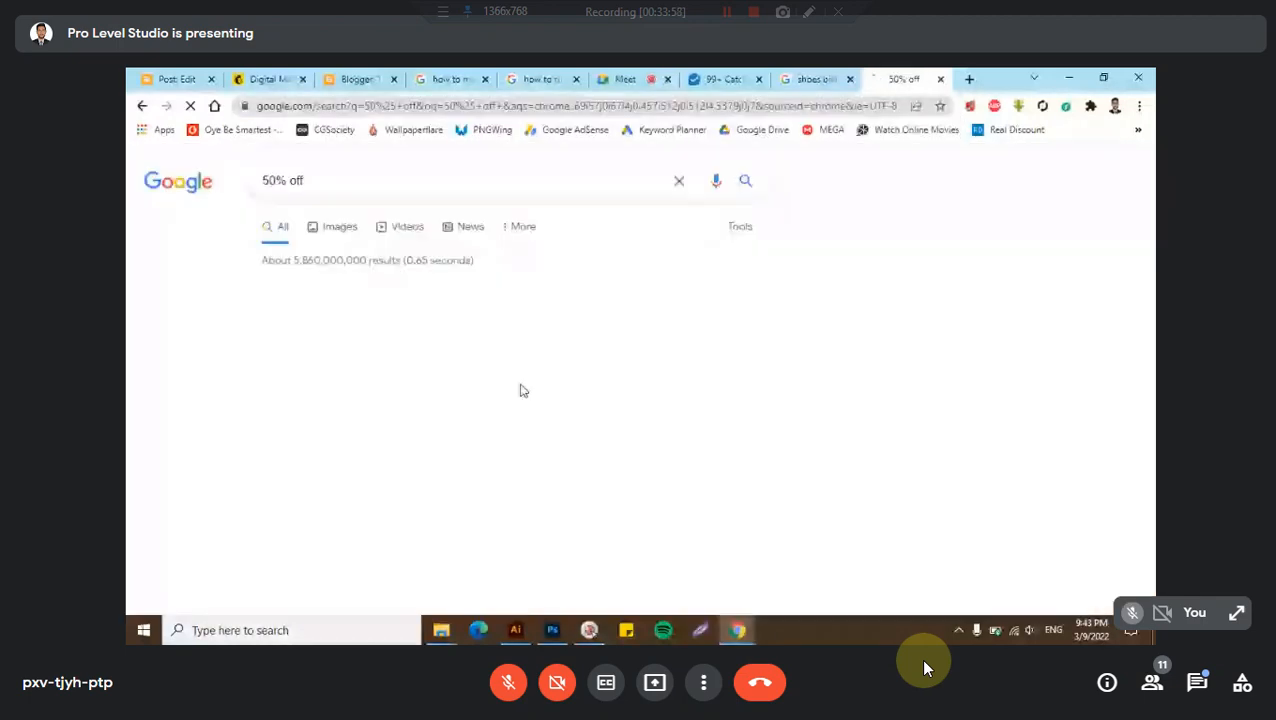
click(339, 226)
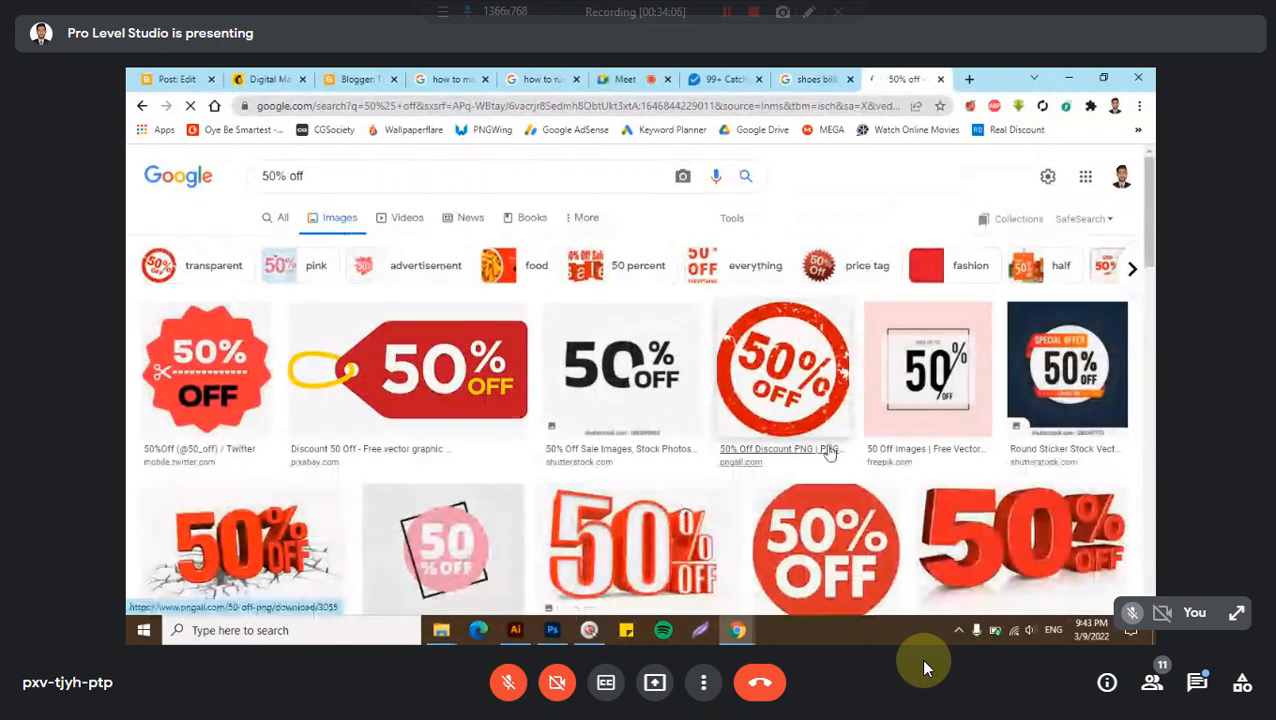
- Preview the Freepik "50 Off Images" result and examine its related images for discount lettering ideas
scroll(894, 402, down, 1)
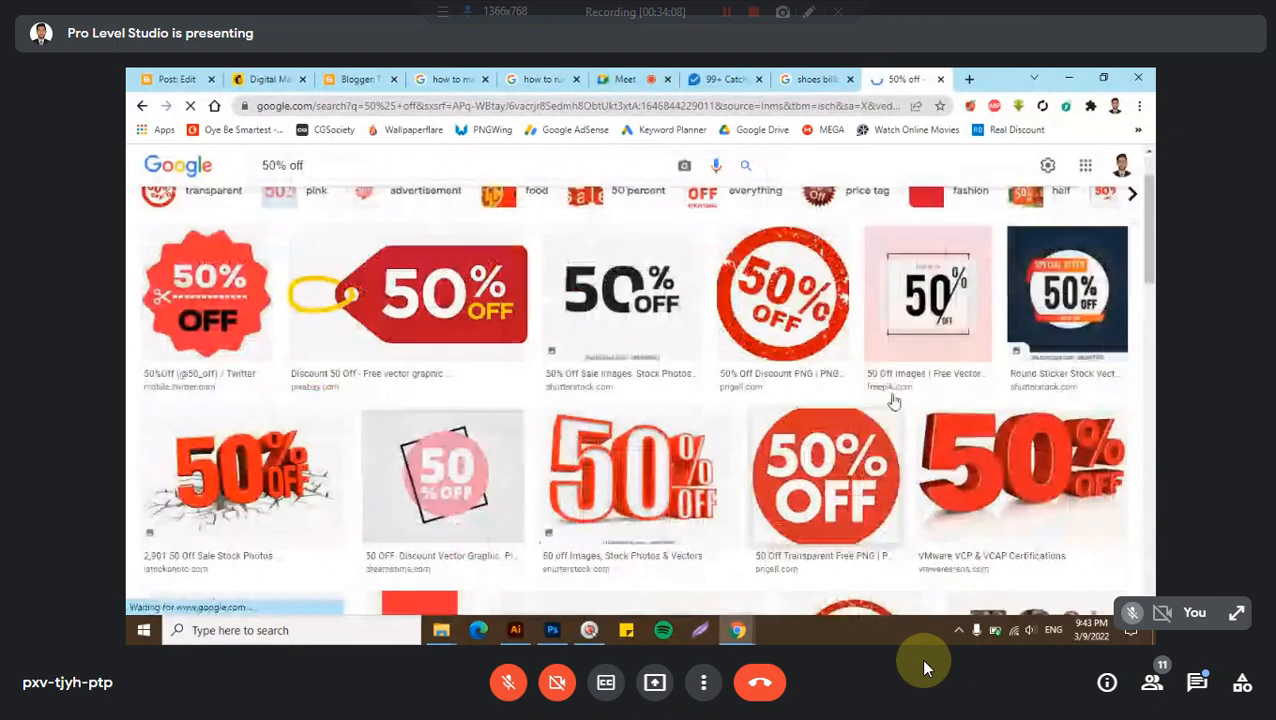
click(894, 398)
mouse_move(554, 638)
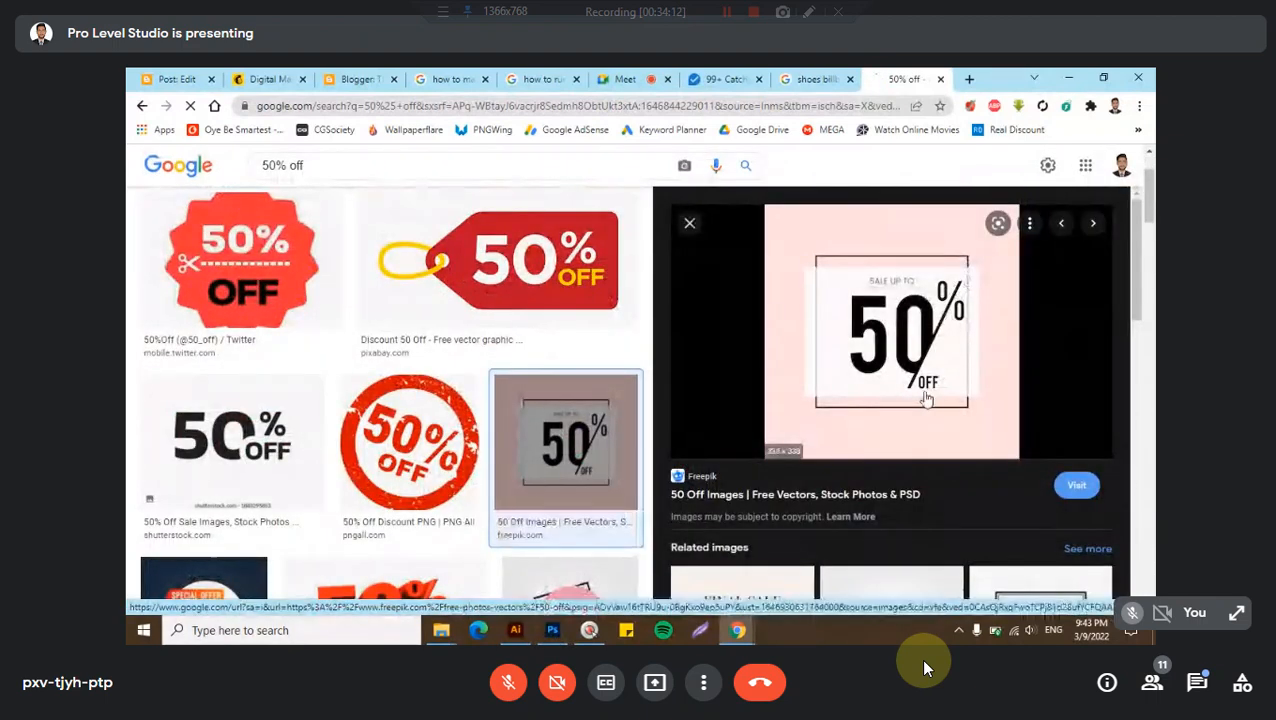
scroll(832, 336, down, 2)
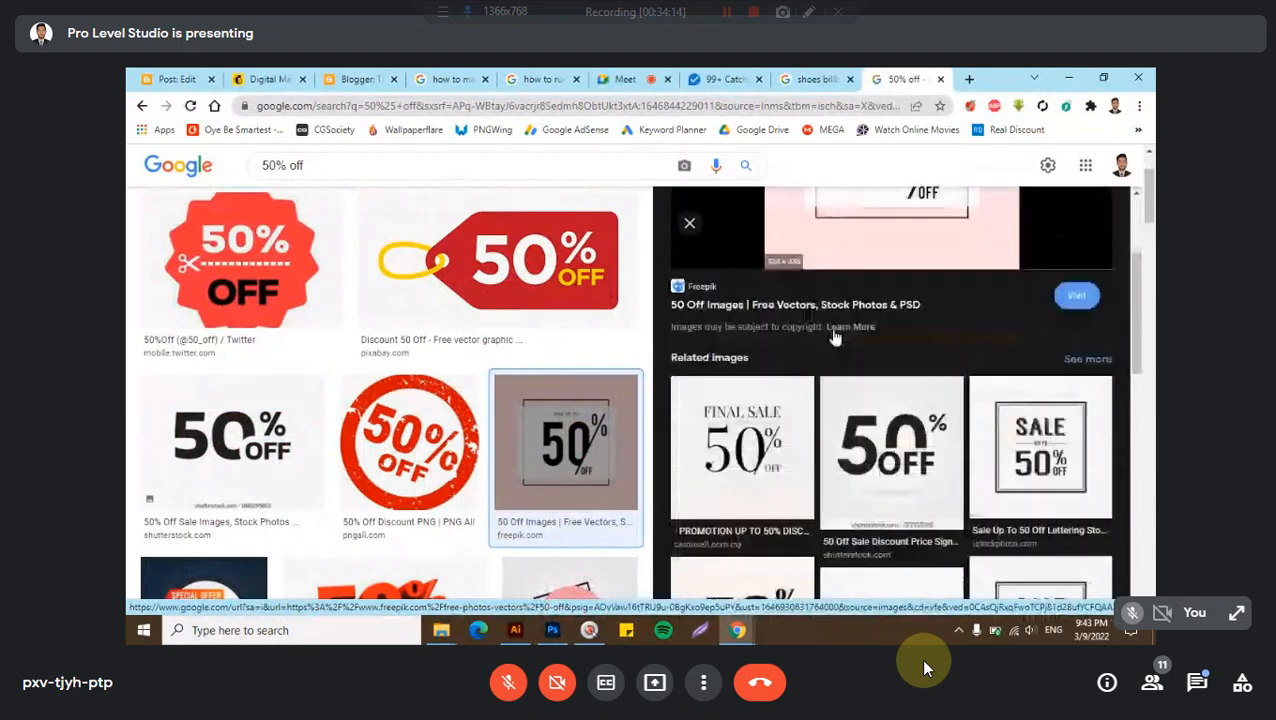
scroll(836, 338, down, 2)
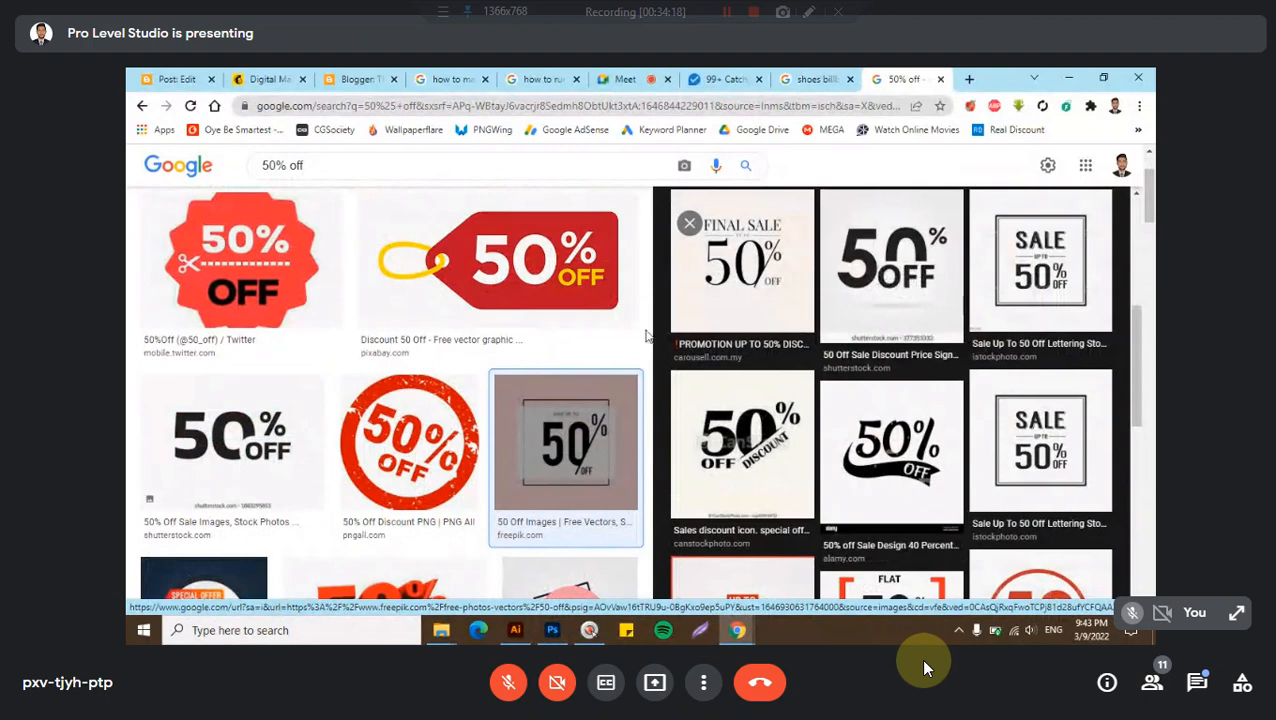
scroll(752, 370, down, 1)
scroll(752, 370, down, 3)
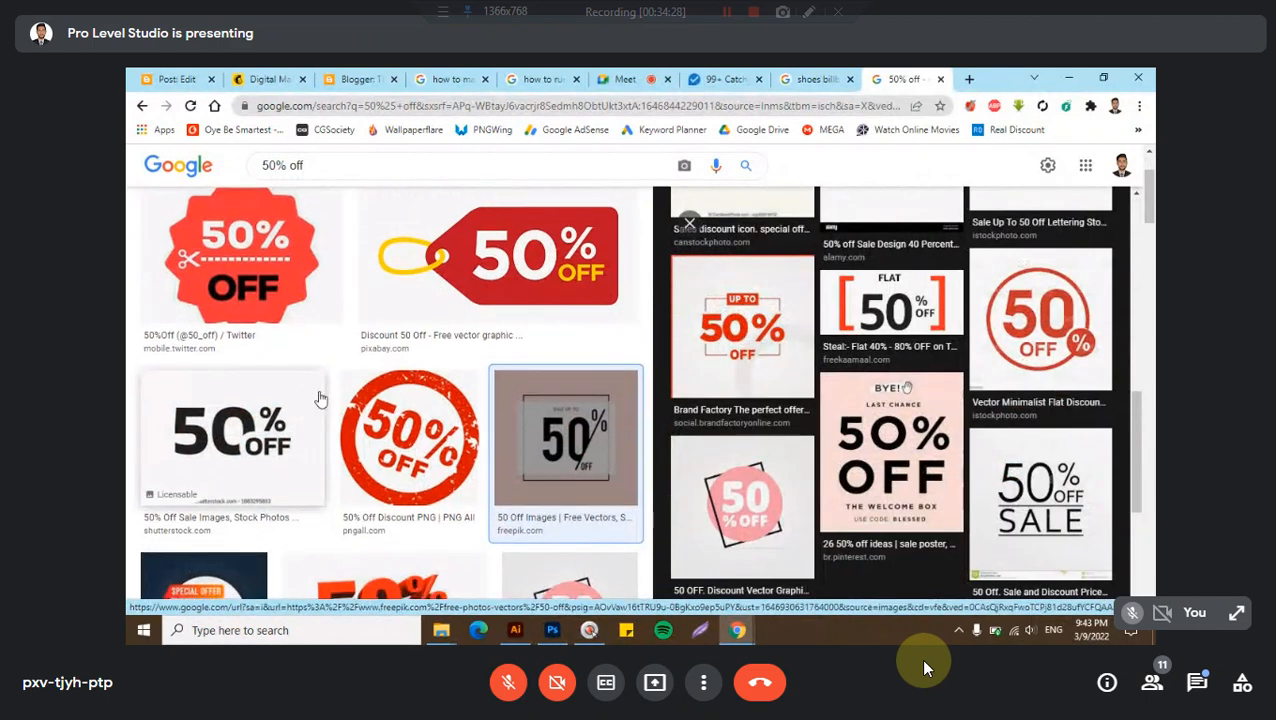
- Browse further through the "50% off" image results for layout references, closing the Freepik preview along the way
scroll(320, 399, down, 1)
scroll(317, 400, down, 3)
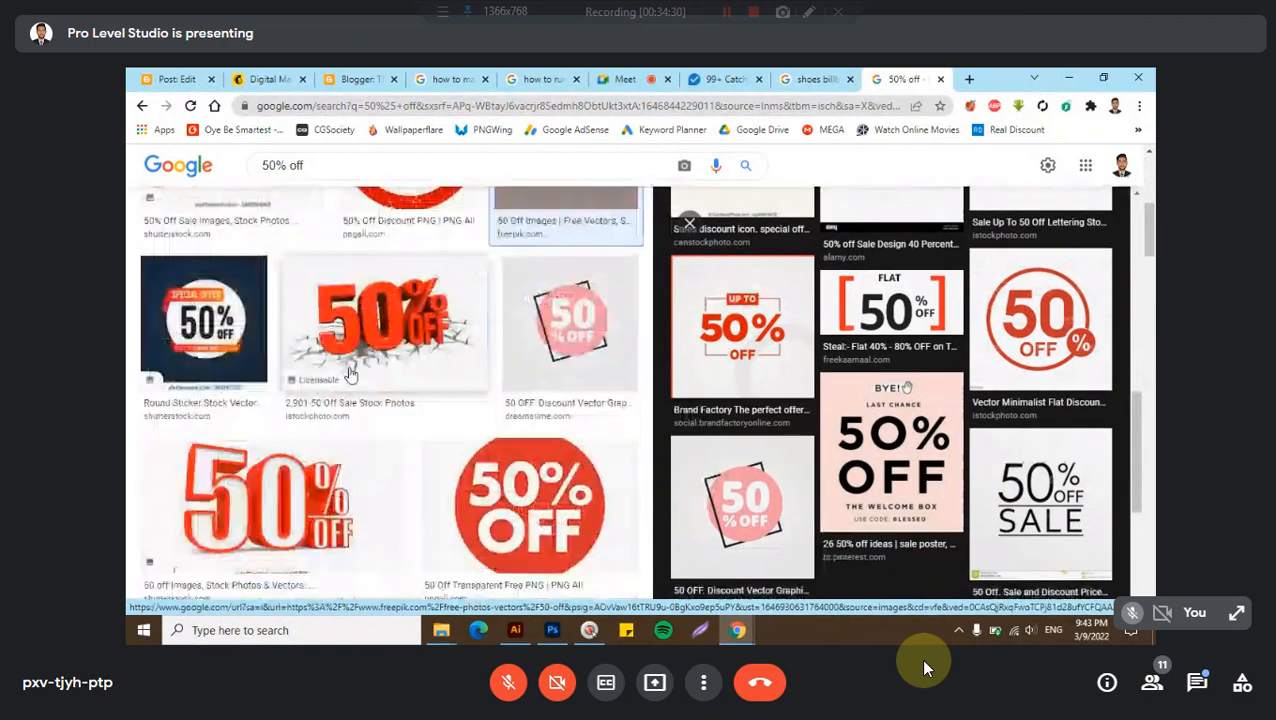
scroll(350, 374, up, 1)
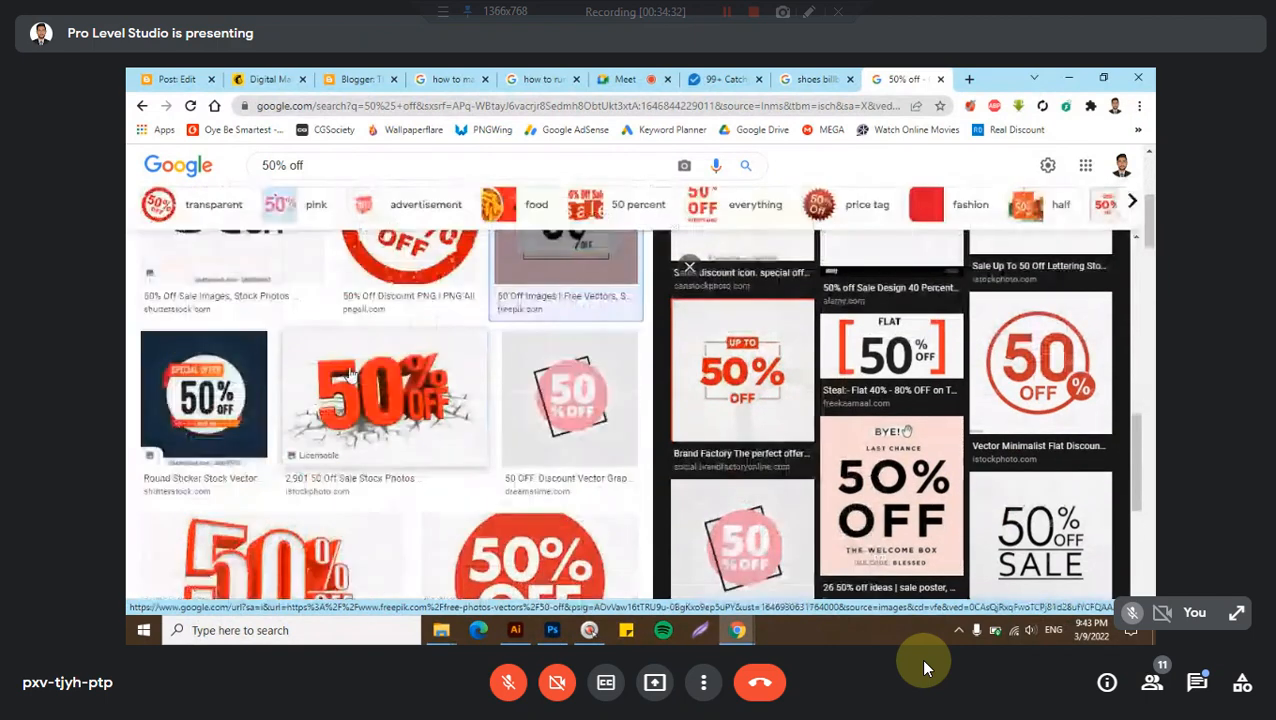
scroll(350, 375, down, 4)
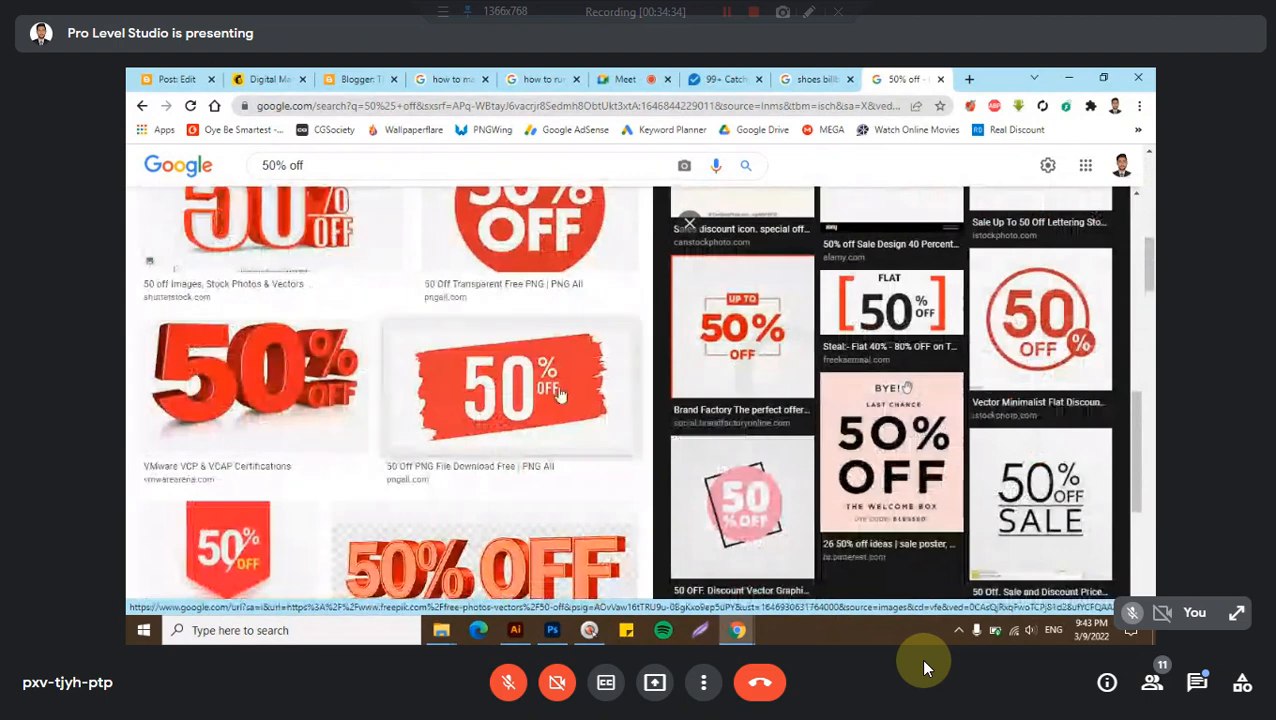
scroll(420, 392, down, 5)
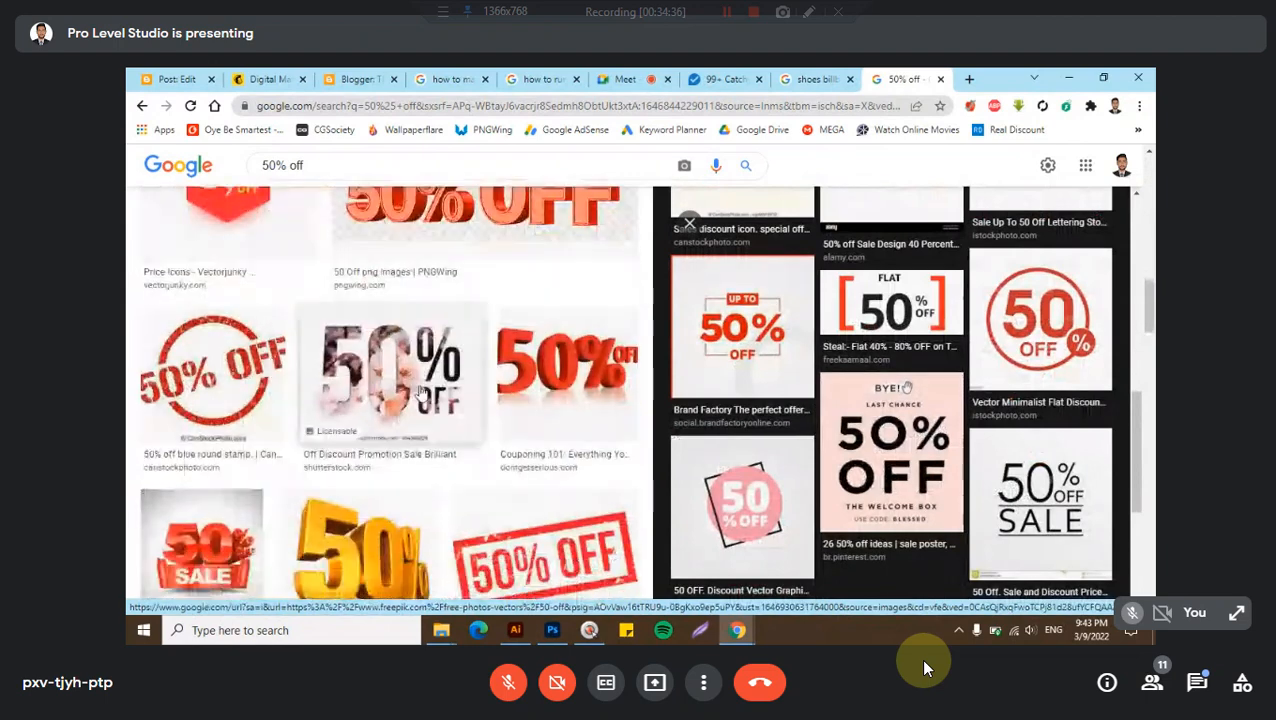
scroll(420, 392, down, 2)
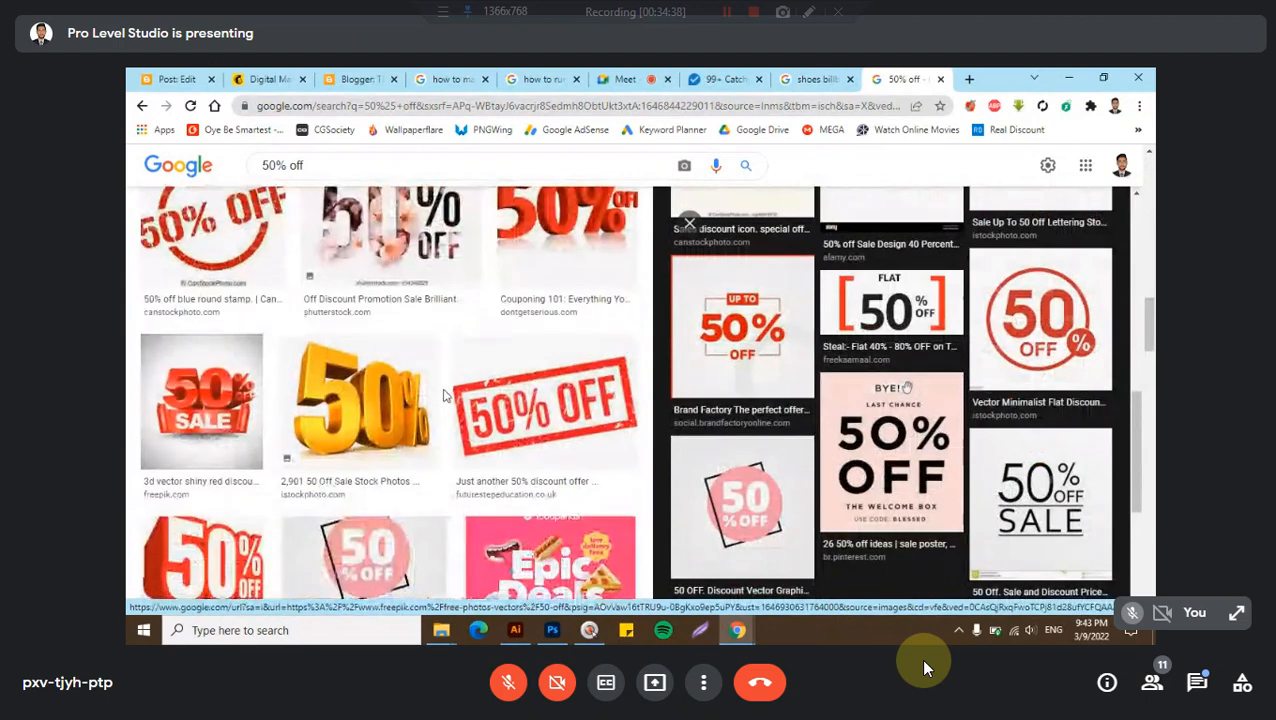
scroll(446, 392, down, 3)
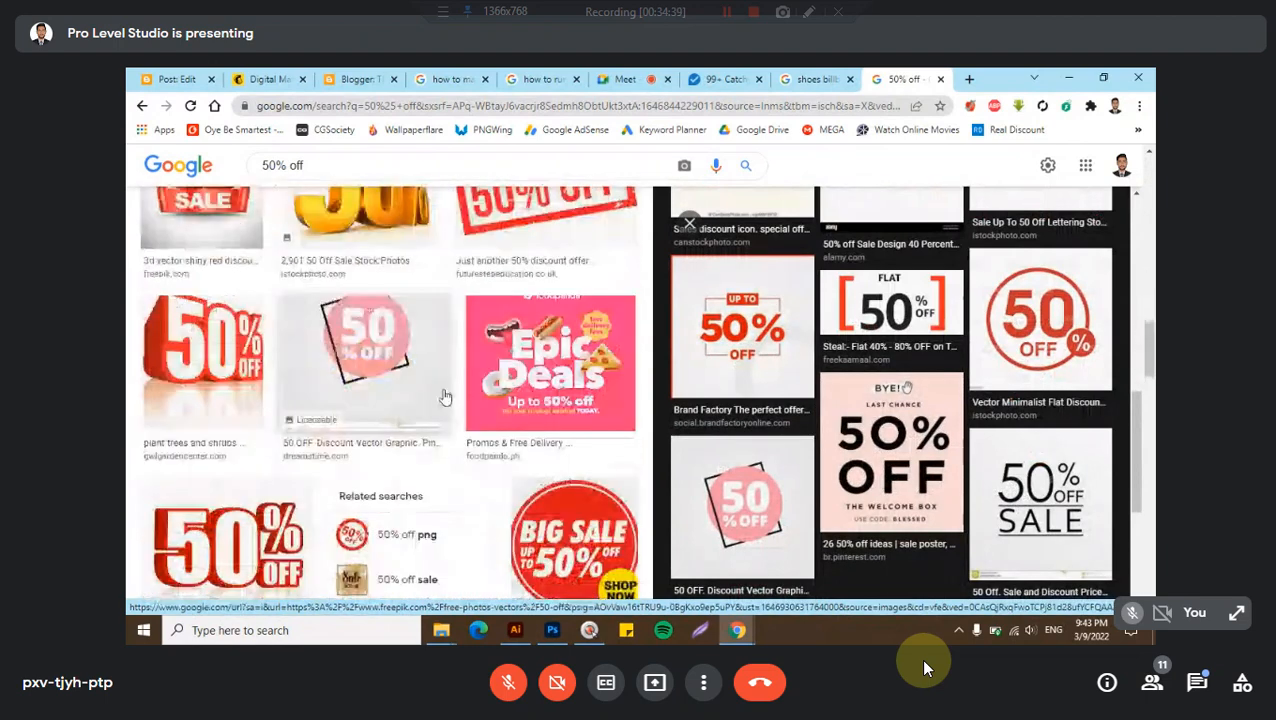
click(690, 226)
scroll(702, 272, down, 5)
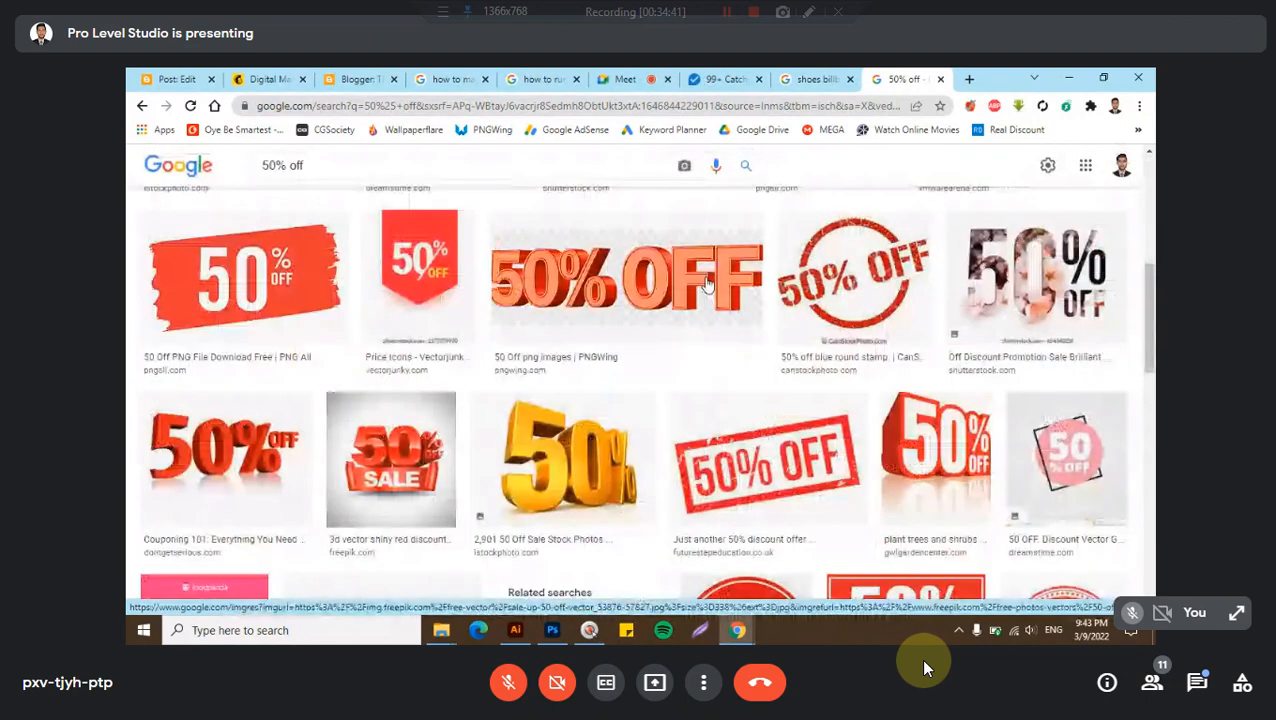
scroll(706, 285, down, 5)
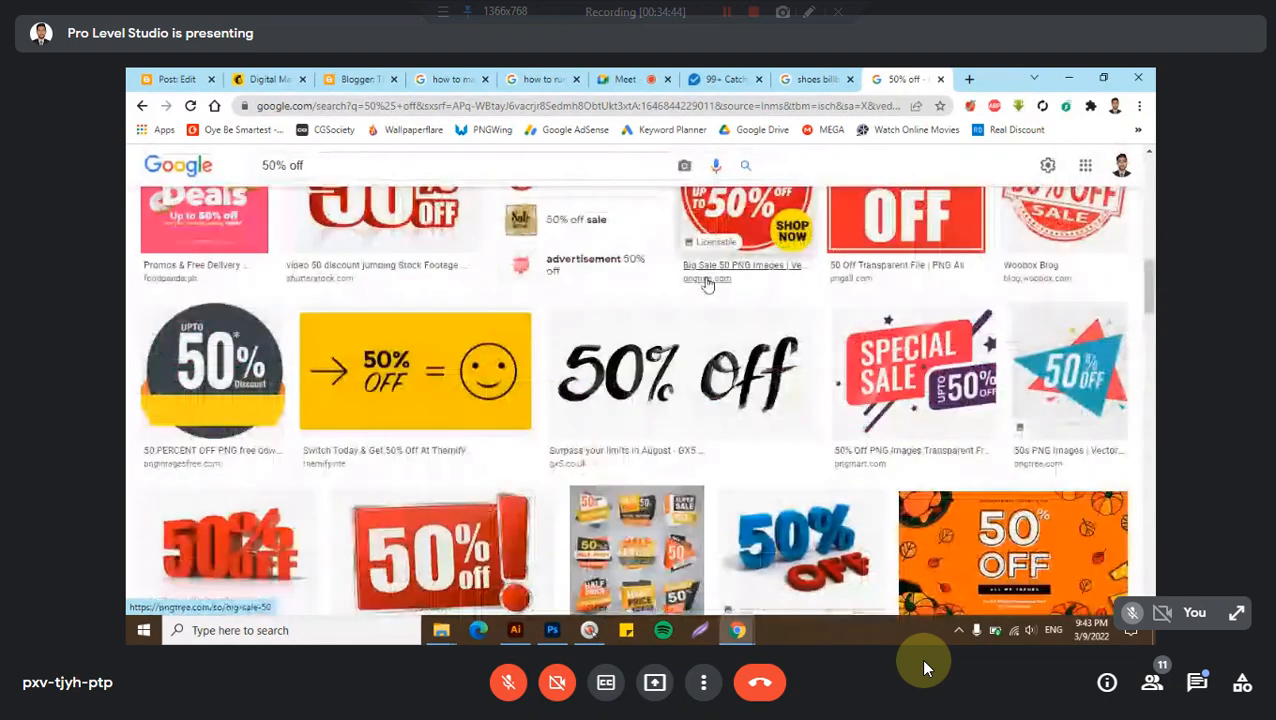
scroll(706, 285, down, 1)
scroll(706, 285, down, 1)
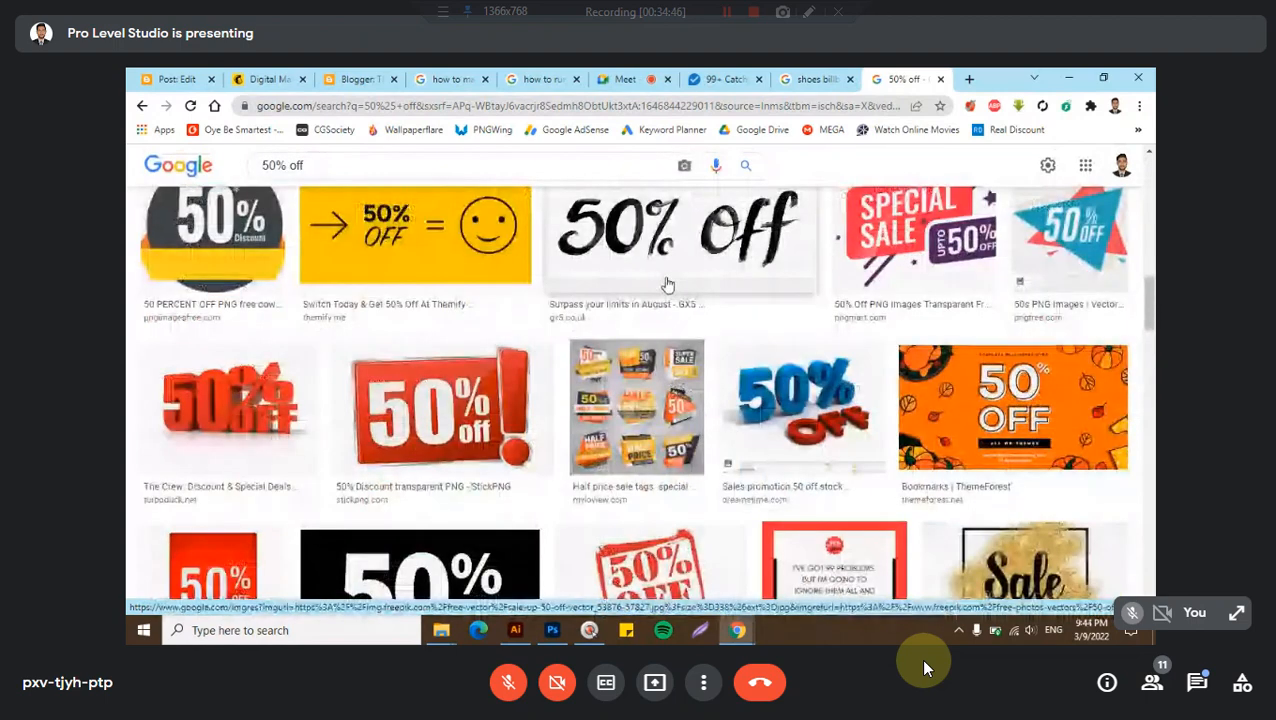
- Switch back to Photoshop and append a percent sign to the discount text so it reads "50%"
click(545, 631)
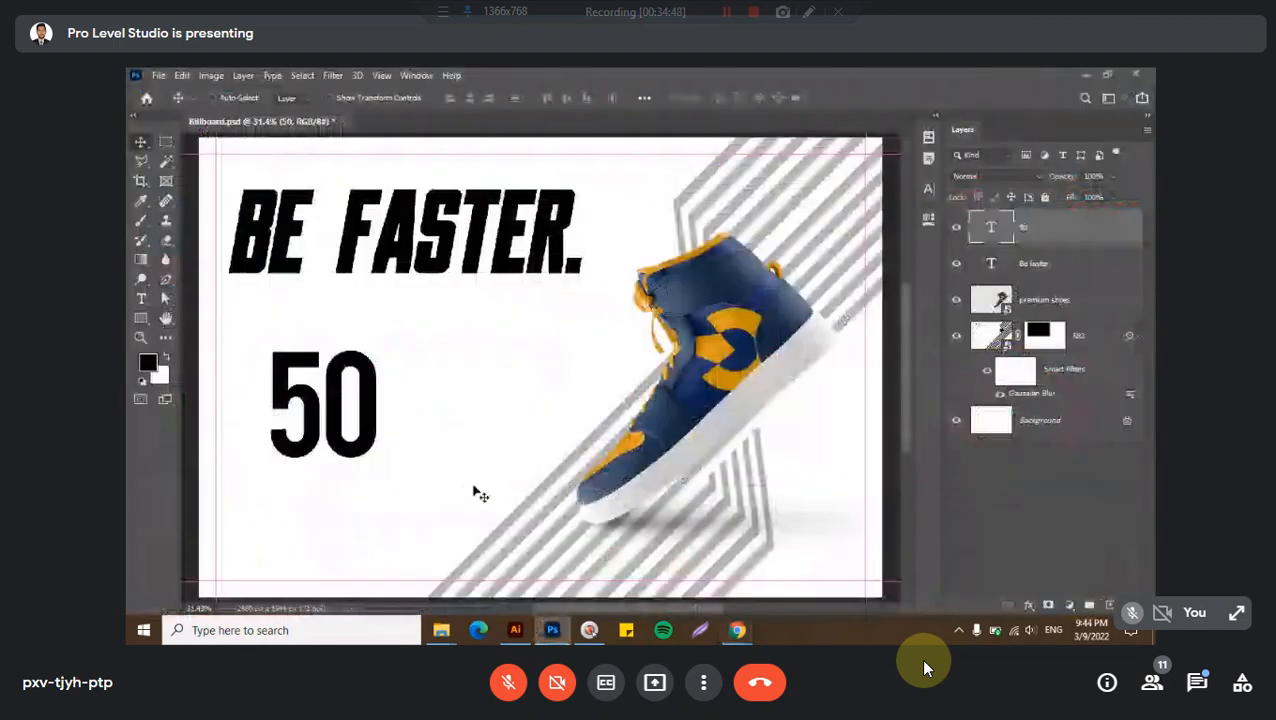
double_click(352, 421)
click(370, 415)
text(%)
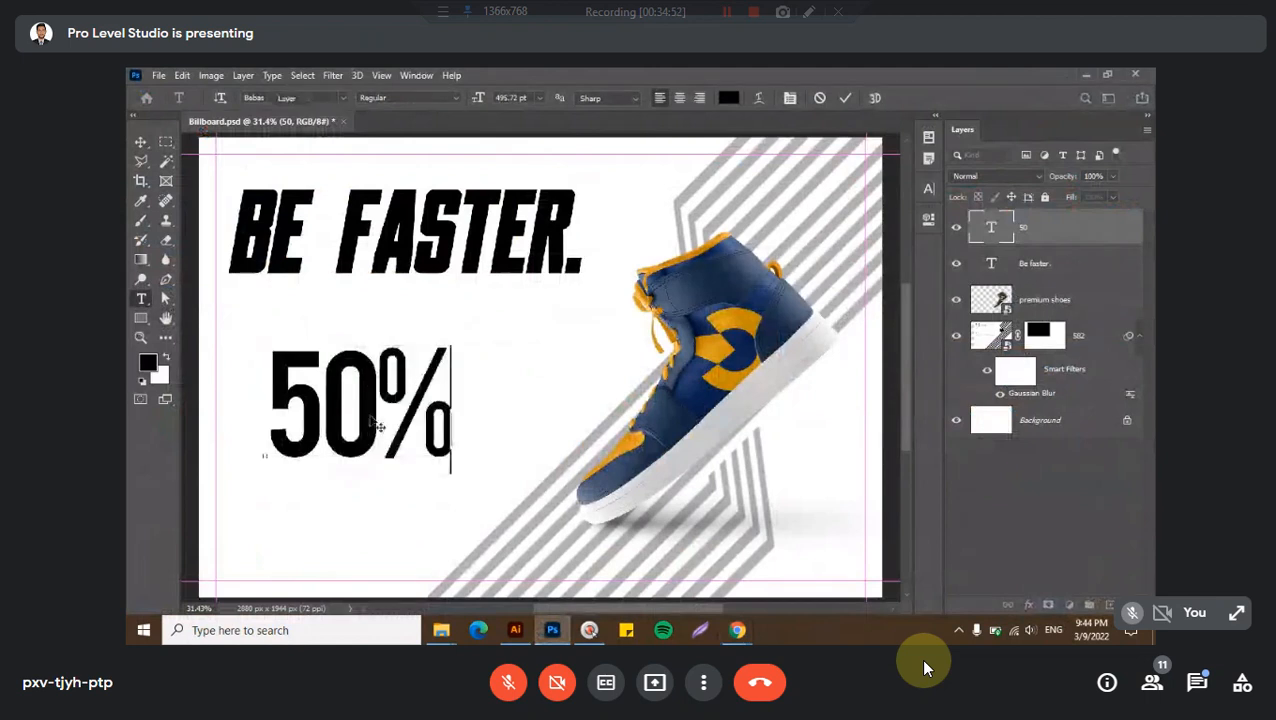
key(ctrl+Return)
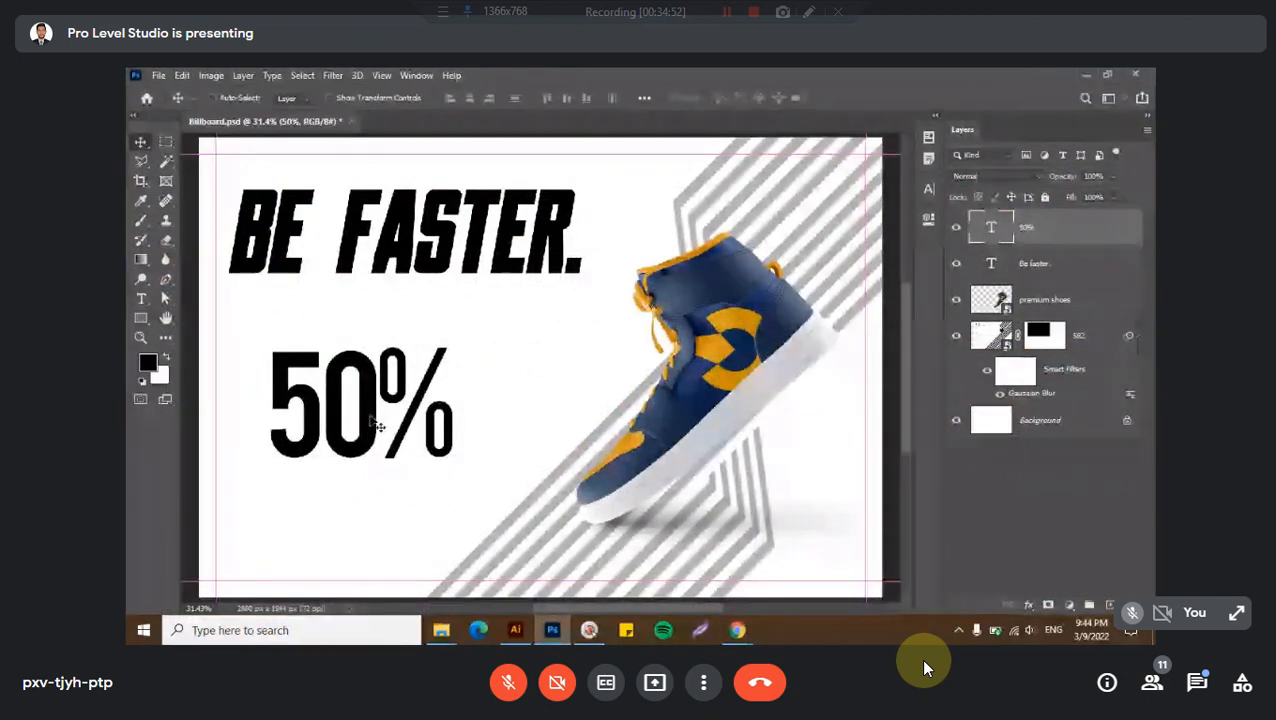
- Change the font of the "50%" text to Gobold Bold and commit the edit
double_click(426, 405)
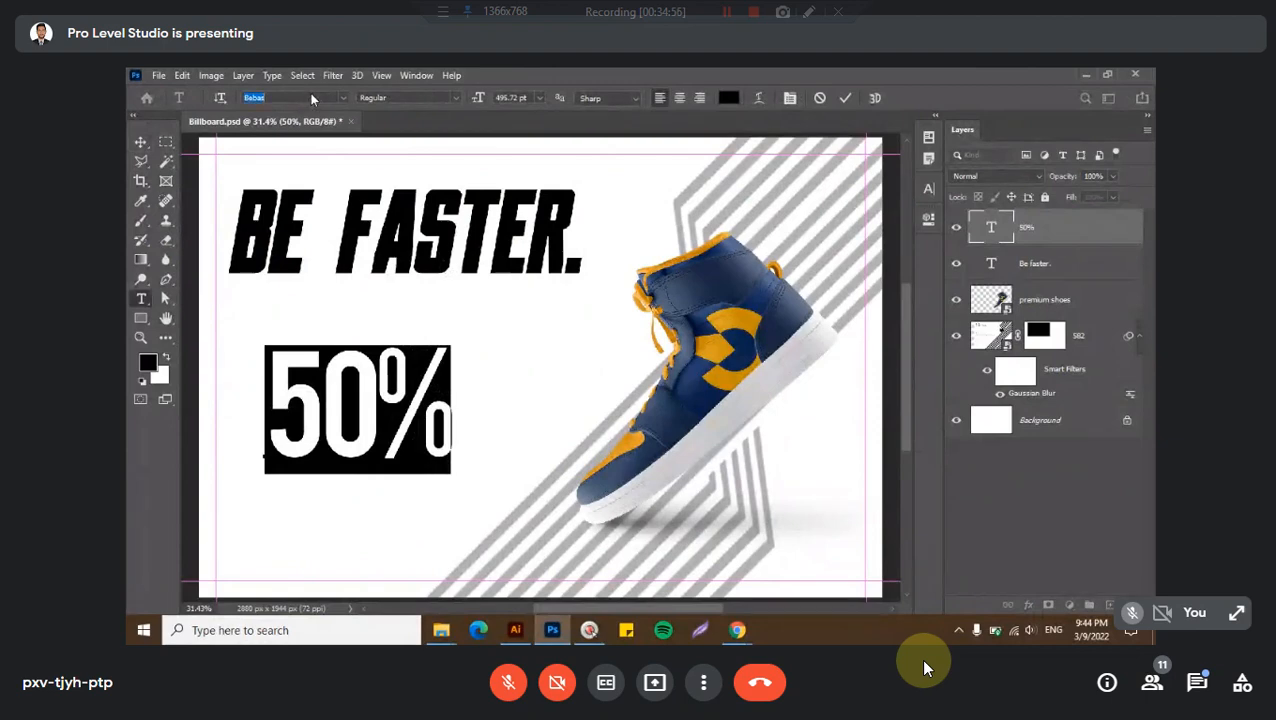
text(gobold)
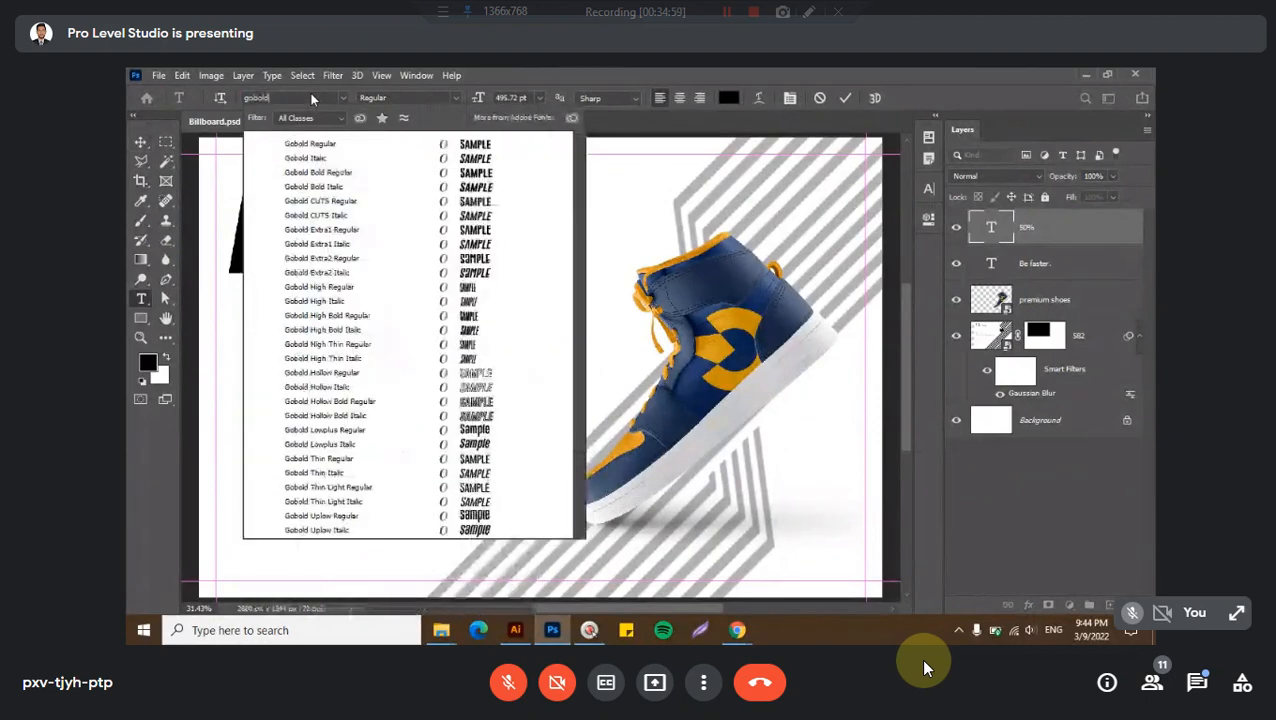
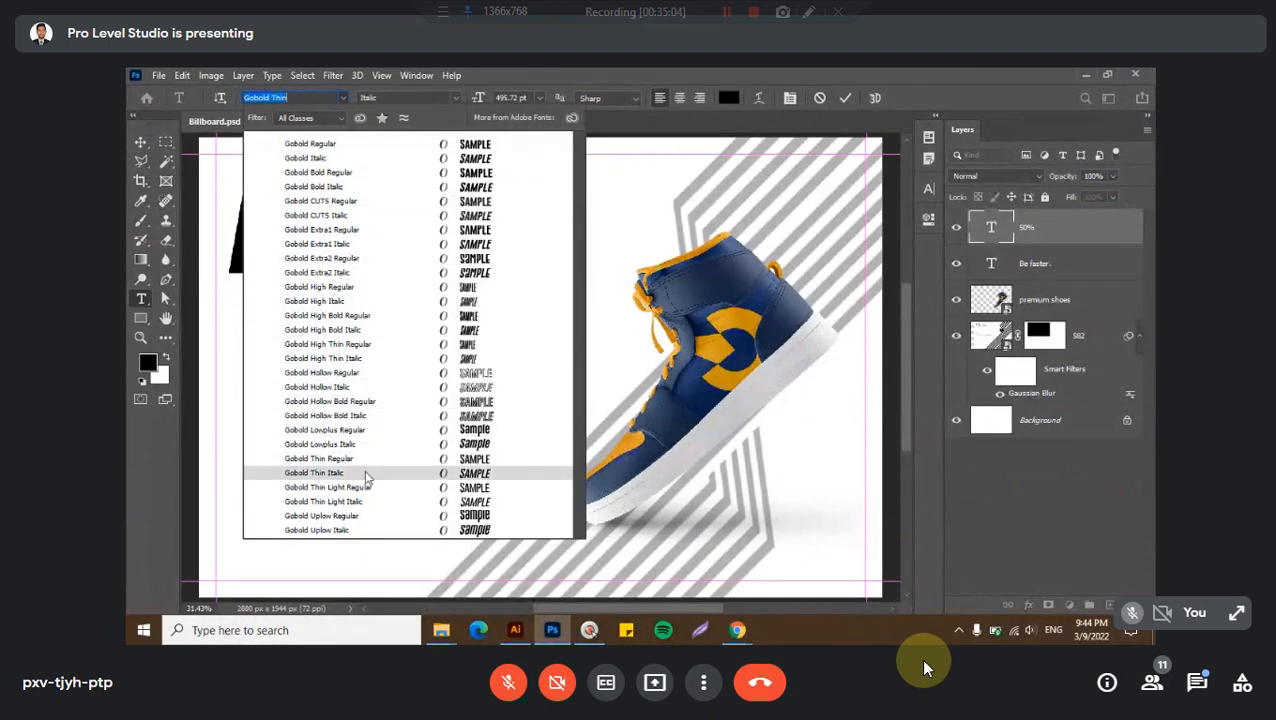
click(355, 178)
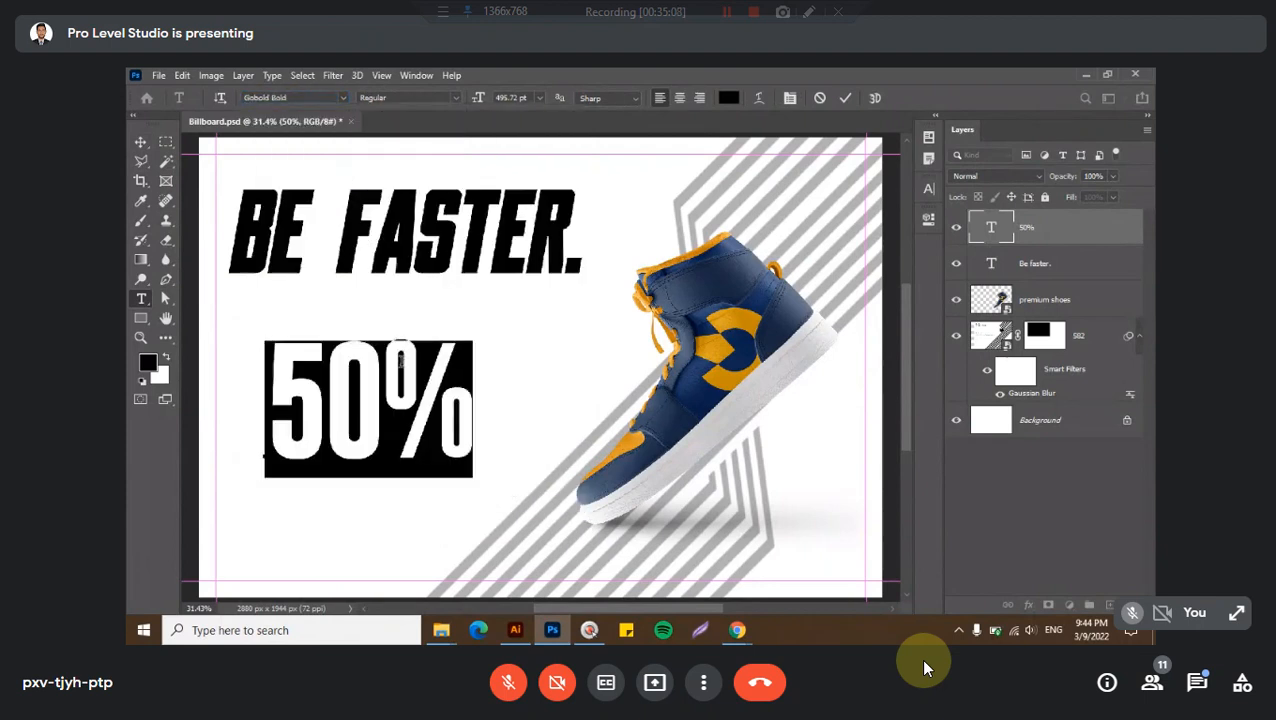
click(400, 358)
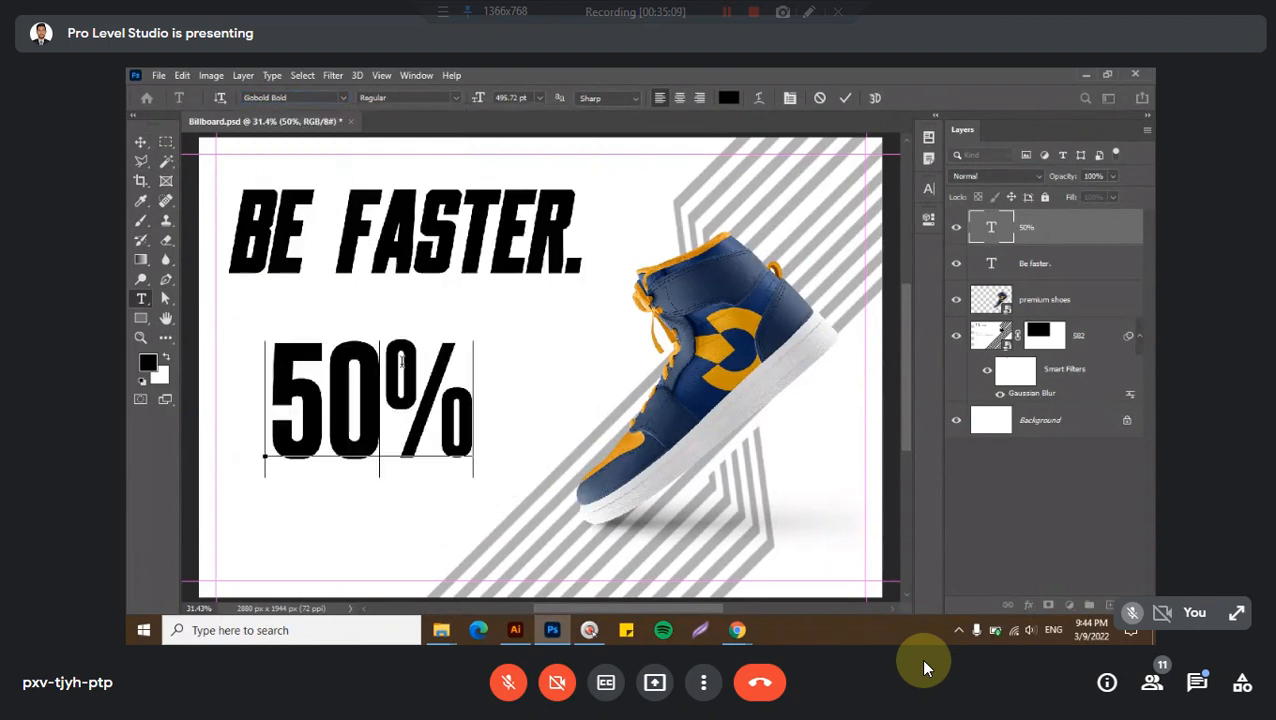
click(845, 97)
key(v)
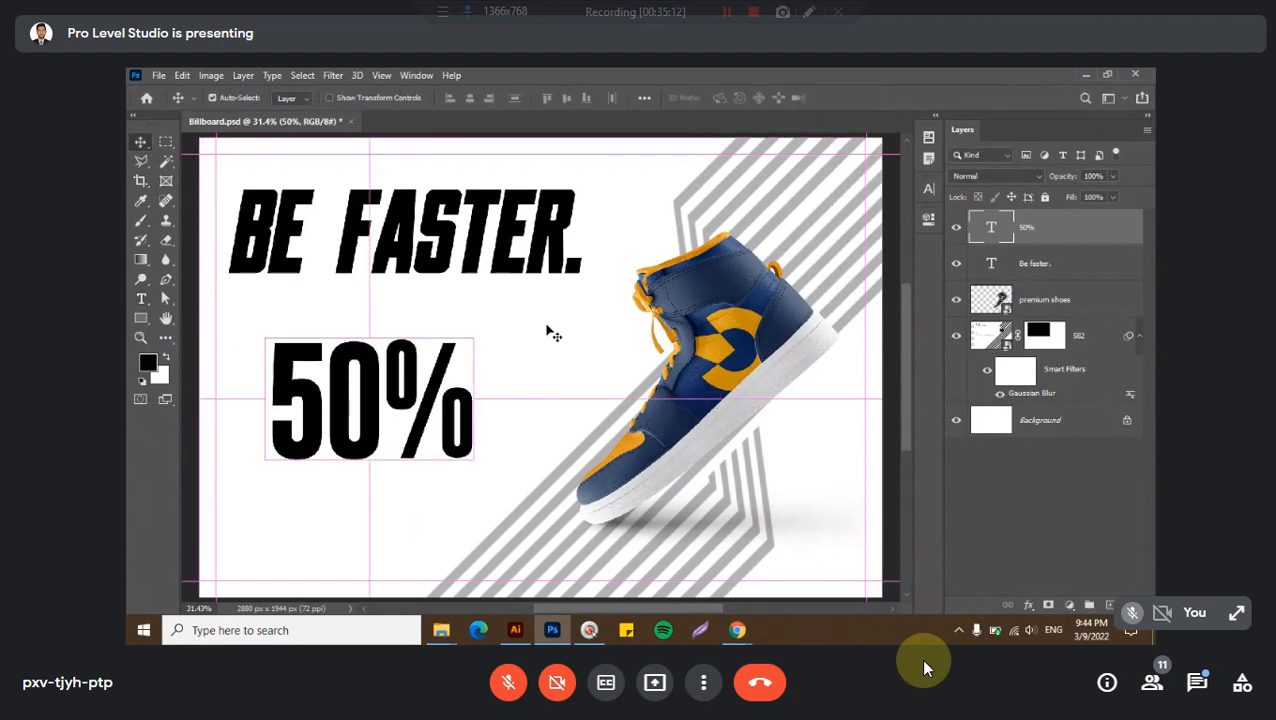
- Change the font of the "50%" text to Heavitas Regular and reposition the text under the headline
key(ctrl+z)
key(ctrl+shift+z)
drag(449, 383, 416, 396)
key(t)
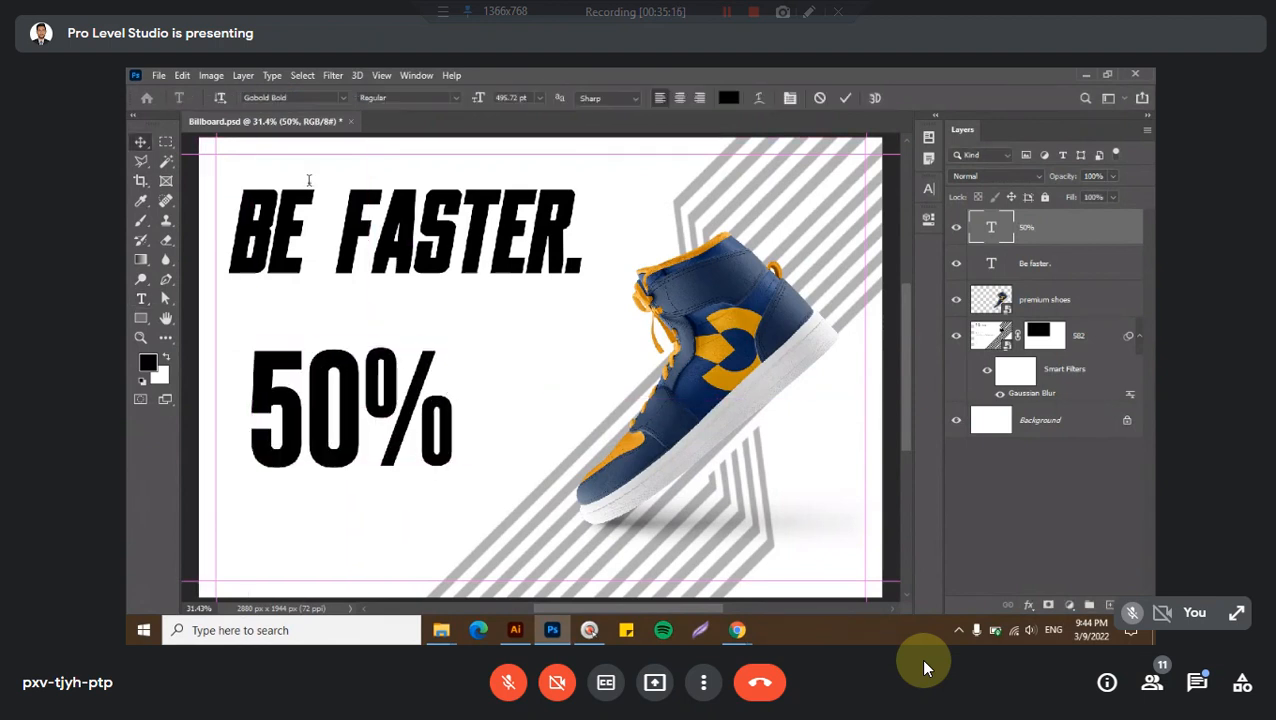
click(303, 98)
text(heav)
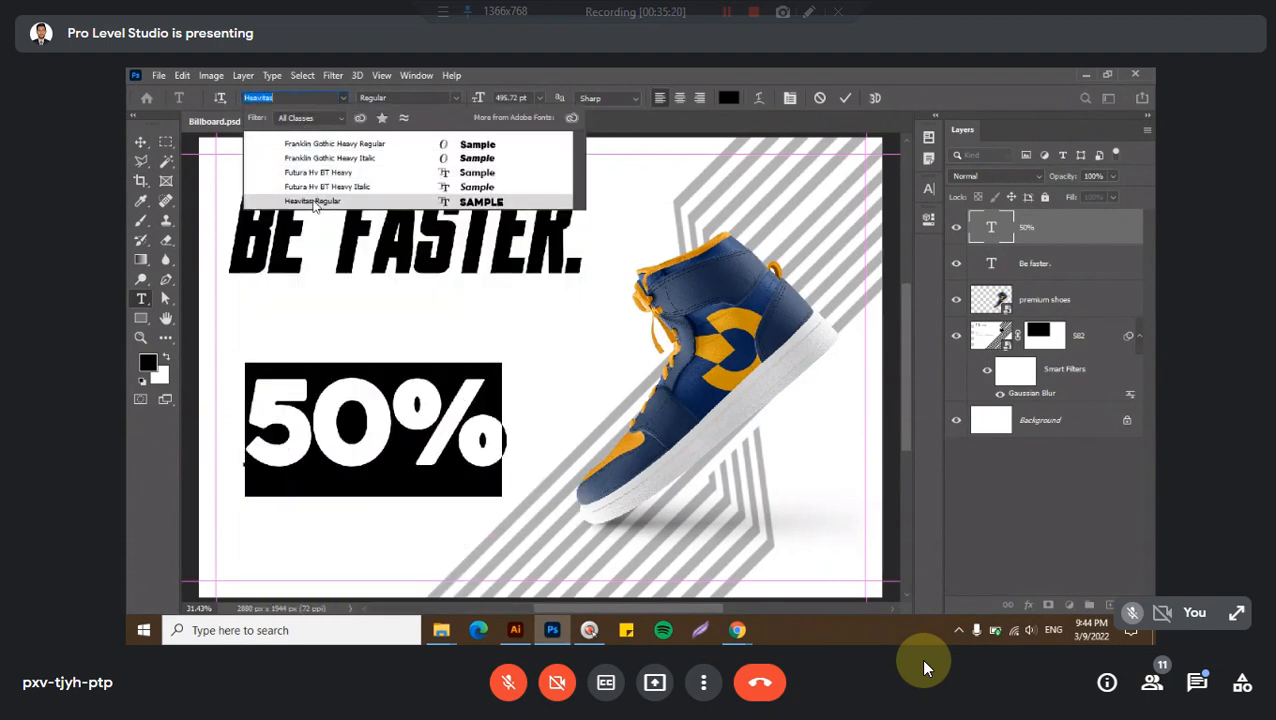
click(313, 201)
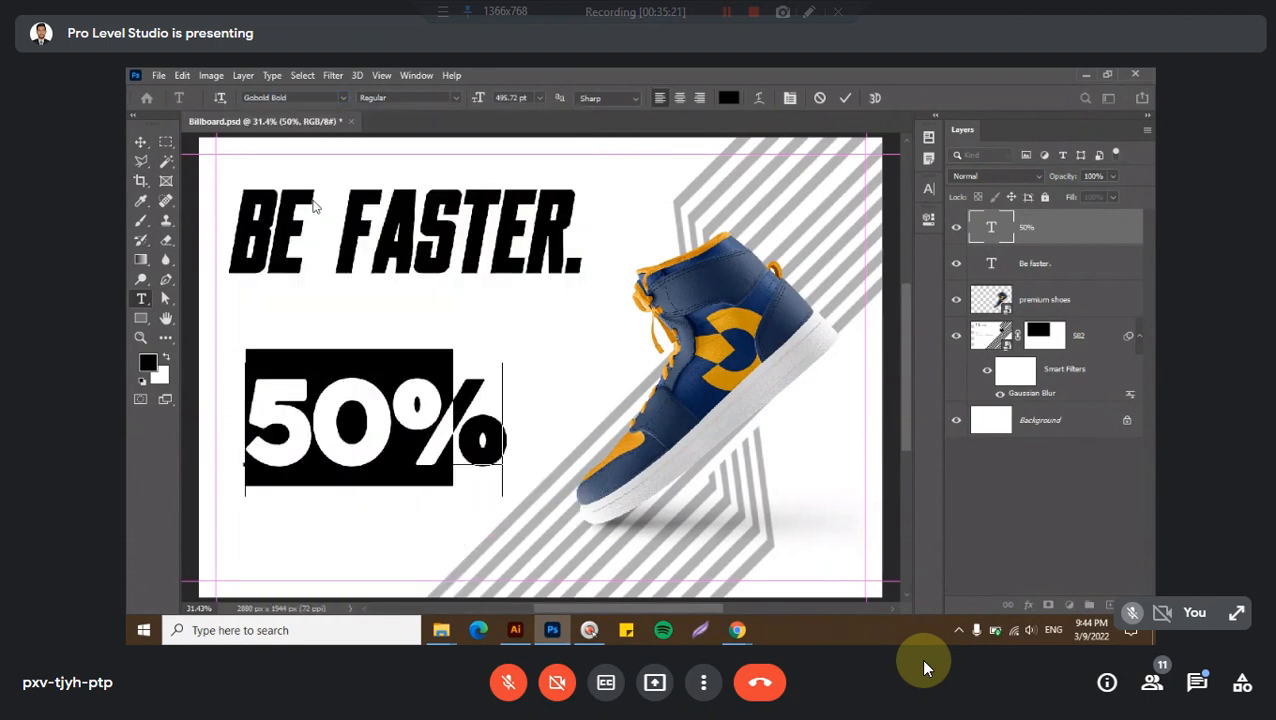
click(846, 98)
key(v)
drag(418, 416, 410, 386)
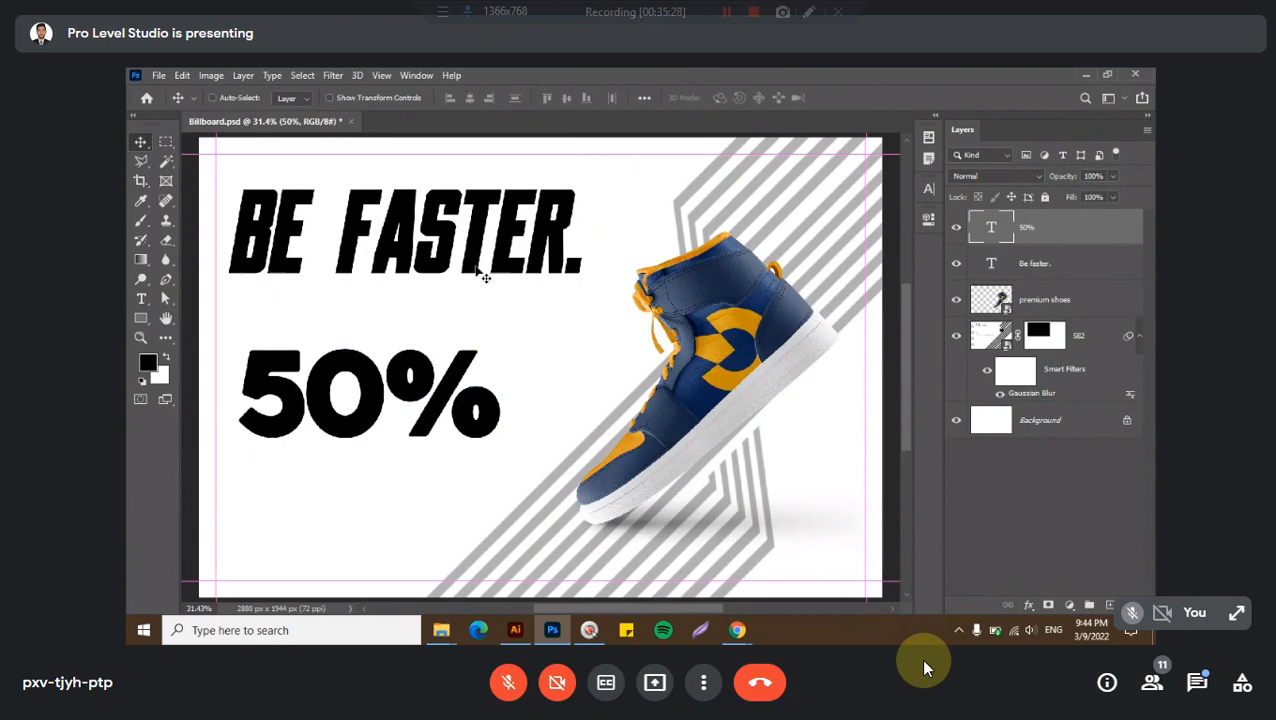
- Move the "Be faster." headline up slightly and open the color picker for its whole text
right_click(416, 242)
click(438, 253)
drag(438, 253, 437, 242)
double_click(437, 242)
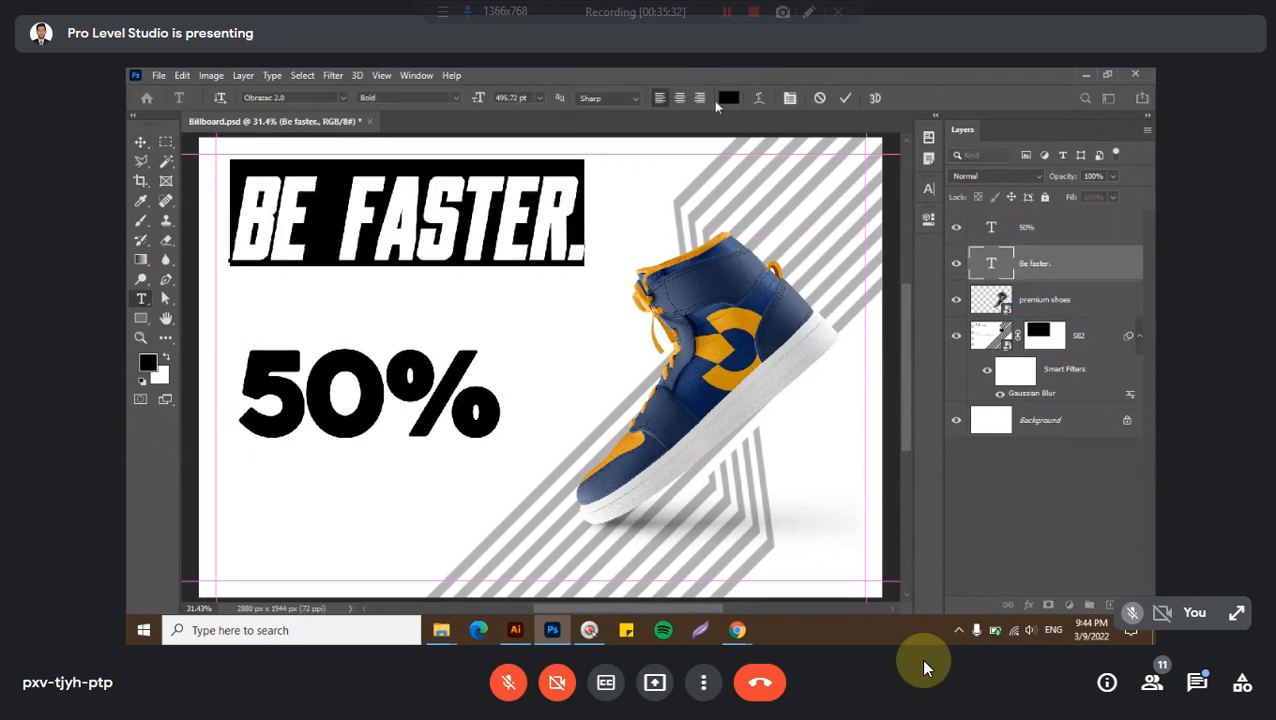
click(727, 98)
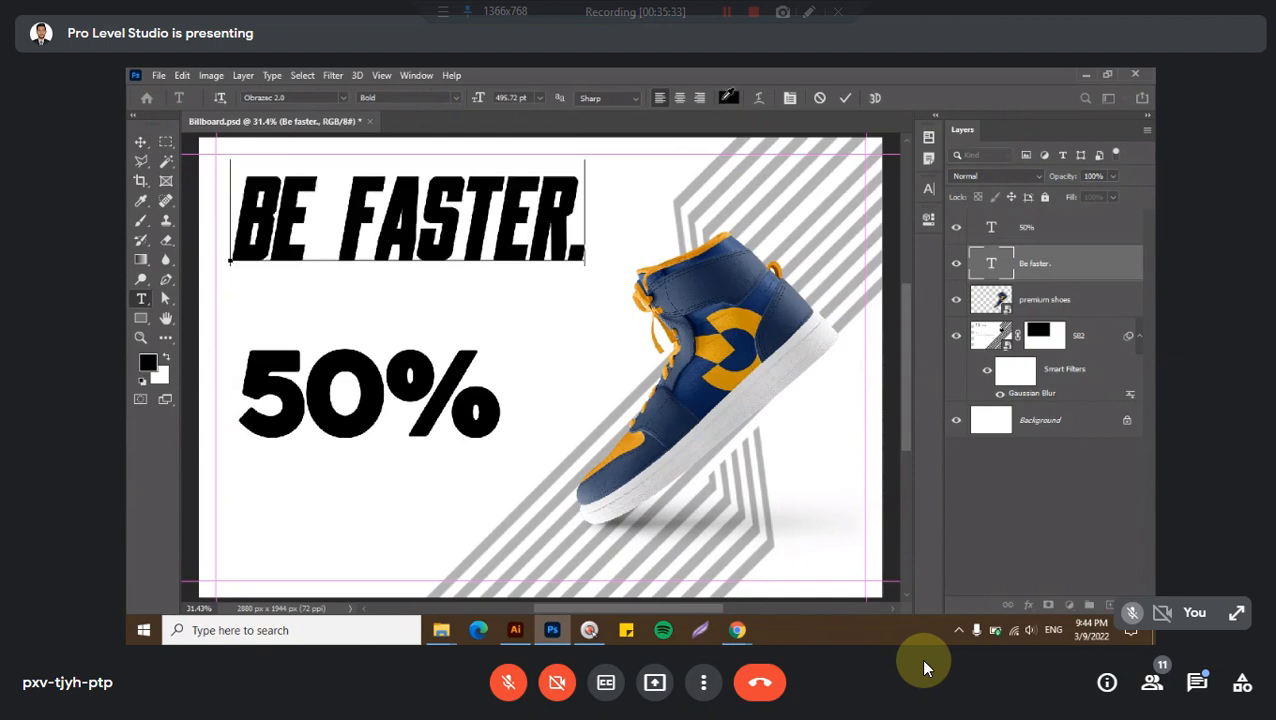
- Try navy, amber and orange shades, sampled from the shoe and adjusted by eye, as the headline's text color
click(726, 318)
click(748, 265)
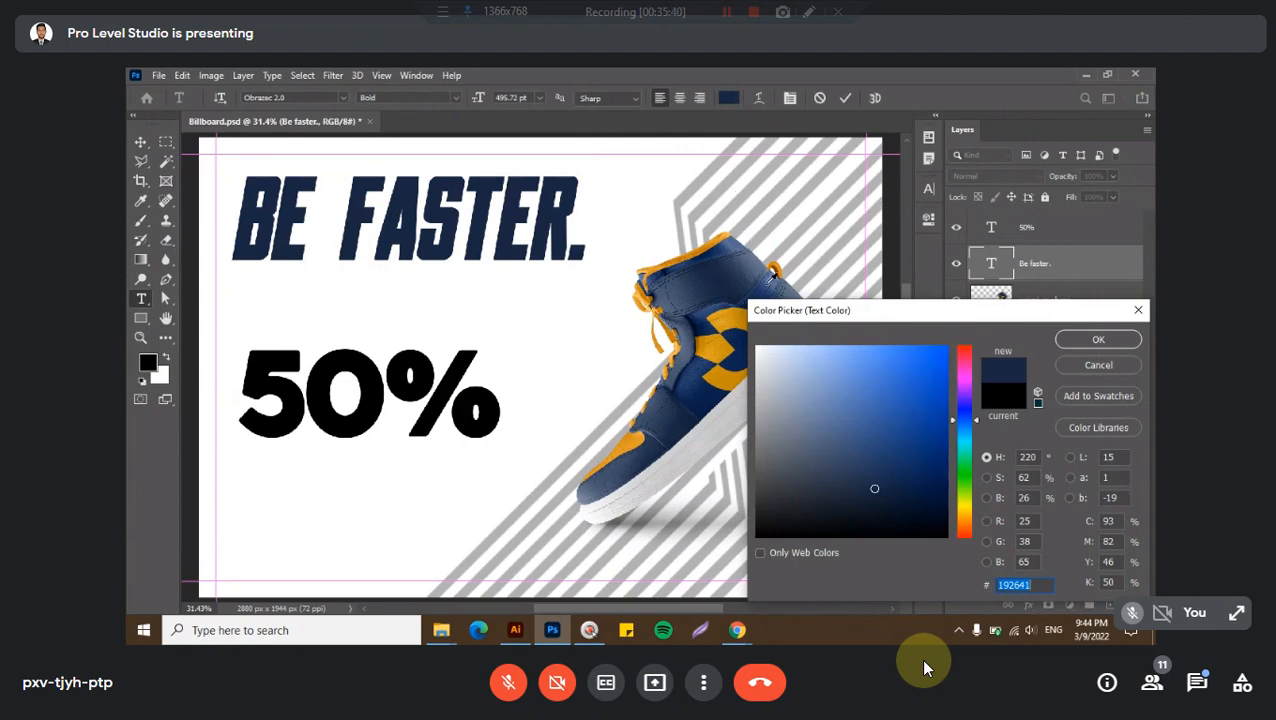
click(724, 316)
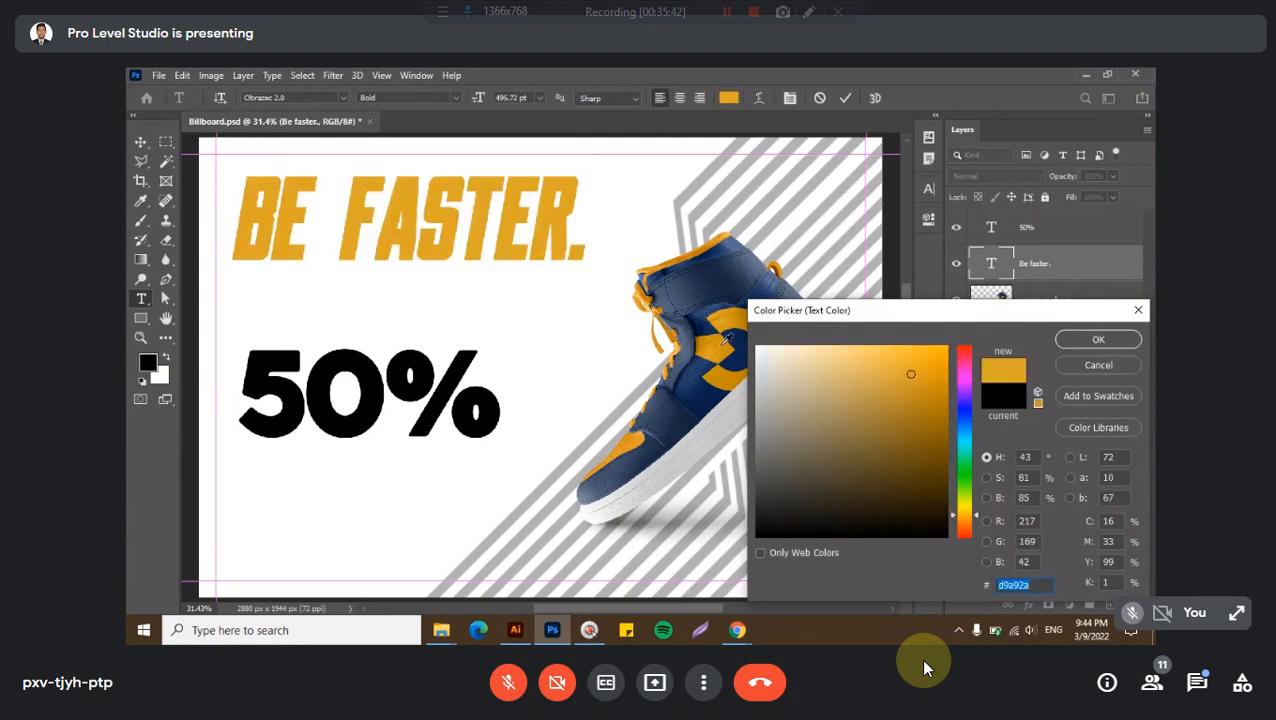
drag(938, 361, 946, 363)
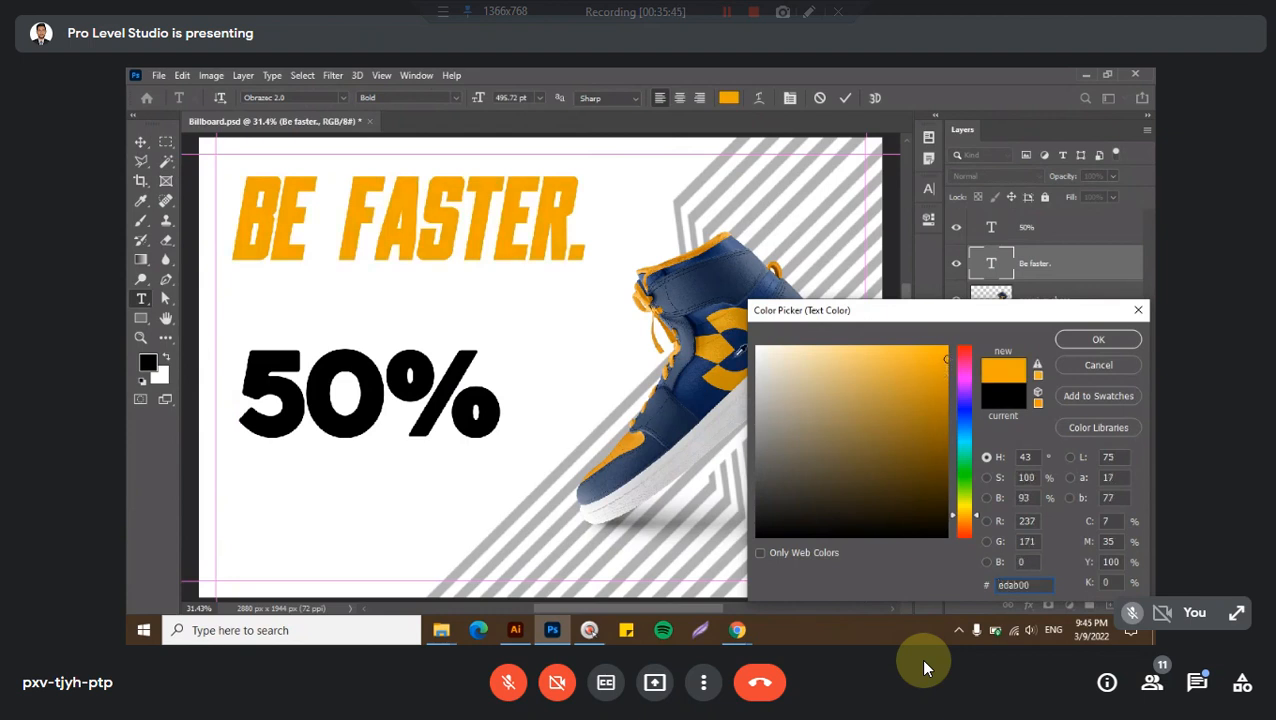
click(730, 319)
click(731, 318)
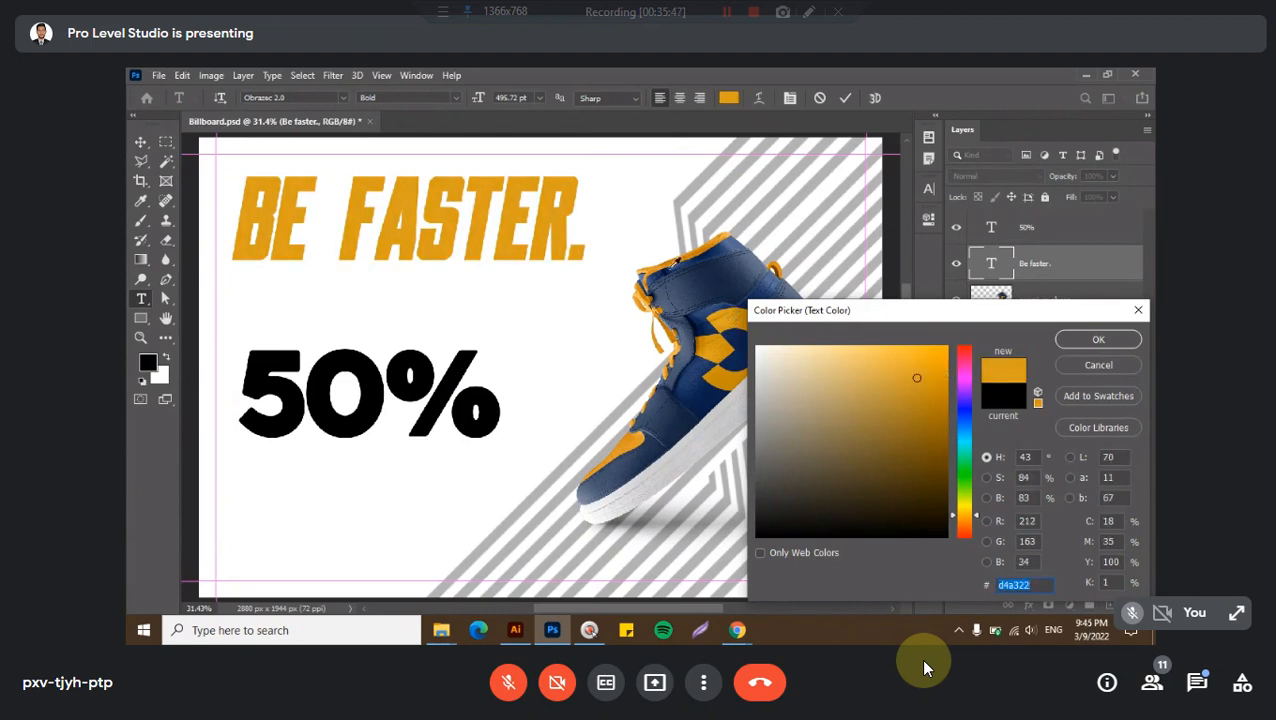
click(686, 254)
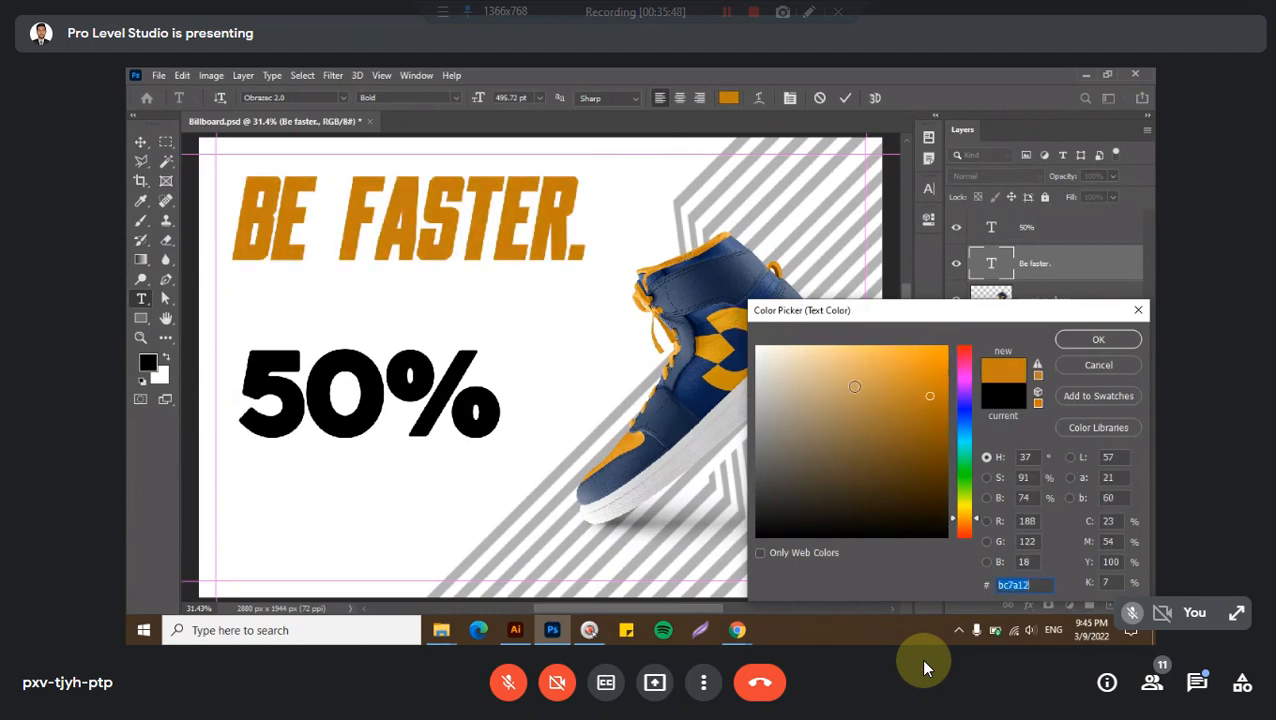
click(963, 525)
drag(923, 430, 943, 353)
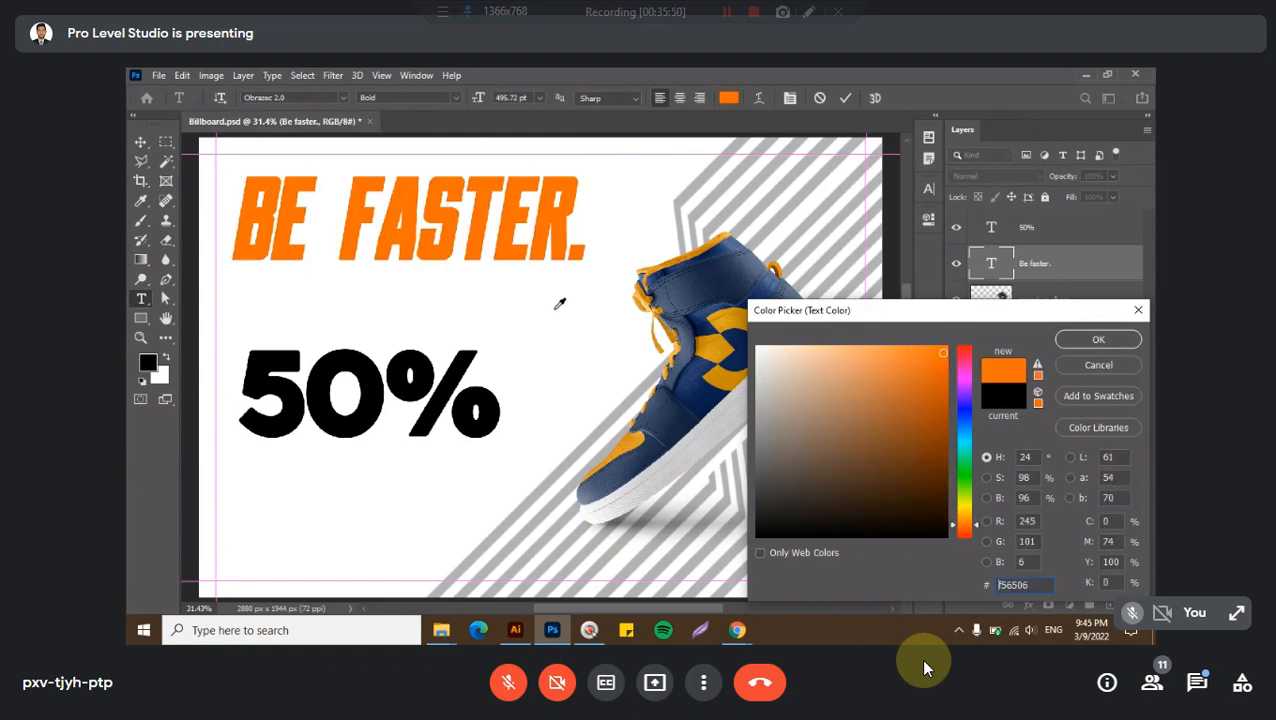
click(724, 312)
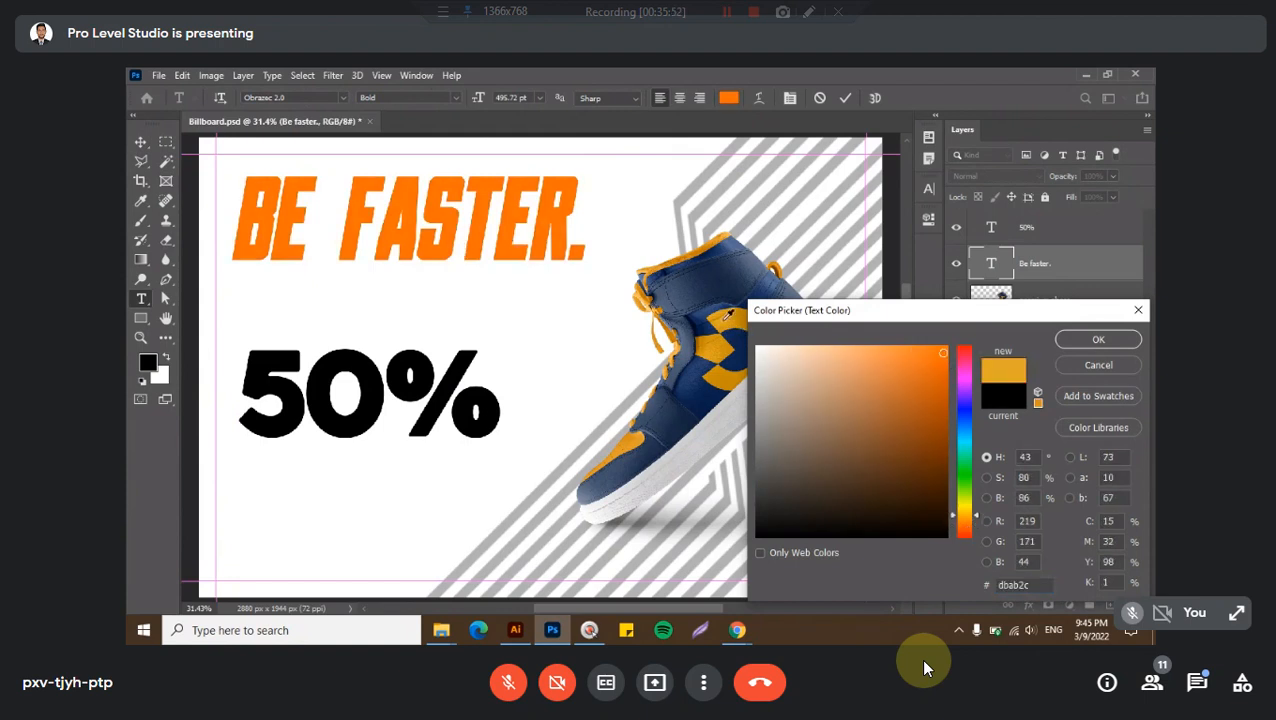
click(949, 349)
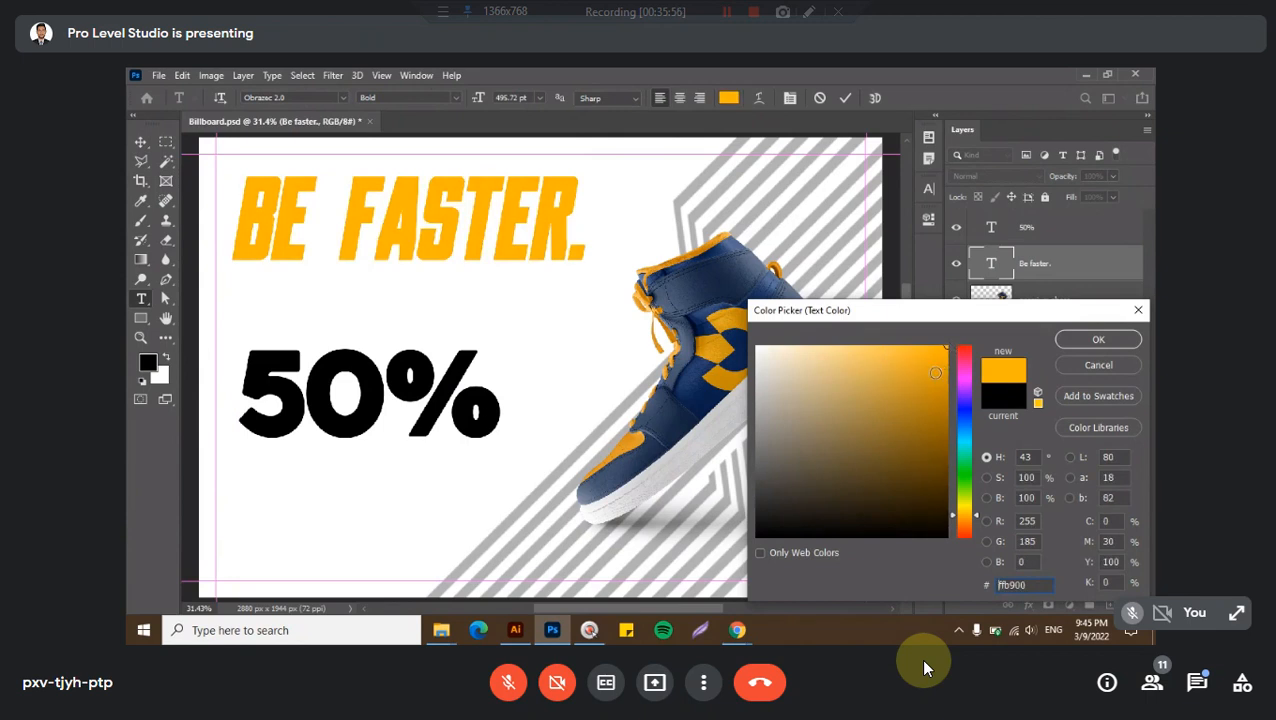
click(947, 360)
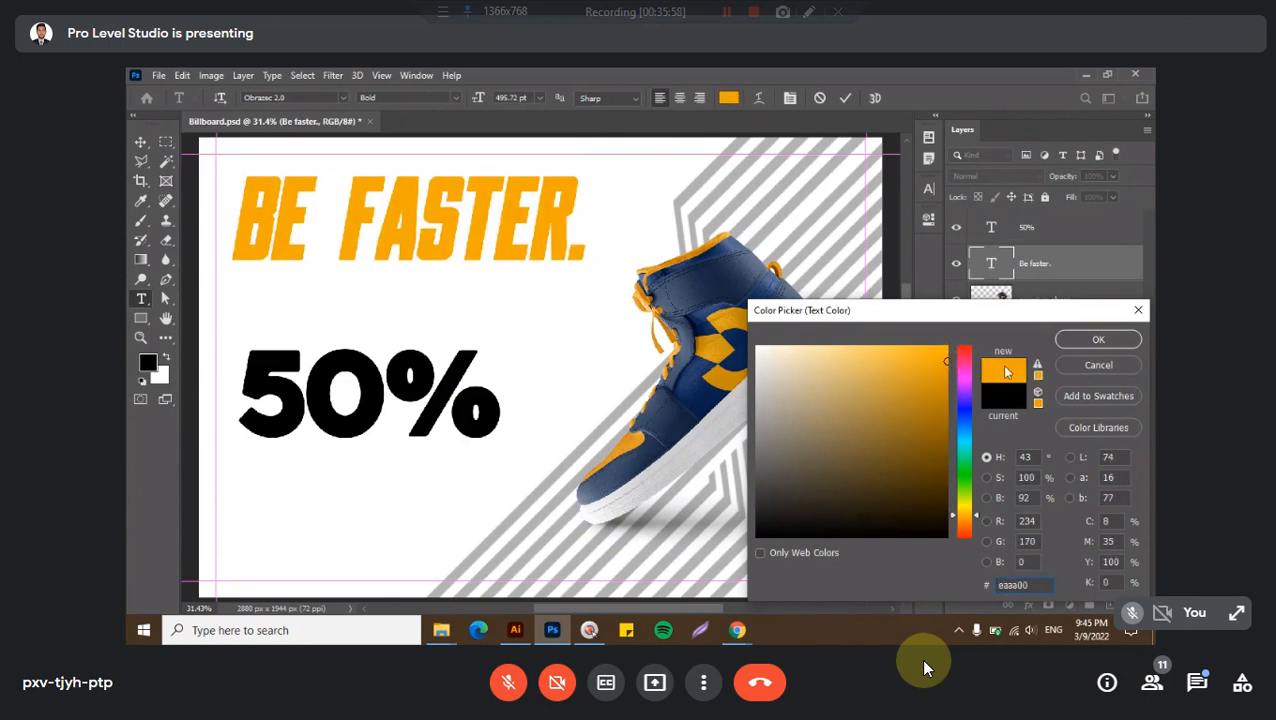
click(944, 370)
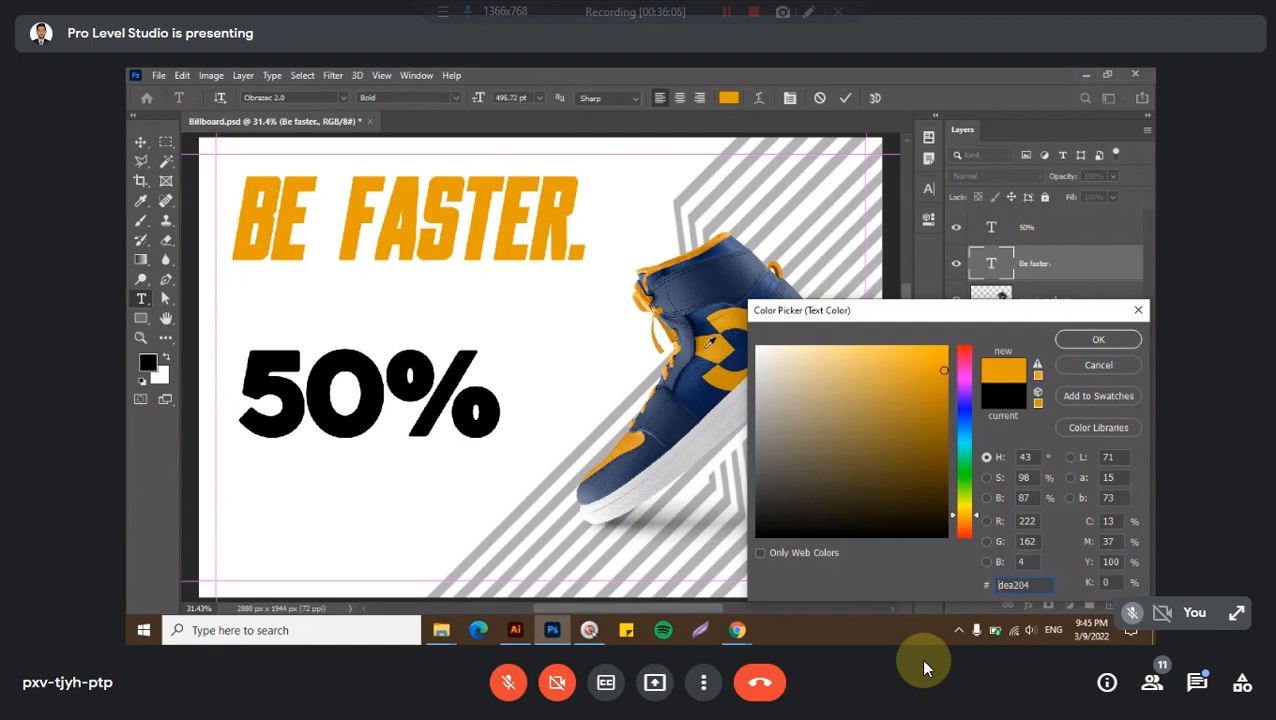
- Sample the shoe's orange for the headline, brighten it to f3ac00 and commit the text color
click(706, 340)
click(946, 355)
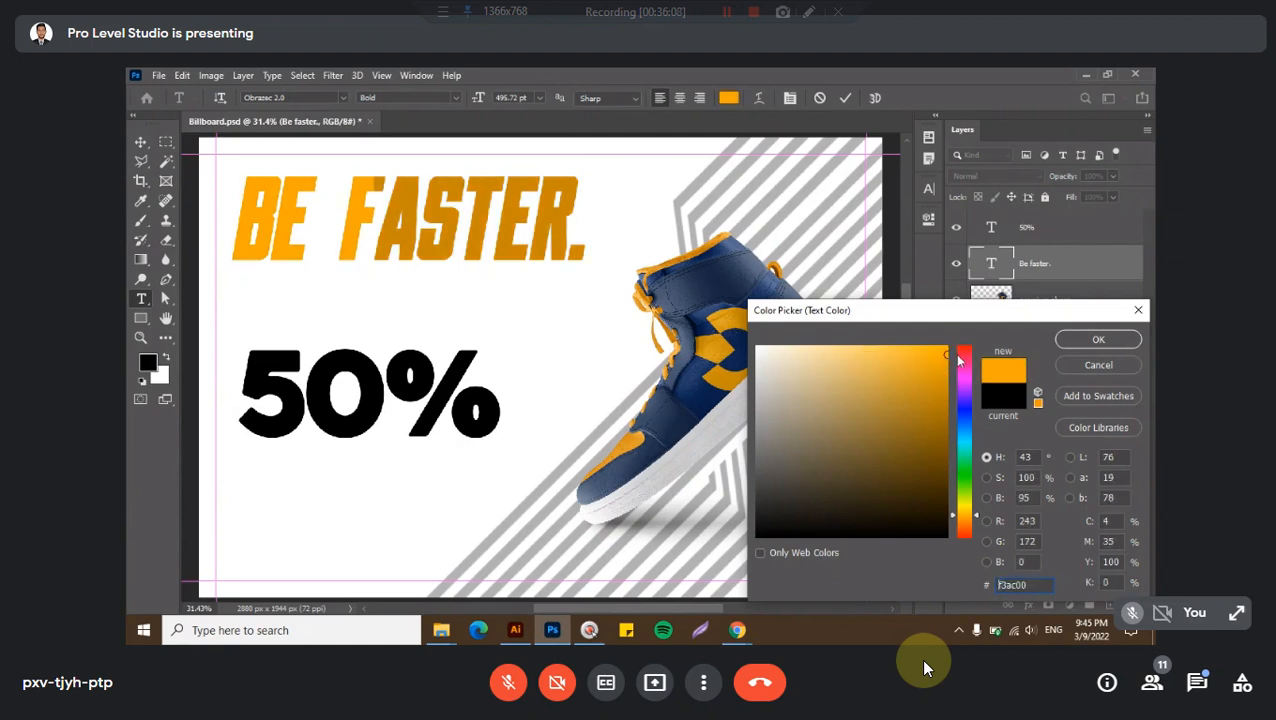
click(1093, 341)
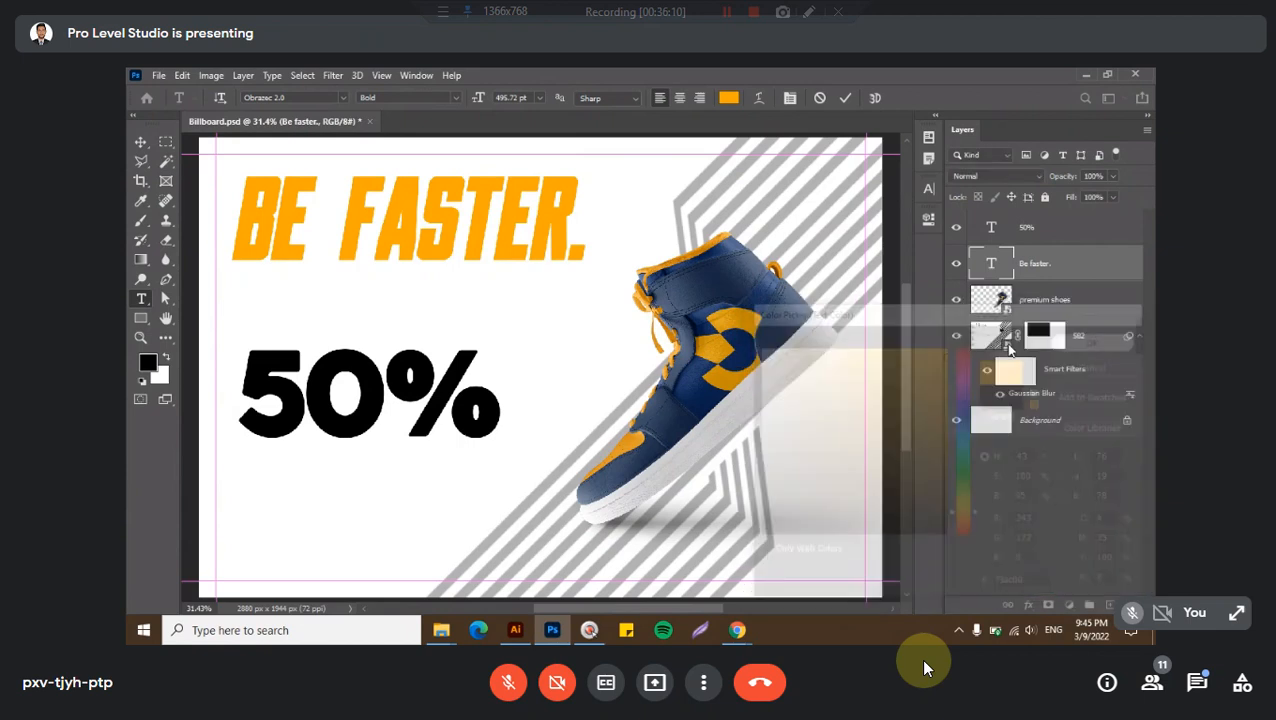
click(845, 98)
key(v)
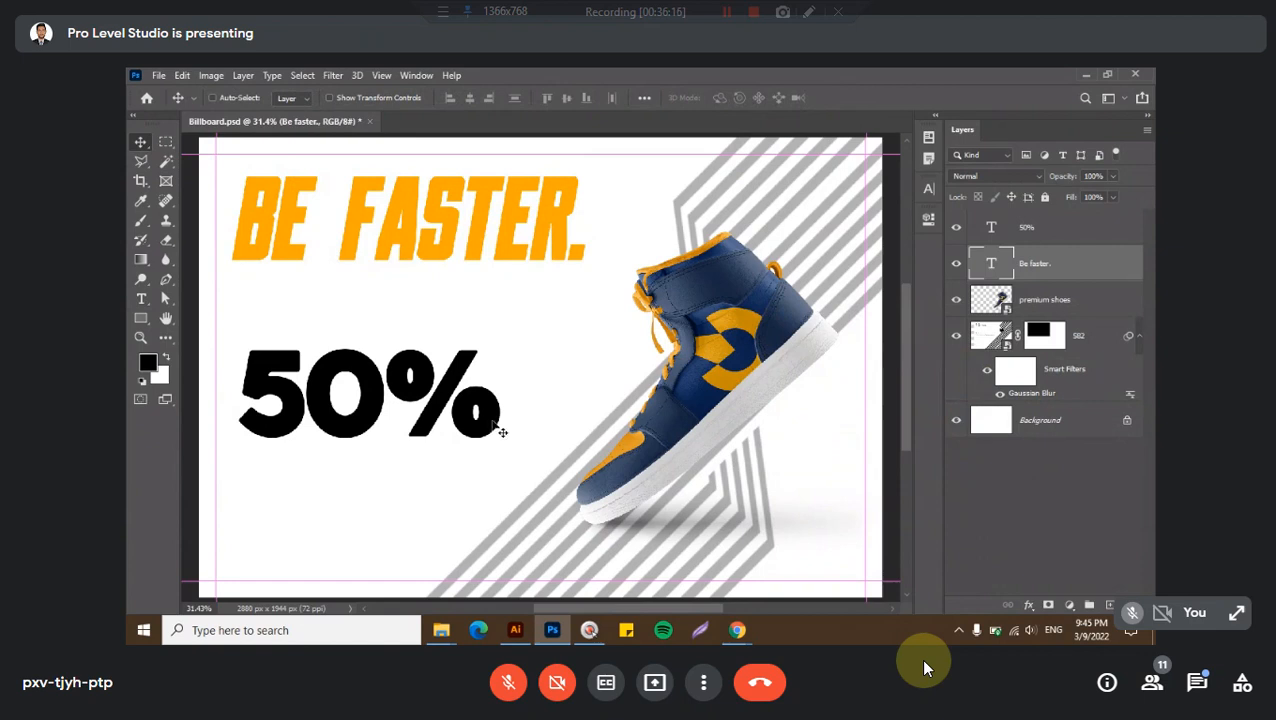
- Remove the percent sign from the discount text so it reads "50", and commit the edit
double_click(468, 422)
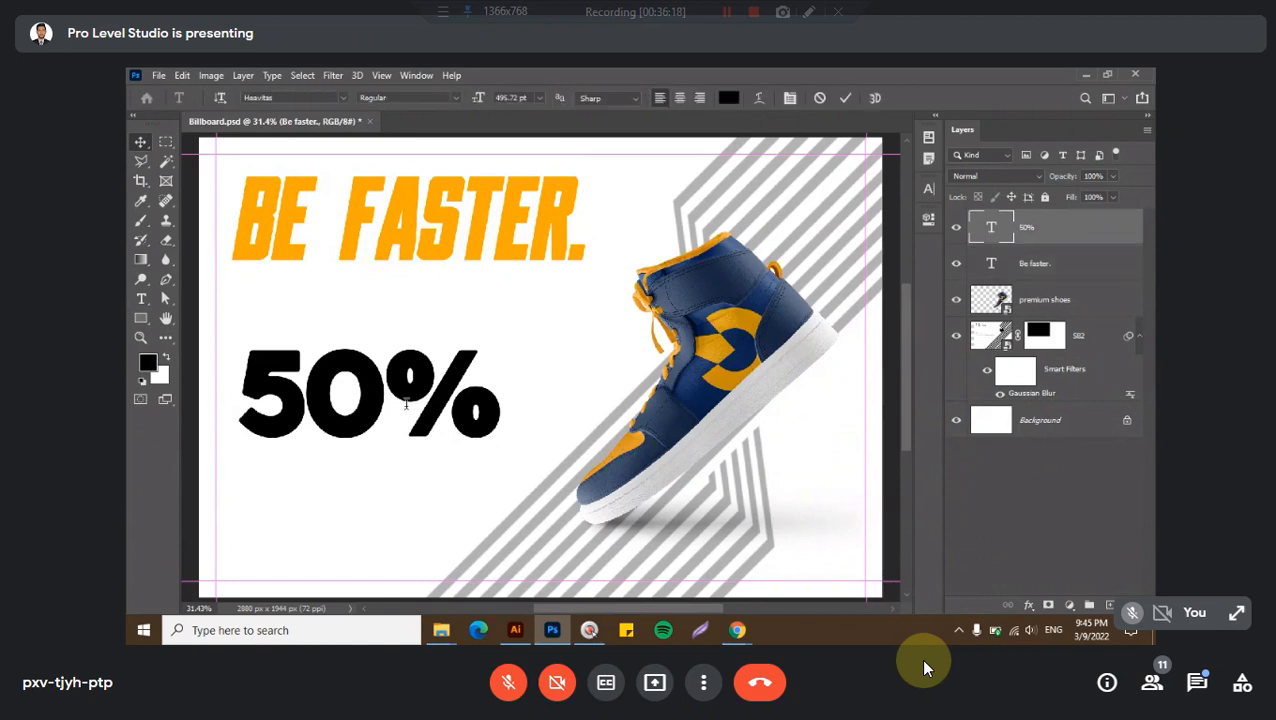
key(BackSpace)
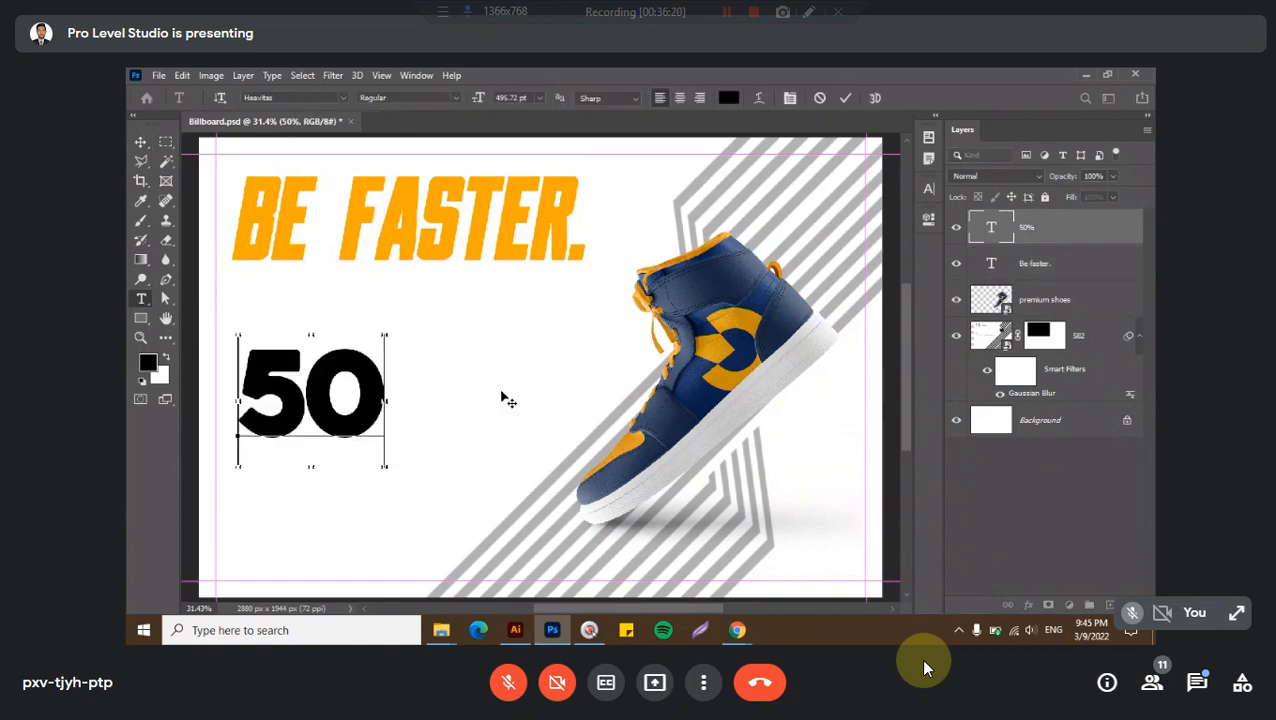
click(845, 98)
- Duplicate the "50" text beside the original, replace the copy's content with "%" and reduce its size to a third, 165.24 pt
alt+drag(359, 436, 498, 440)
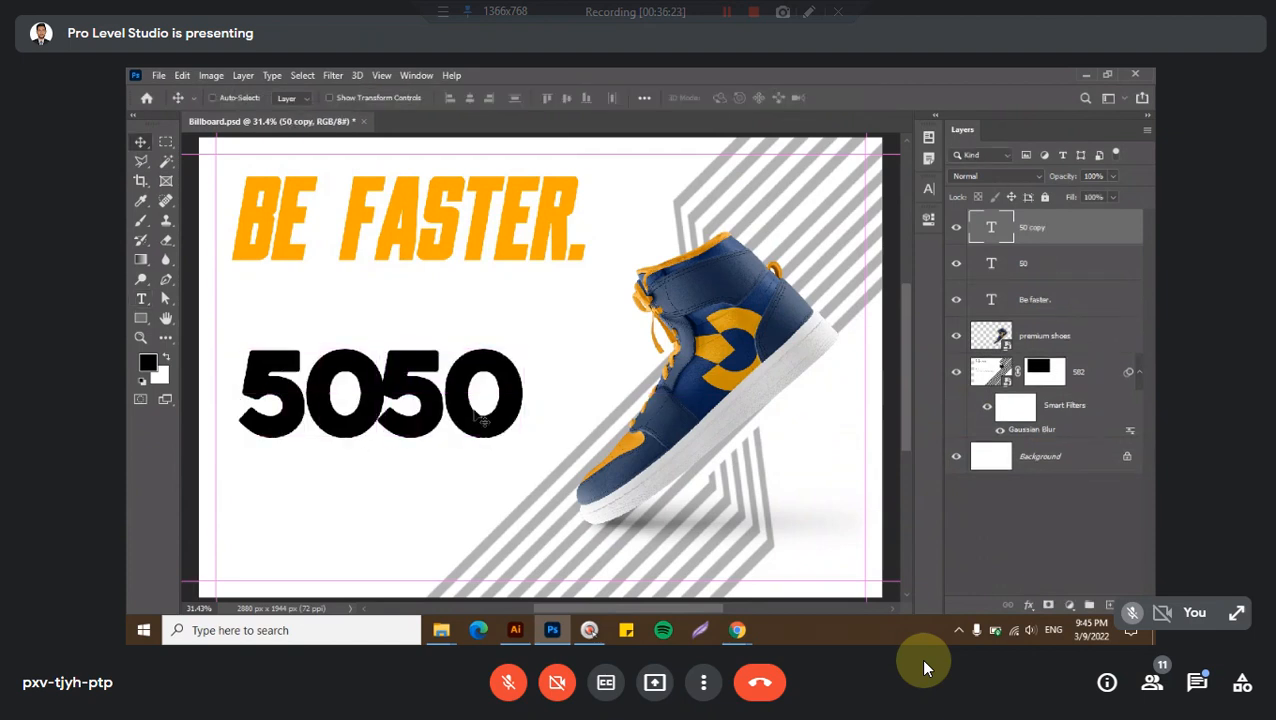
double_click(478, 340)
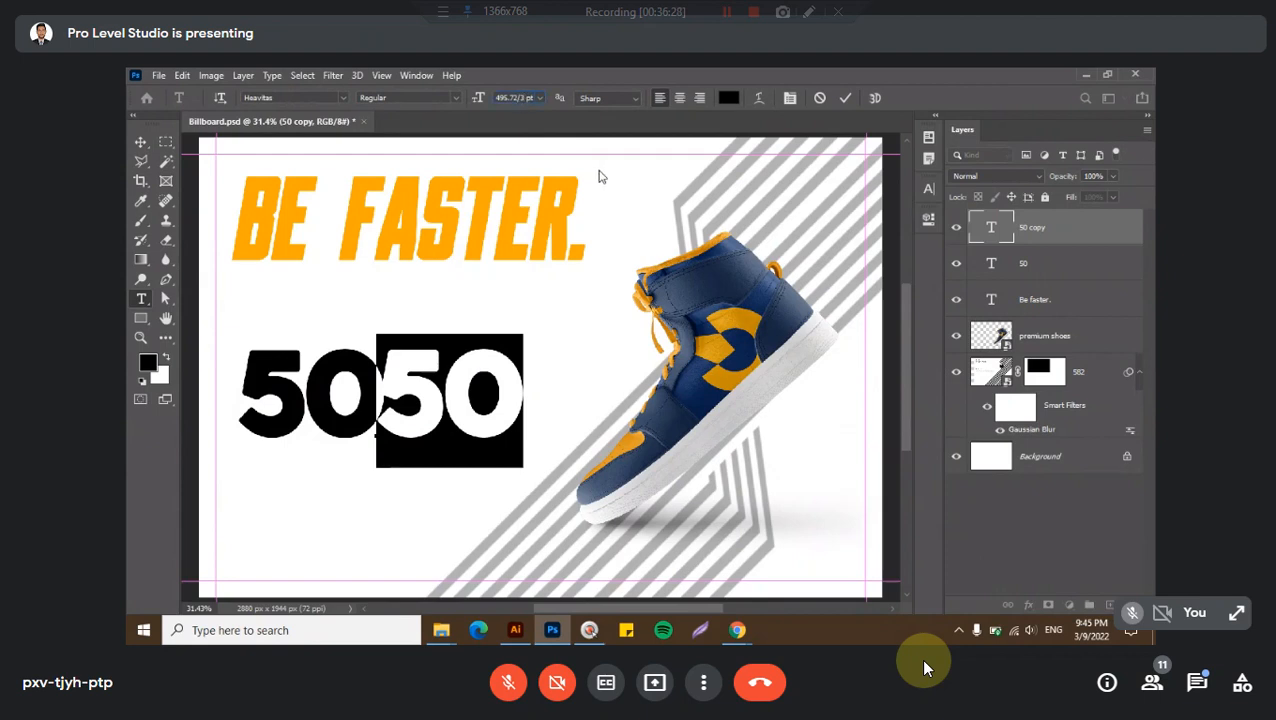
key(Return)
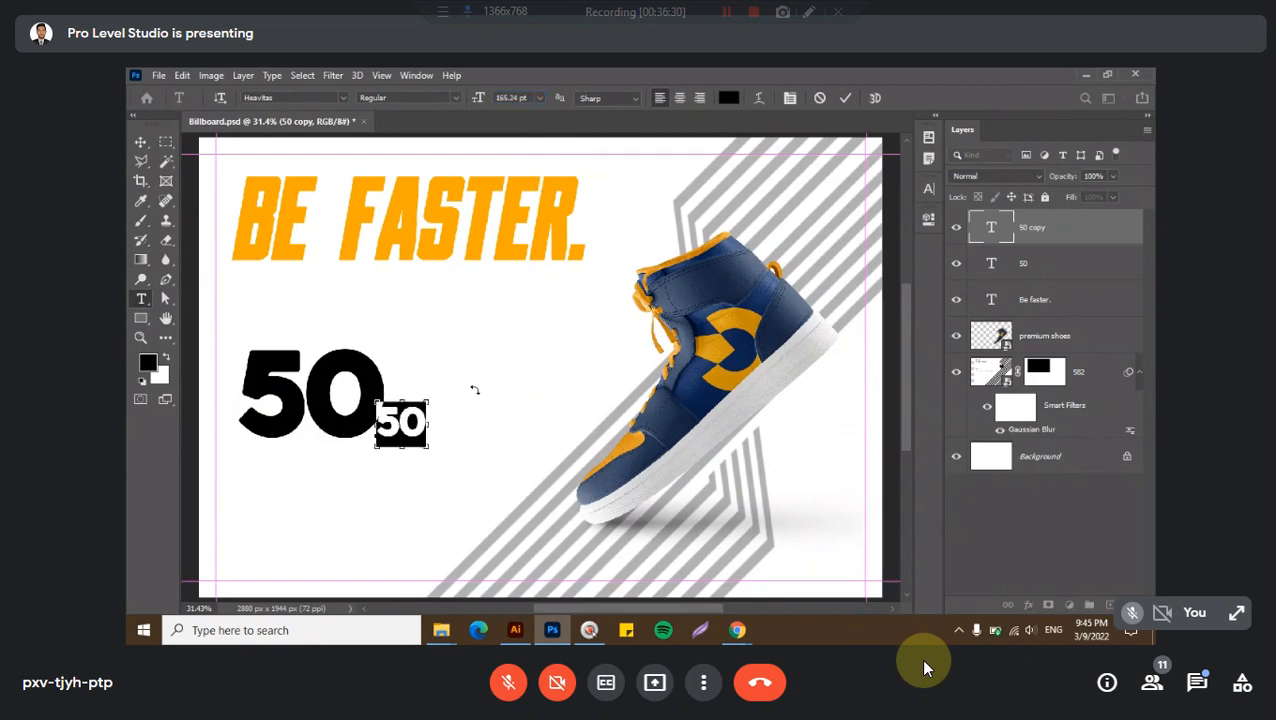
key(ctrl+z)
text(%)
key(ctrl+a)
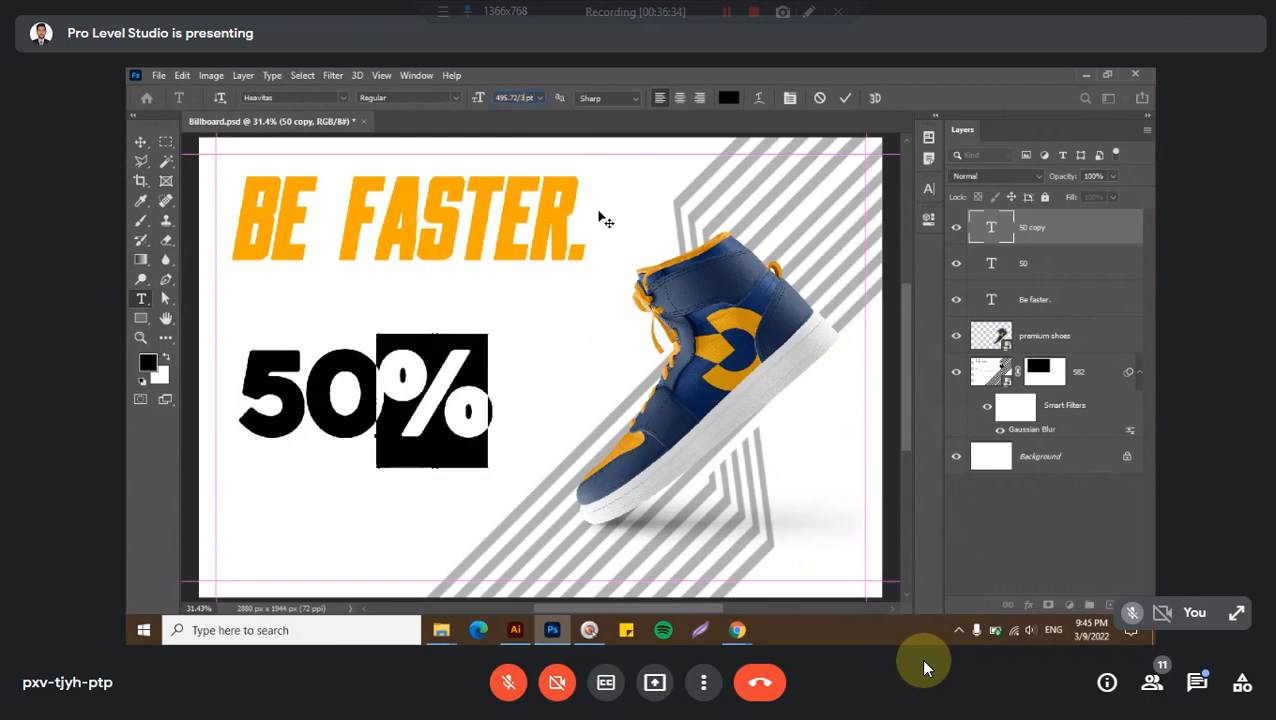
key(Return)
click(847, 98)
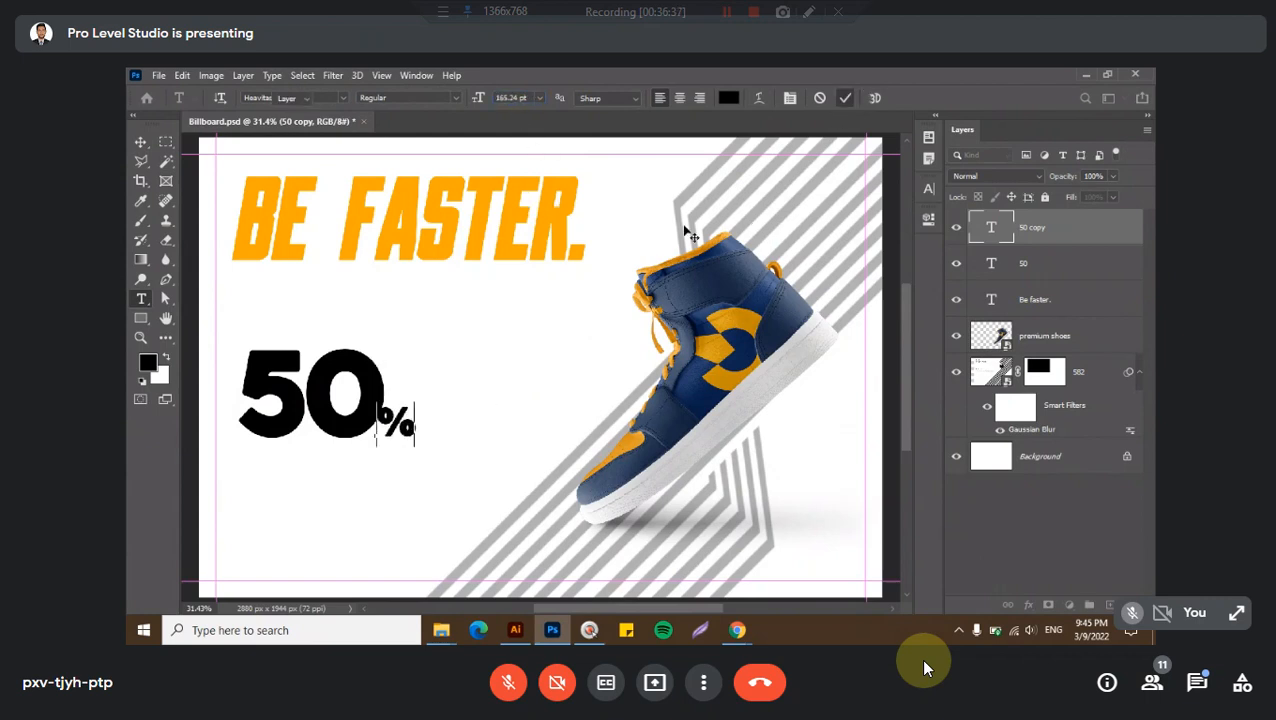
- Place the percent sign at the upper right of the "50" and add a copy below it reading "off"
key(v)
drag(437, 432, 447, 430)
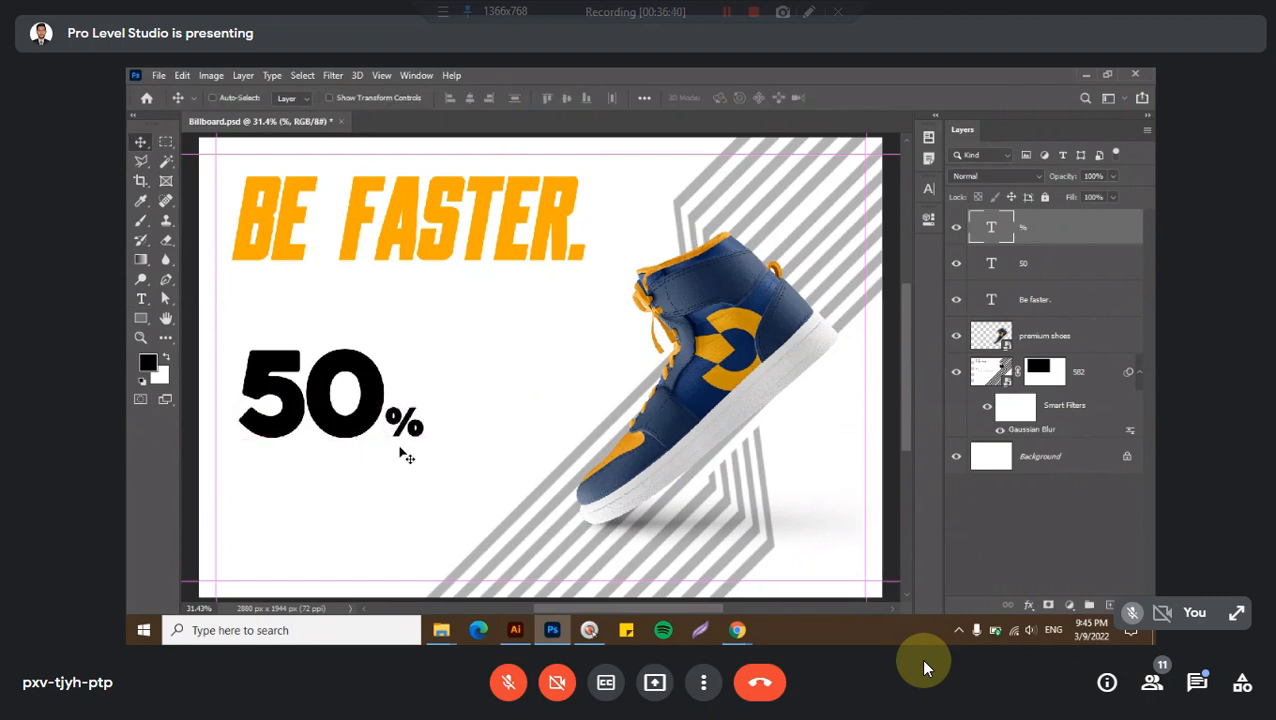
drag(404, 453, 404, 395)
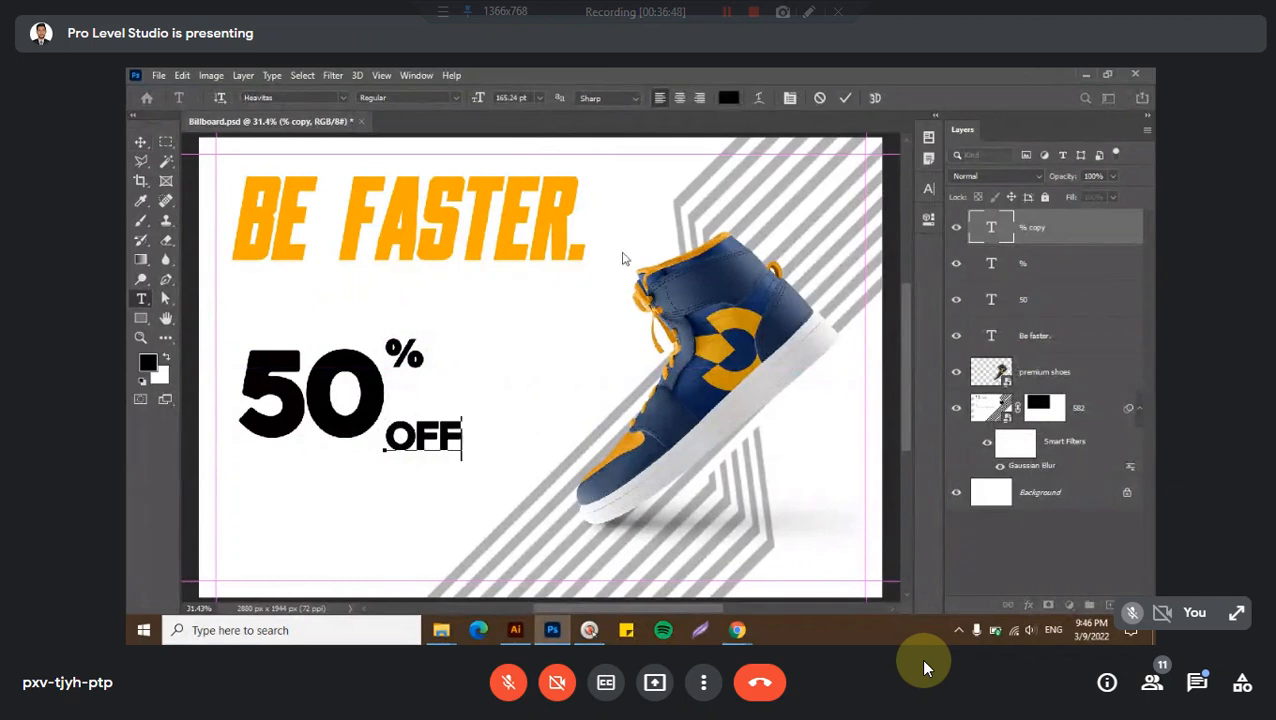
click(843, 97)
key(v)
- Set the "off" text's tracking to 0 and its leading to Auto
click(928, 188)
click(866, 243)
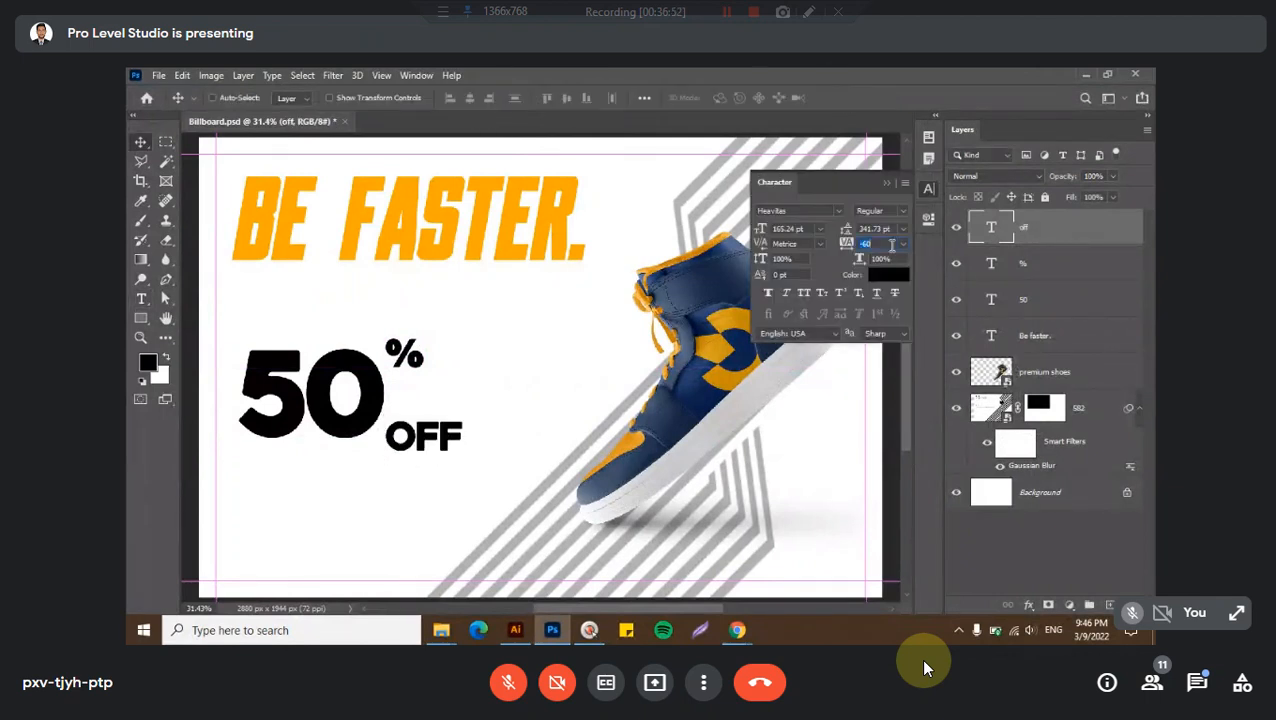
text(0)
key(Return)
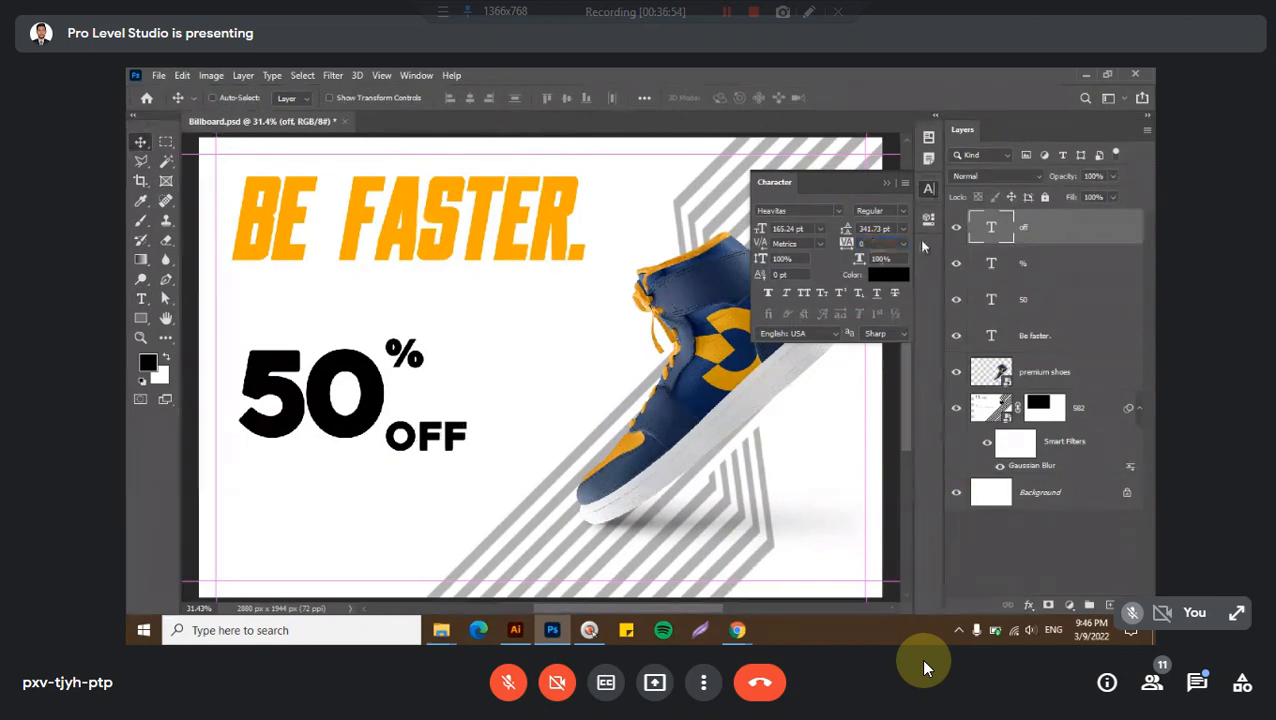
click(902, 229)
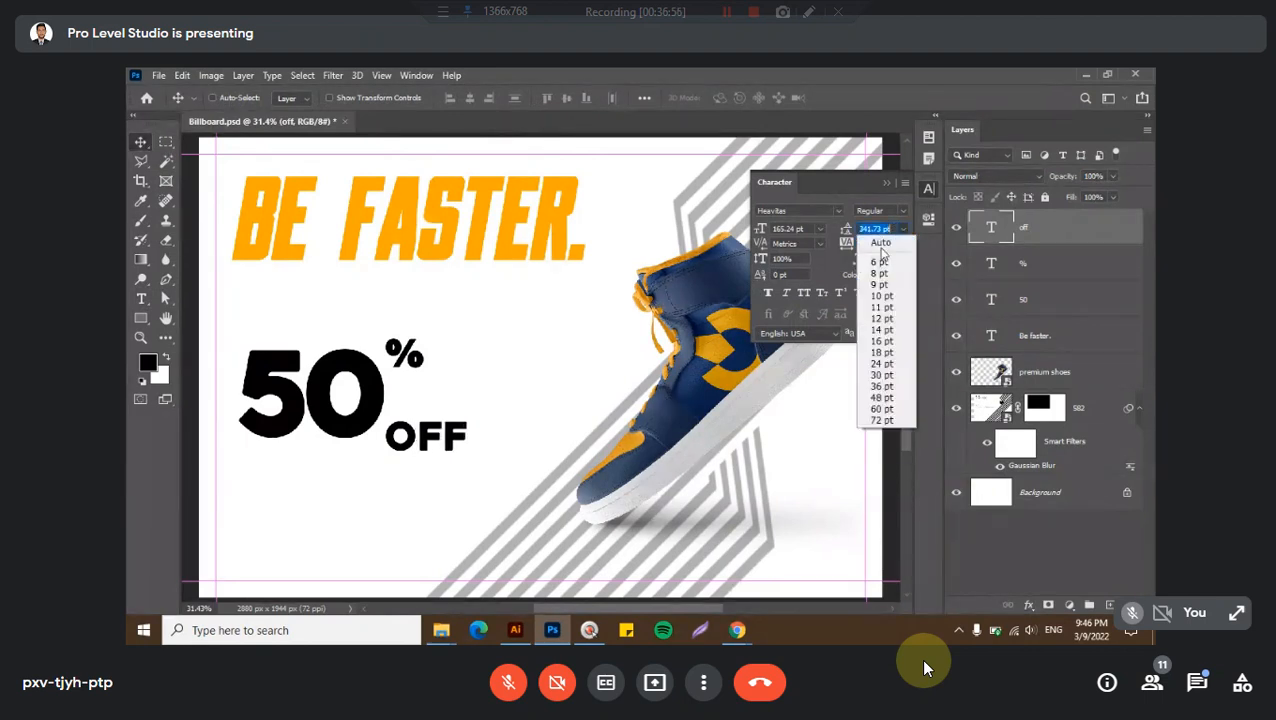
click(881, 245)
click(928, 189)
- Slide the "off" text left to overlap the zero of "50", and bring the "50" layer to the front of the stack
mouse_move(463, 428)
mouse_down()
mouse_move(460, 414)
mouse_move(443, 418)
mouse_up()
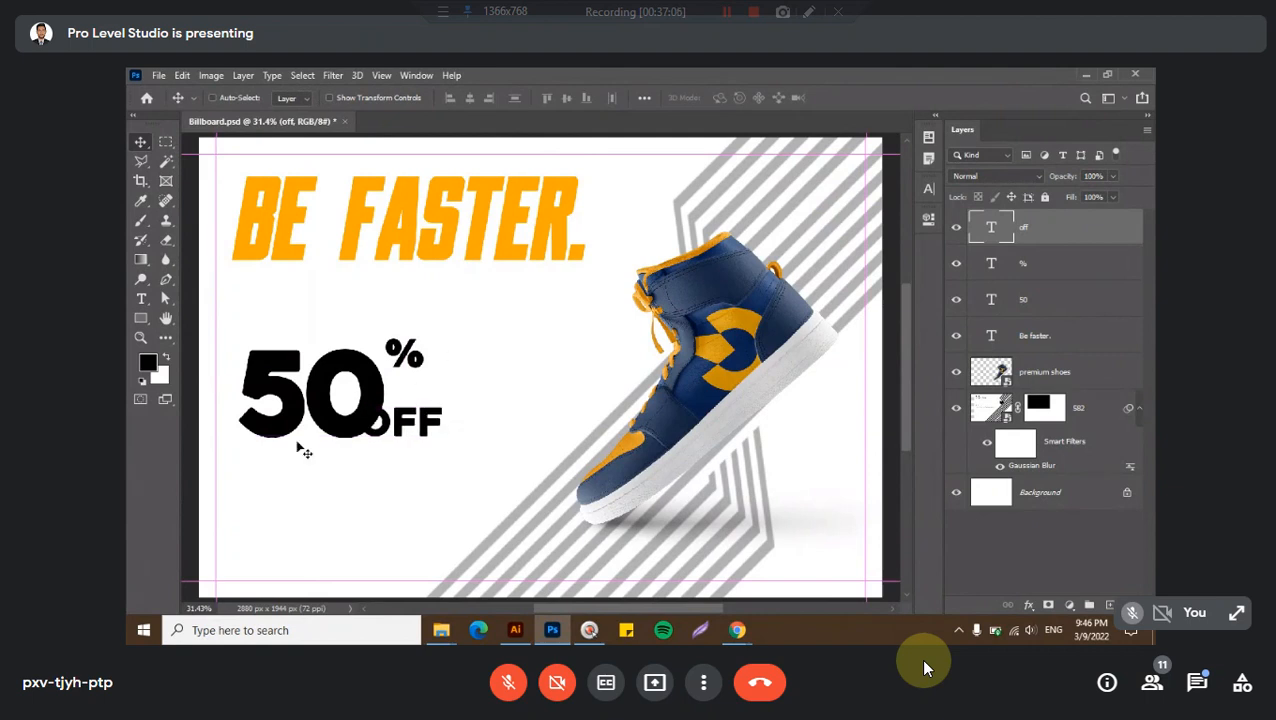
scroll(300, 450, up, 4)
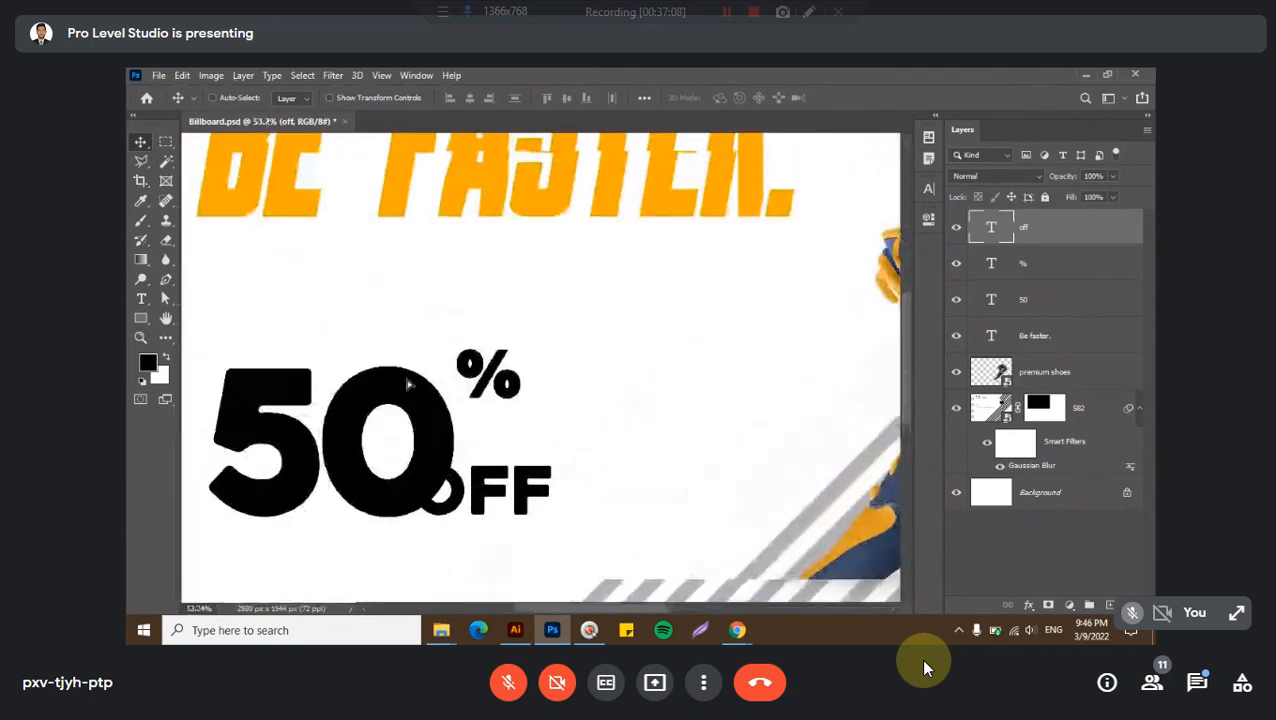
drag(430, 452, 519, 390)
scroll(519, 389, up, 1)
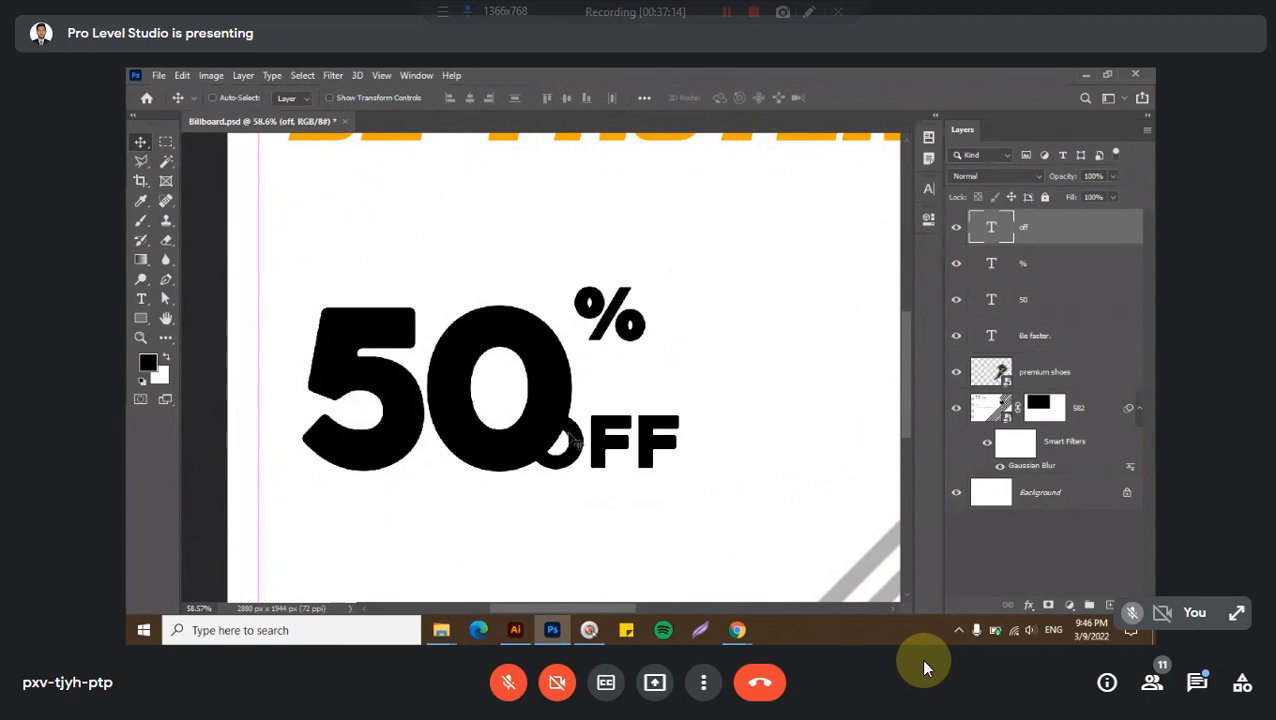
click(1048, 304)
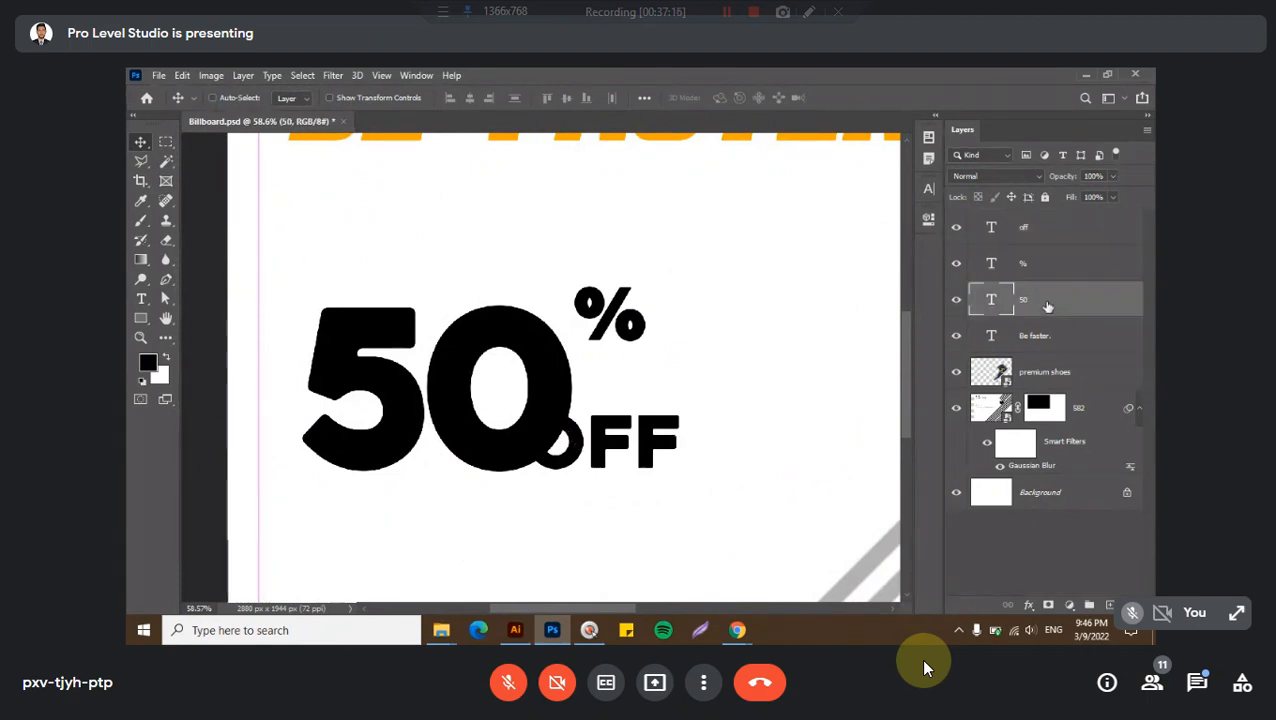
drag(1037, 302, 1034, 226)
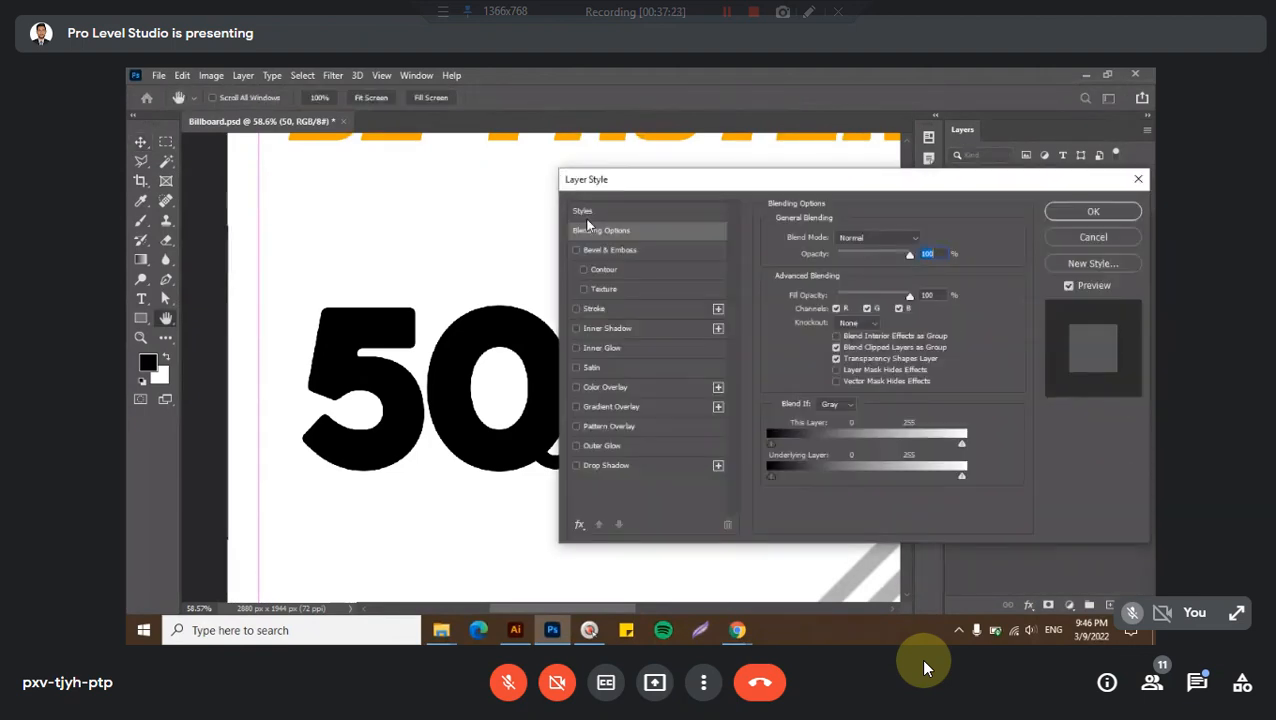
- Add a white outside stroke of 13 px to the "50" text layer
click(699, 305)
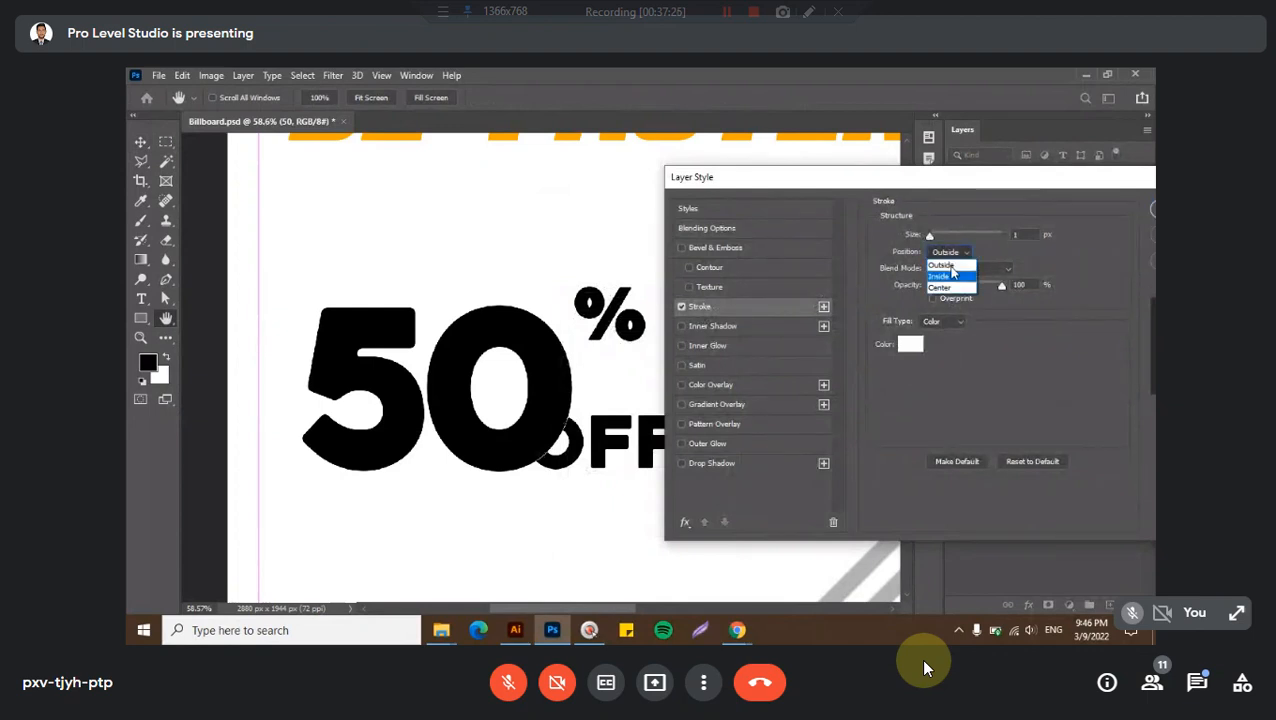
click(965, 260)
drag(932, 234, 938, 240)
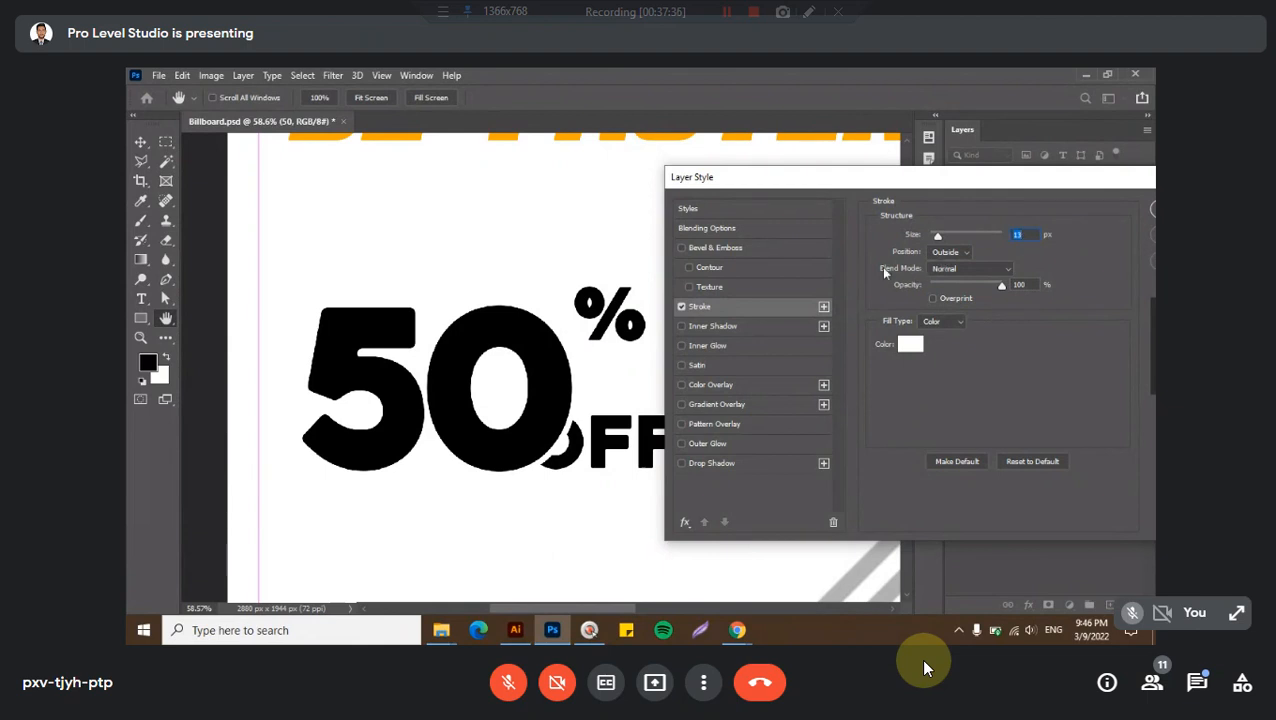
key(Return)
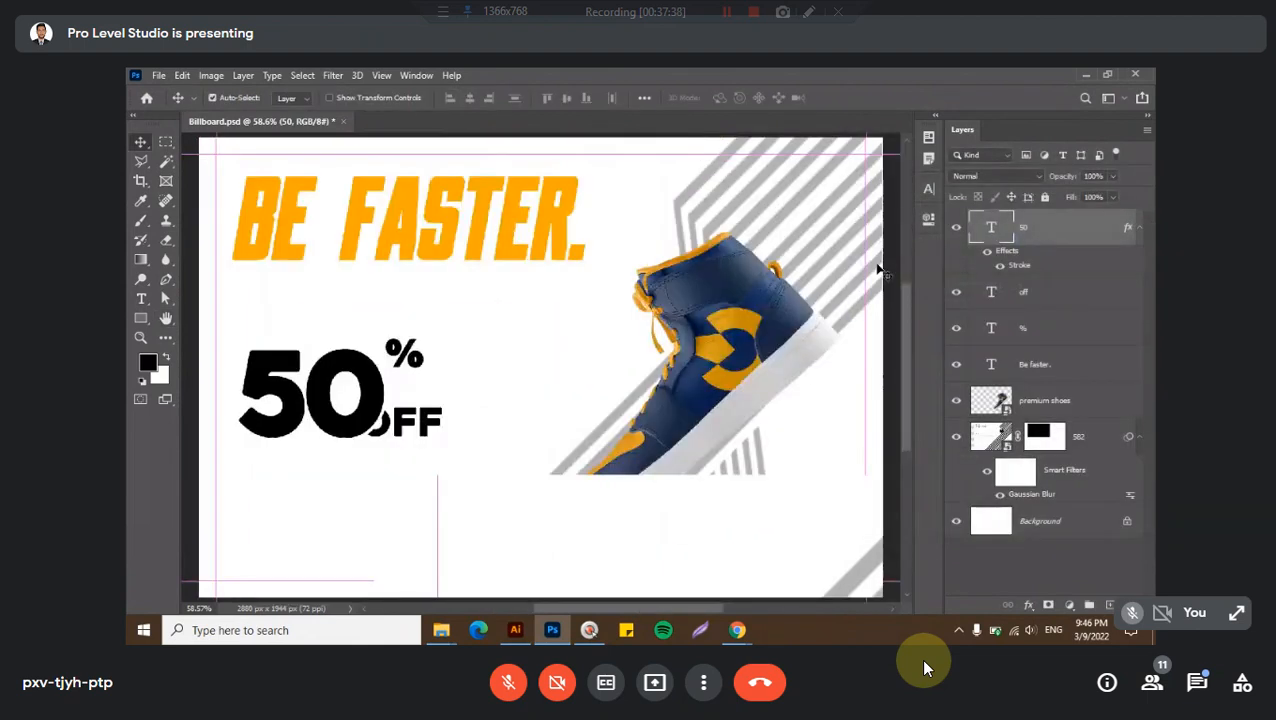
- Nudge the "off" text slightly to the right so more of its "O" shows beside the zero
click(1062, 302)
key(Right)
key(Right)
key(Right)
key(Right)
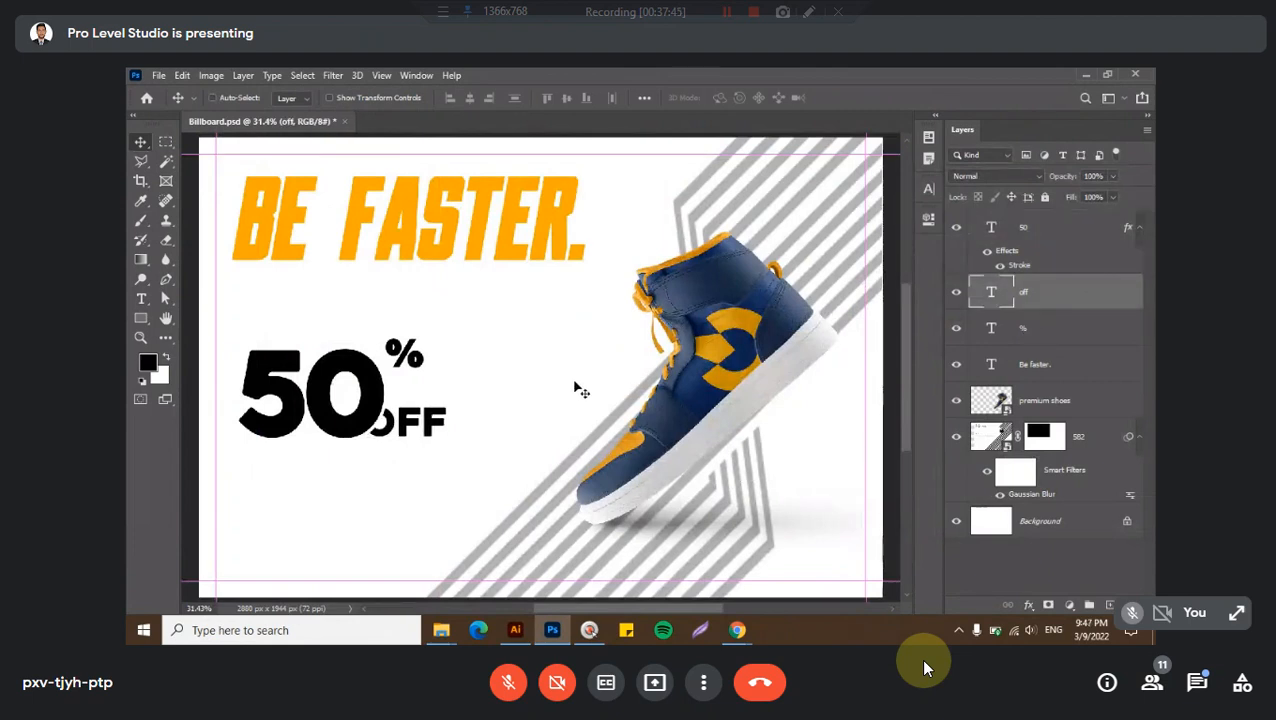
- Move the percent sign slightly left against the zero, and shift the "off" text slightly left beneath it
click(1042, 334)
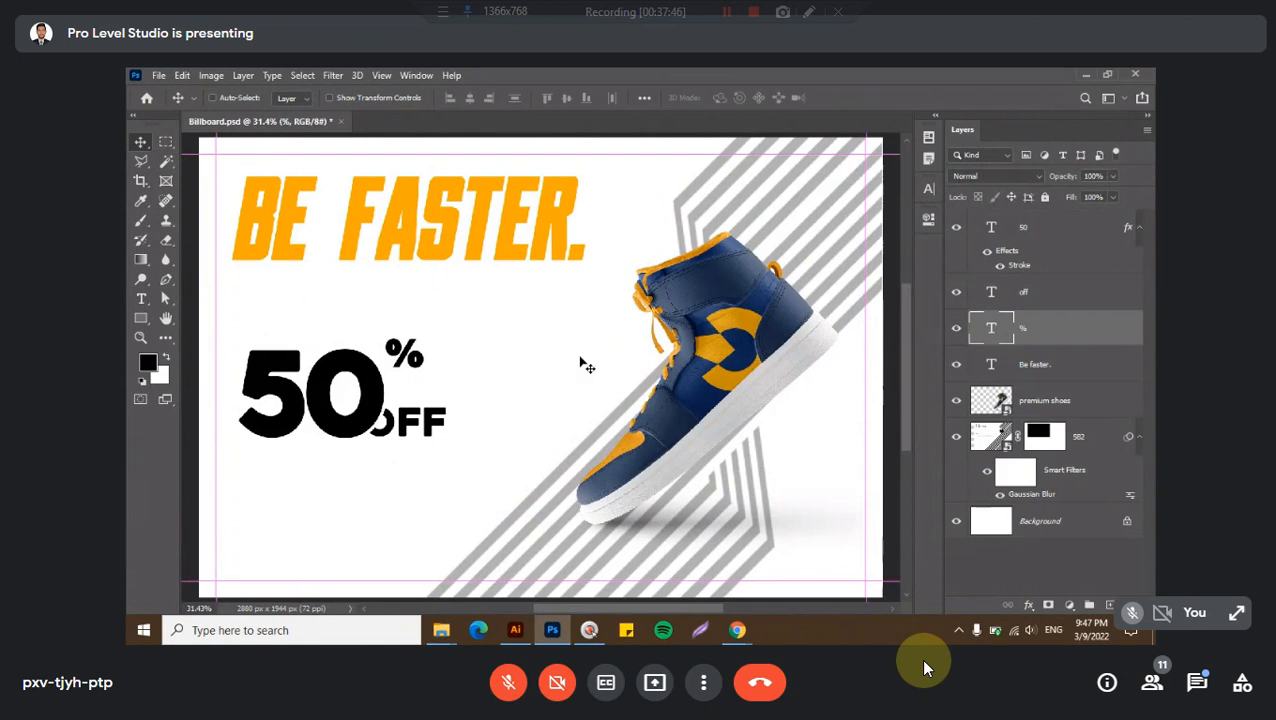
mouse_move(472, 353)
mouse_down()
mouse_move(461, 360)
mouse_move(497, 357)
mouse_up()
scroll(284, 400, up, 1)
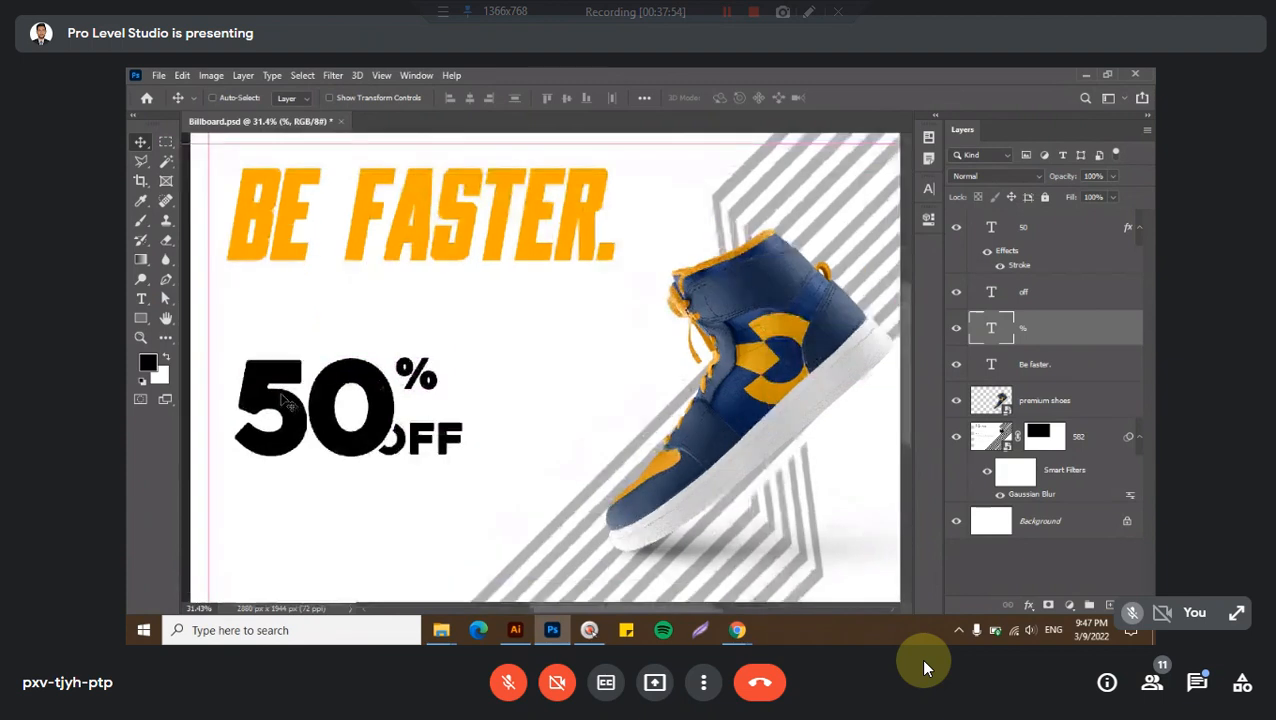
scroll(290, 400, up, 2)
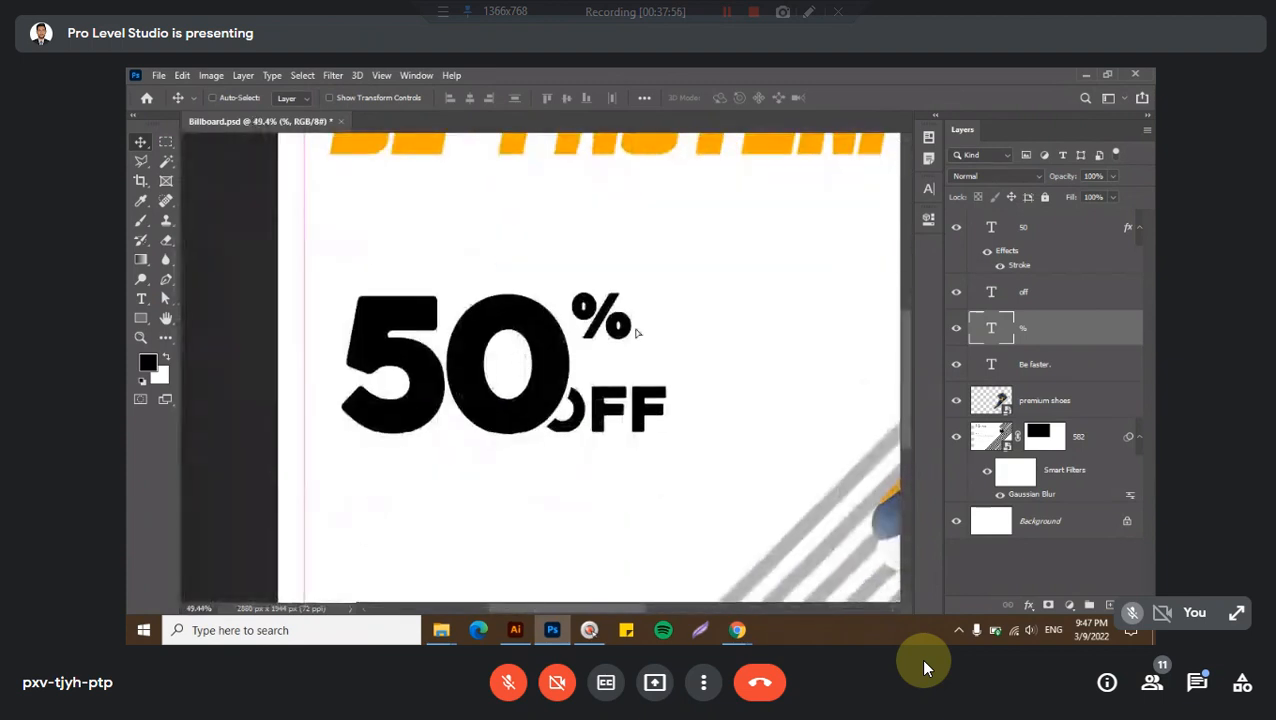
drag(632, 333, 637, 333)
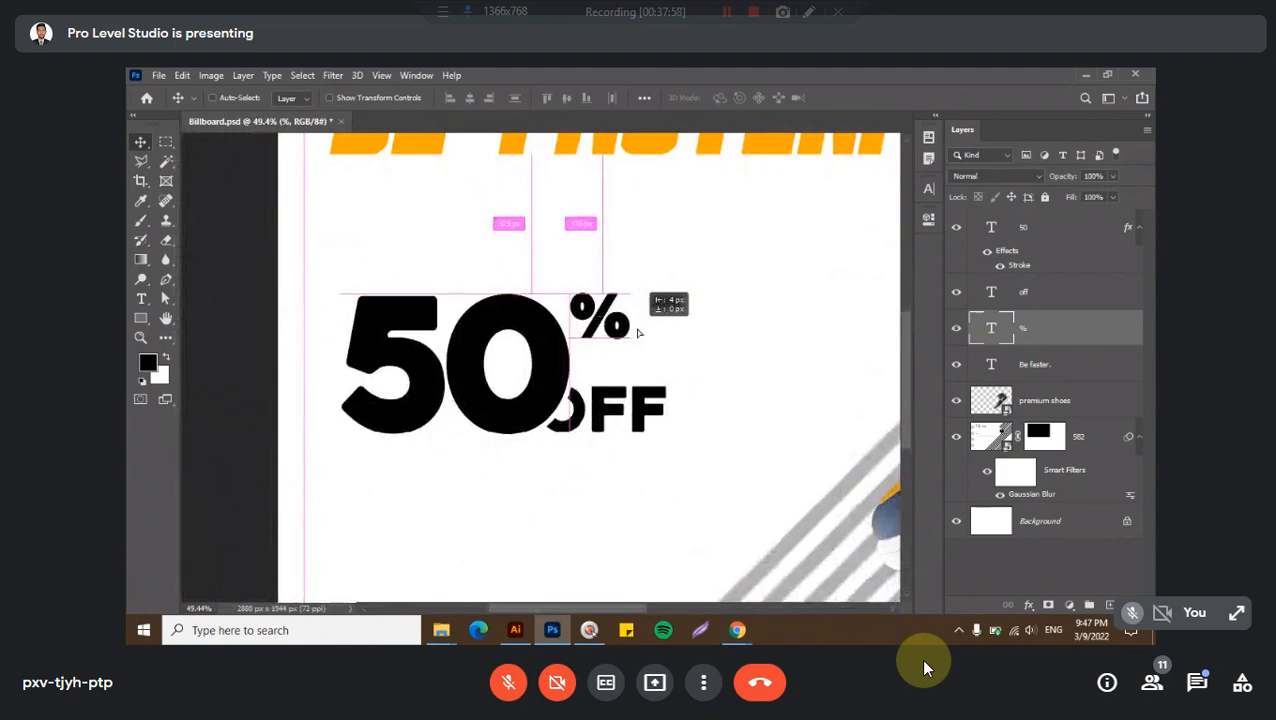
mouse_move(637, 333)
mouse_down()
mouse_move(637, 309)
mouse_move(637, 335)
mouse_up()
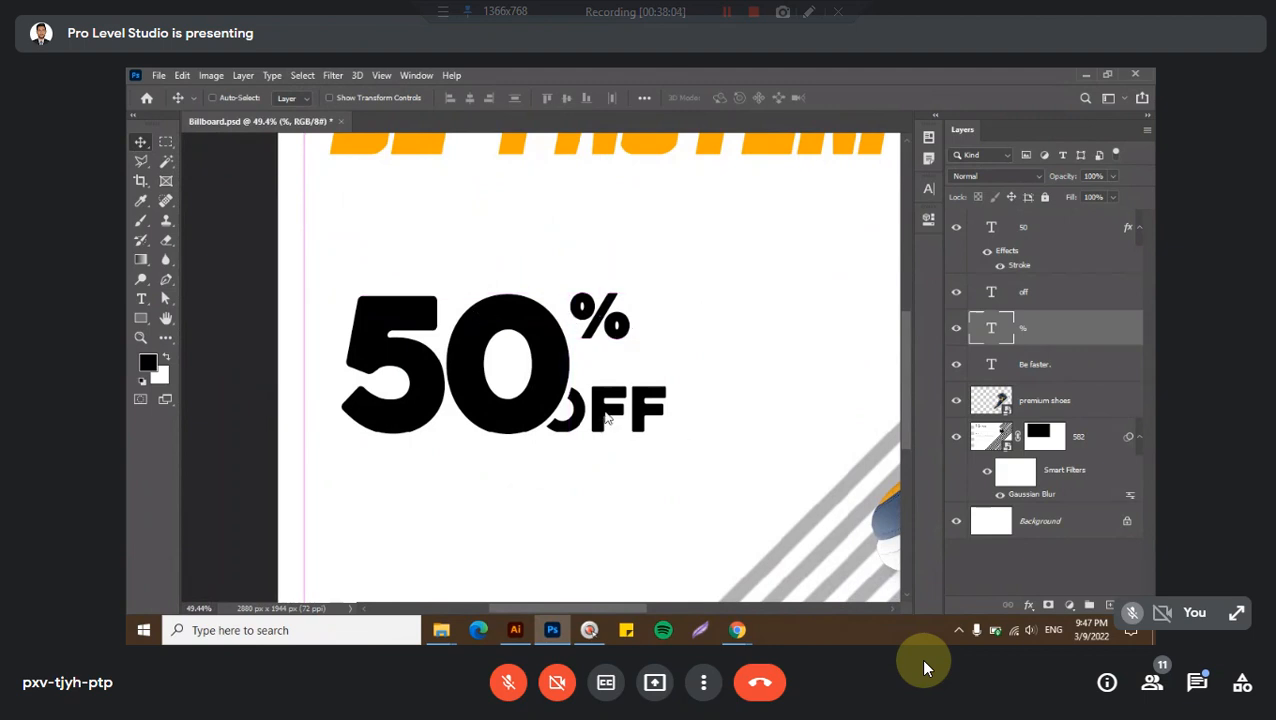
drag(630, 425, 631, 417)
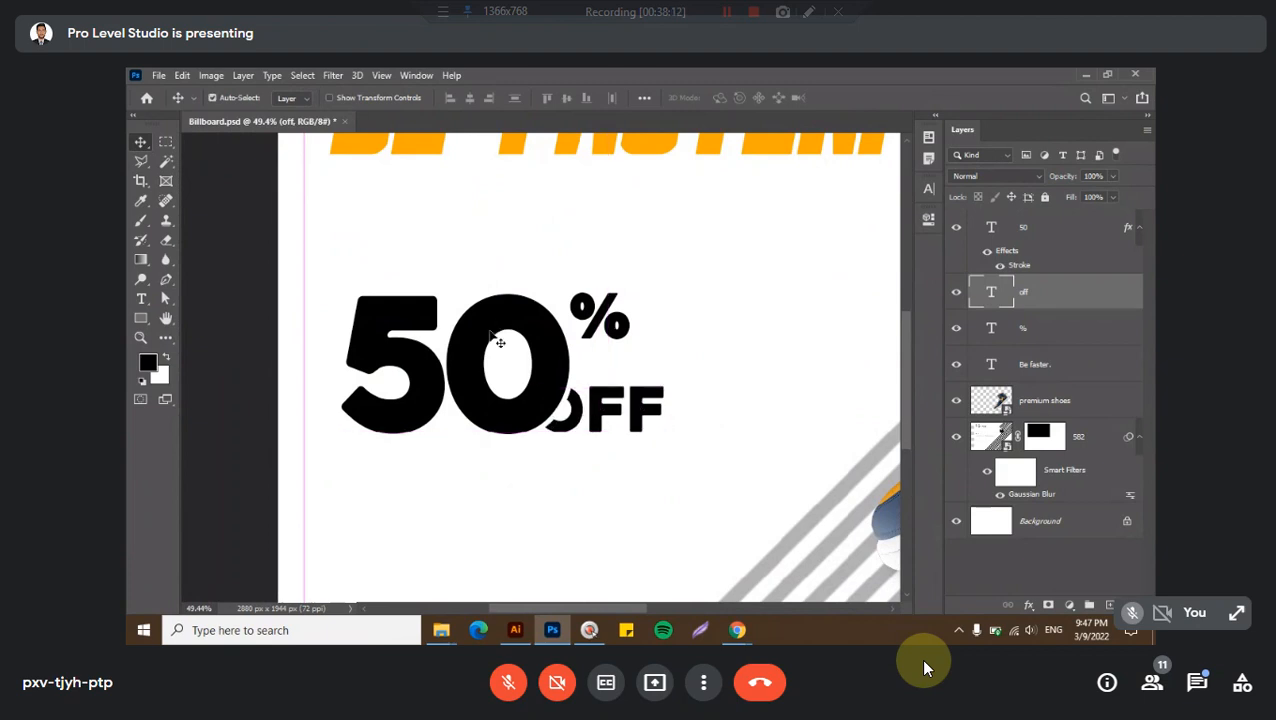
key(ctrl+0)
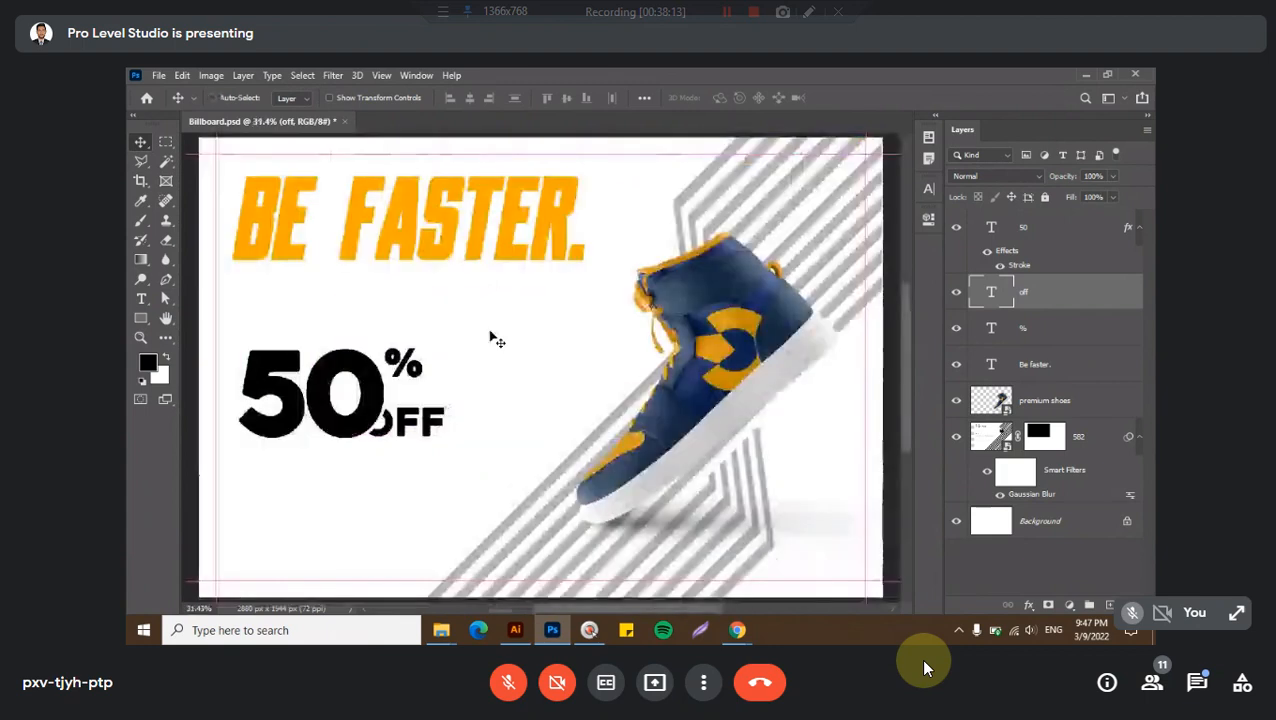
- Select the whole "50" text for recoloring and limit its color picker to web colors
click(352, 390)
double_click(352, 390)
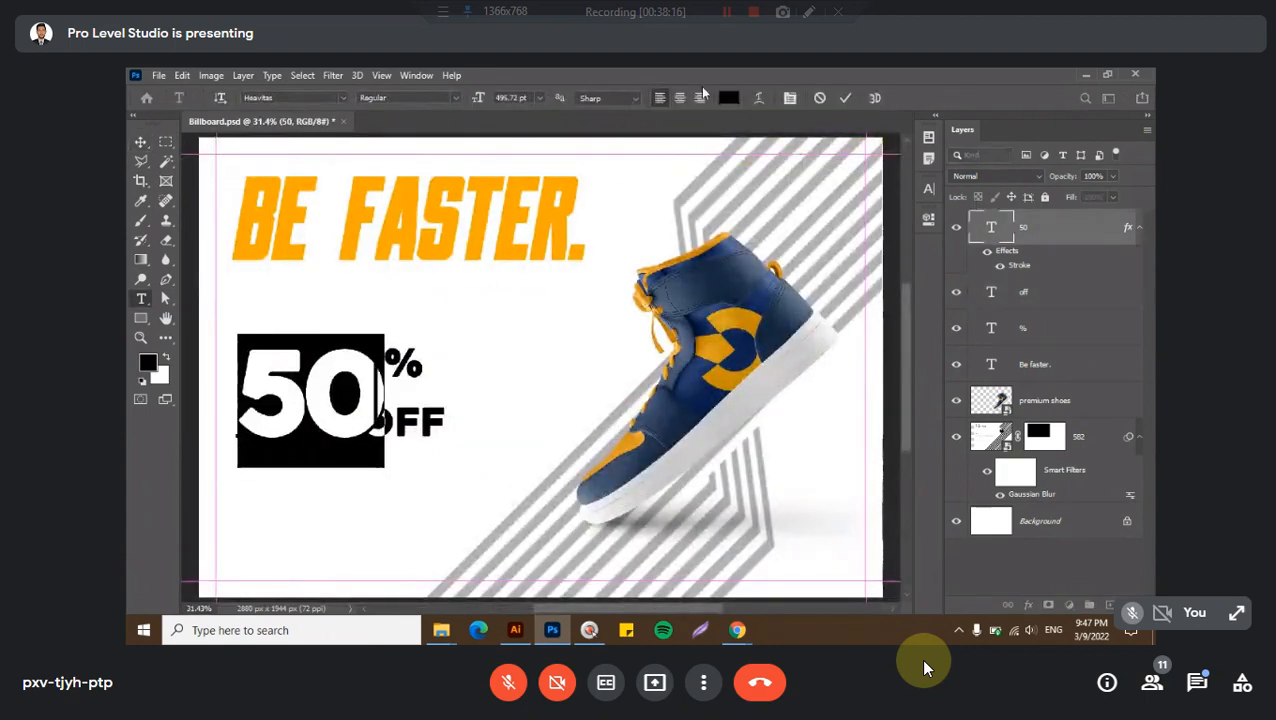
click(728, 99)
drag(908, 385, 986, 332)
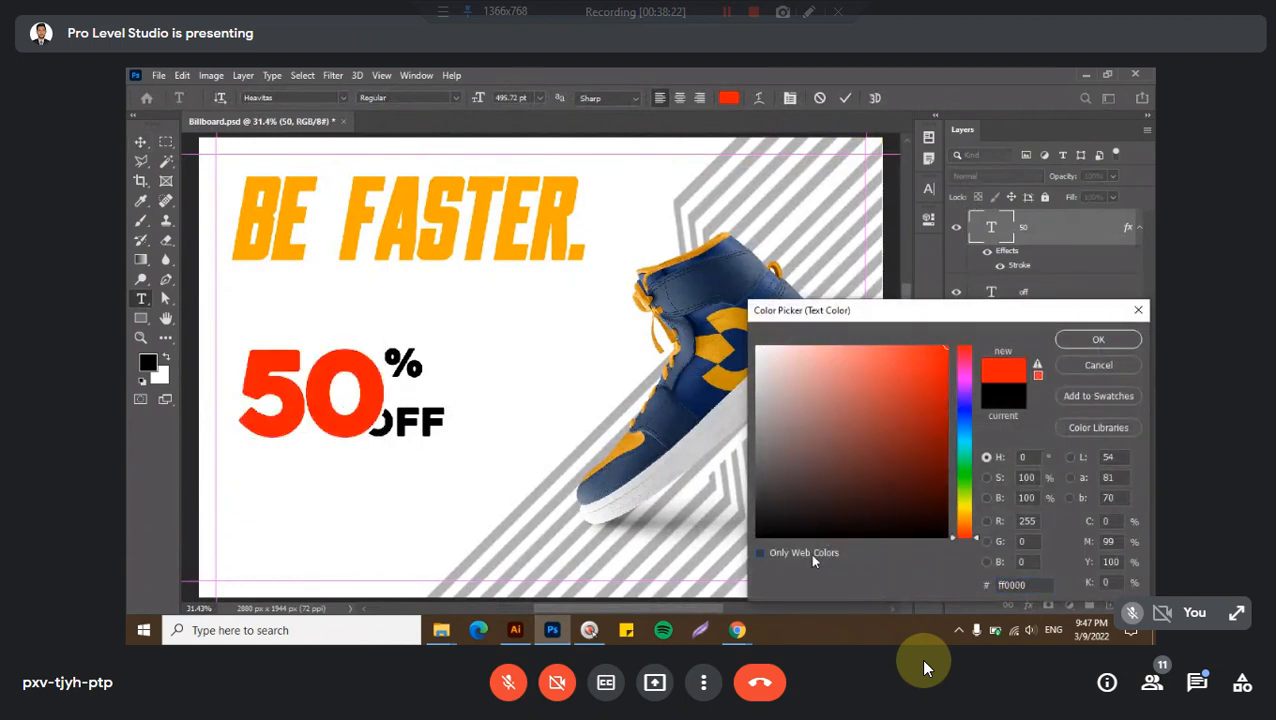
click(760, 552)
- Try dark red #660000, red #cc0000 and the shoe's sampled navy #333366 on the "50" text
click(936, 432)
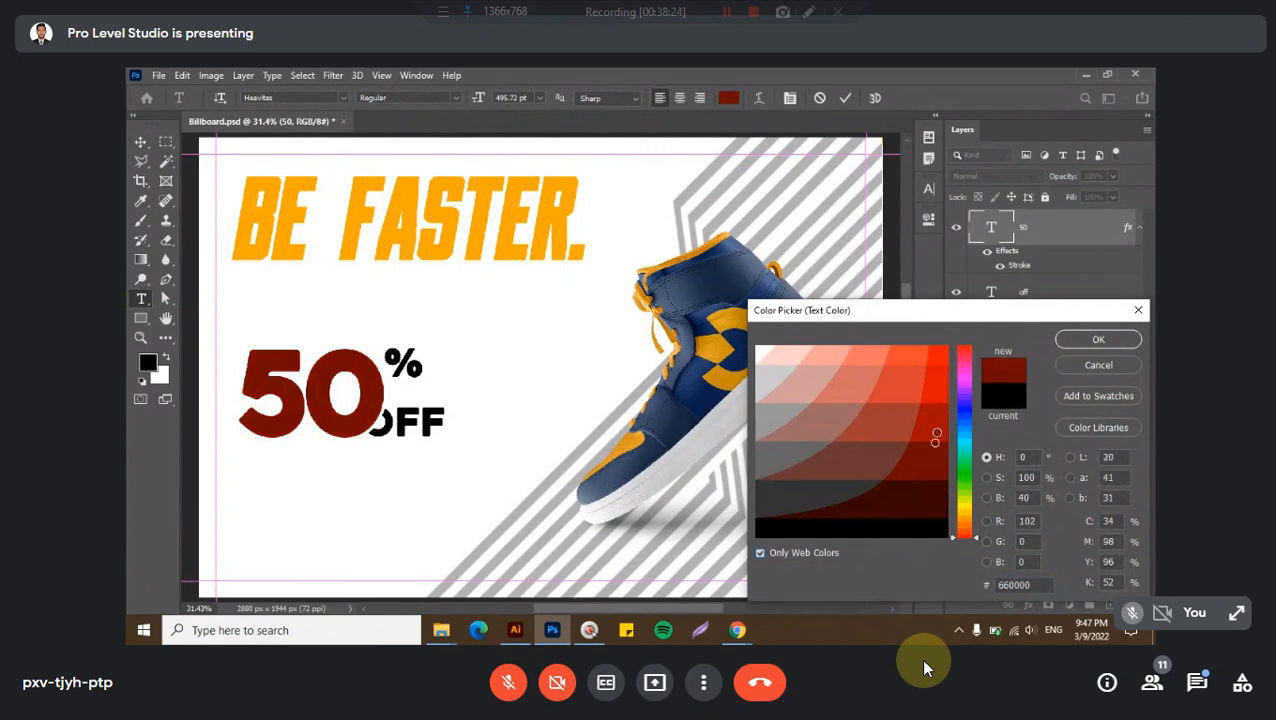
click(944, 386)
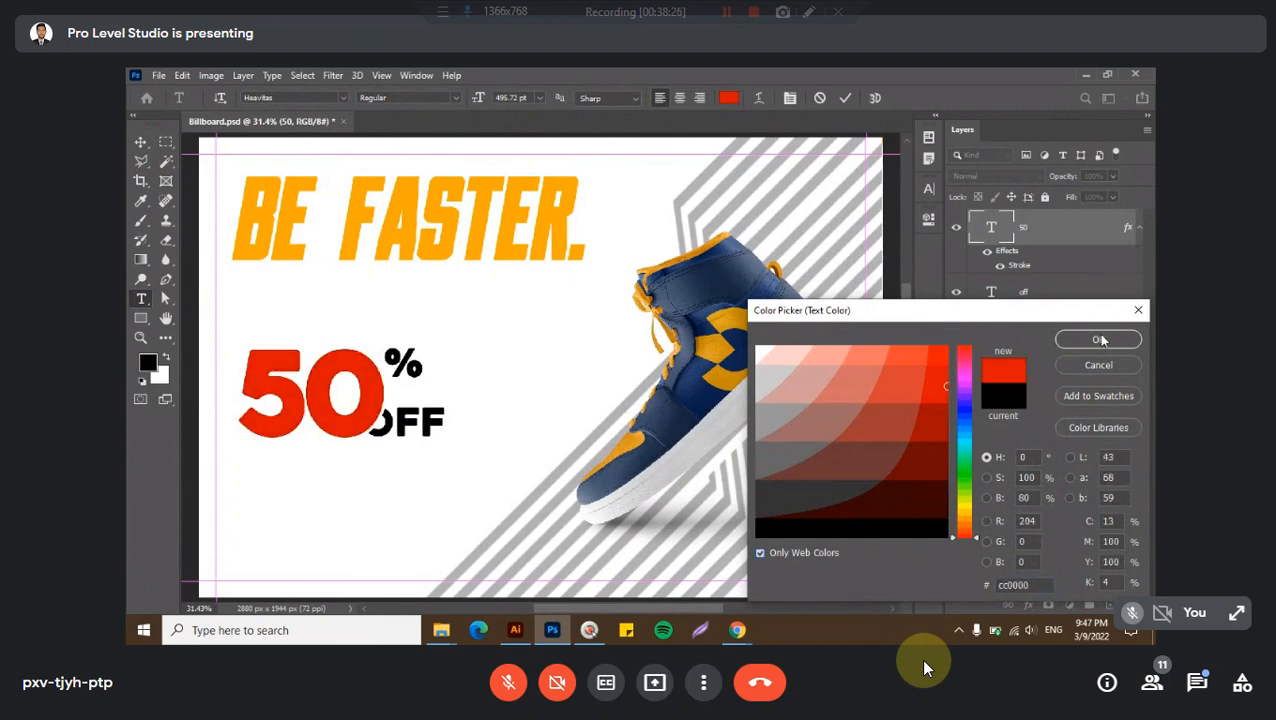
click(751, 273)
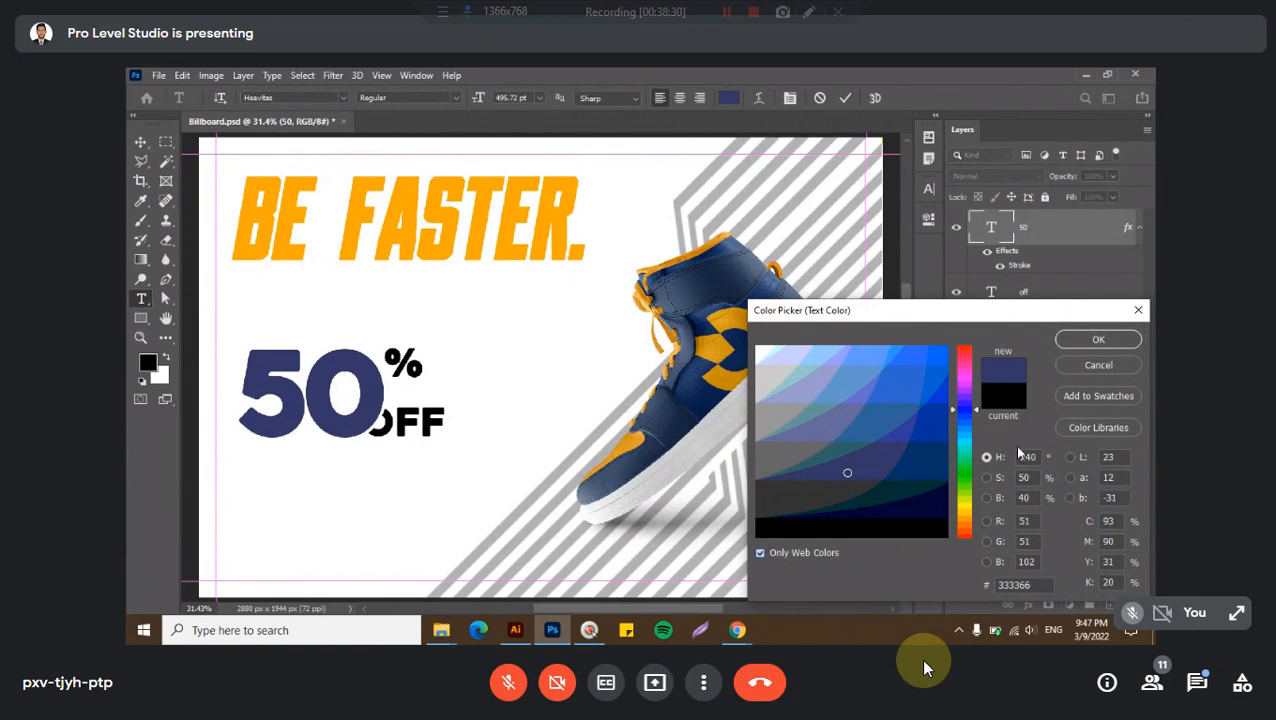
- Set the "50" text color to red #cc0000 and commit the edit
click(966, 347)
click(942, 386)
click(935, 429)
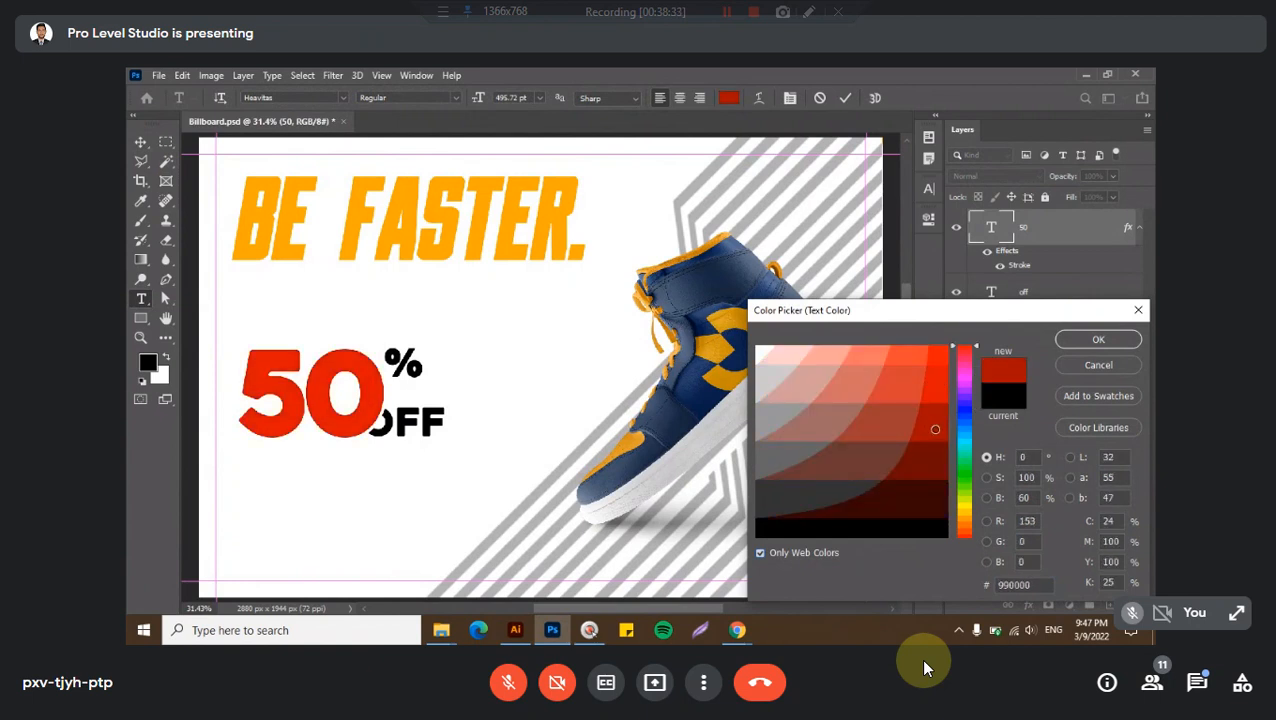
click(936, 401)
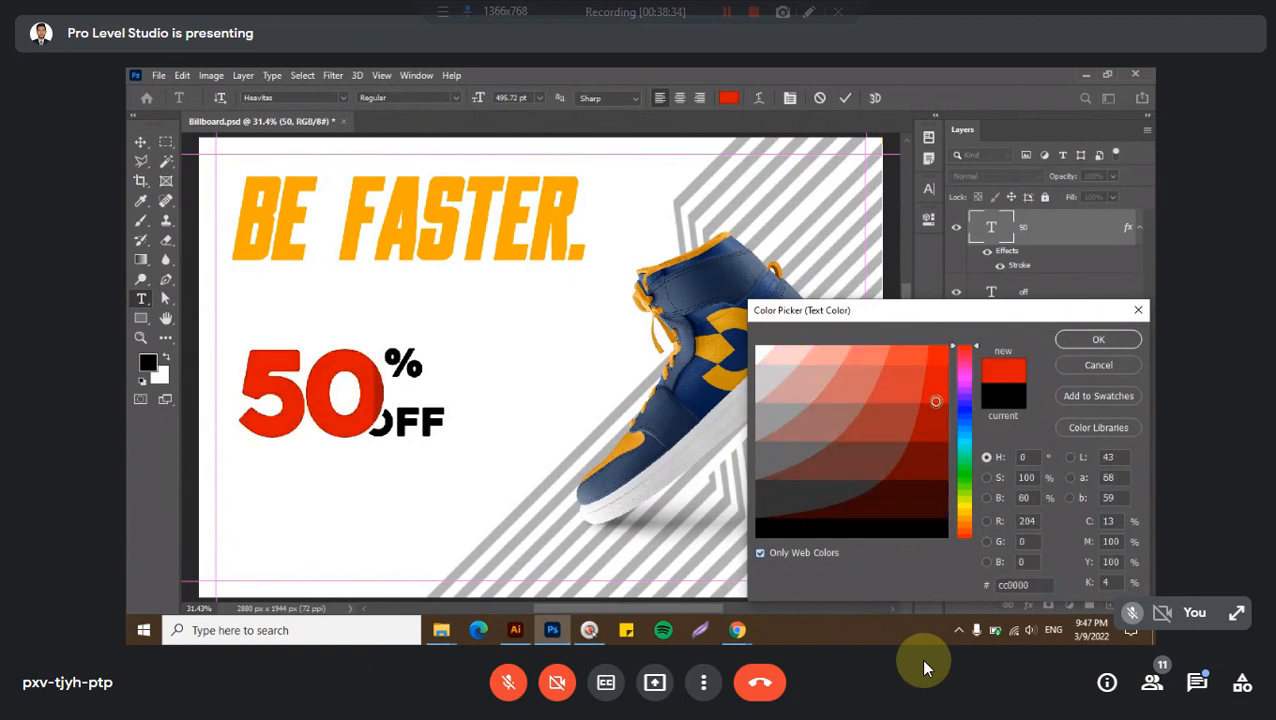
click(1098, 339)
click(845, 97)
key(v)
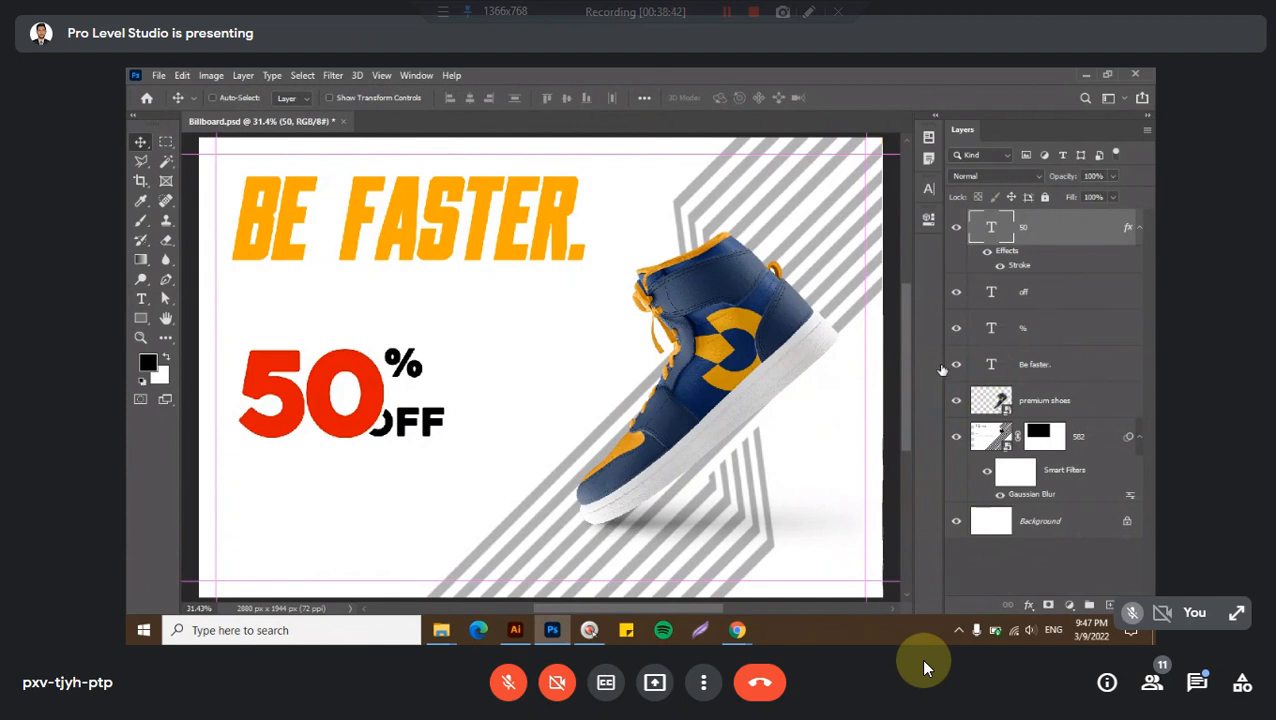
- Select the "50", "off" and "%" layers together, leaving out the headline, and move the discount lettering to the right
click(1040, 365)
shift+click(1041, 236)
drag(390, 373, 392, 374)
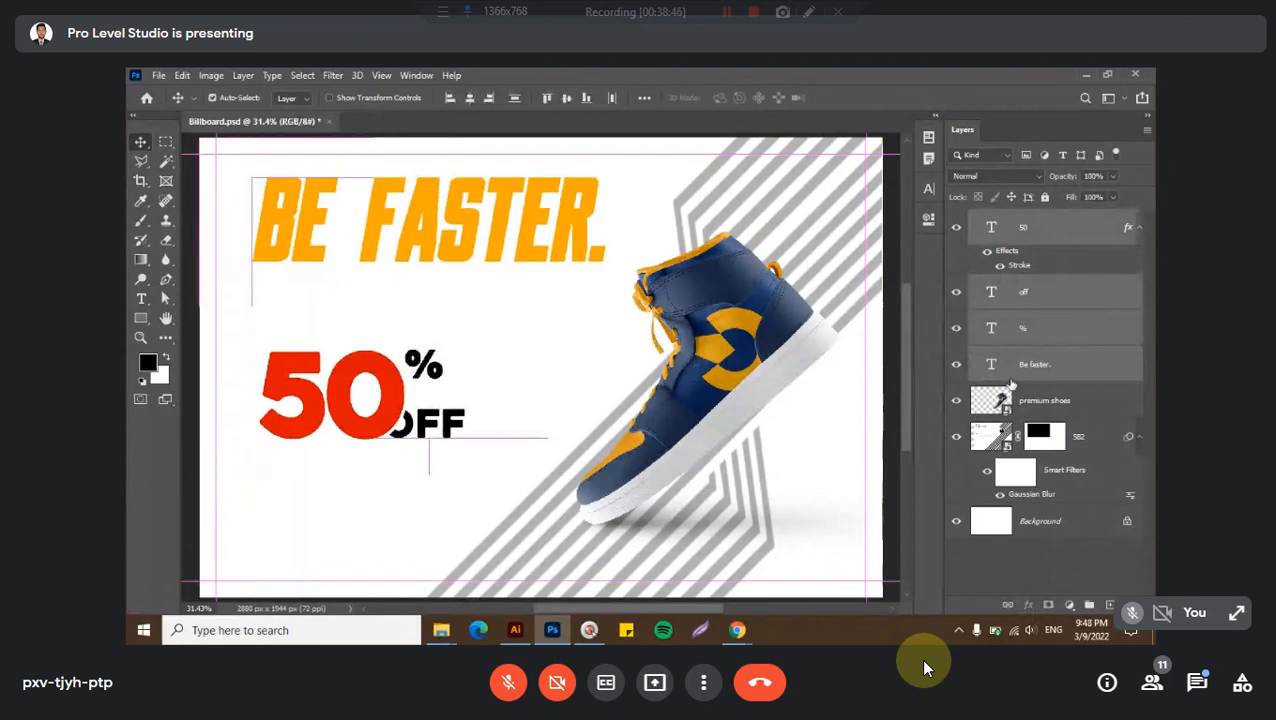
key(ctrl+z)
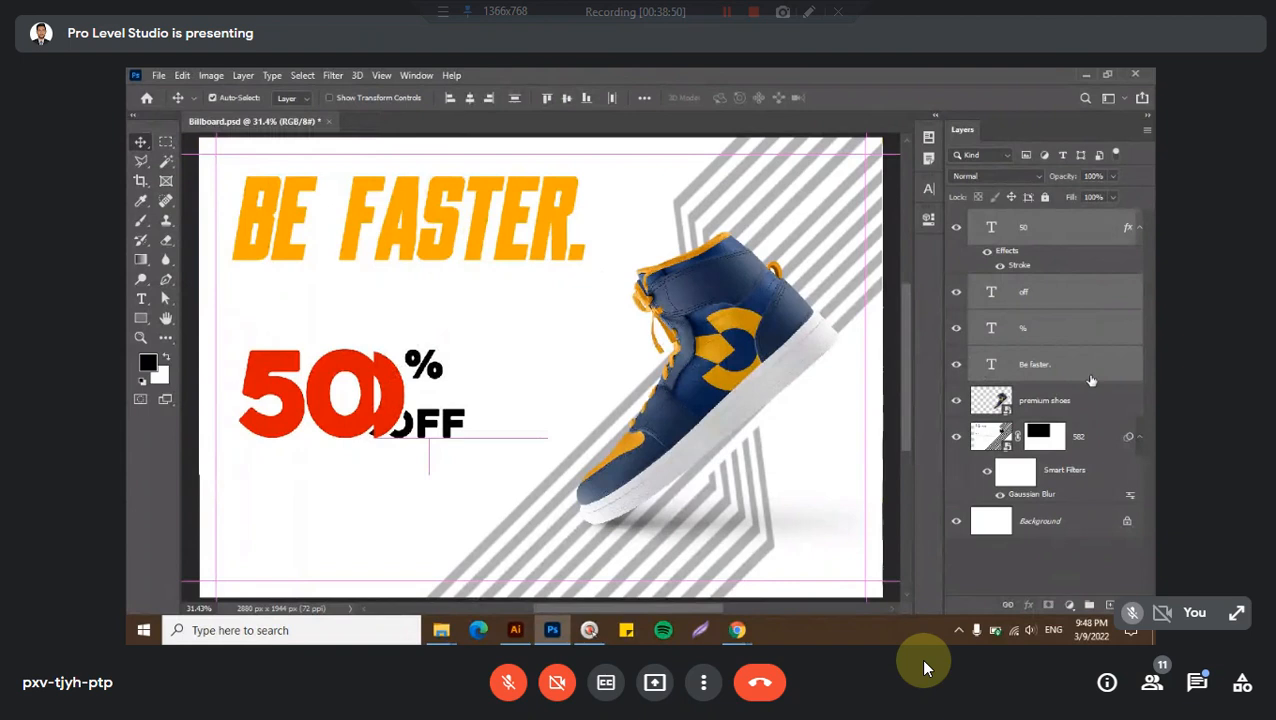
ctrl+click(1091, 370)
drag(398, 423, 432, 424)
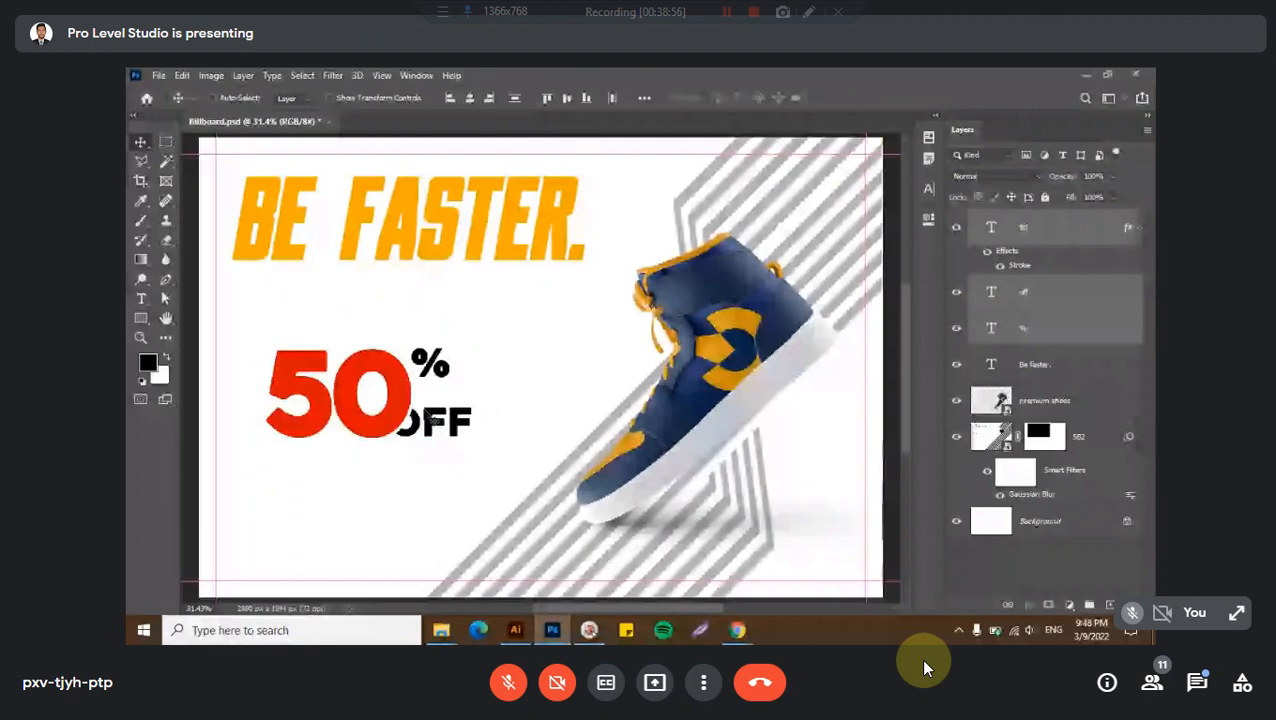
- Draw a rectangle about 962 by 577 px around the discount lettering, above the "50" layer
click(1060, 228)
click(141, 318)
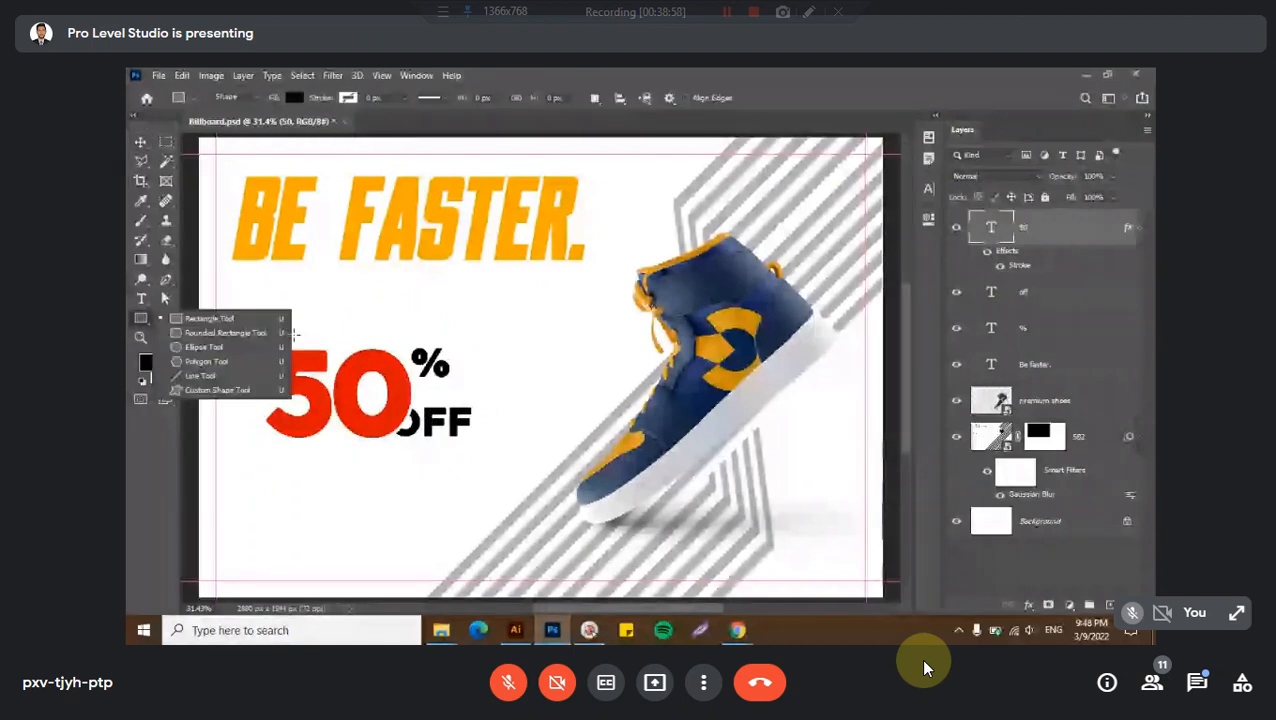
drag(258, 323, 485, 459)
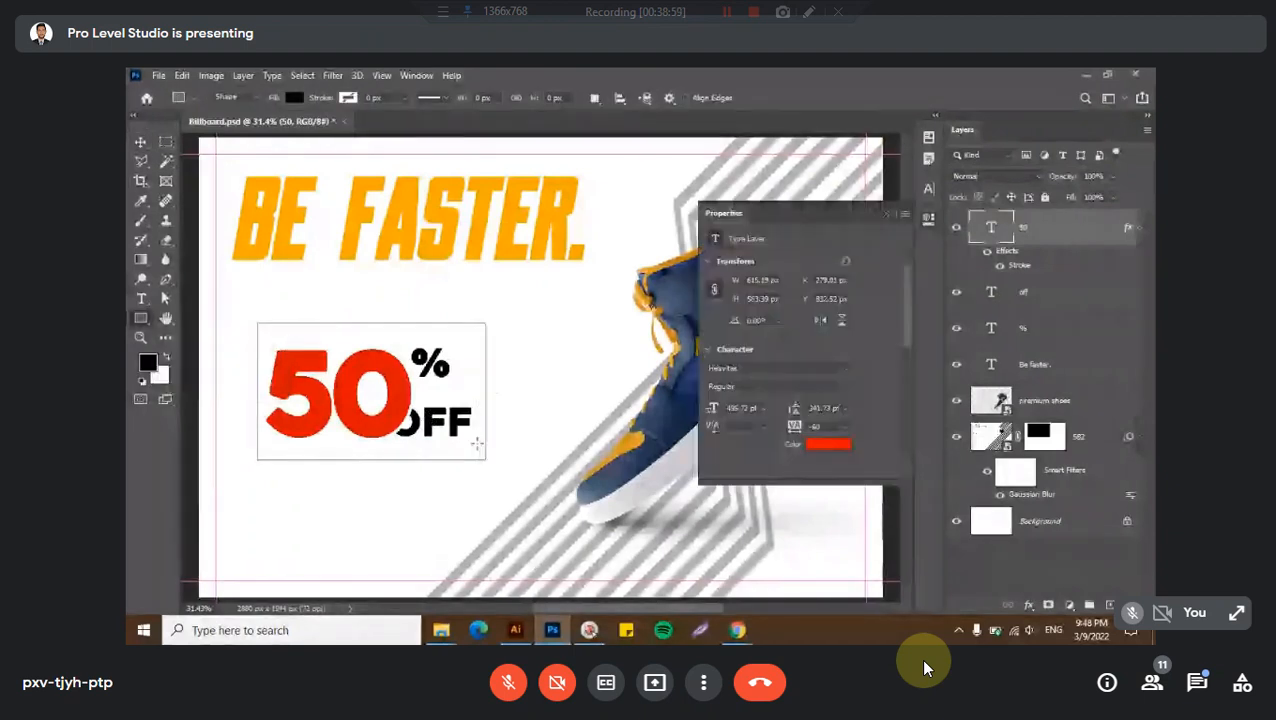
- Remove the rectangle's fill and give it a black stroke of 10 px
click(294, 97)
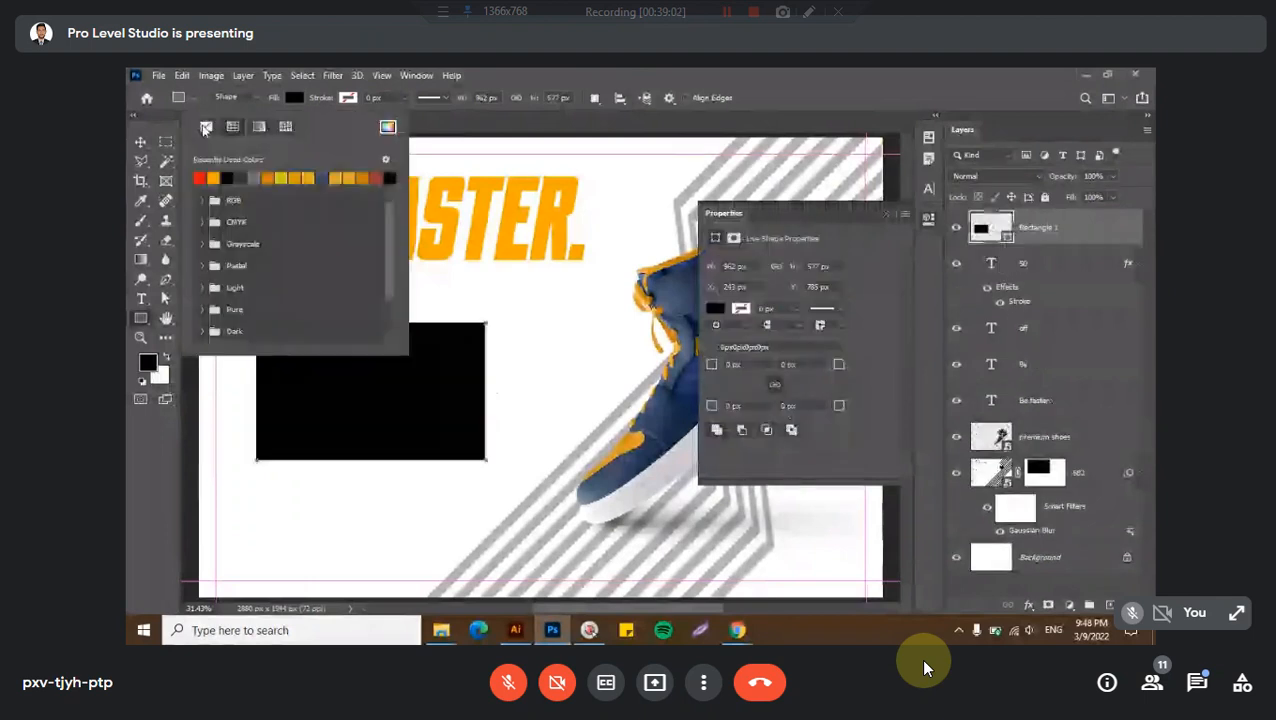
click(205, 127)
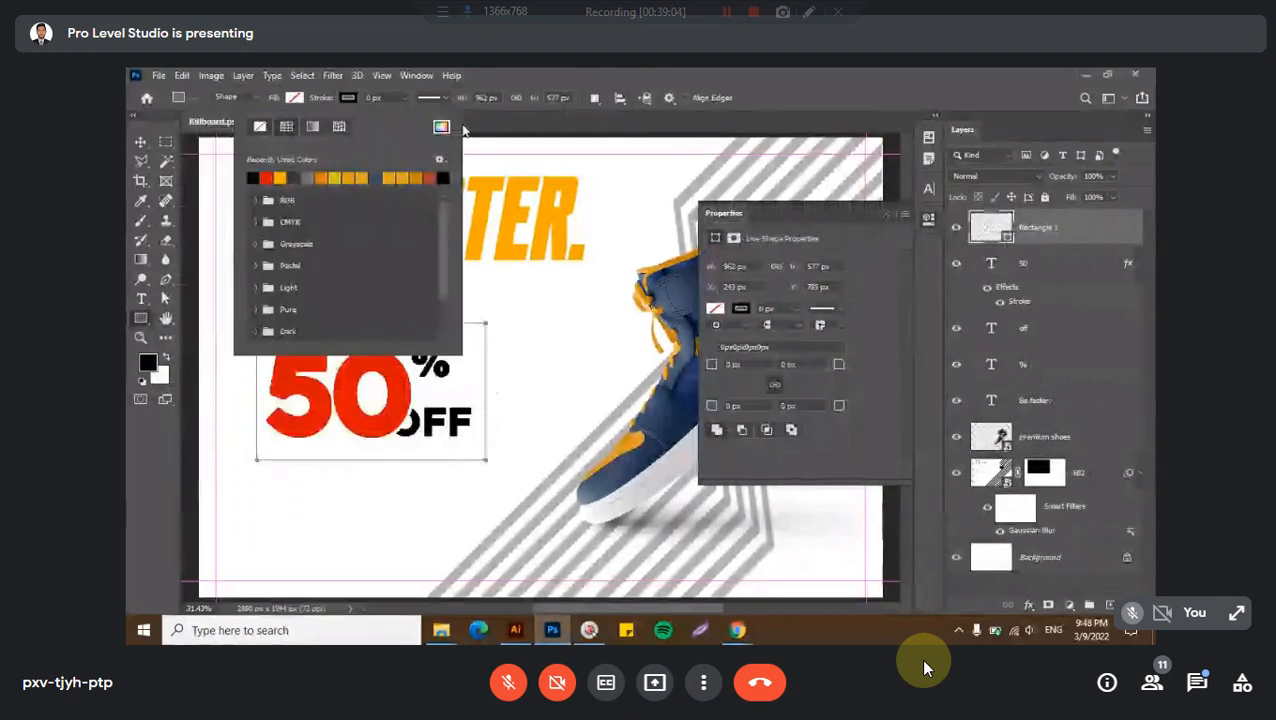
drag(323, 103, 338, 103)
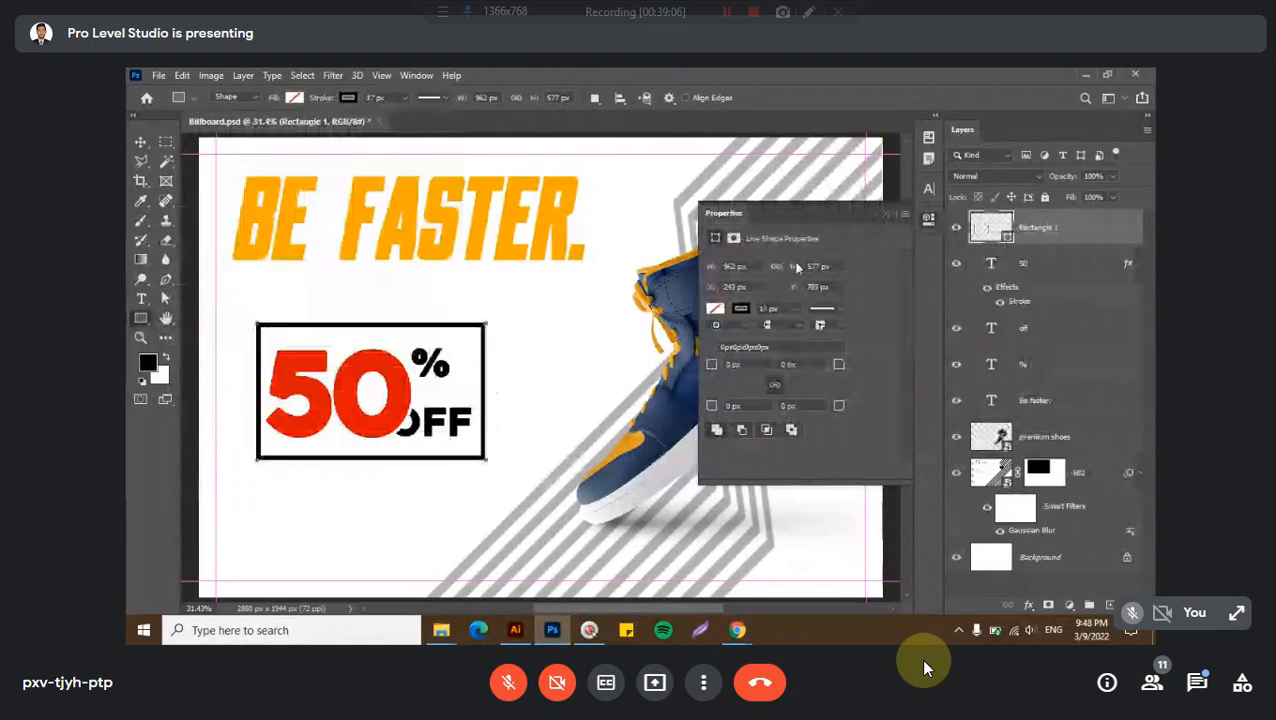
click(926, 222)
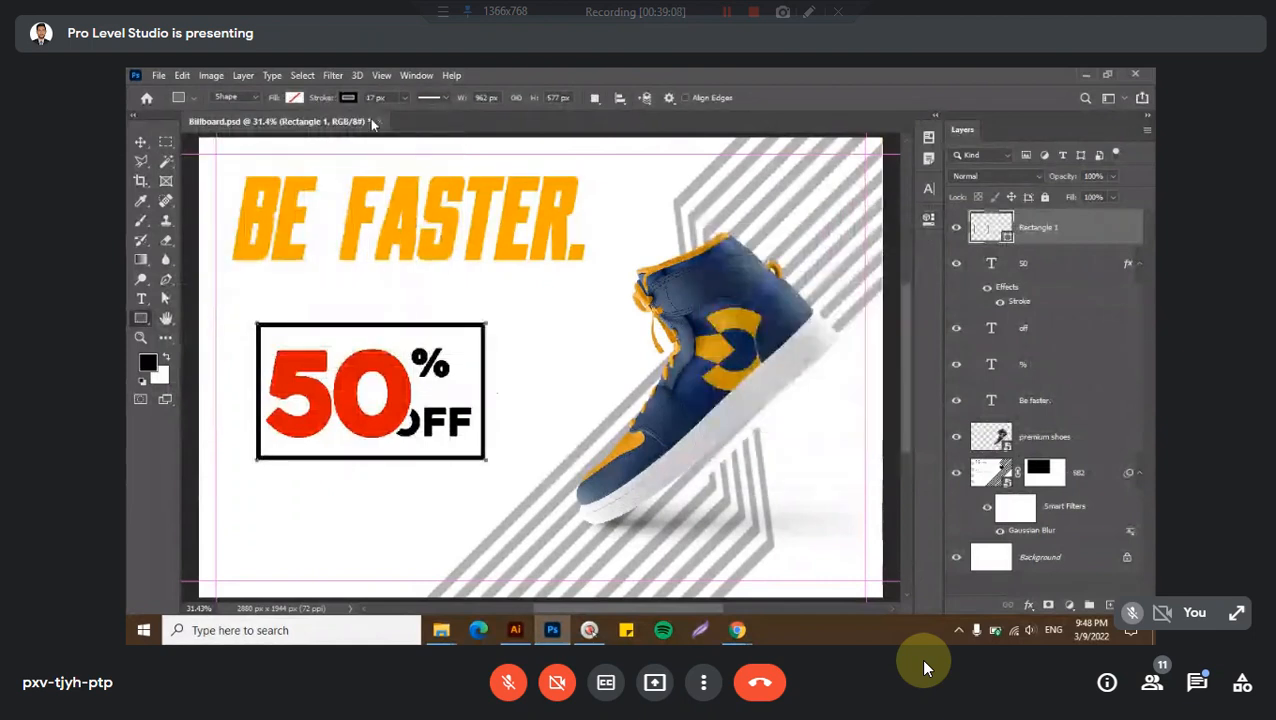
drag(389, 98, 321, 107)
text(30)
key(Return)
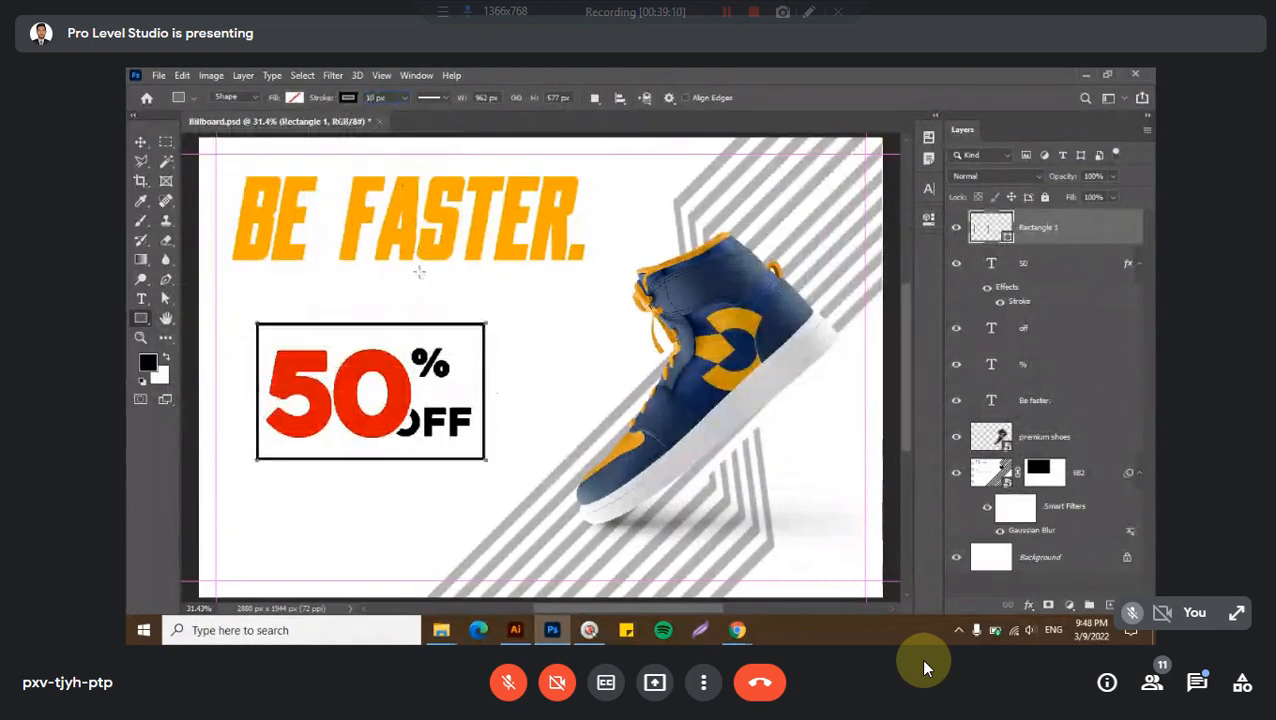
- Nudge the rectangle slightly left and center the "50", "off" and "%" lettering horizontally within it by means of a temporary group
key(v)
drag(427, 319, 425, 320)
click(1038, 265)
shift+click(1040, 377)
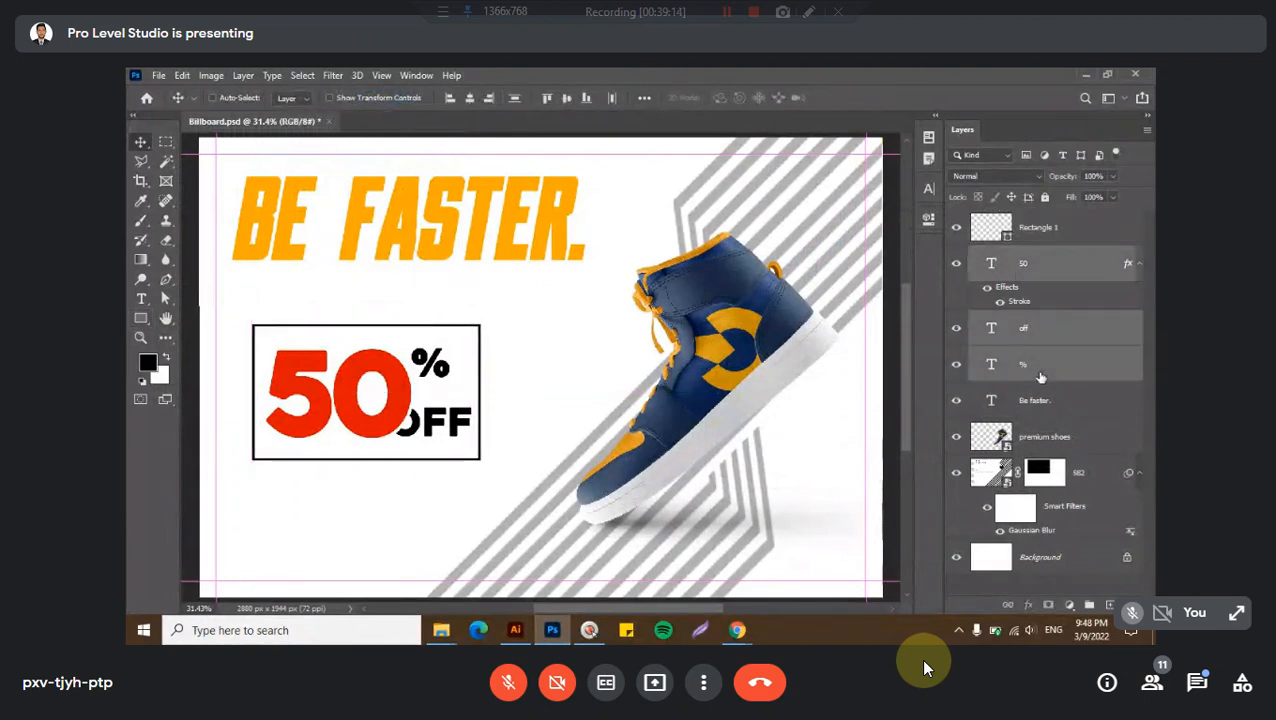
key(ctrl+g)
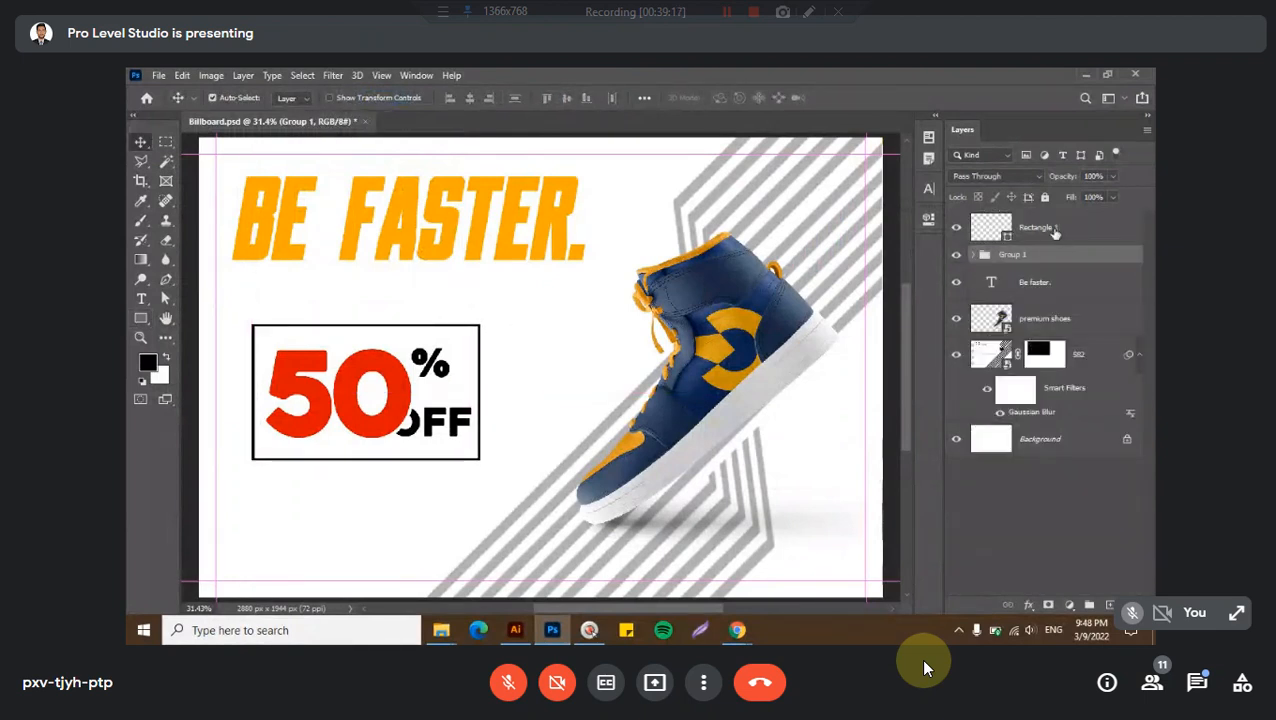
shift+click(1050, 230)
click(471, 100)
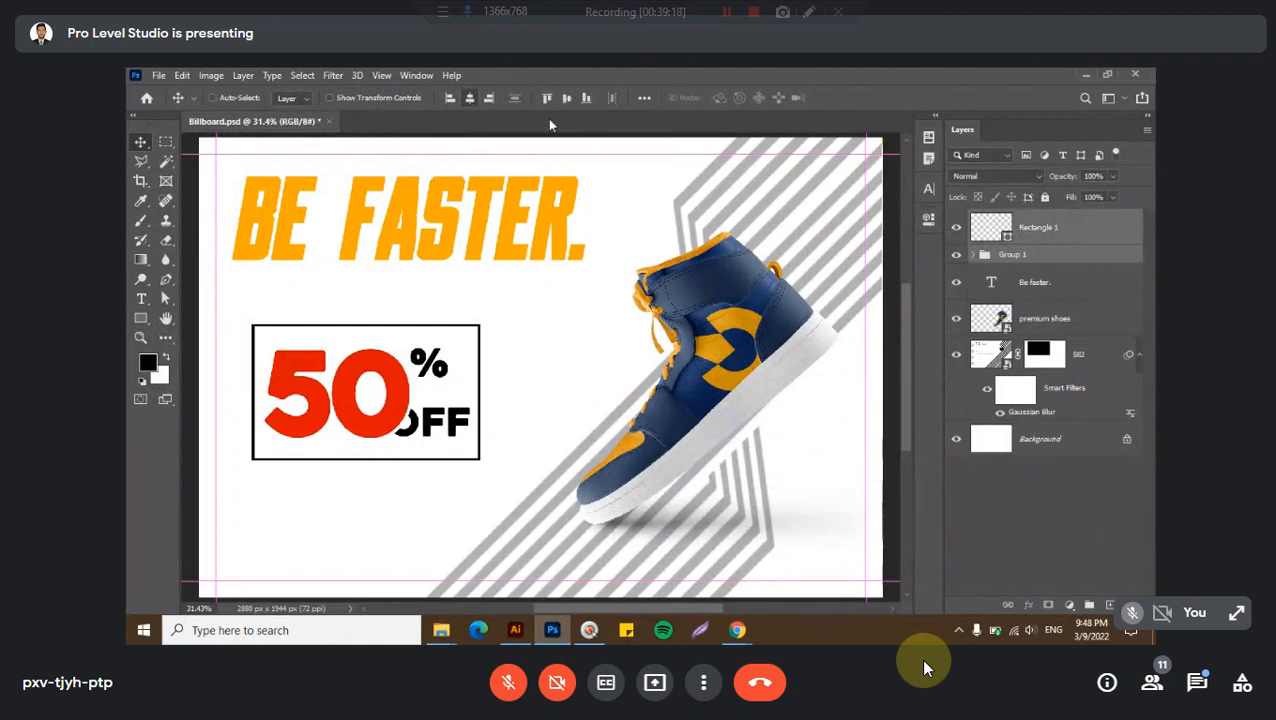
click(1015, 255)
key(ctrl+shift+g)
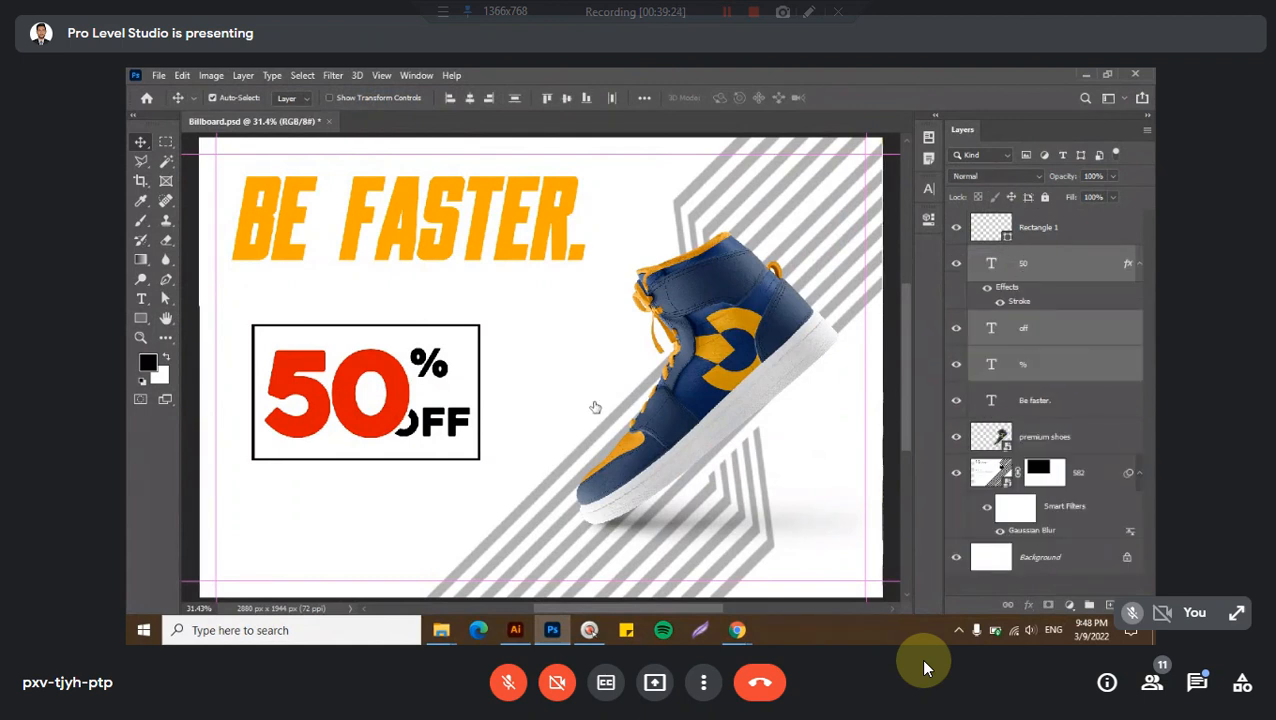
- Change the rectangle's stroke style from solid to the dotted line preset
click(1038, 230)
key(u)
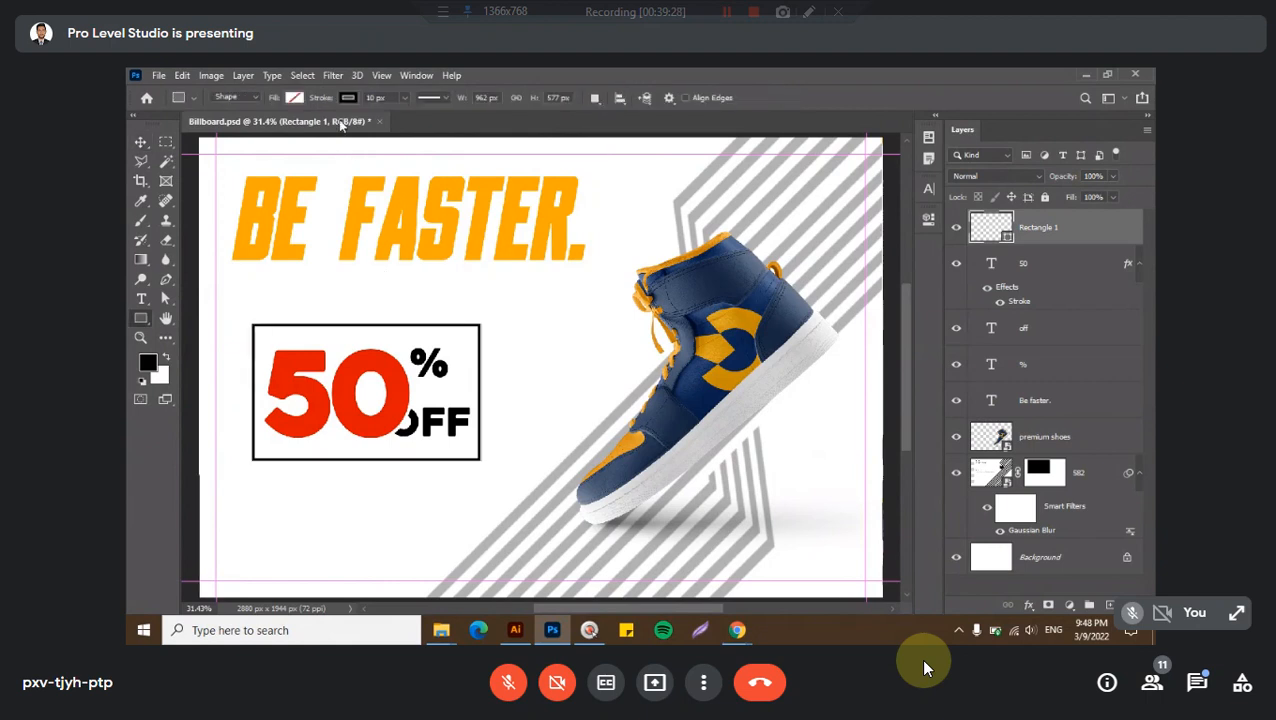
click(428, 98)
click(427, 168)
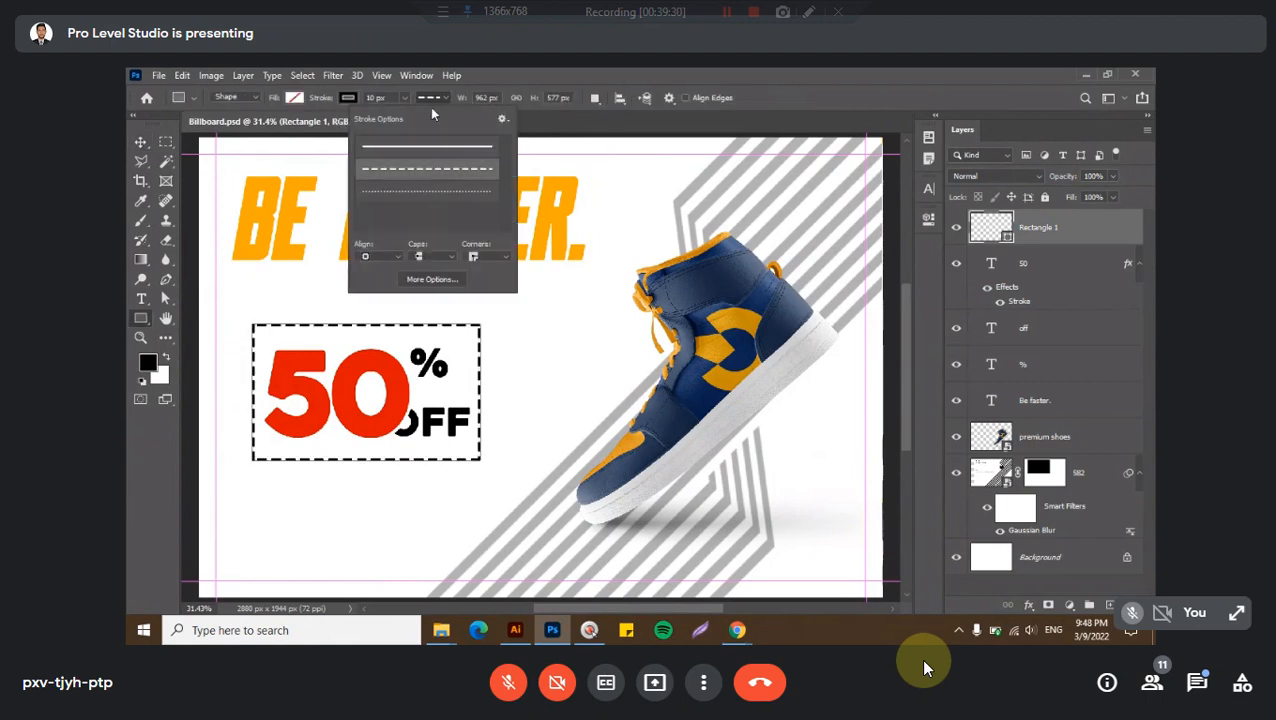
click(454, 190)
key(v)
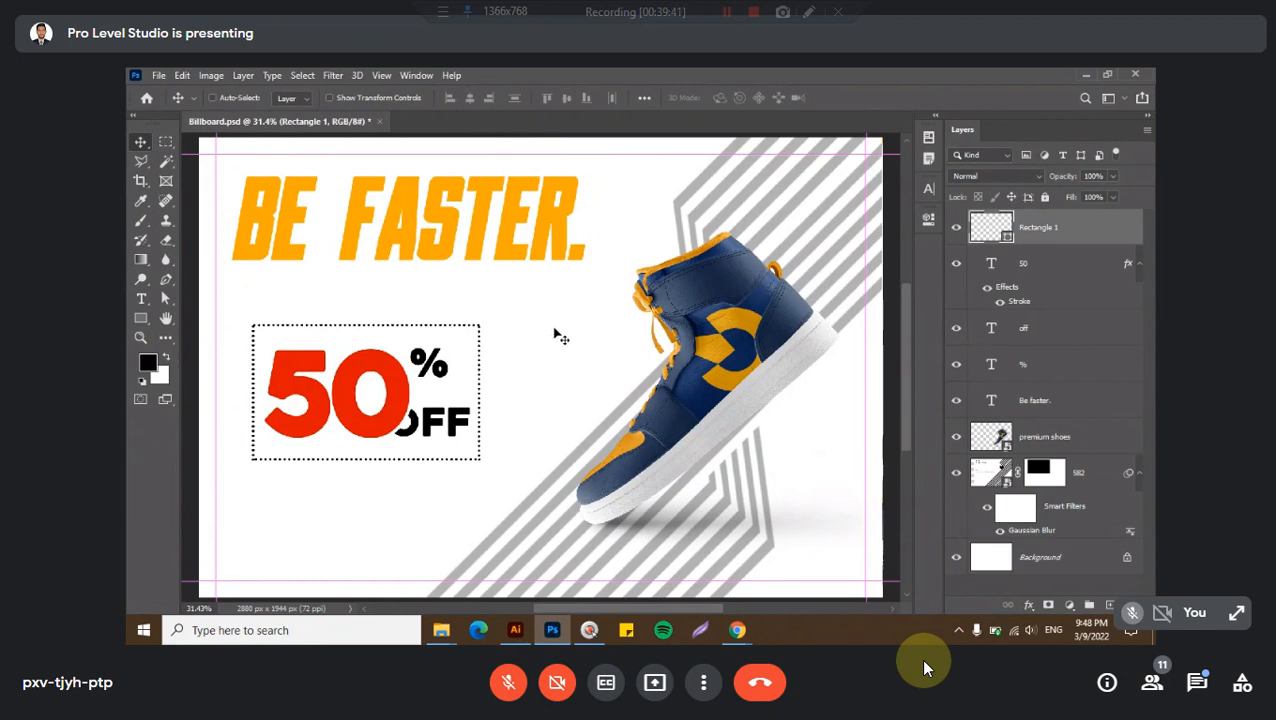
- Group the rectangle with the "50", "off" and "%" layers and name the group "50% off"
shift+click(1028, 366)
key(ctrl+g)
double_click(1013, 218)
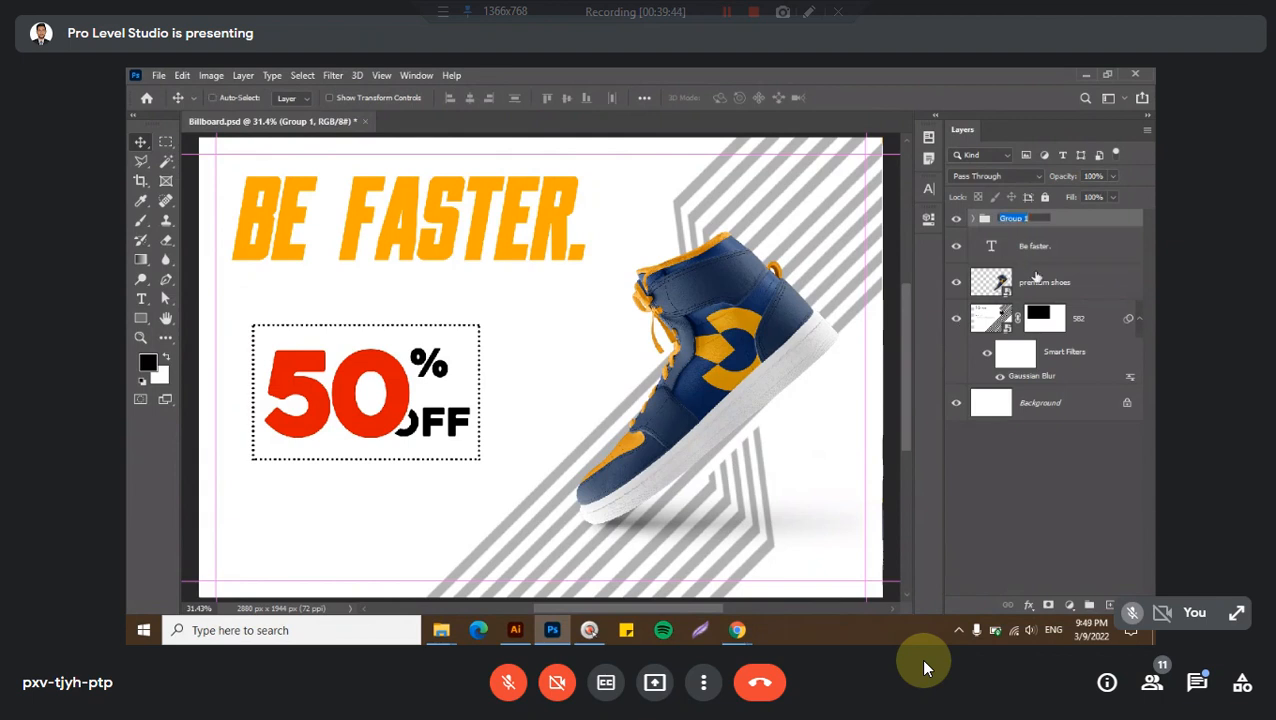
text(50% off)
key(Return)
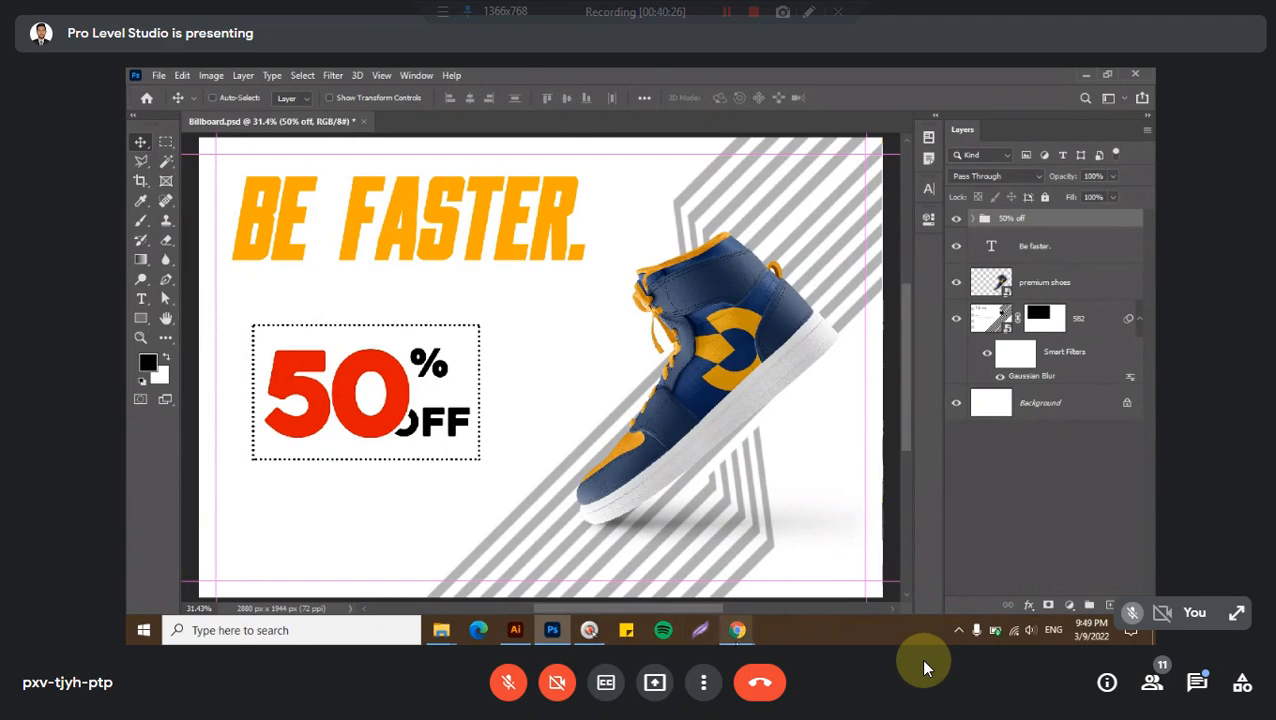
- Switch to Chrome and search Google Images for "lines background" in a new tab
mouse_move(737, 630)
click(650, 580)
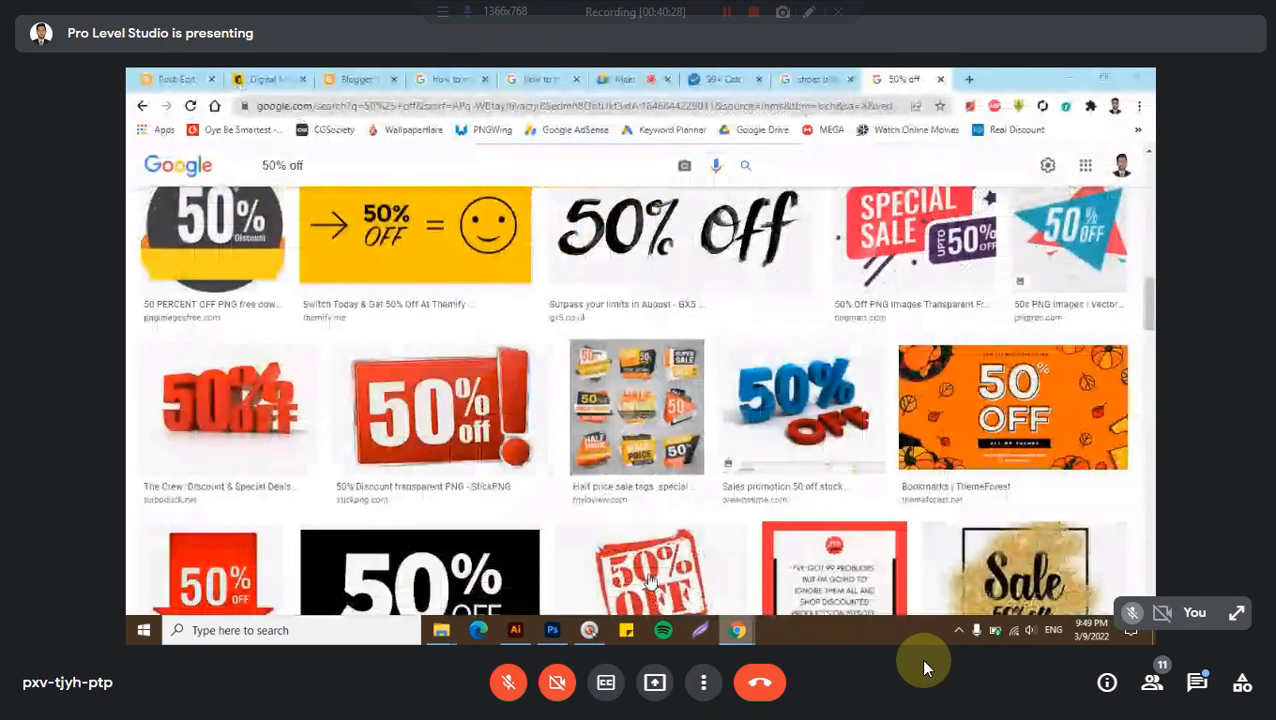
key(ctrl+t)
text(lines background)
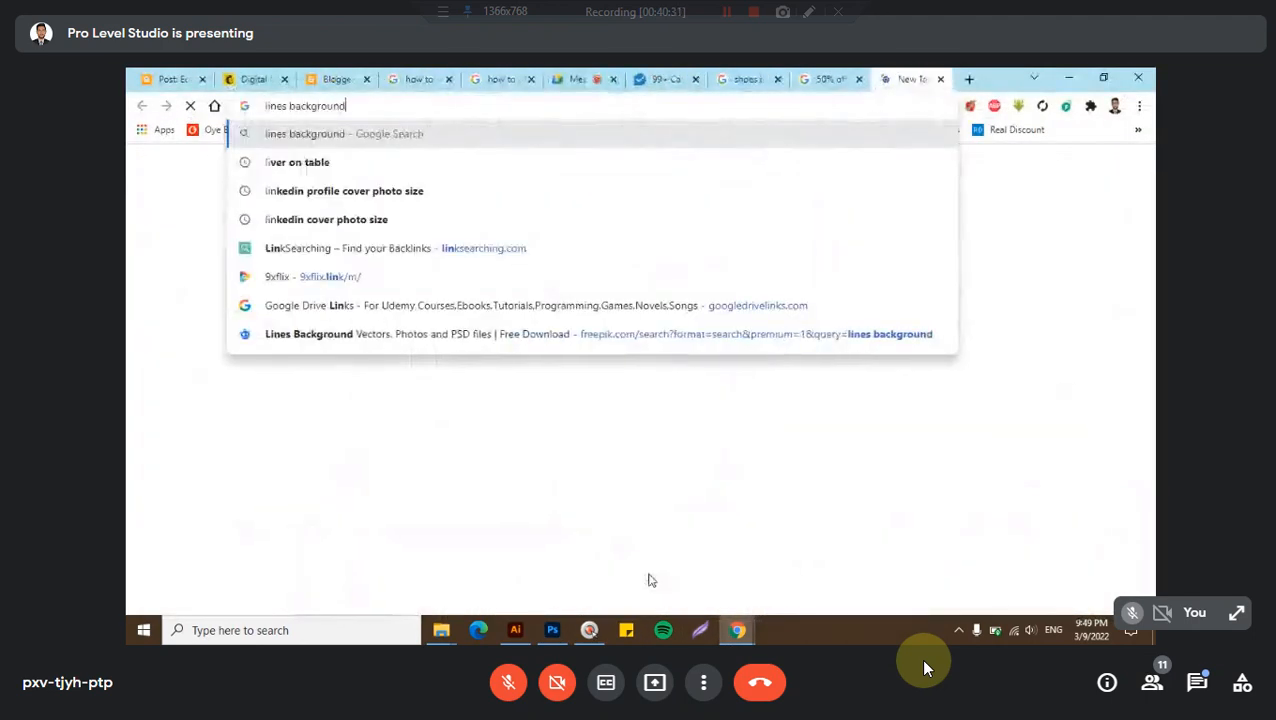
key(Return)
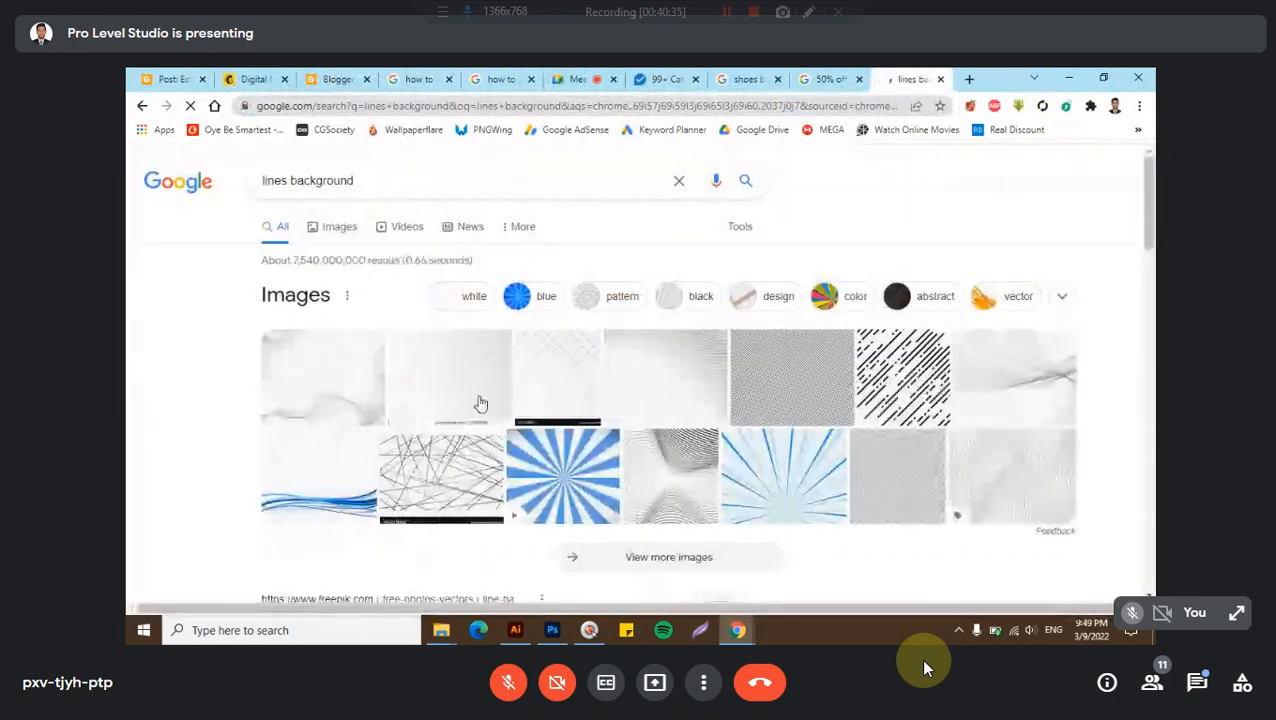
click(345, 228)
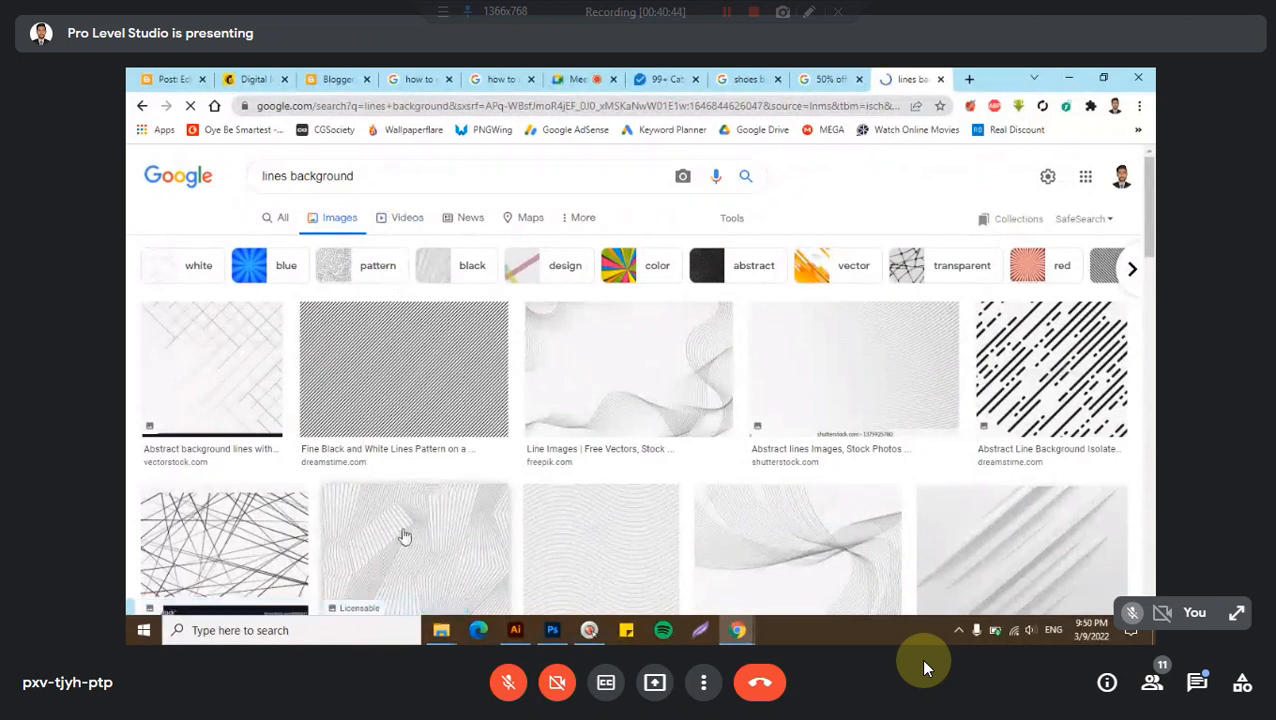
- Return to Photoshop and duplicate the "50% off" group
click(551, 632)
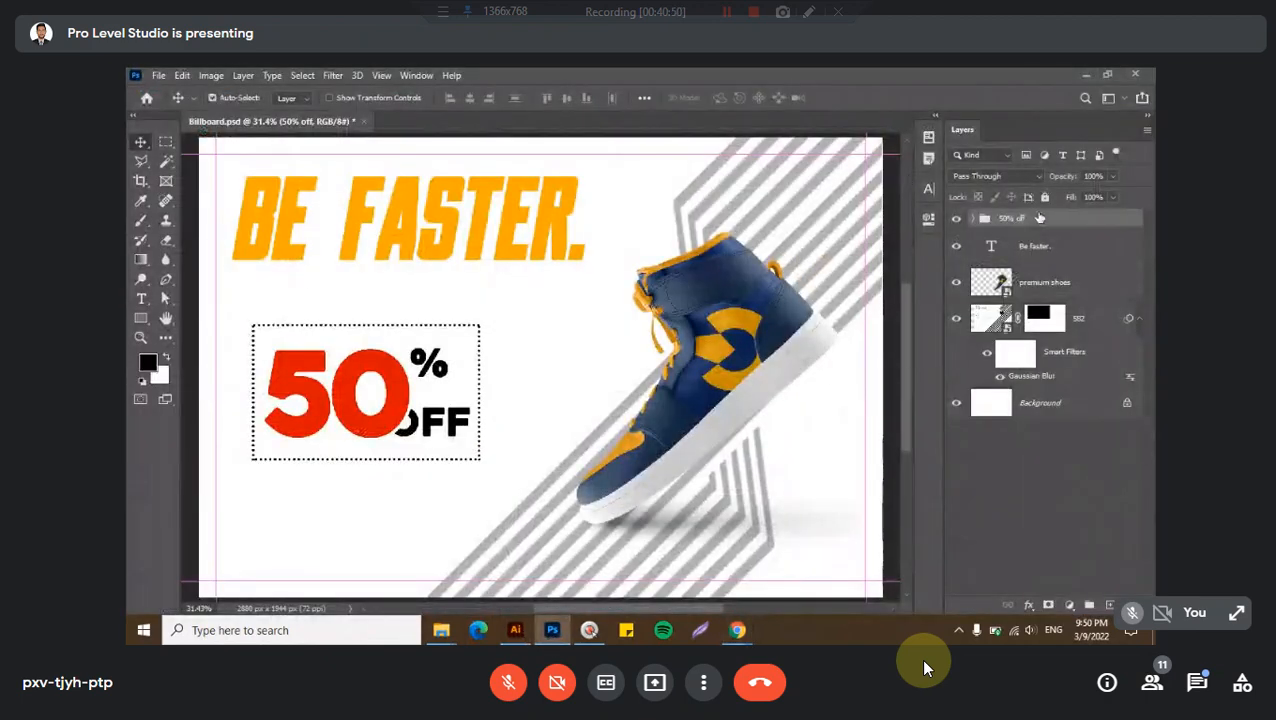
key(ctrl+j)
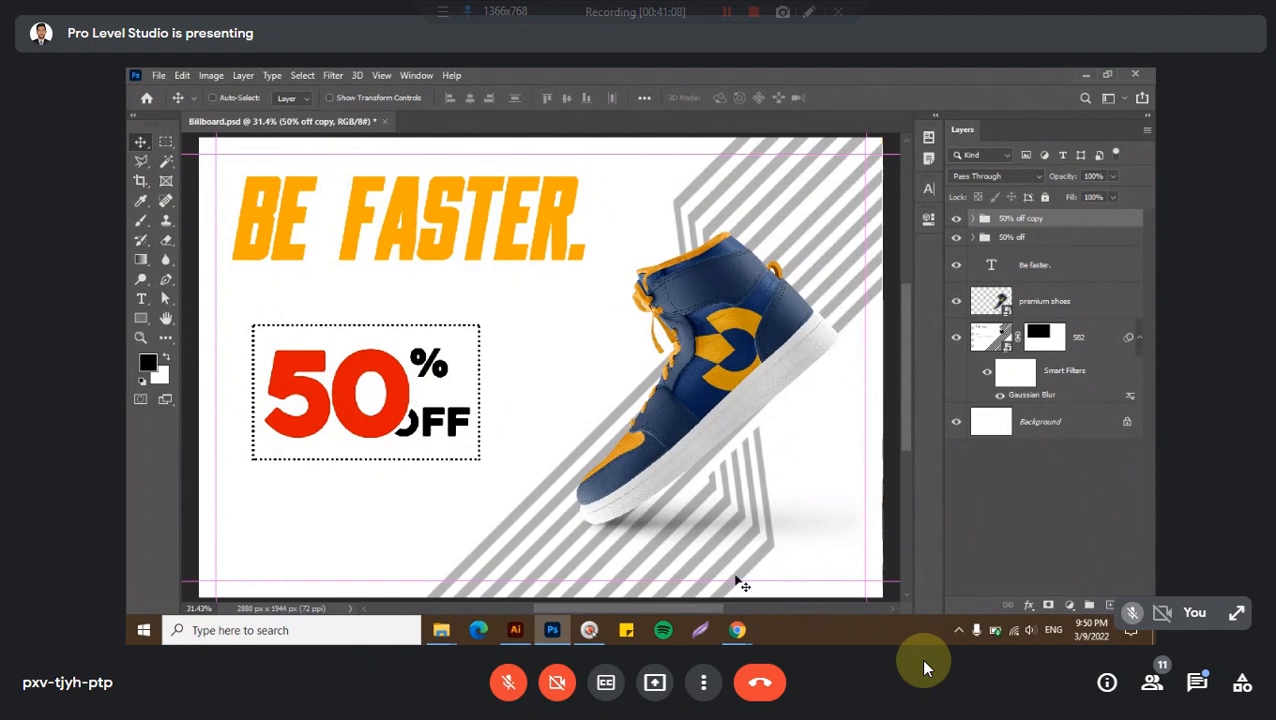
mouse_move(737, 630)
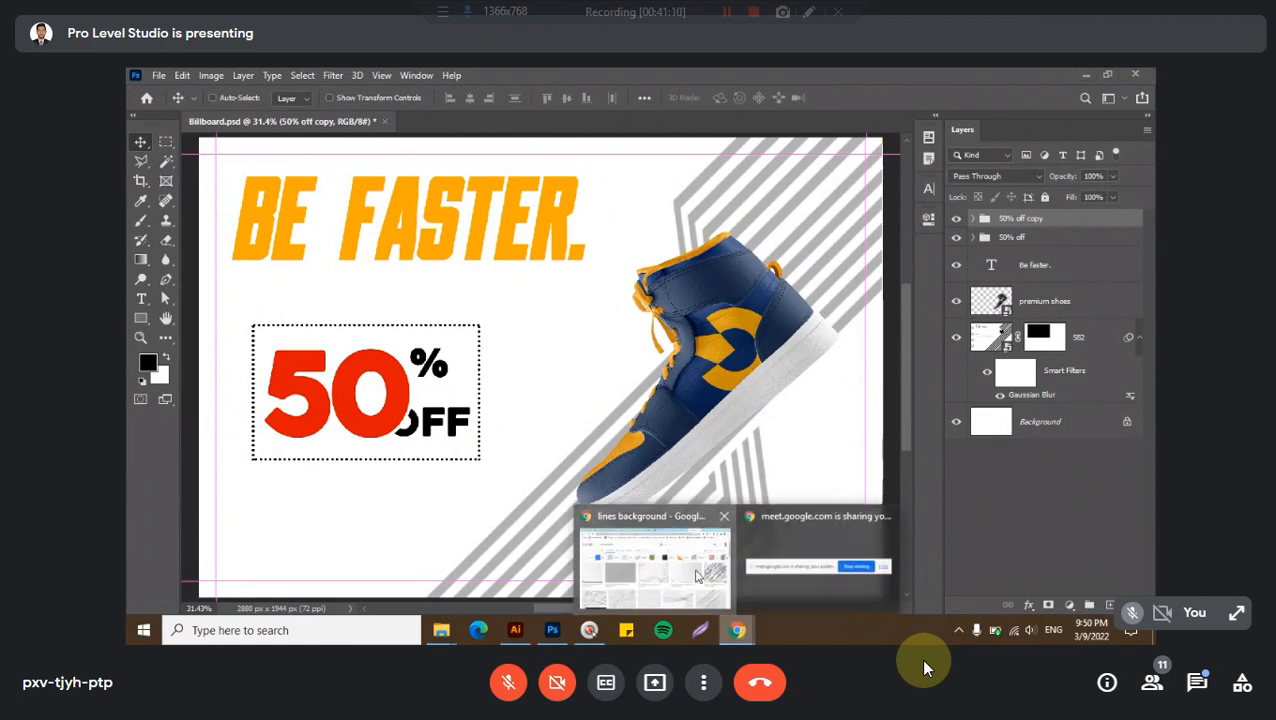
click(697, 572)
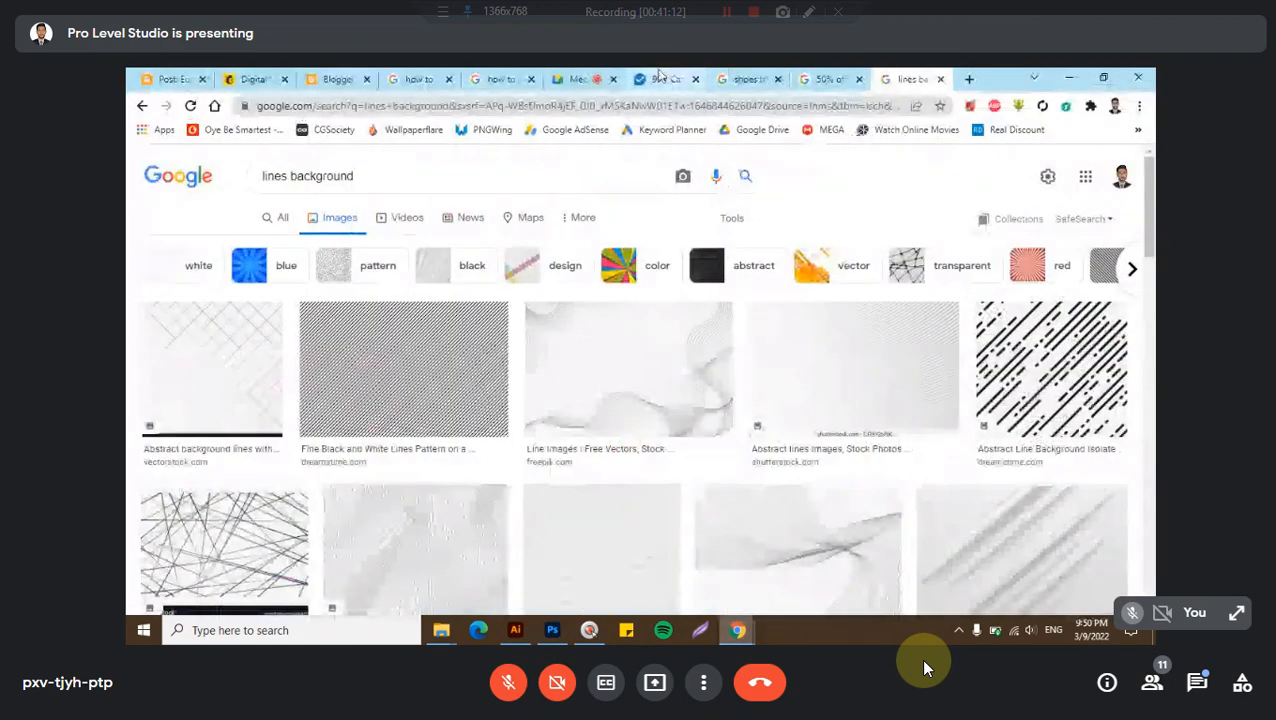
click(580, 77)
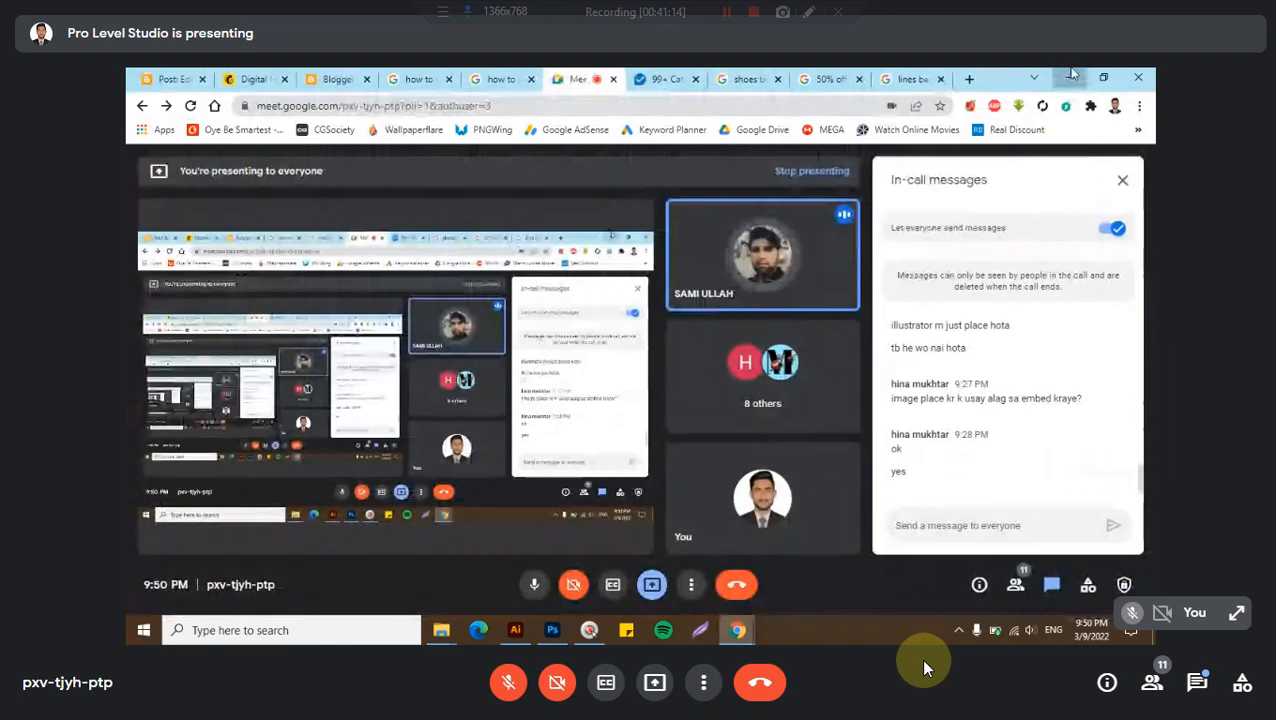
click(1069, 76)
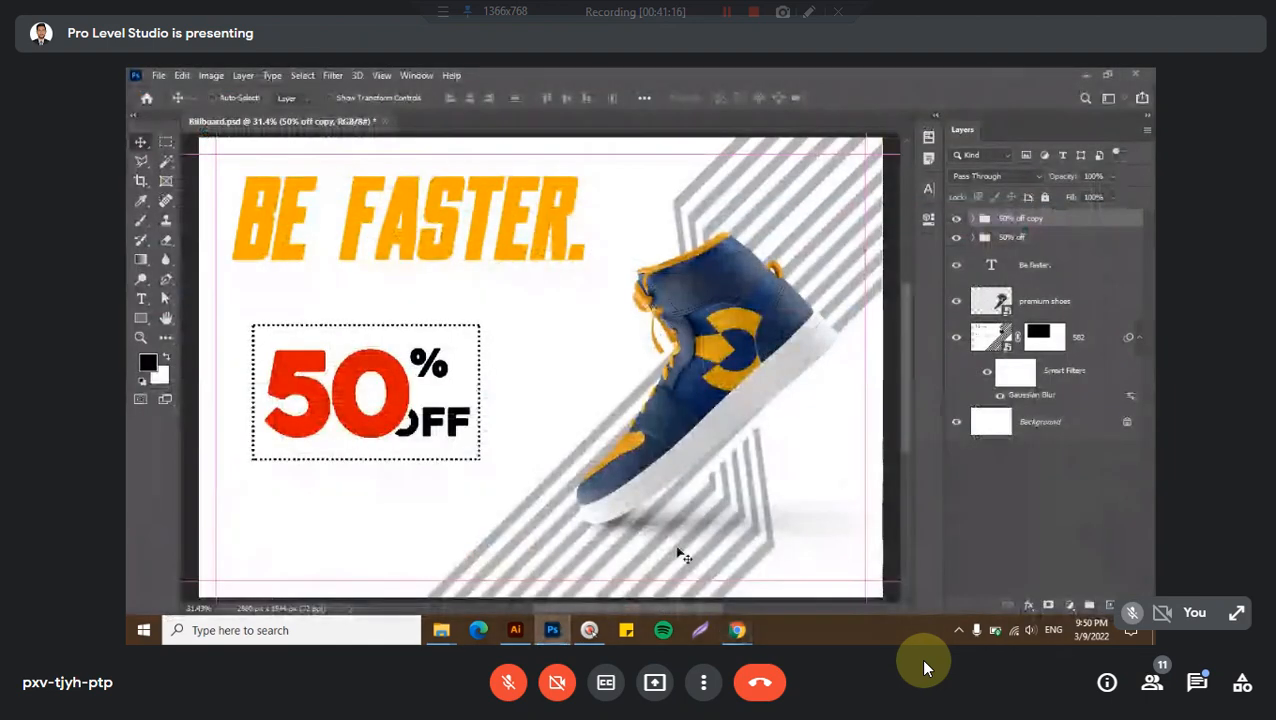
right_click(671, 483)
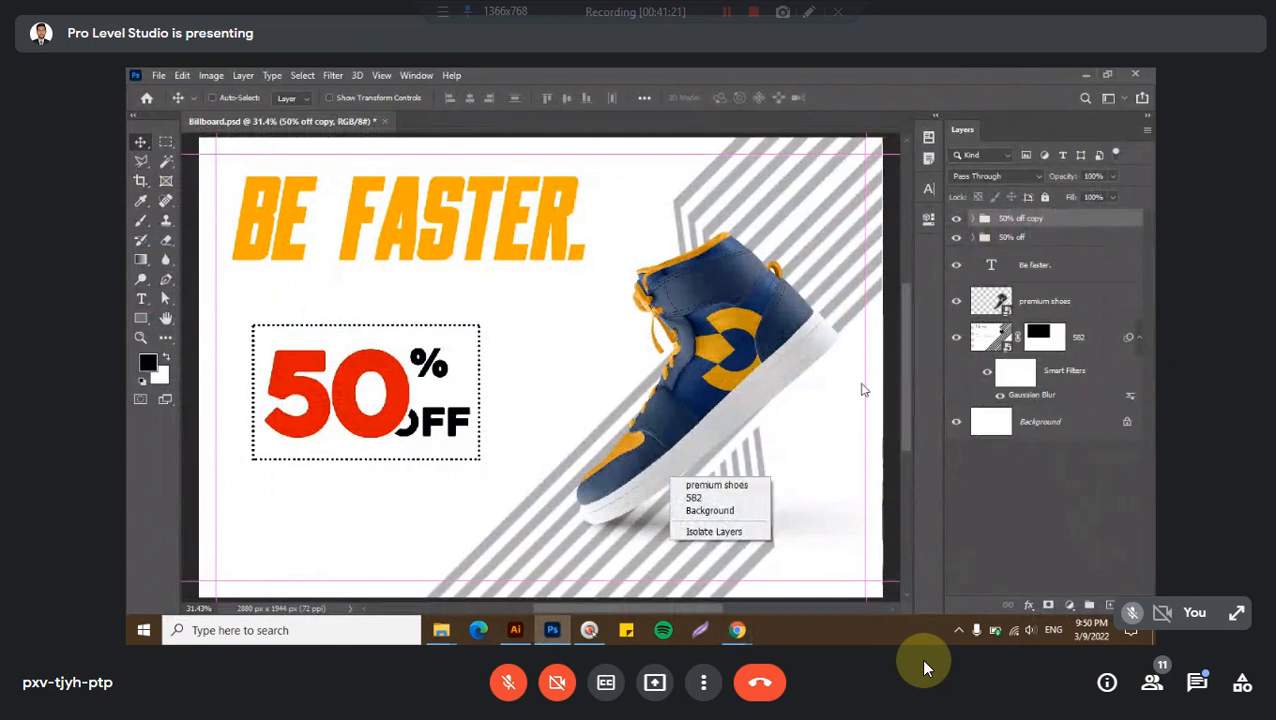
click(1072, 226)
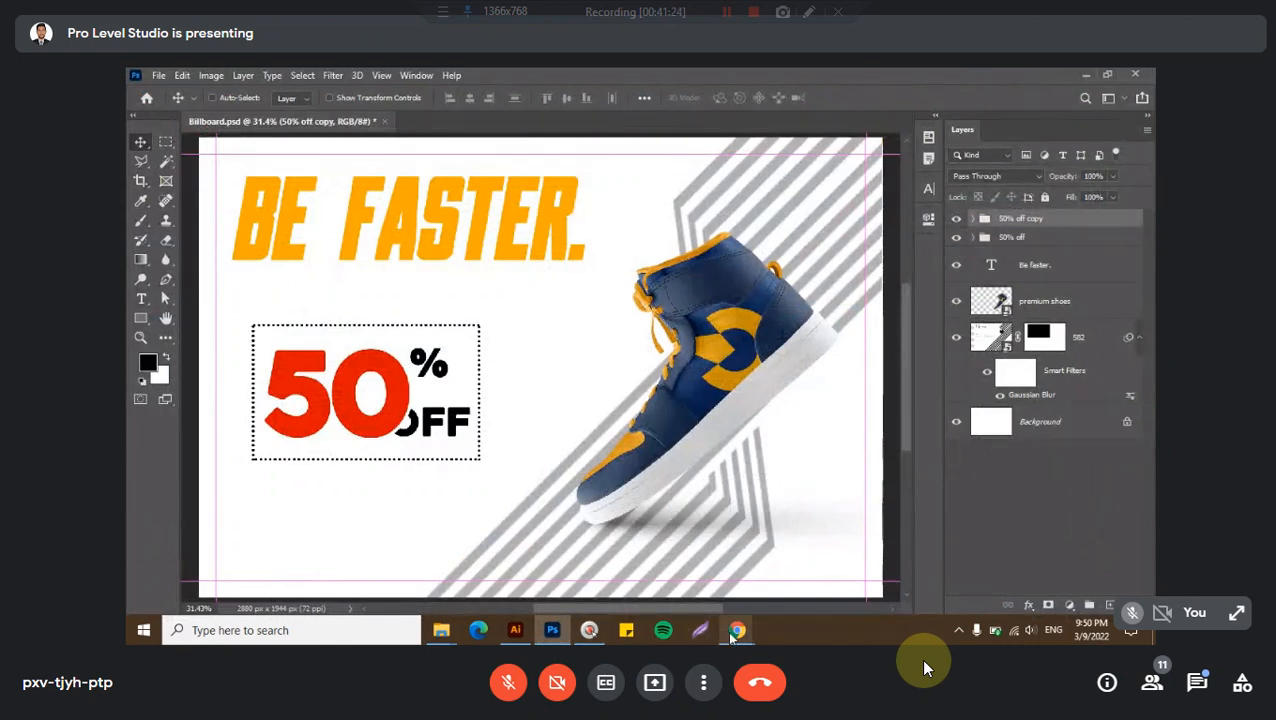
mouse_move(735, 633)
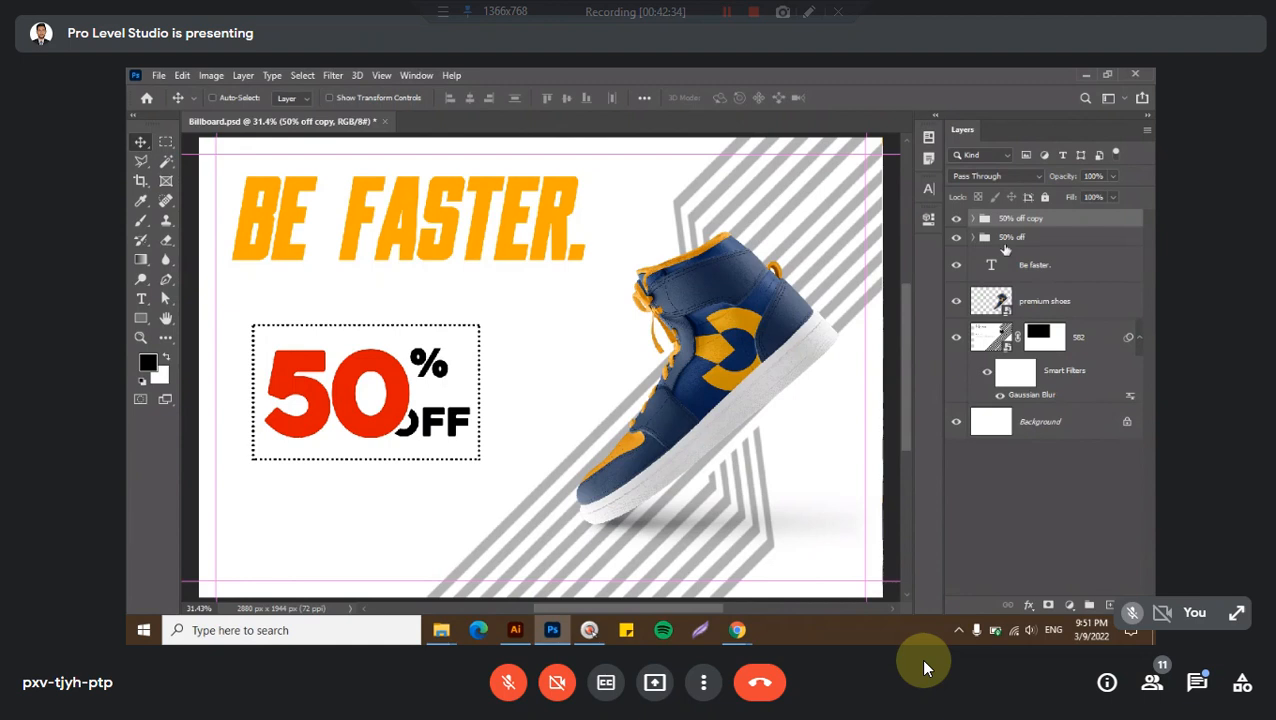
click(956, 218)
click(956, 237)
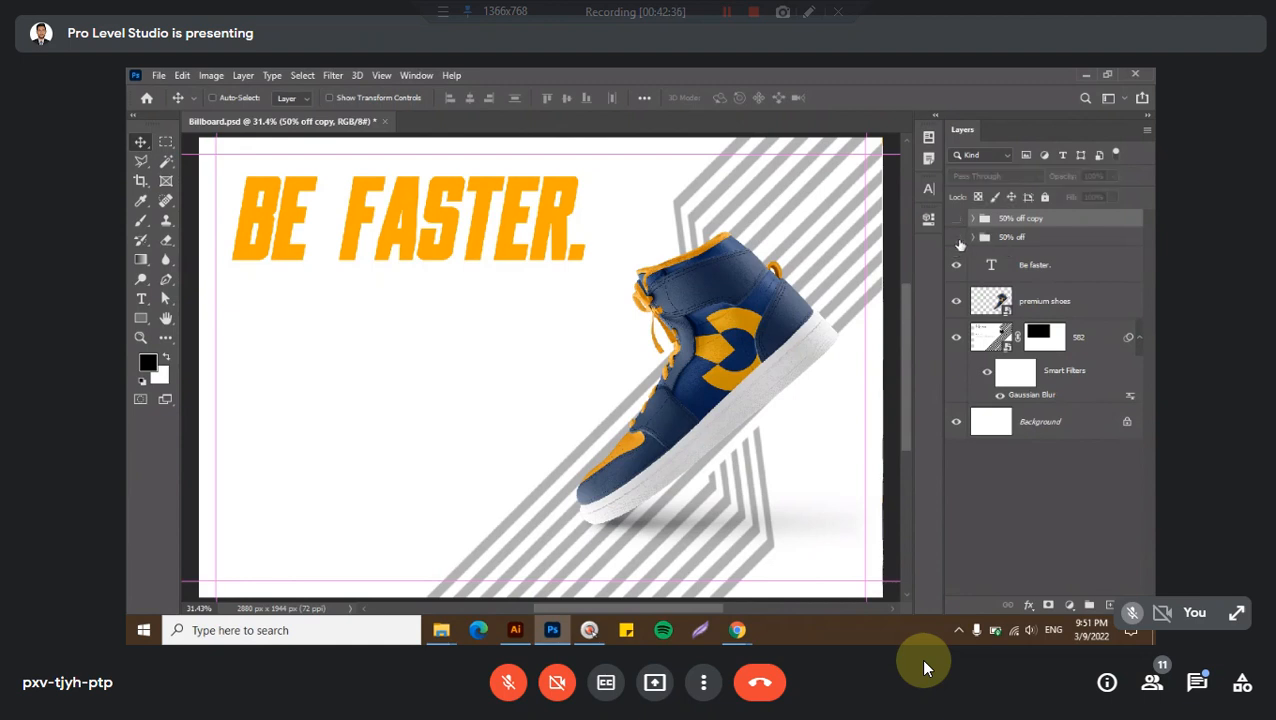
click(956, 237)
click(956, 218)
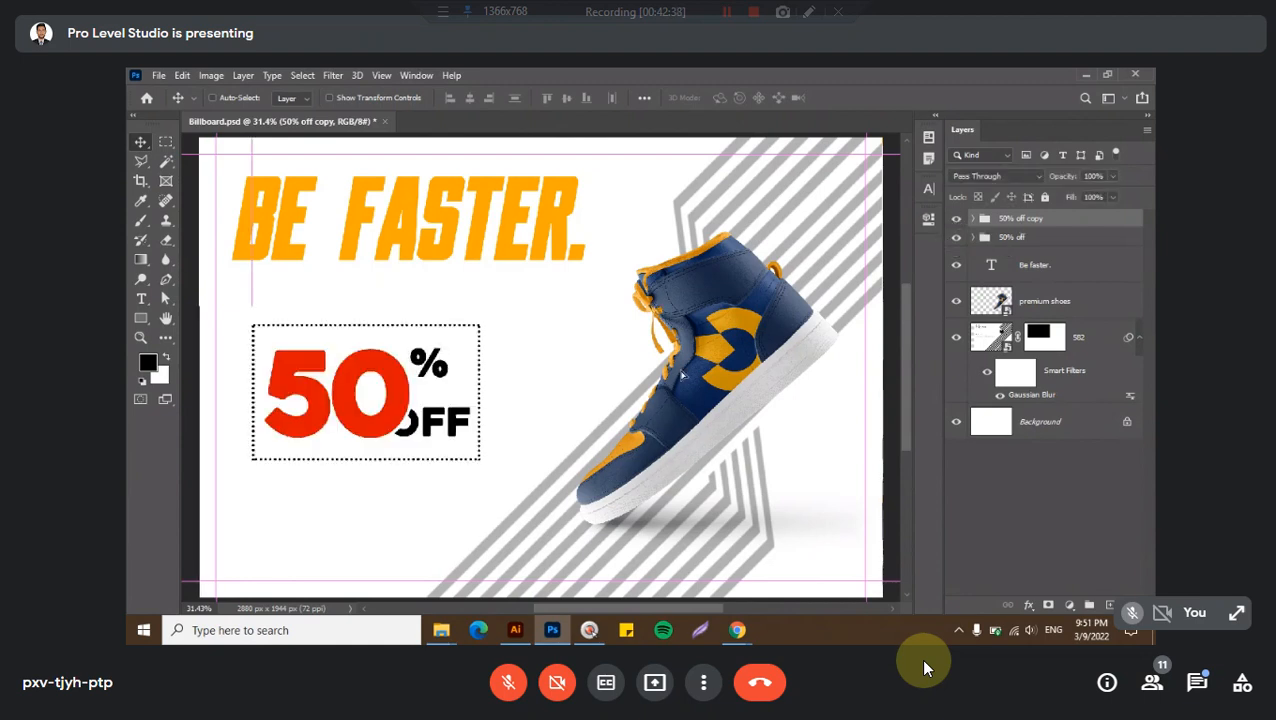
- Hide the original "50% off" group and move the duplicate into the open area below the headline, beside the shoe
drag(661, 313, 775, 388)
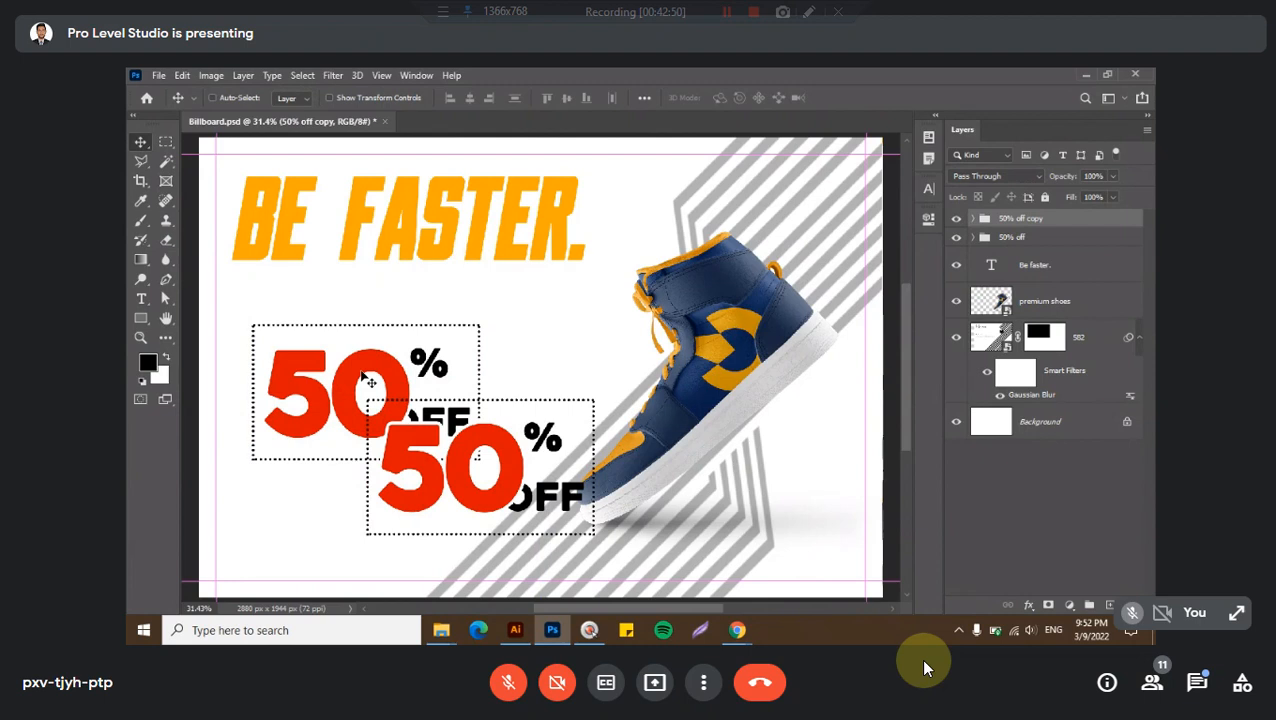
click(957, 238)
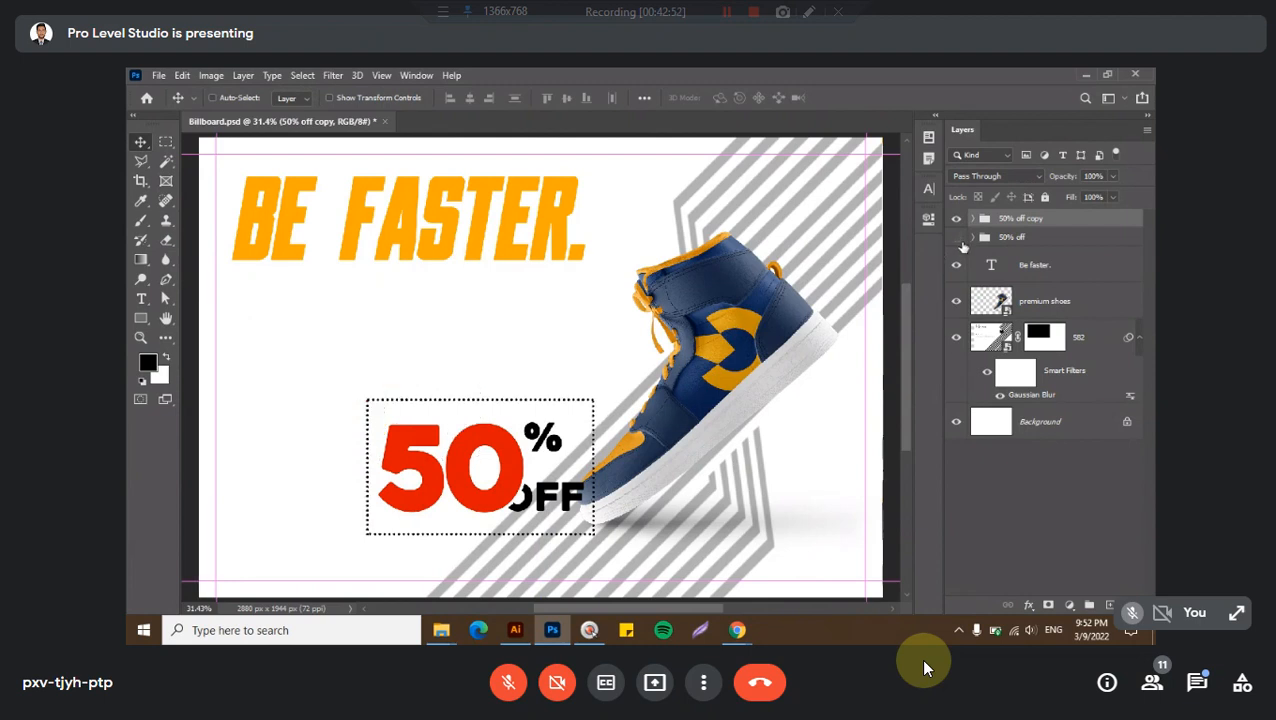
drag(573, 439, 512, 380)
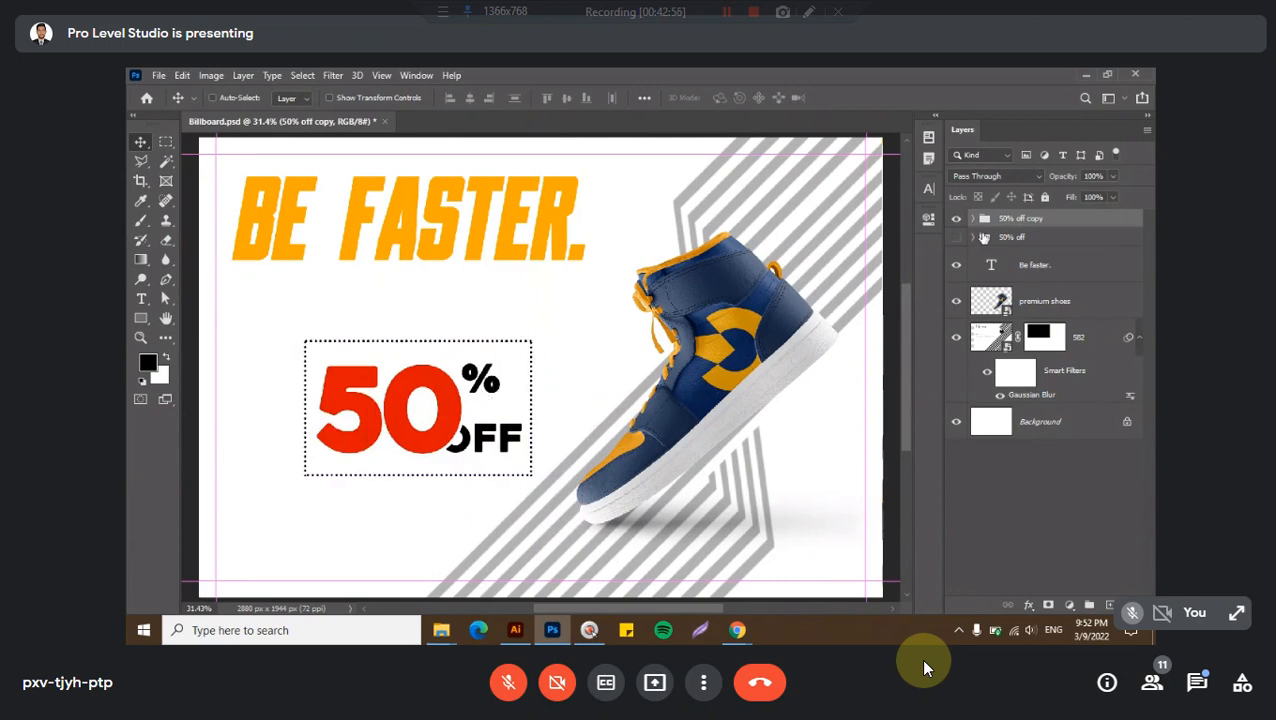
- Ungroup the duplicated discount lettering and delete its dotted rectangle
click(972, 218)
click(1033, 234)
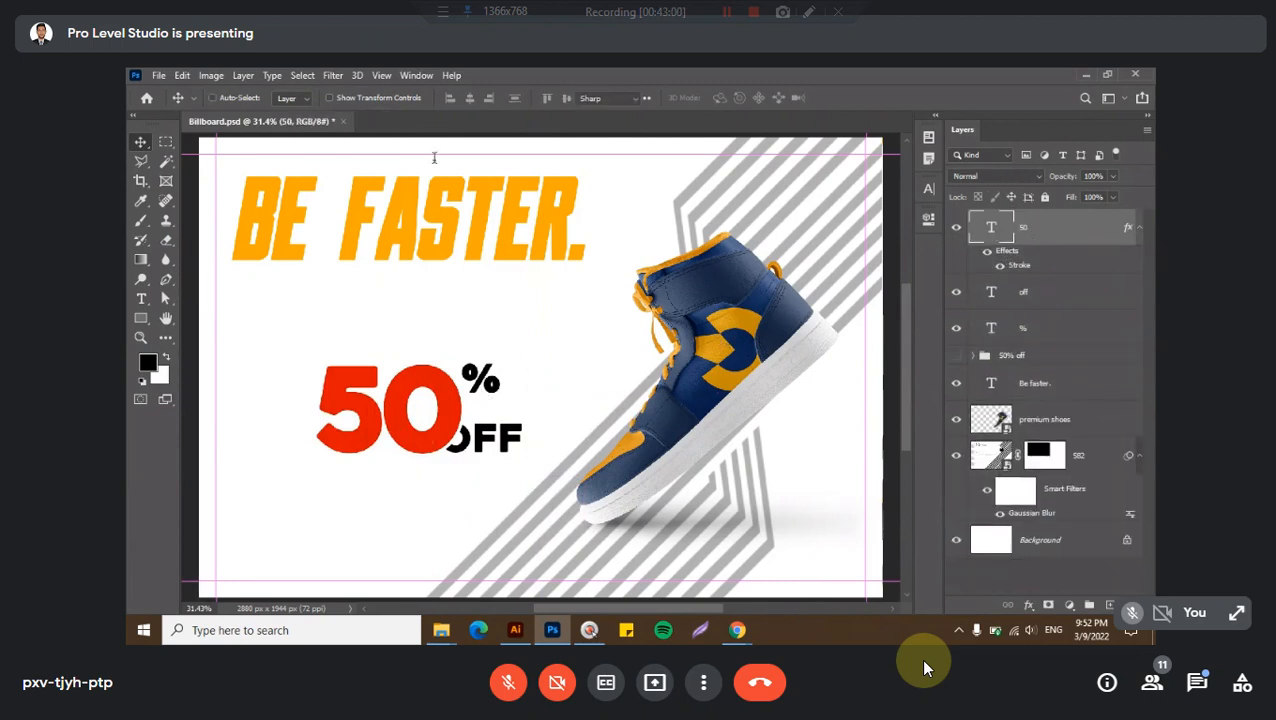
- Set the font of the duplicated "50" text to Gobold Bold and commit the edit
key(Return)
click(320, 96)
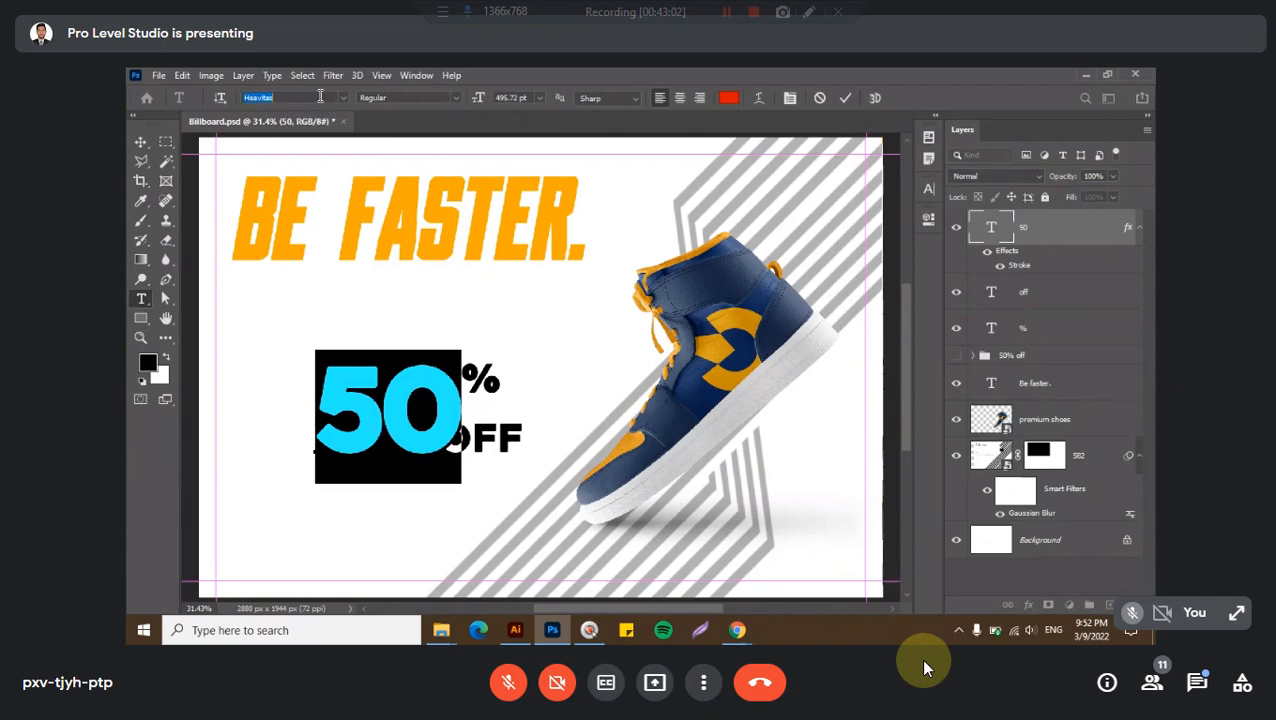
text(gobold)
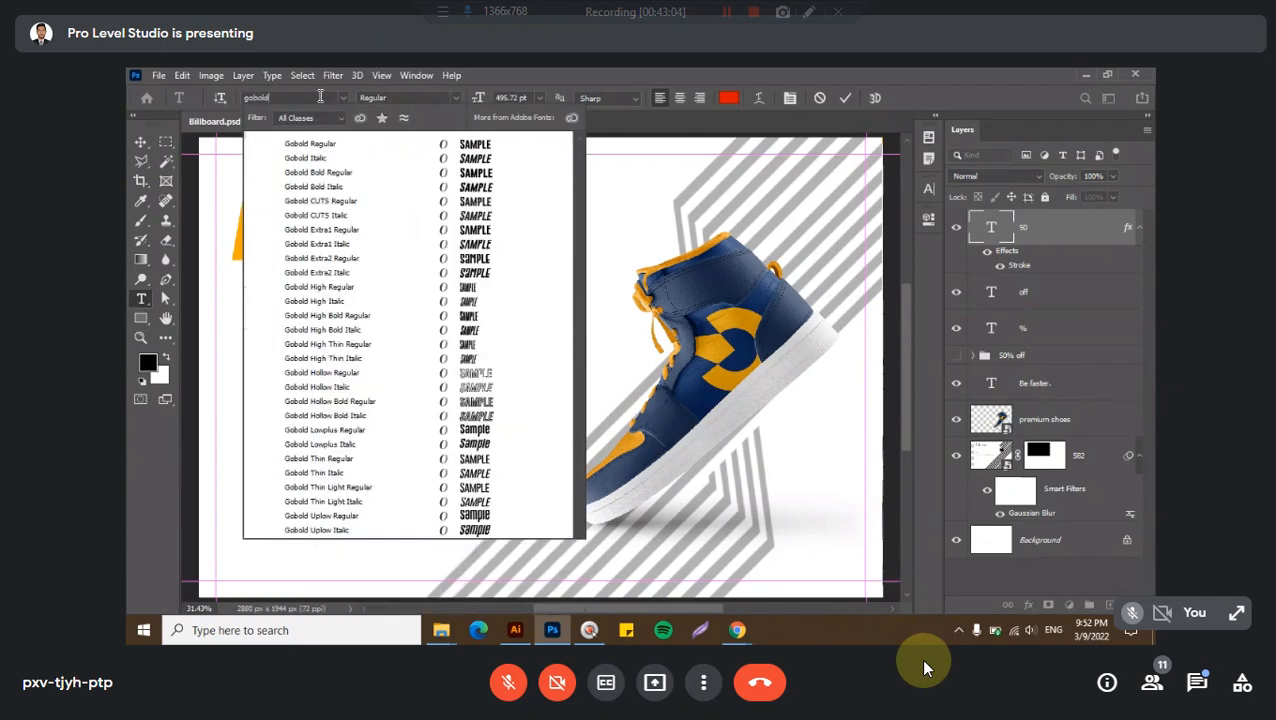
click(343, 172)
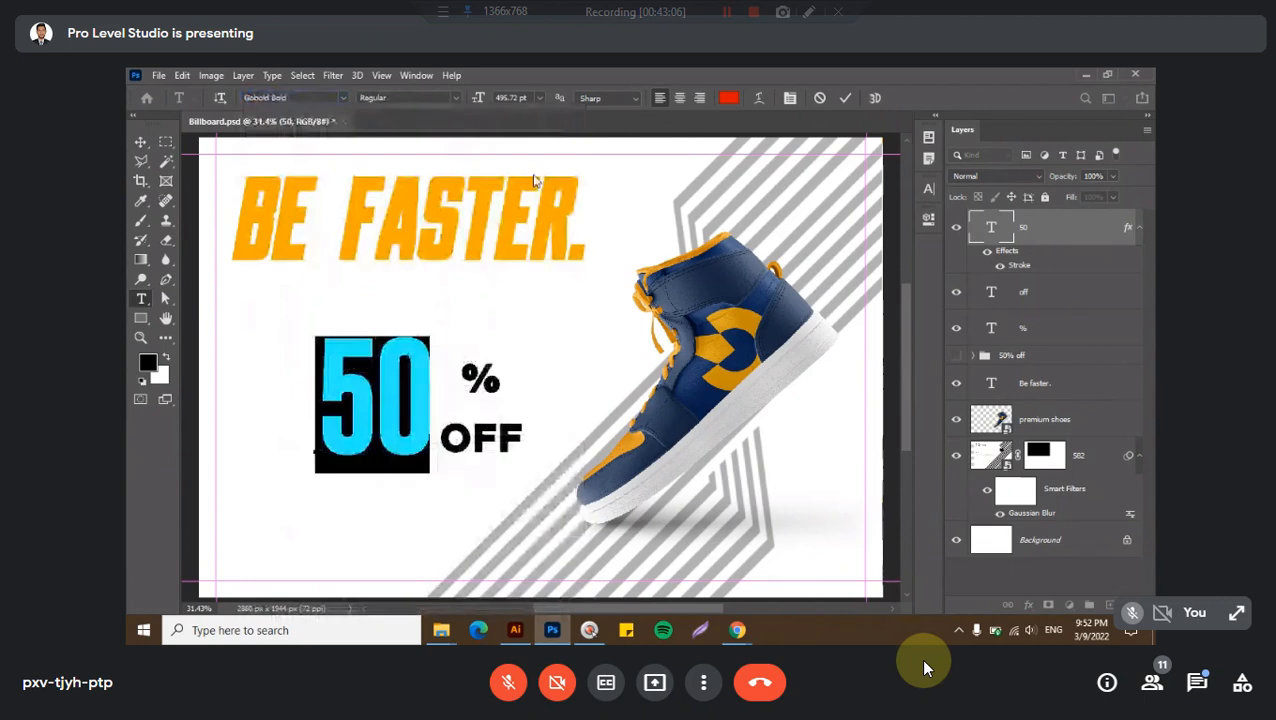
click(843, 98)
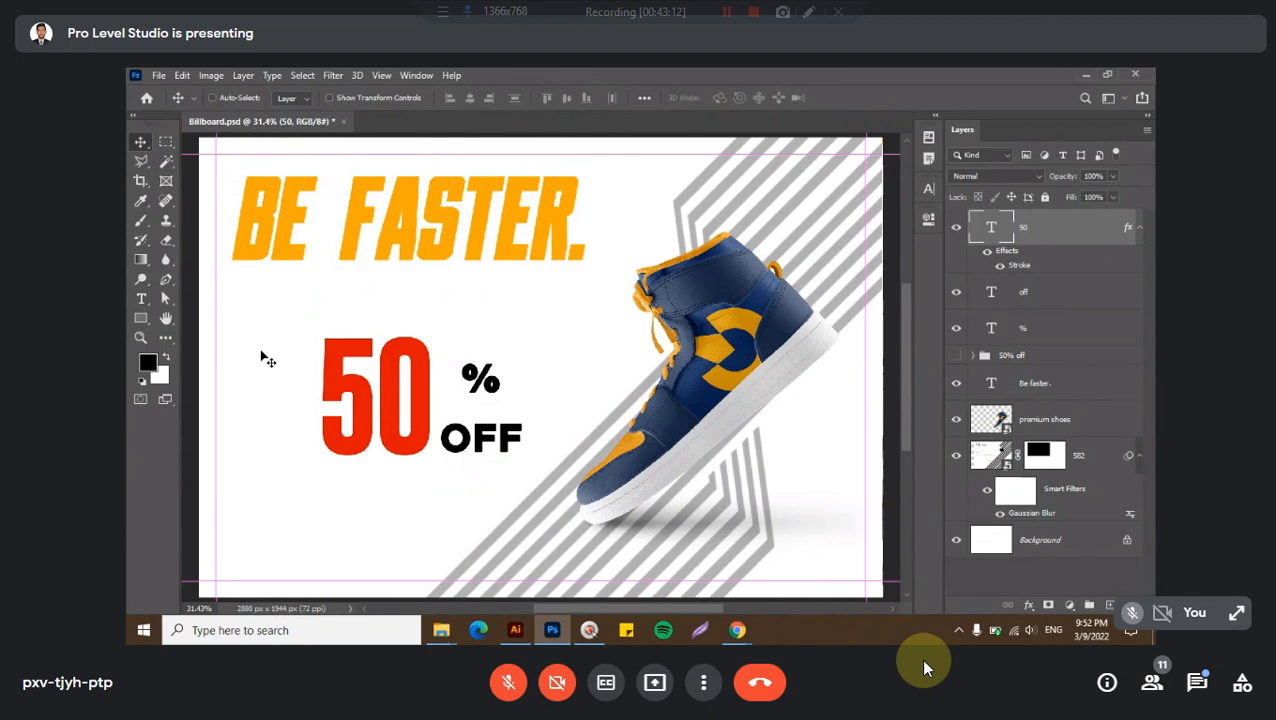
- Start a Free Transform on the duplicated red "50" text
scroll(283, 400, up, 2)
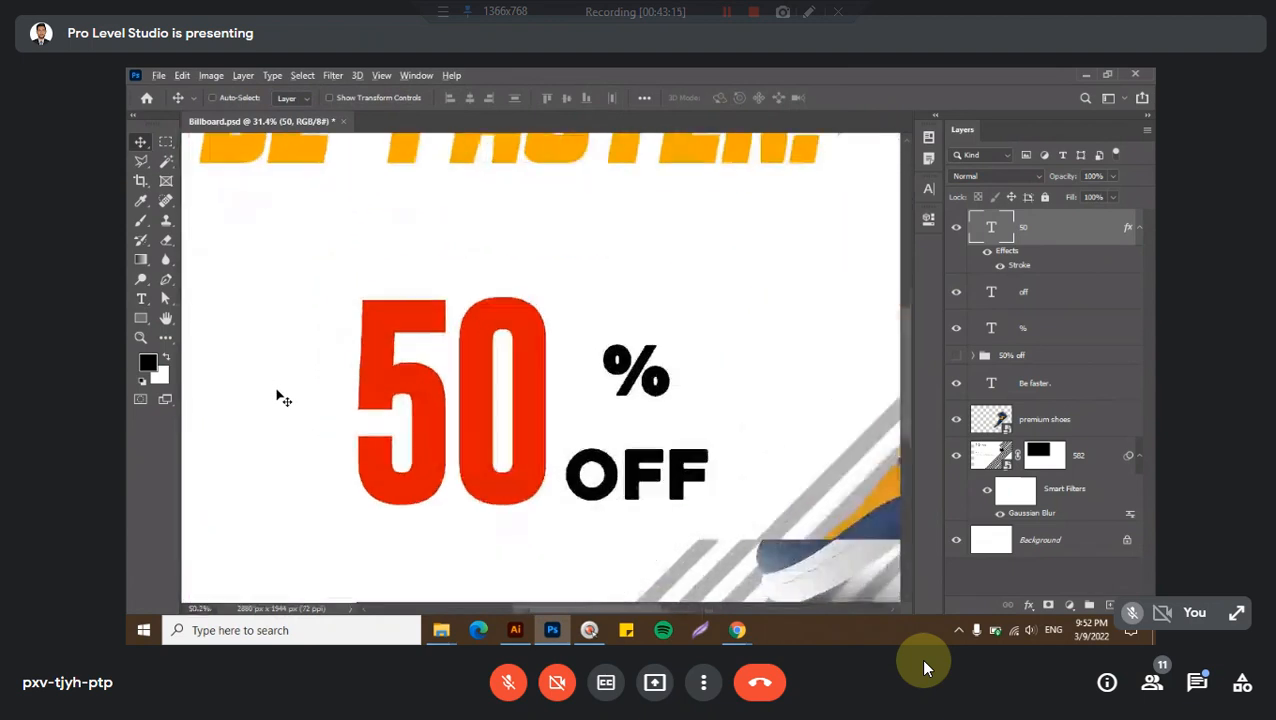
scroll(296, 401, up, 2)
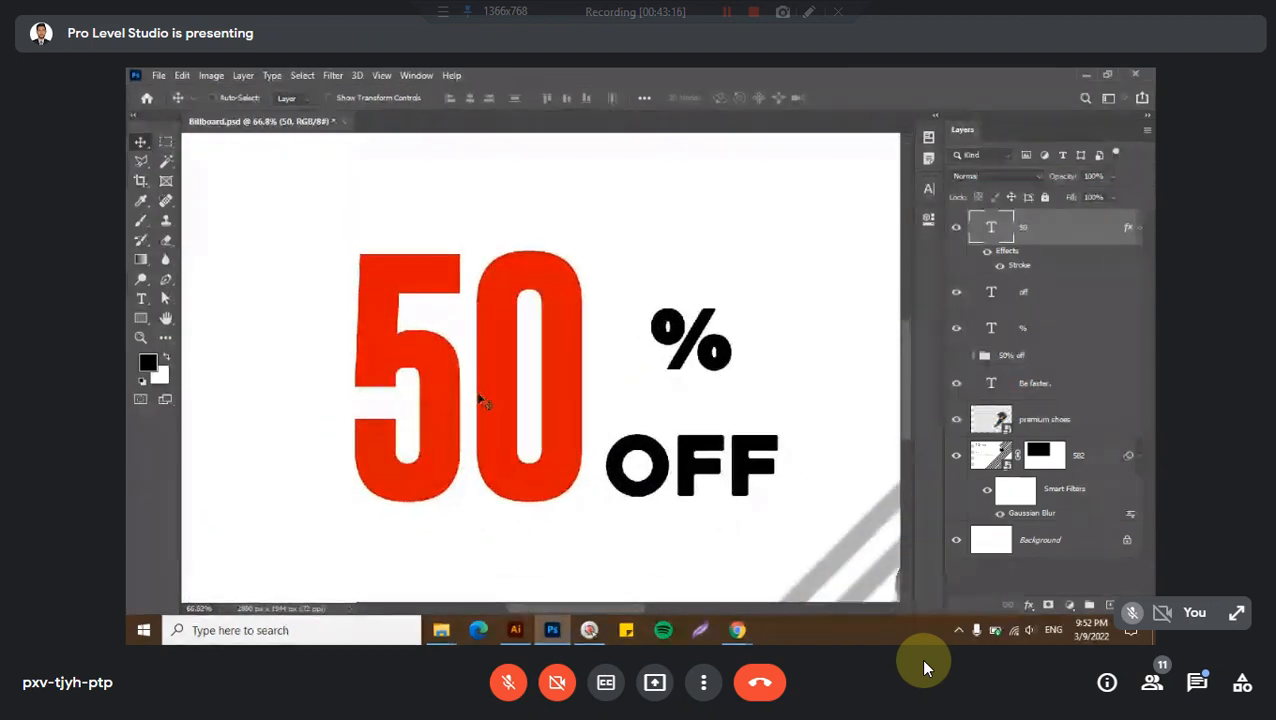
scroll(479, 396, up, 2)
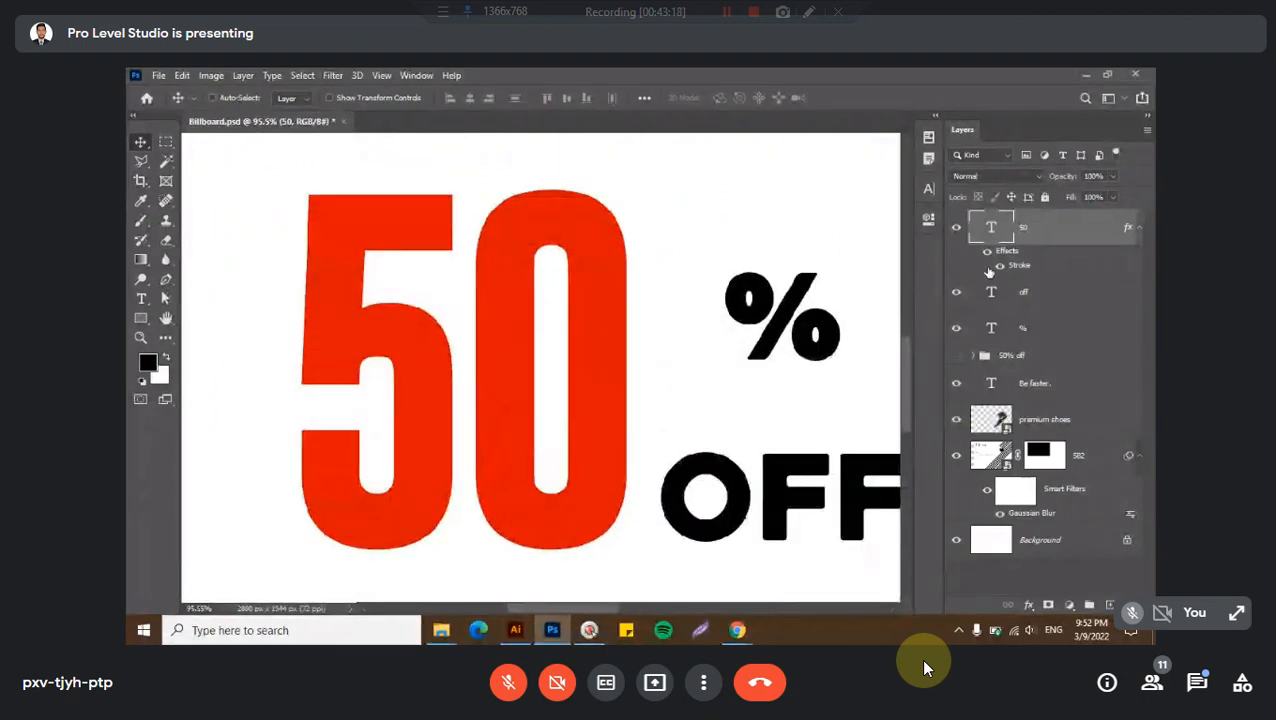
key(ctrl+t)
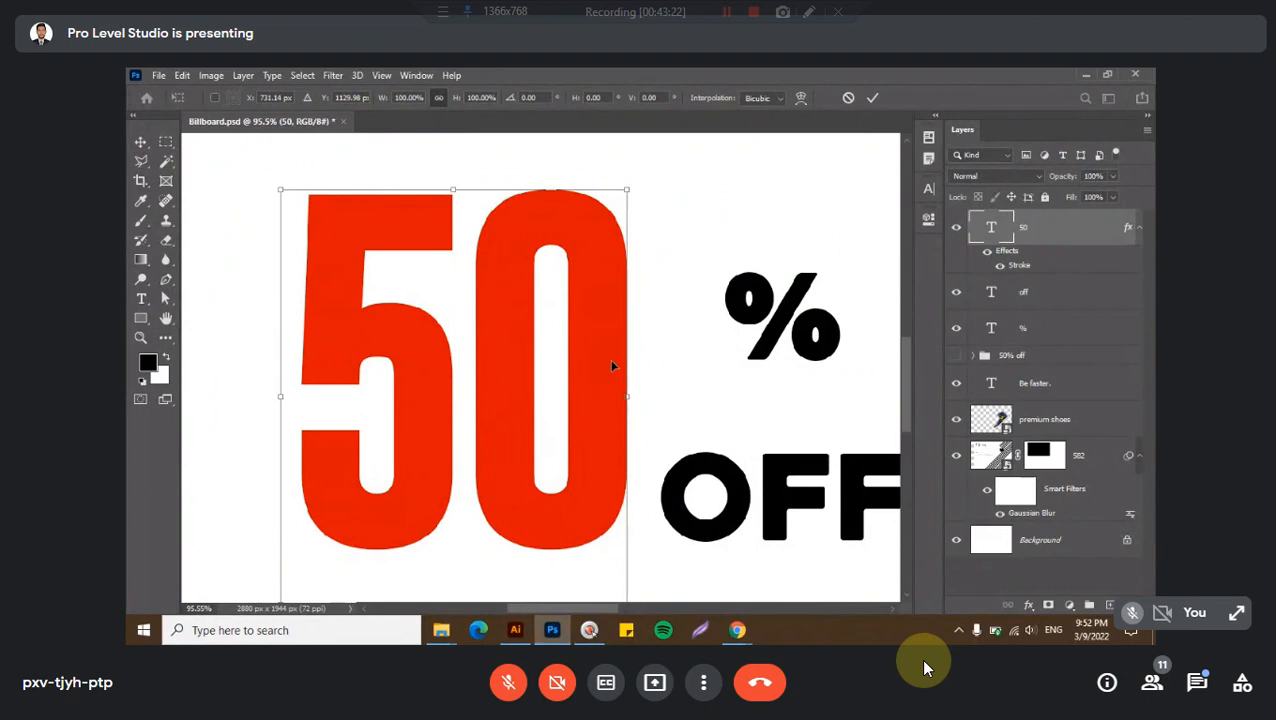
- Commit the transform of the red "50", then move the text slightly up beneath the headline and clear the active selection
key(Return)
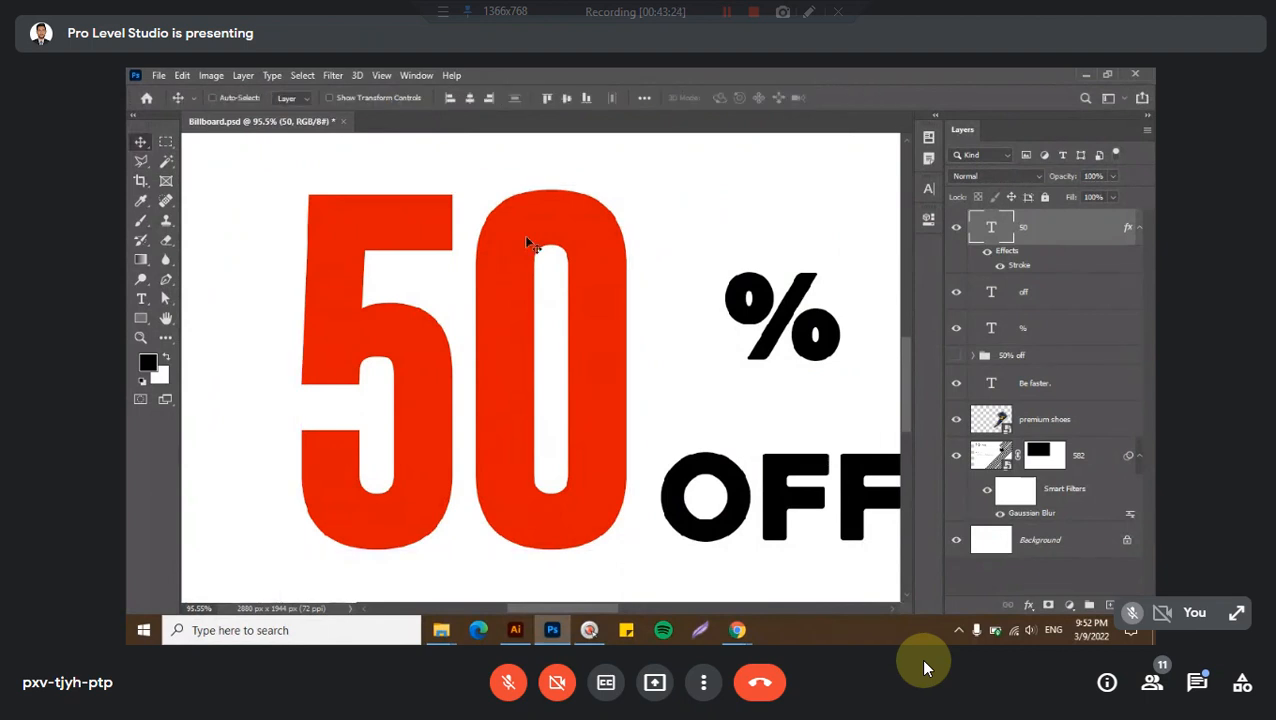
key(ctrl+0)
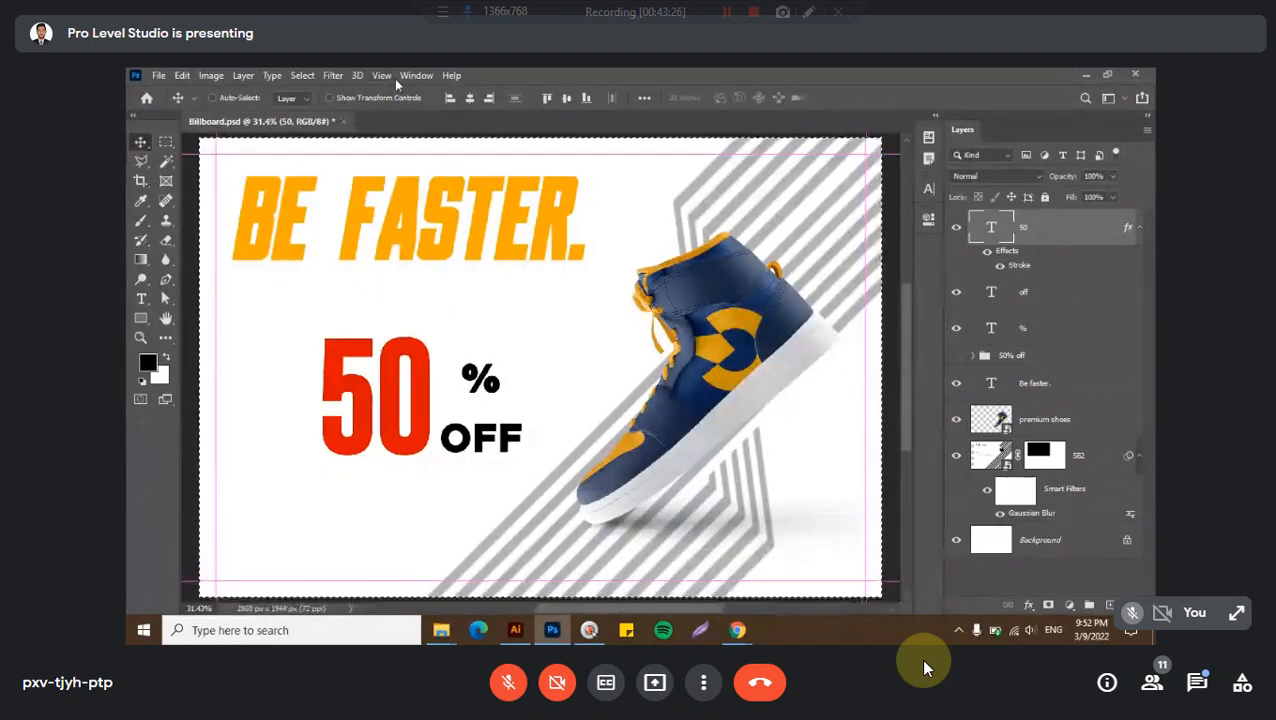
drag(376, 398, 376, 372)
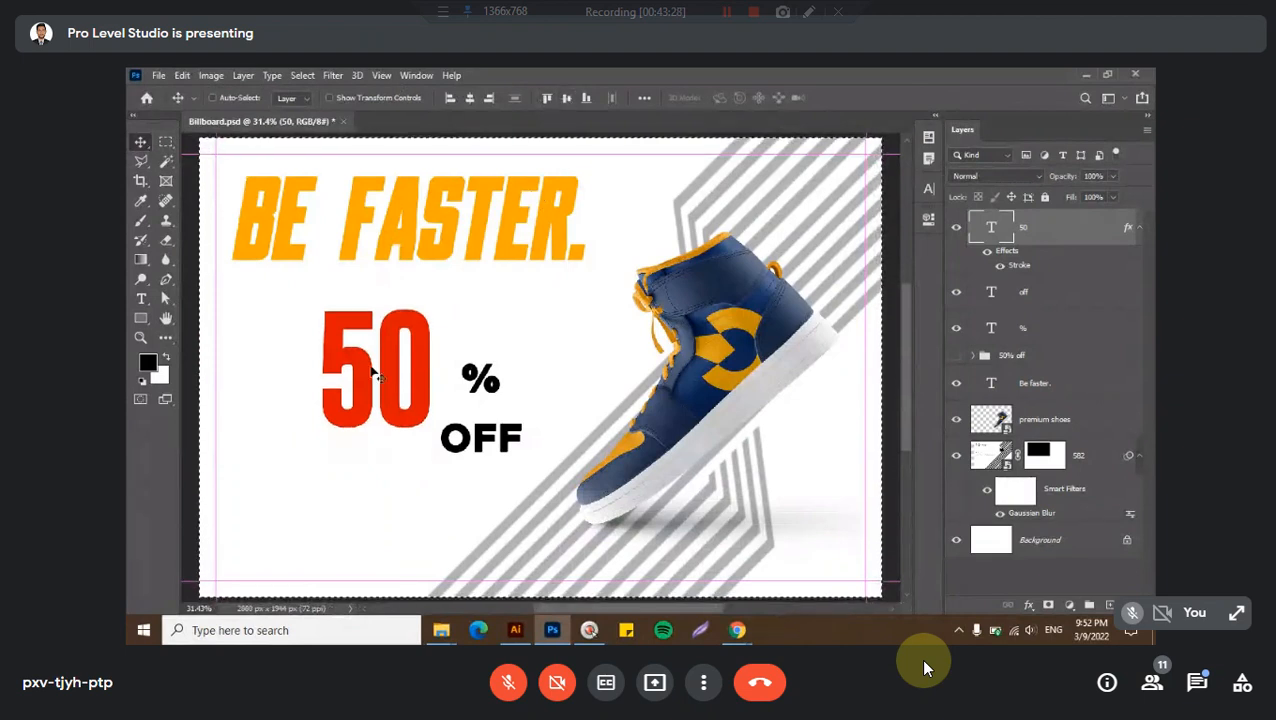
key(ctrl+d)
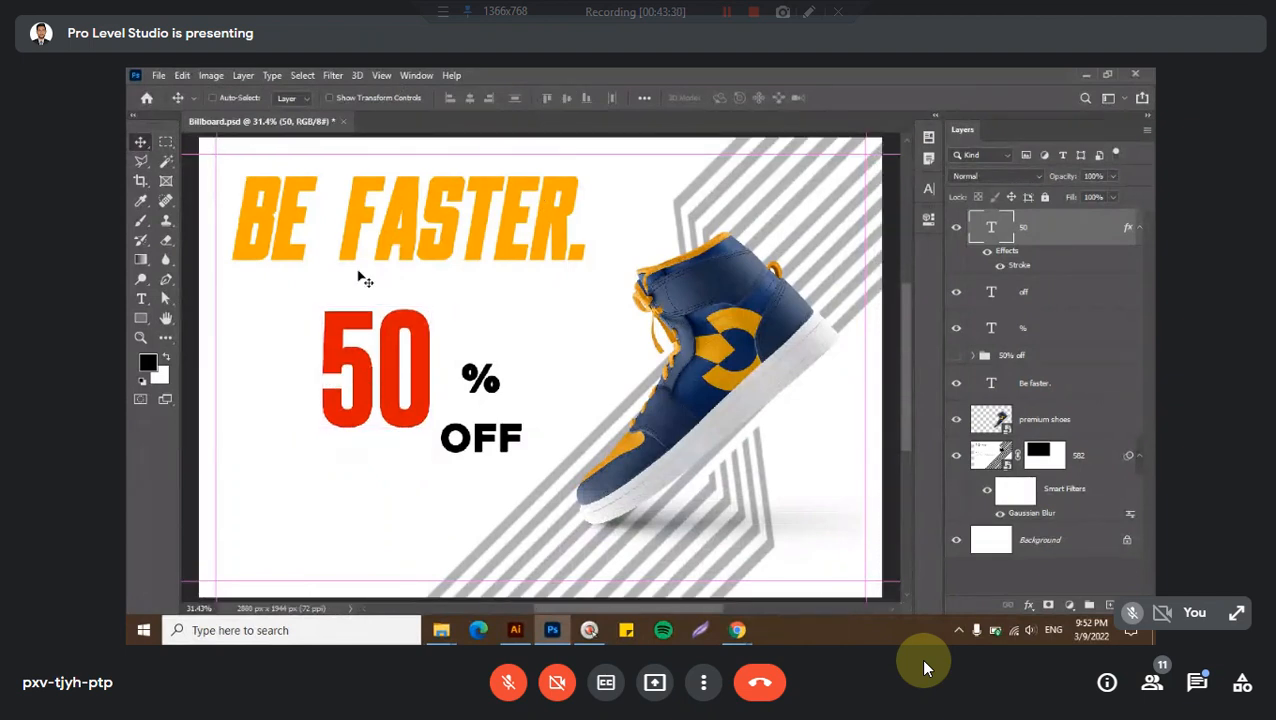
- Show the rulers and place a horizontal guide across the middle of the "50"
key(ctrl+r)
drag(450, 139, 450, 378)
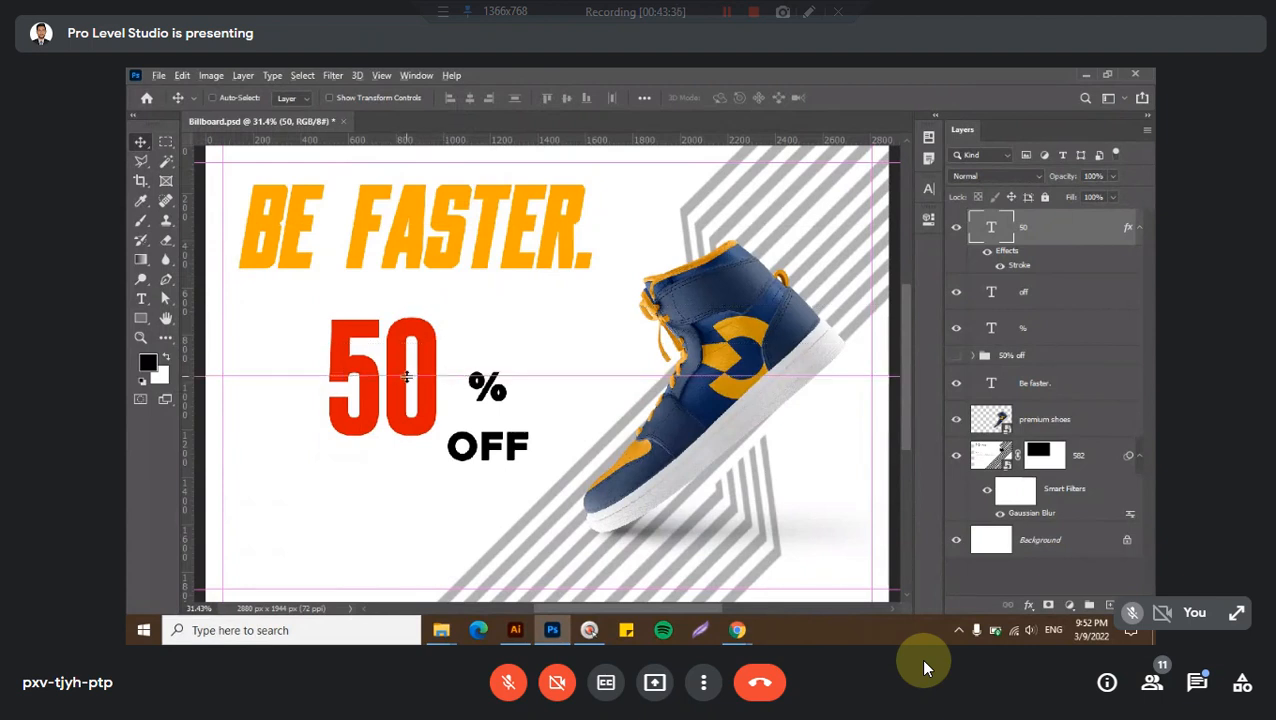
scroll(405, 376, up, 1)
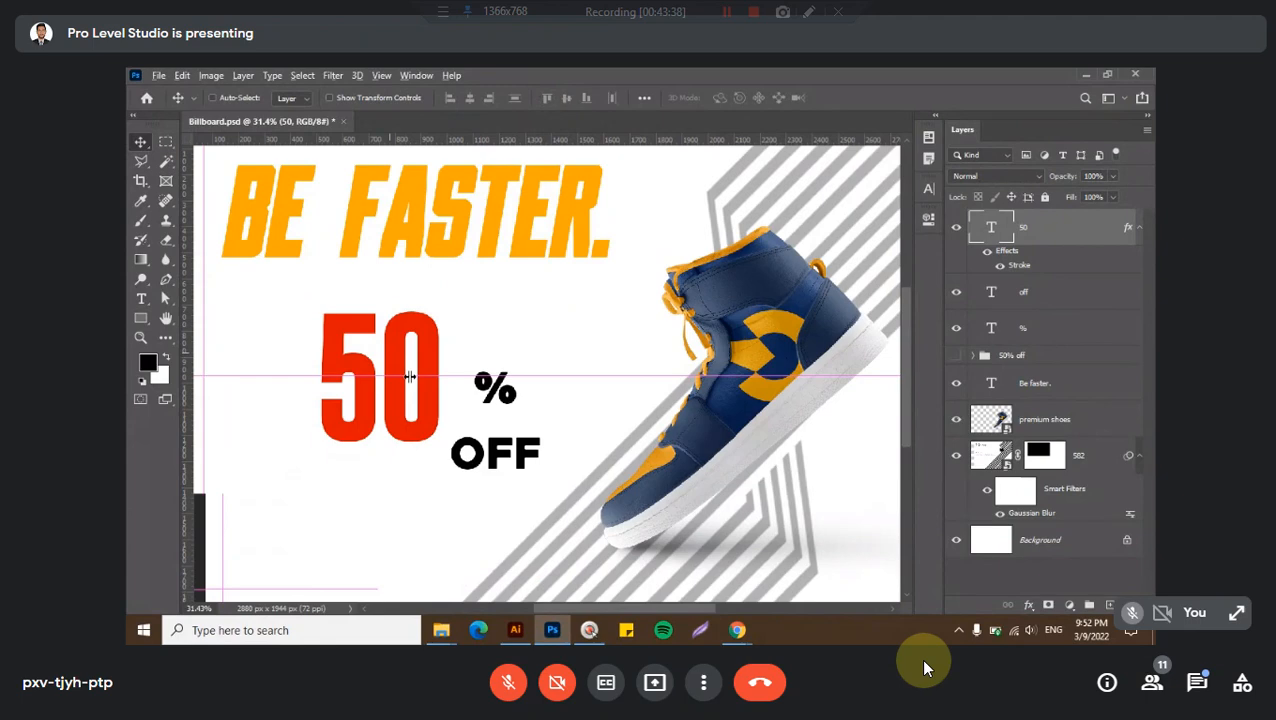
scroll(410, 376, up, 5)
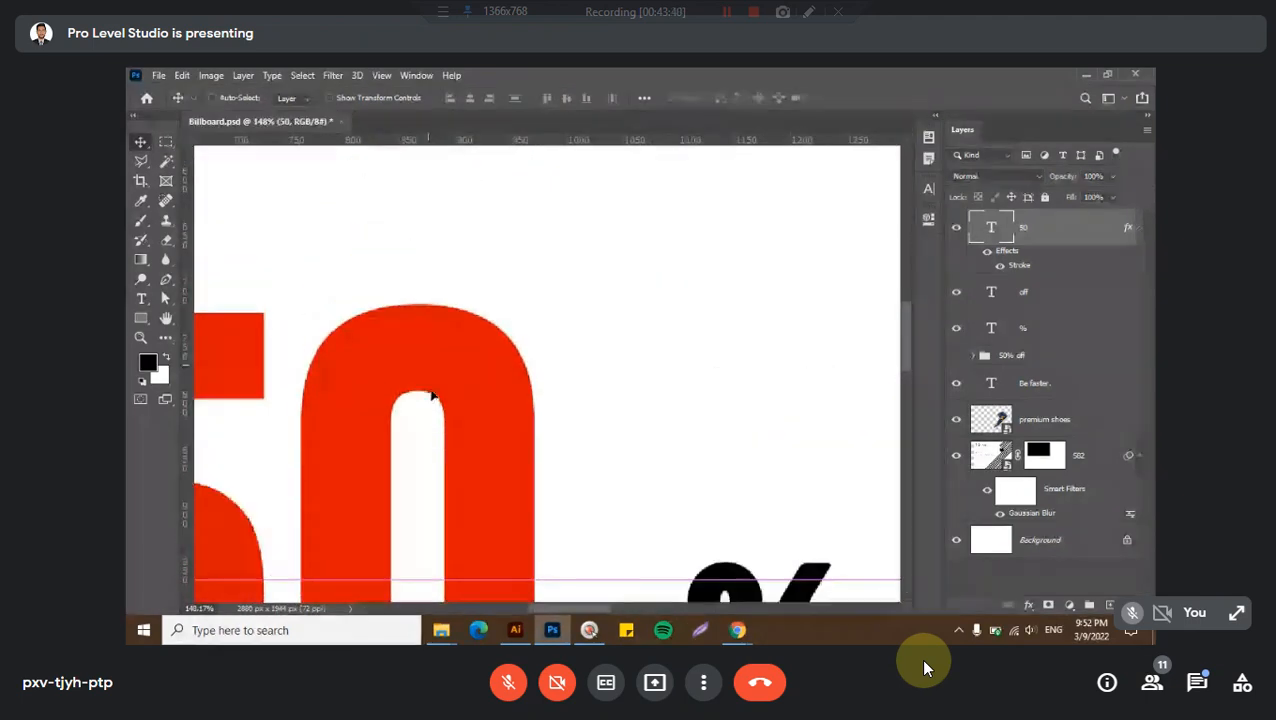
drag(424, 481, 476, 317)
scroll(433, 389, up, 1)
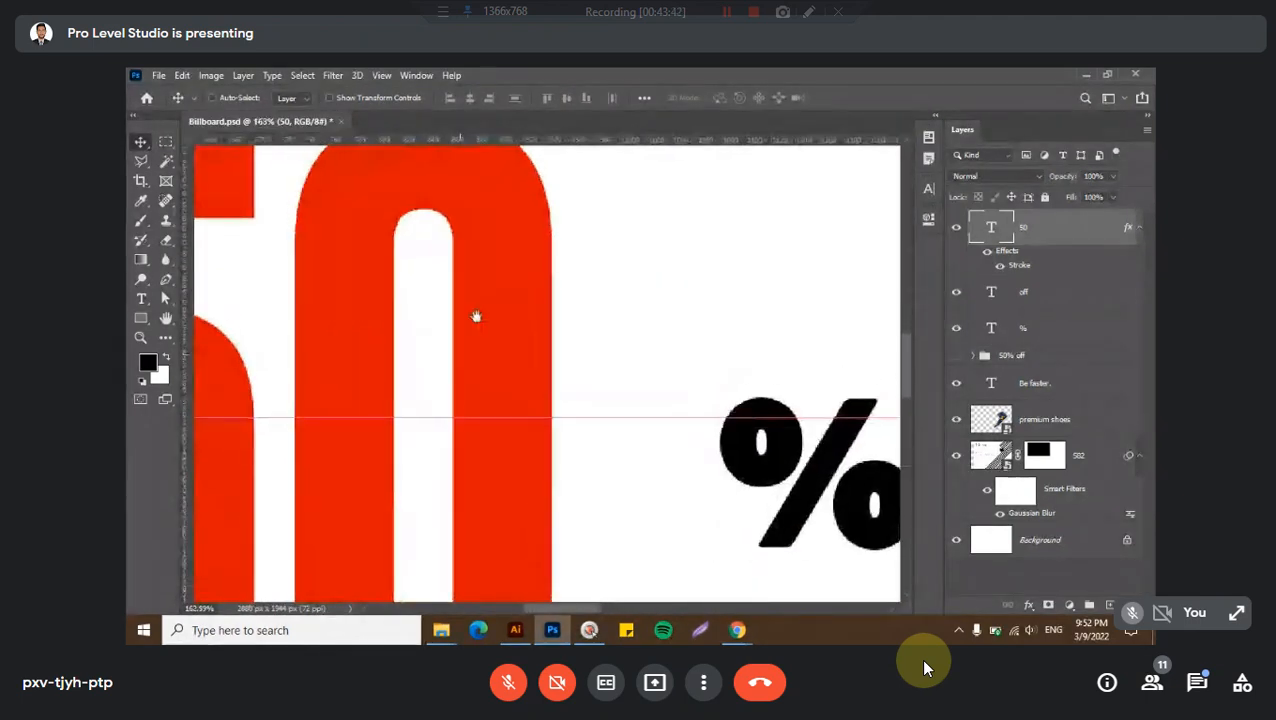
drag(422, 386, 484, 285)
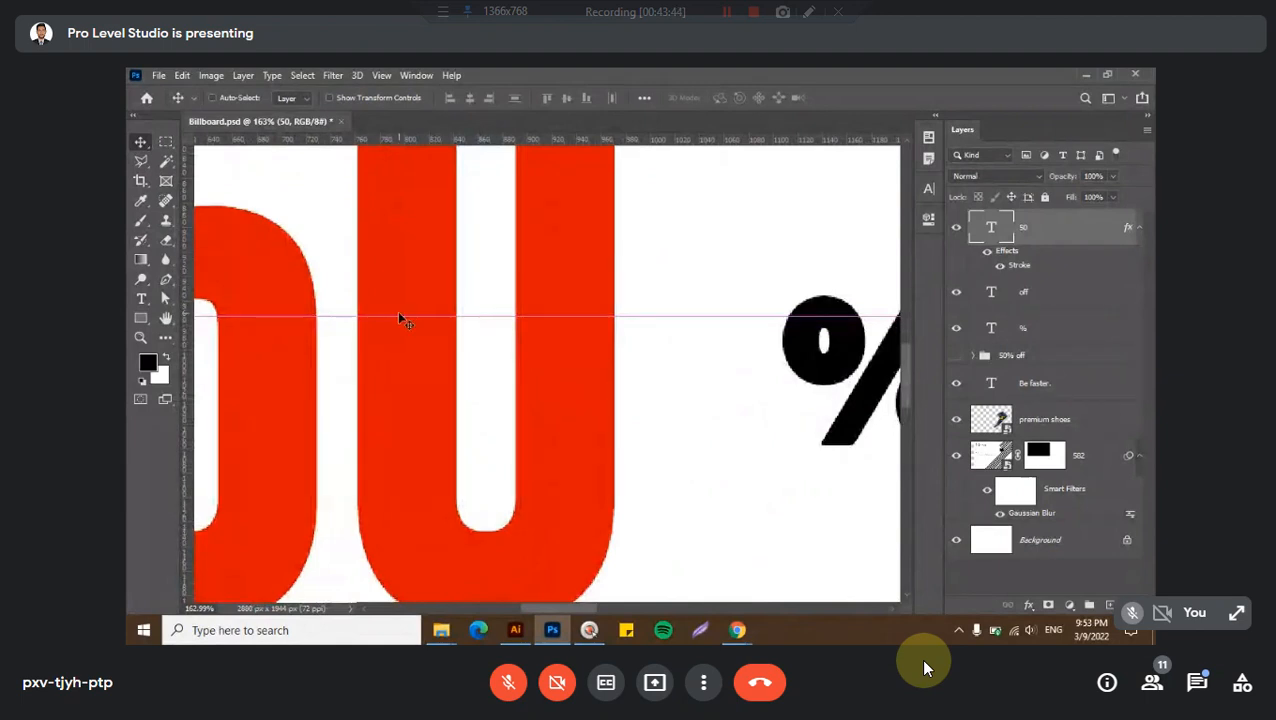
key(m)
drag(355, 265, 616, 371)
mouse_move(544, 347)
mouse_down()
mouse_move(538, 337)
mouse_move(543, 362)
mouse_up()
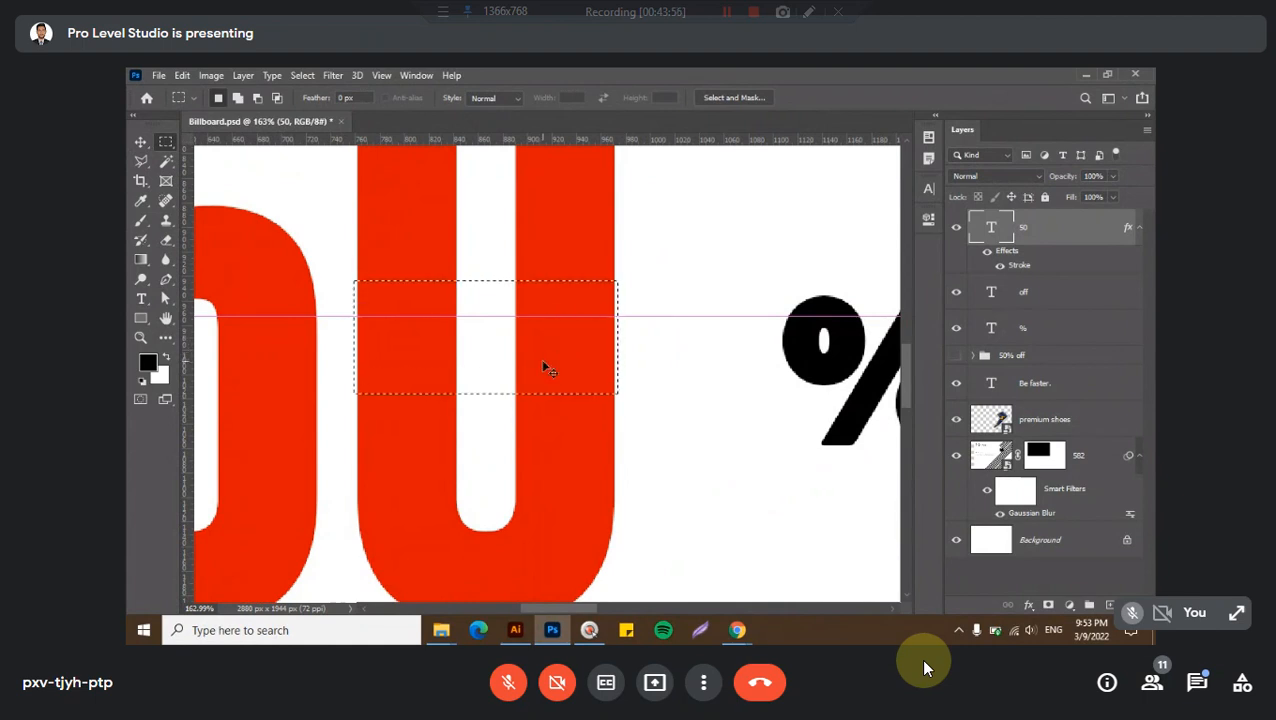
click(543, 361)
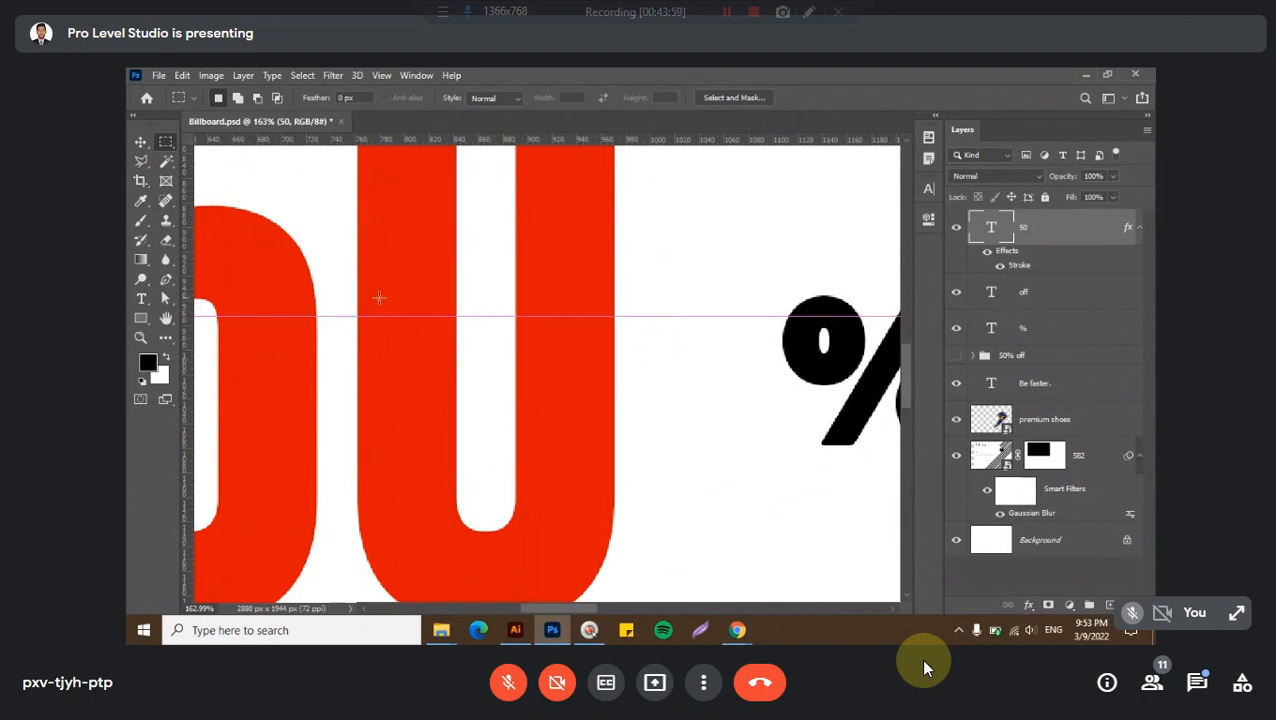
- Draw a black rectangle about 210 × 66 px across the zero and nudge it into line with the guide and the digit's edges
click(140, 317)
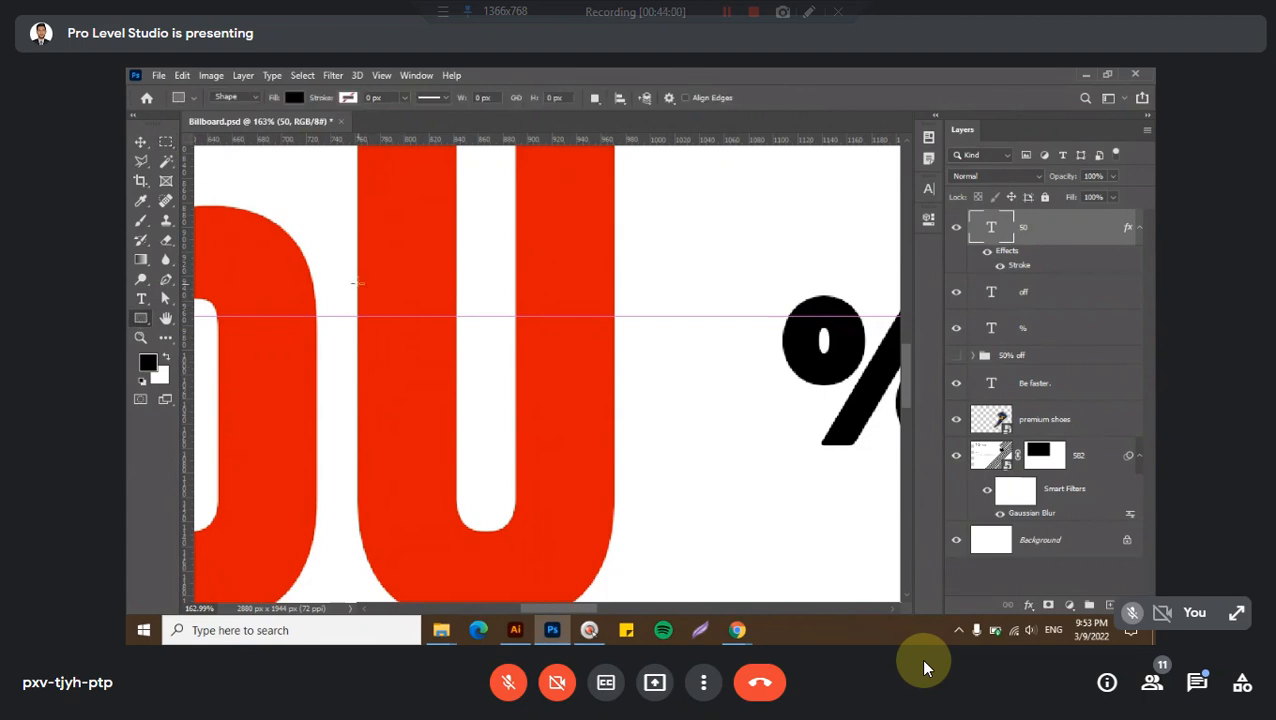
drag(354, 277, 612, 356)
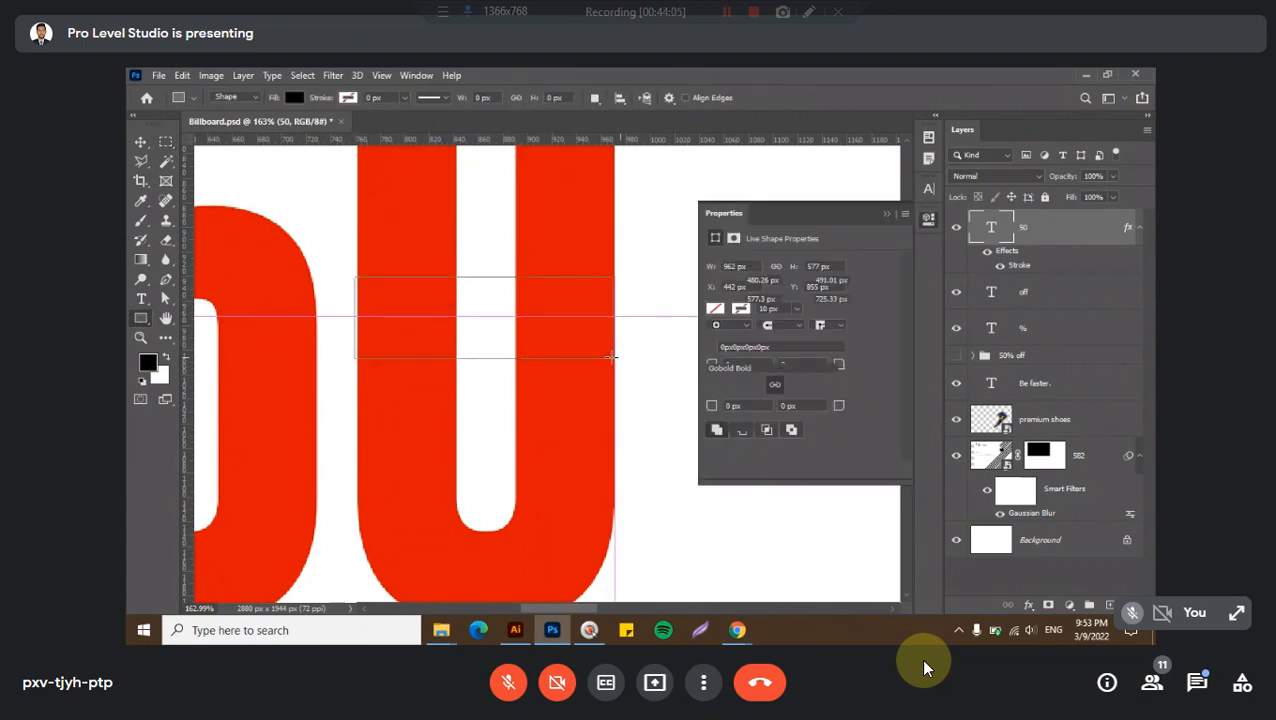
key(v)
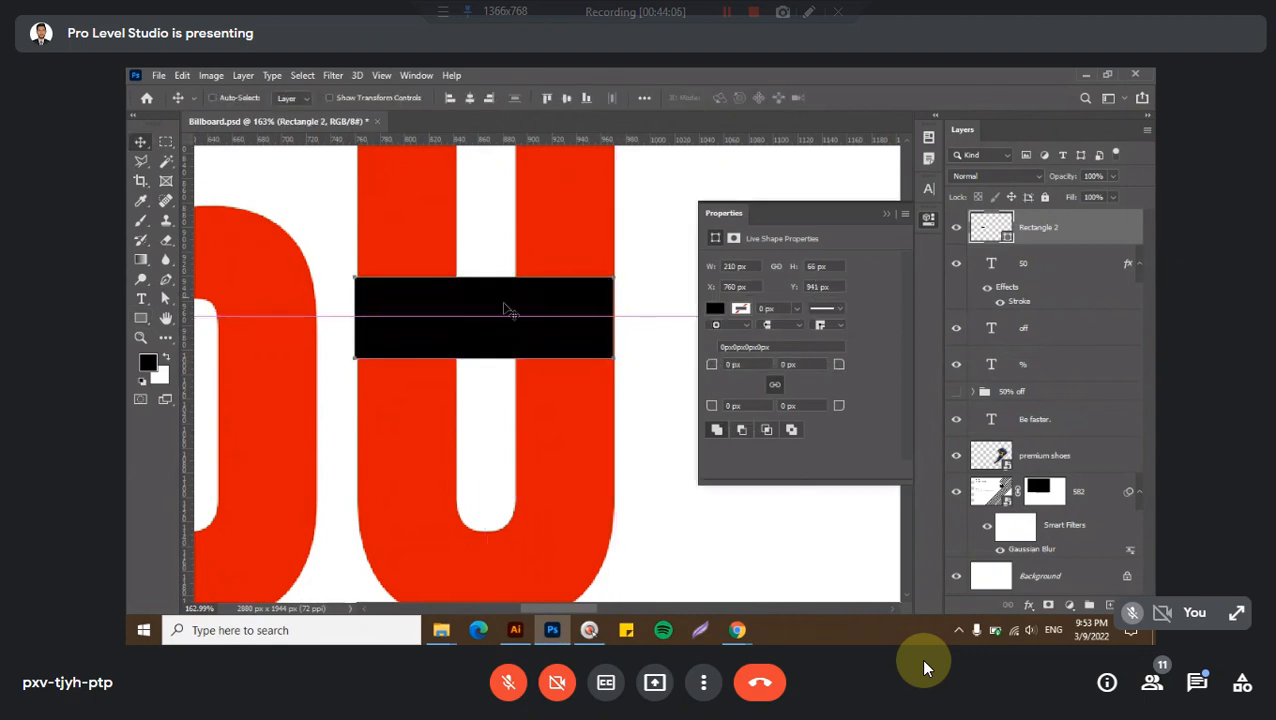
key(Up)
key(Up)
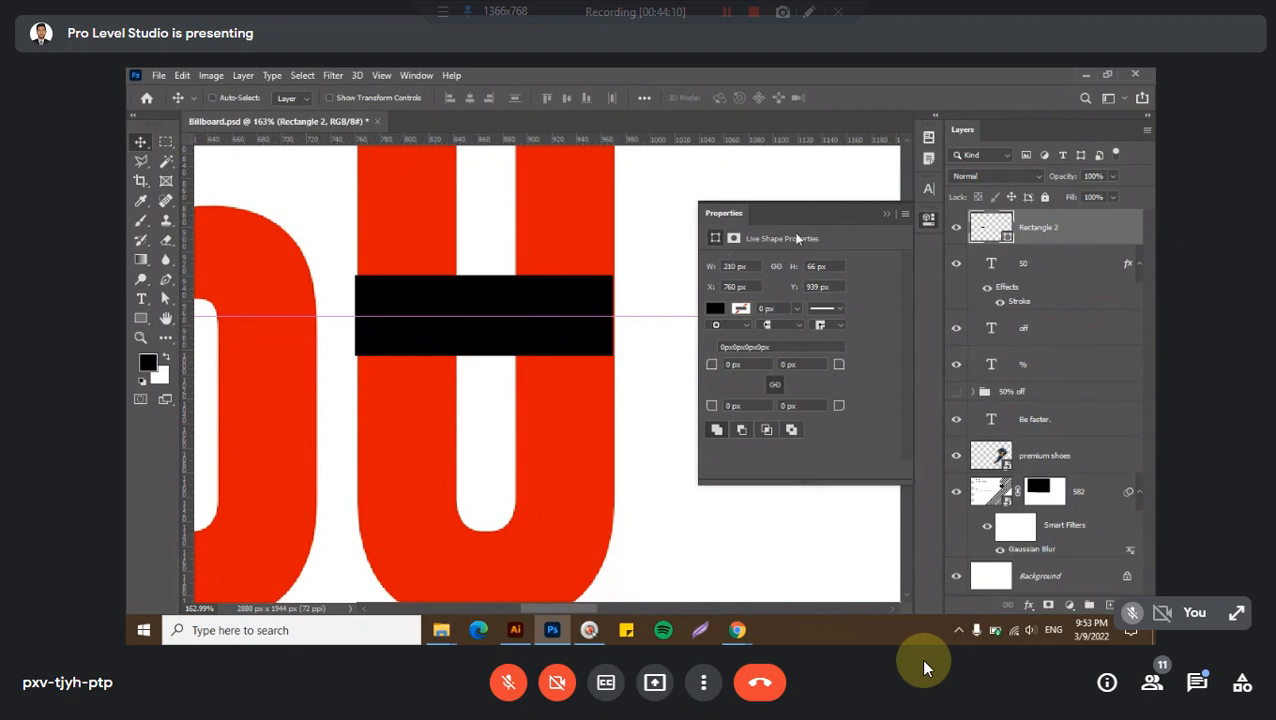
click(924, 219)
key(Right)
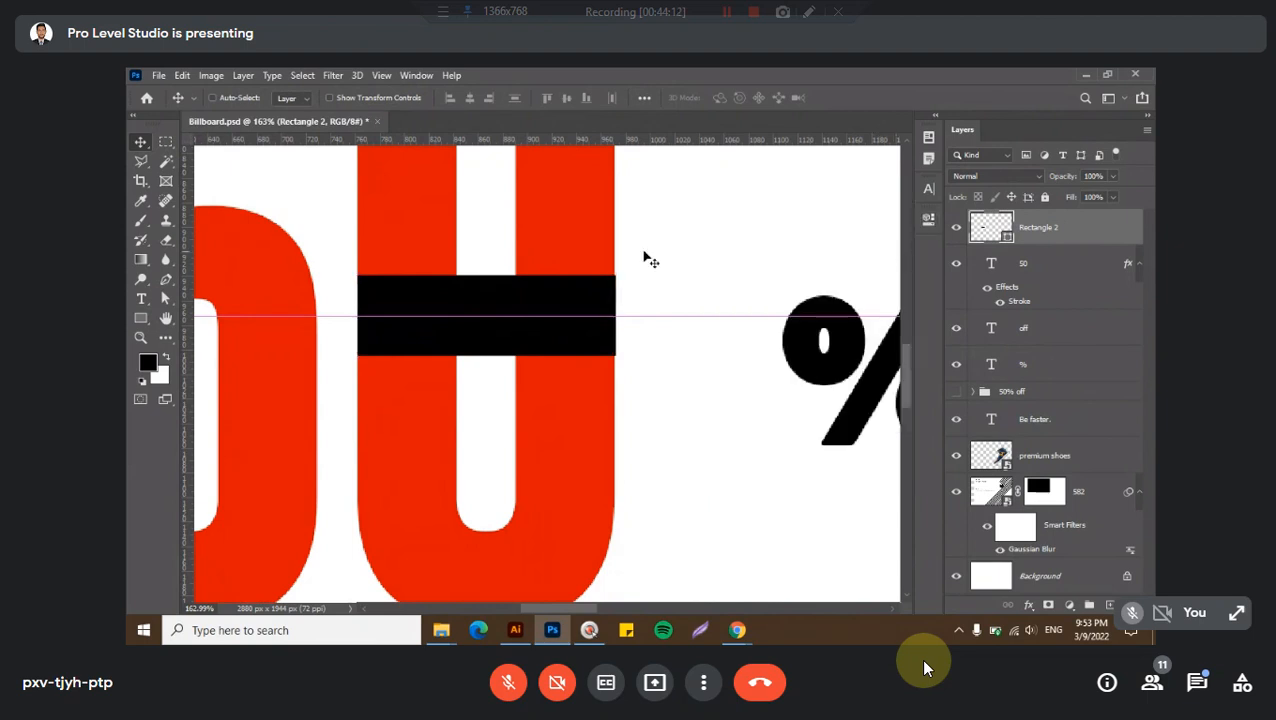
- Load the outline of the Rectangle 2 layer as a selection and hide that layer
ctrl+click(990, 226)
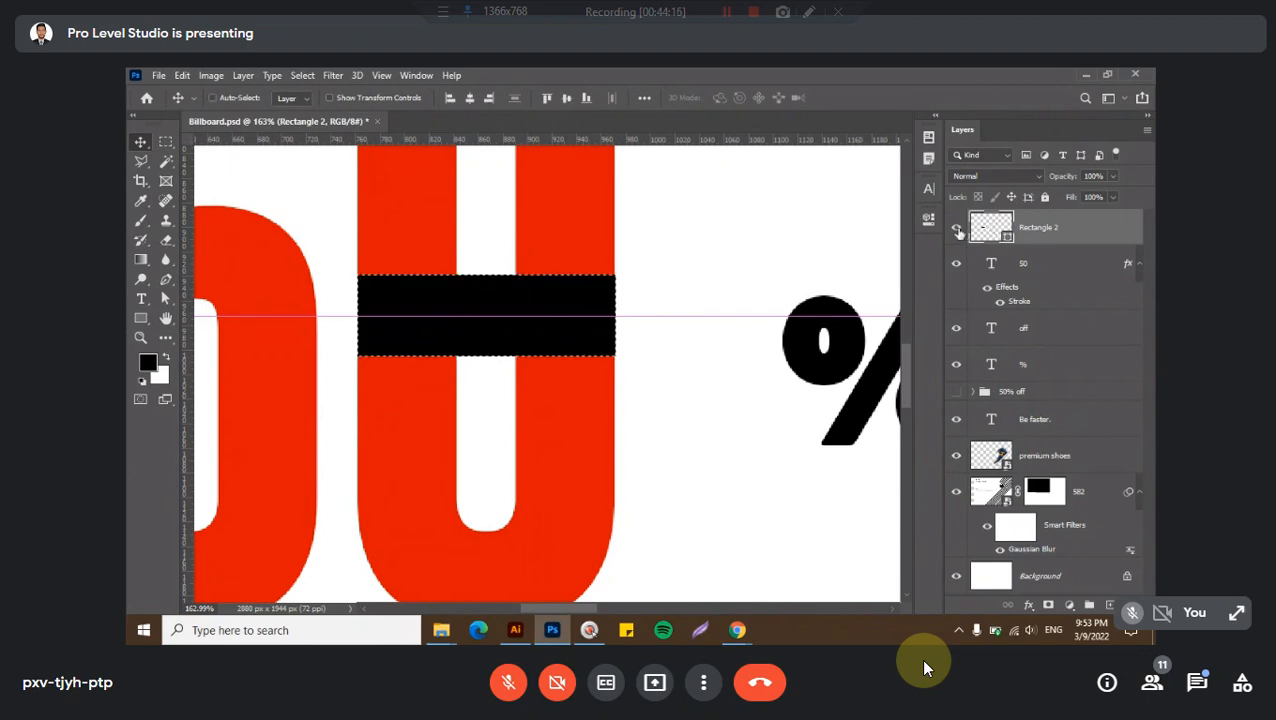
click(956, 227)
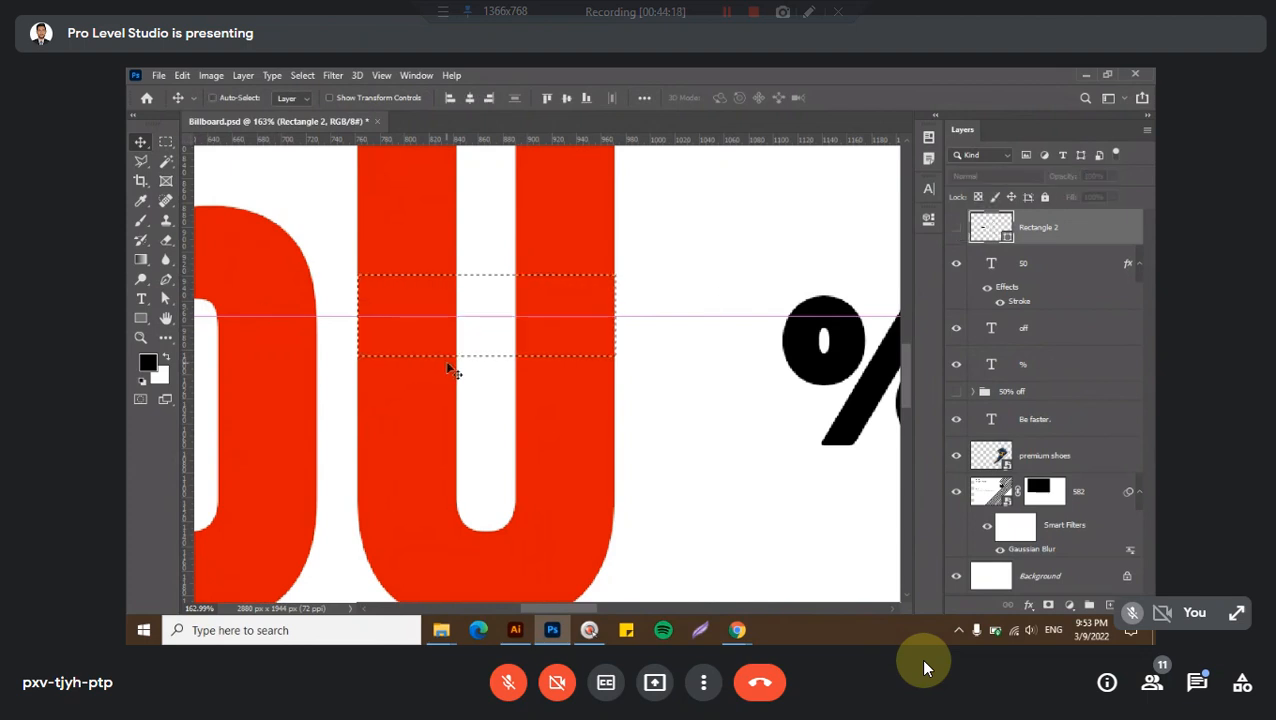
key(Down)
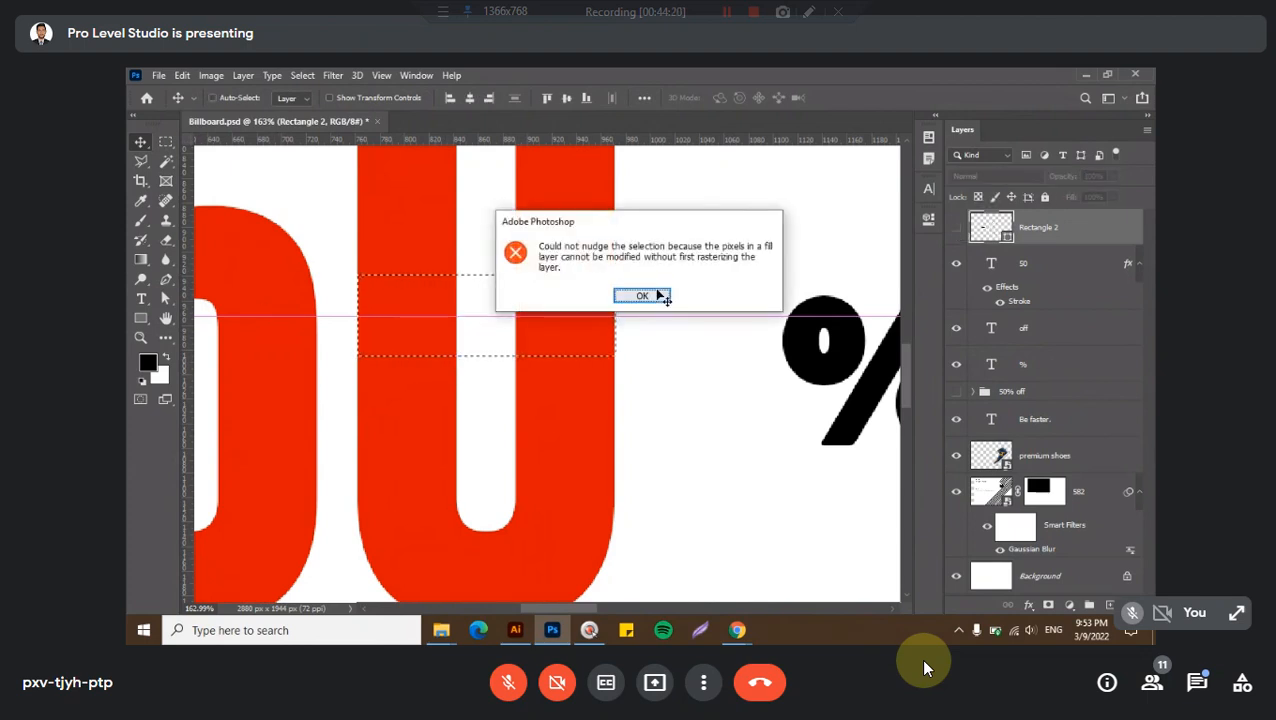
key(Return)
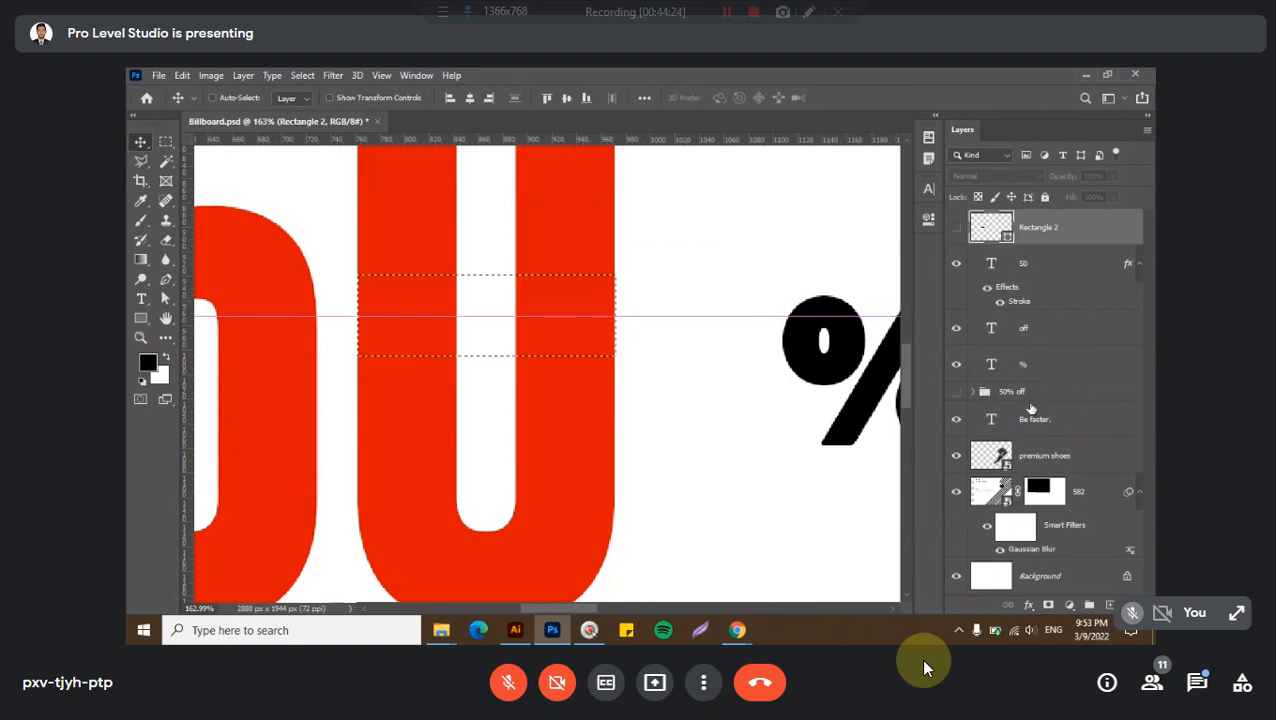
- Mask the "50" text layer with the inverted selection to cut a band through the zero, and hide the guides
click(1025, 270)
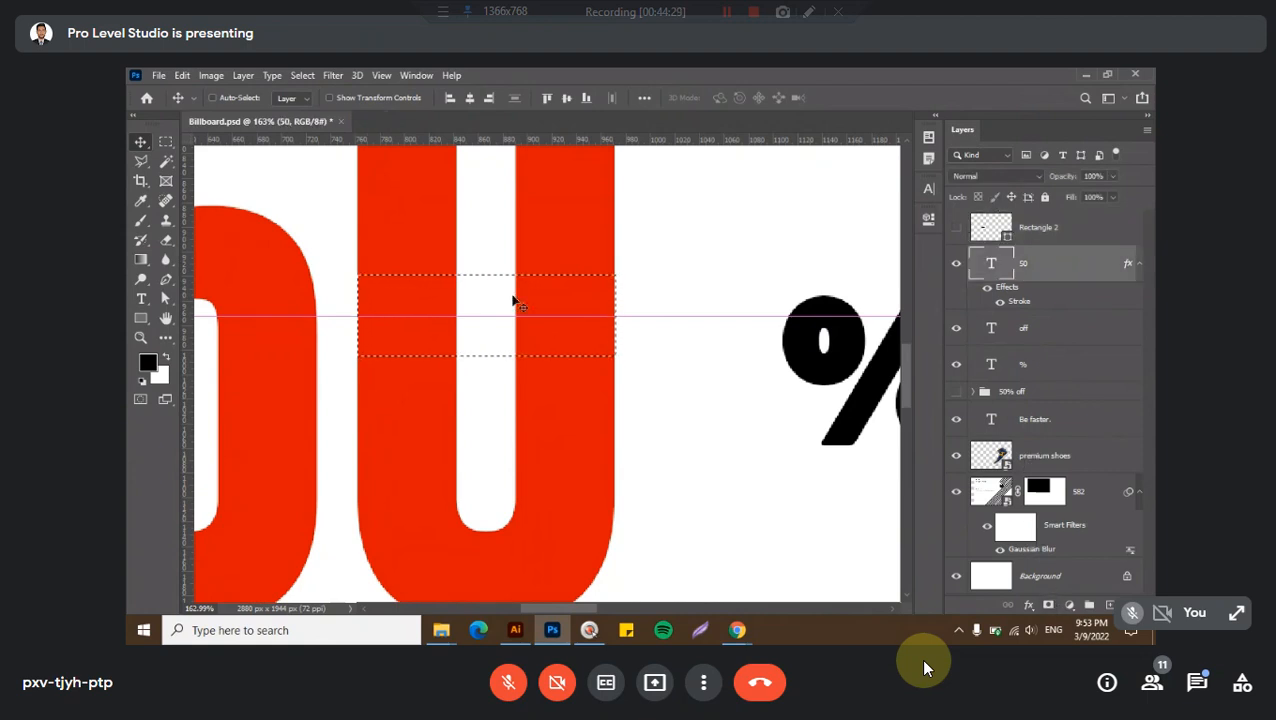
click(1047, 606)
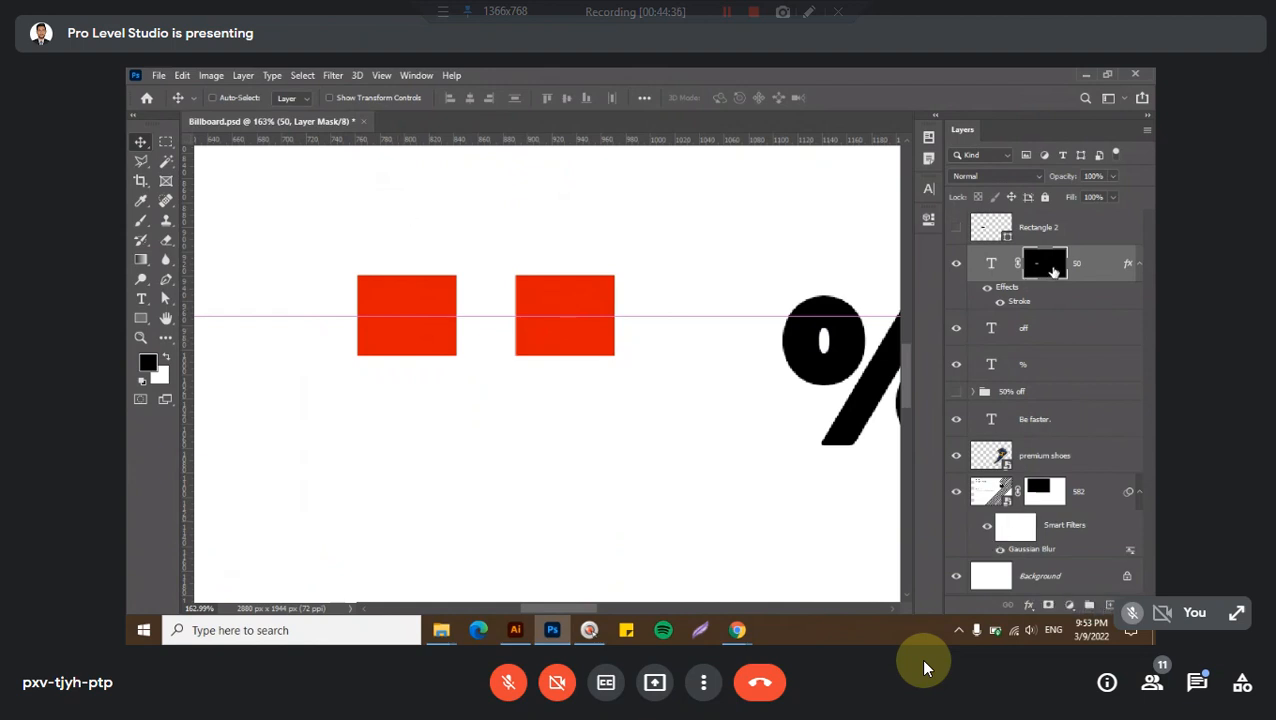
key(ctrl+i)
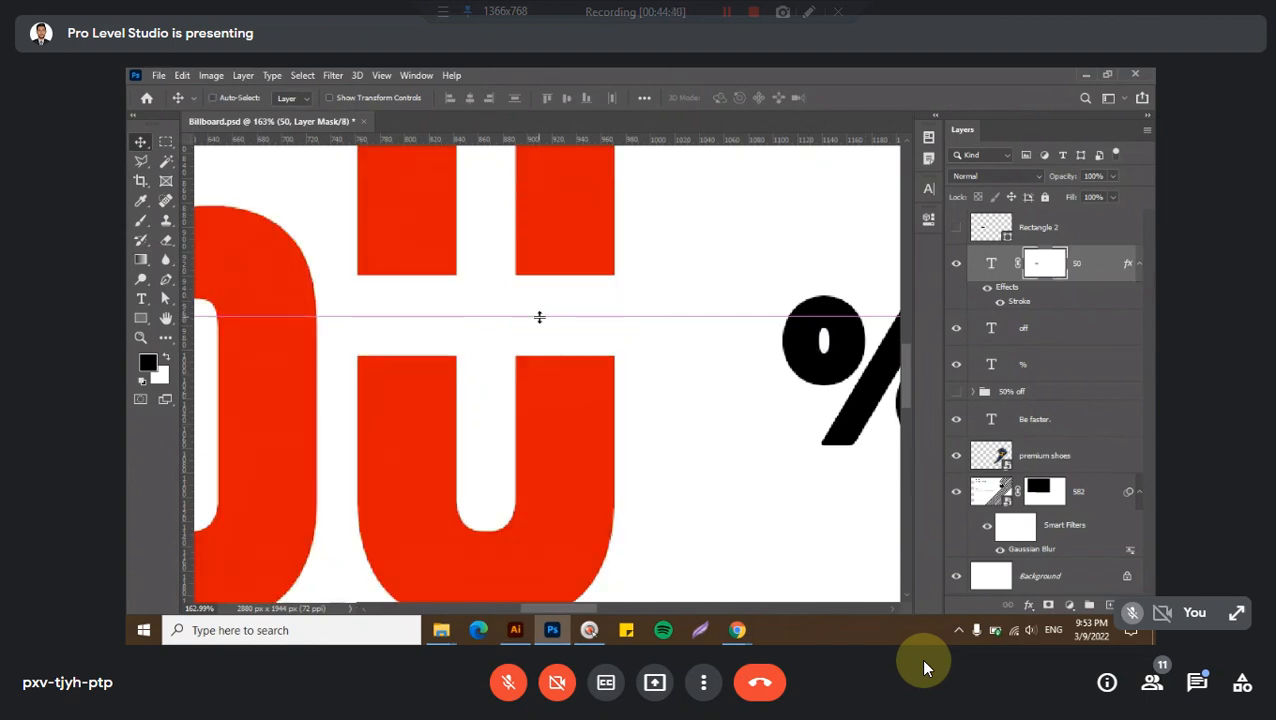
key(ctrl+;)
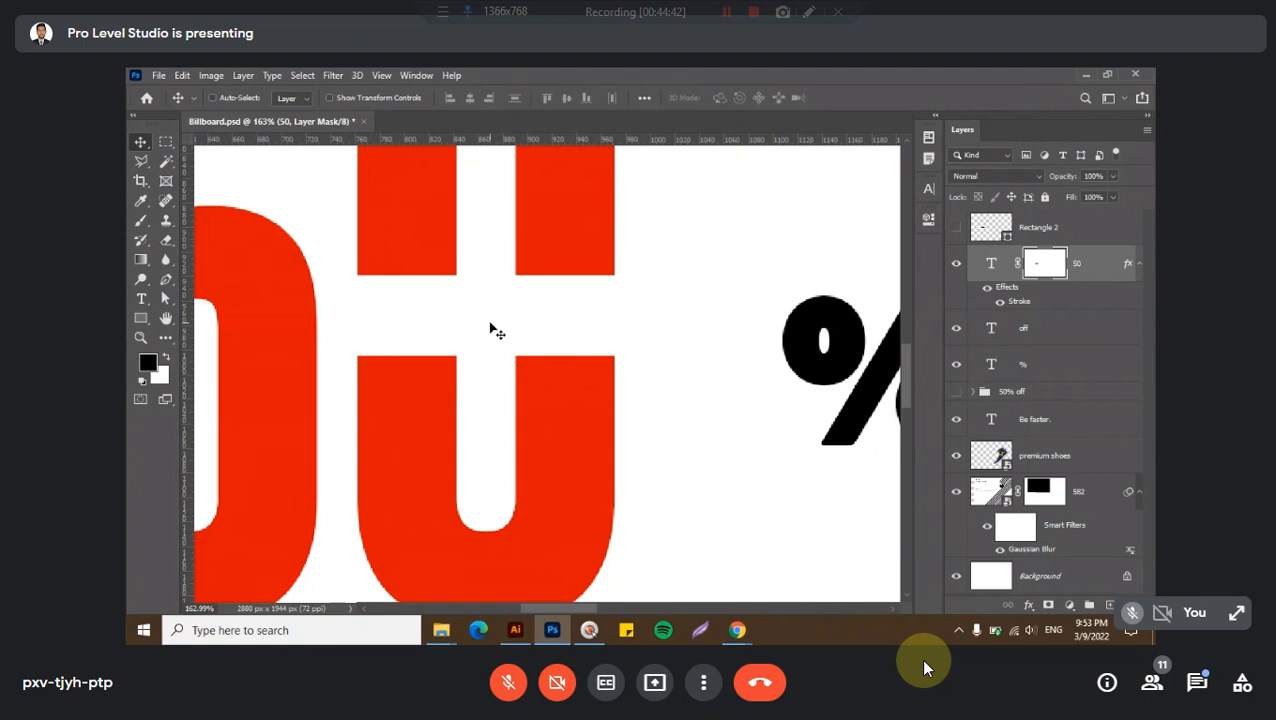
- Move the "OFF" text over the gap in the zero and delete the layer effects from the "50" layer
key(ctrl+0)
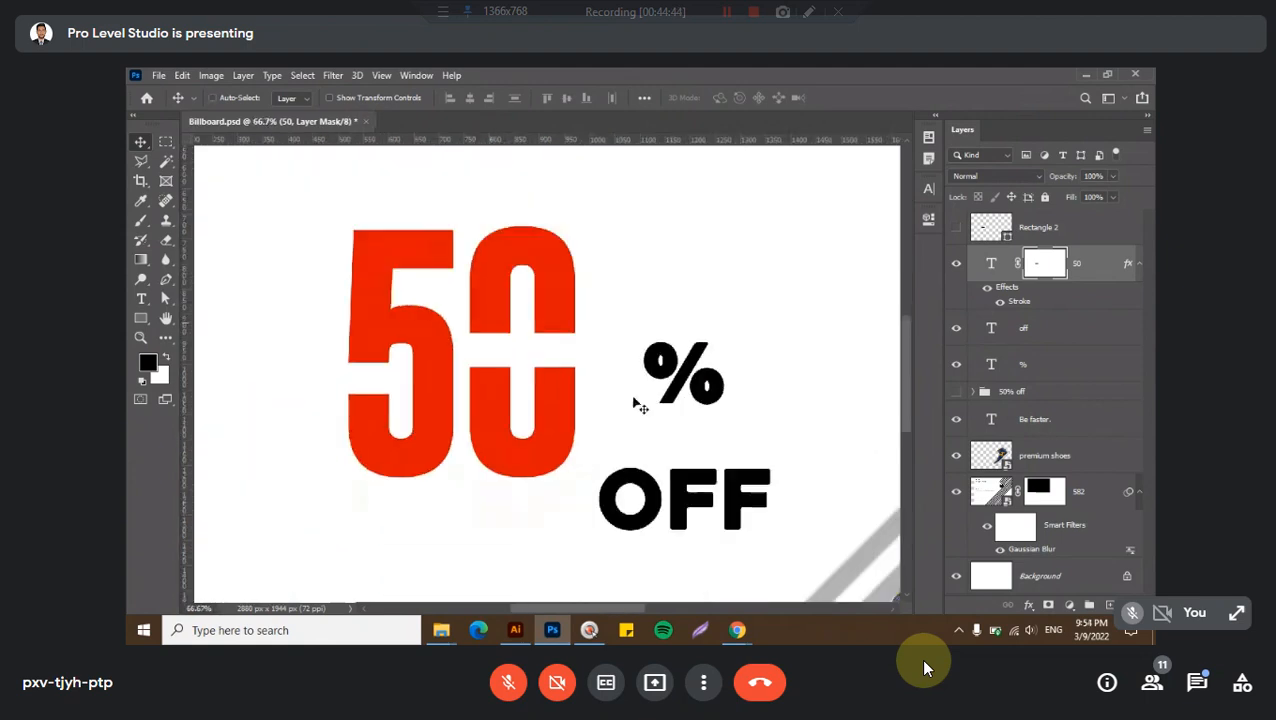
right_click(697, 494)
click(716, 498)
drag(716, 498, 604, 362)
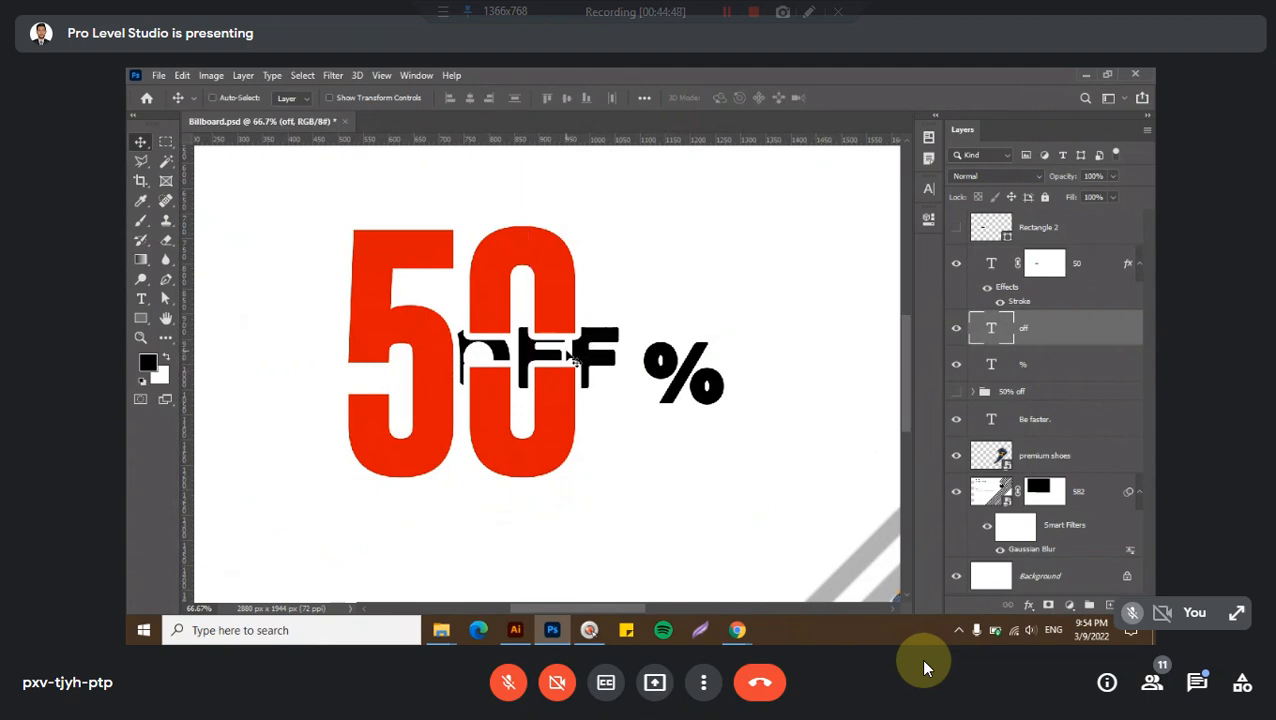
mouse_move(1017, 304)
mouse_down()
mouse_move(1125, 522)
mouse_move(1128, 590)
mouse_up()
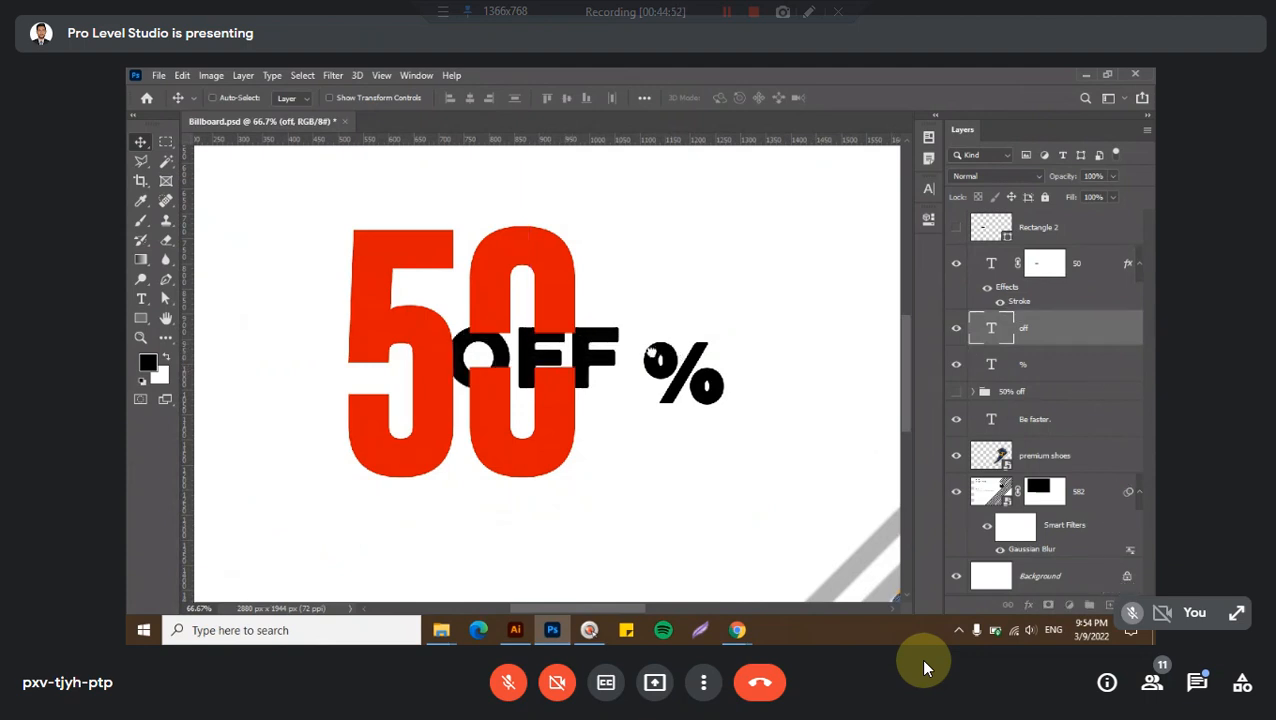
- Change the "OFF" text's font to Lato Regular and retype the word as "OFF" in capitals
double_click(598, 368)
click(290, 97)
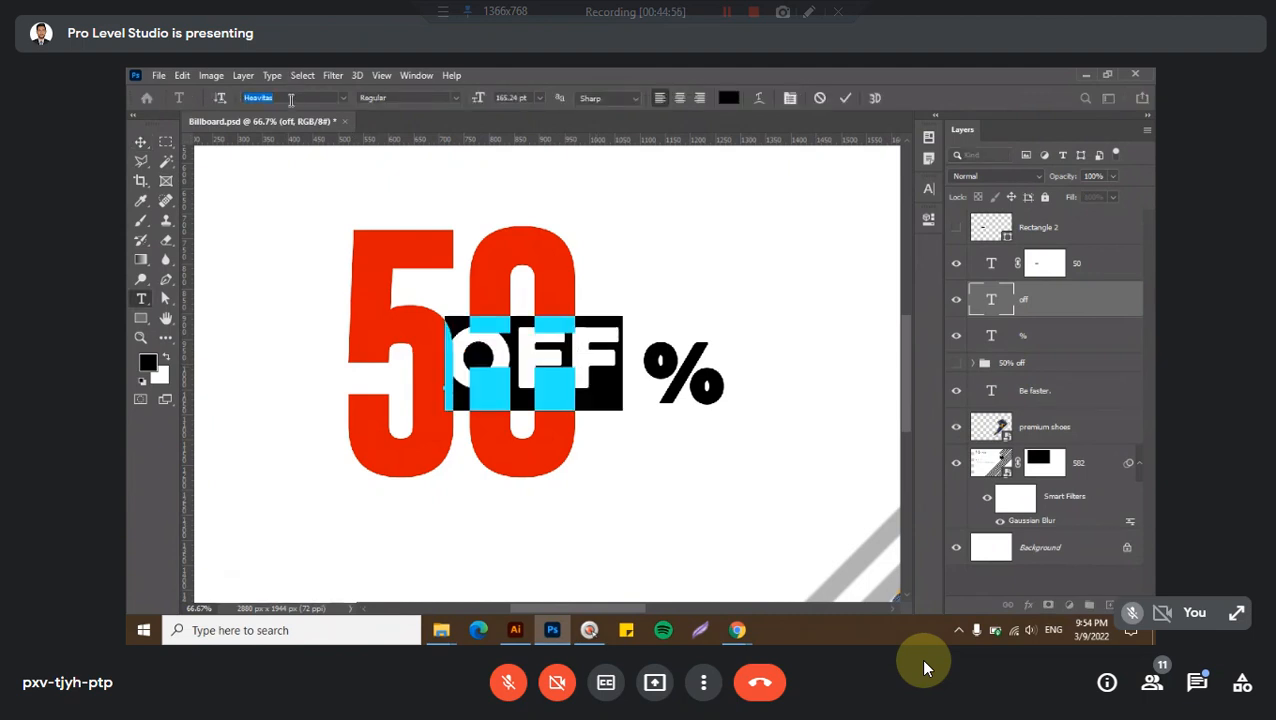
text(helbe)
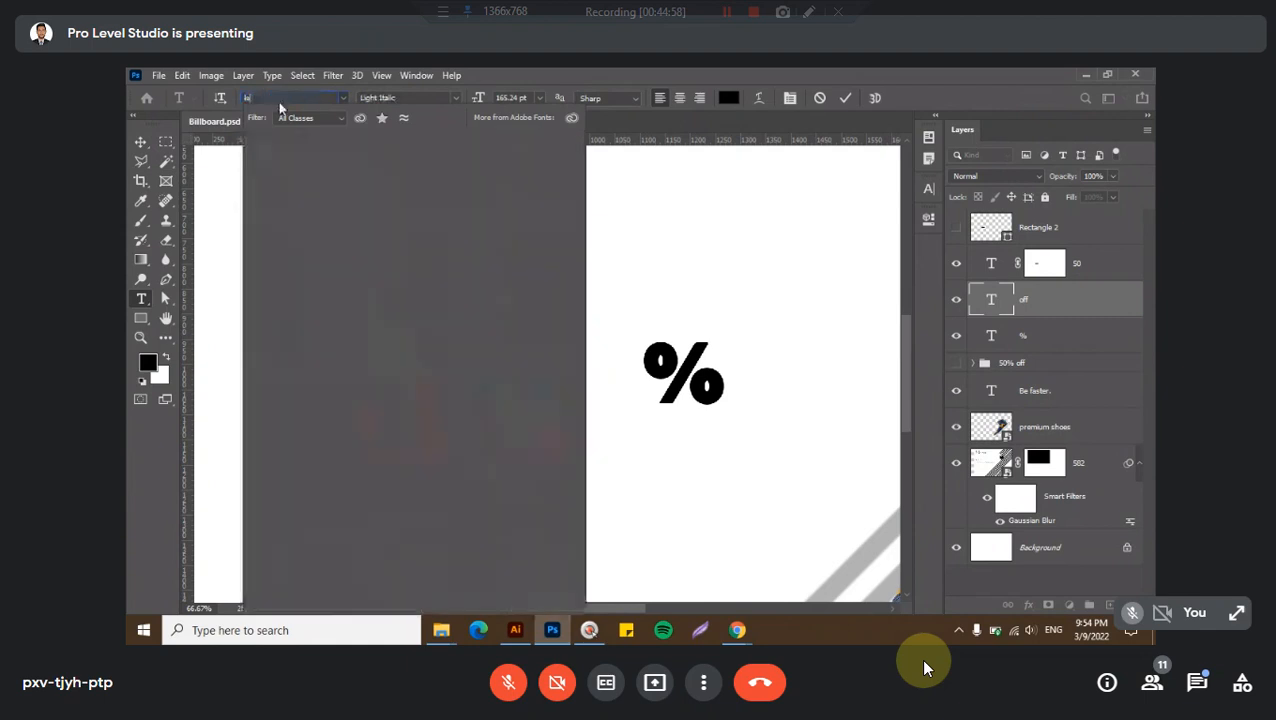
text(to)
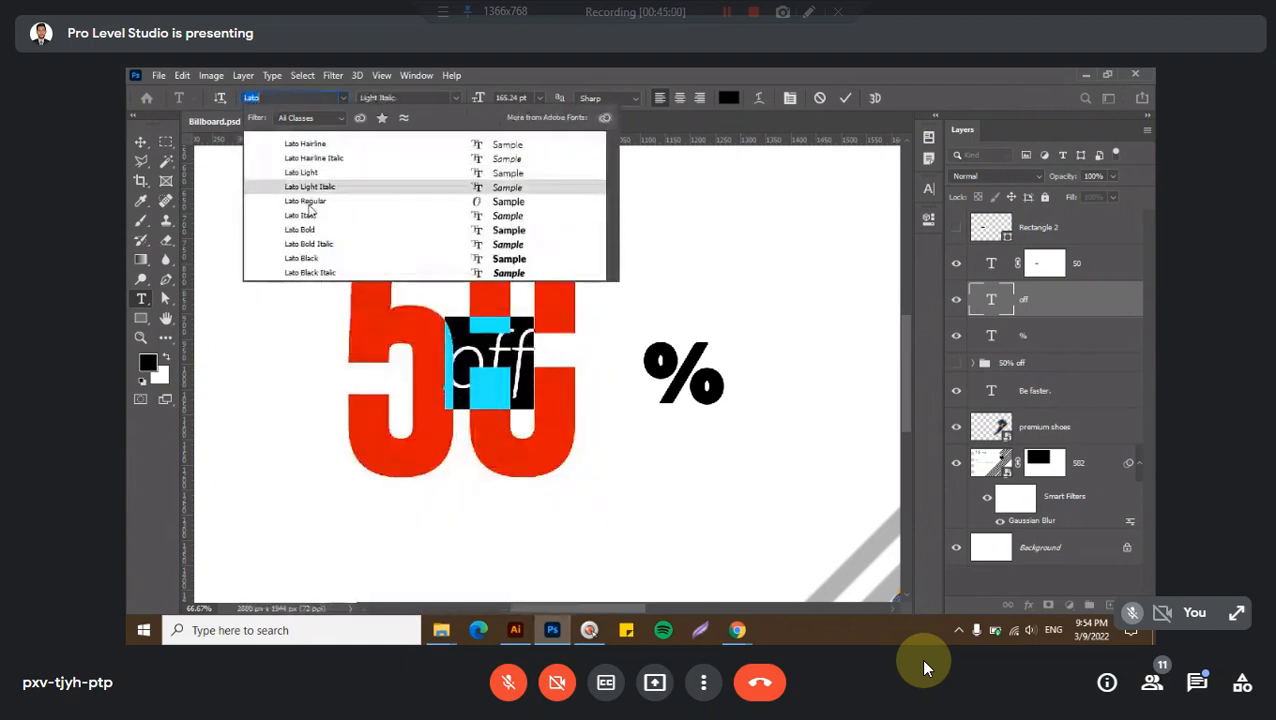
click(309, 202)
text(OFF)
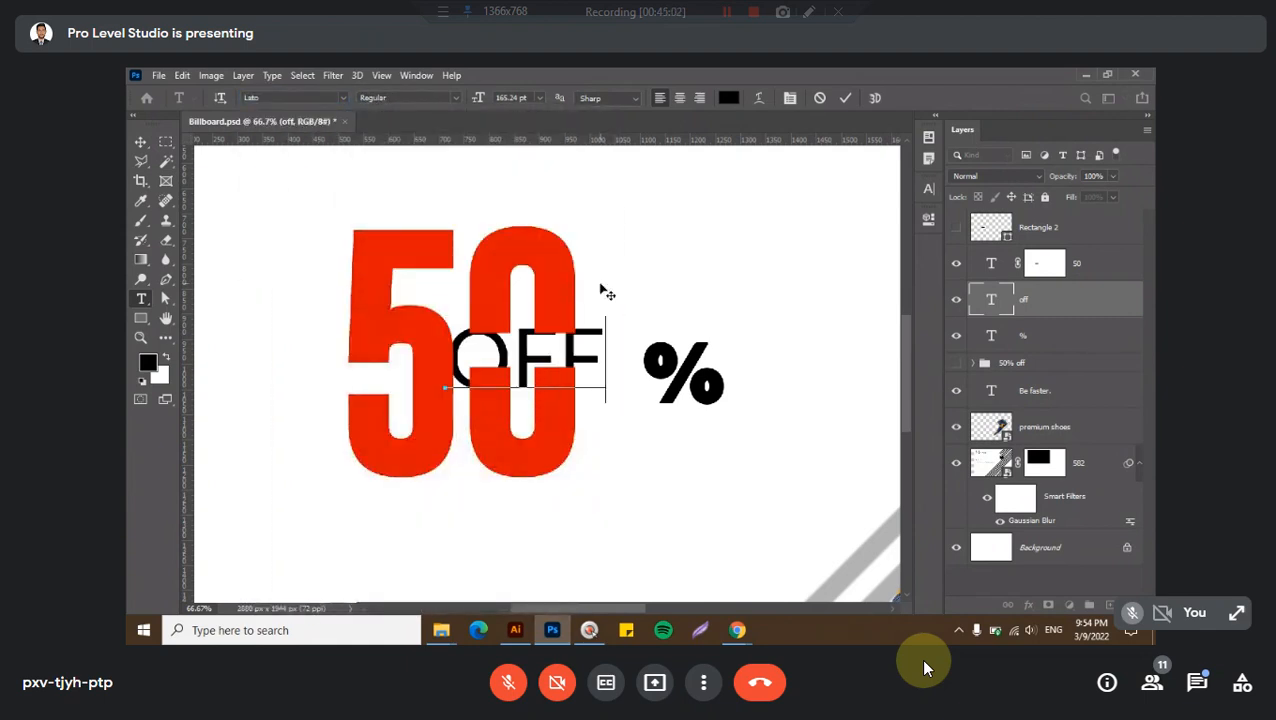
- Set the "OFF" font size to 165.24/2 pt and move the word into the gap cut through the zero
key(ctrl+a)
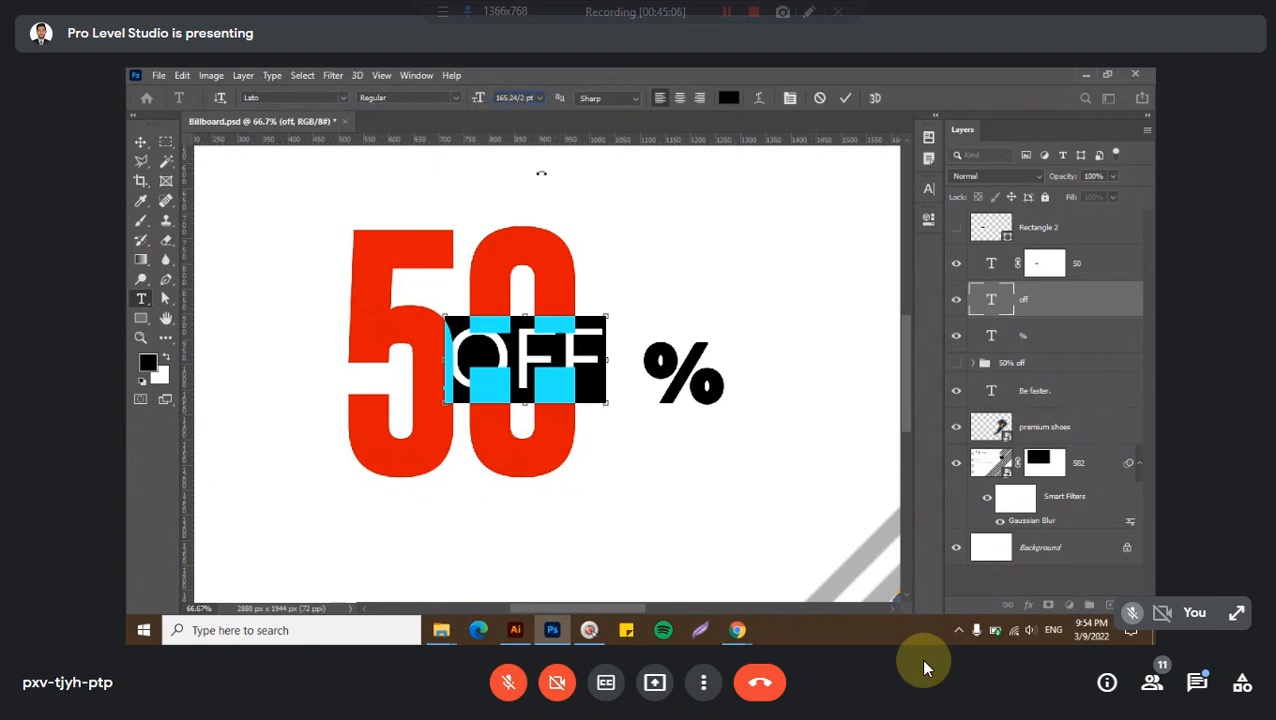
key(Return)
key(ctrl+Return)
key(v)
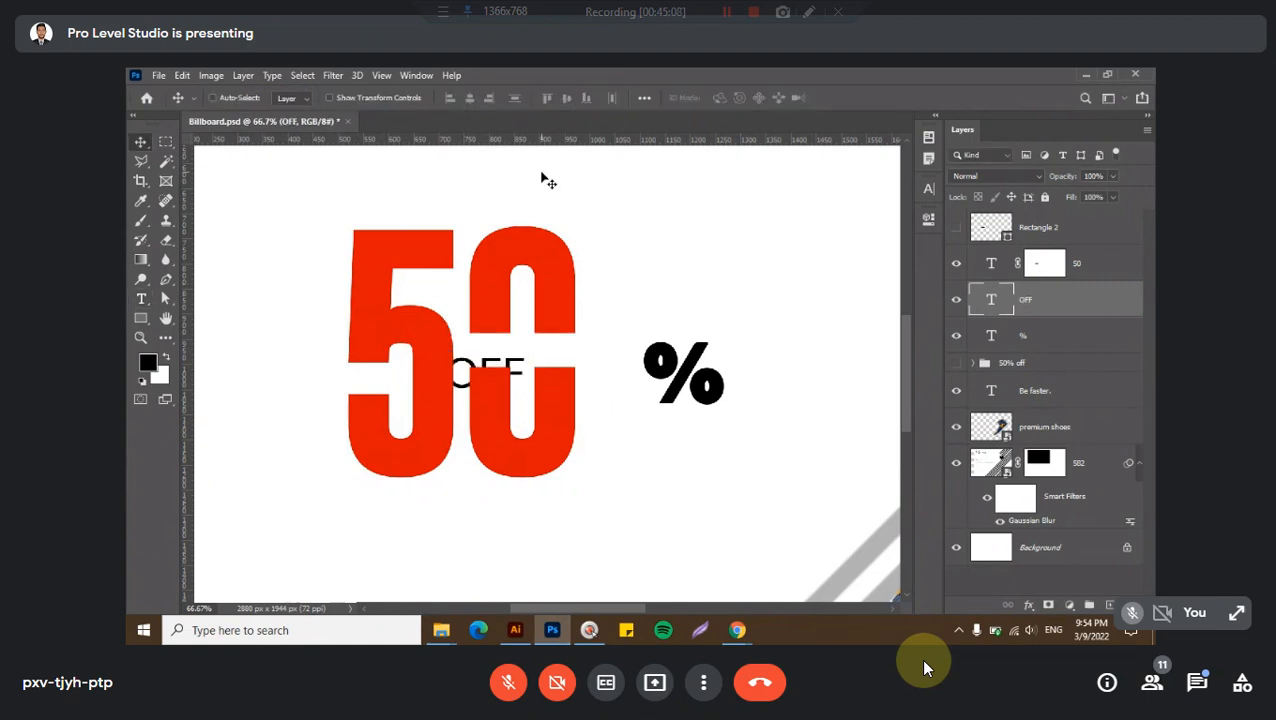
scroll(507, 346, up, 3)
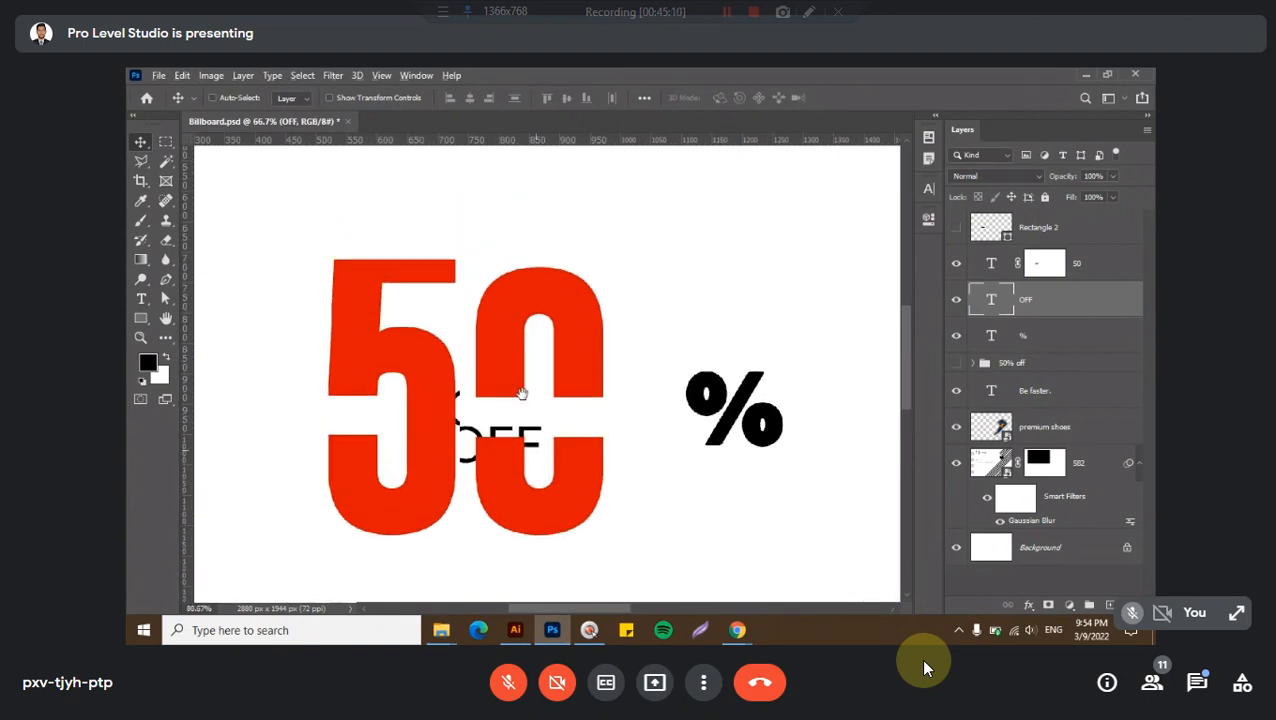
drag(486, 440, 483, 398)
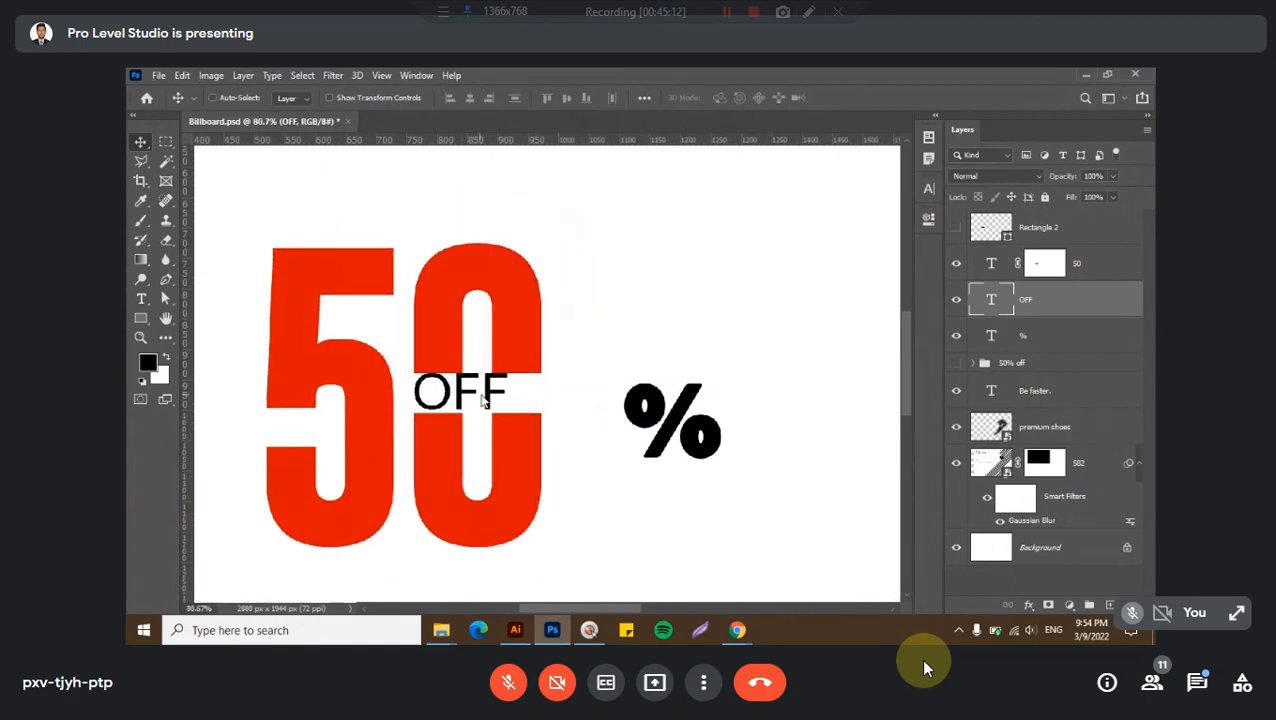
- Move the "OFF" text layer above the "50" layer in the layer stack
double_click(482, 399)
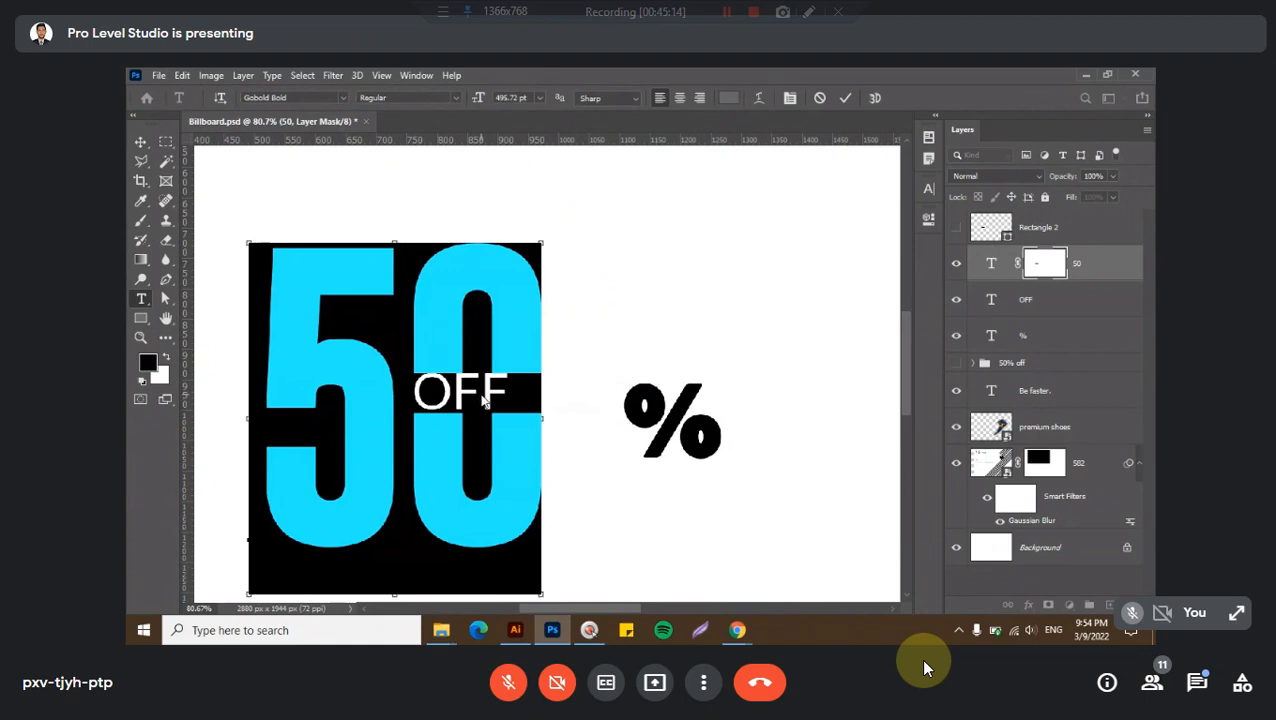
key(Escape)
click(1036, 326)
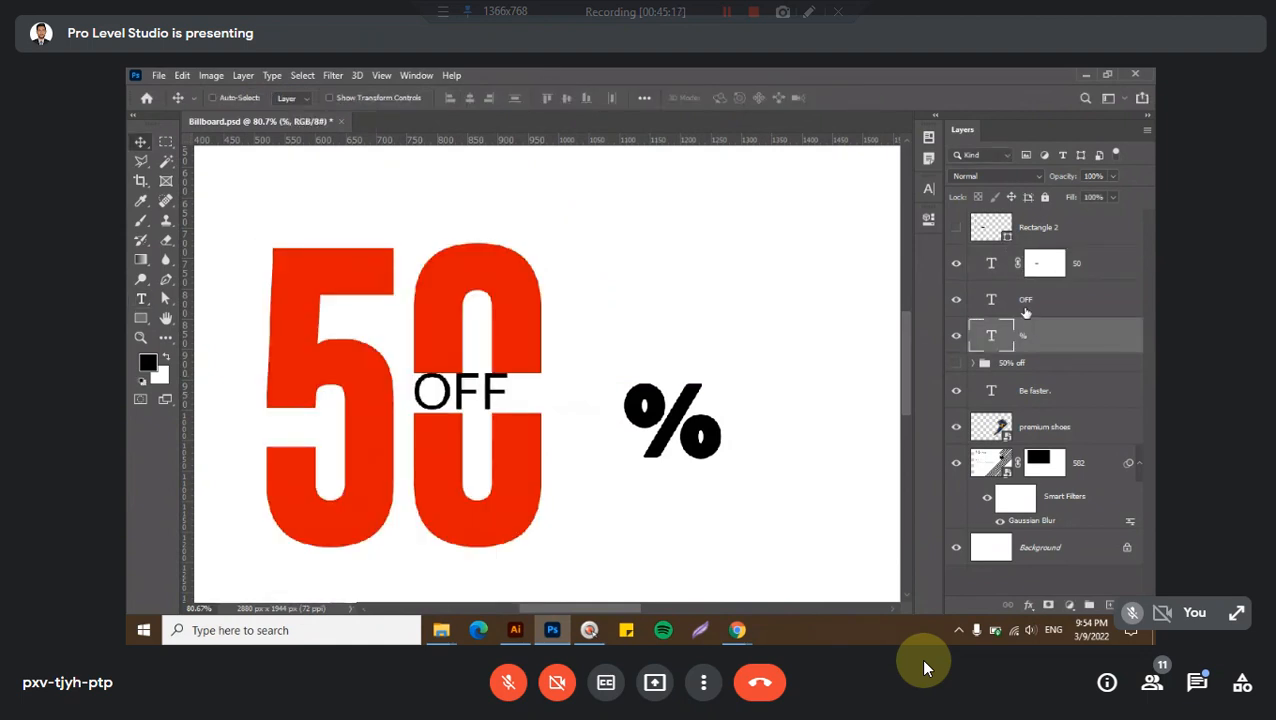
drag(1036, 304, 1034, 246)
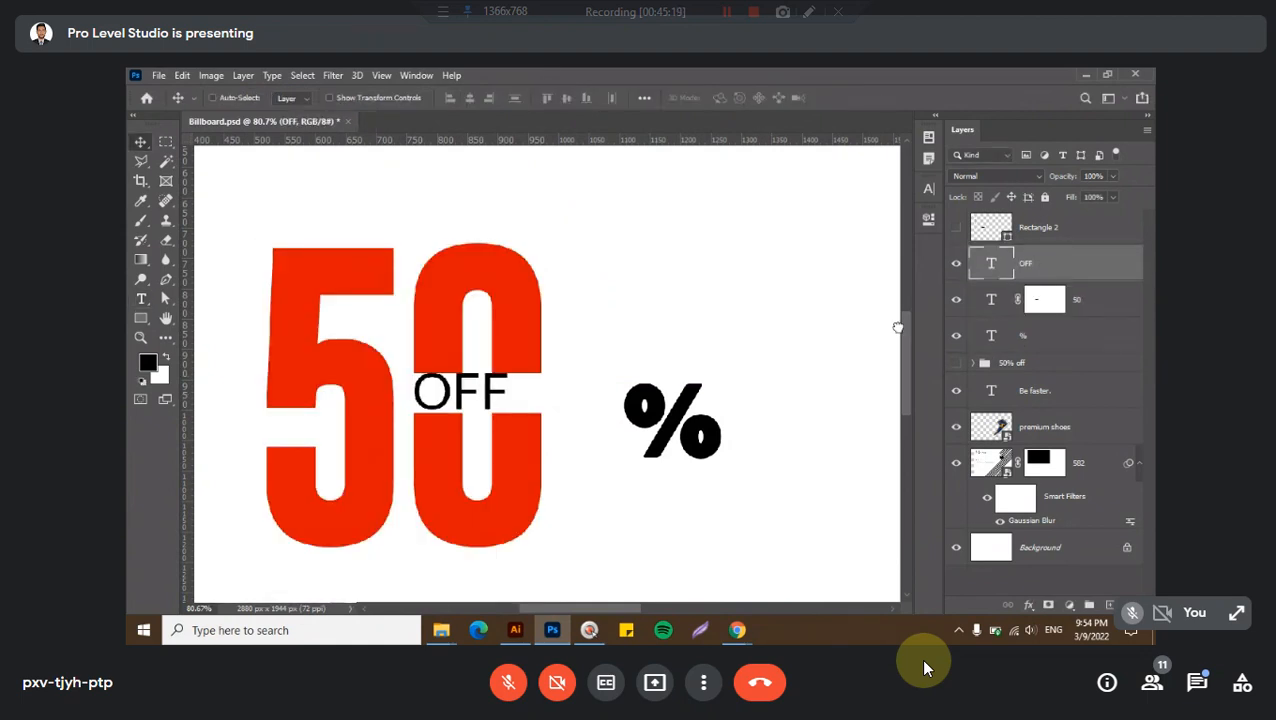
- Replace the "OFF" text in the zero's gap with the word "UPTO" in capitals
double_click(468, 390)
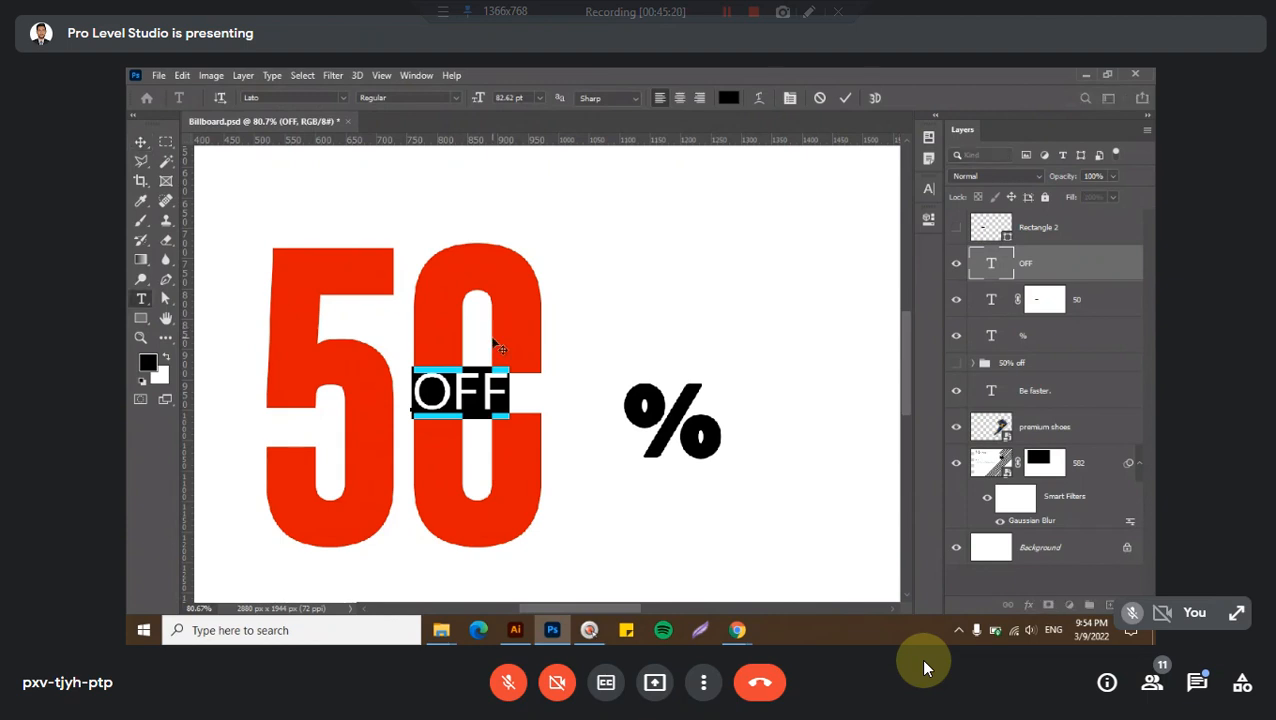
text(opto)
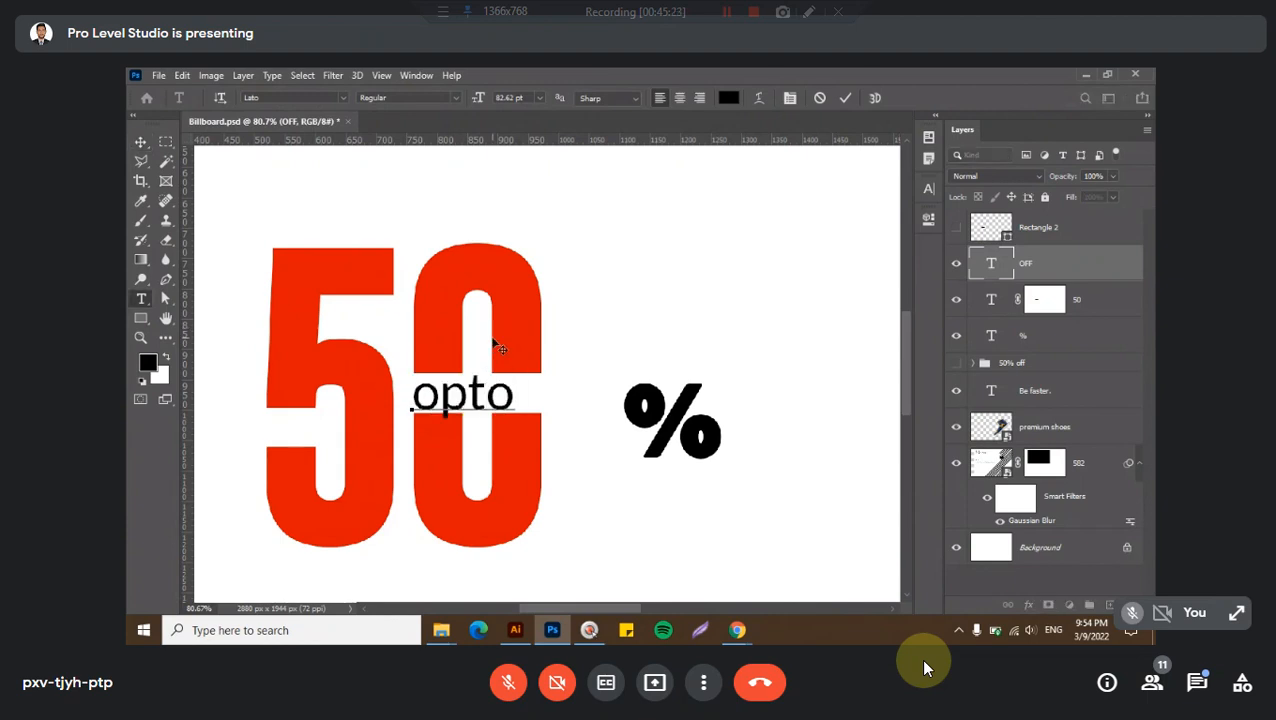
key(ctrl+a)
text(upto)
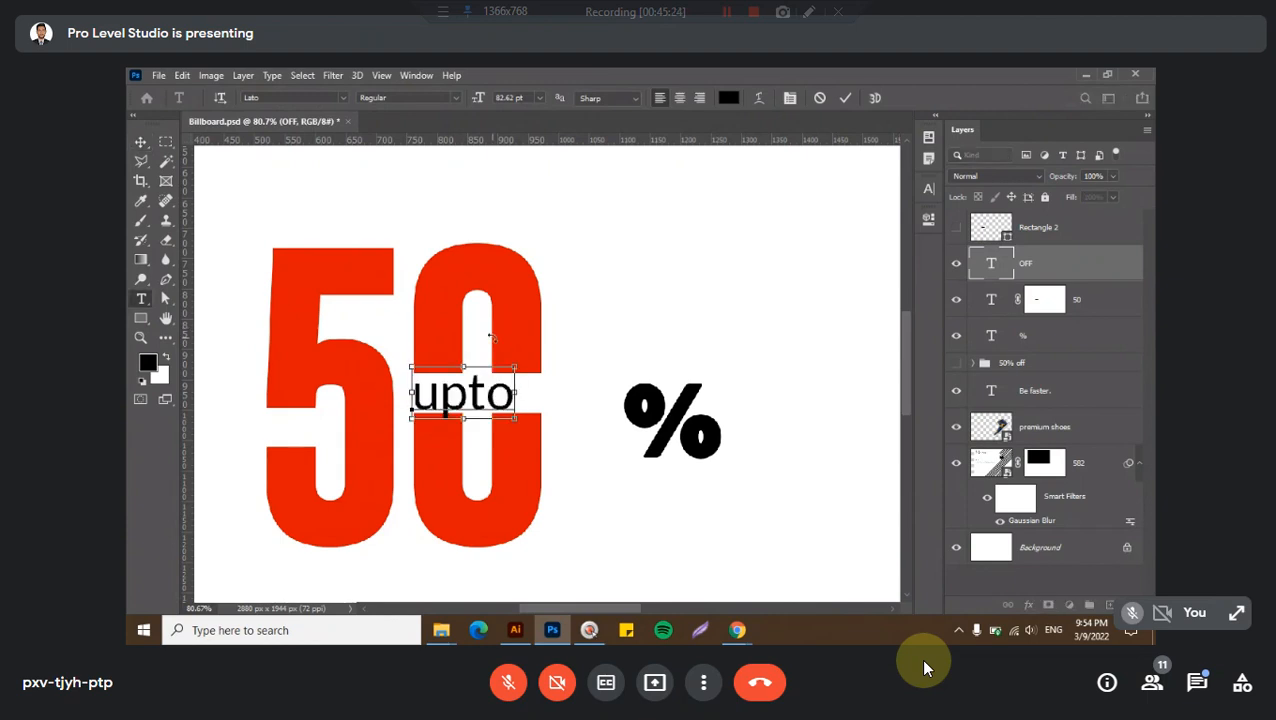
key(ctrl+a)
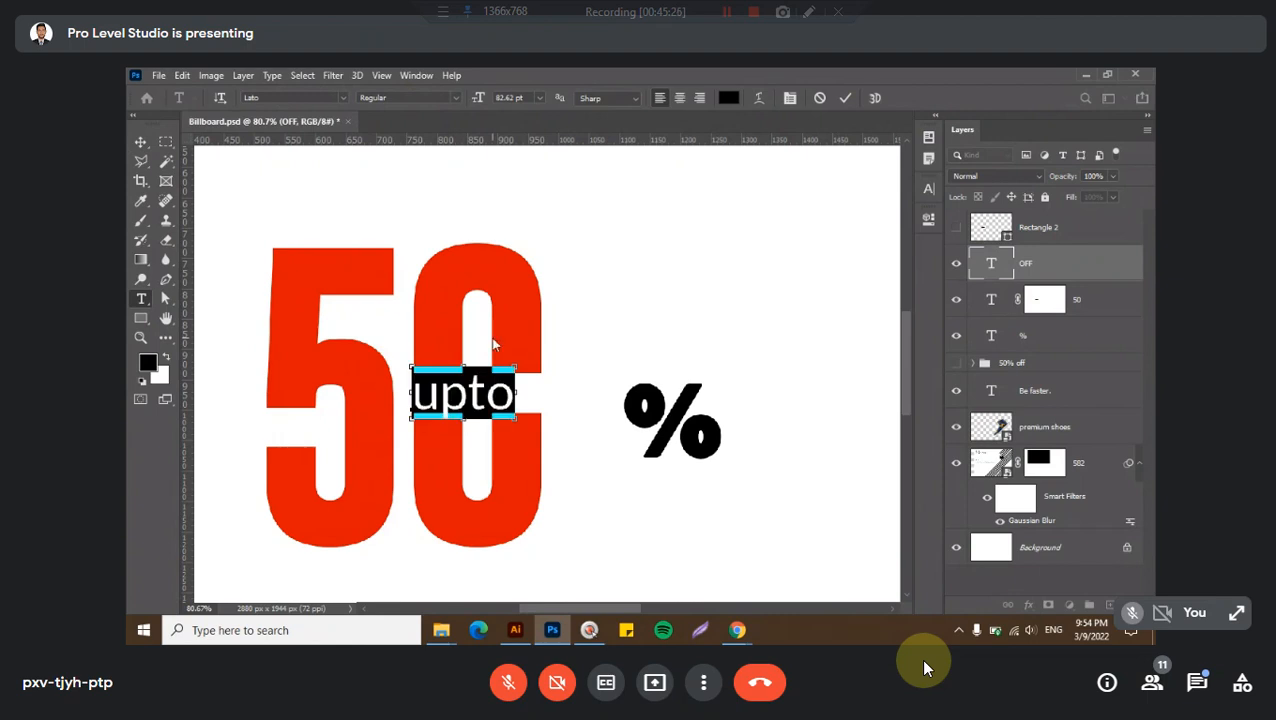
key(ctrl+Return)
drag(486, 406, 490, 395)
double_click(490, 393)
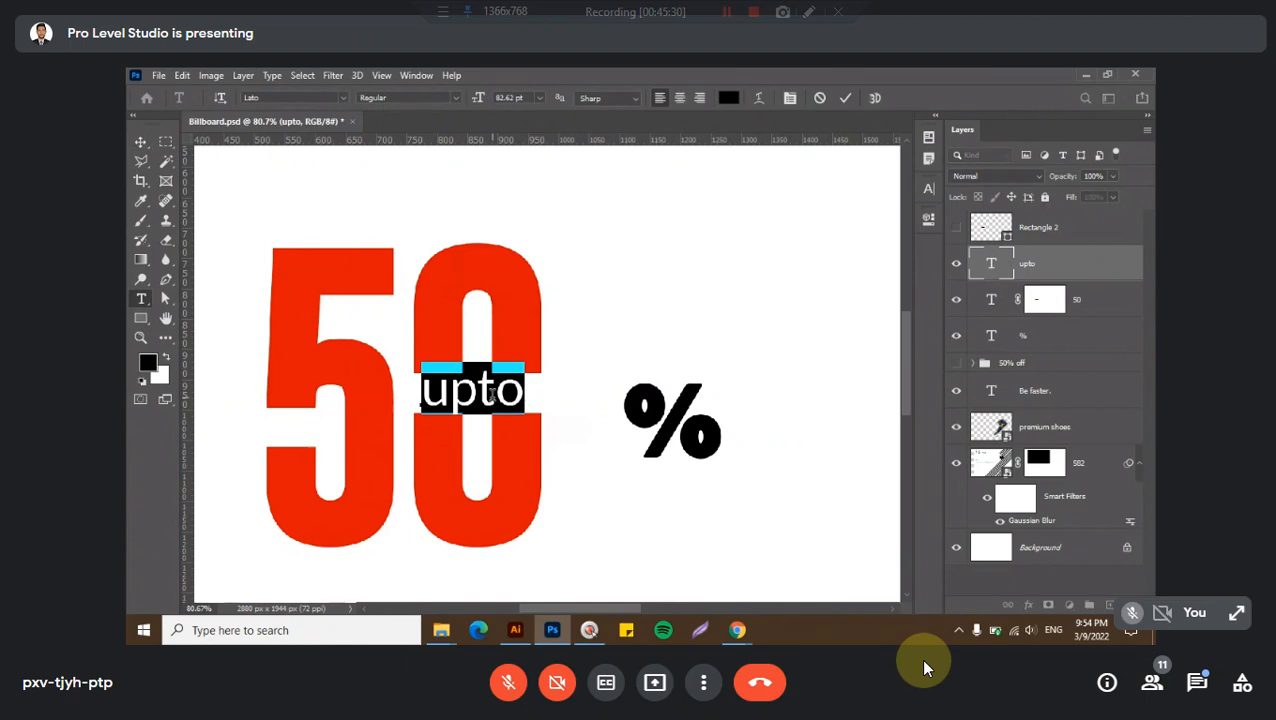
text(UPTO)
key(ctrl+a)
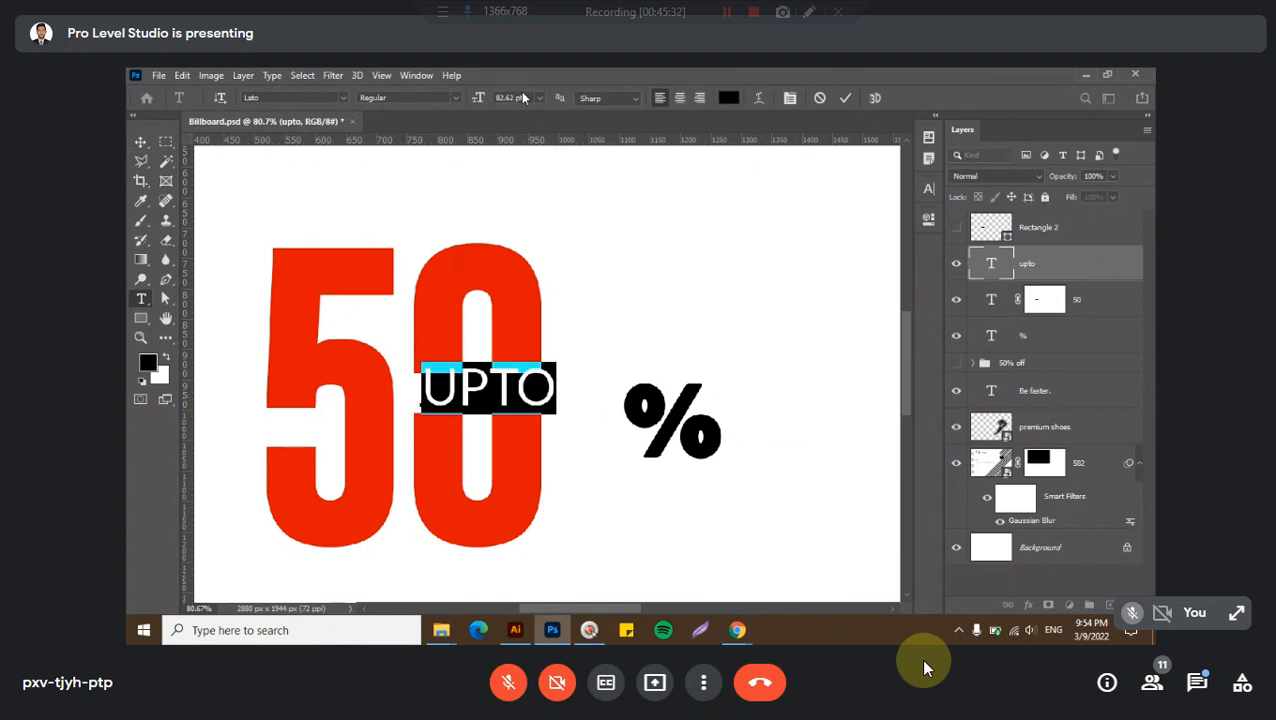
key(ctrl+Return)
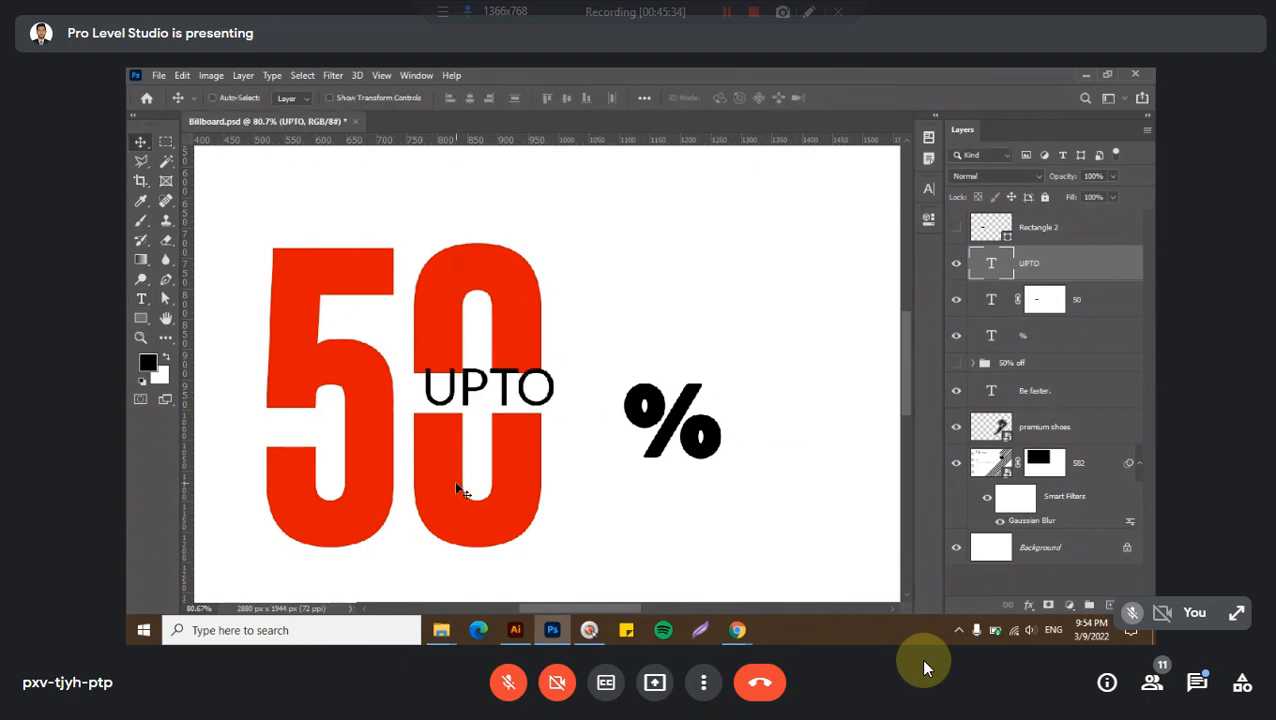
- Position the "UPTO" text inside the zero's gap, with its first letter lined up with the zero's left edge
scroll(461, 467, up, 6)
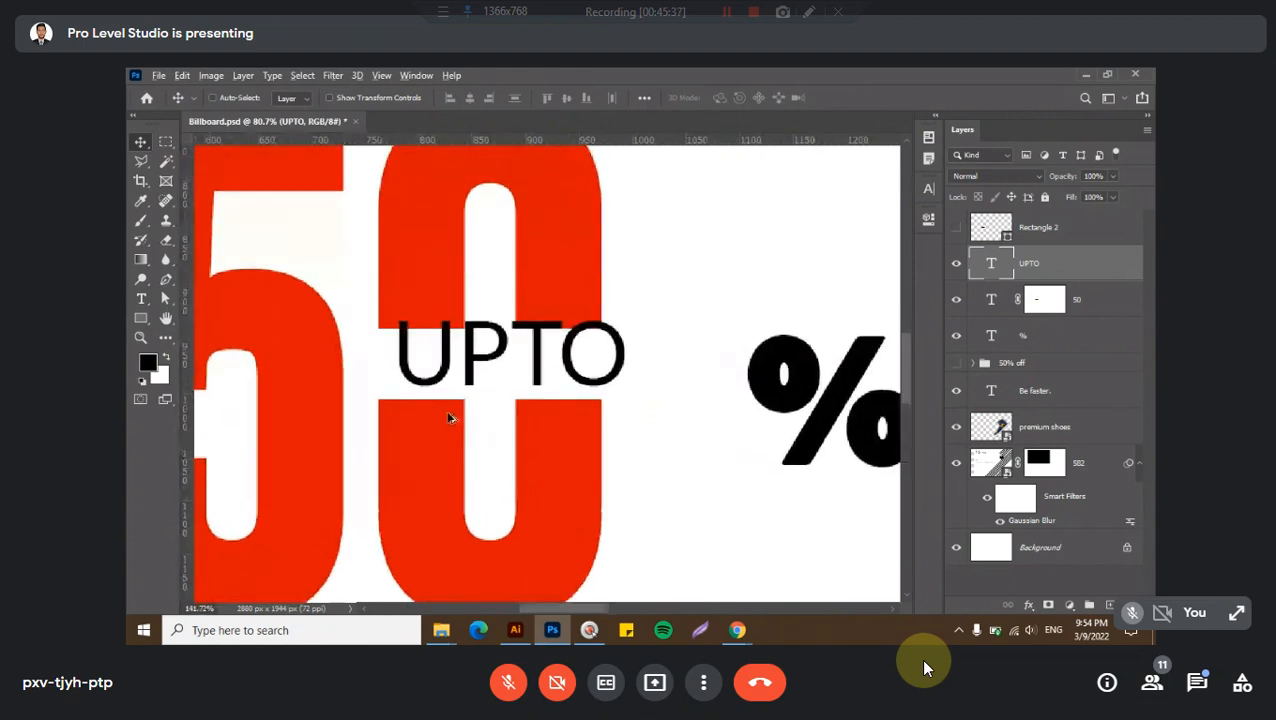
drag(480, 468, 518, 356)
key(ctrl+t)
drag(400, 322, 424, 317)
key(Return)
key(Left)
key(Left)
key(Left)
key(Left)
key(Left)
key(Left)
key(Left)
key(Left)
key(Left)
key(Left)
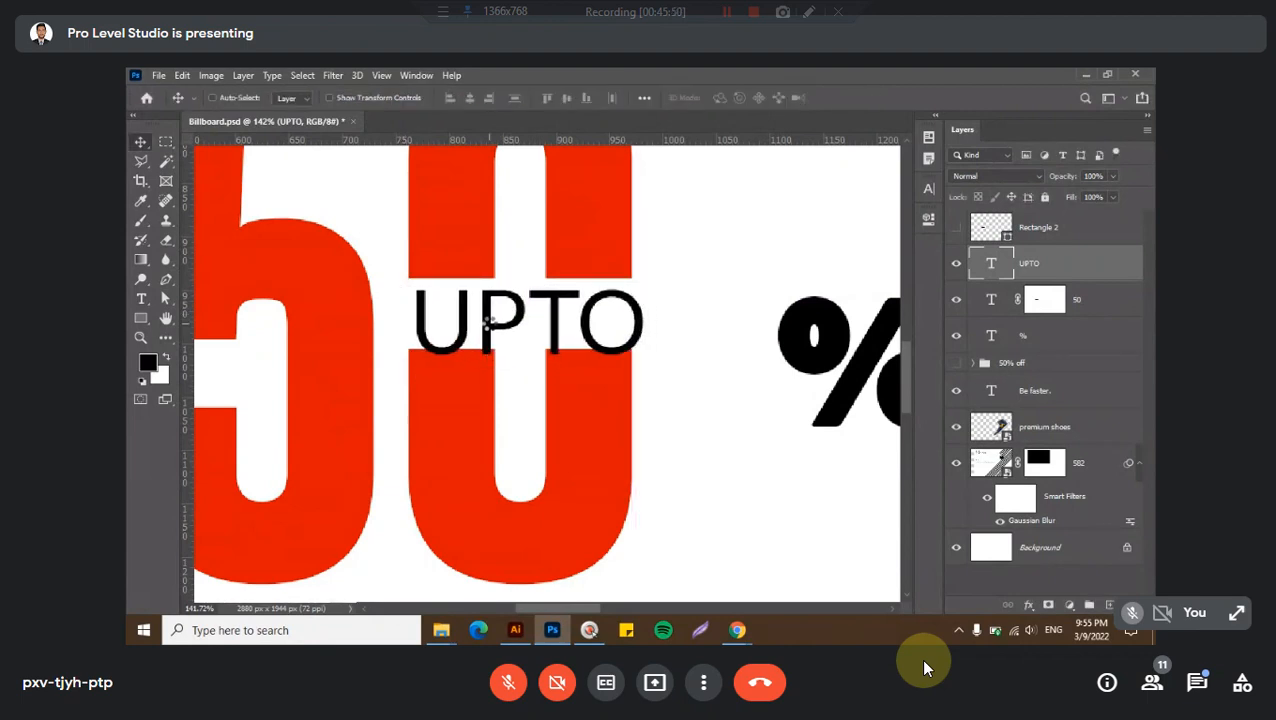
key(Left)
key(Left)
key(Left)
key(Left)
key(Left)
key(Up)
key(Up)
key(Up)
key(Up)
key(Up)
key(Up)
key(Up)
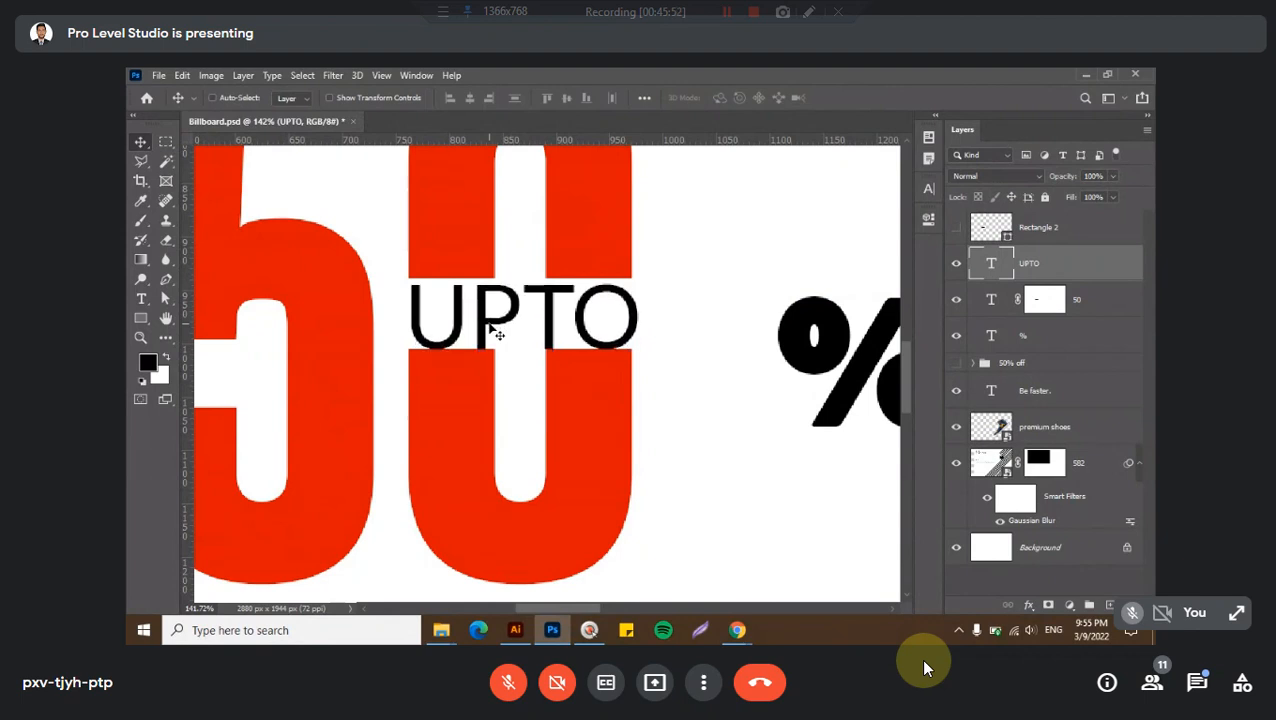
key(Up)
key(Up)
key(Up)
- Set the "UPTO" font size to 76 pt and nudge the word up within the gap
double_click(498, 325)
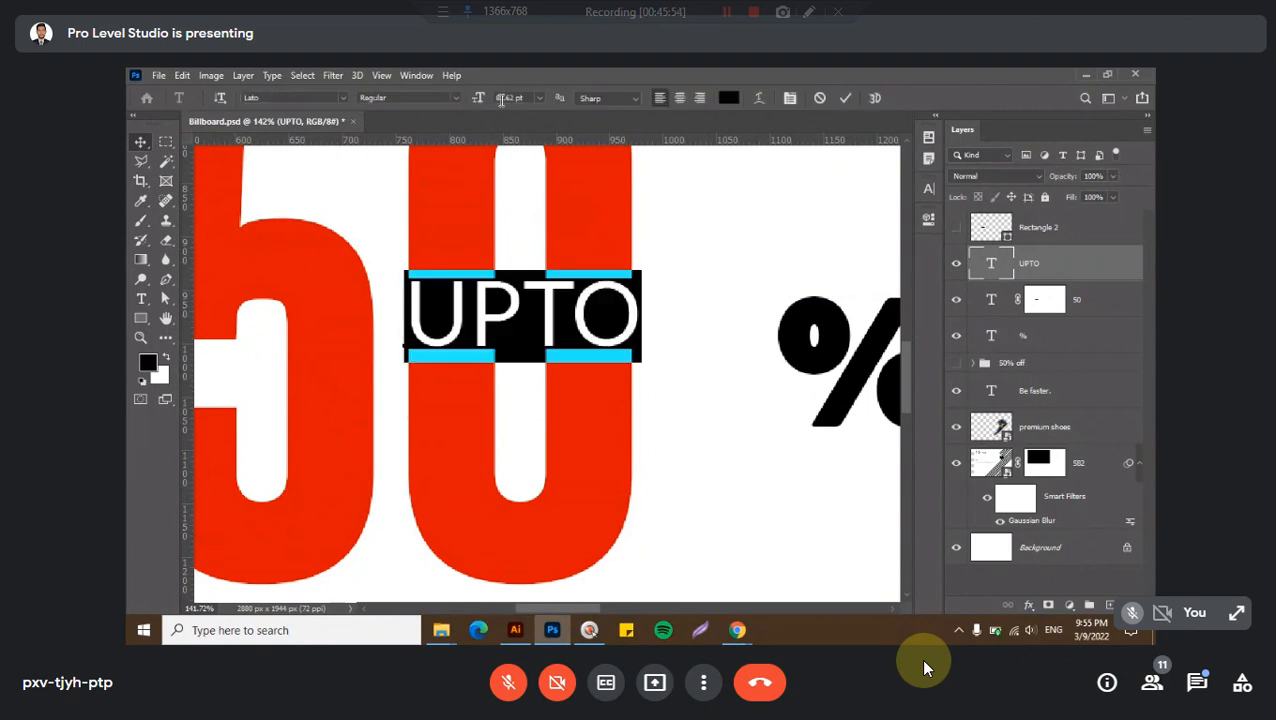
click(505, 98)
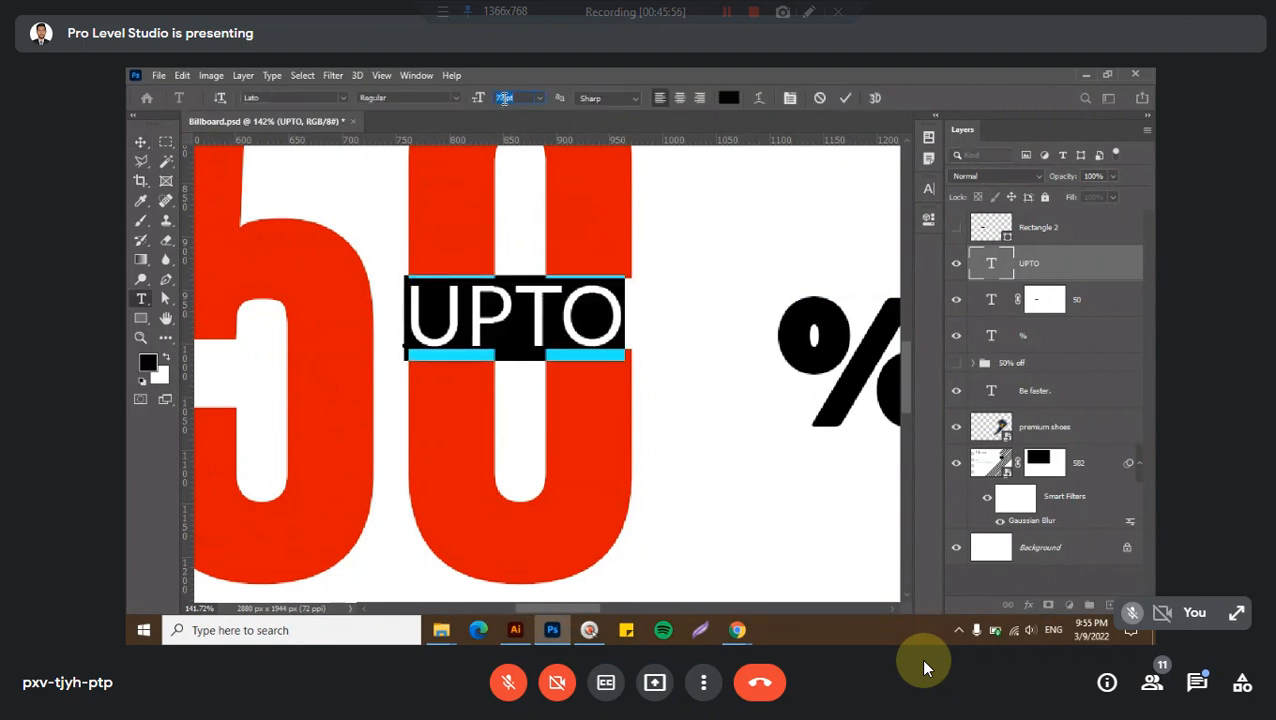
key(Down)
click(845, 98)
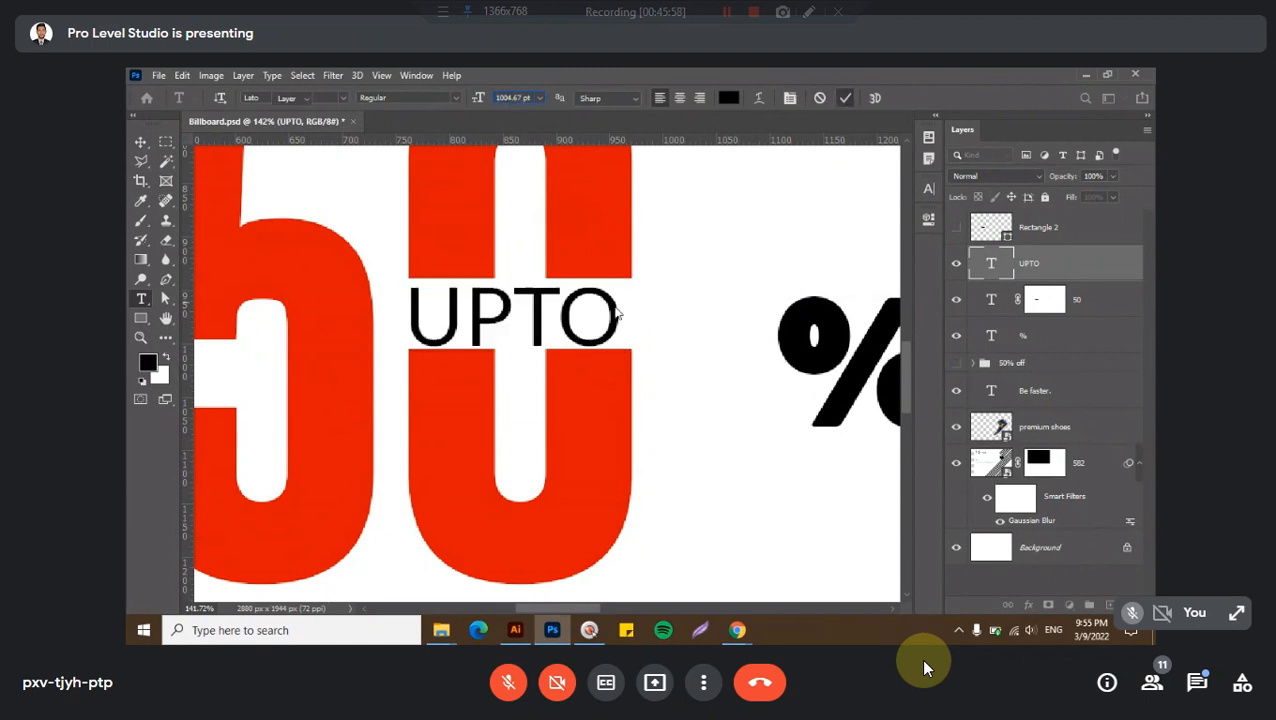
key(v)
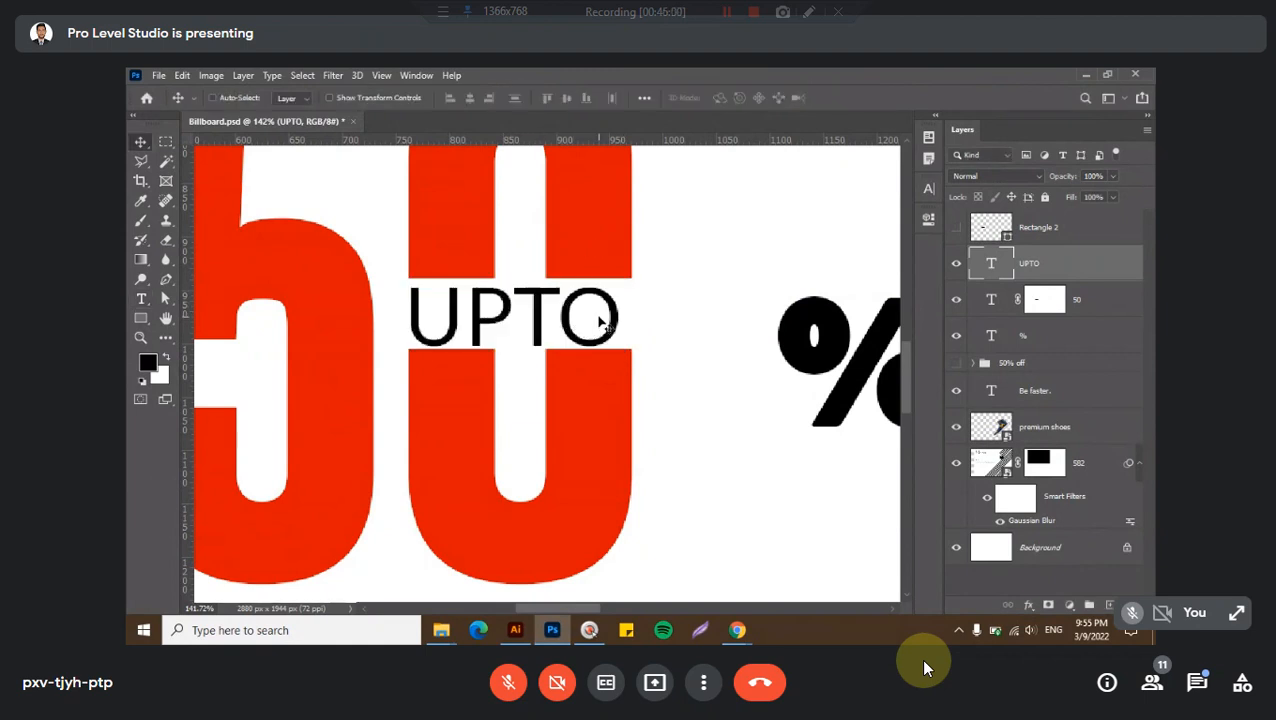
key(Up)
key(Up)
- Set the tracking of the "UPTO" text to 40 so it spans the zero's width
key(t)
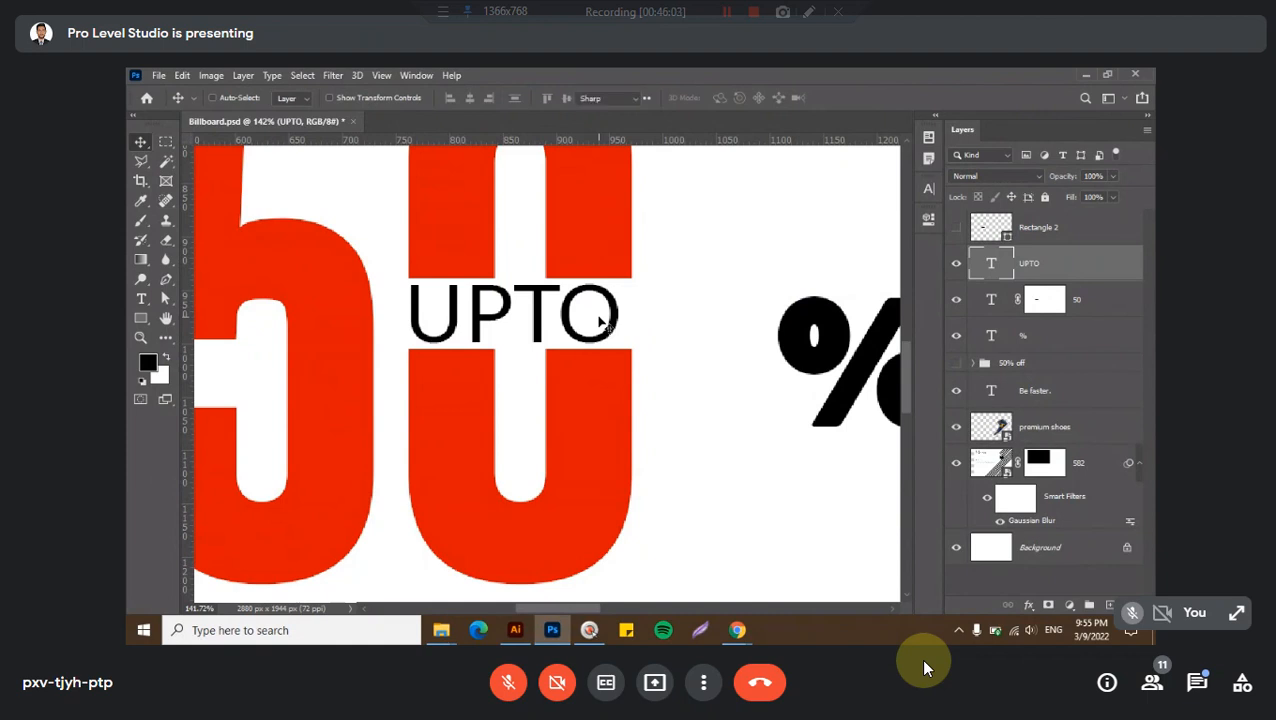
double_click(599, 315)
click(927, 189)
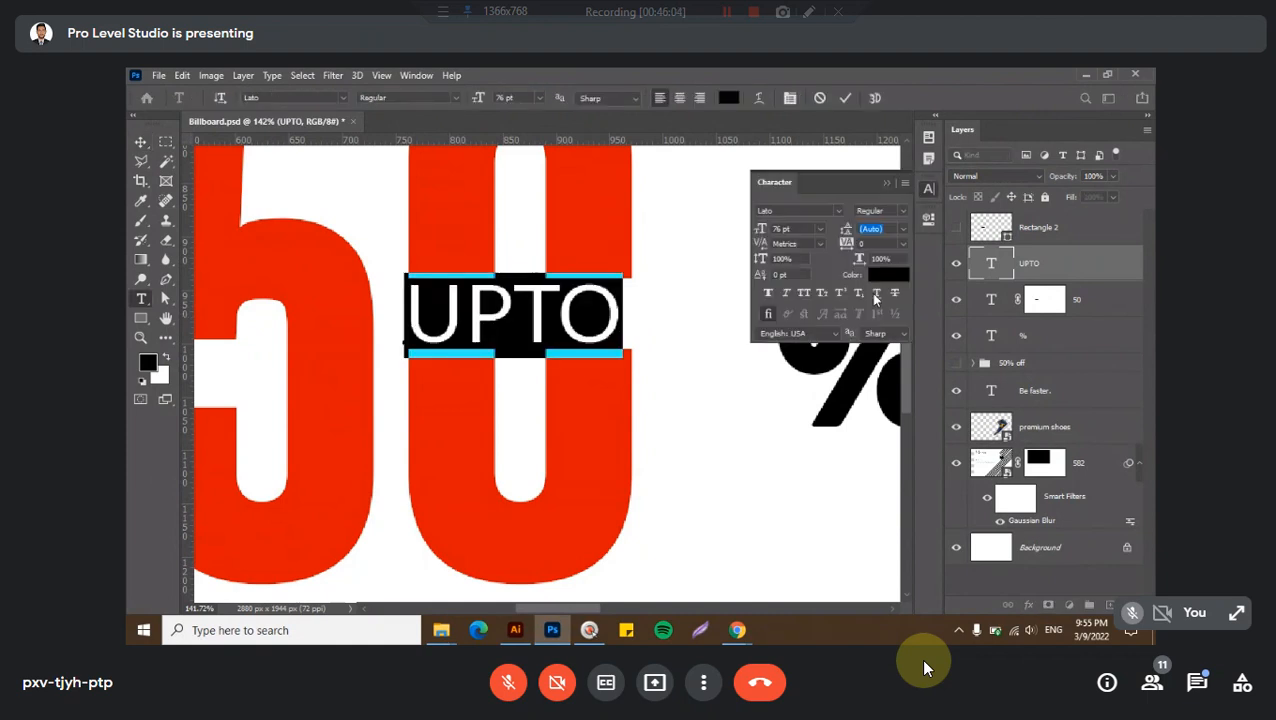
double_click(879, 243)
key(Up)
key(Up)
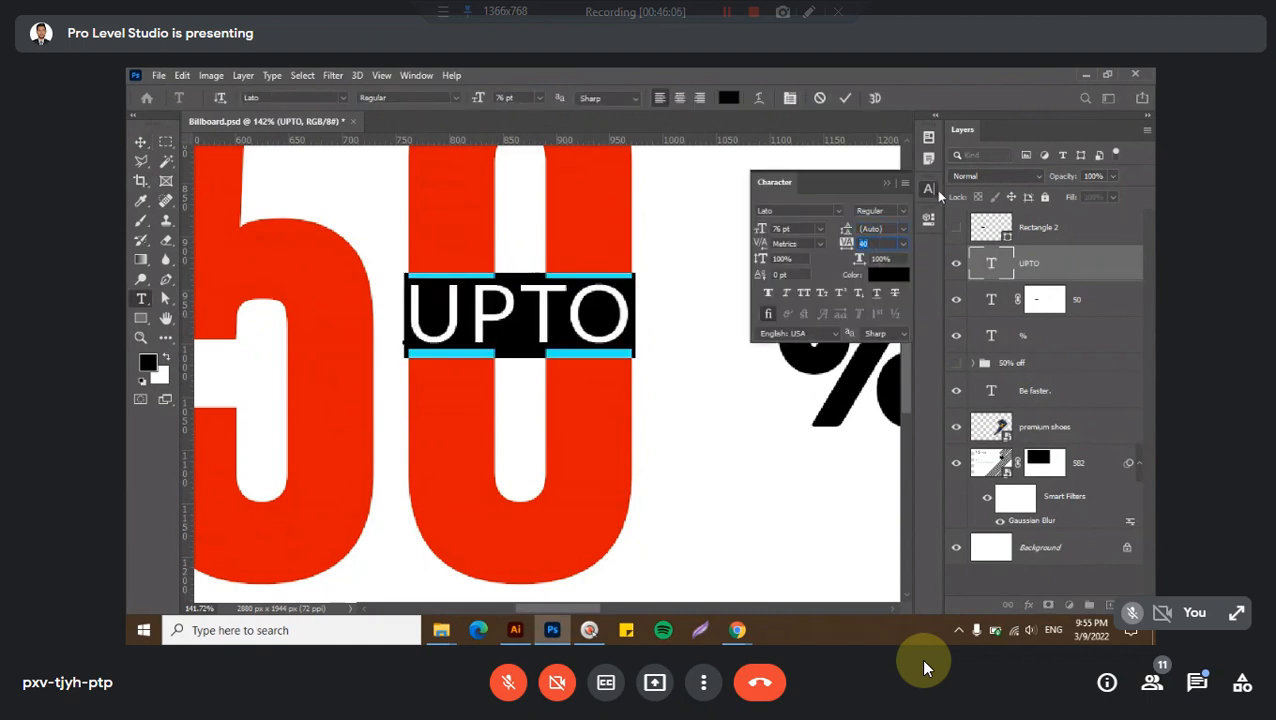
click(929, 189)
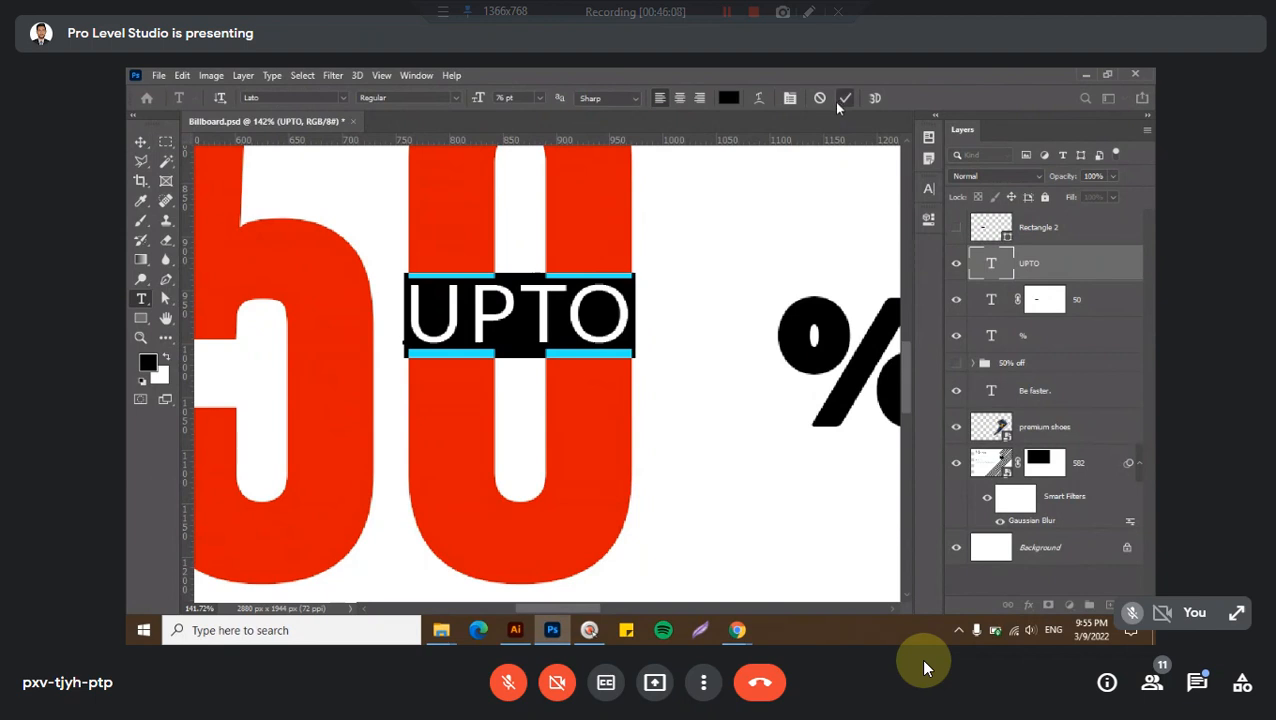
click(845, 98)
key(v)
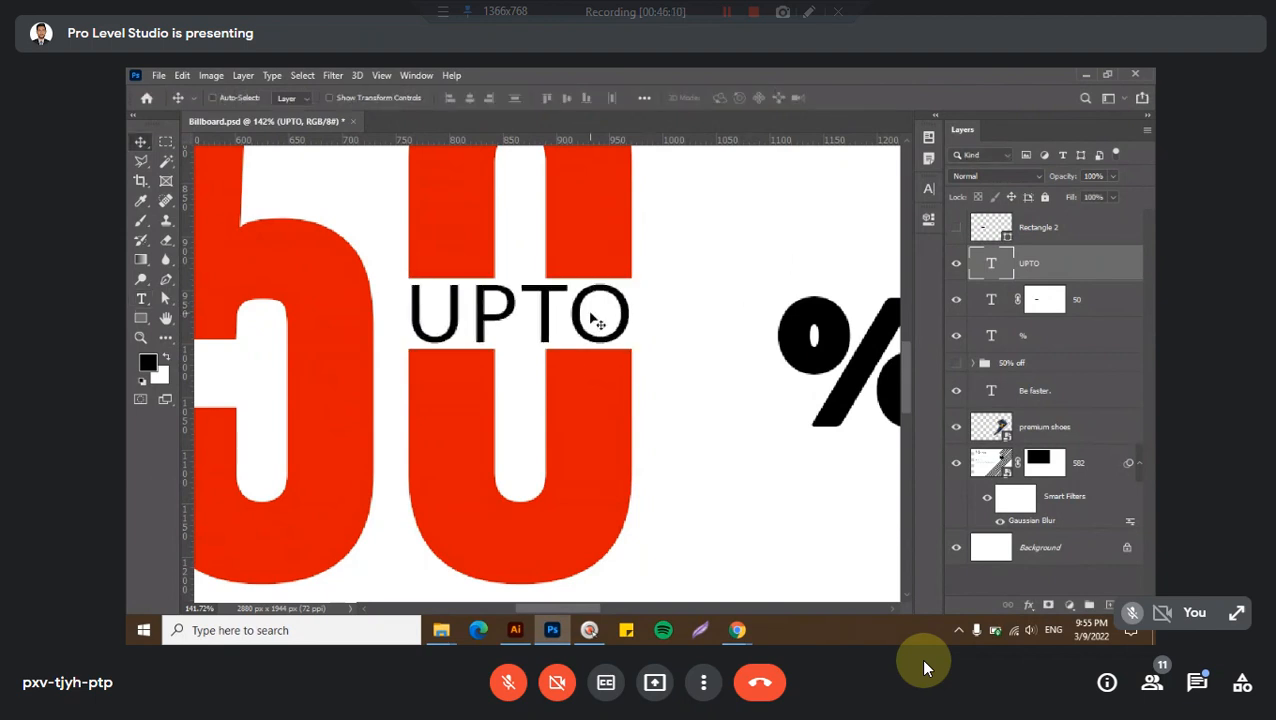
- Move the "%" text up beside the zero's upper right edge
scroll(592, 318, down, 1)
scroll(592, 320, down, 3)
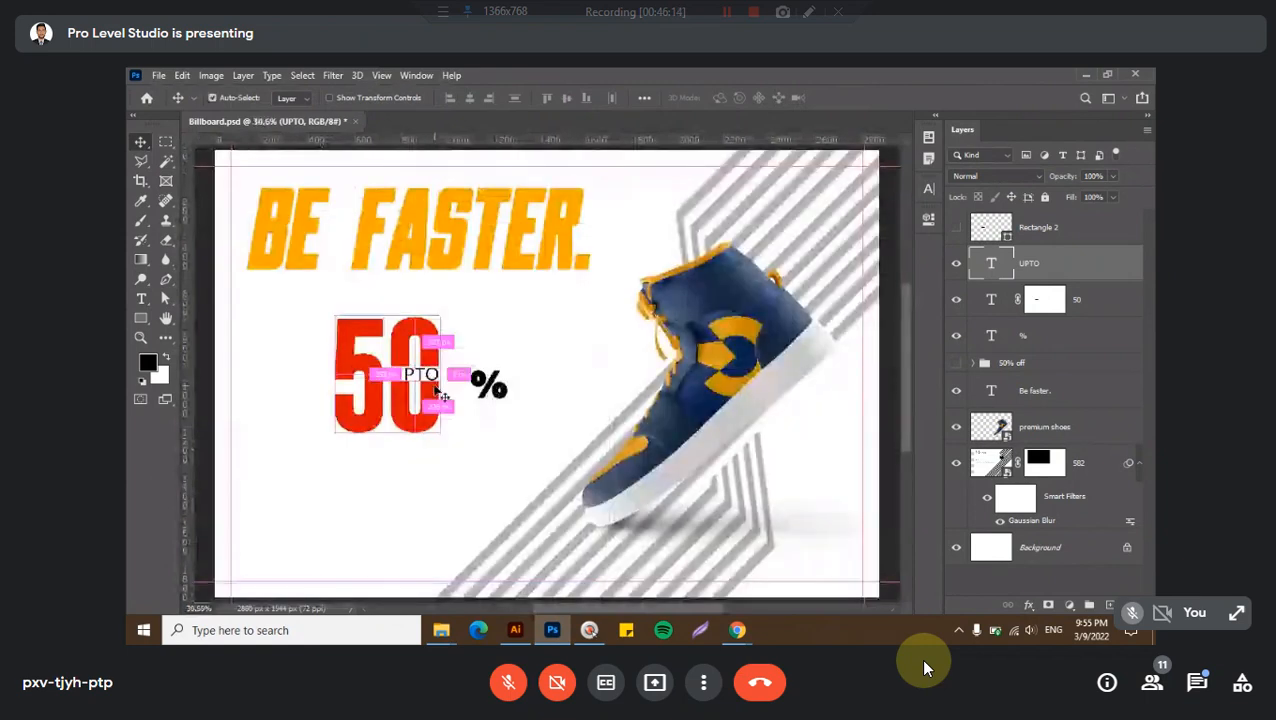
key(ctrl+1)
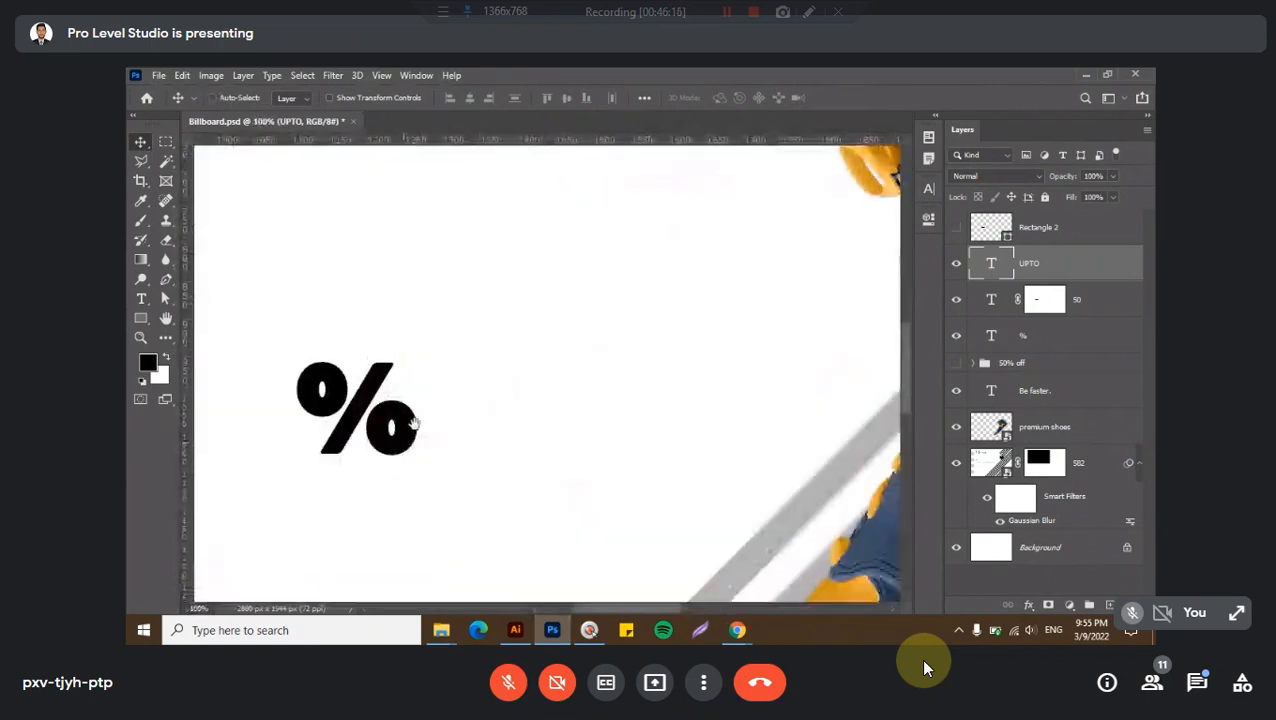
drag(414, 424, 535, 287)
drag(402, 373, 552, 437)
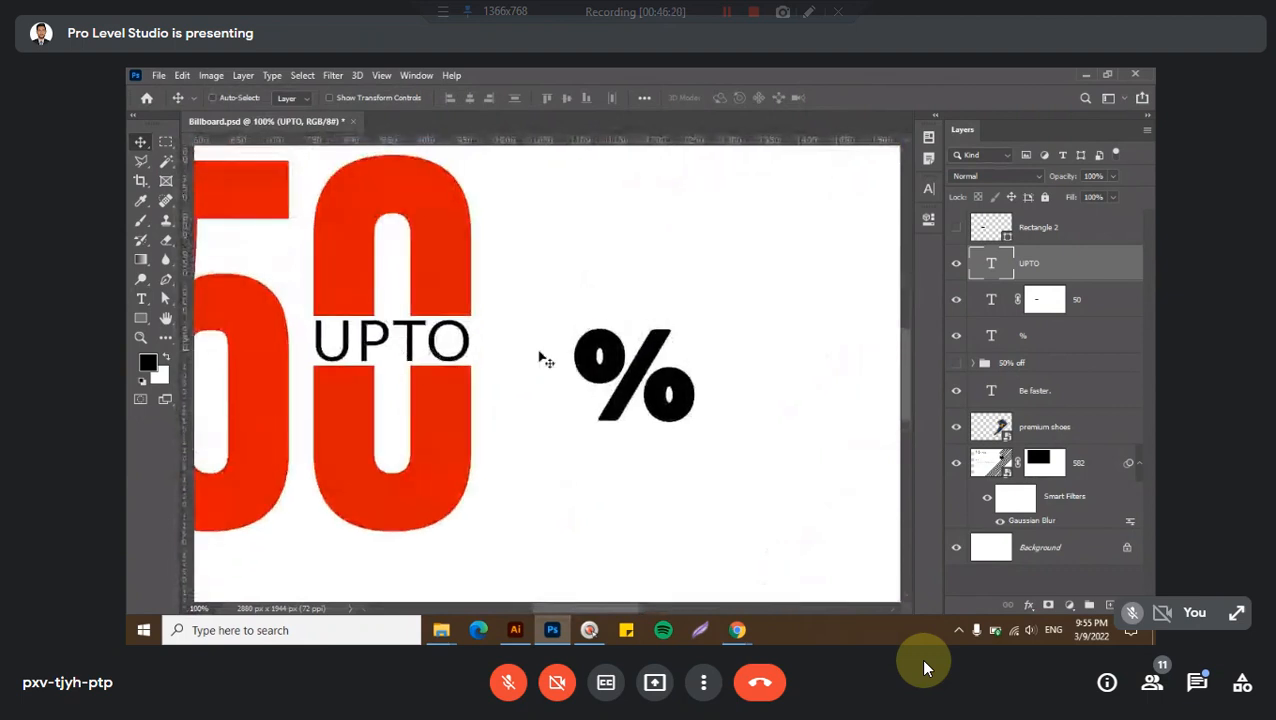
right_click(660, 383)
click(684, 390)
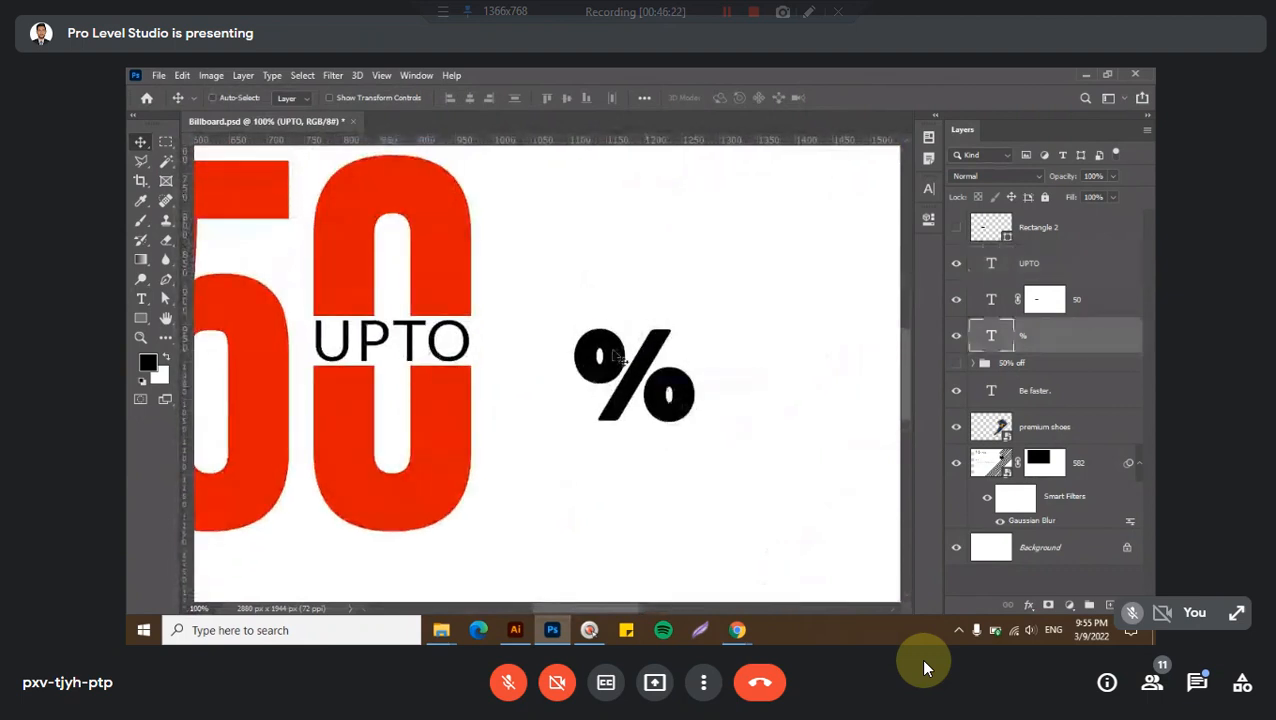
drag(643, 382, 647, 330)
drag(614, 314, 596, 286)
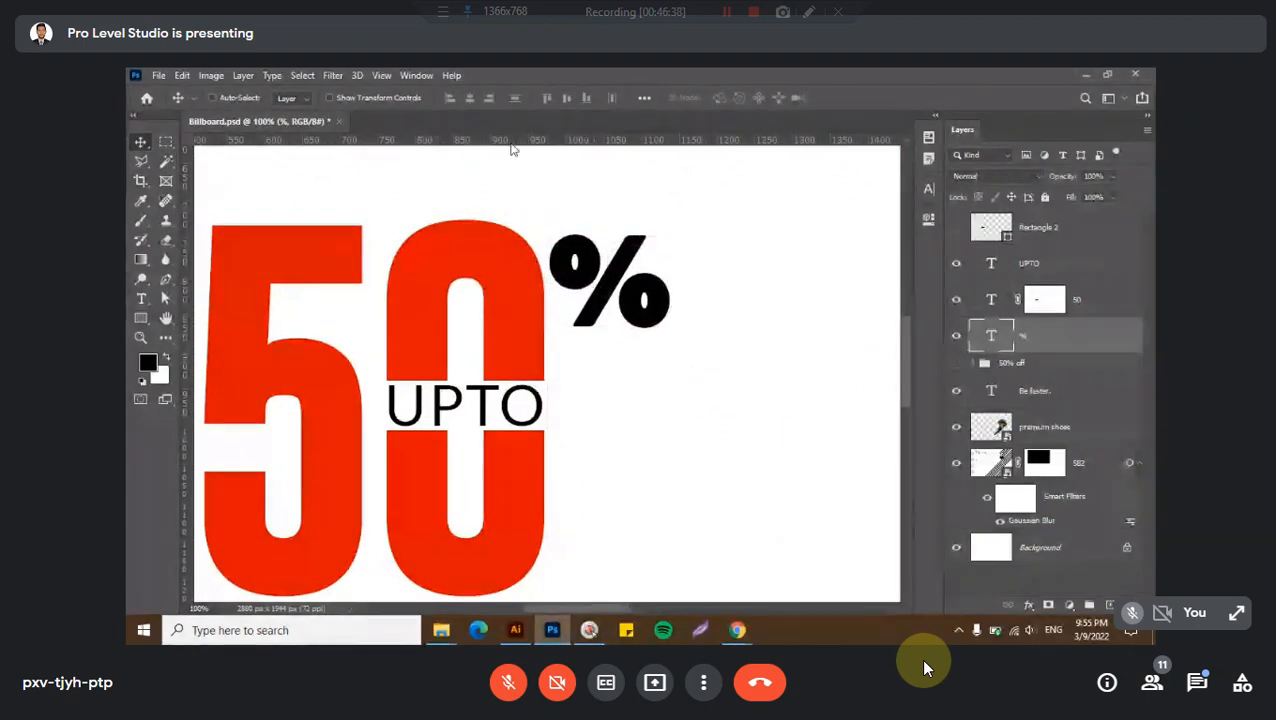
- Align the top of the "%" with the top of the zero using a temporary horizontal guide, and remove the guide
drag(514, 141, 530, 219)
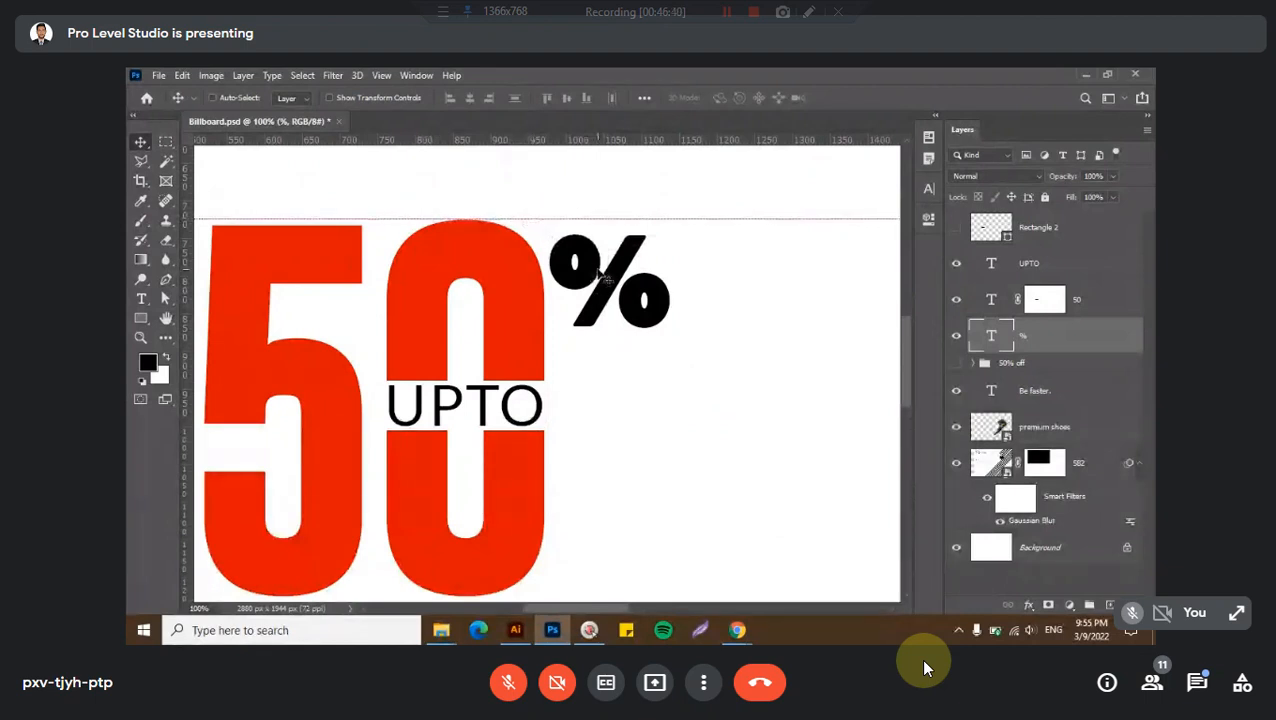
drag(598, 273, 597, 264)
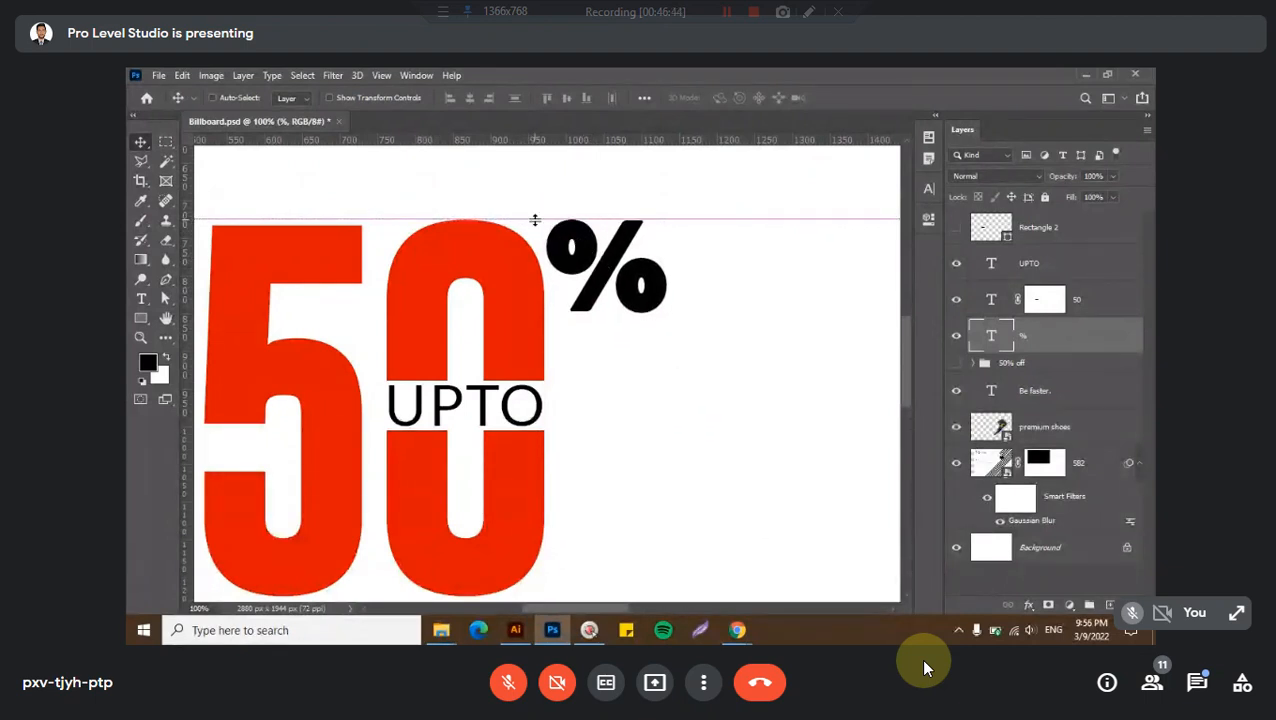
drag(535, 219, 595, 73)
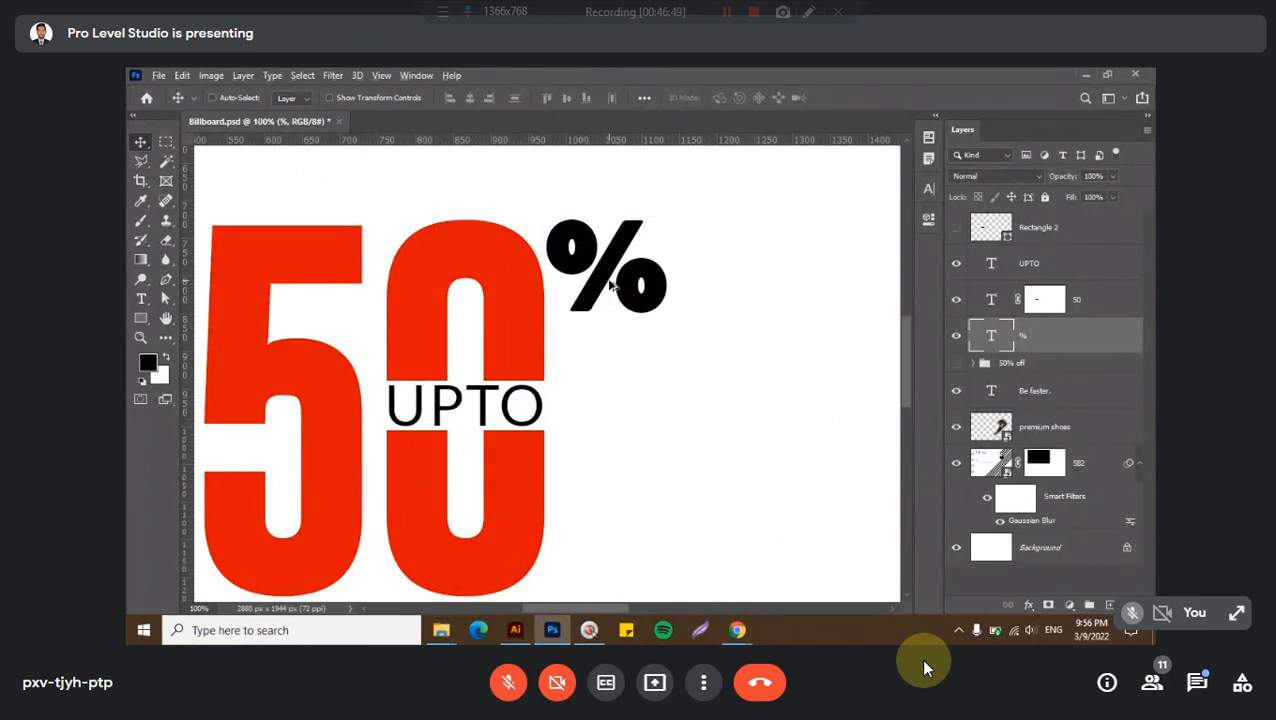
- Duplicate the "%" text directly below the original and change the copy's text to "OFF"
drag(610, 285, 623, 387)
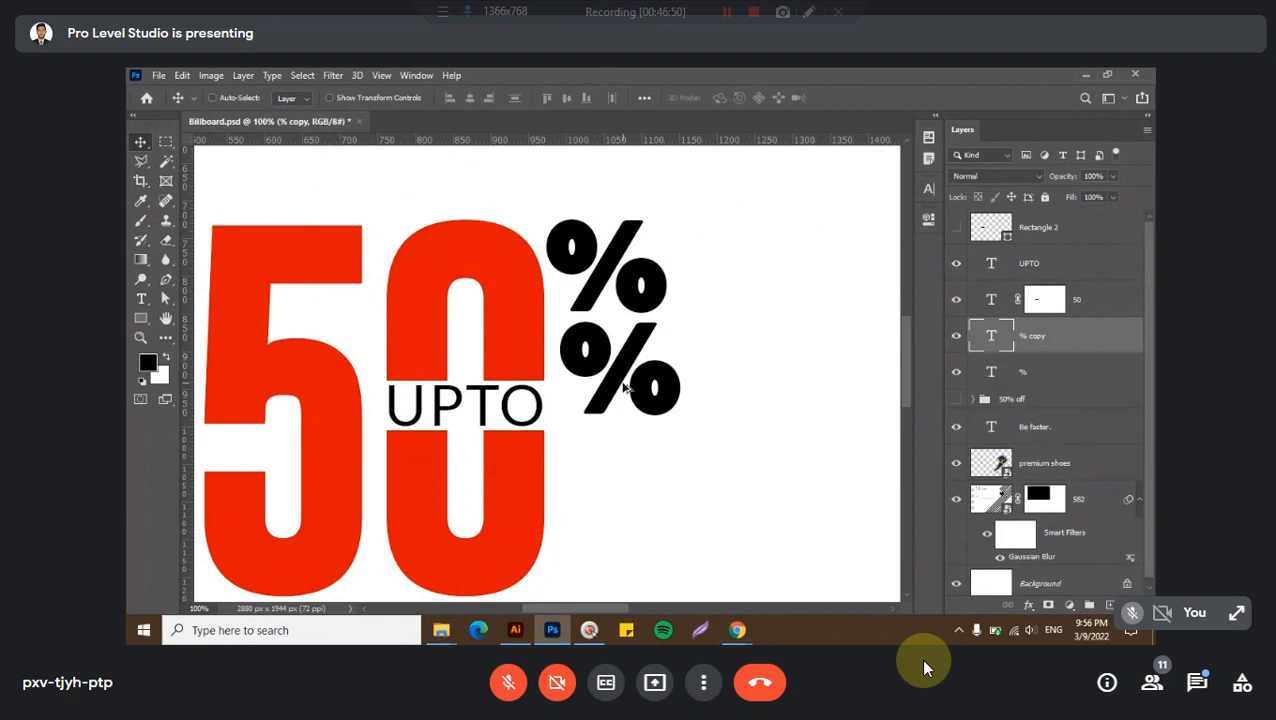
double_click(624, 386)
text(O)
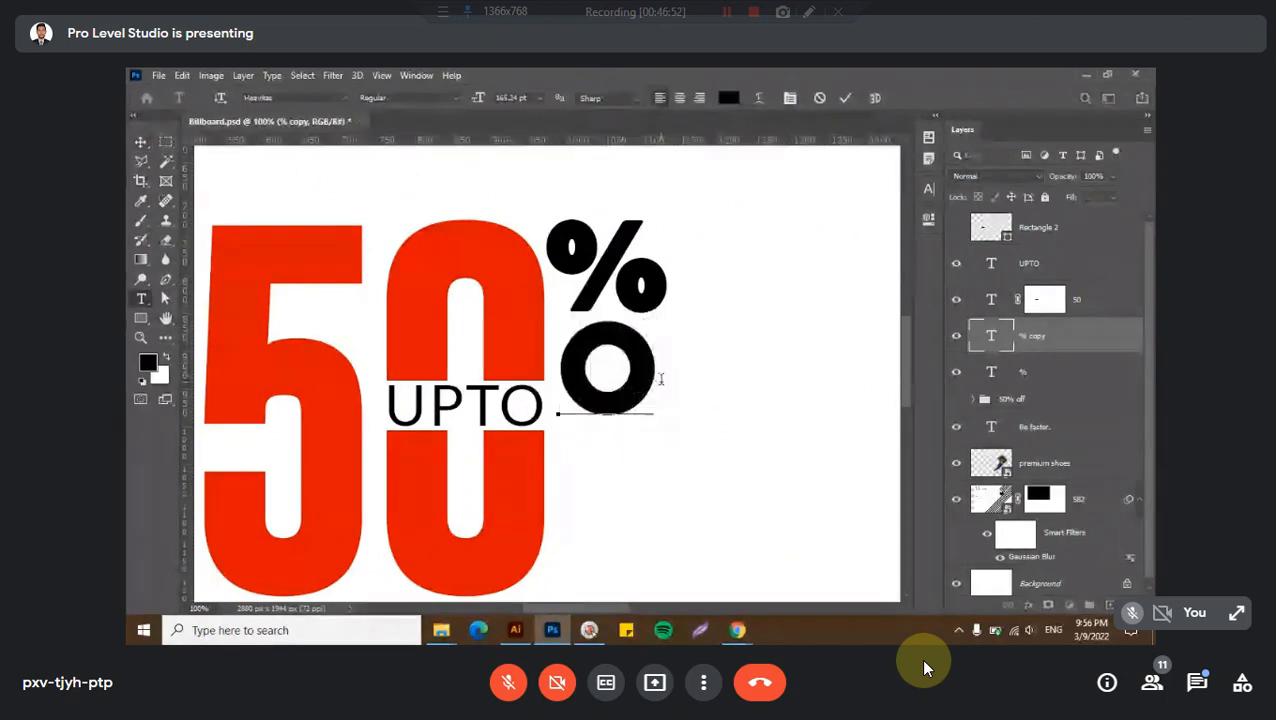
text(FF)
- Set the new "OFF" font size to 165.24/2 pt and move the word beside the zero's lower half
key(ctrl+a)
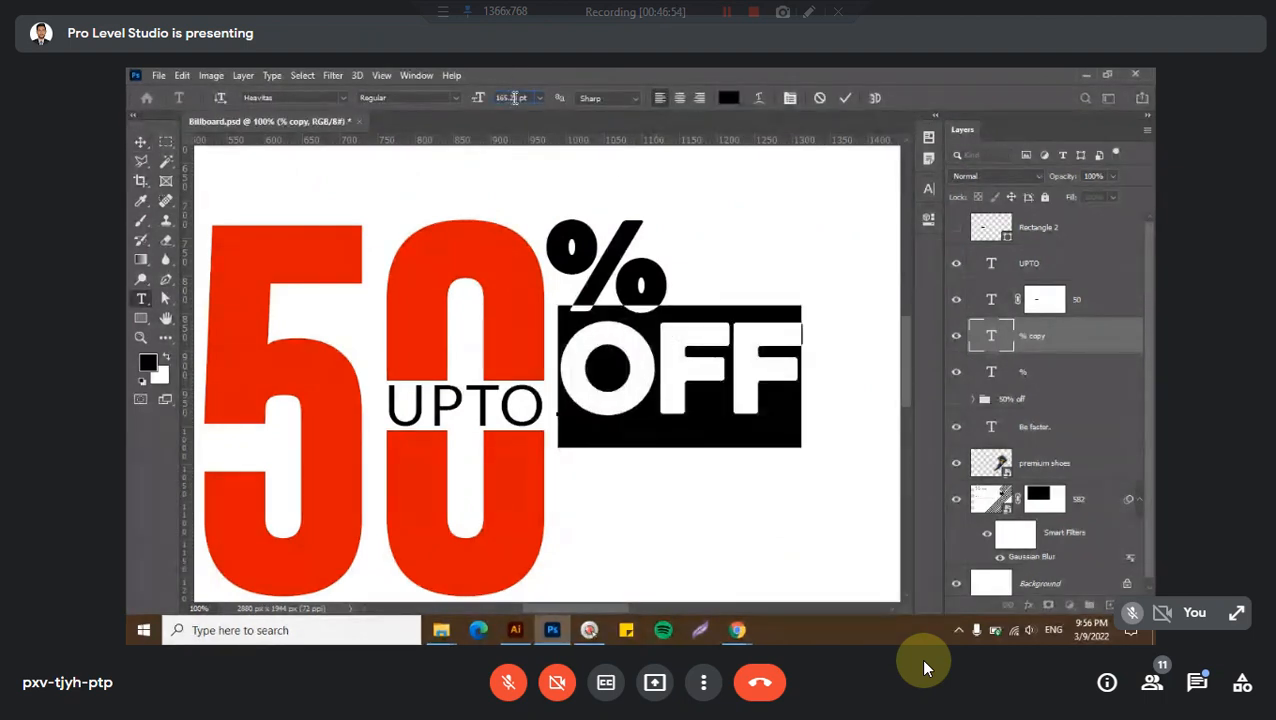
text(/2)
key(Return)
click(844, 98)
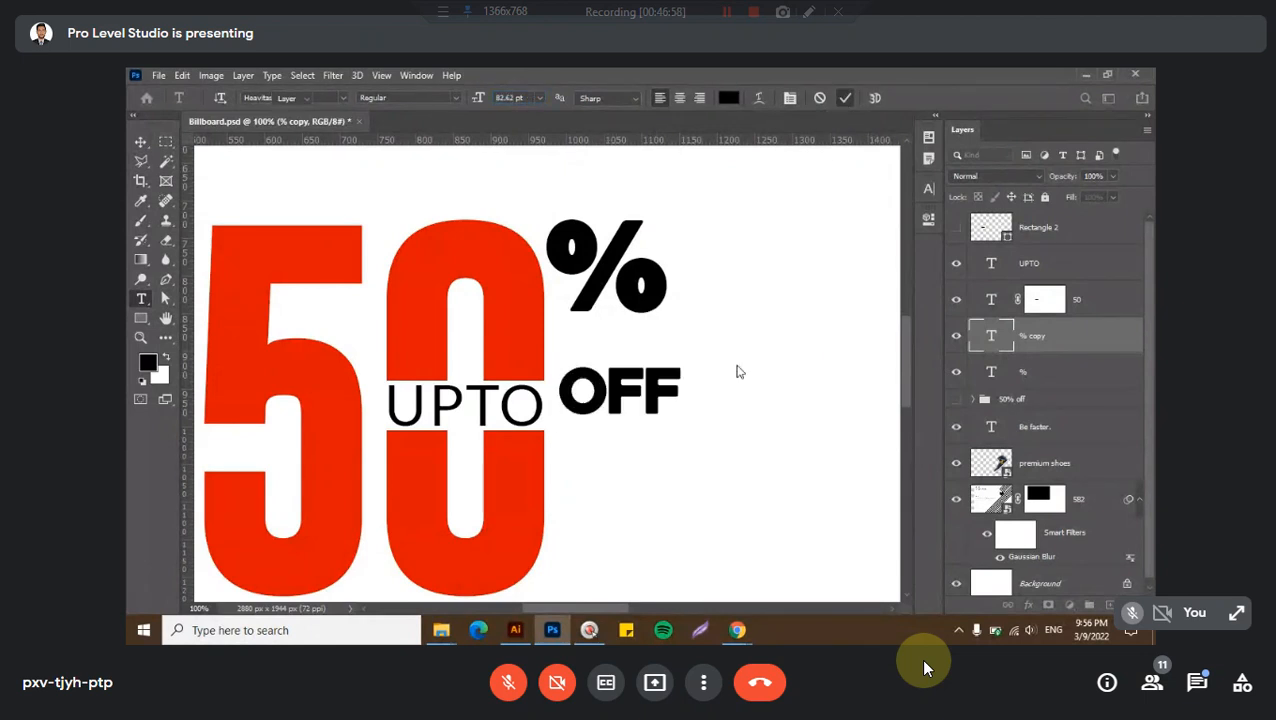
key(v)
drag(650, 388, 669, 503)
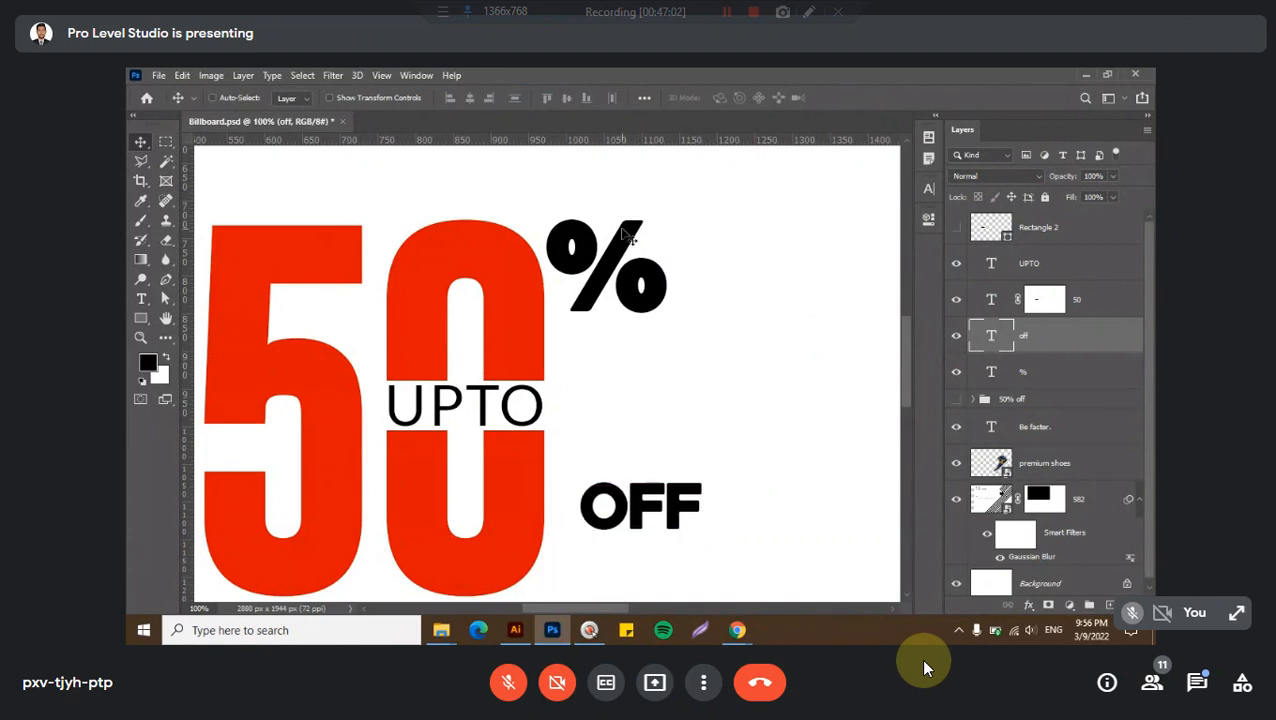
- Change the "%" text's font to Lato Bold and nudge it slightly at the zero's upper right edge
right_click(632, 240)
click(660, 251)
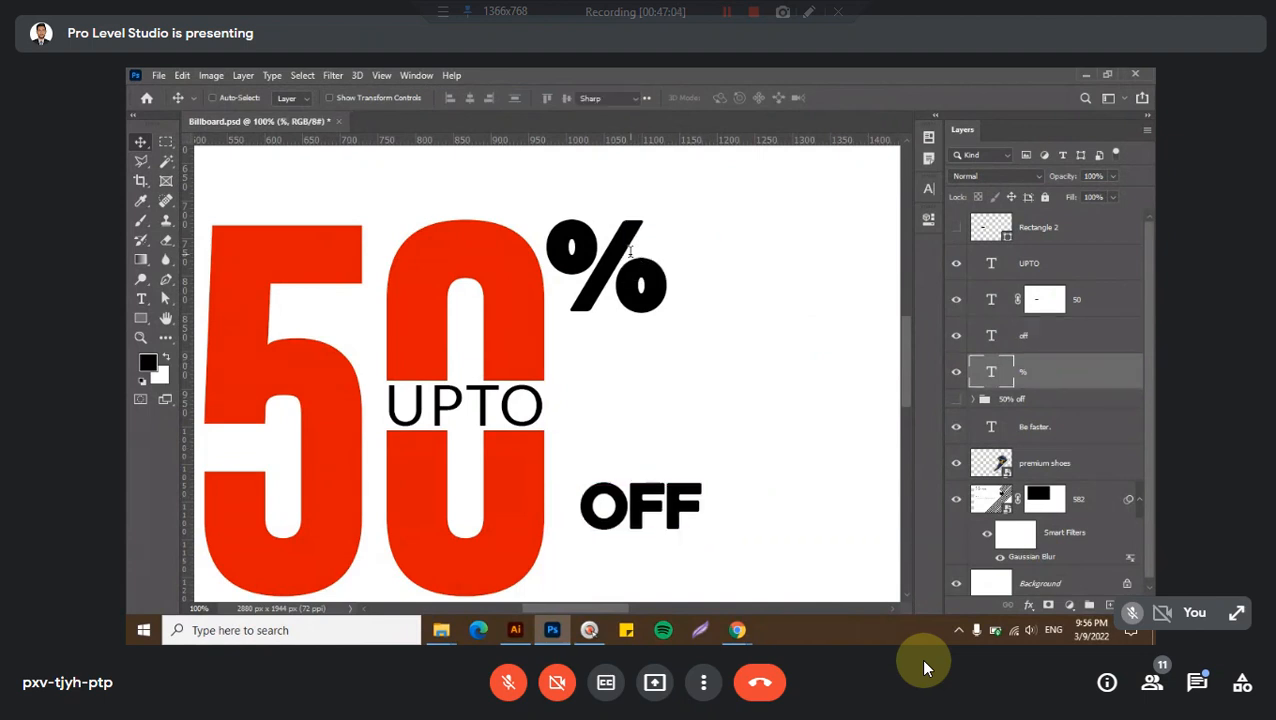
double_click(636, 261)
click(313, 100)
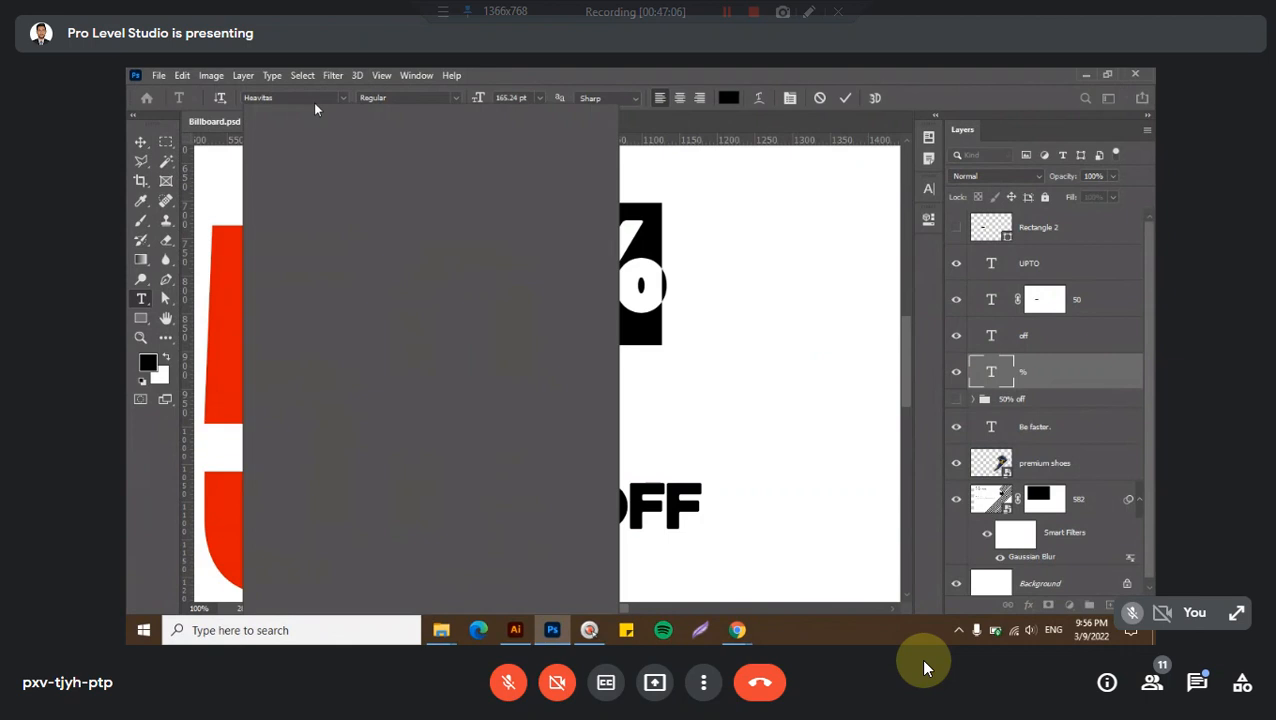
text(Lato)
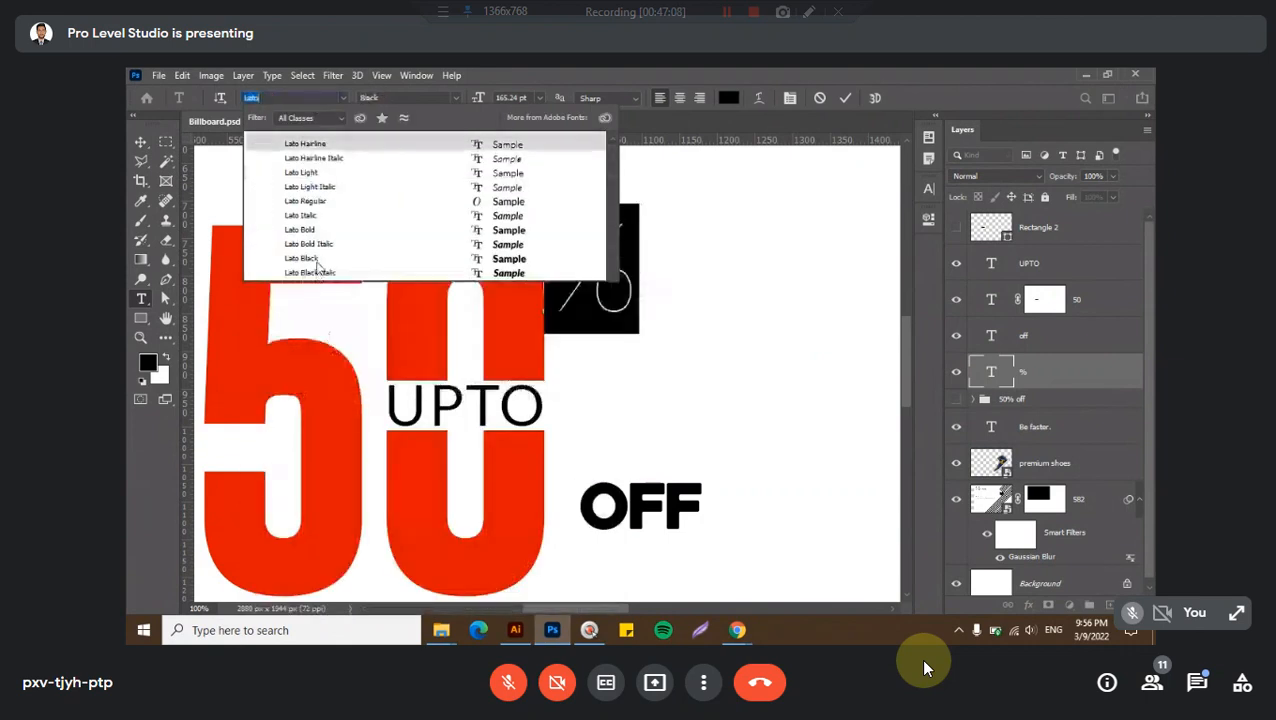
click(315, 229)
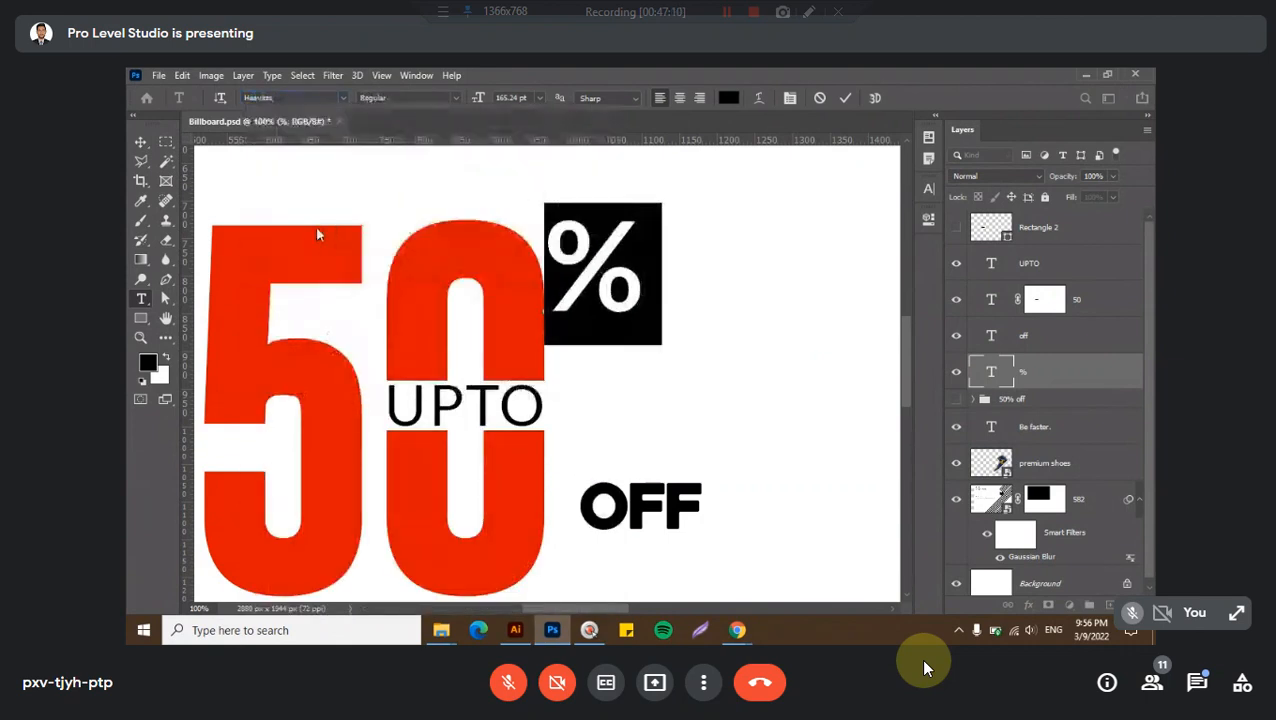
click(847, 98)
drag(598, 282, 599, 276)
- Change the "OFF" text's font to Lato Bold and retype the word in capitals
right_click(642, 497)
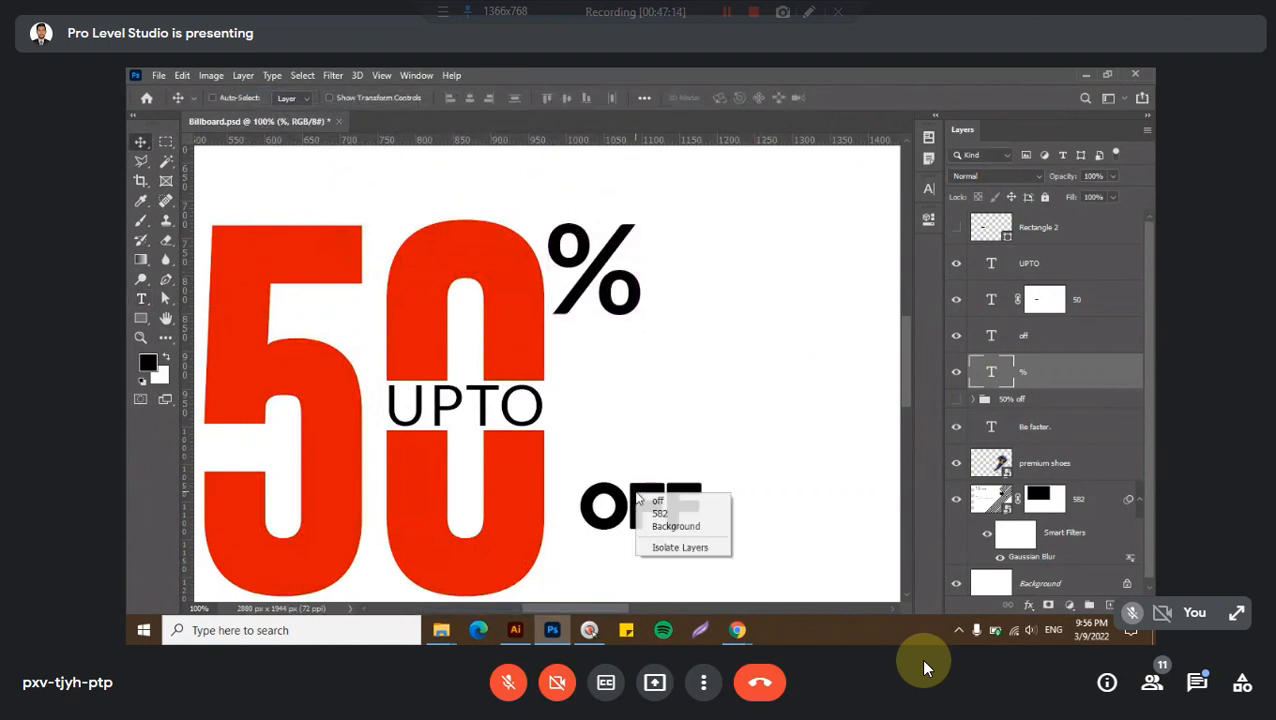
click(672, 507)
double_click(668, 506)
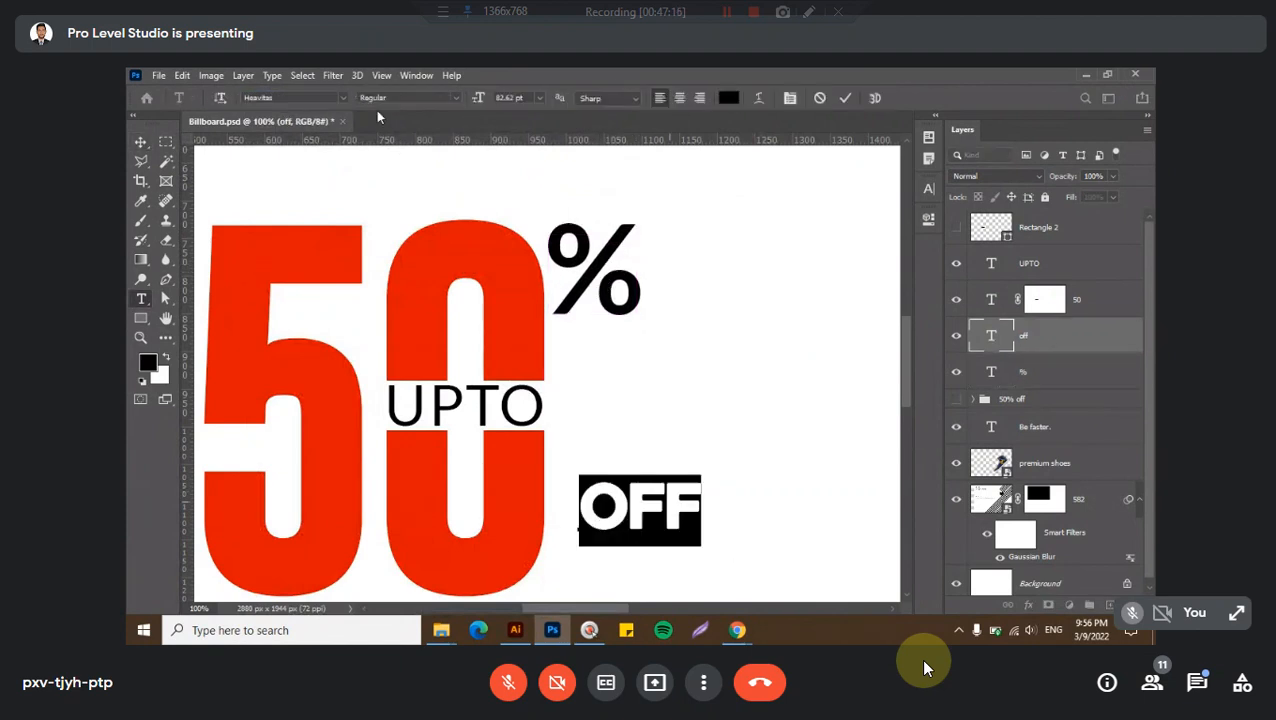
click(308, 102)
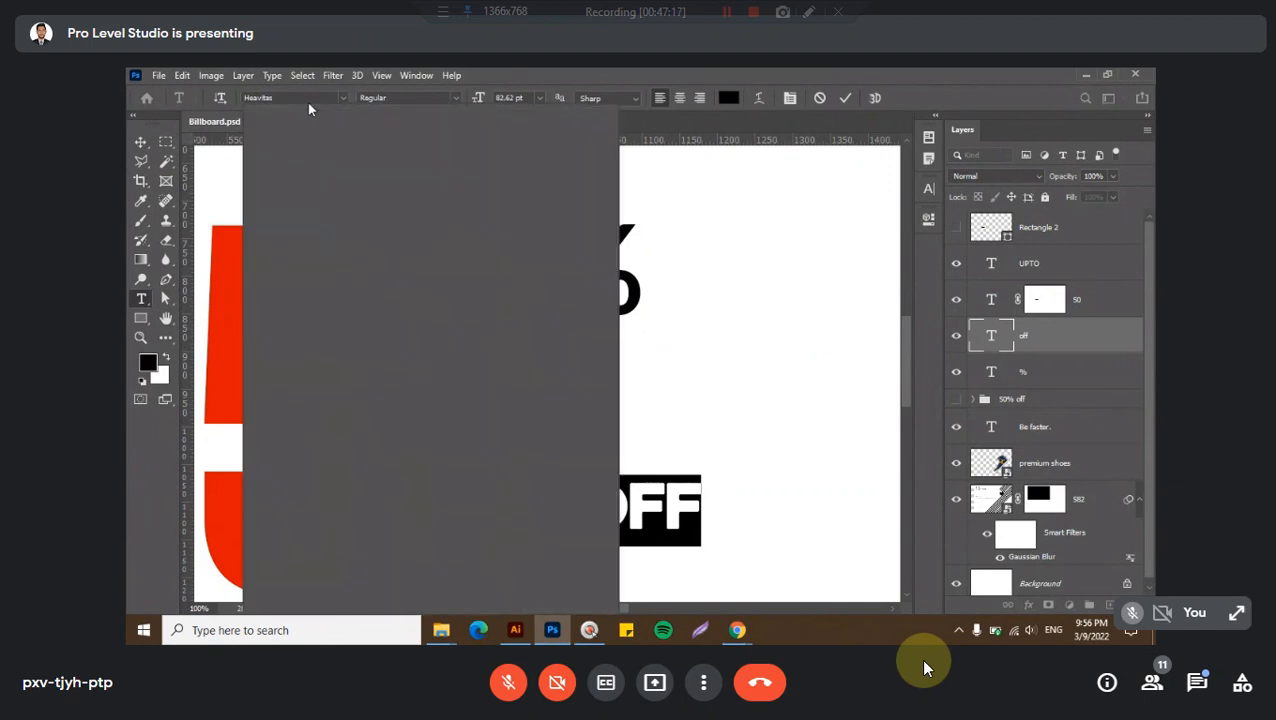
text(Lato)
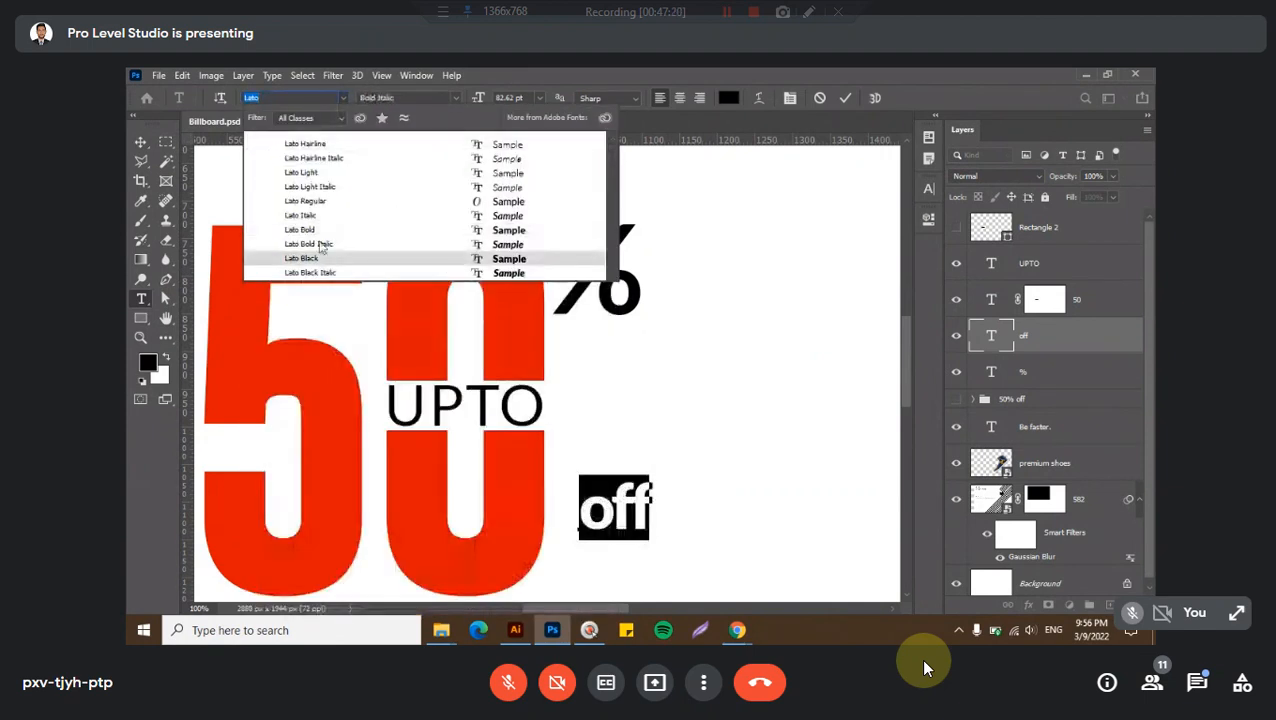
click(308, 230)
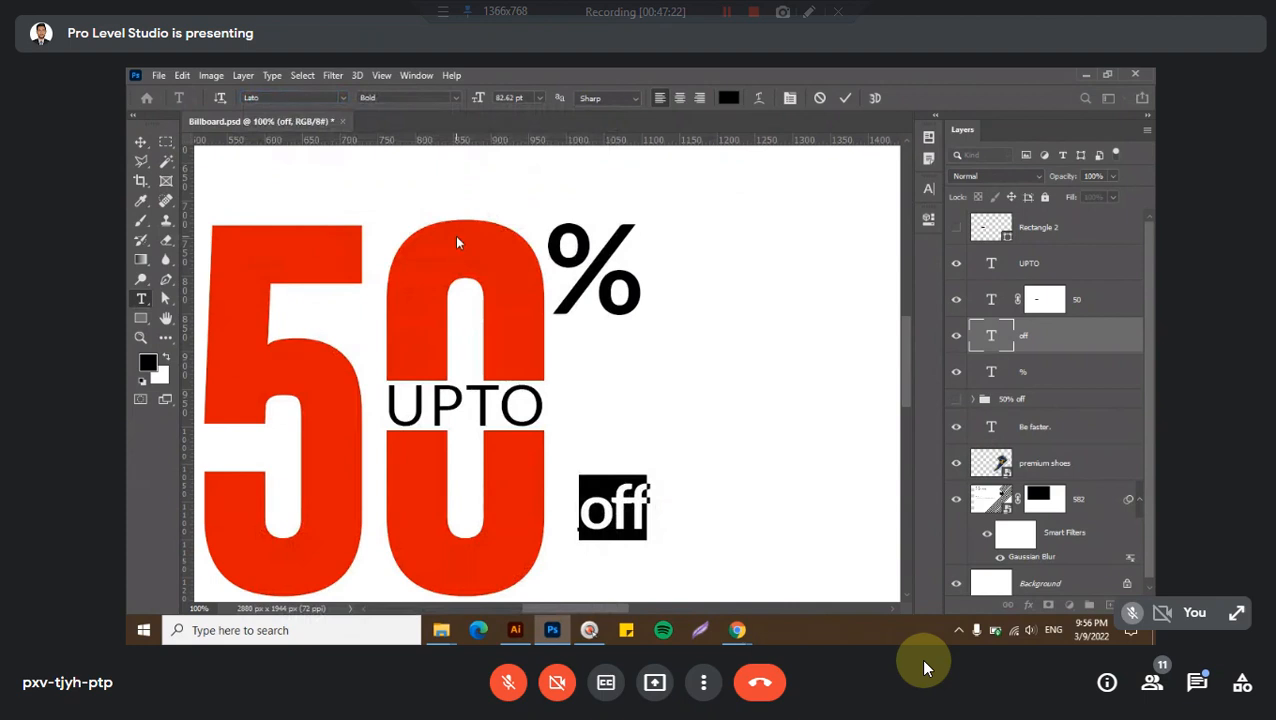
text(OFF)
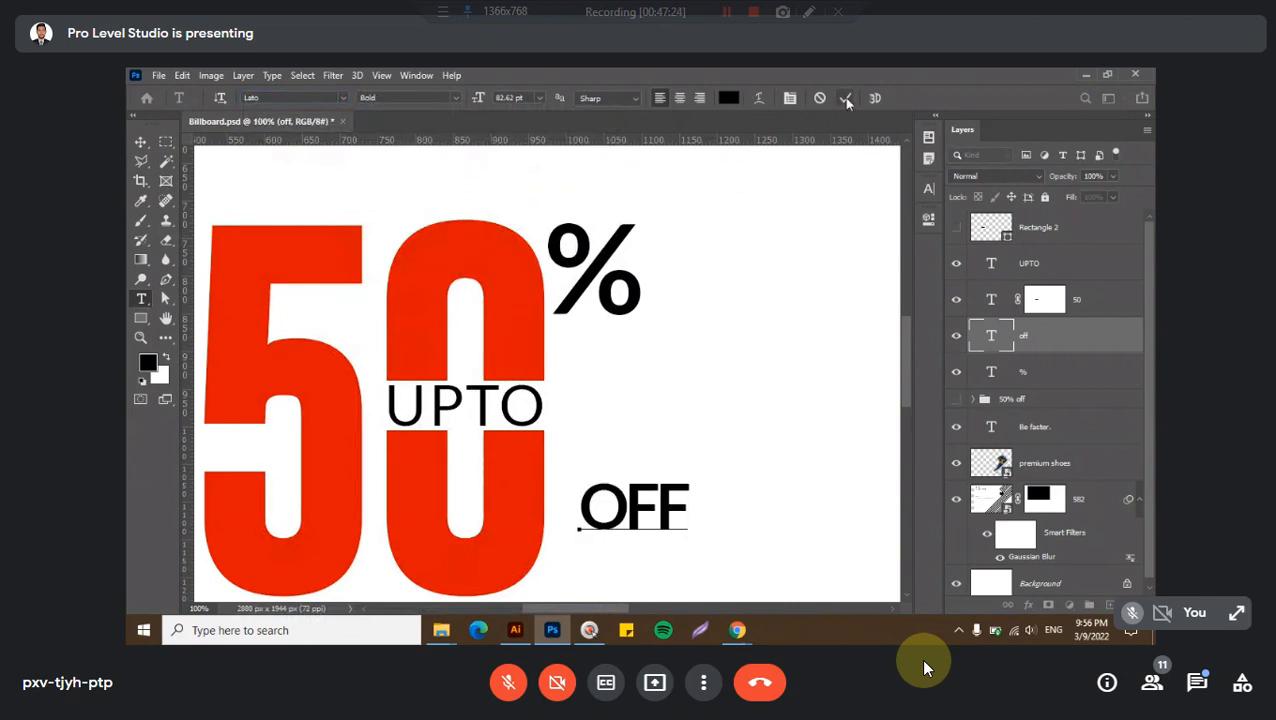
click(845, 97)
- Rotate "OFF" by 90° so it reads downward, and place it directly under the "%" along the zero's right edge
drag(668, 508, 692, 545)
key(ctrl+t)
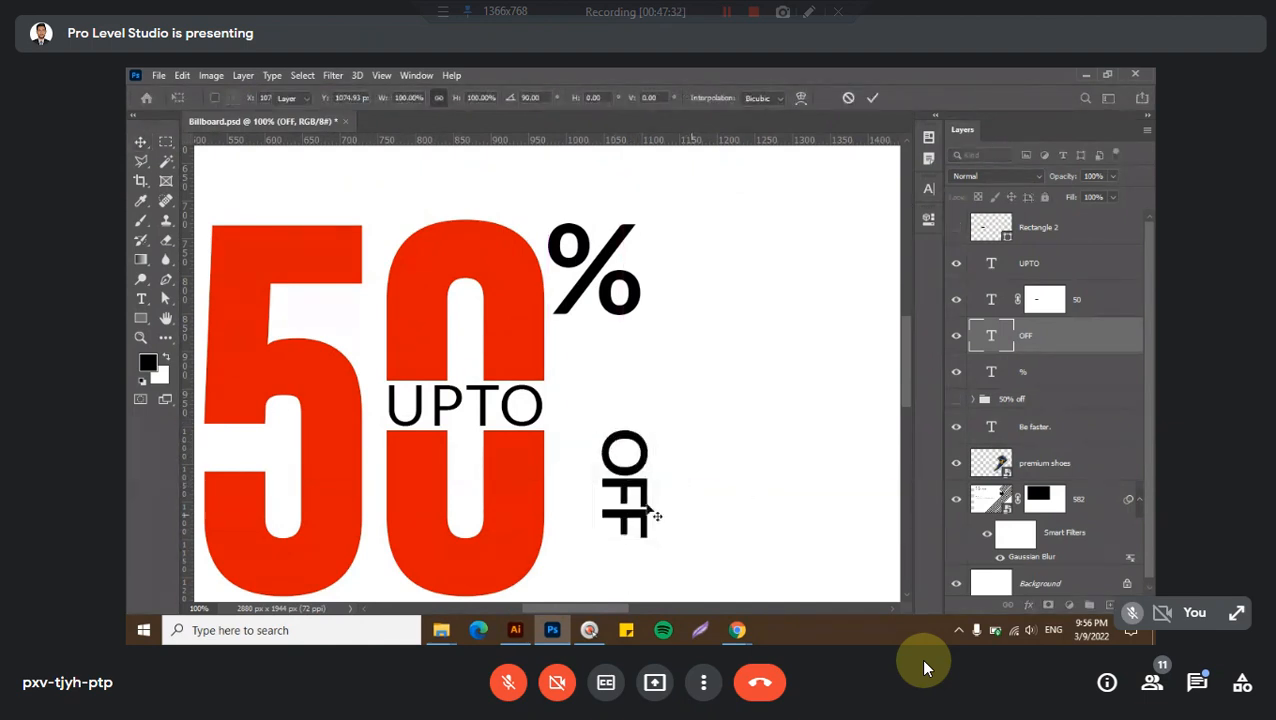
drag(647, 508, 600, 400)
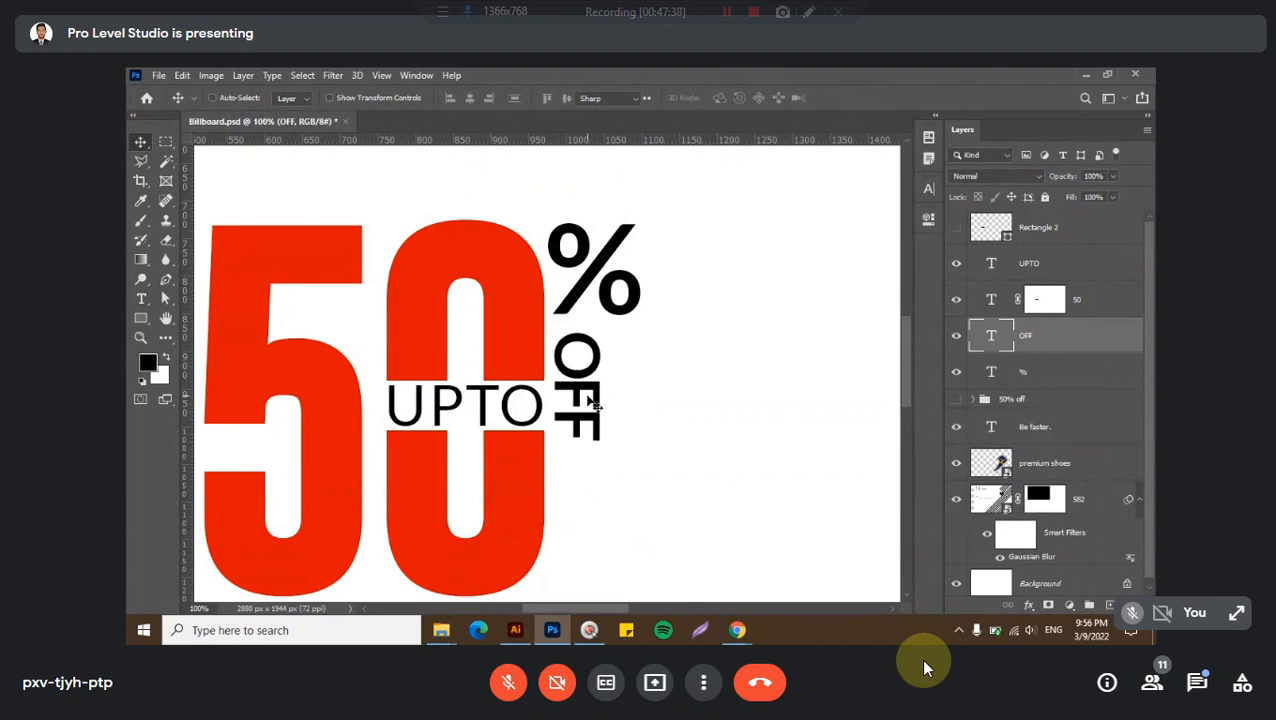
- Widen the letter spacing of the vertical "OFF" so it stretches along the zero's lower half
double_click(588, 396)
click(928, 190)
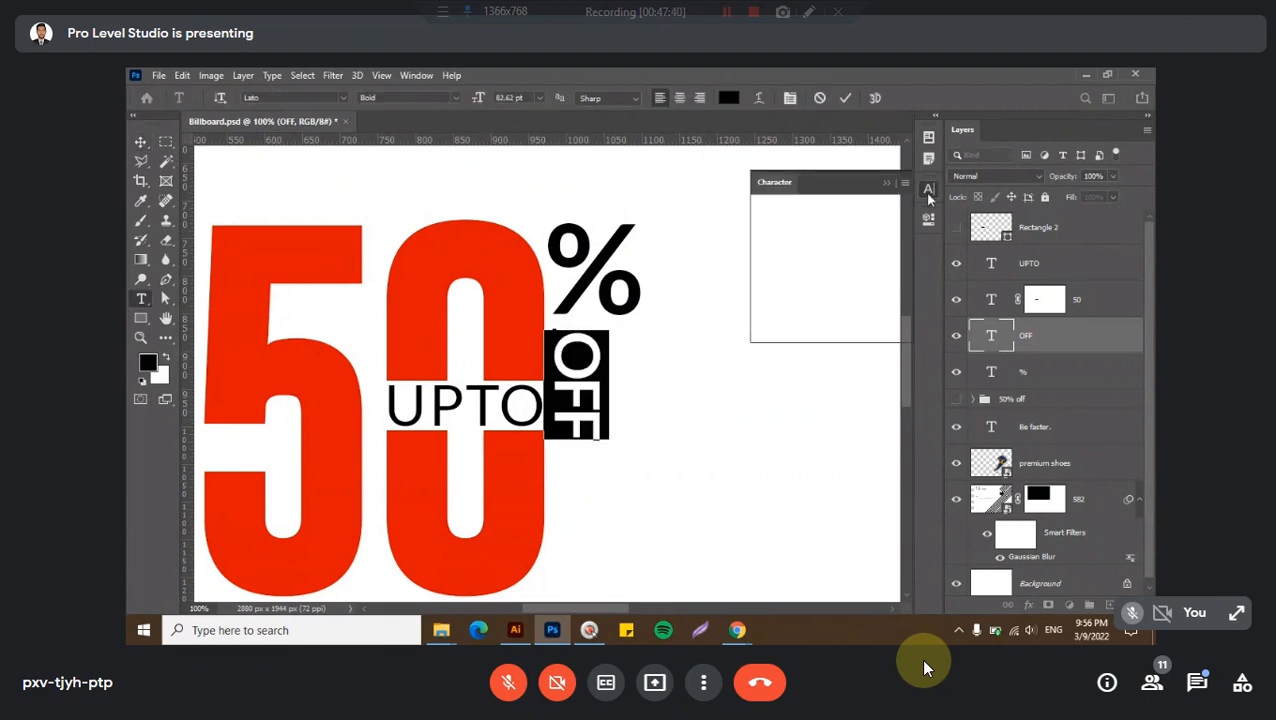
drag(854, 244, 884, 240)
click(927, 191)
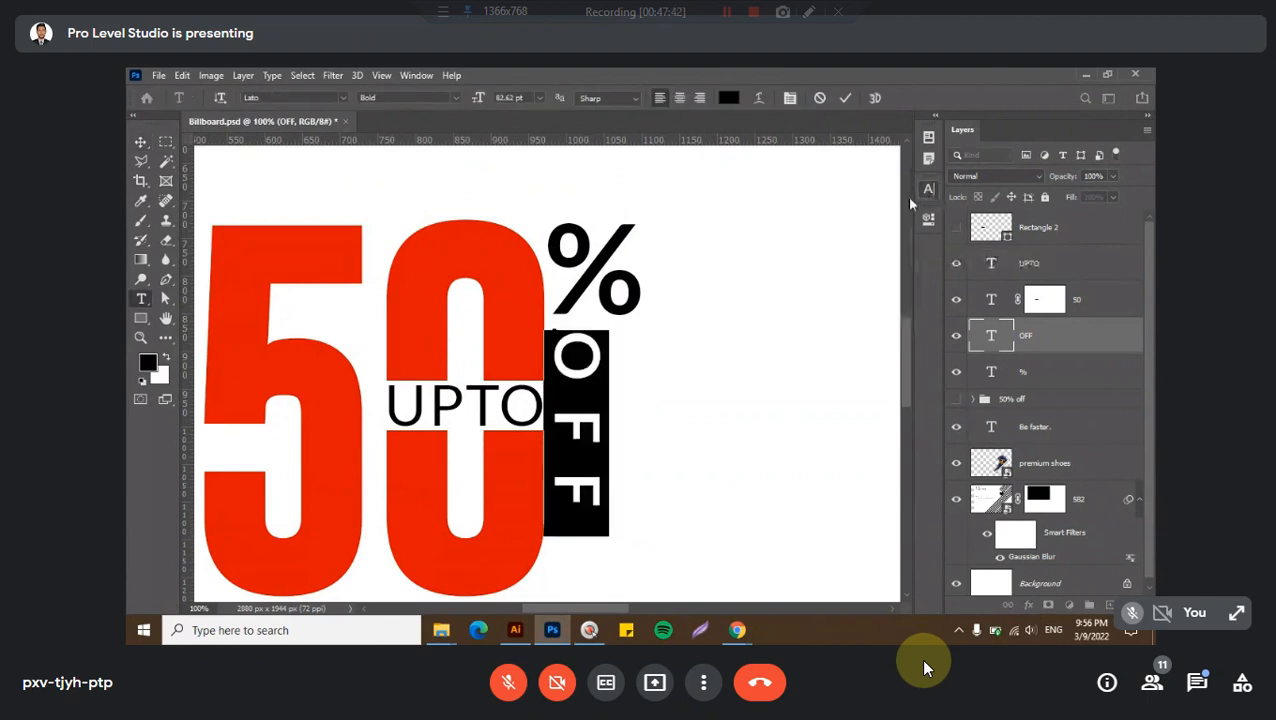
click(845, 97)
- Shift the vertical "OFF" slightly down and away from the zero, ending level with the bottom of the "50"
key(v)
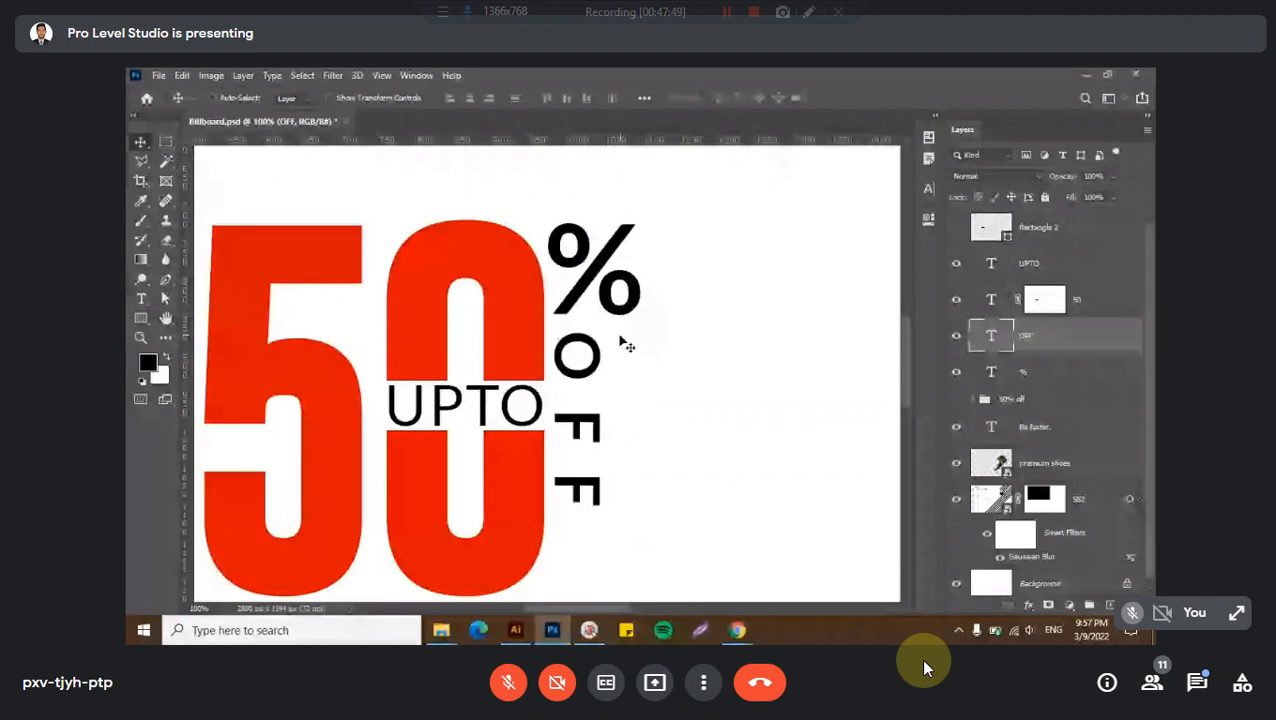
drag(627, 345, 641, 372)
key(ctrl+0)
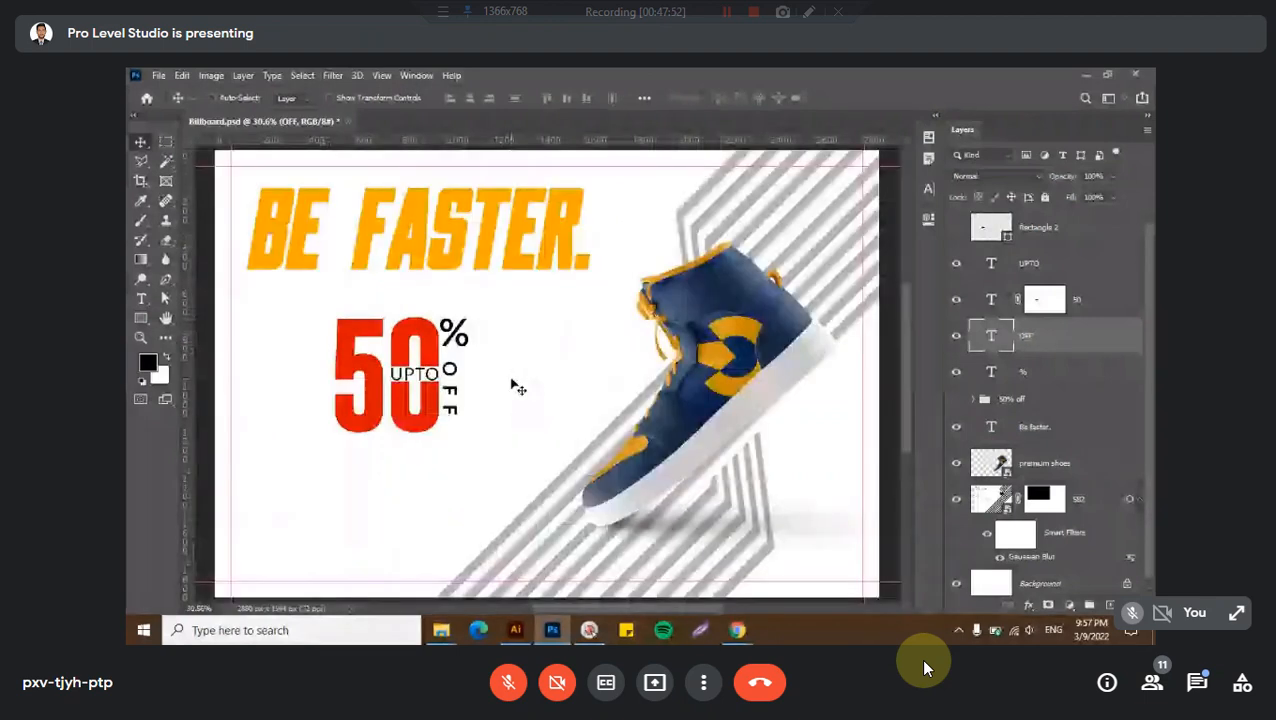
drag(518, 388, 497, 389)
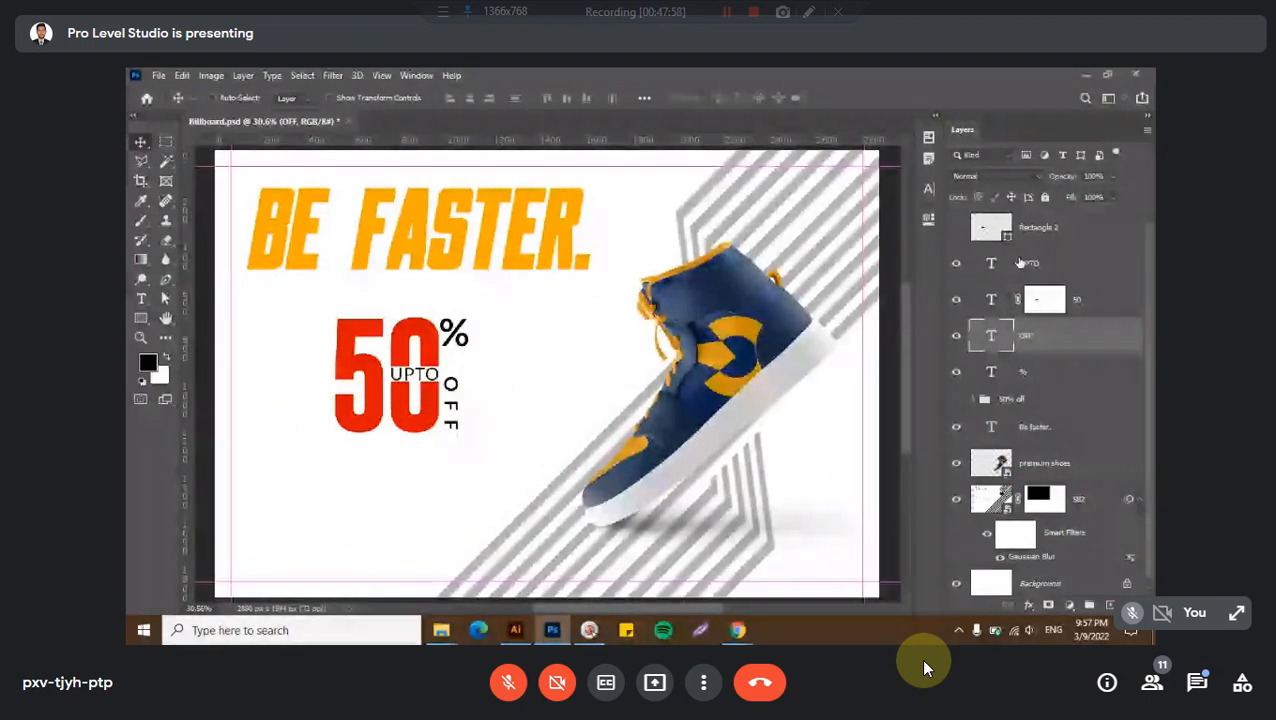
- Delete the hidden Rectangle 2 layer and group the UPTO, 50, OFF and % text layers
click(990, 232)
click(956, 230)
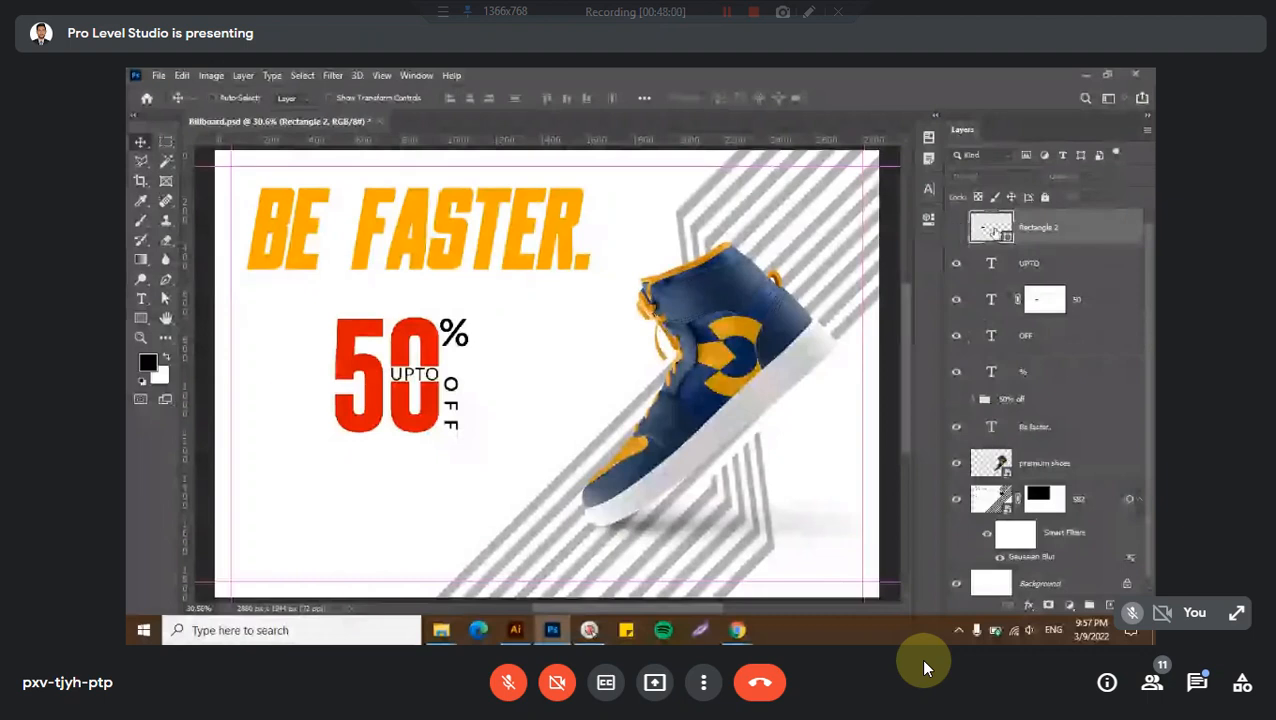
key(Delete)
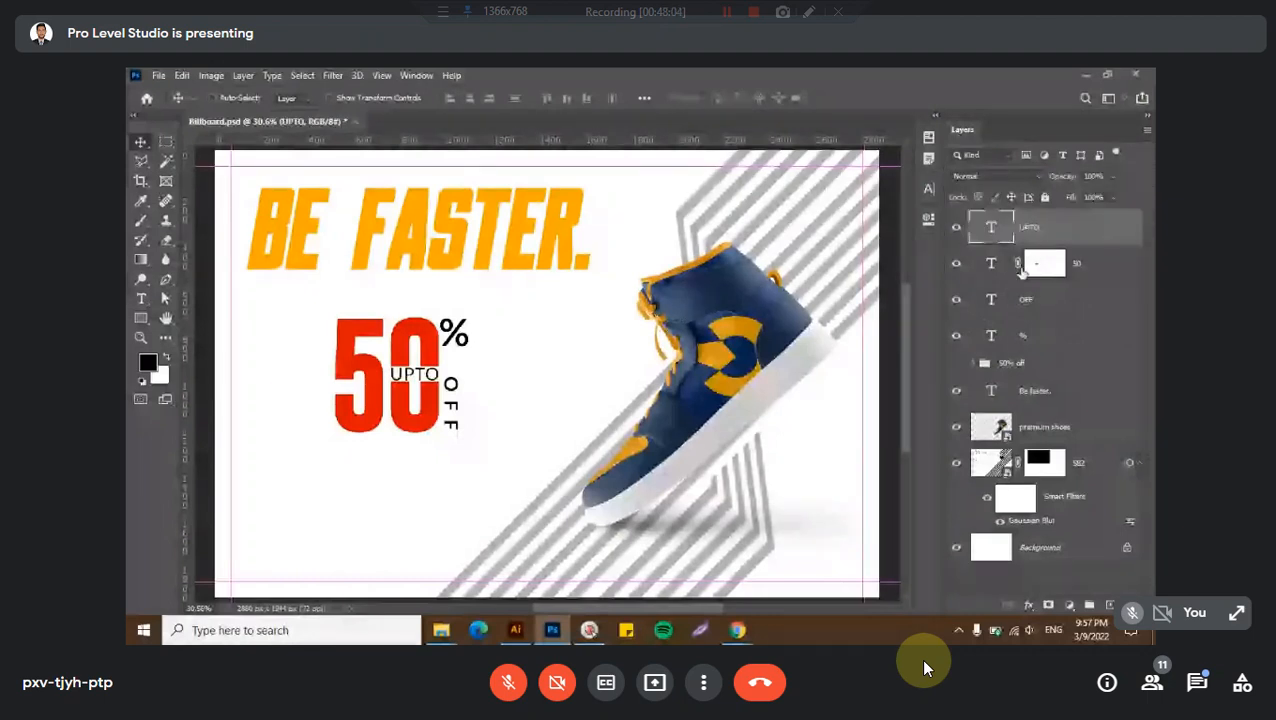
shift+click(1040, 341)
key(ctrl+g)
- Show the old "50% off" group and move the new lettering group to its right for comparison
click(956, 238)
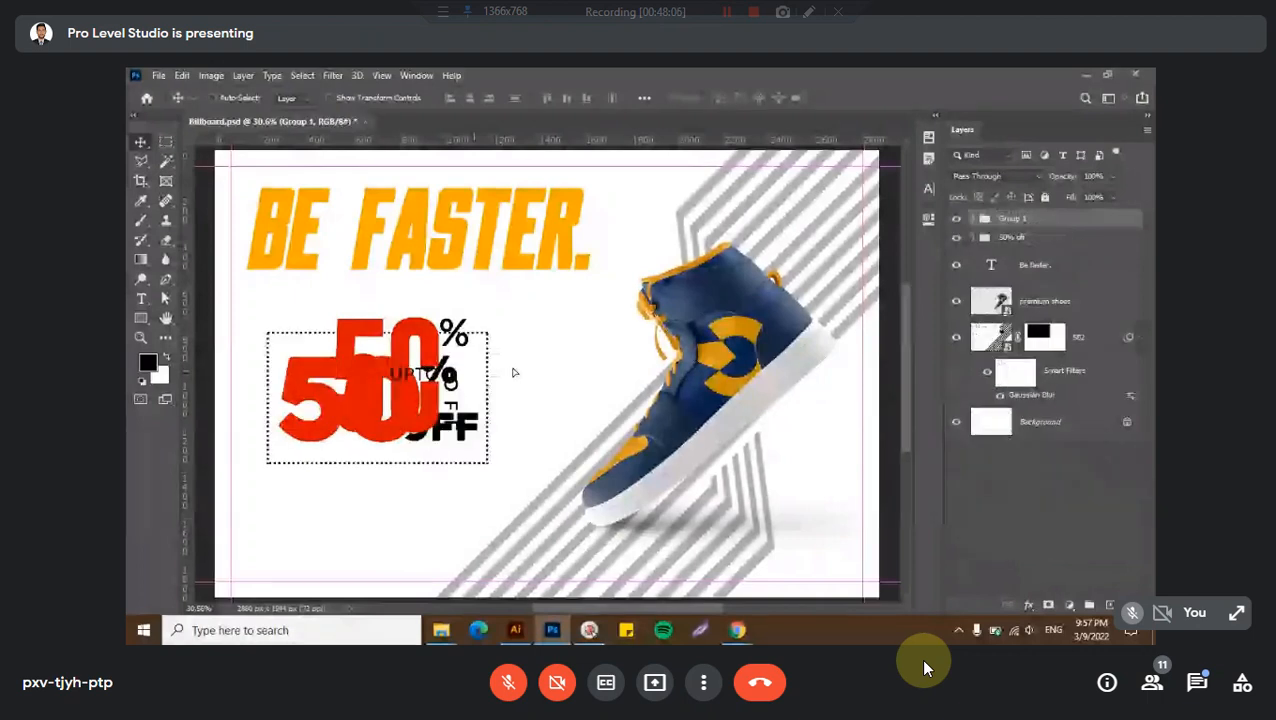
drag(515, 373, 646, 357)
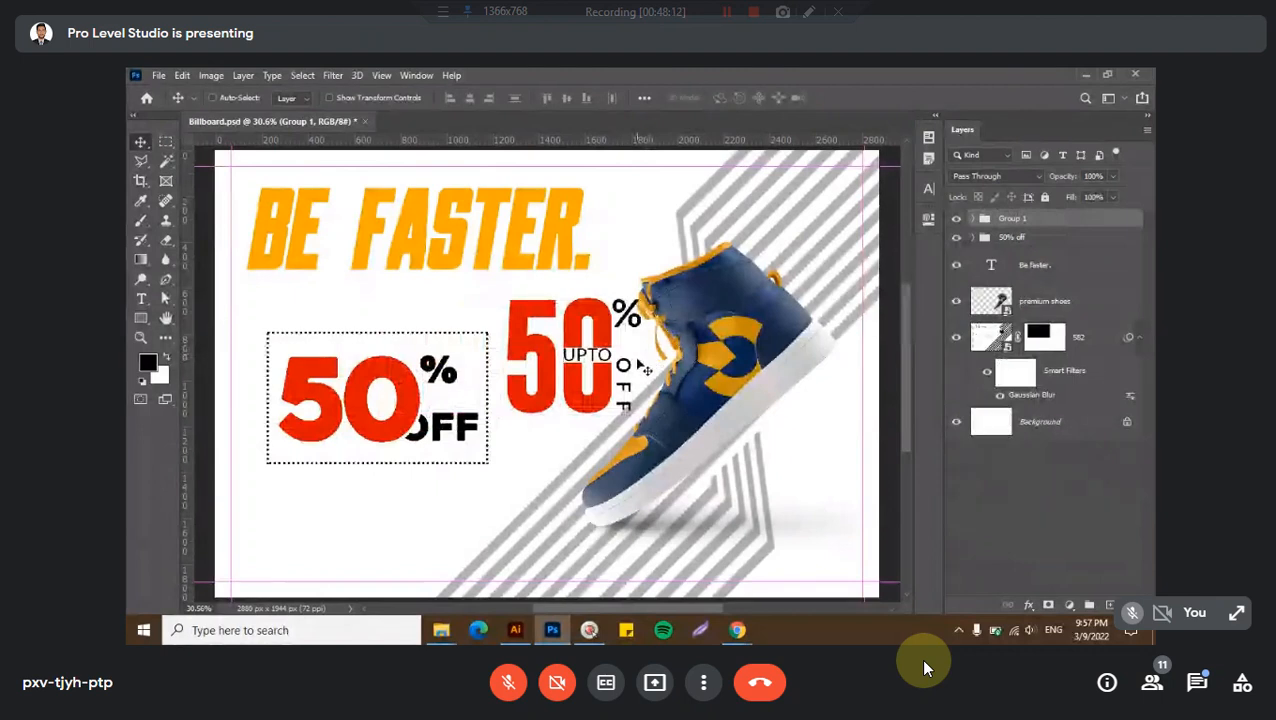
drag(602, 375, 585, 375)
- Delete the "UPTO" text from the gap in the zero
scroll(586, 374, up, 1)
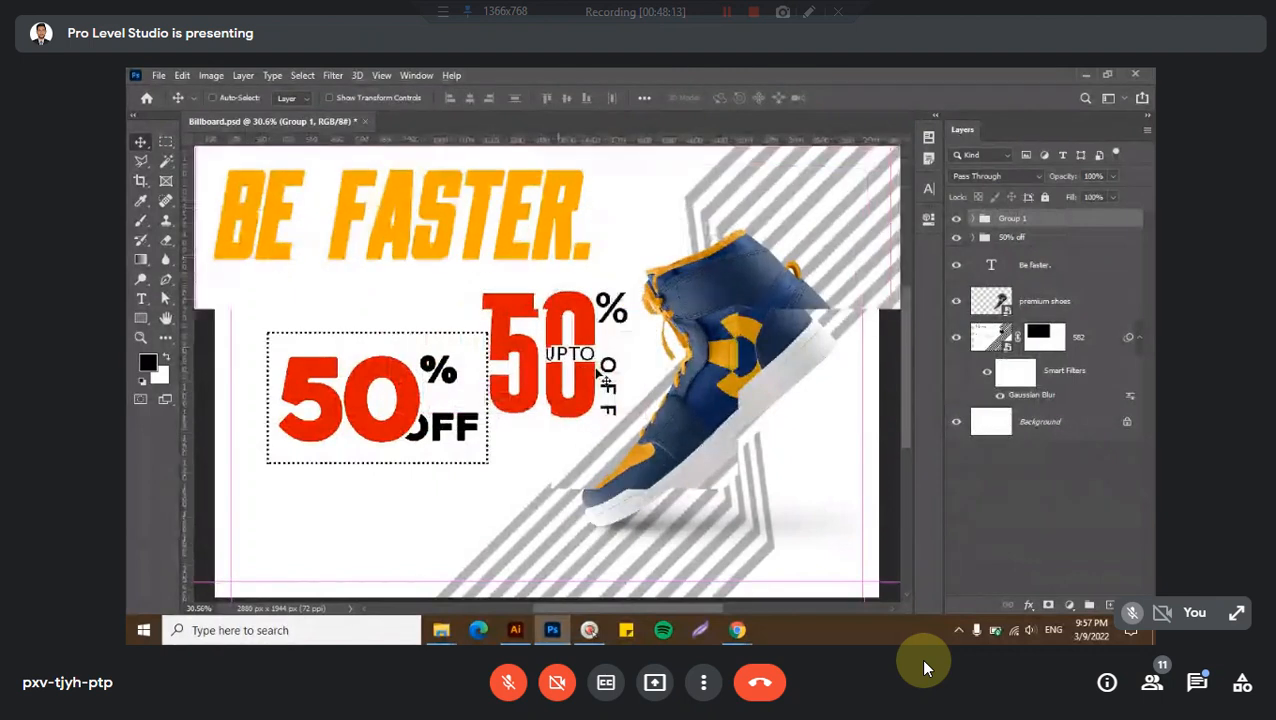
scroll(604, 377, up, 2)
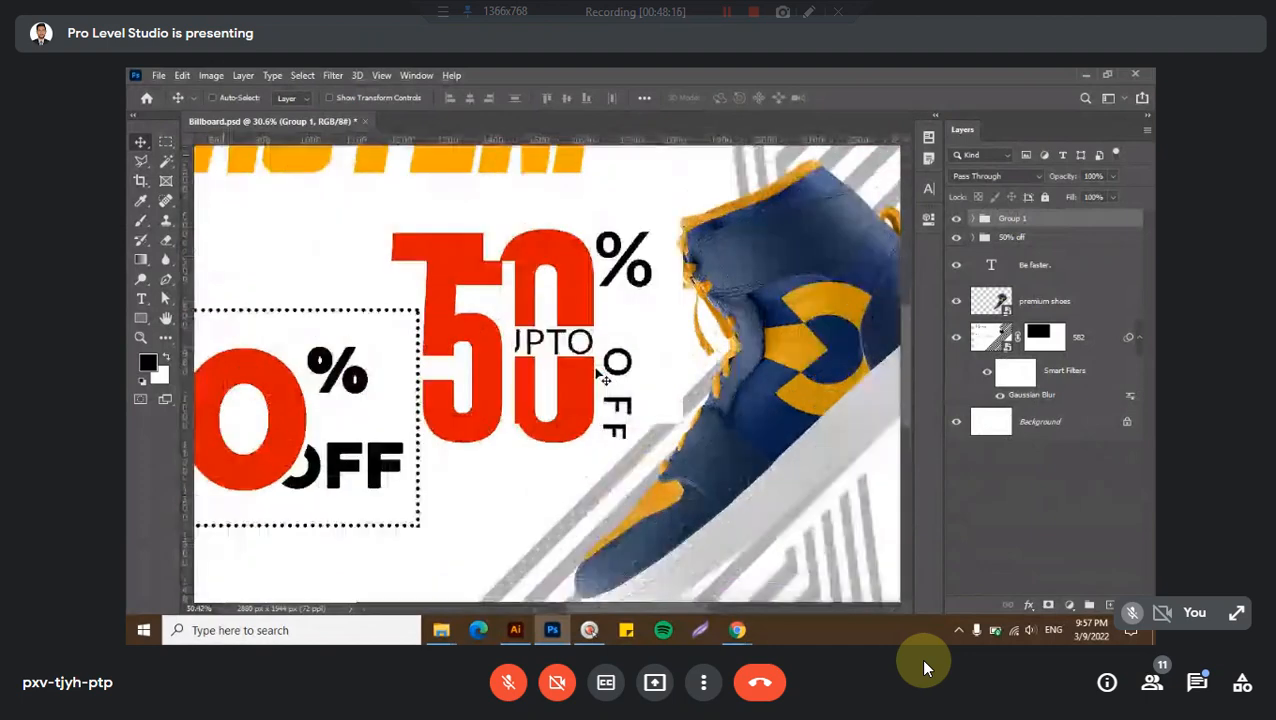
scroll(604, 379, up, 3)
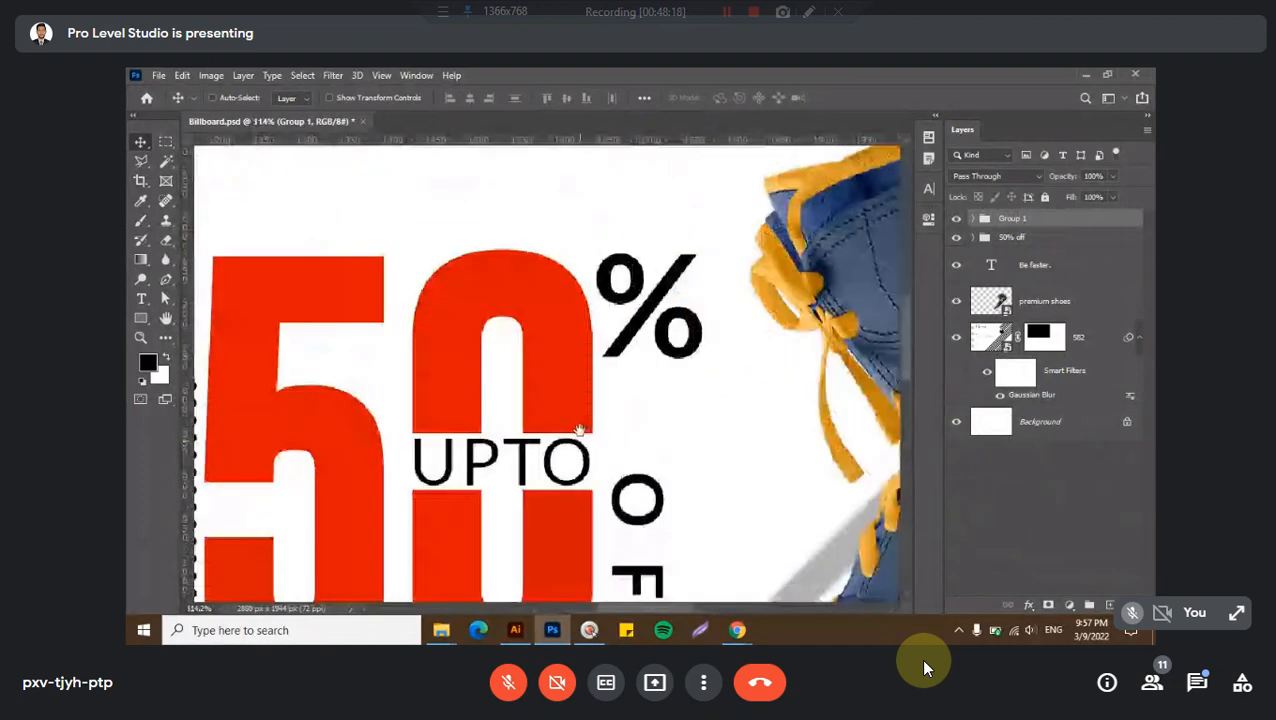
drag(580, 430, 575, 320)
right_click(541, 341)
right_click(514, 352)
click(563, 373)
key(Delete)
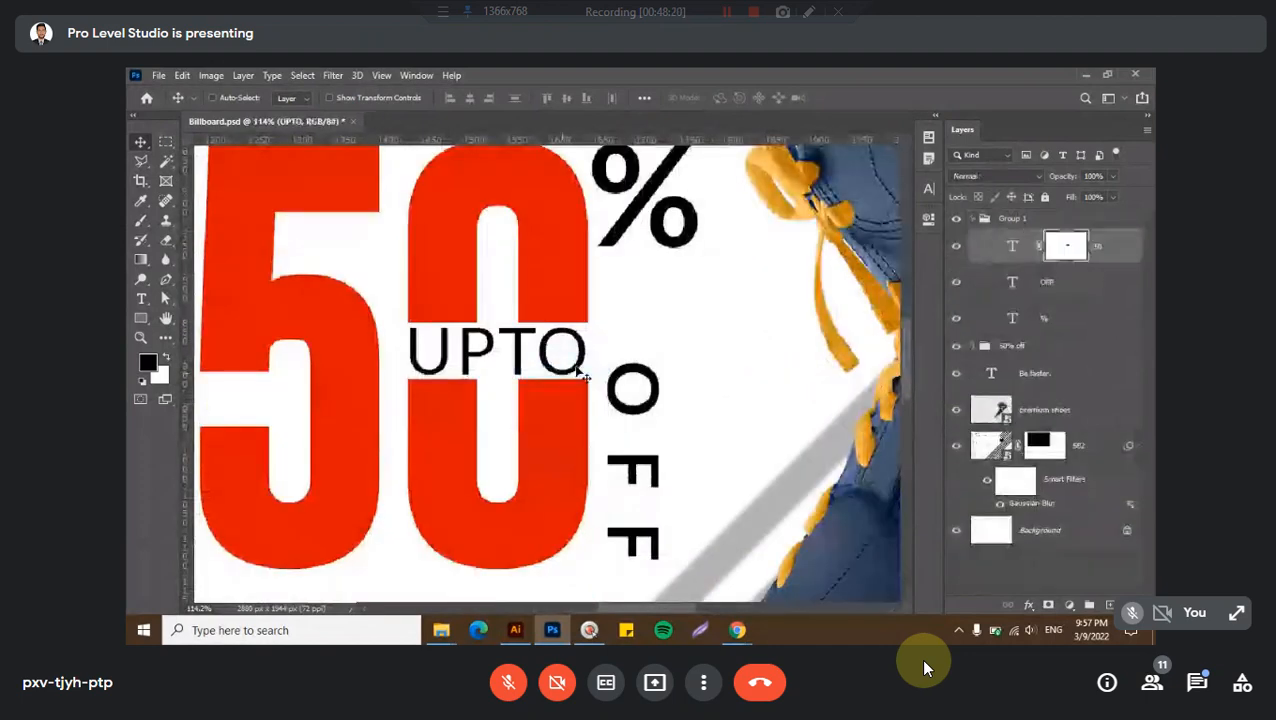
- Move the vertical "OFF" up against the zero and rotate it about -90° to make it horizontal
drag(641, 386, 624, 345)
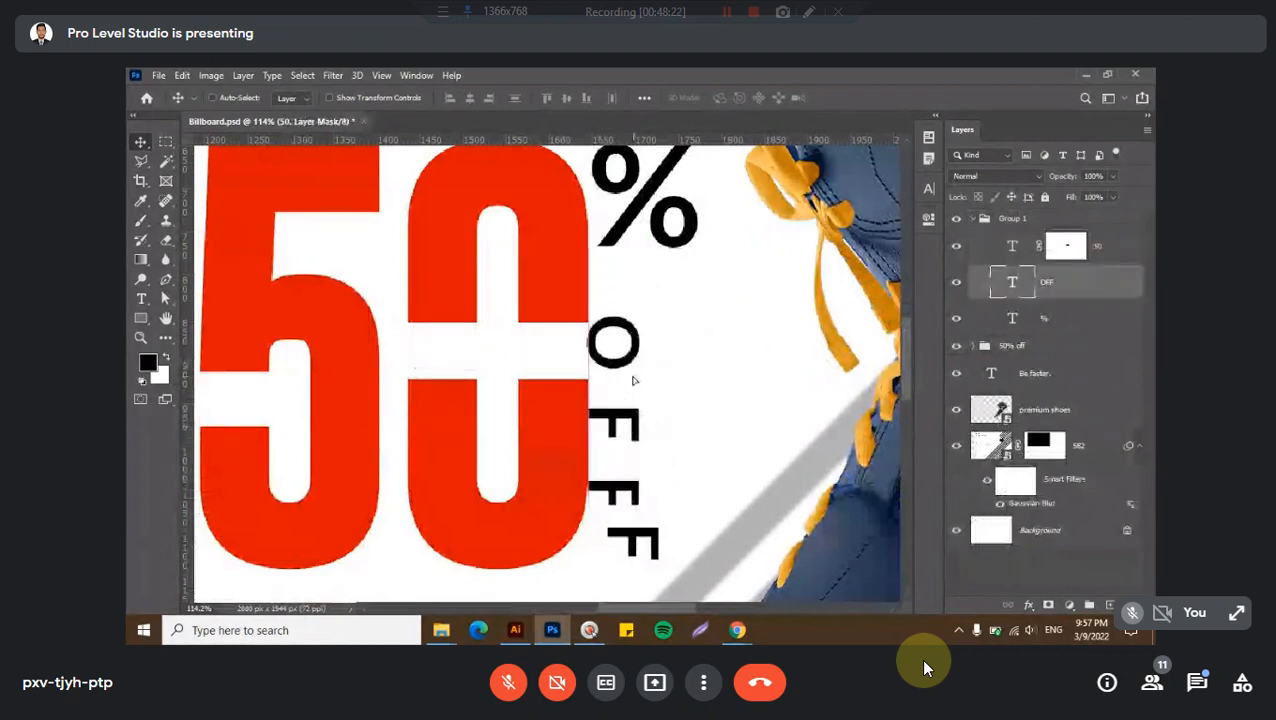
key(ctrl+t)
mouse_move(680, 408)
mouse_down()
mouse_move(605, 347)
mouse_move(674, 416)
mouse_up()
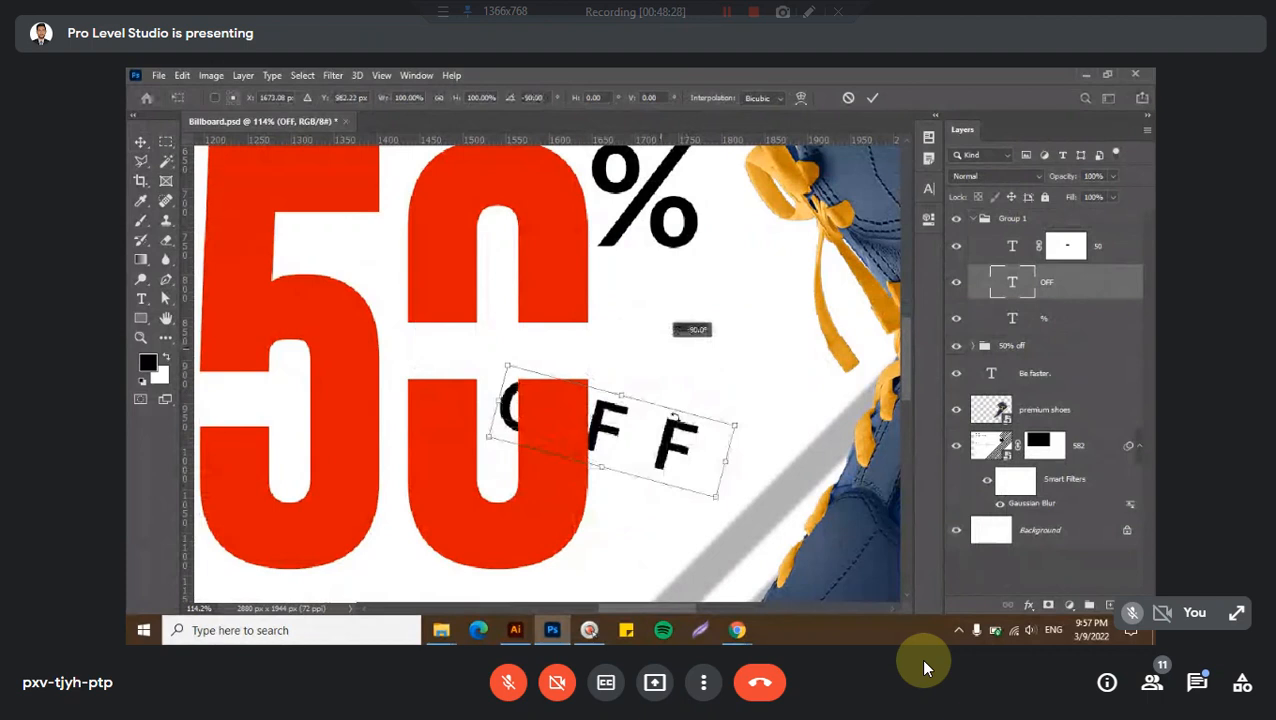
drag(674, 416, 753, 365)
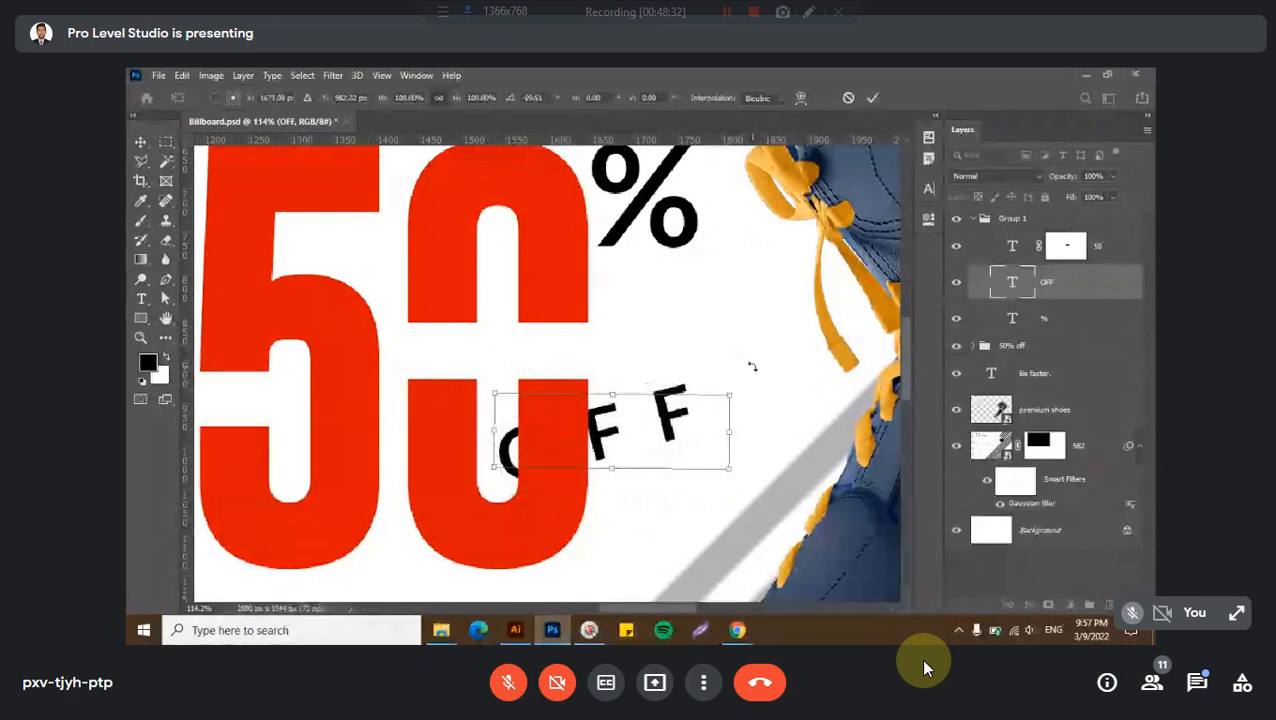
key(Return)
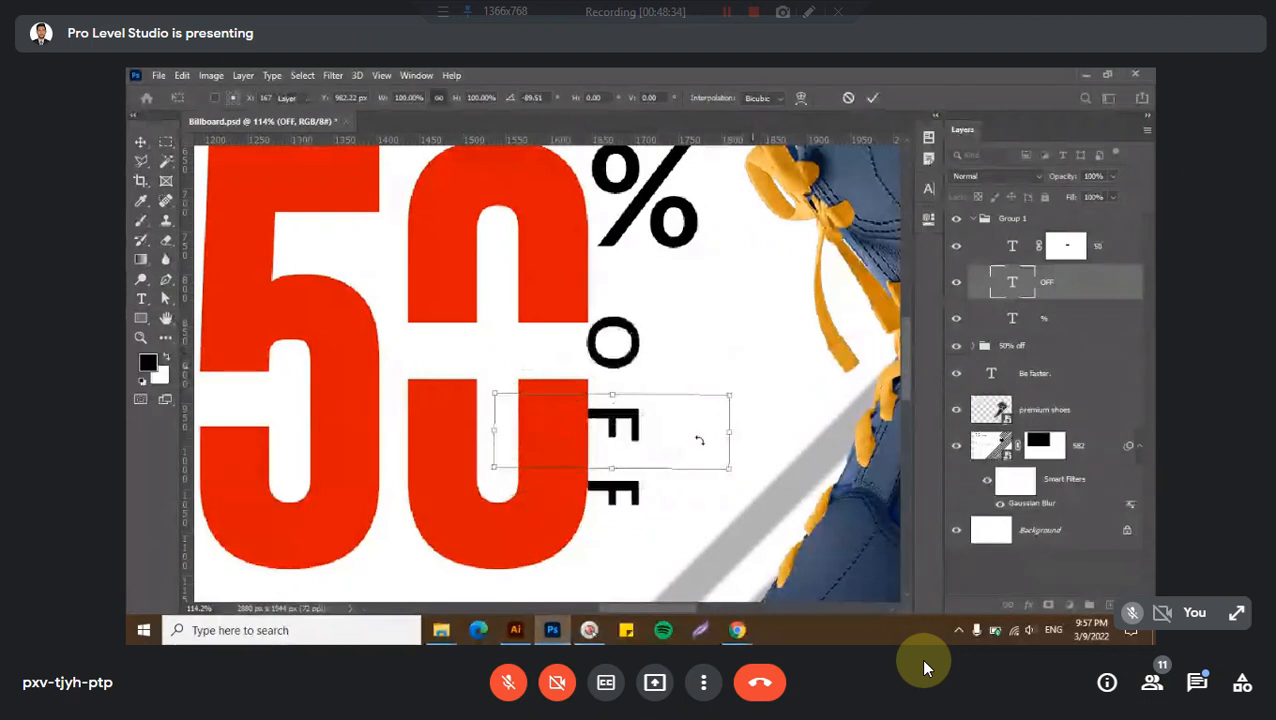
- Fit the horizontal "OFF" into the zero's gap and nudge it right to centre it
mouse_move(615, 354)
mouse_down()
mouse_move(649, 390)
mouse_move(618, 359)
mouse_move(595, 362)
mouse_move(614, 353)
mouse_move(599, 353)
mouse_move(630, 366)
mouse_up()
key(ctrl+t)
key(Return)
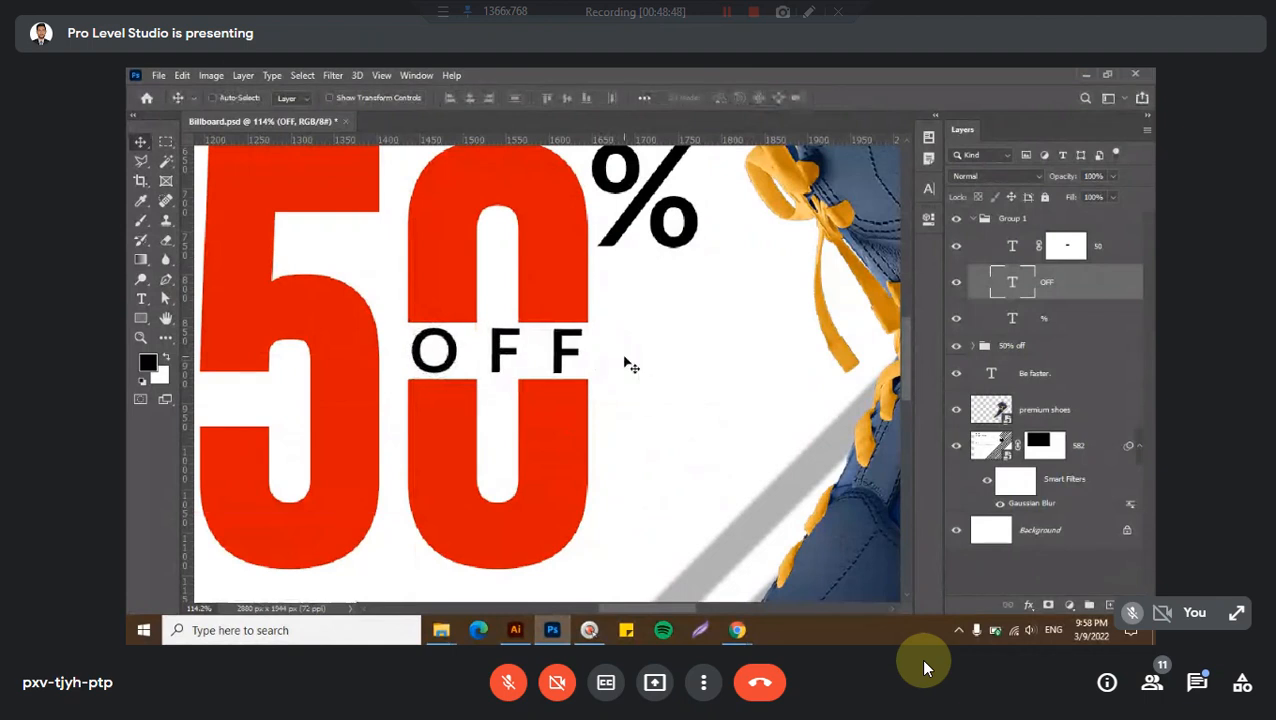
key(ctrl+Right)
key(ctrl+Right)
key(ctrl+Right)
key(ctrl+Right)
key(ctrl+Right)
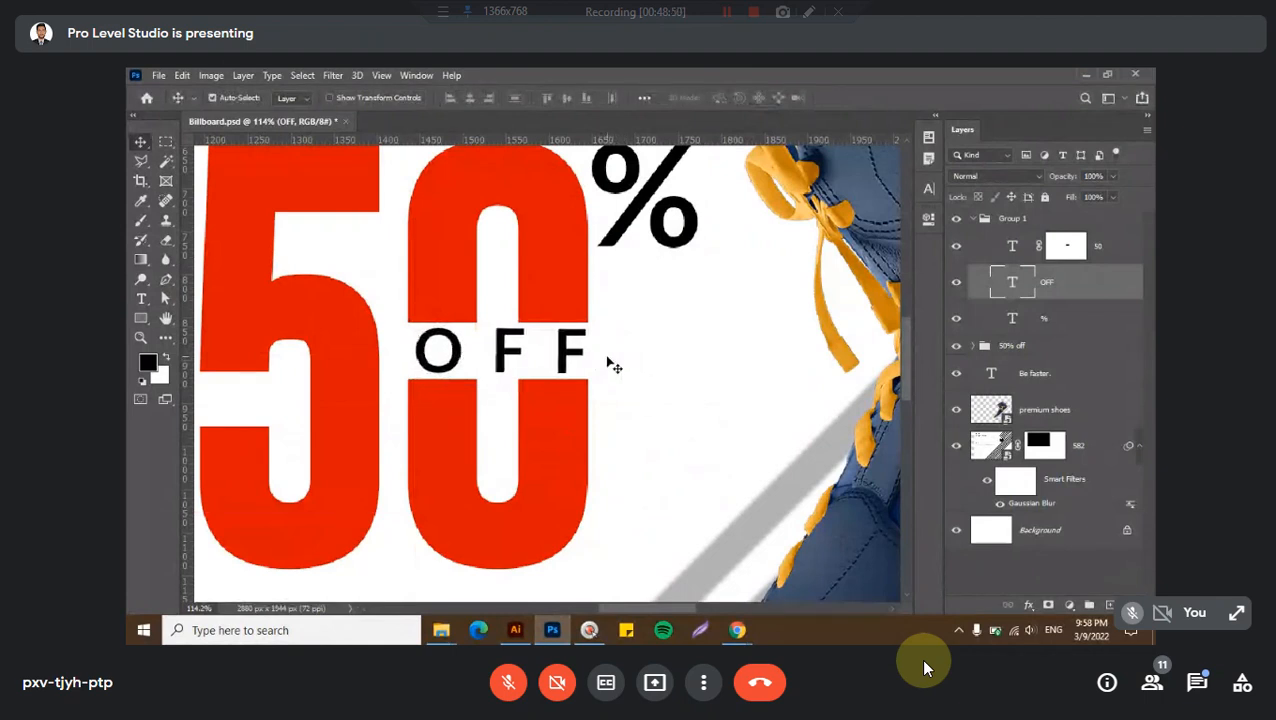
- Hide the old "50% off" group and move the new lettering group down and left beneath "BE FASTER."
key(ctrl+0)
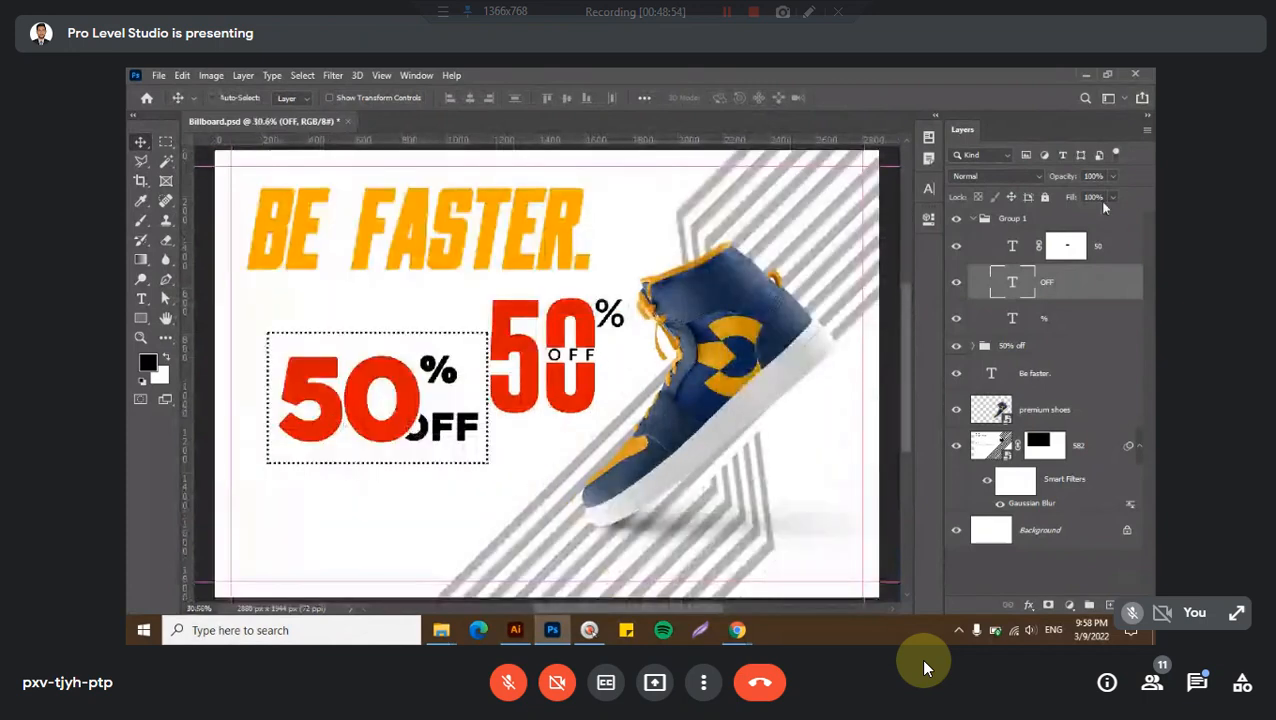
click(988, 222)
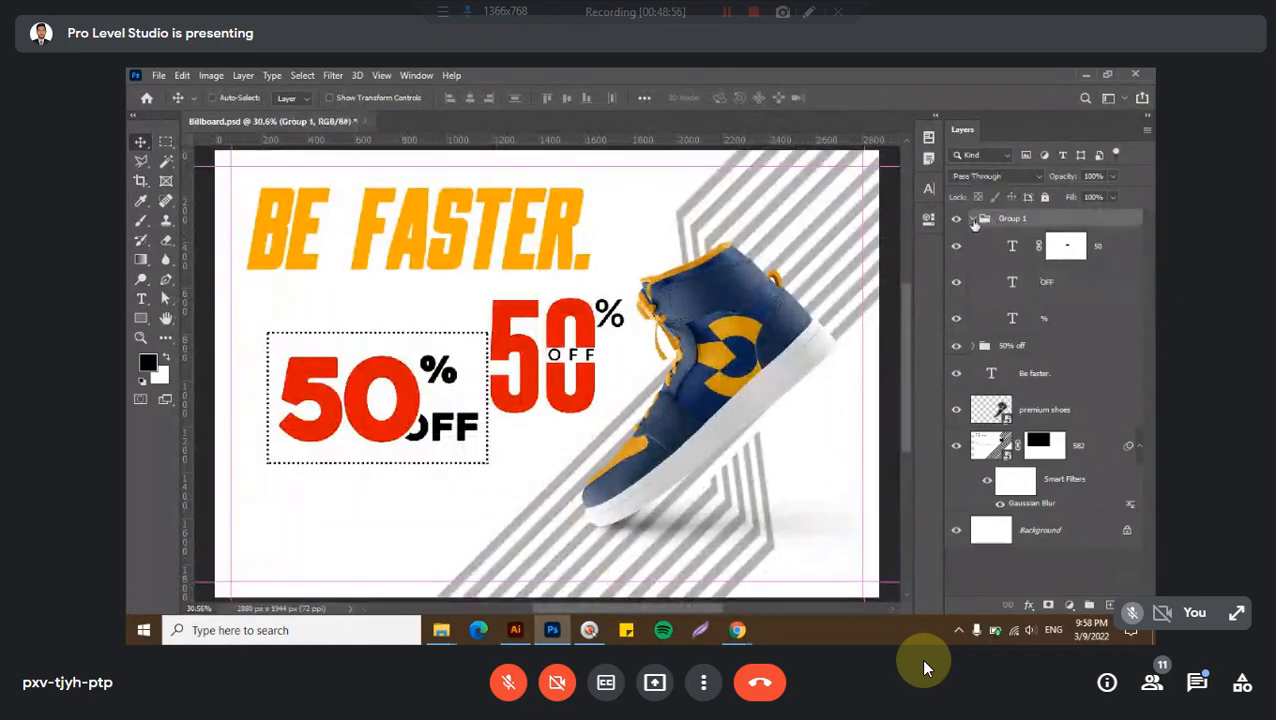
click(973, 218)
click(956, 239)
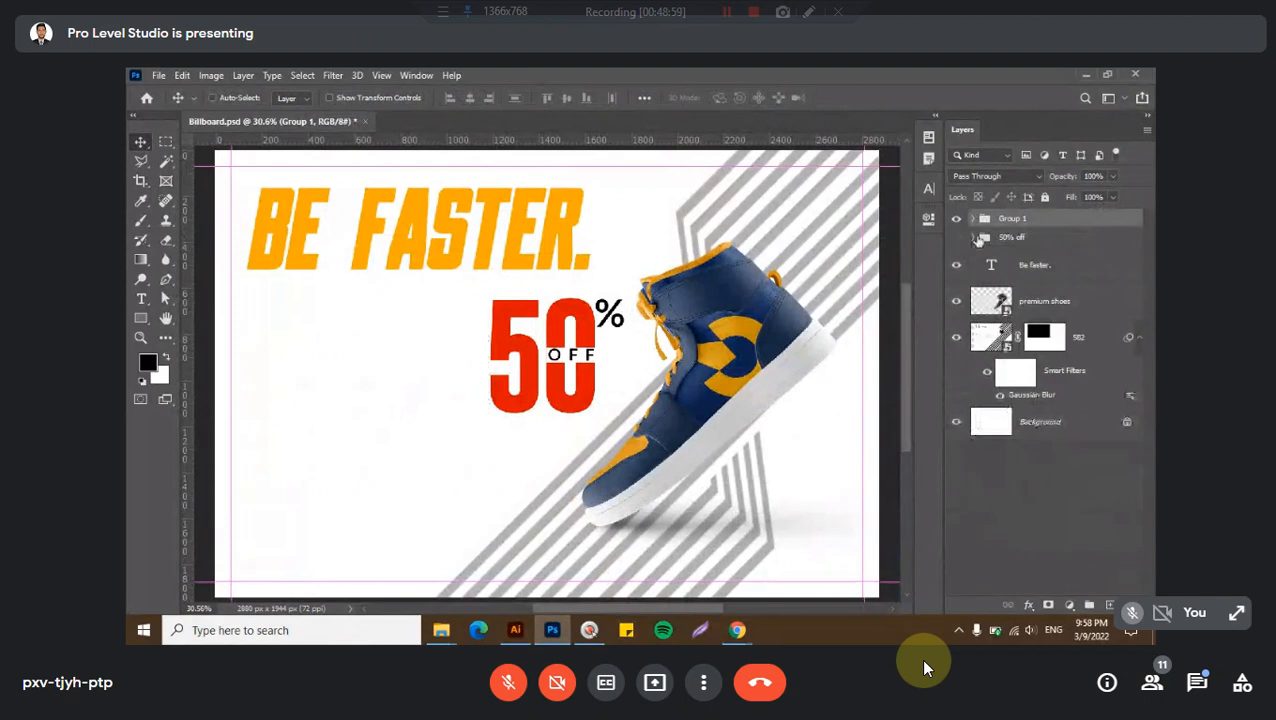
drag(698, 354, 561, 396)
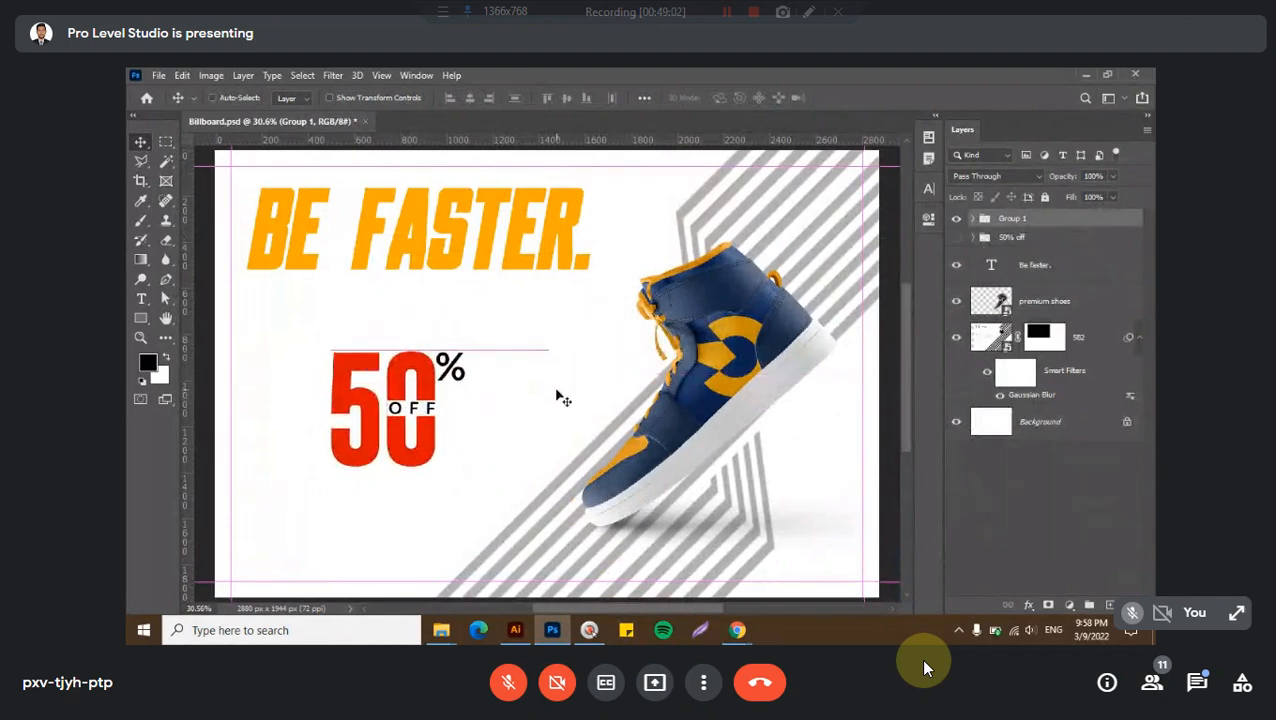
- Scale the "50% OFF" lettering group up to about 128% around its centre and nudge it slightly upward
key(ctrl+t)
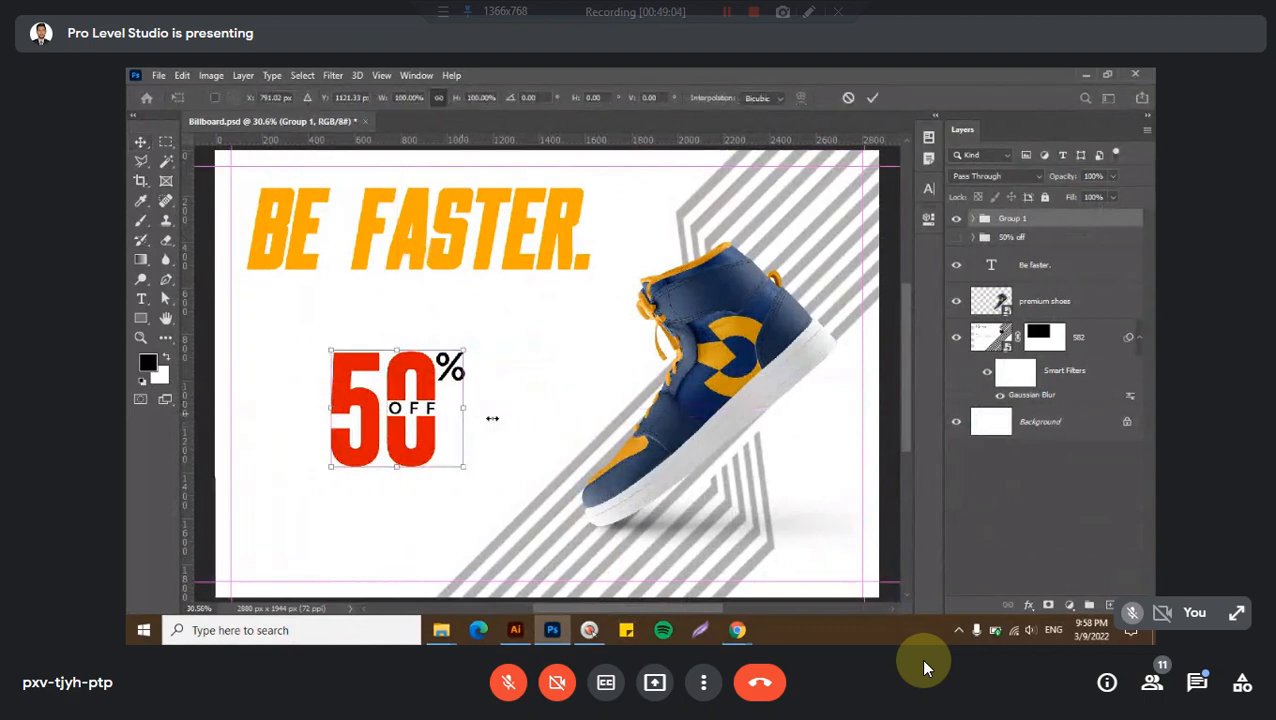
drag(466, 410, 493, 413)
drag(301, 408, 547, 416)
key(ctrl+z)
key(ctrl+z)
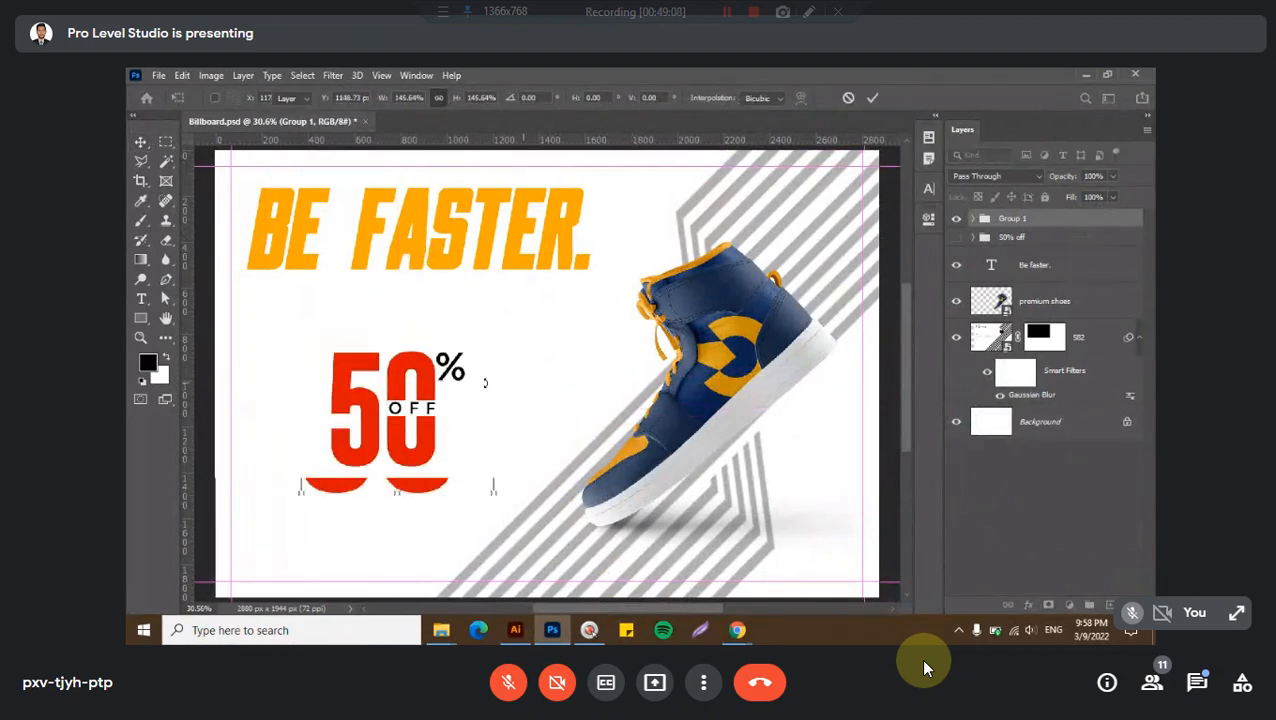
drag(470, 466, 484, 483)
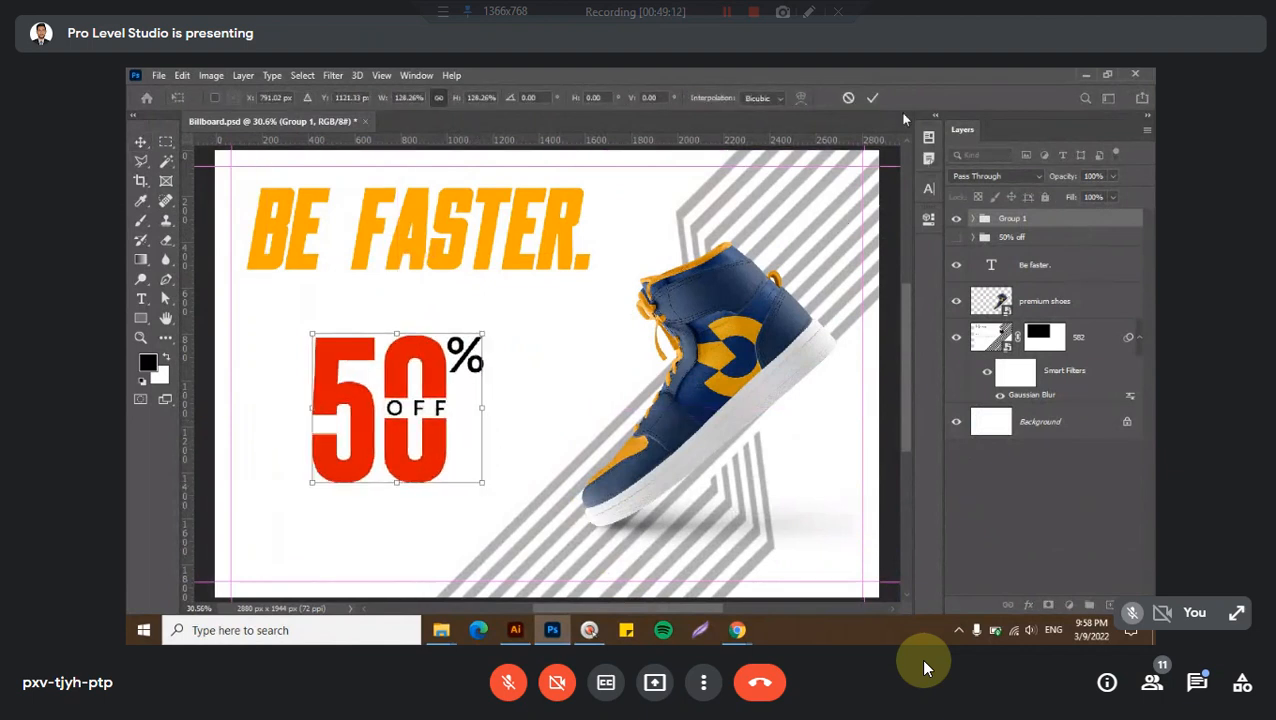
click(877, 98)
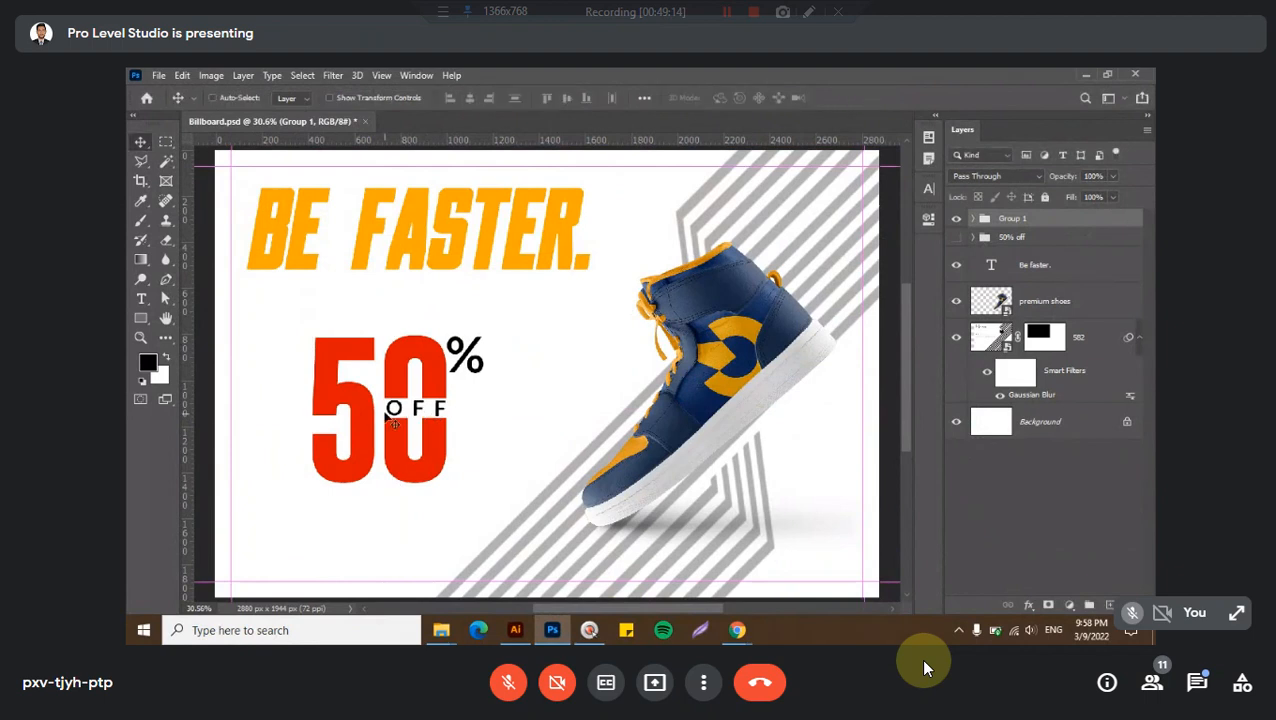
mouse_move(388, 409)
mouse_down()
mouse_move(388, 398)
mouse_move(389, 410)
mouse_up()
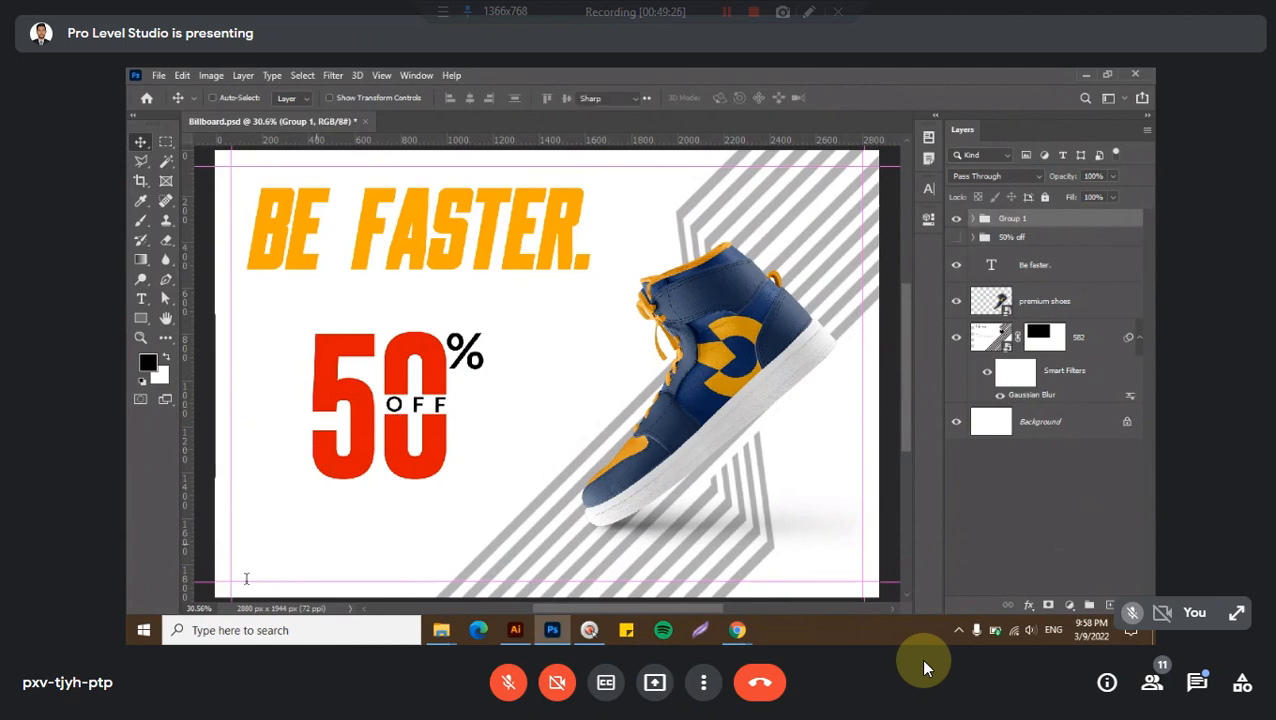
- Add a text line with the phone number at 57 pt in Lato Bold, below the "50% OFF" lettering
key(t)
click(293, 551)
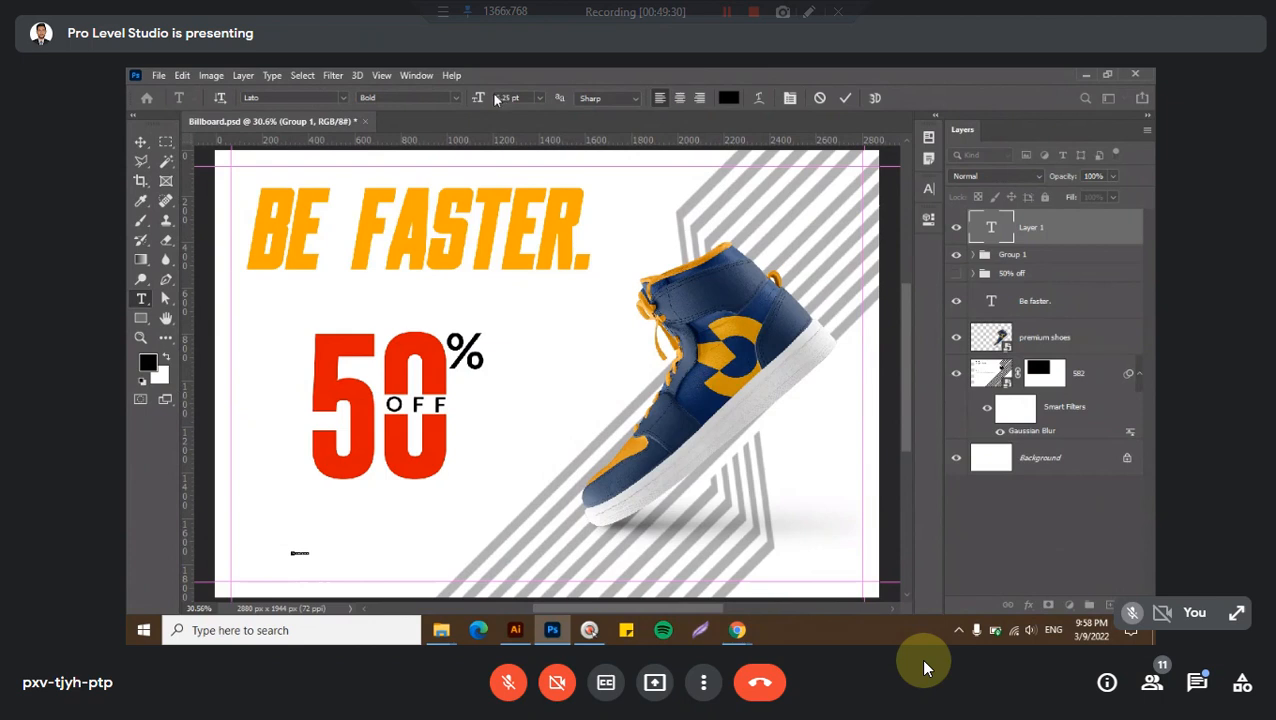
drag(482, 100, 521, 102)
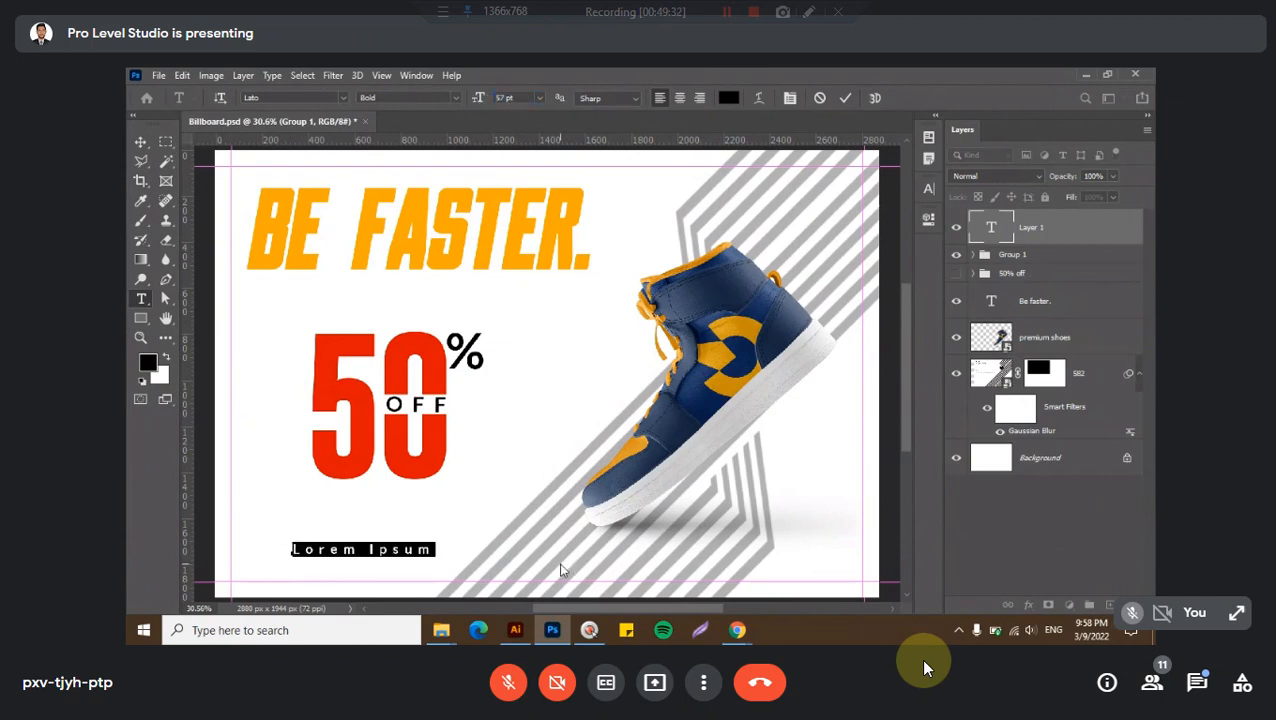
text(+123 45)
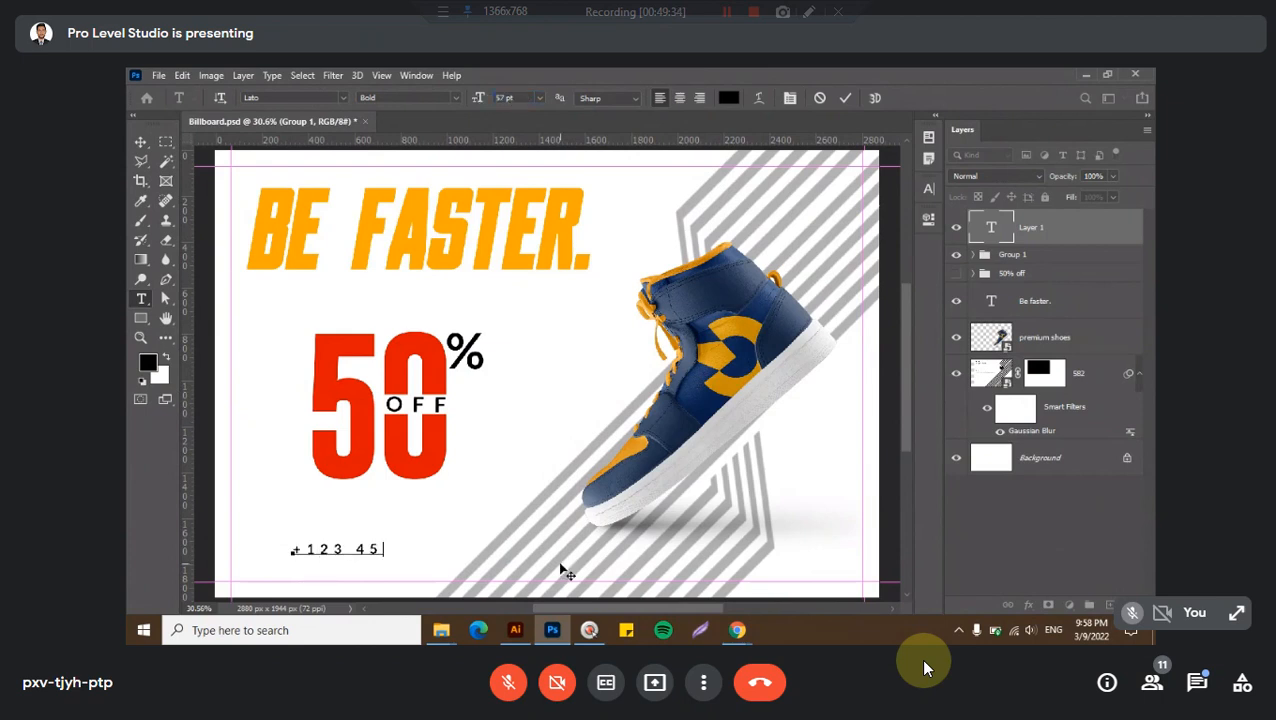
text(6 7890)
- Set the tracking of the whole phone number text to 0
key(ctrl+a)
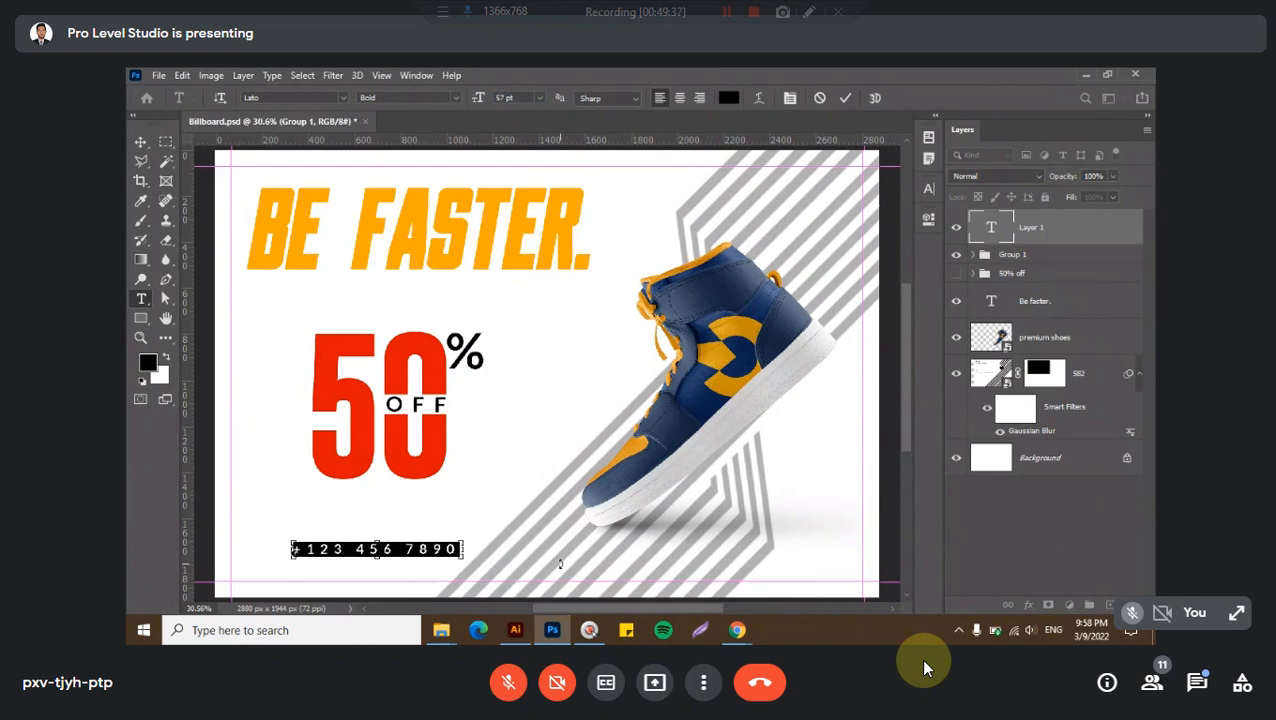
click(928, 188)
click(883, 244)
text(0)
key(Return)
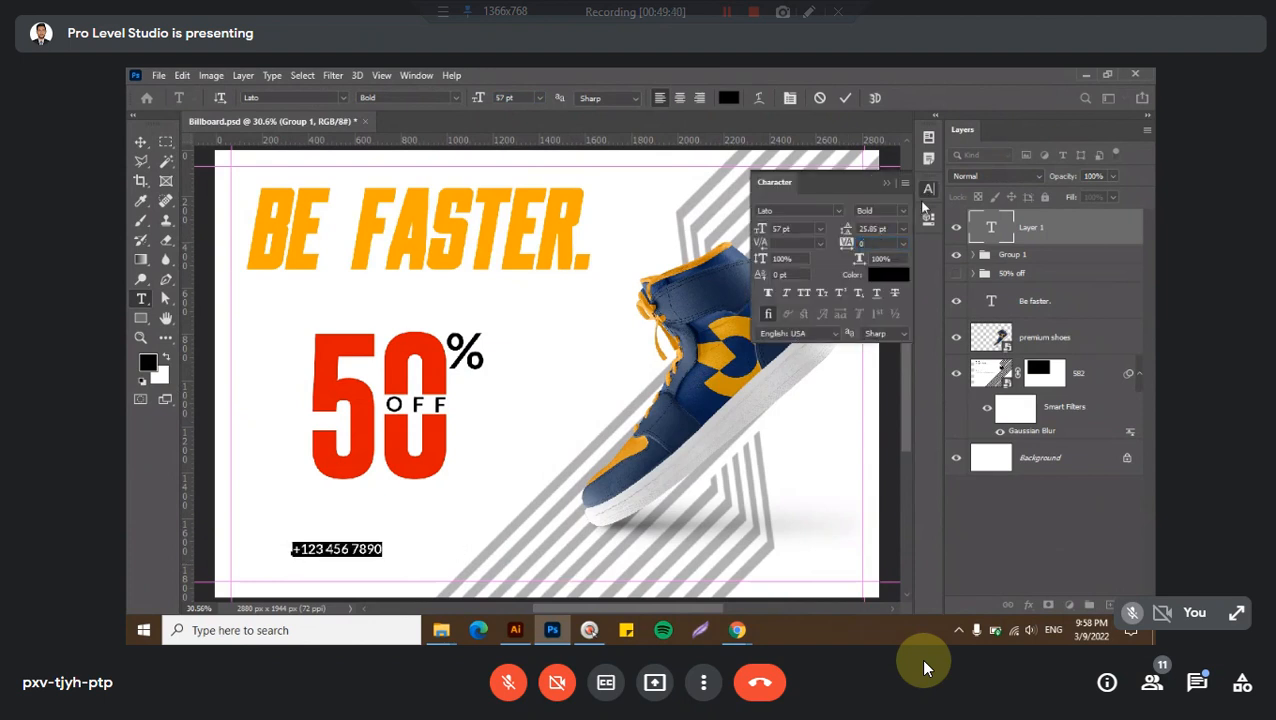
click(928, 189)
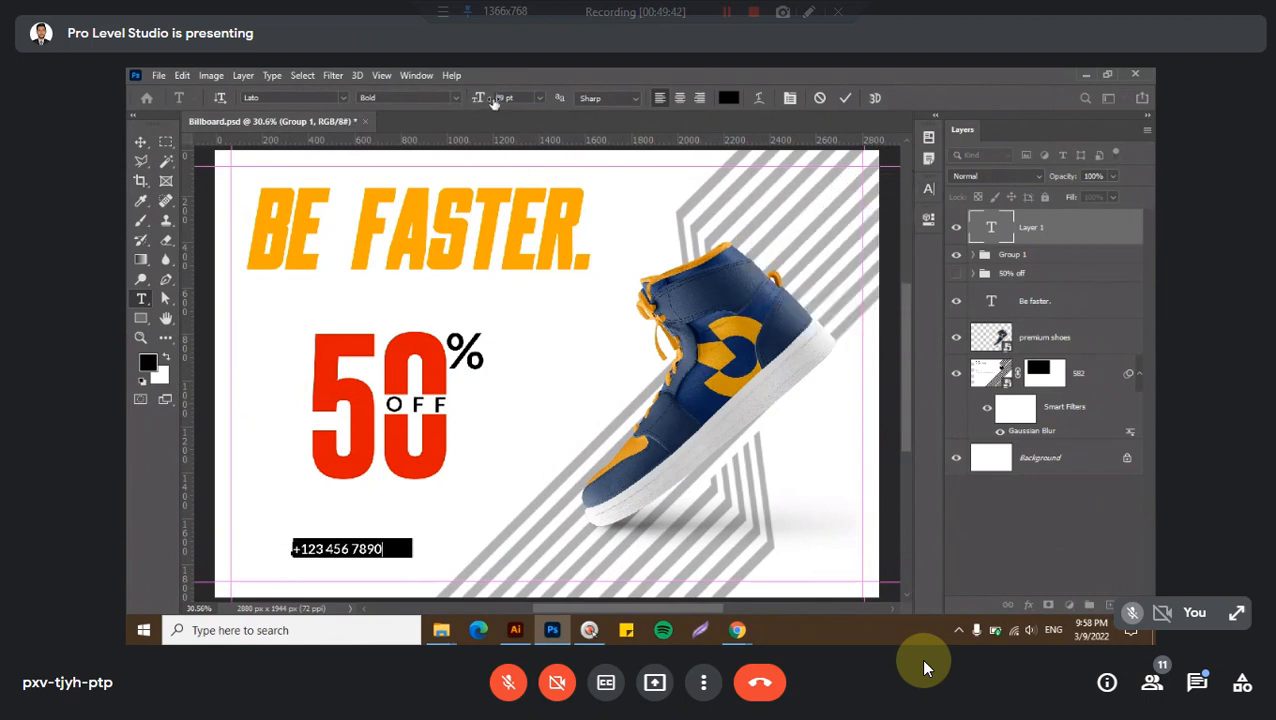
- Enlarge the phone number text to 106 pt and move it down and left toward the billboard's lower-left margin corner
drag(493, 103, 513, 100)
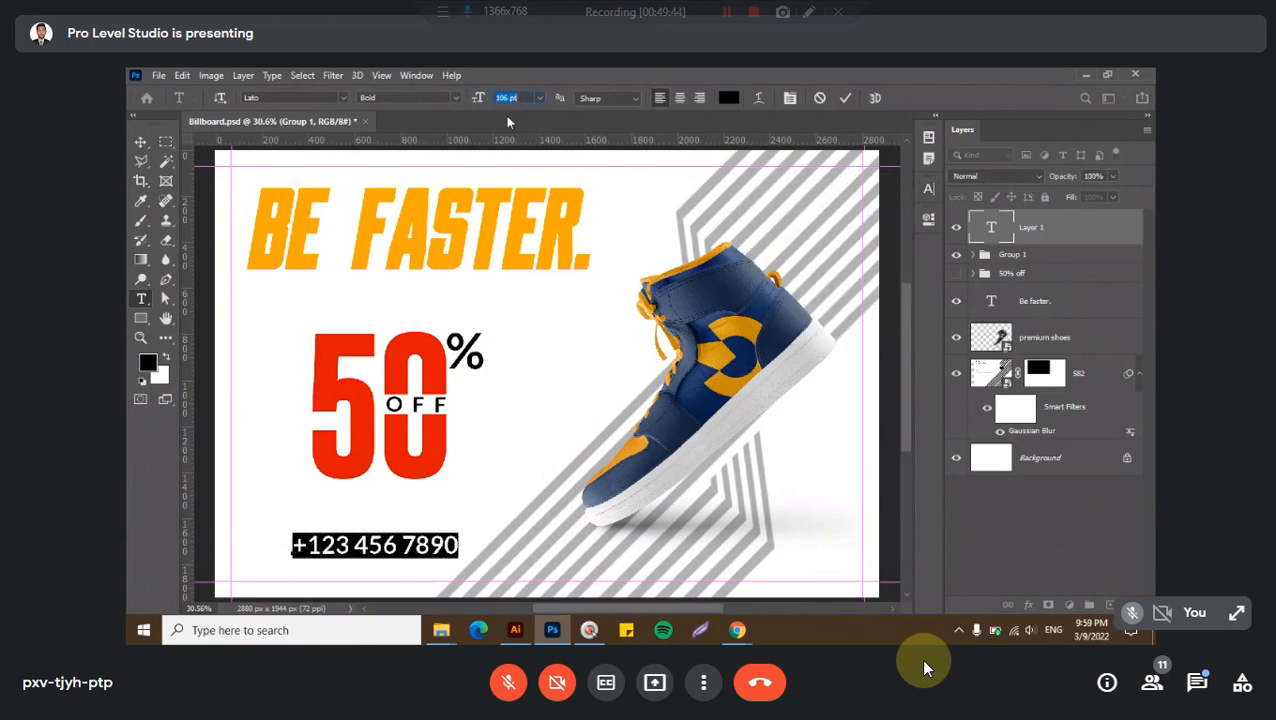
click(845, 98)
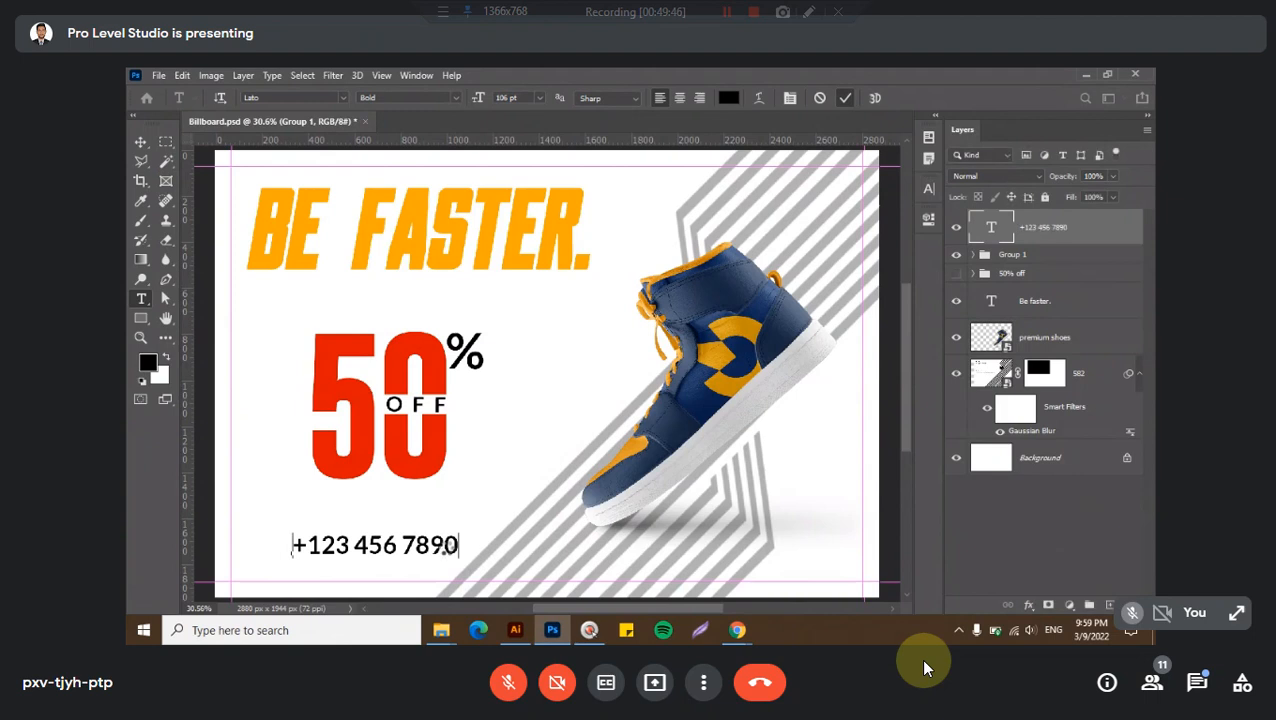
key(v)
drag(430, 544, 405, 570)
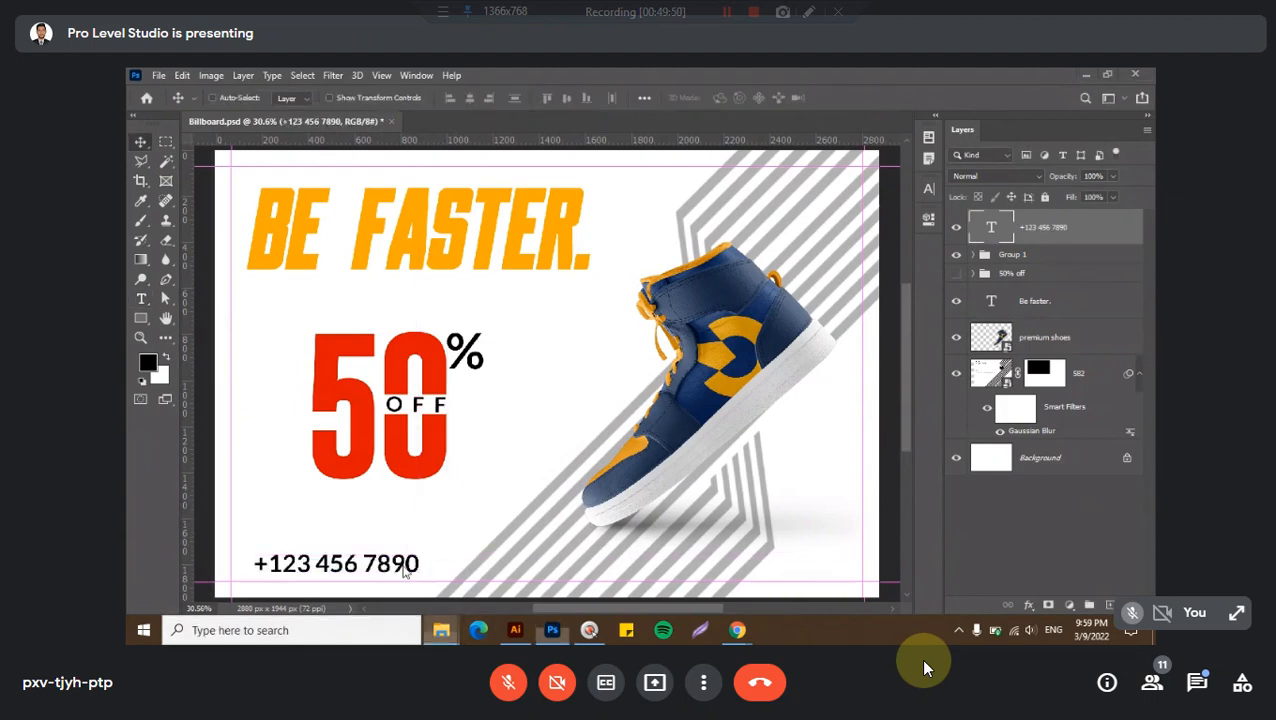
- Switch to File Explorer and open the Social Icons folder inside Collection > PNG
mouse_move(441, 630)
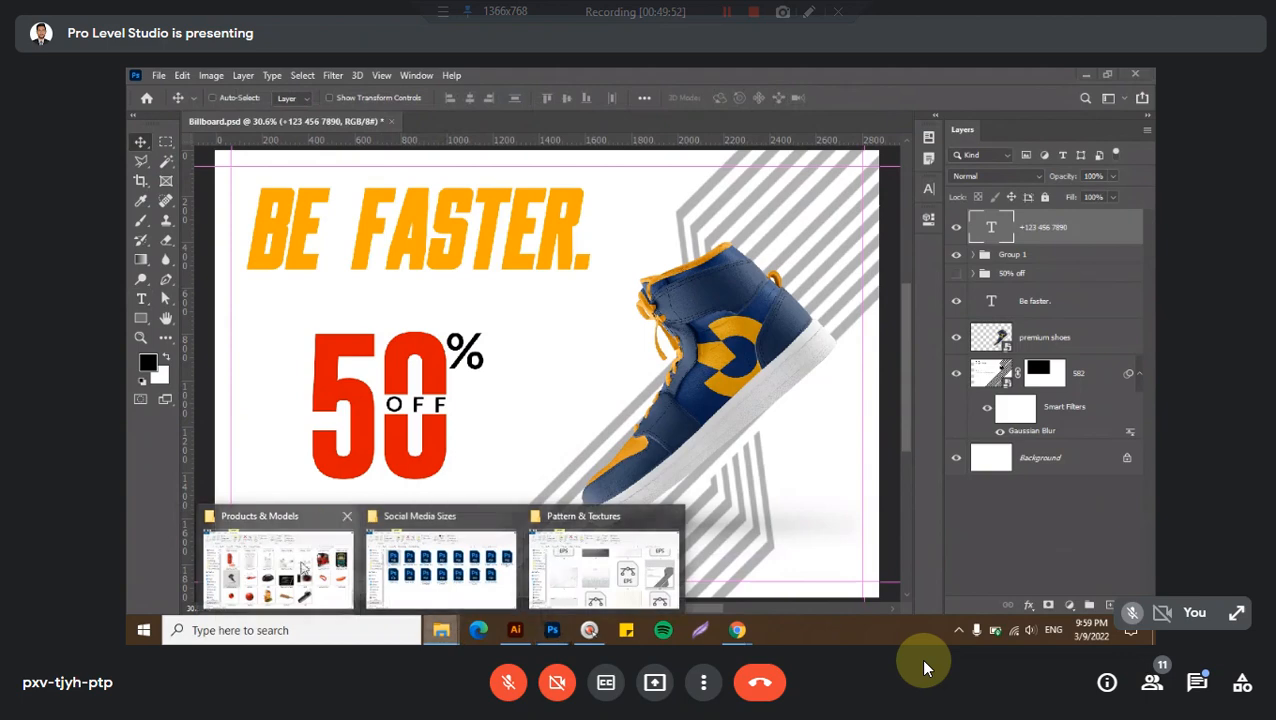
click(303, 568)
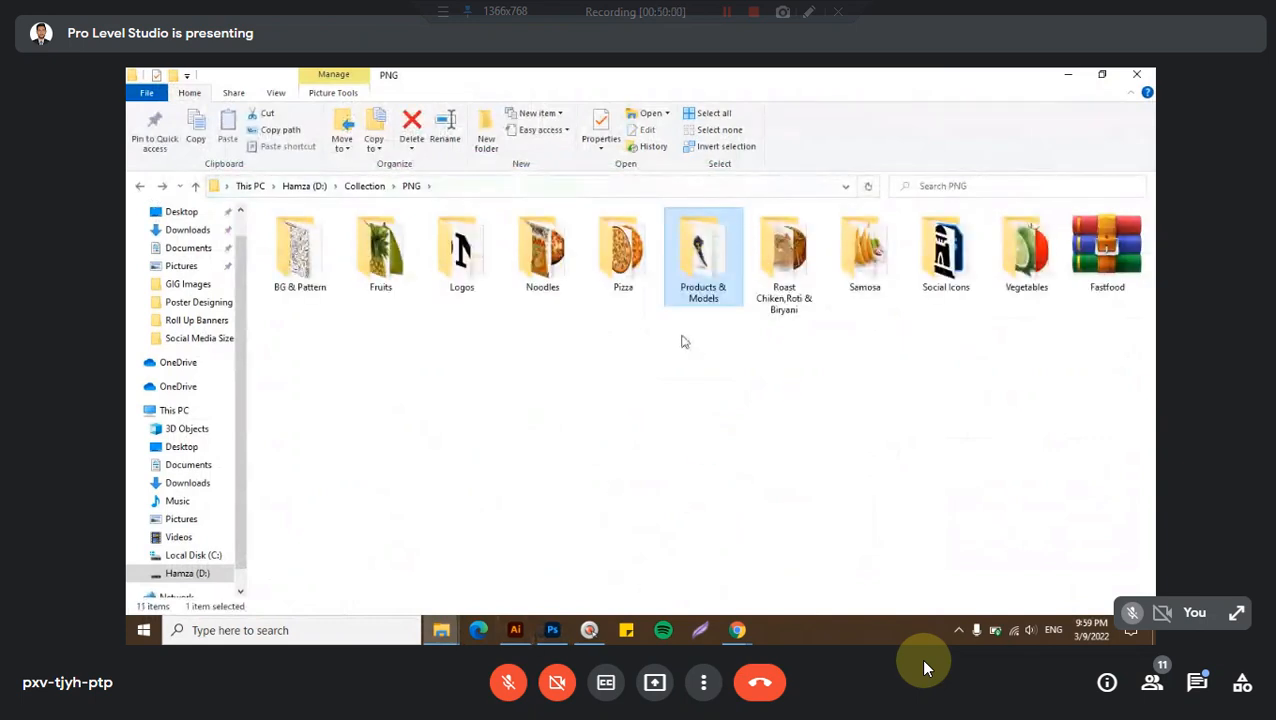
click(958, 280)
double_click(960, 279)
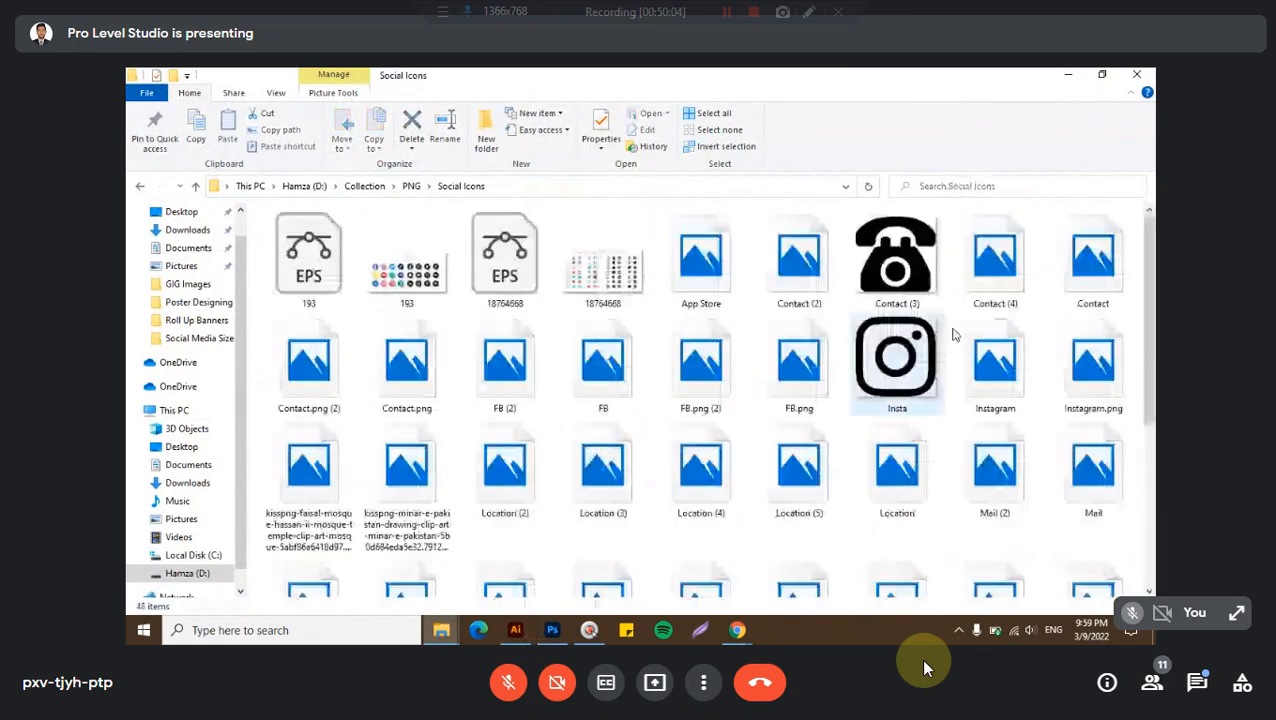
- Examine the contact and location icons in the Social Icons folder for ones that suit the billboard's contact details
click(896, 255)
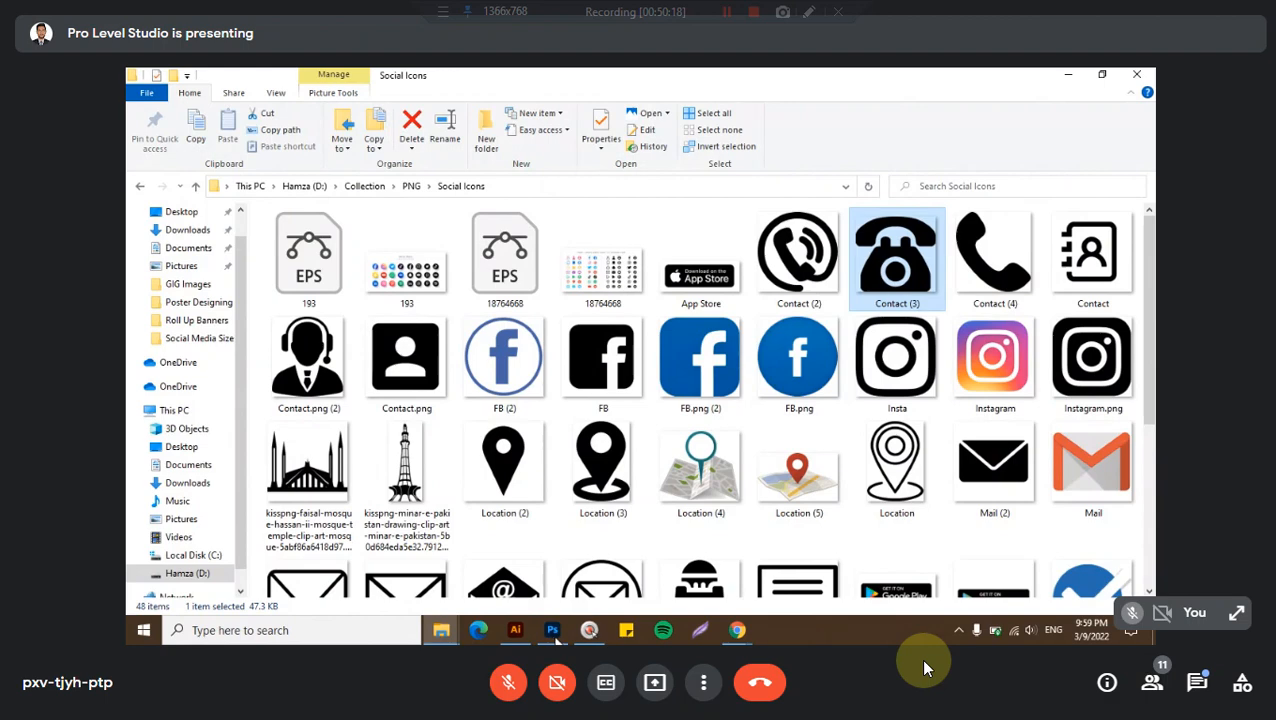
mouse_move(553, 632)
mouse_move(628, 545)
key(Left)
key(Right)
key(Right)
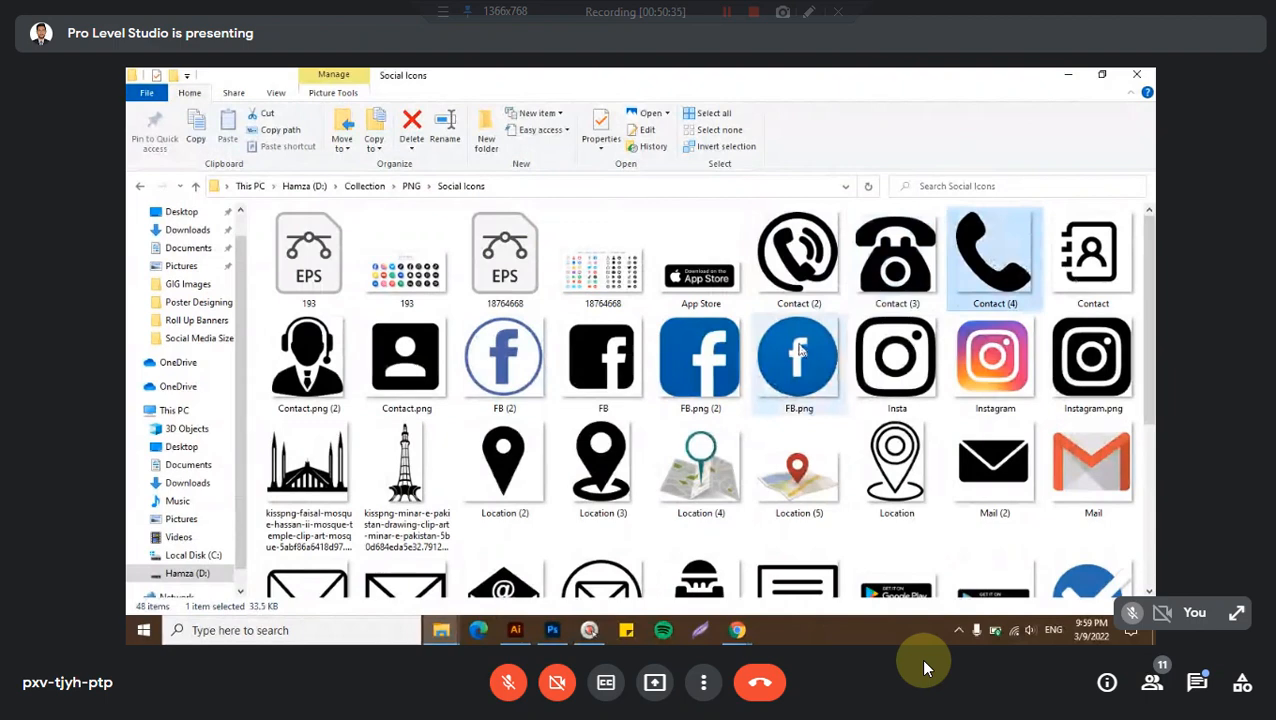
key(alt+Up)
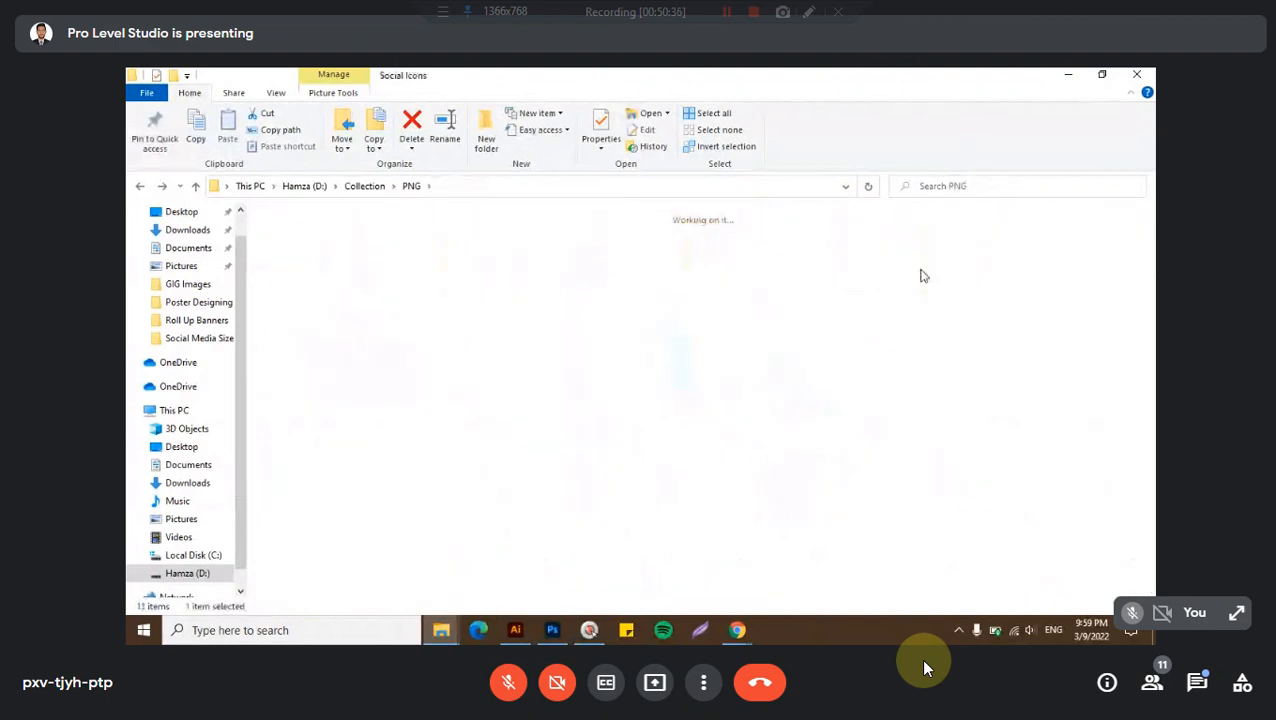
click(803, 274)
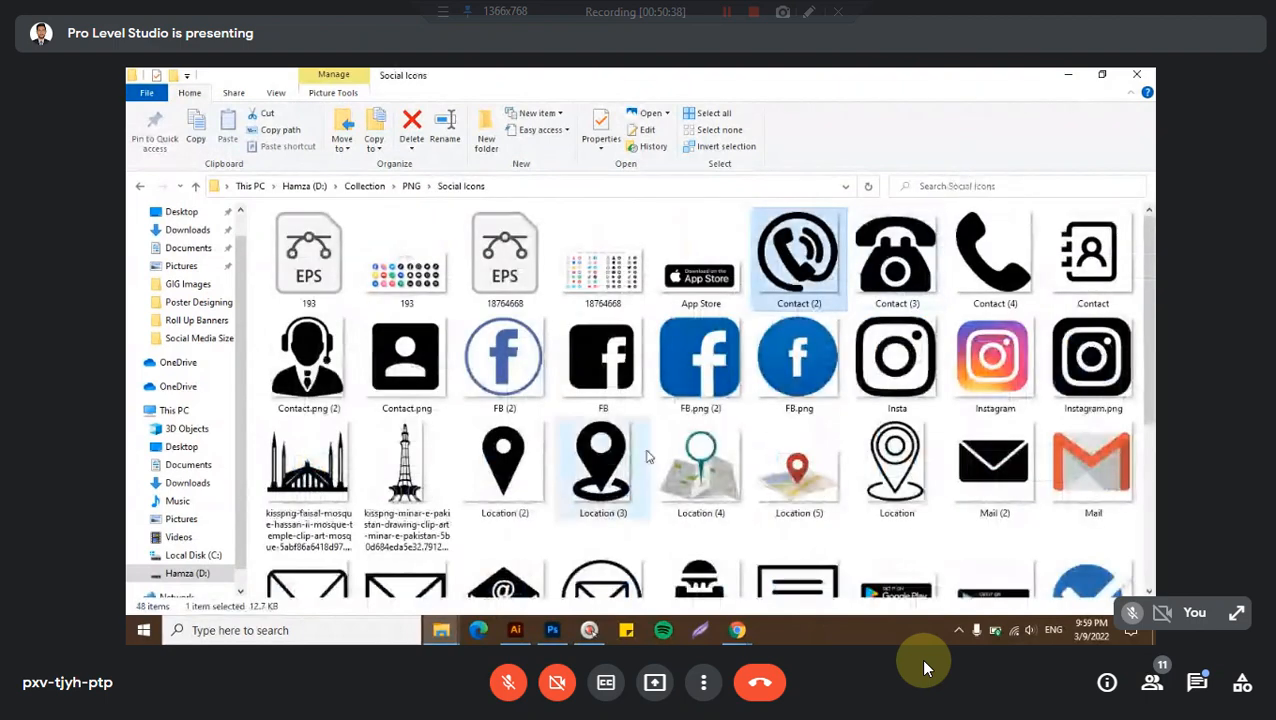
click(640, 455)
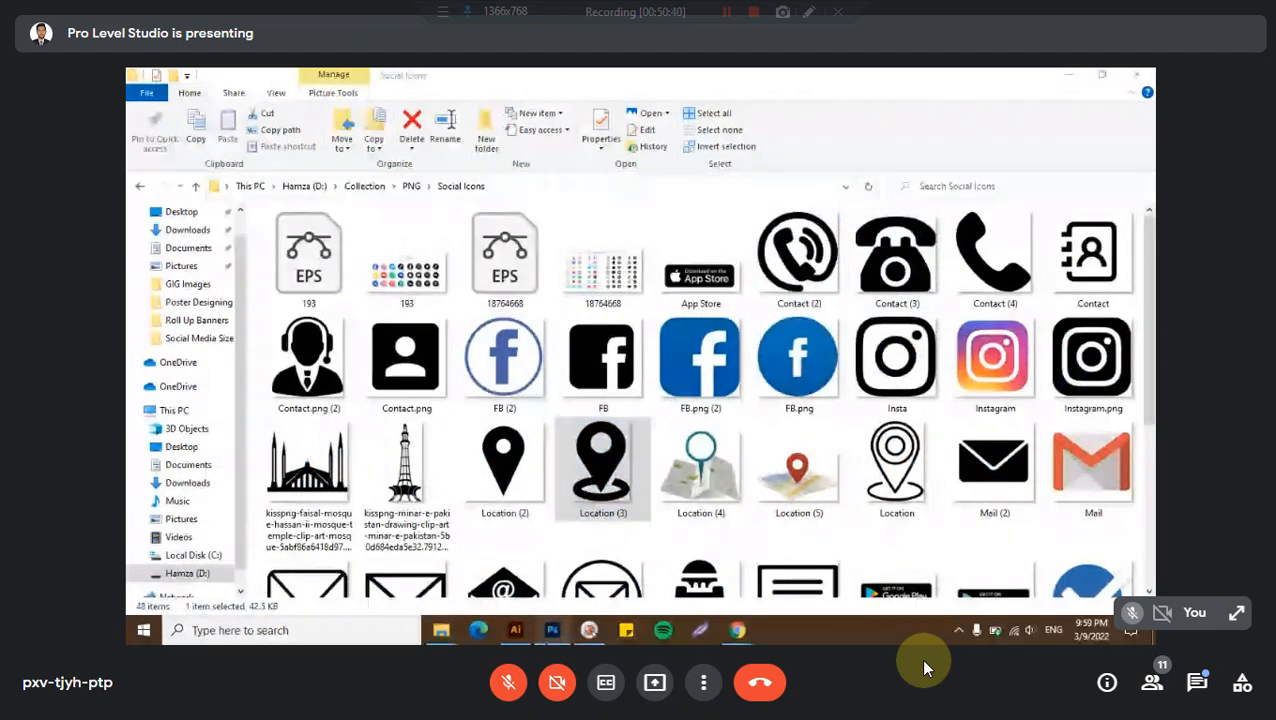
- Switch back to Photoshop, start placing an embedded file and browse to Collection > PNG > Social Icons on the D: drive
click(552, 630)
click(243, 505)
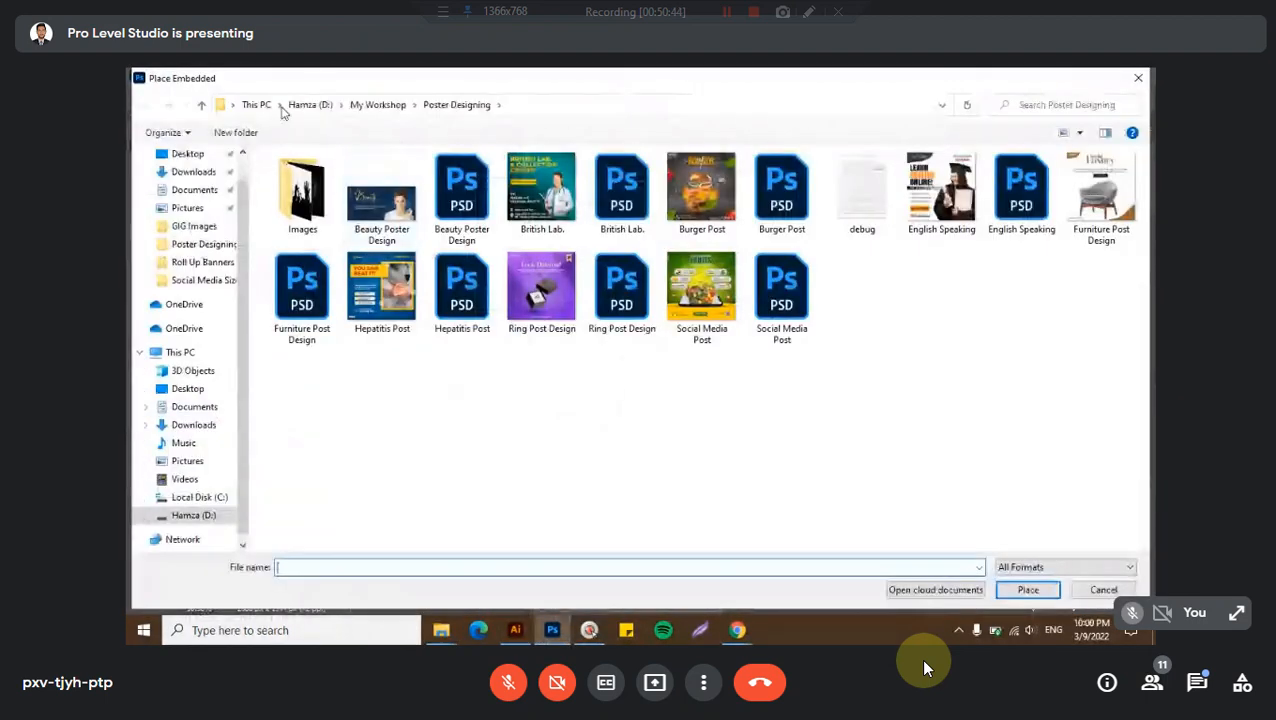
click(280, 106)
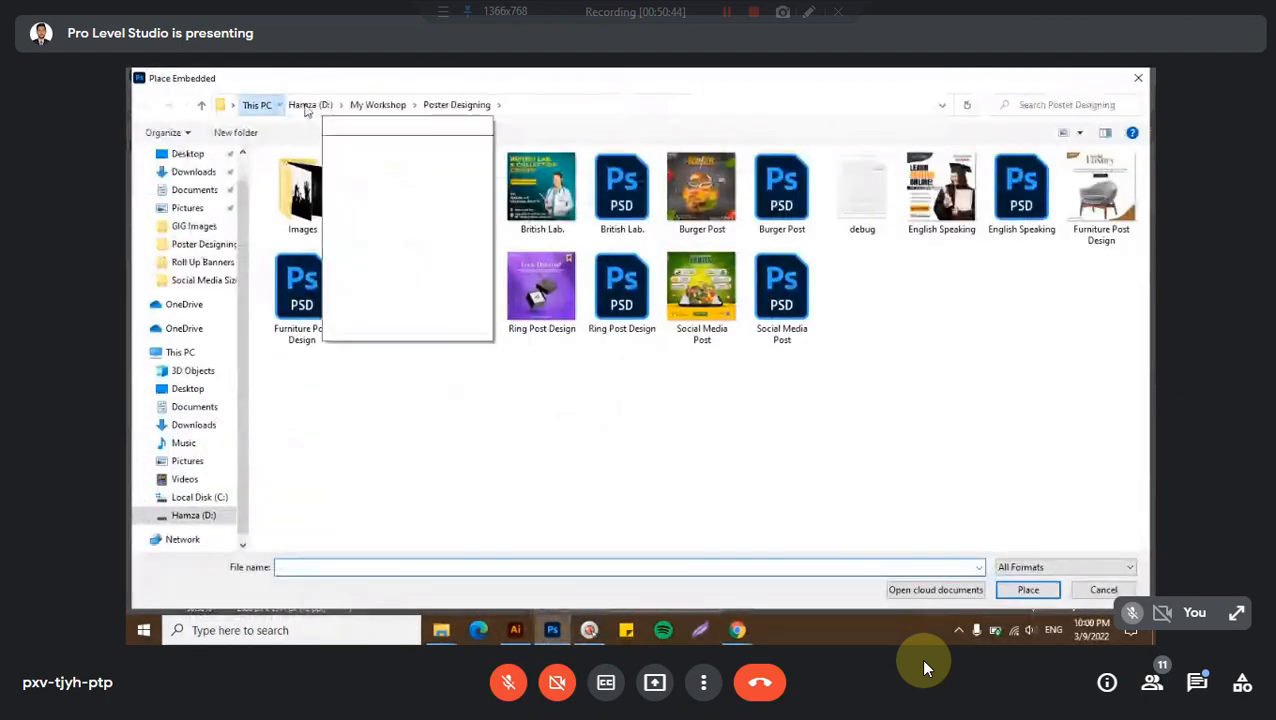
click(310, 106)
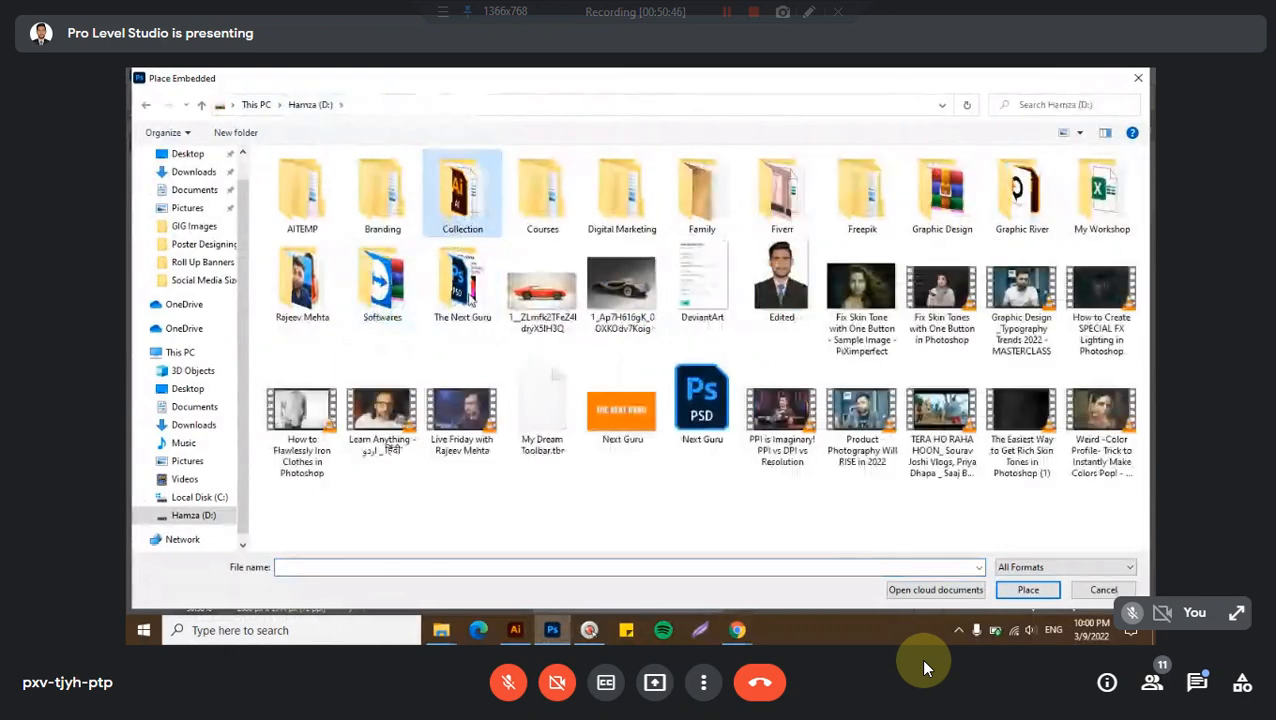
double_click(464, 210)
double_click(722, 220)
click(733, 225)
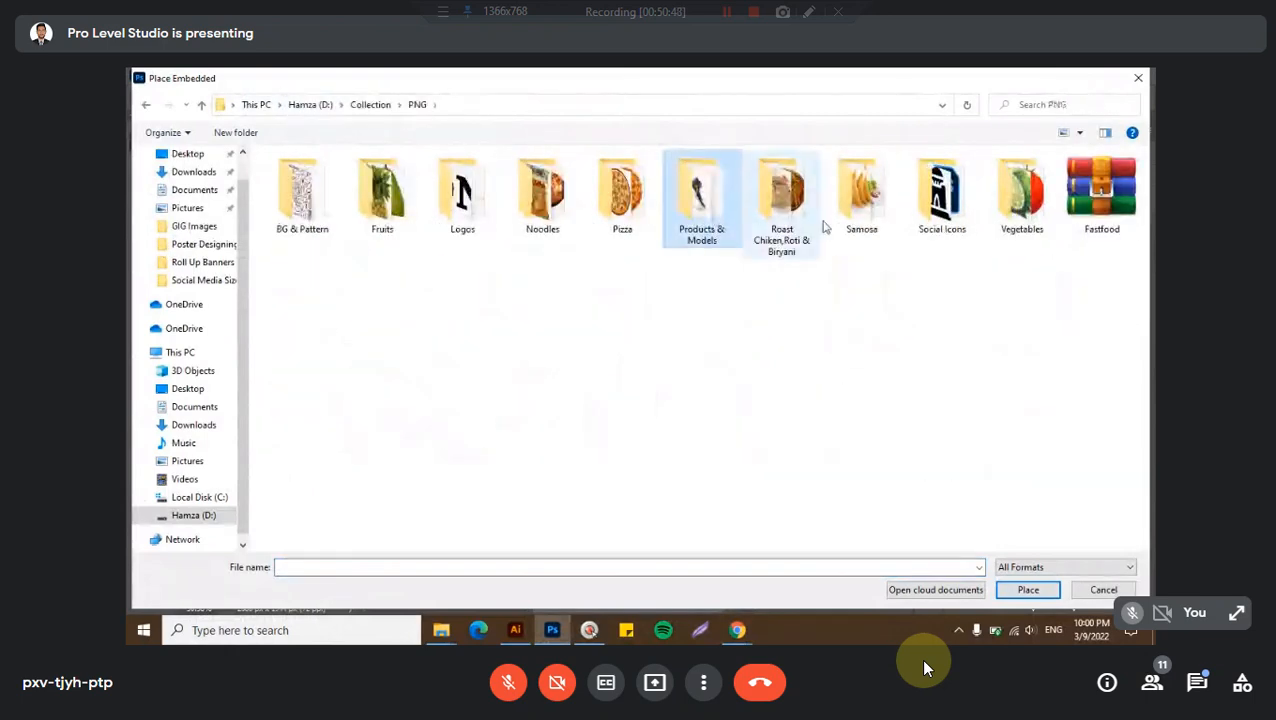
double_click(928, 222)
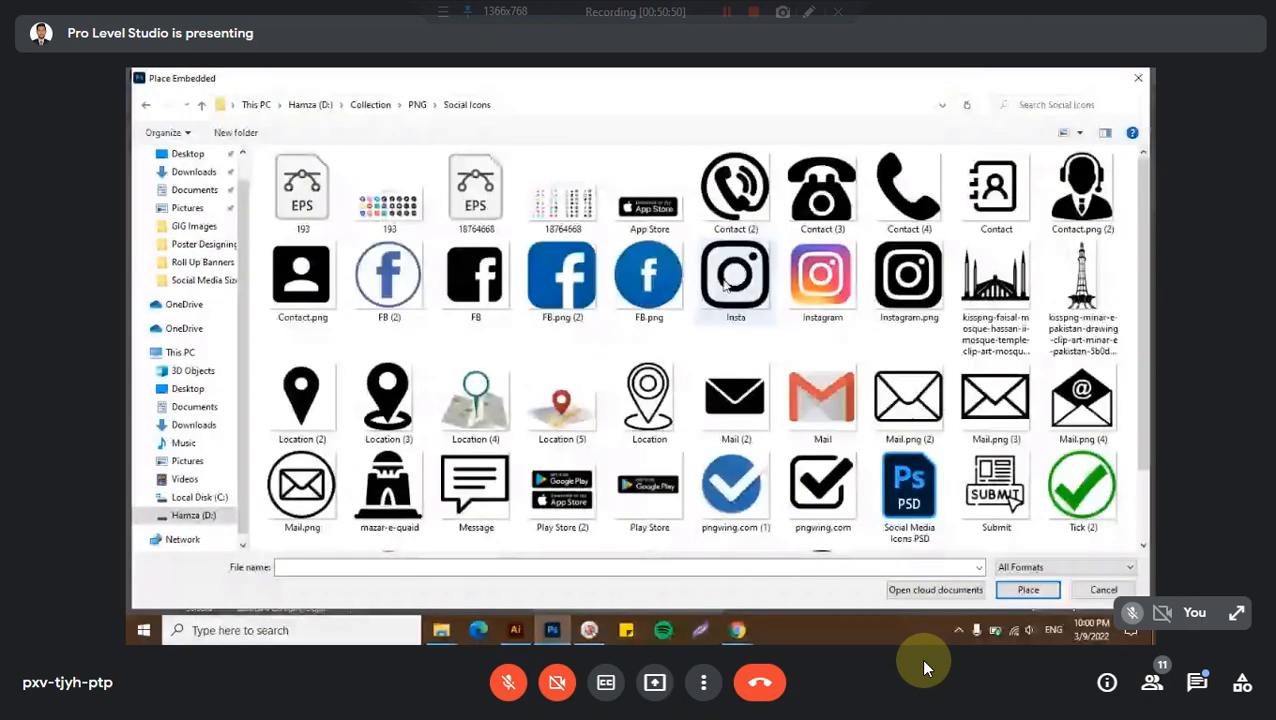
- Place the "Contact (2)" phone icon and enlarge it in the space between the lettering and the shoe
click(745, 203)
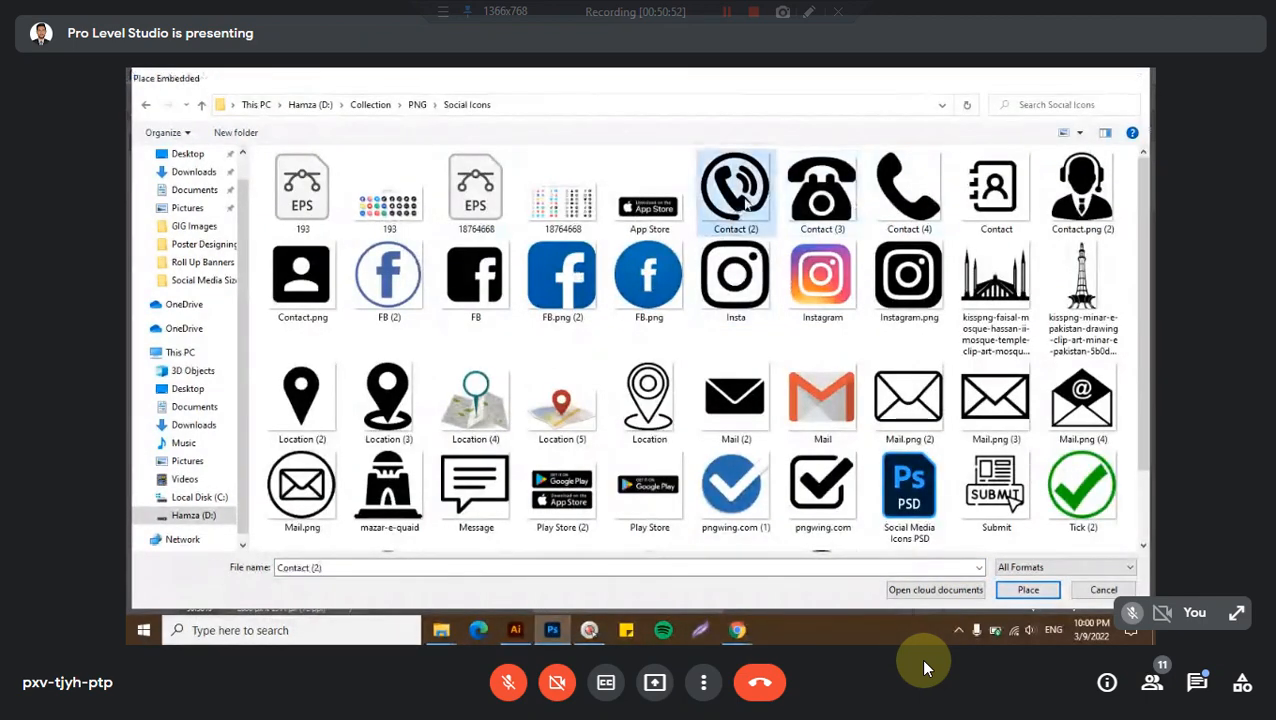
double_click(745, 203)
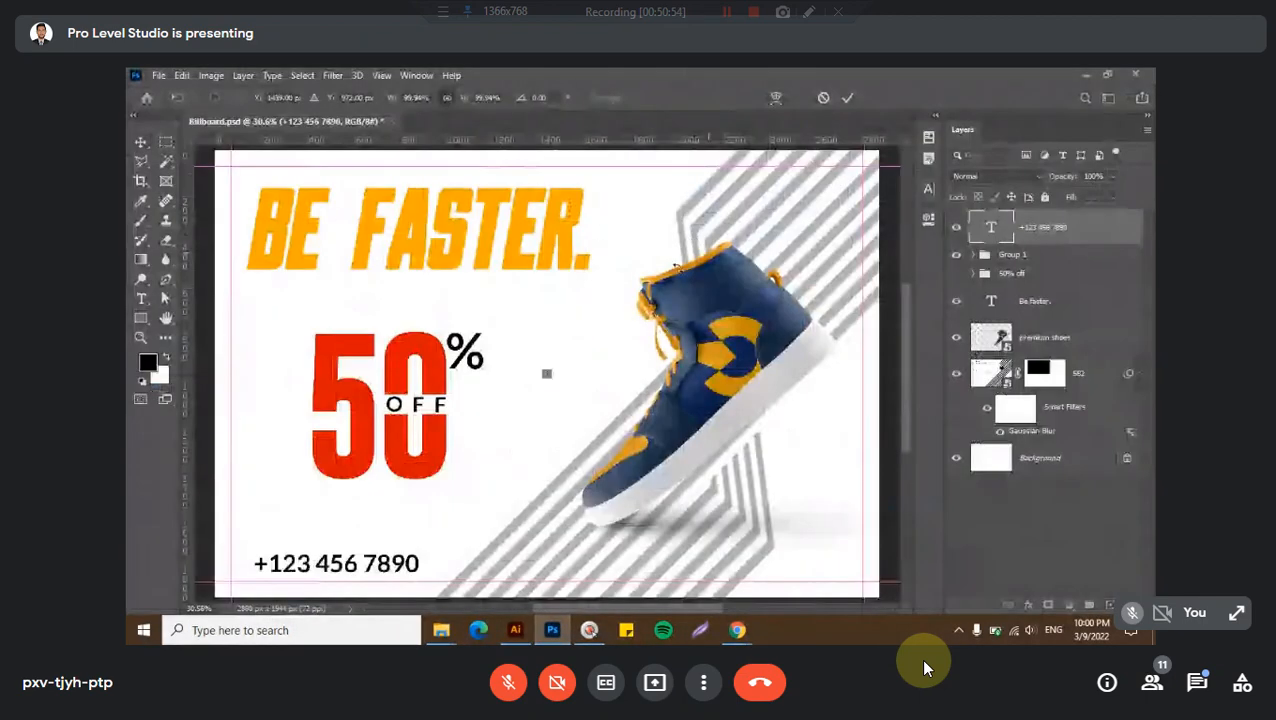
drag(655, 355, 676, 351)
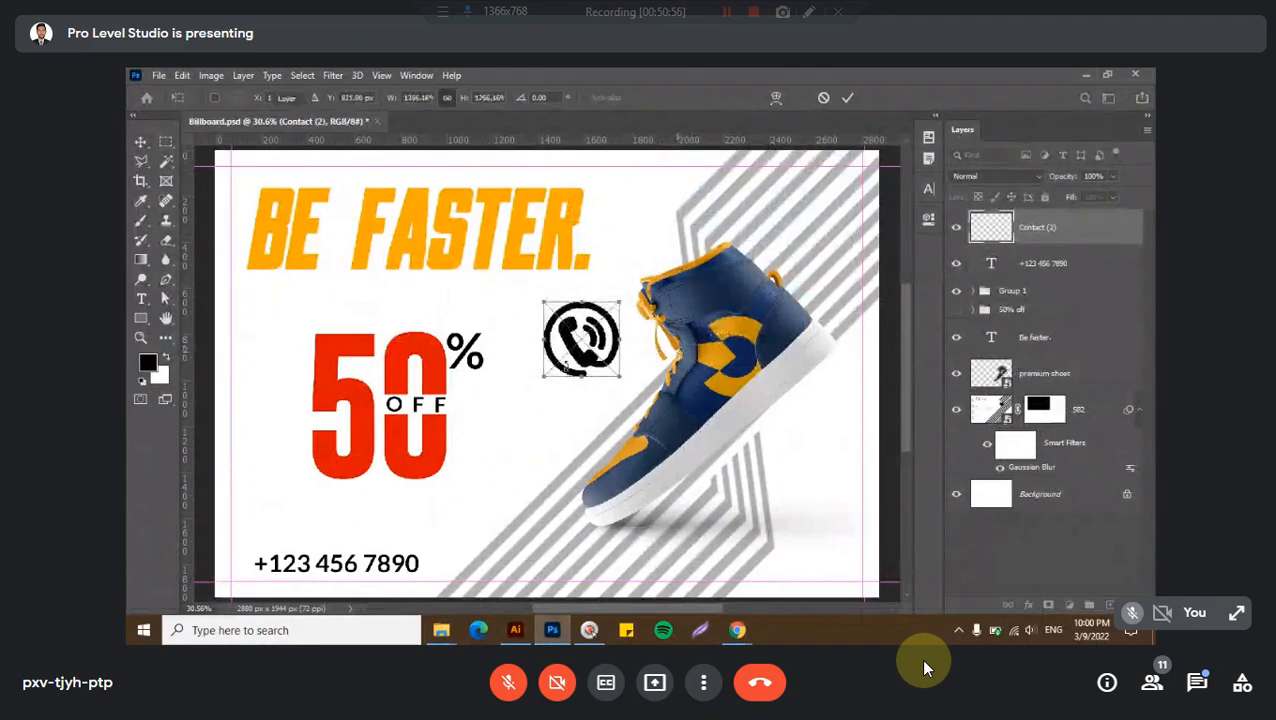
key(Return)
- Move the phone icon down to the phone number and shrink it to fit just before the plus sign
scroll(306, 590, up, 1)
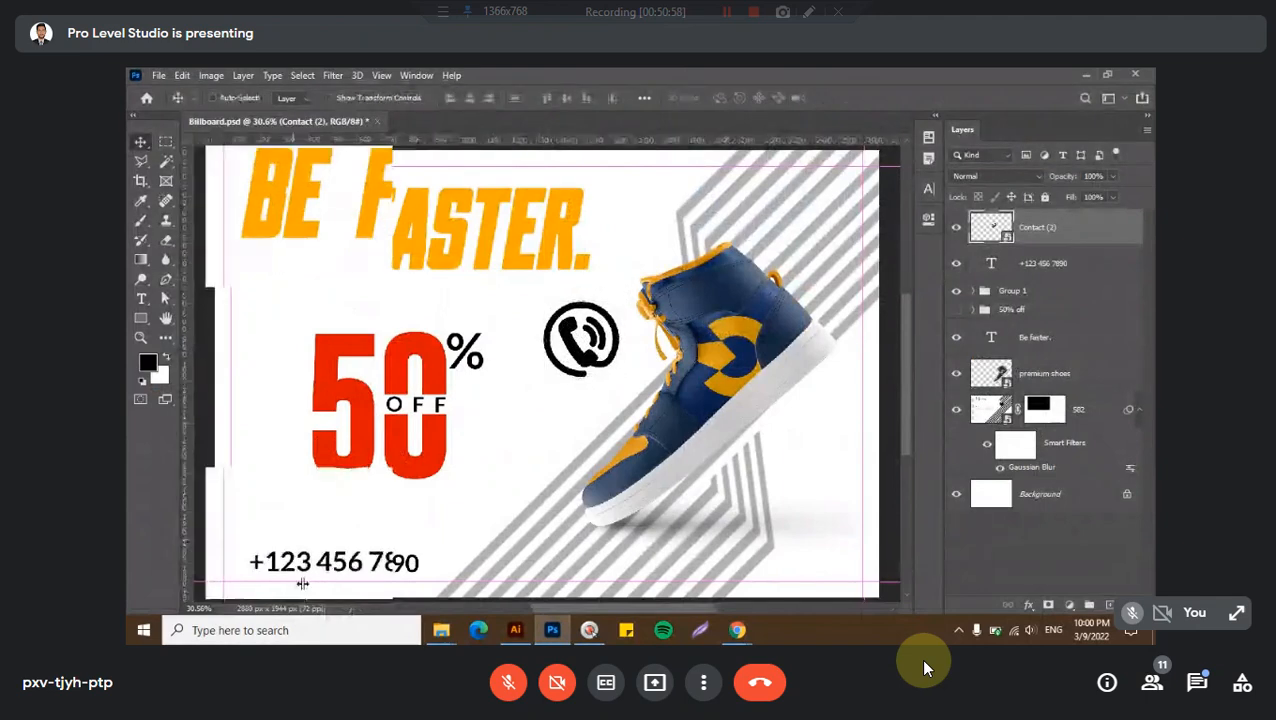
scroll(383, 465, up, 1)
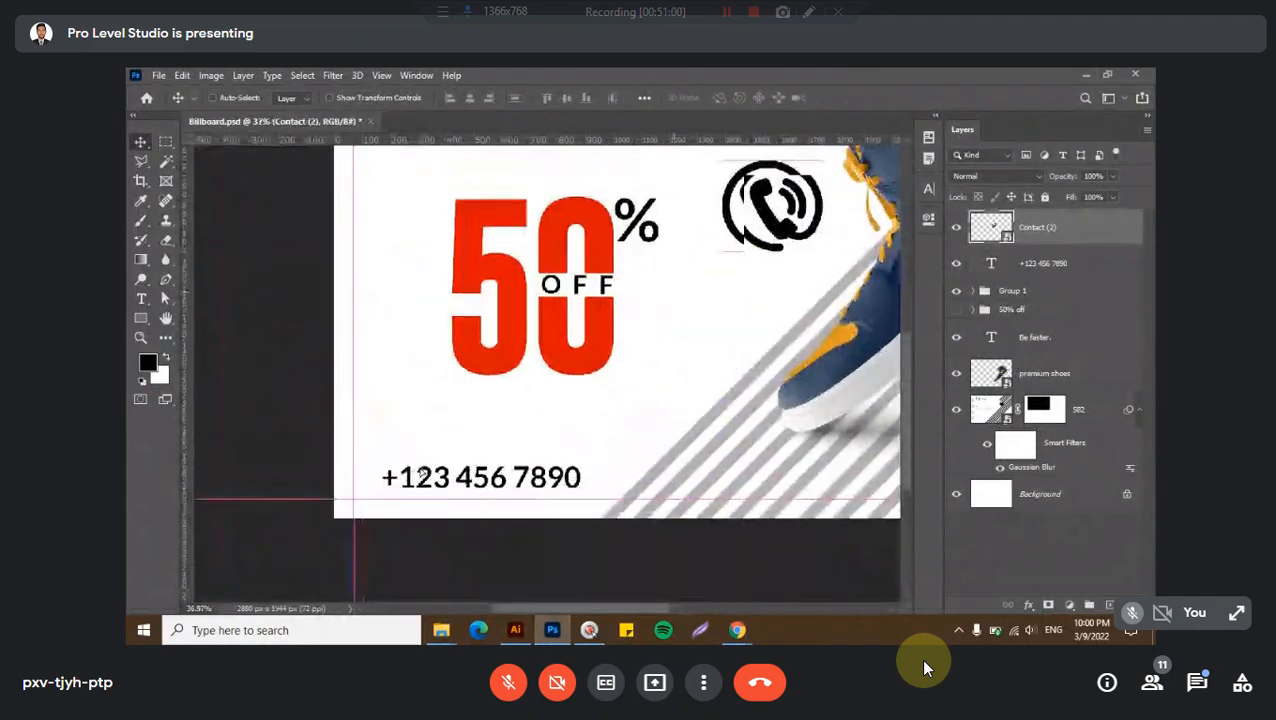
scroll(446, 494, up, 6)
drag(734, 268, 492, 423)
key(ctrl+t)
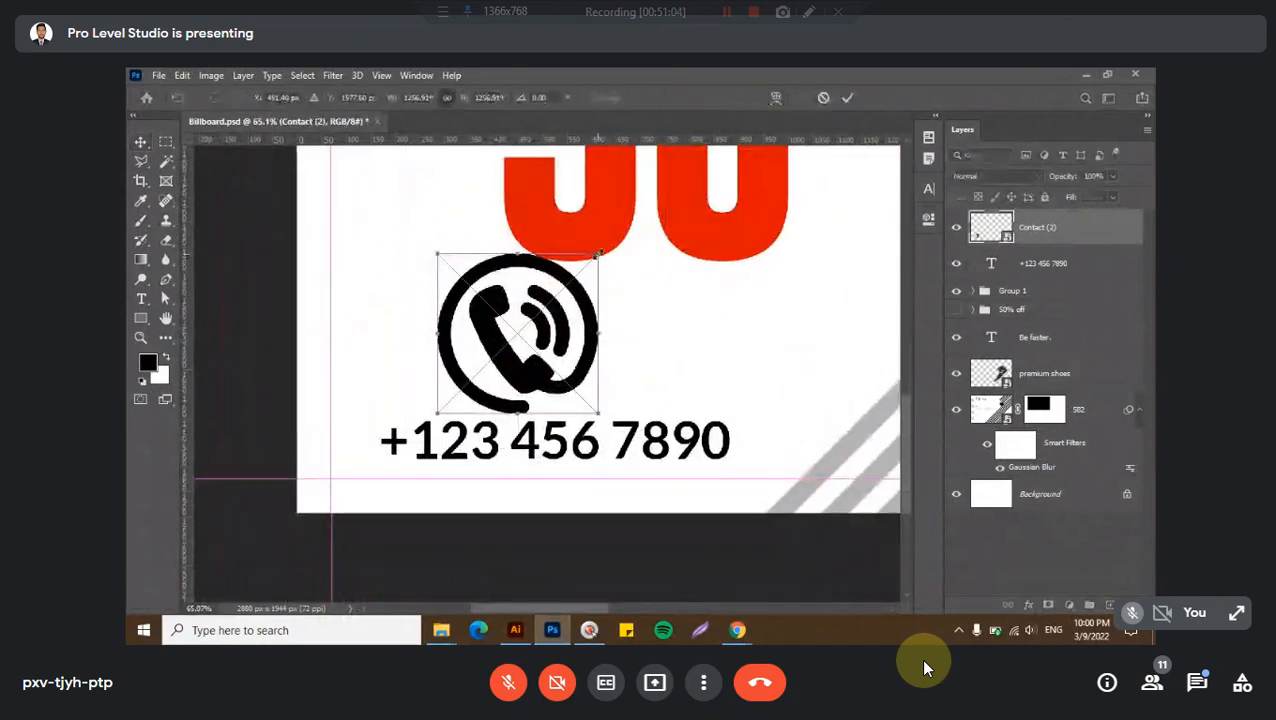
drag(598, 254, 371, 430)
key(Return)
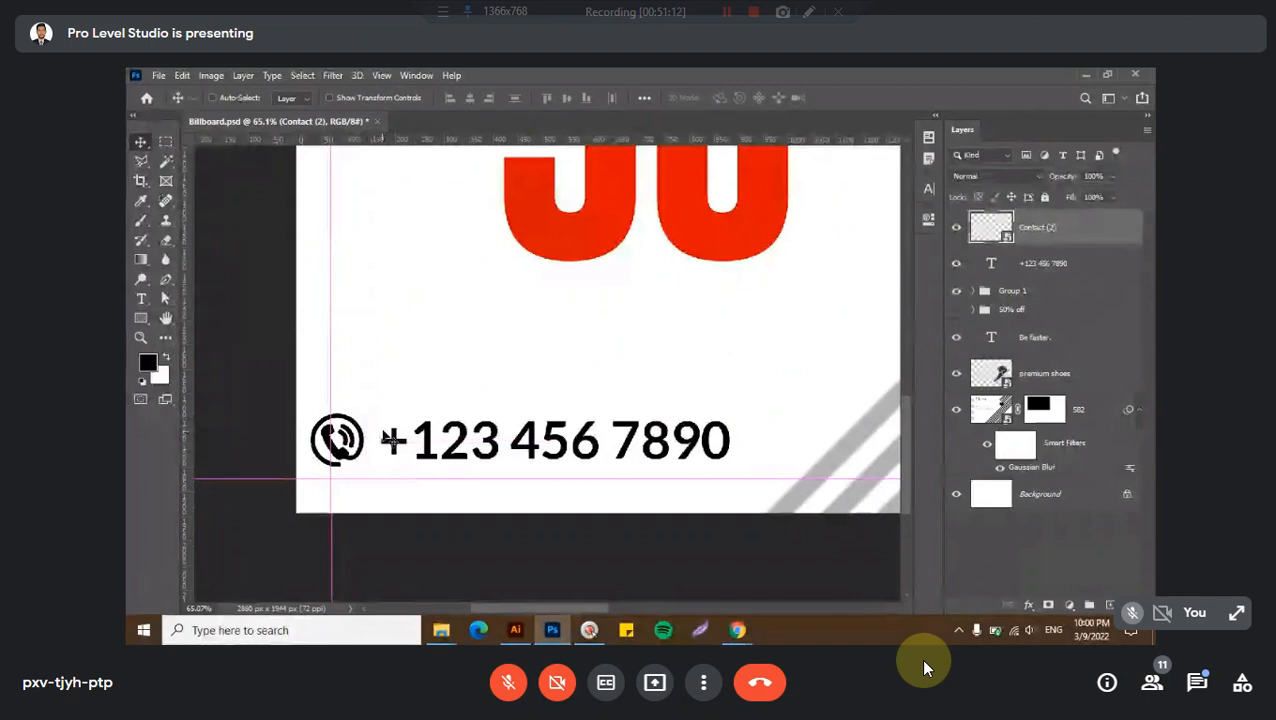
drag(461, 440, 462, 440)
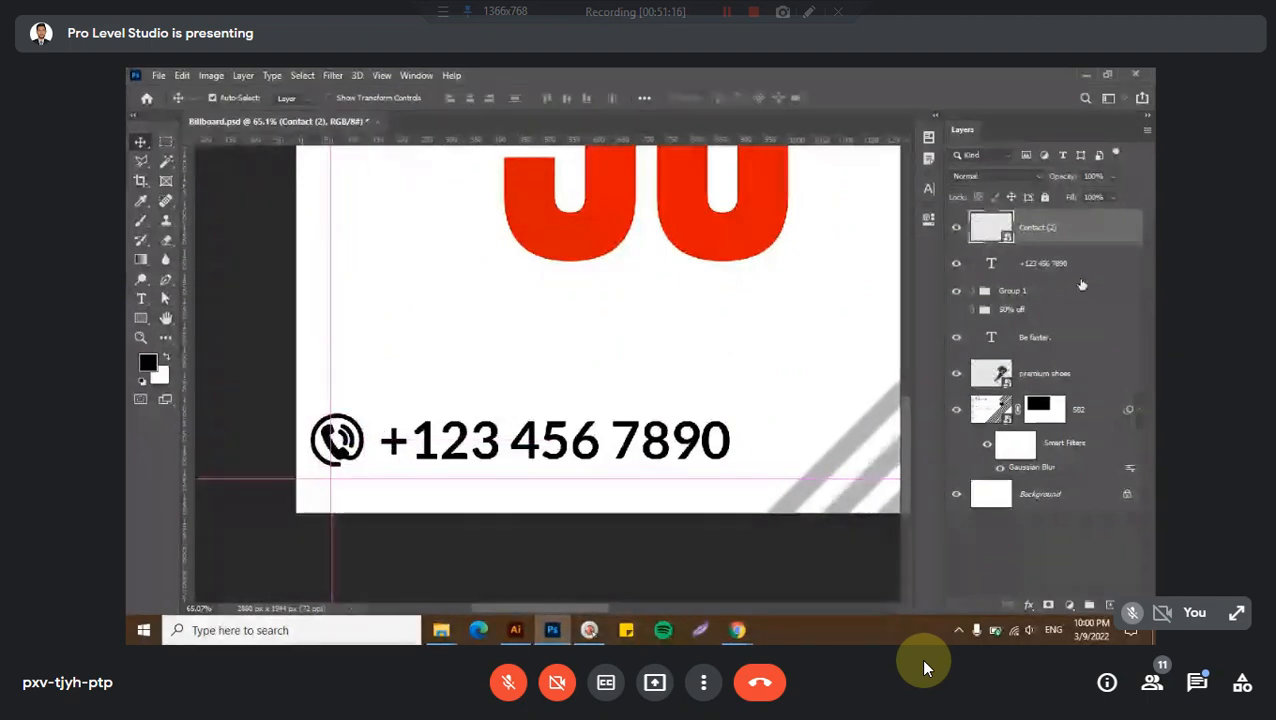
- Move the phone icon and phone number together inward to clear the left and bottom guides, and select the striped background layer
shift+click(1078, 271)
drag(467, 443, 515, 448)
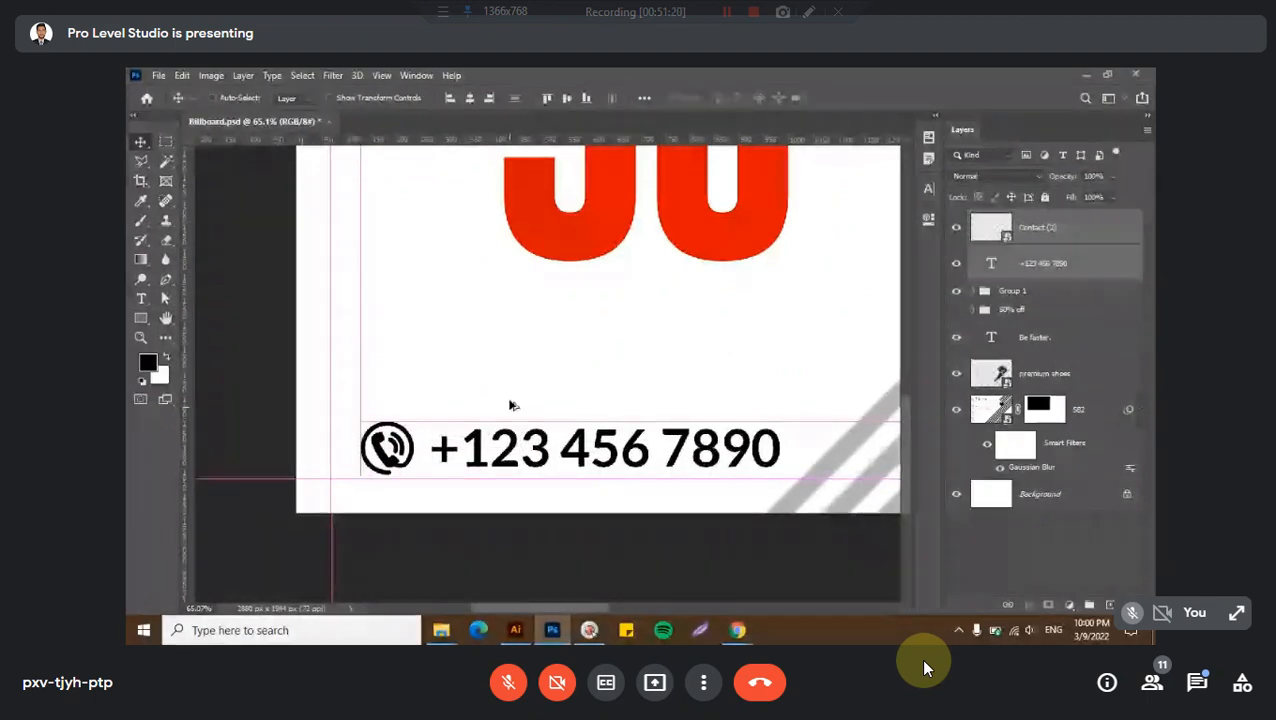
scroll(513, 402, down, 3)
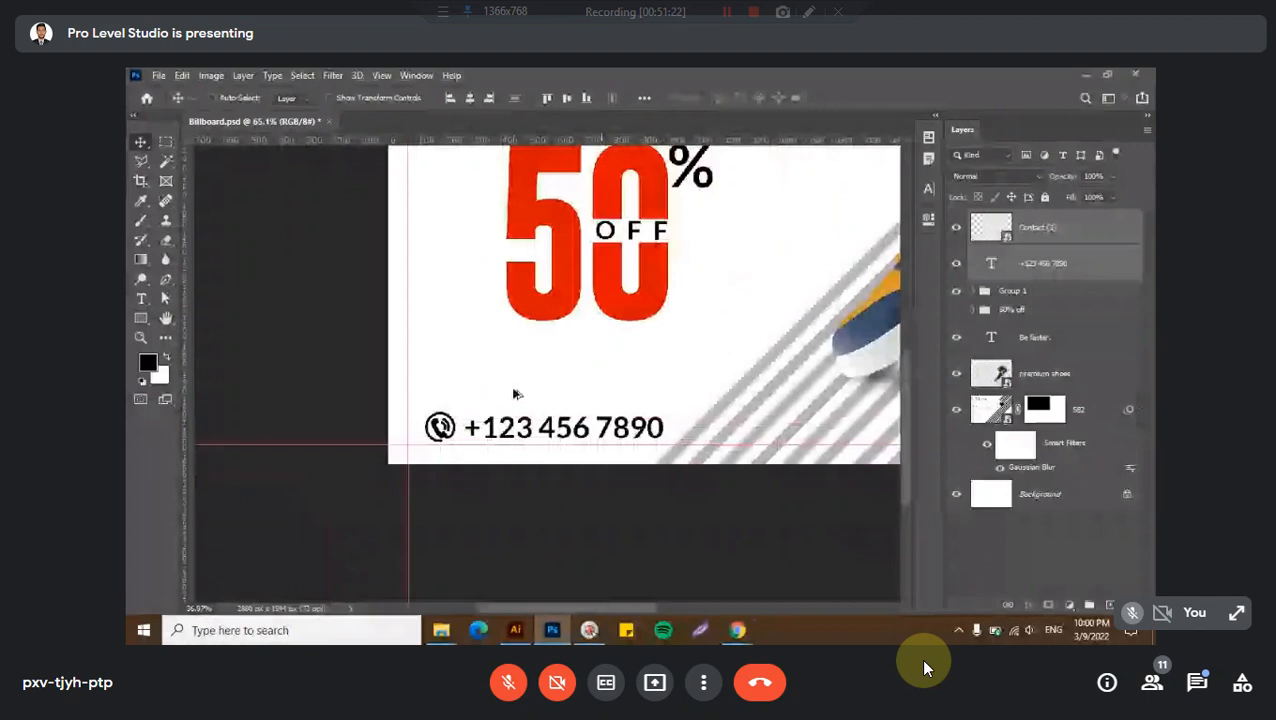
drag(520, 345, 507, 467)
scroll(515, 365, down, 1)
mouse_move(484, 471)
mouse_down()
mouse_move(501, 472)
mouse_move(487, 440)
mouse_move(486, 190)
mouse_move(496, 465)
mouse_up()
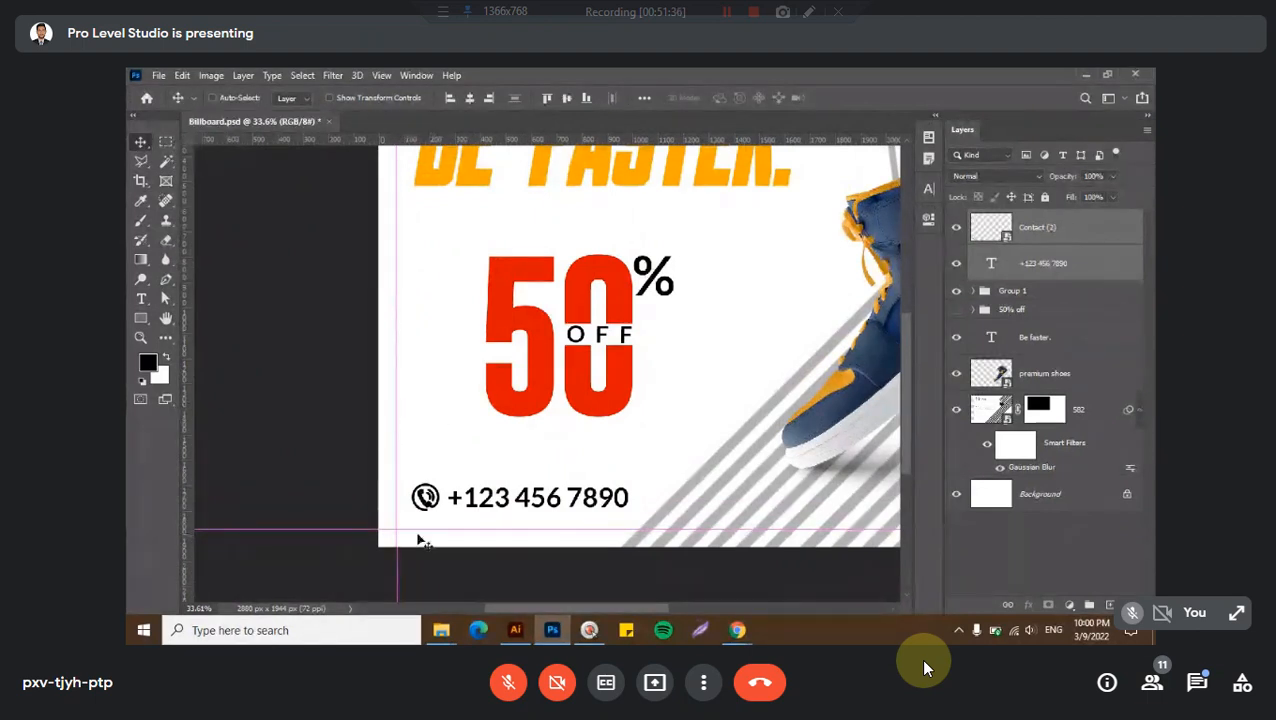
drag(638, 507, 641, 508)
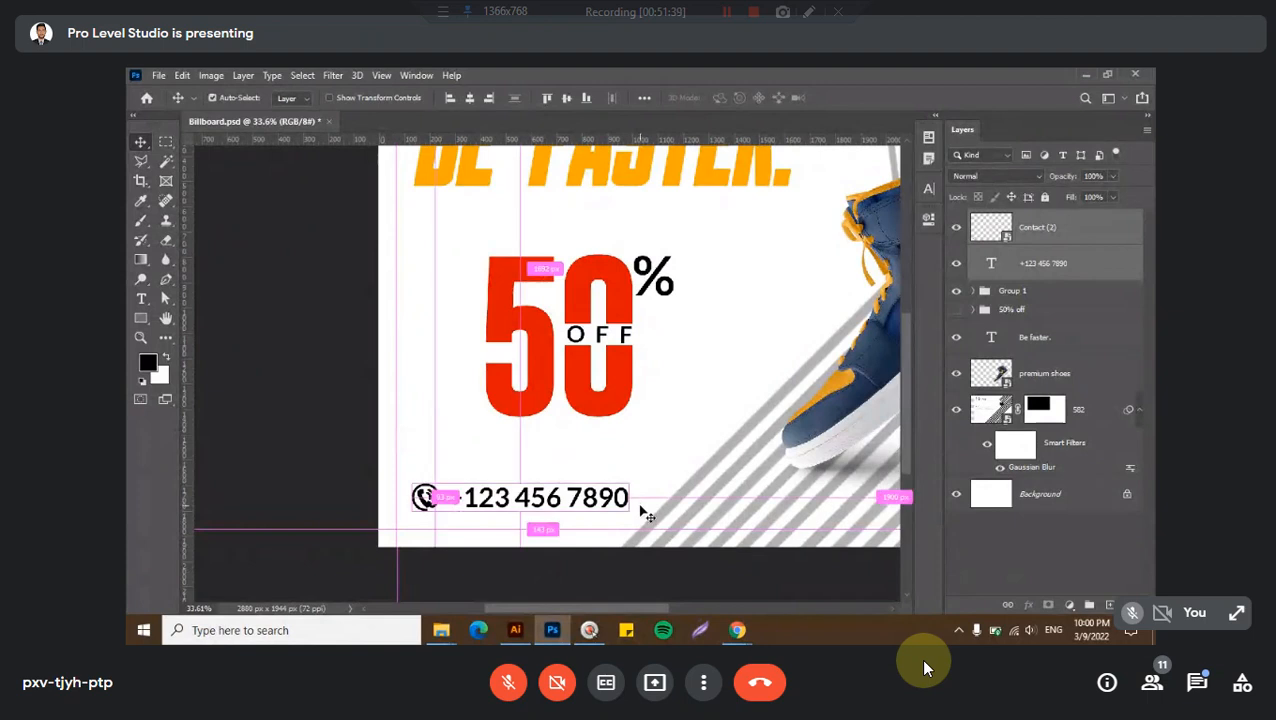
key(ctrl+0)
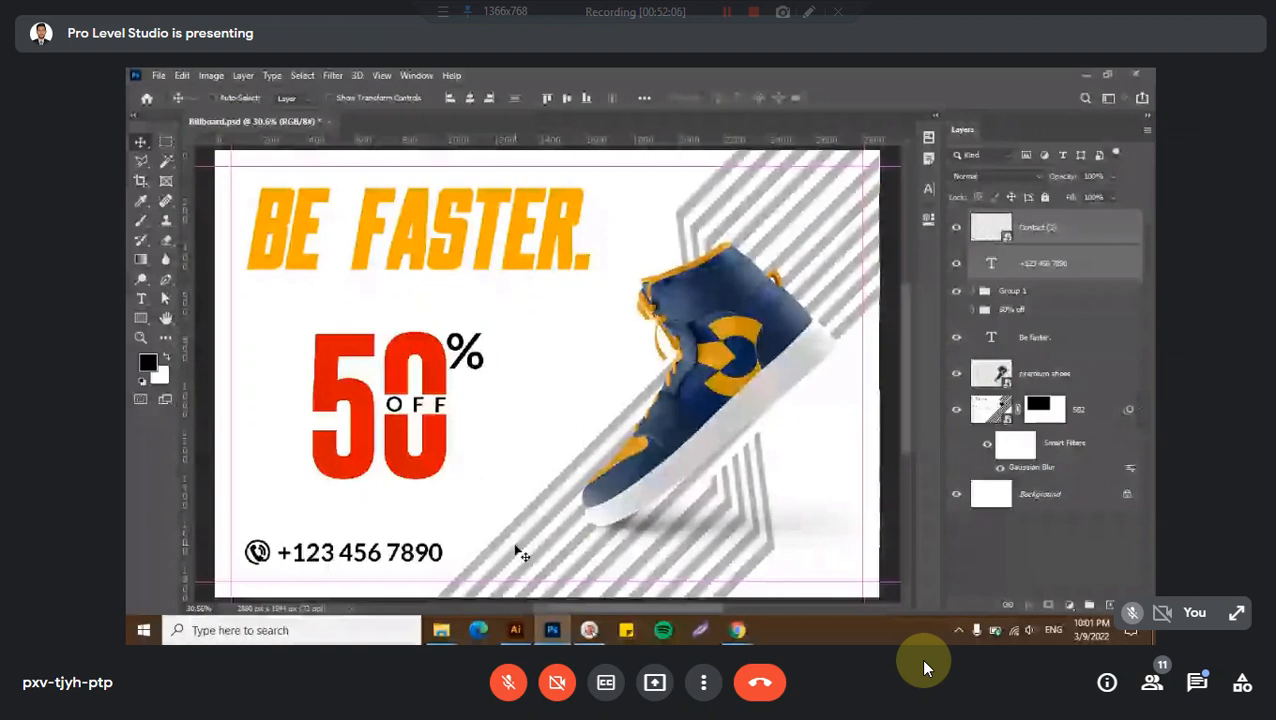
click(983, 410)
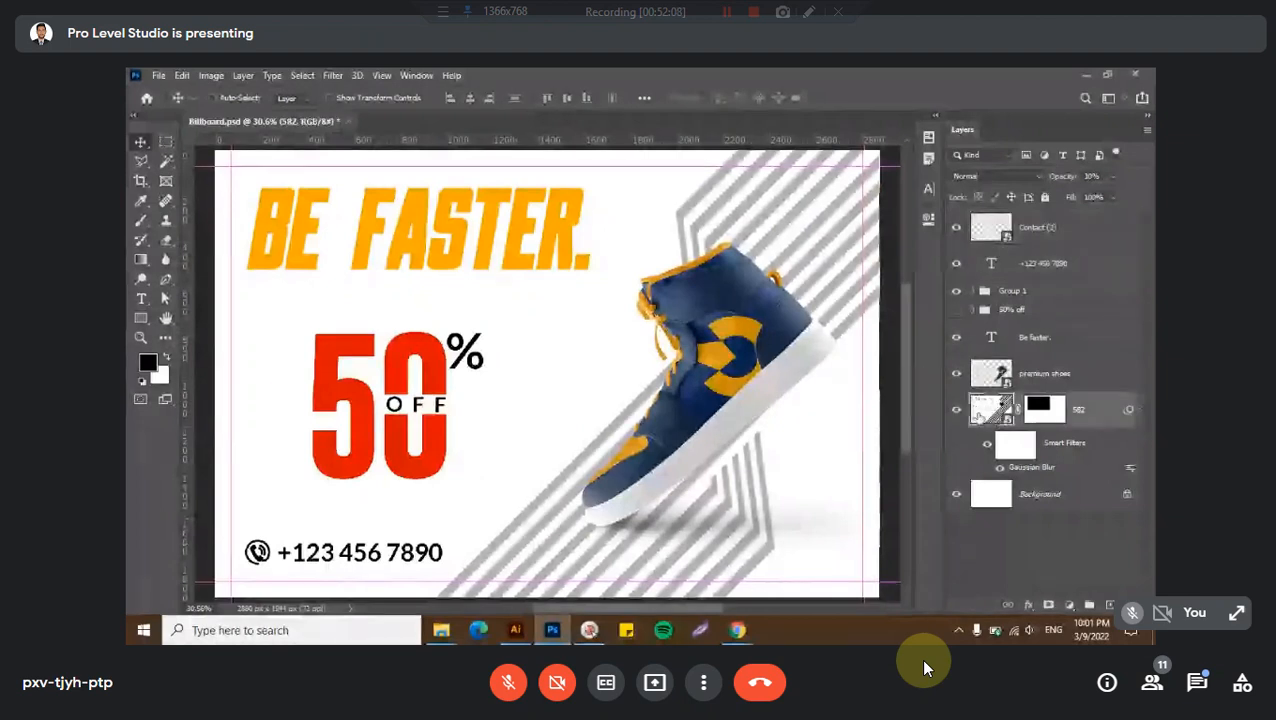
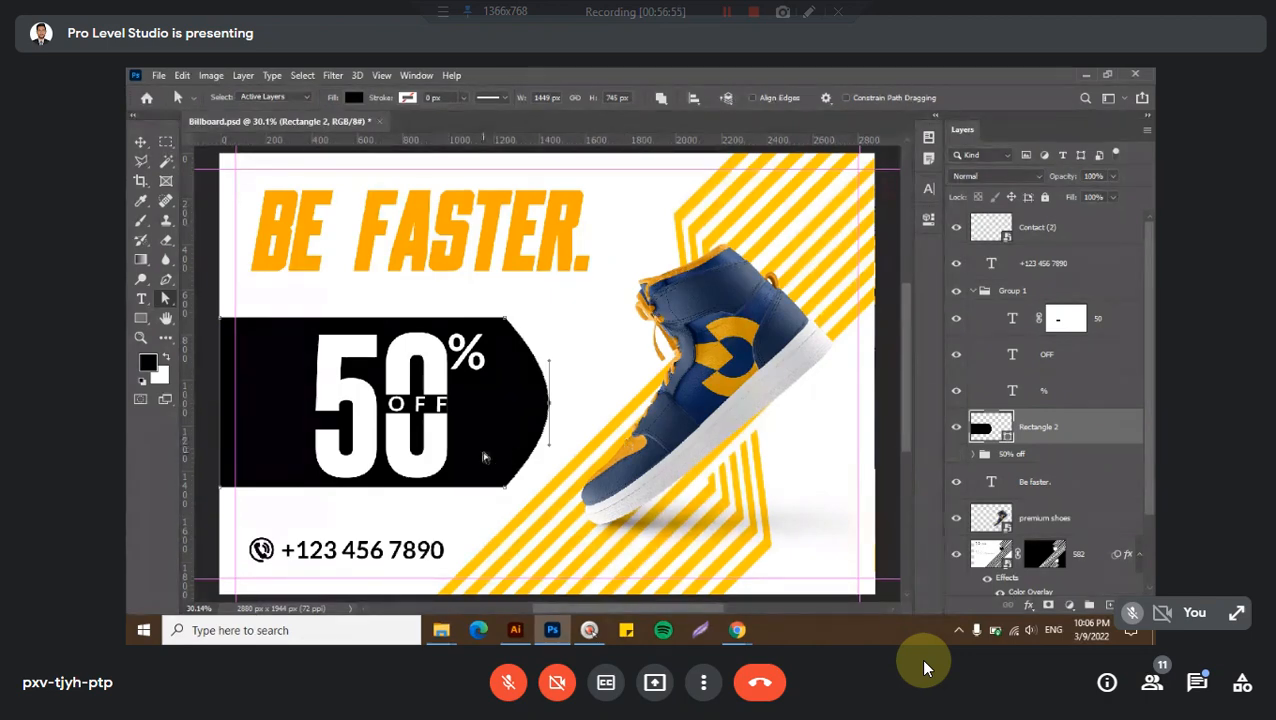
- Convert the curved end of the black banner into a sharp corner and extend its tip until the shape is 1479 px wide
scroll(483, 457, up, 5)
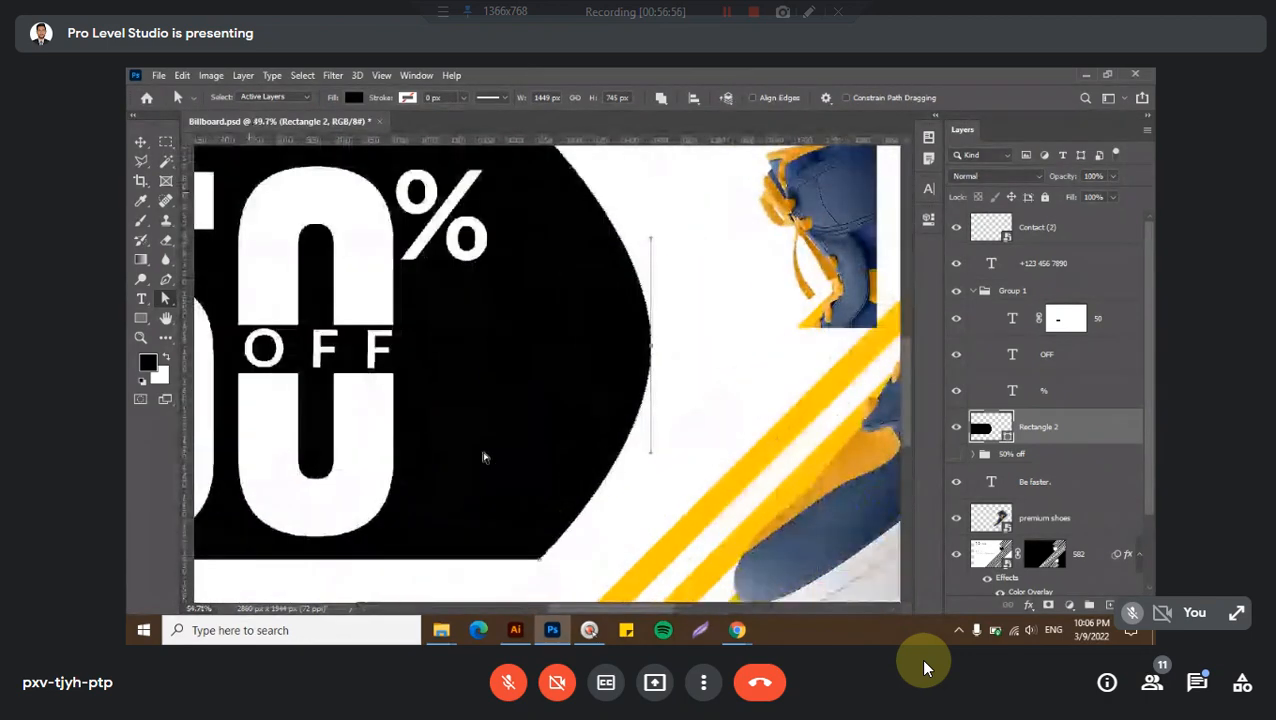
scroll(483, 457, up, 4)
key(p)
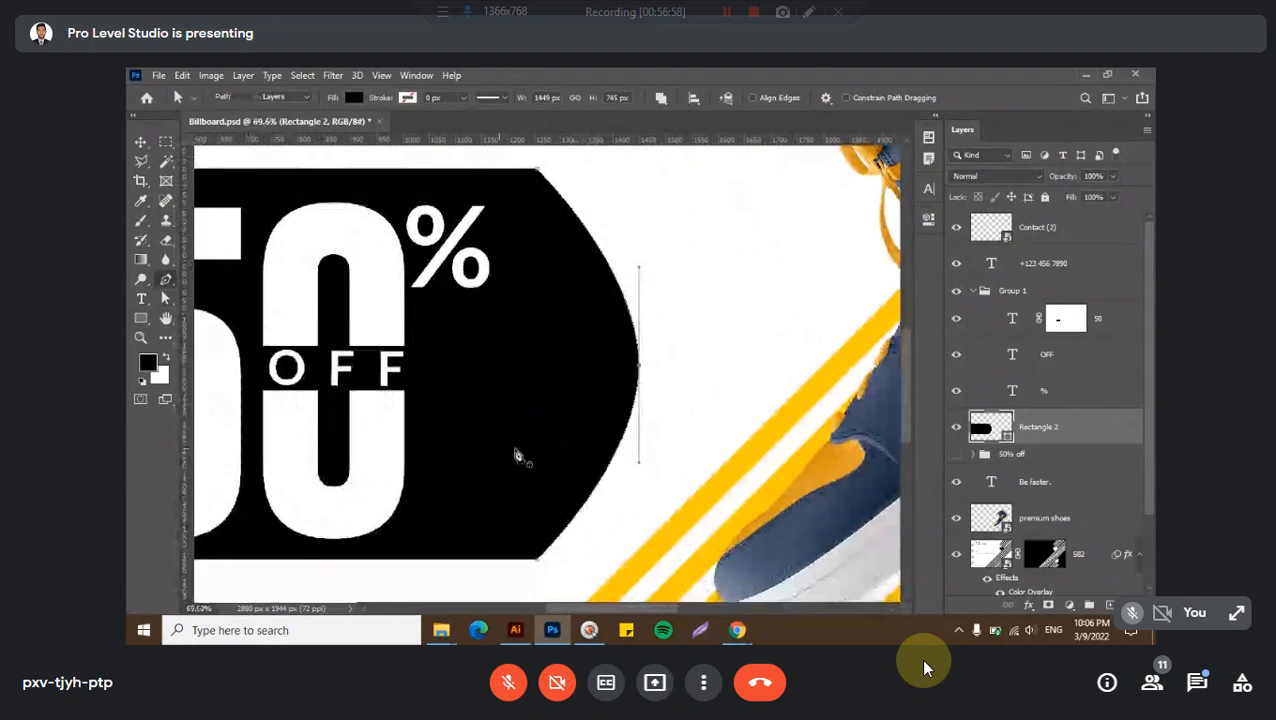
alt+click(638, 366)
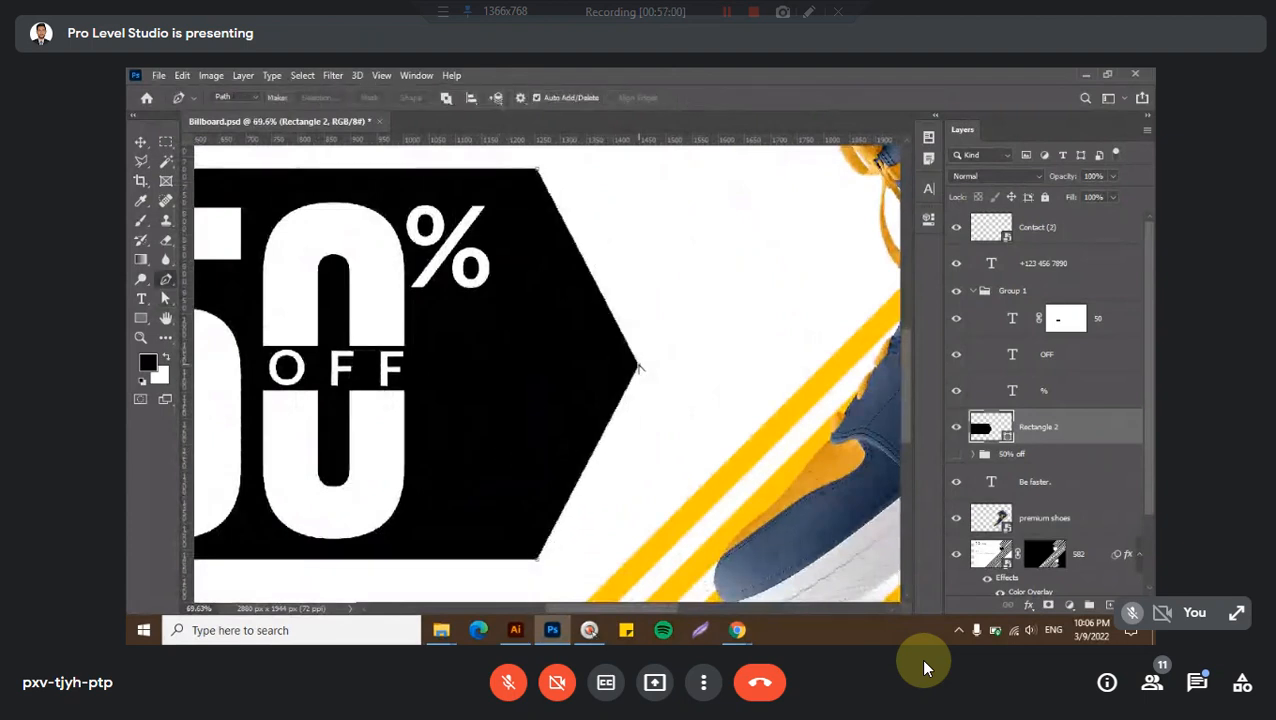
key(a)
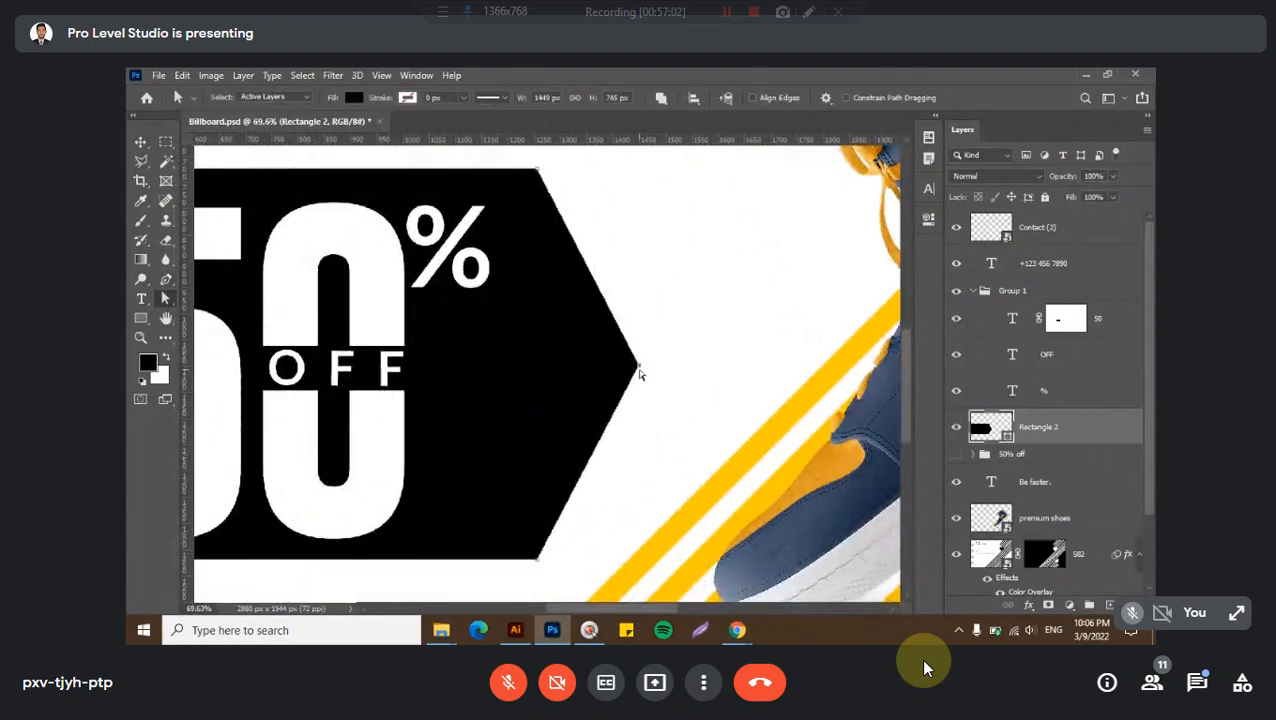
drag(639, 371, 654, 366)
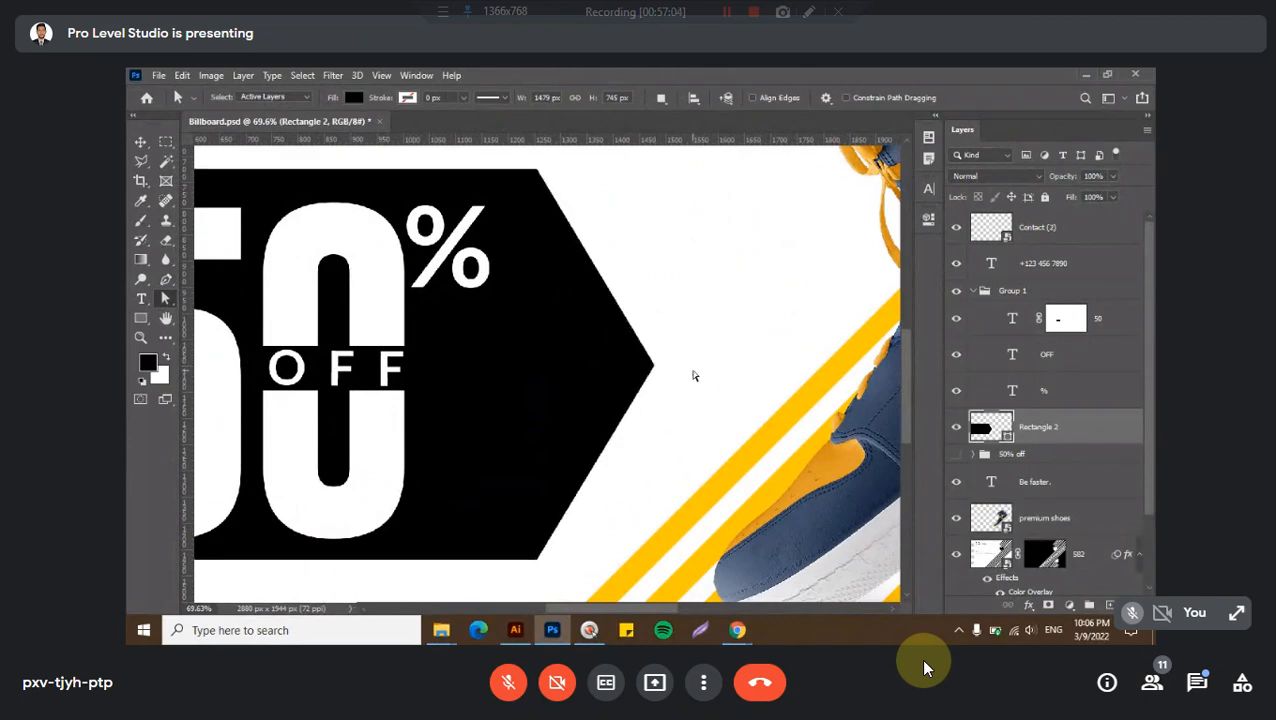
key(v)
key(ctrl+0)
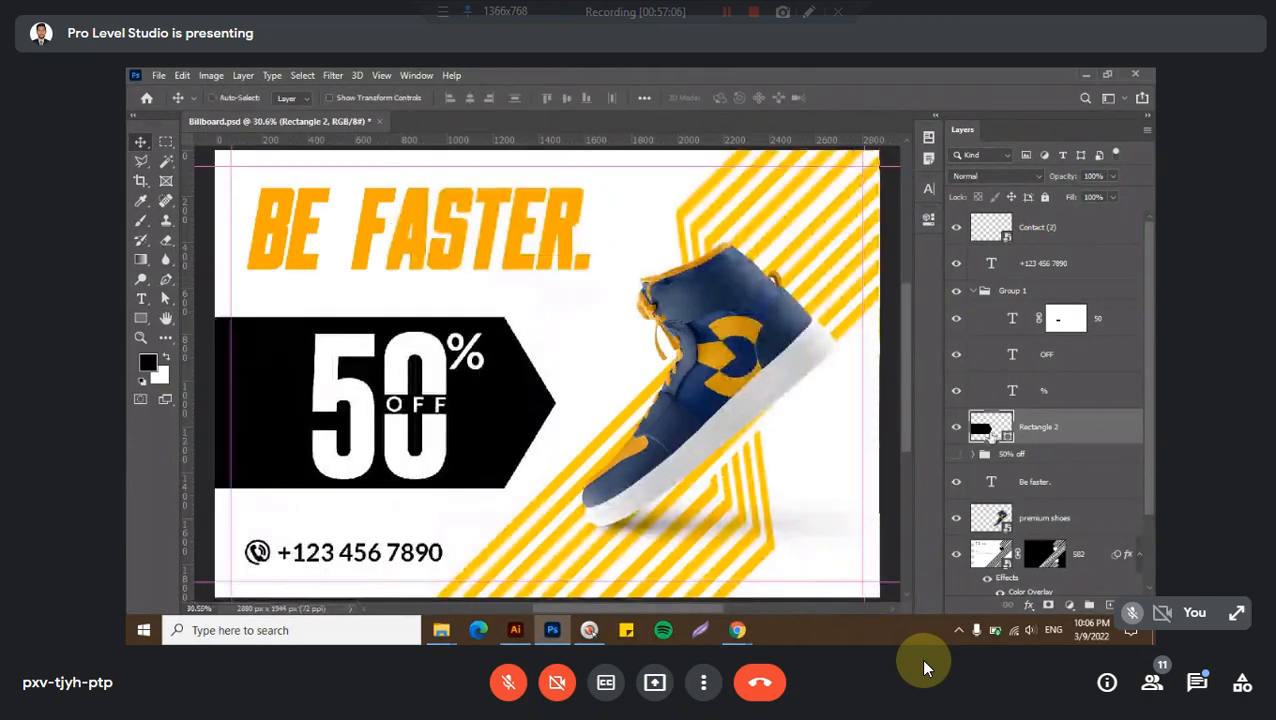
- Recolour the black banner behind "50% OFF" to dark red 990000, restricting the colour choice to web colours
double_click(980, 430)
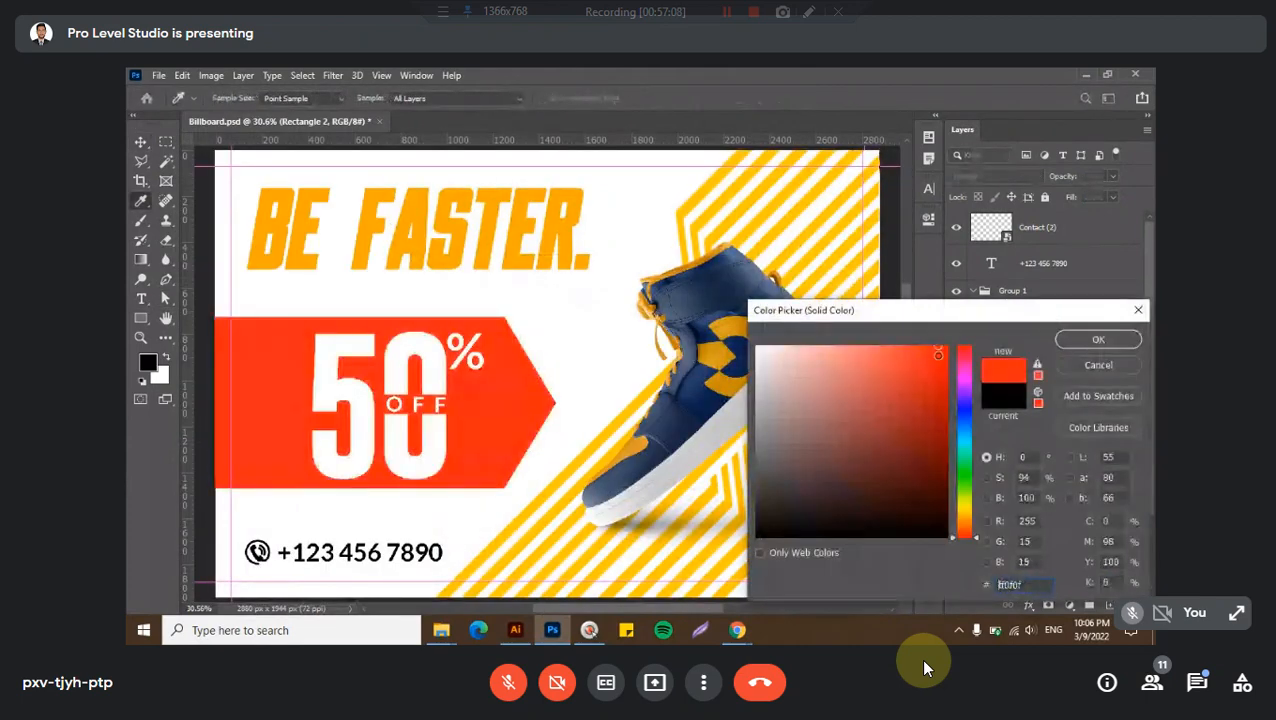
click(811, 552)
click(932, 395)
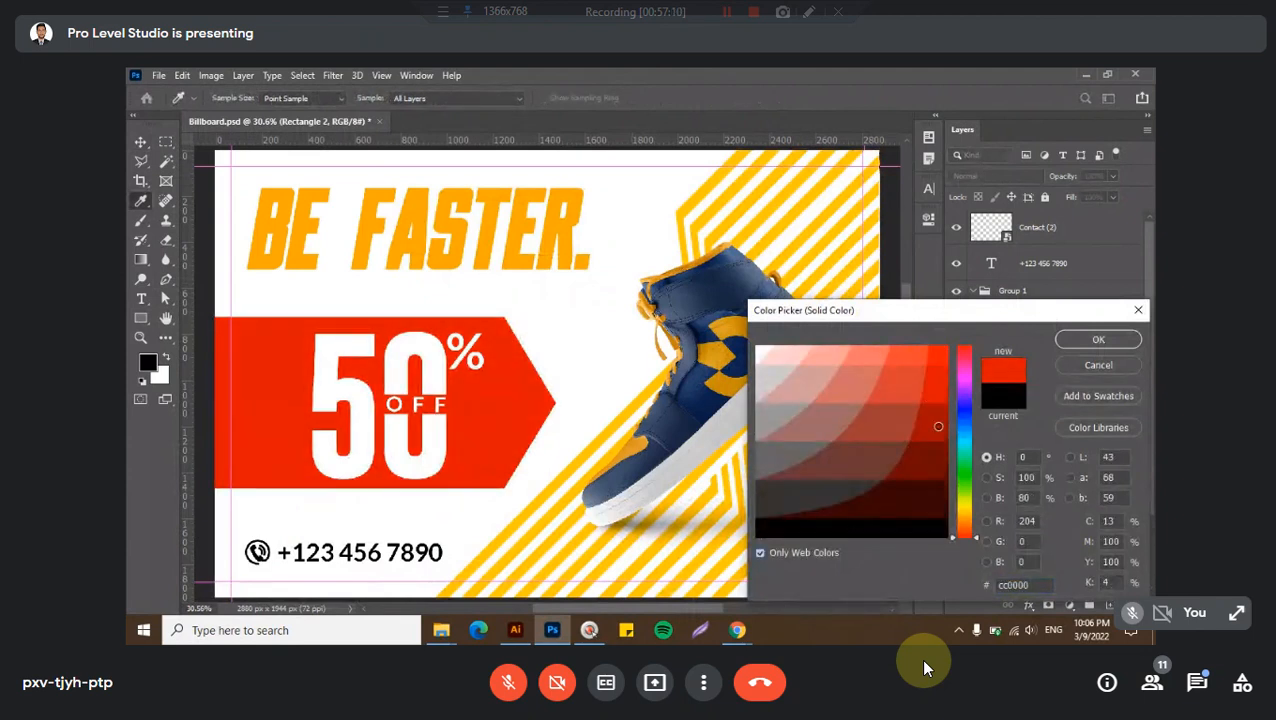
click(938, 427)
click(939, 400)
click(939, 351)
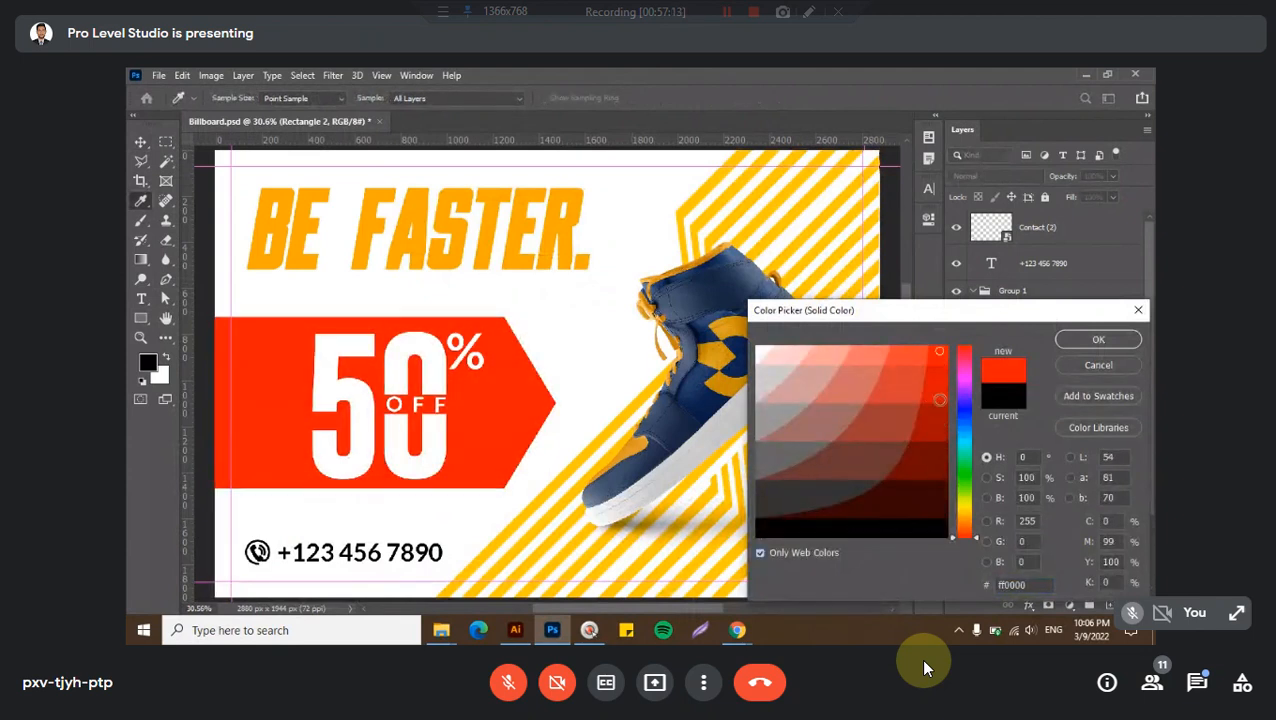
click(939, 420)
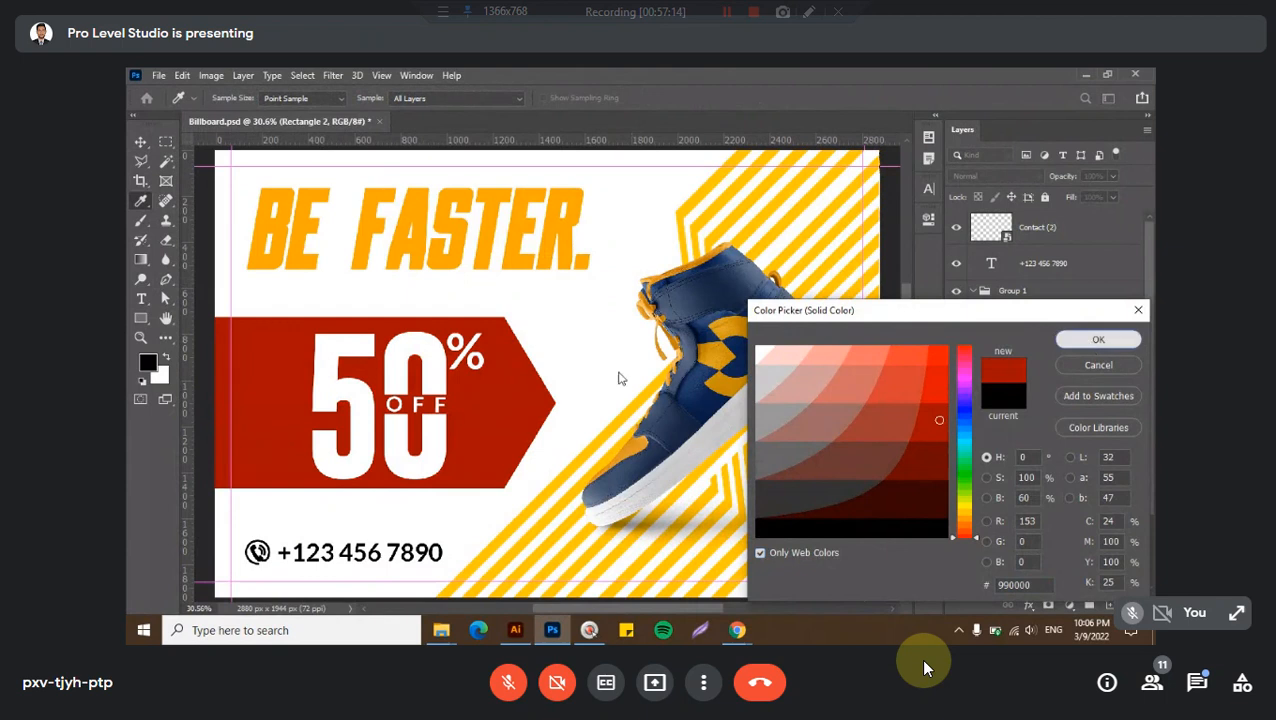
key(Return)
- Nudge the red banner down slightly behind the "50% OFF" lettering
key(Down)
key(Down)
key(Down)
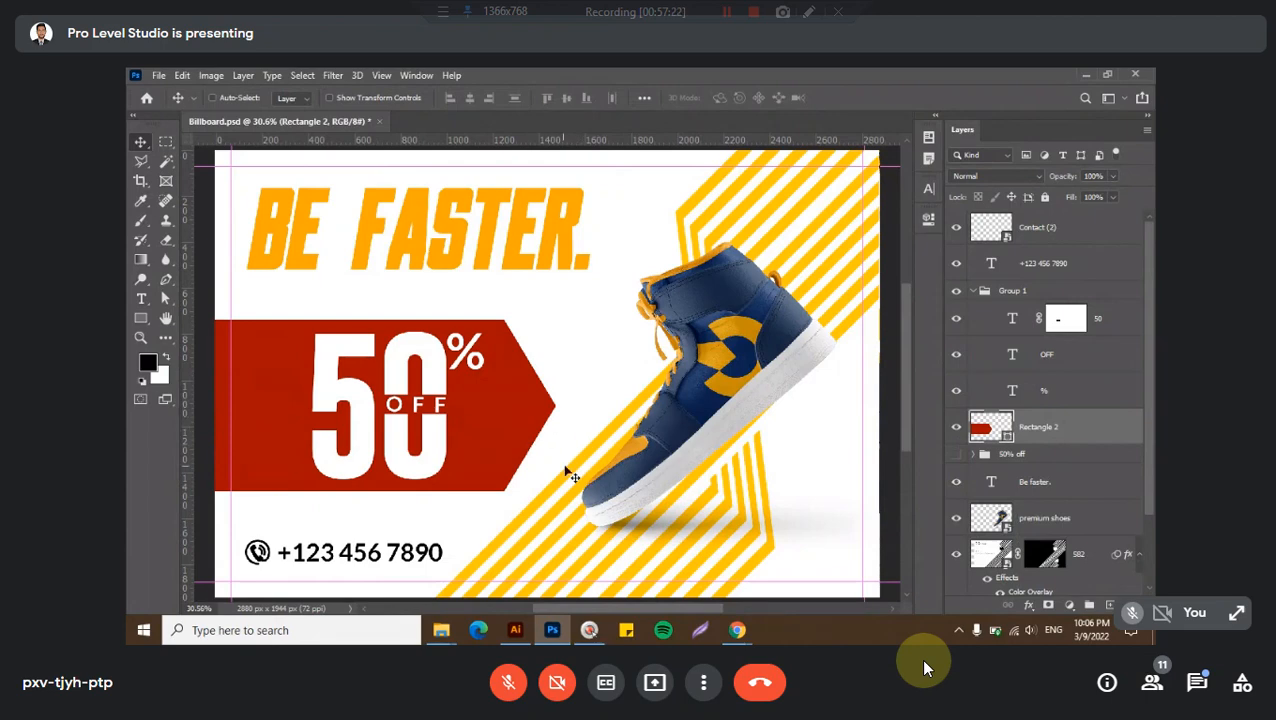
- Extend the red banner's pointed tip further toward the shoe until the shape is 1617 px wide
scroll(569, 481, up, 3)
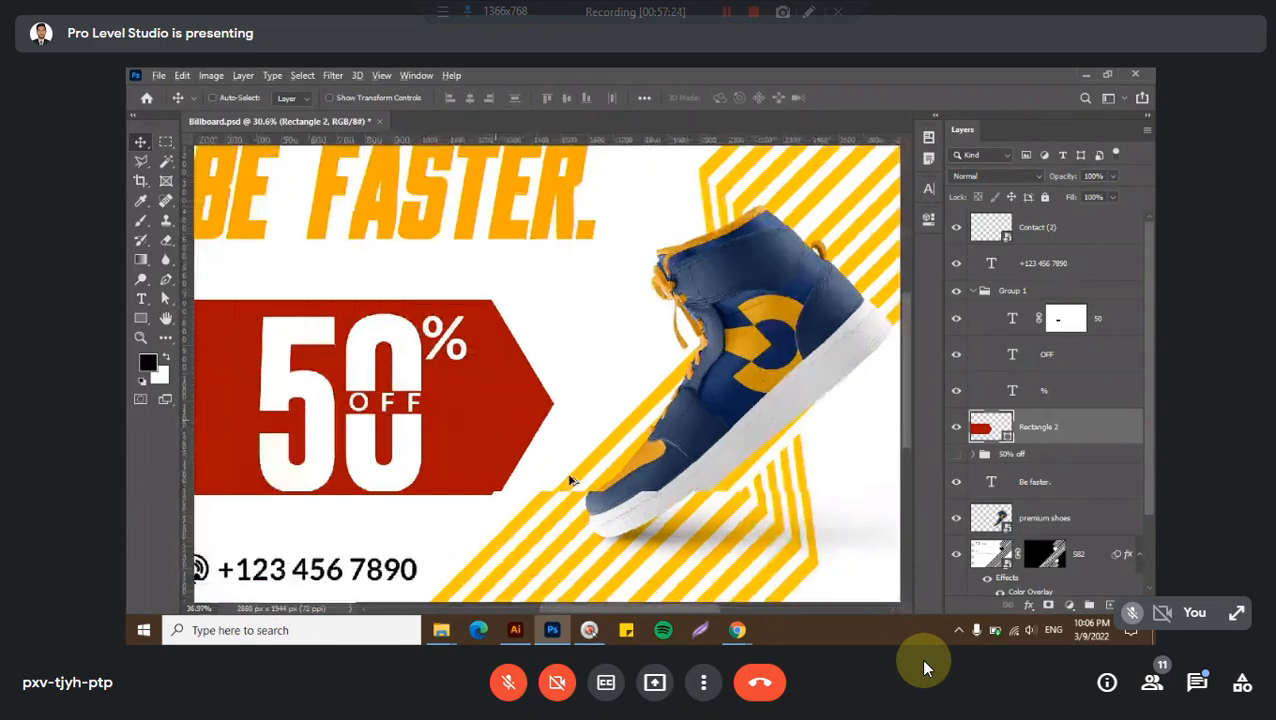
drag(567, 429, 569, 375)
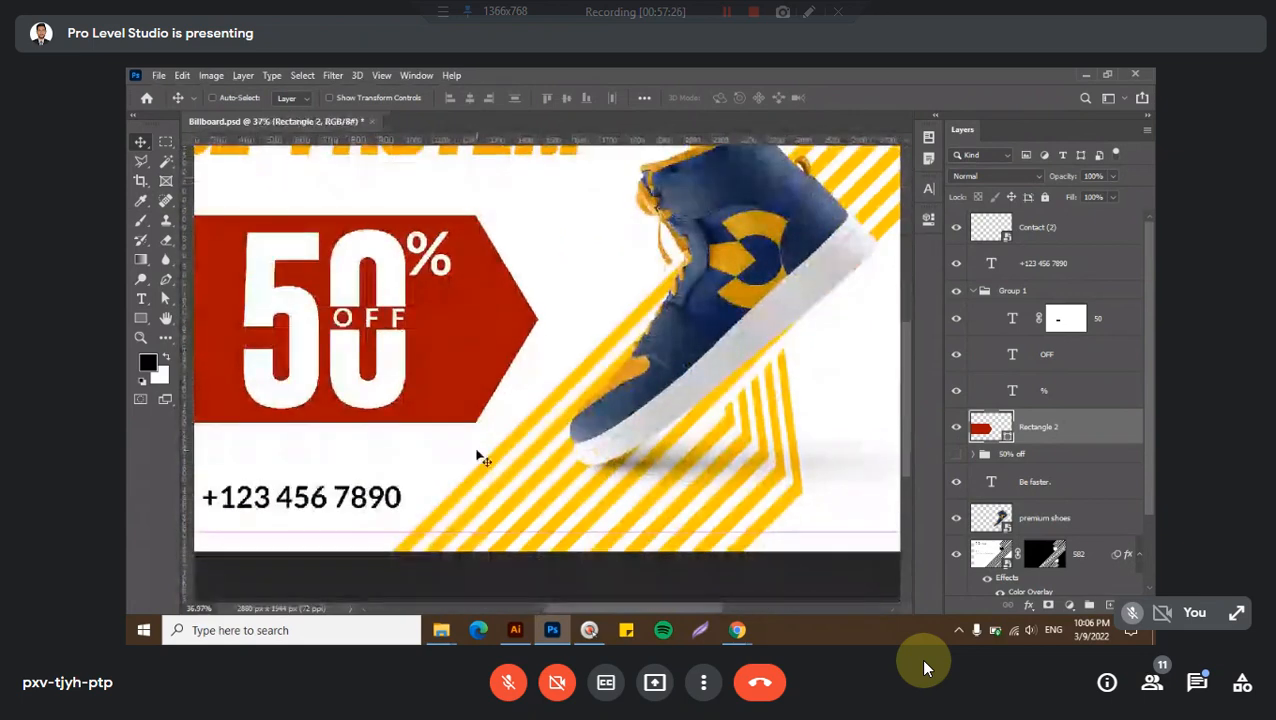
key(a)
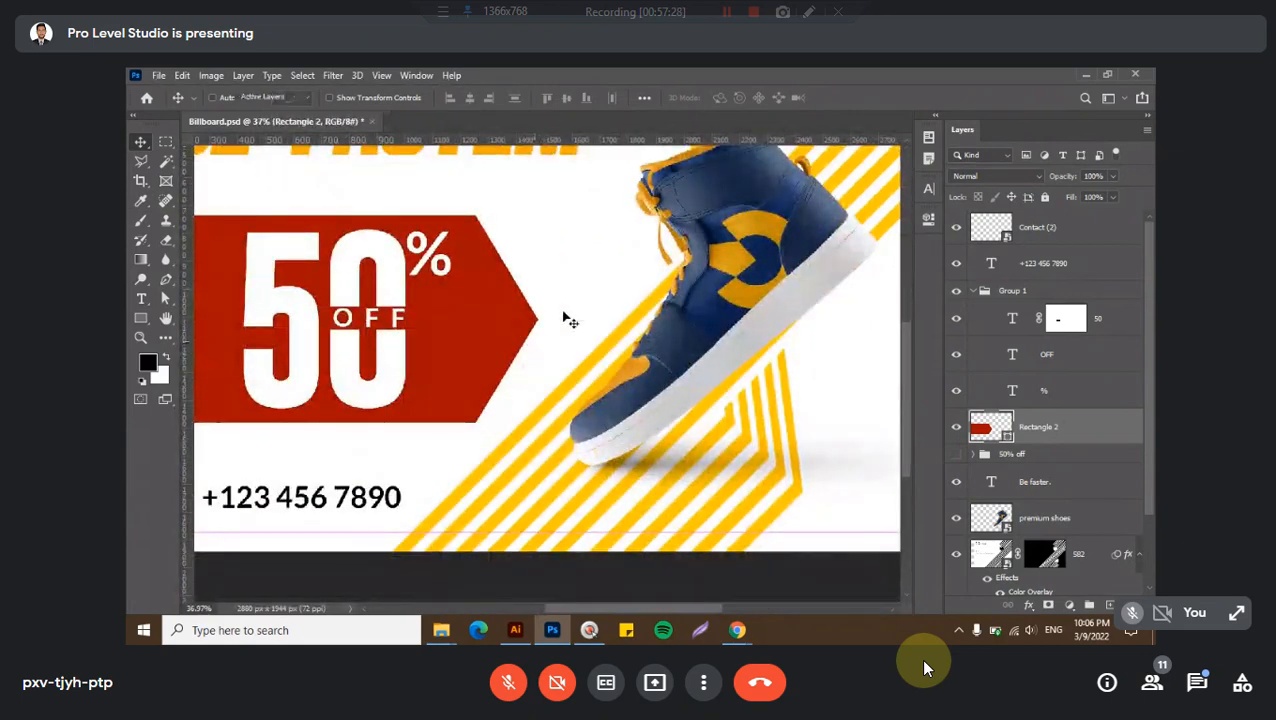
drag(540, 319, 576, 322)
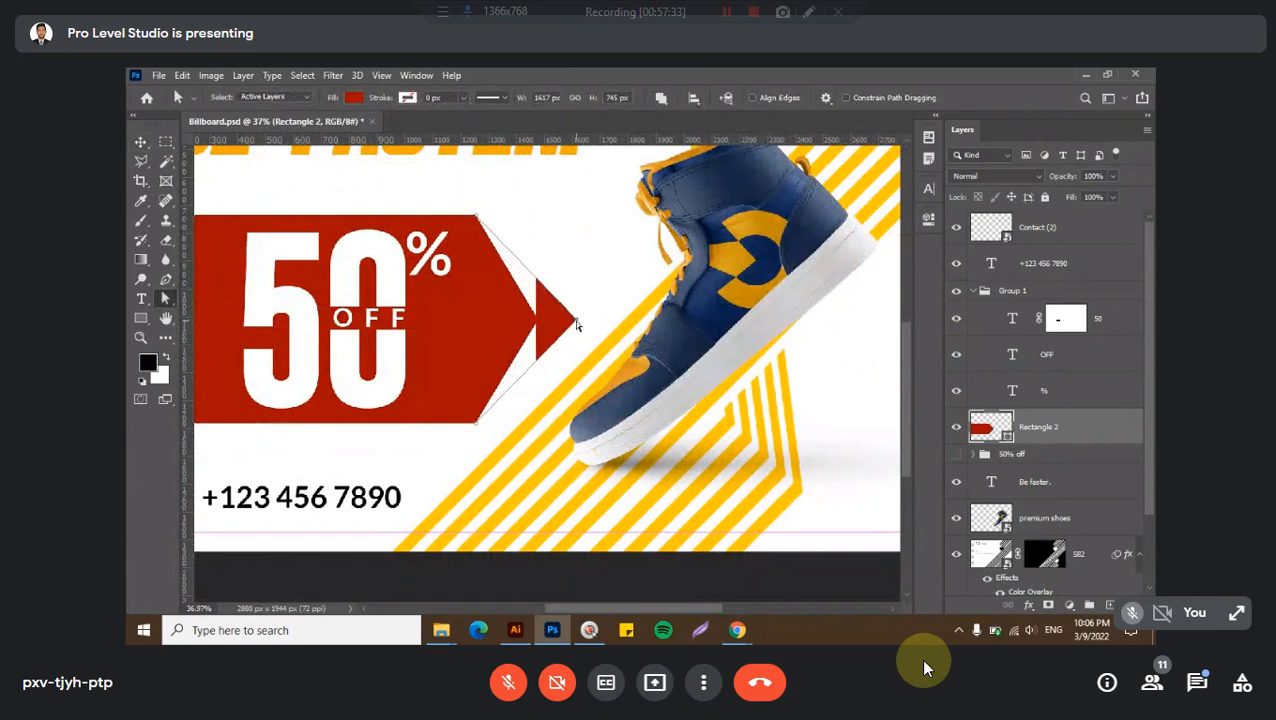
click(603, 323)
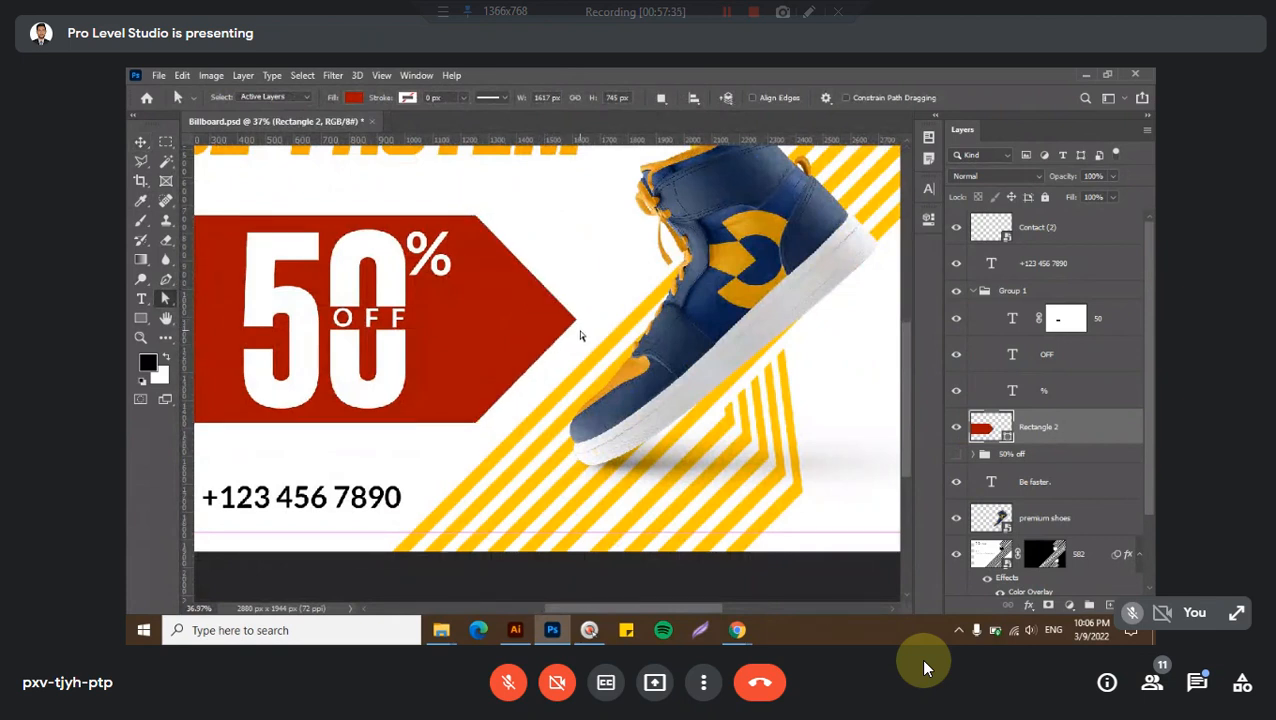
key(v)
key(ctrl+0)
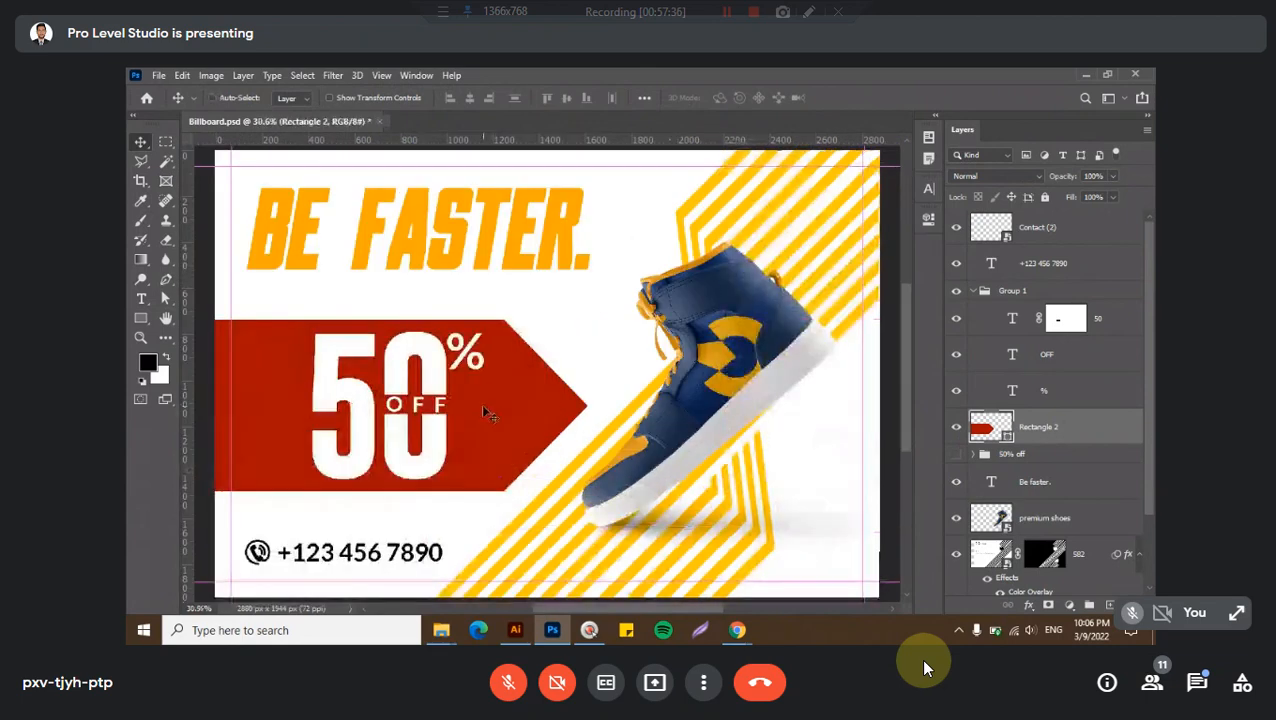
- Draw a circle about 59 px in diameter inside the red banner near its pointed tip
scroll(556, 430, up, 5)
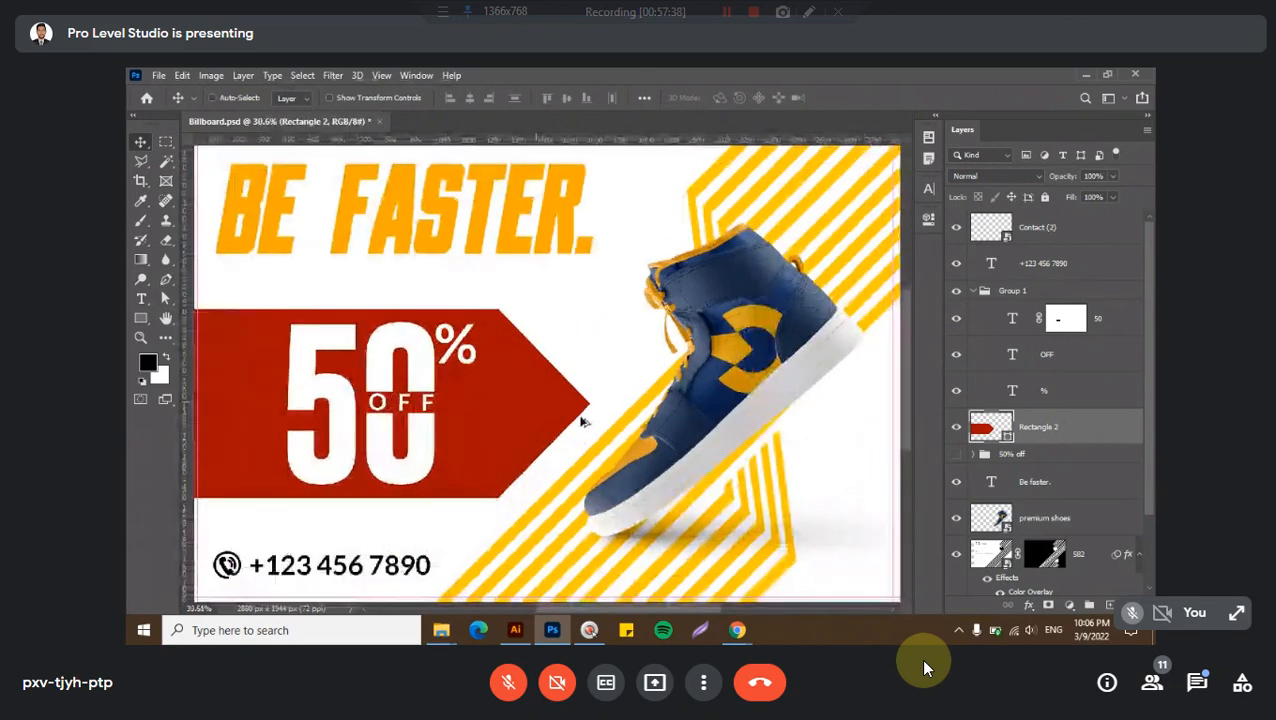
scroll(580, 408, up, 2)
drag(448, 366, 436, 239)
click(143, 320)
click(190, 331)
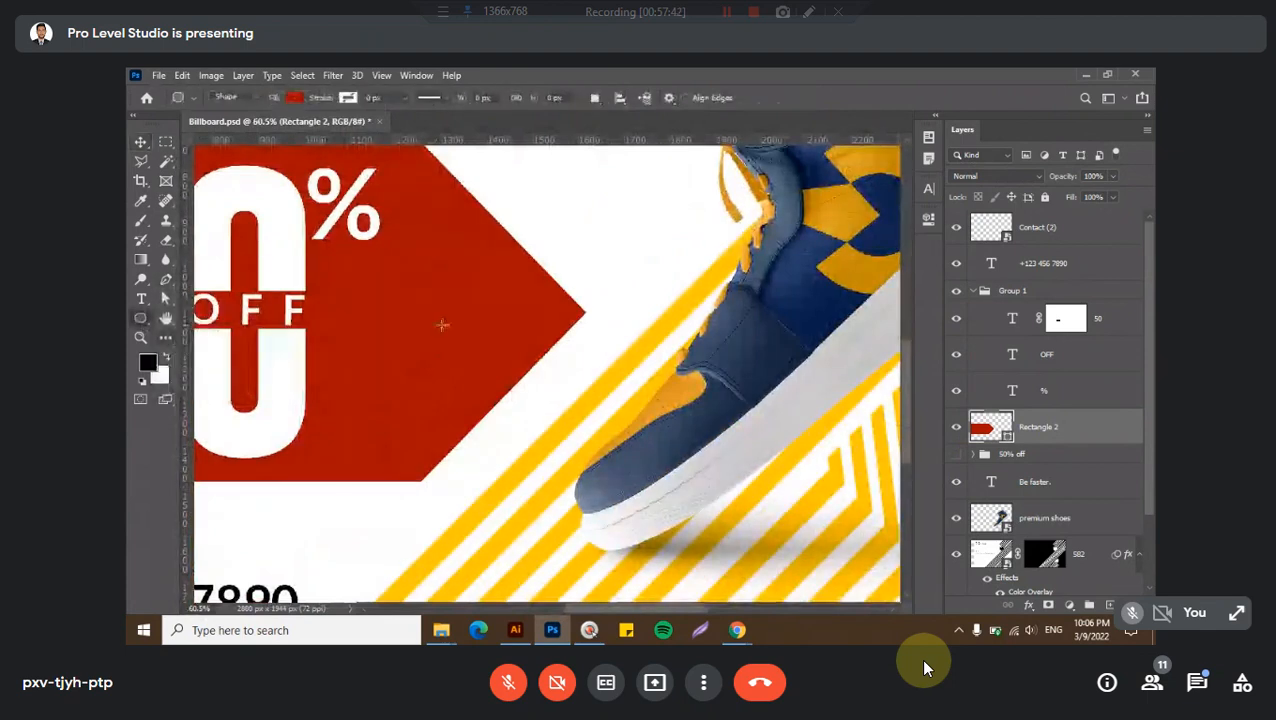
drag(478, 300, 512, 332)
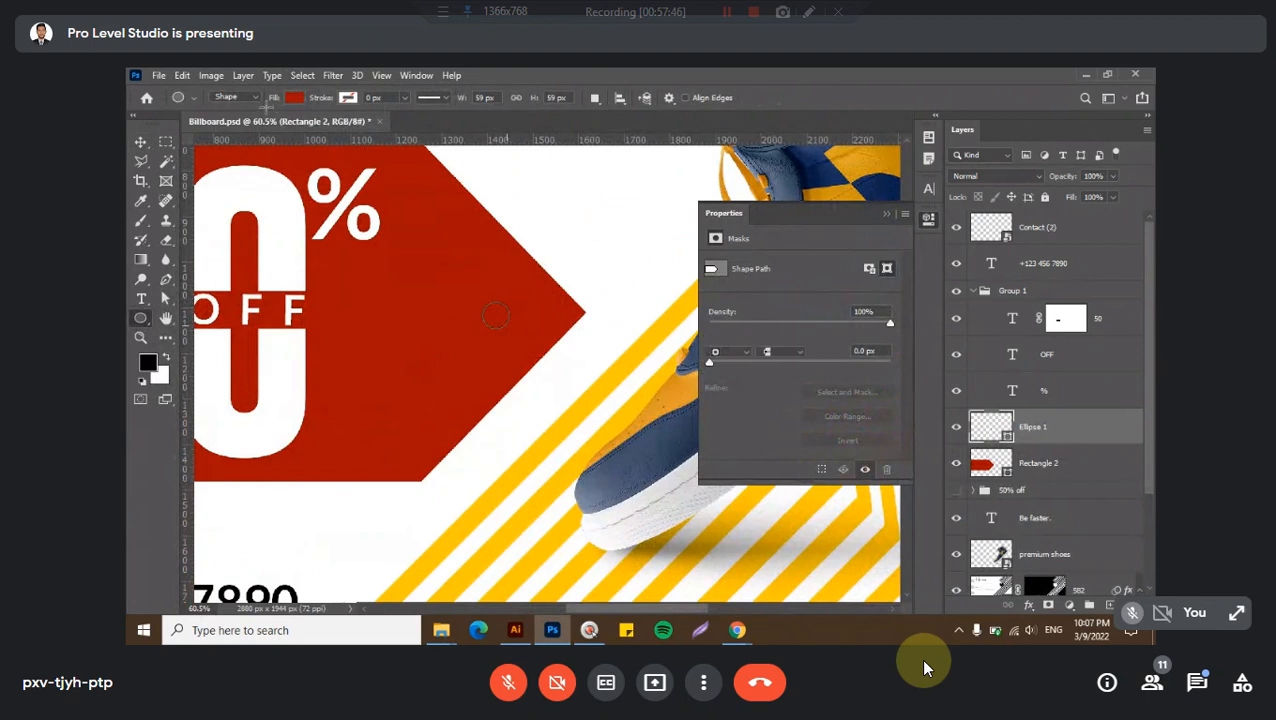
- Fill the small circle with white so it looks like a price tag's hole
click(294, 97)
click(212, 177)
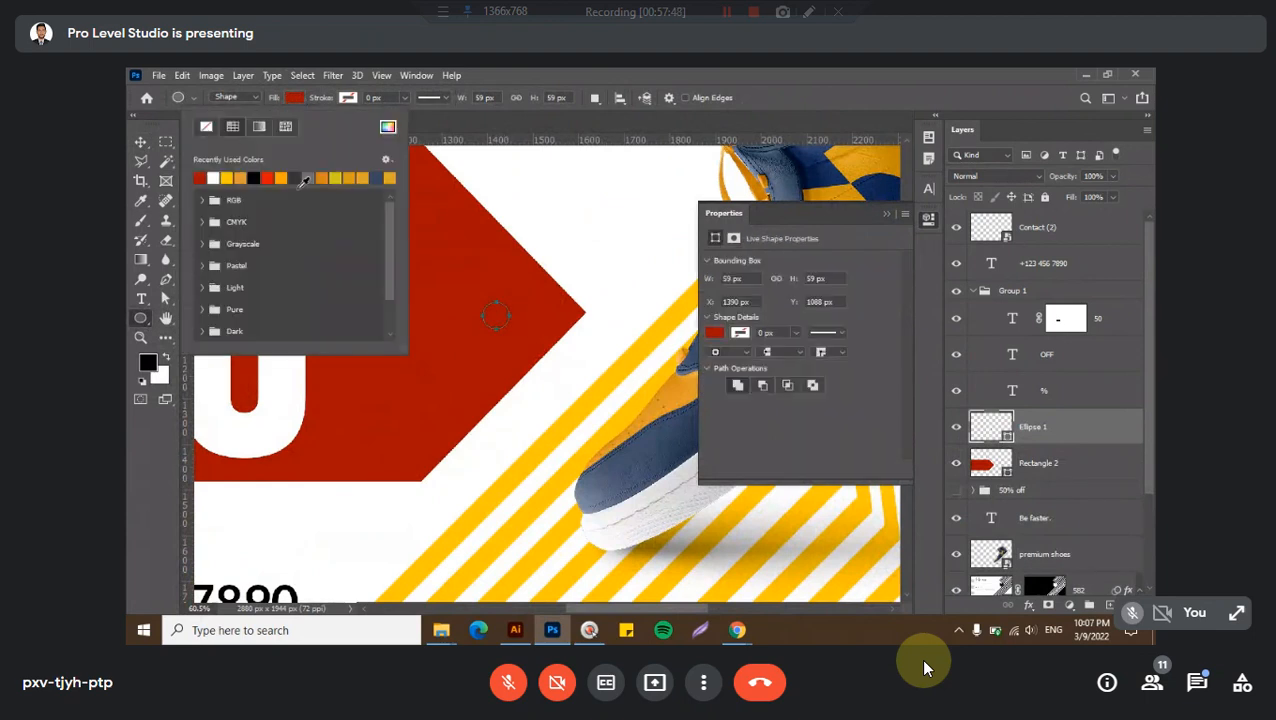
key(v)
click(929, 219)
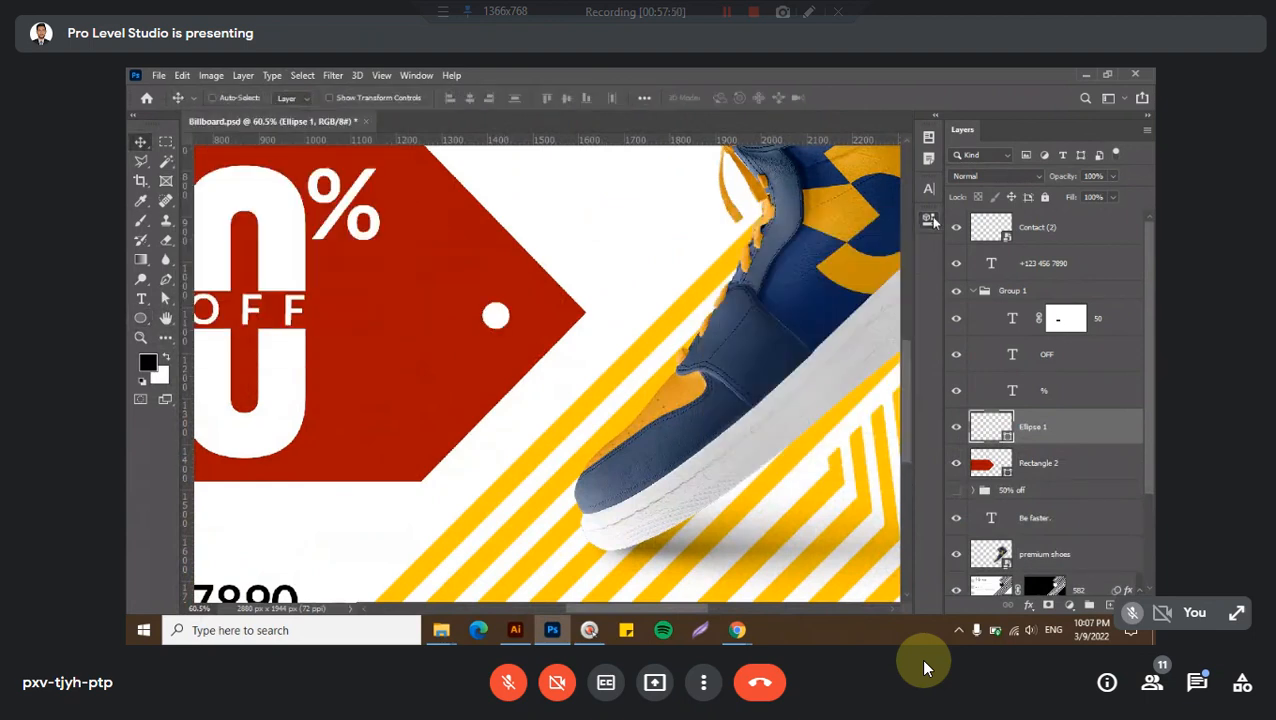
- Reposition the white circle so it sits level with the banner's pointed tip
drag(496, 316, 496, 326)
key(ctrl+0)
scroll(616, 404, up, 1)
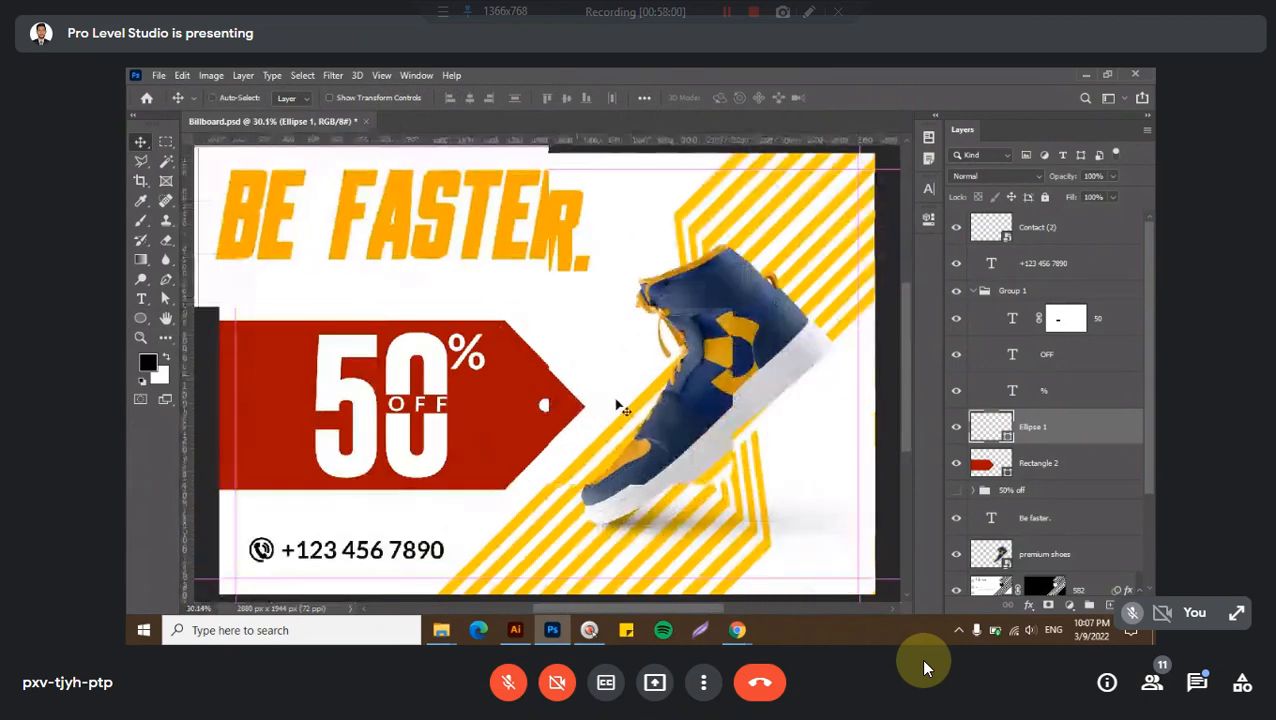
scroll(620, 408, up, 2)
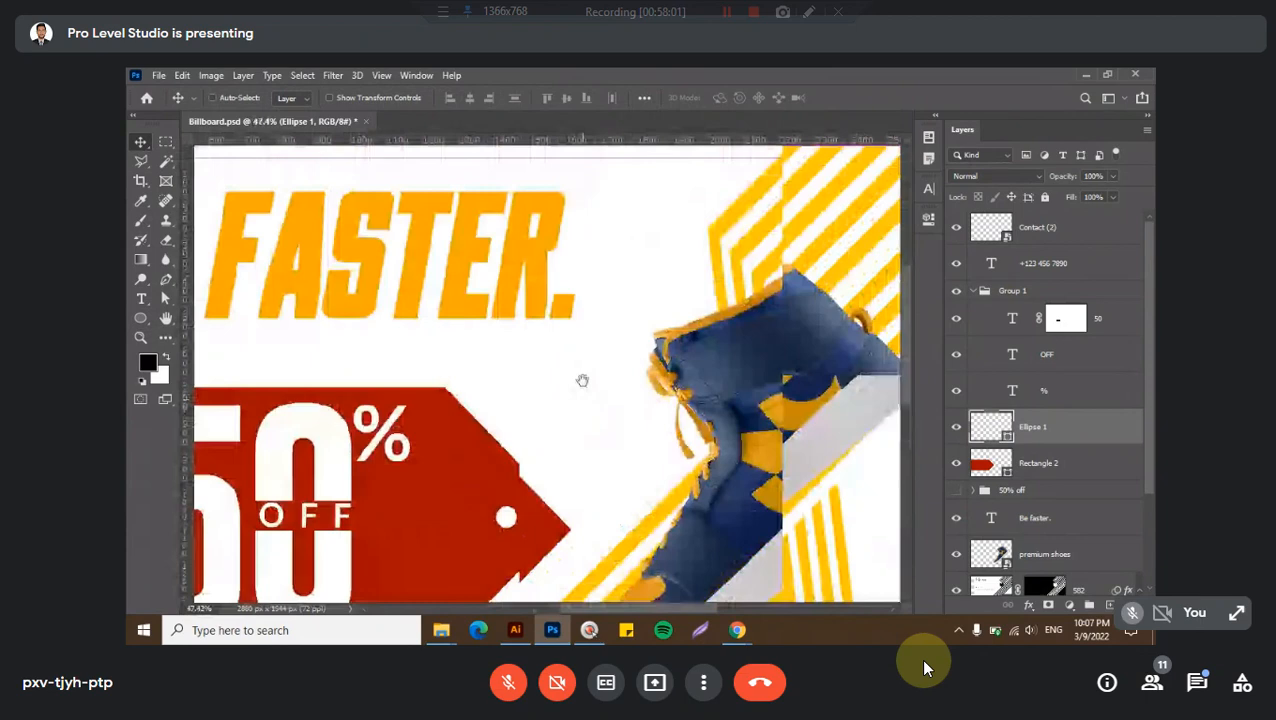
scroll(582, 380, down, 3)
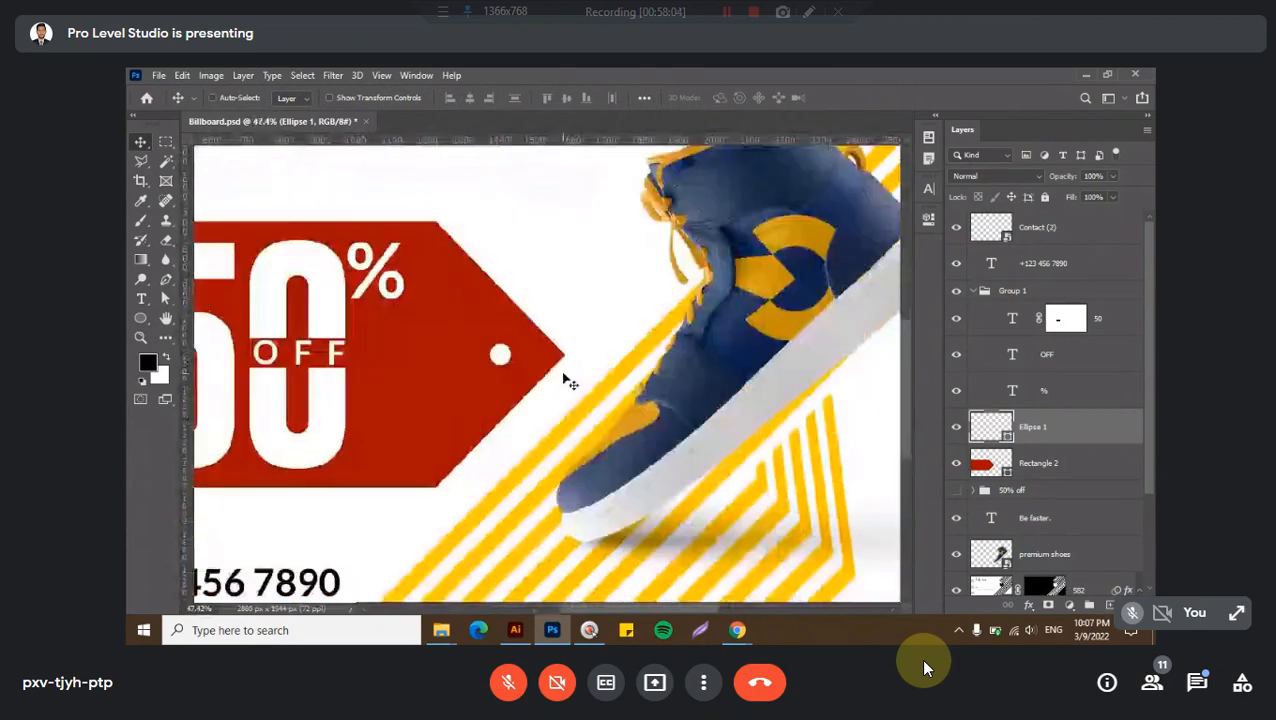
- Draw an upright ellipse about 111 × 162 px over the banner's tip, with no fill and a 6 px black stroke
scroll(563, 378, up, 2)
key(u)
drag(541, 360, 582, 431)
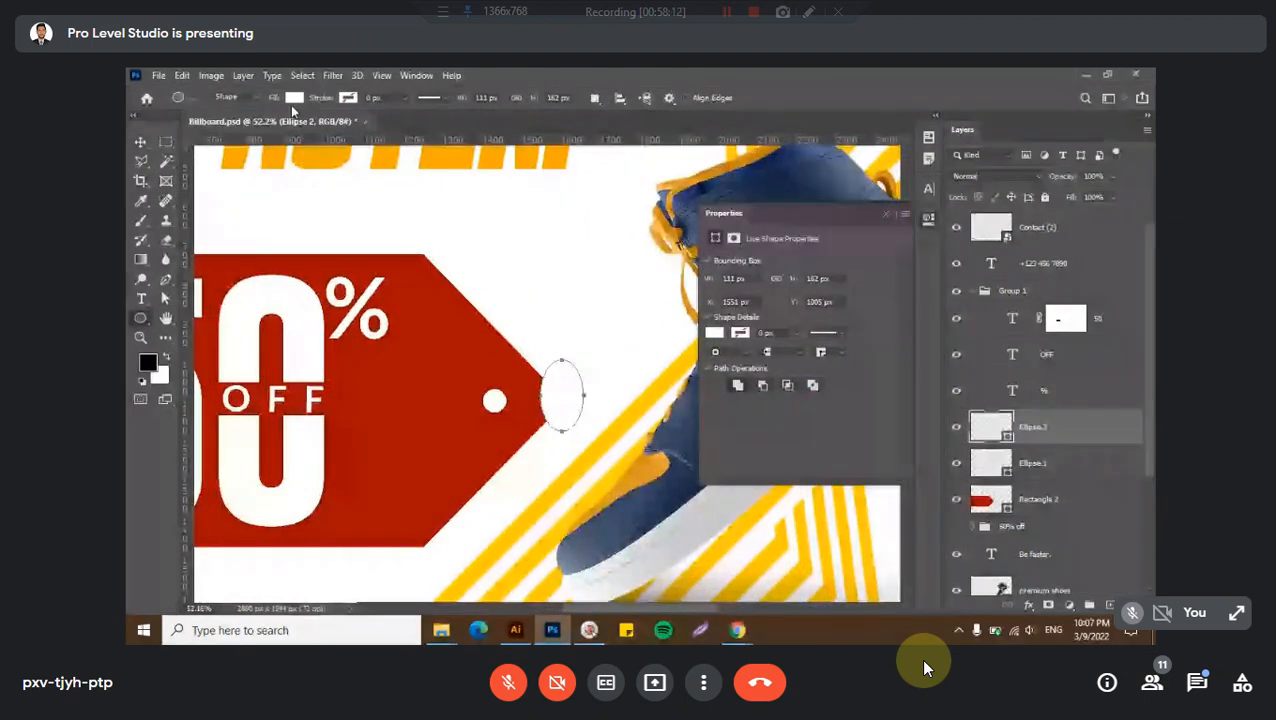
click(292, 107)
click(334, 182)
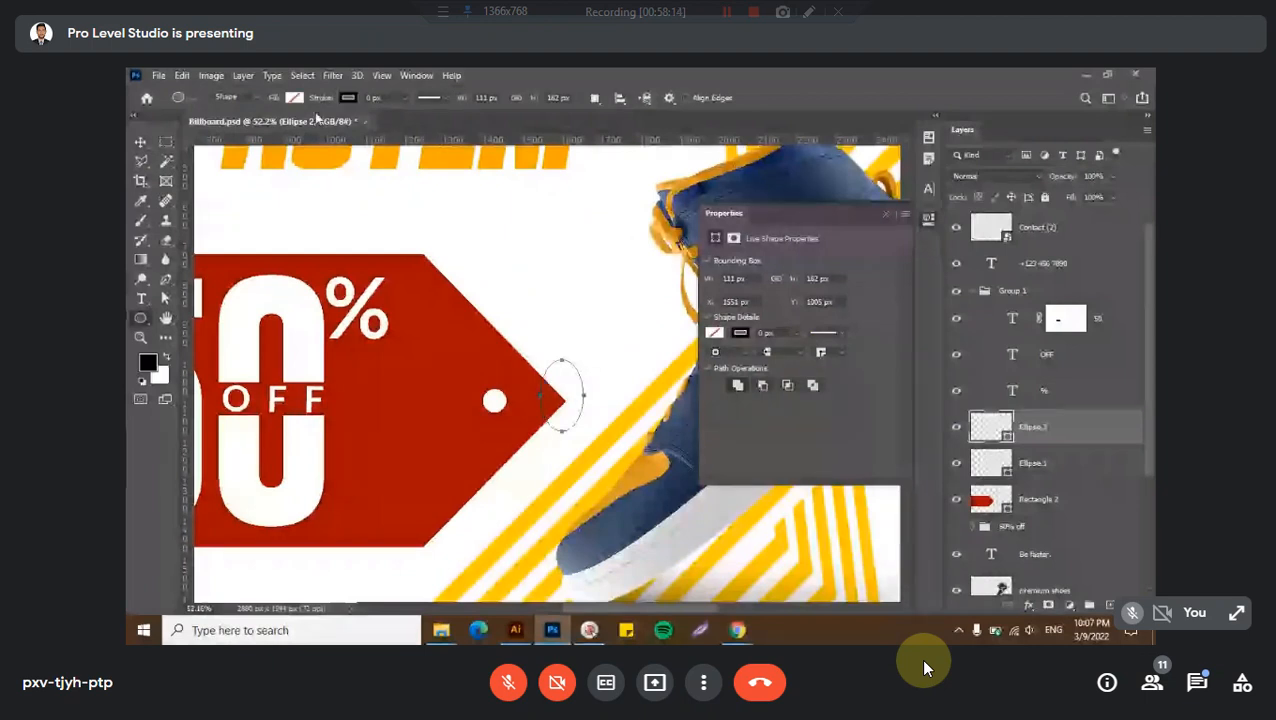
drag(317, 103, 318, 104)
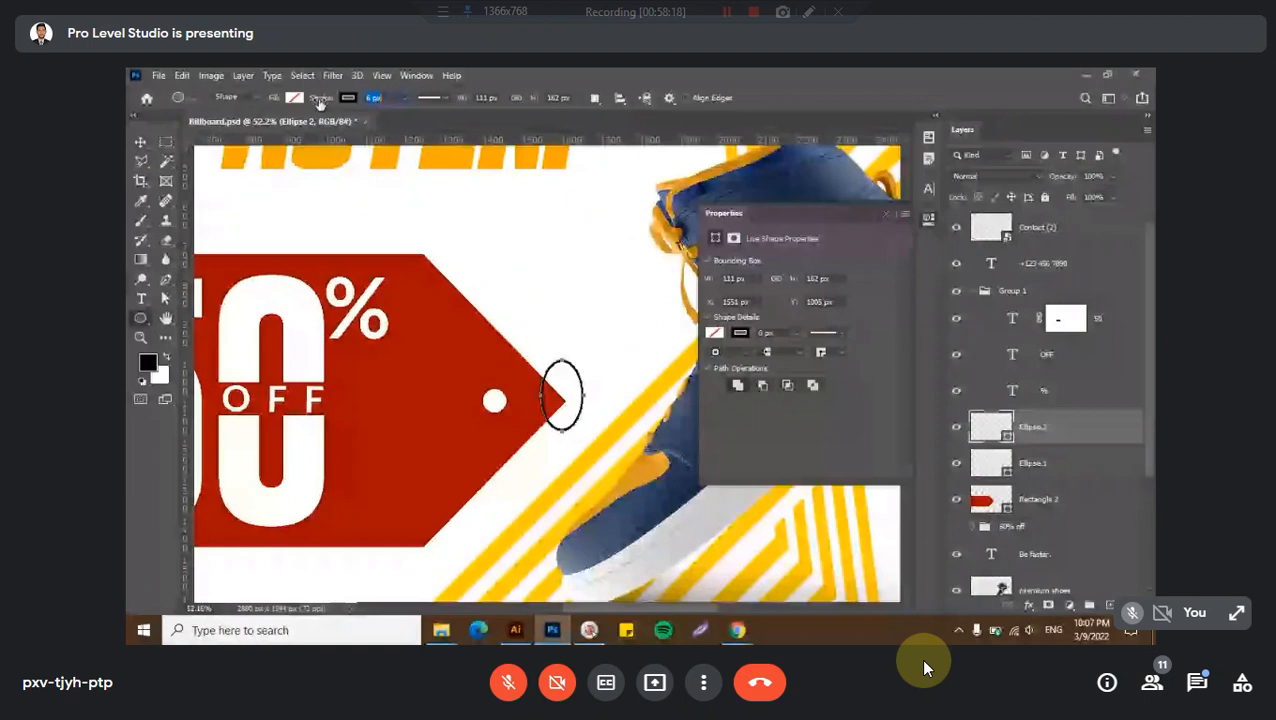
- Add a layer mask to the black ellipse and stack its layer directly above the red banner
key(v)
drag(1040, 427, 1048, 482)
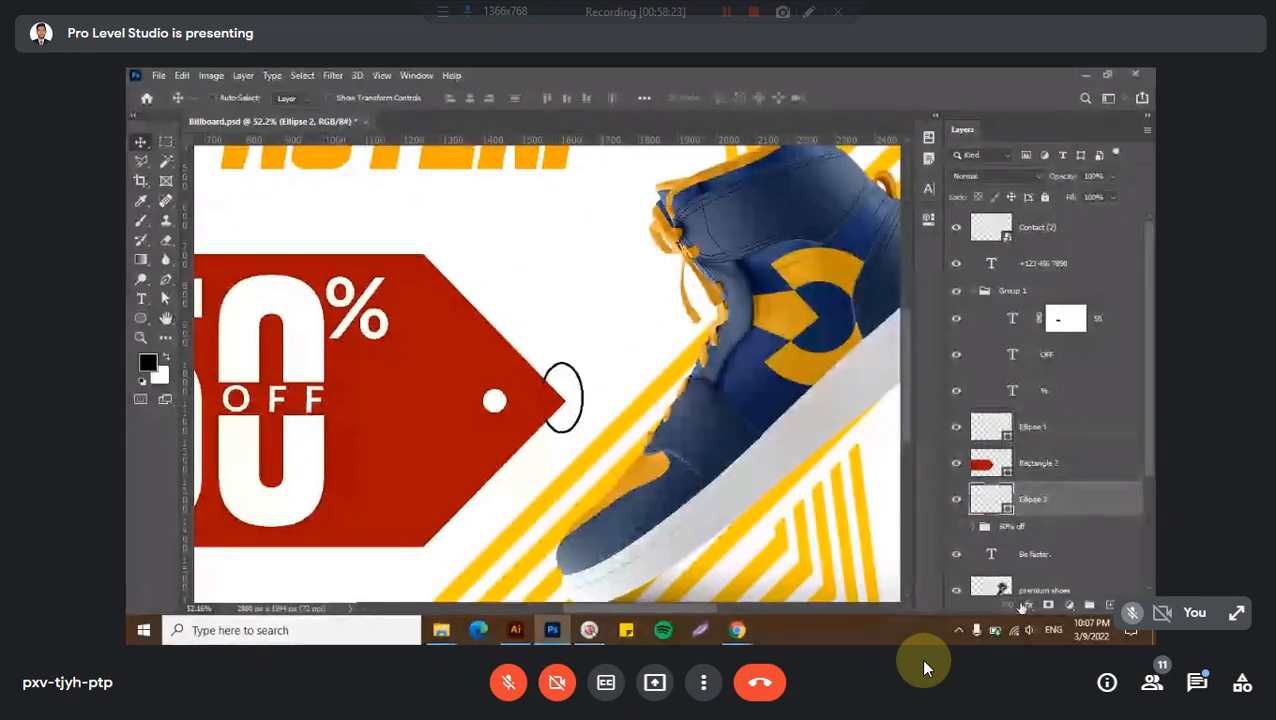
click(1046, 605)
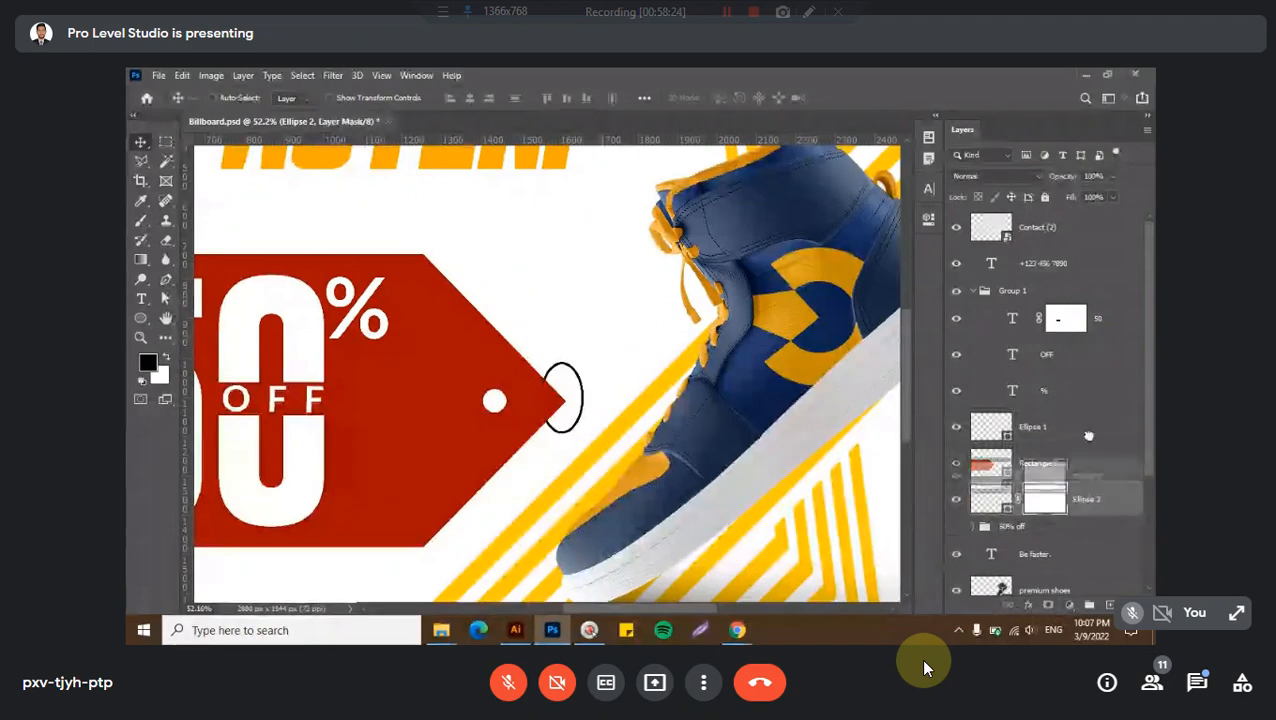
drag(1086, 433, 1084, 444)
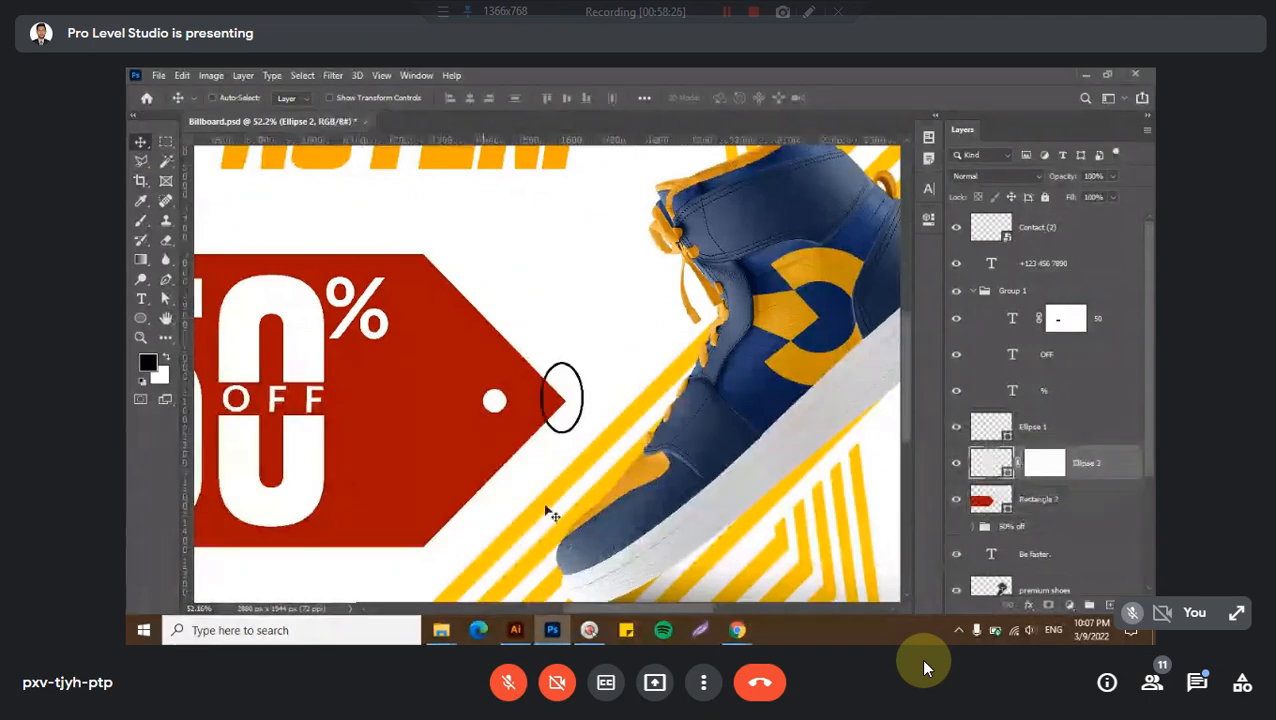
- Compare the black ellipse behind and in front of the banner's tip, up close and on the whole canvas
scroll(552, 513, up, 2)
scroll(551, 287, up, 3)
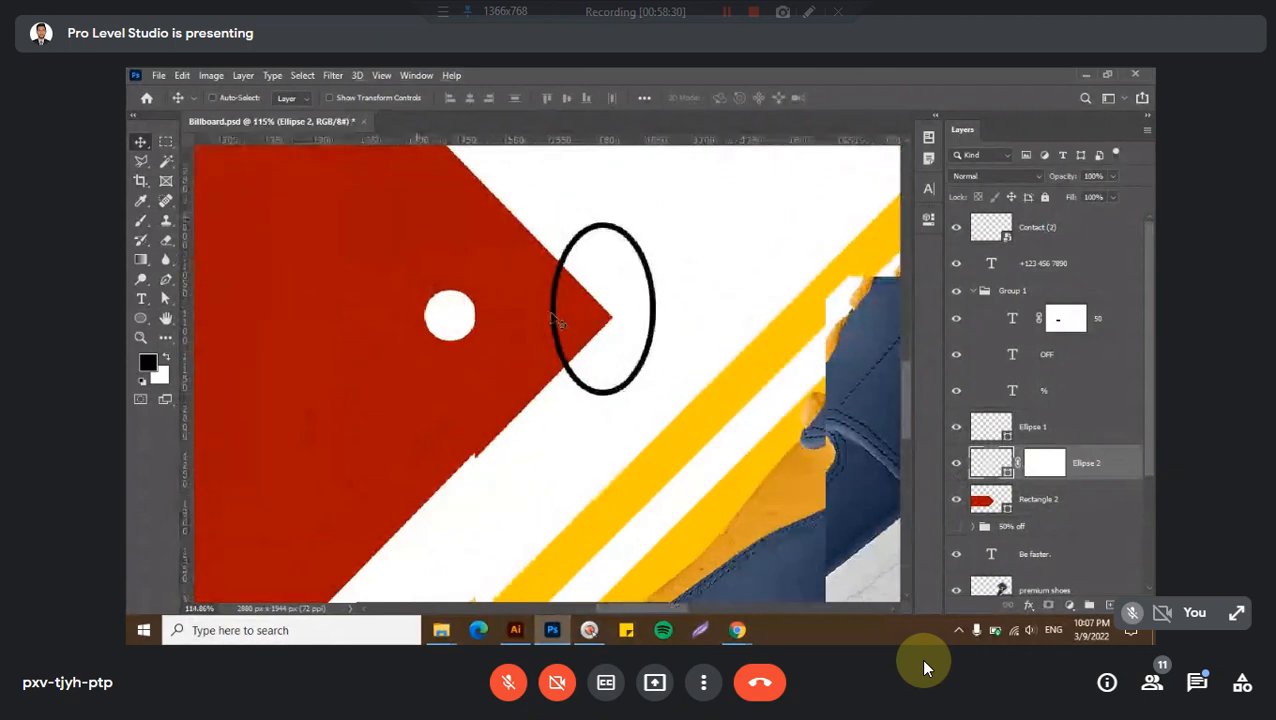
scroll(556, 316, up, 1)
key(ctrl+z)
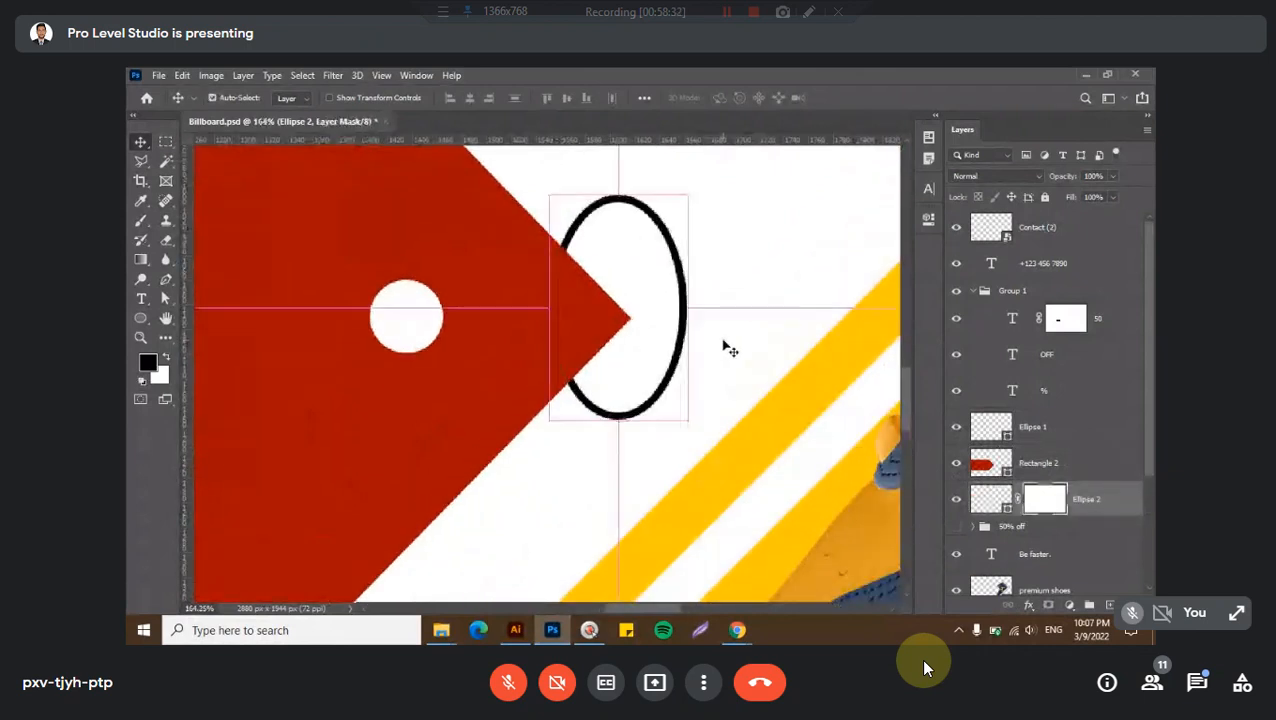
key(ctrl+shift+z)
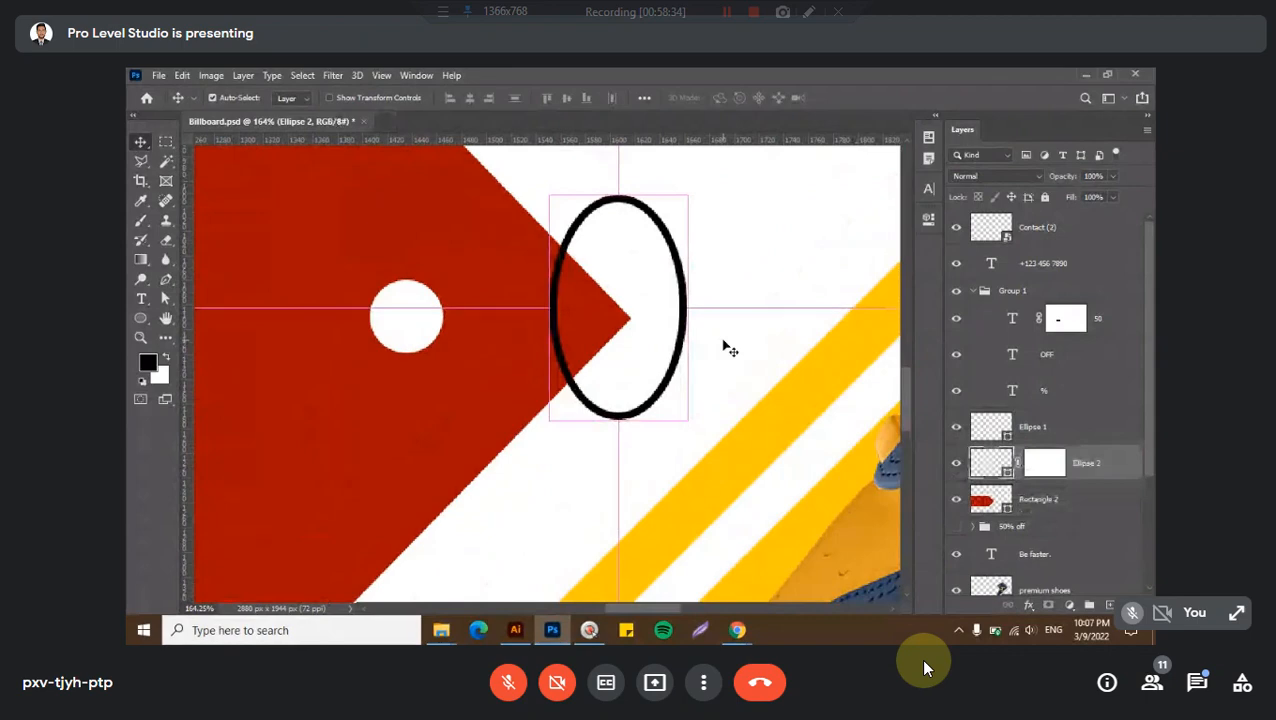
key(ctrl+z)
key(ctrl+0)
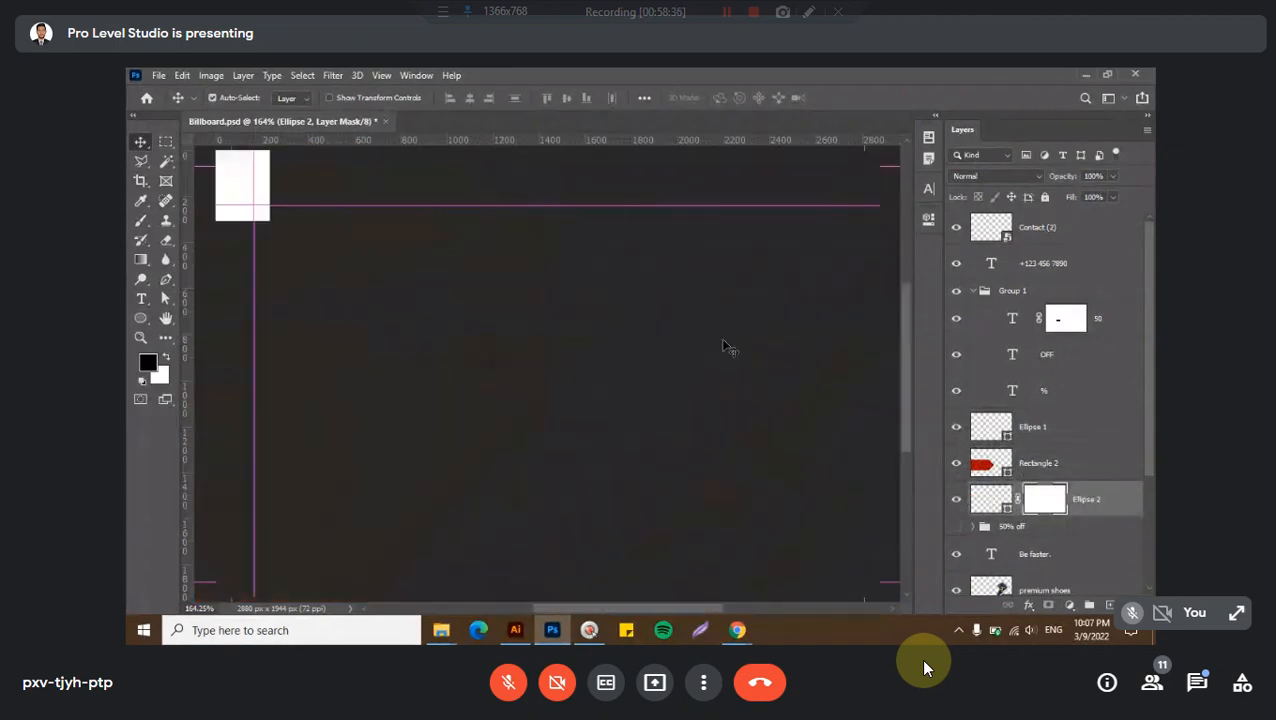
key(c)
key(ctrl+])
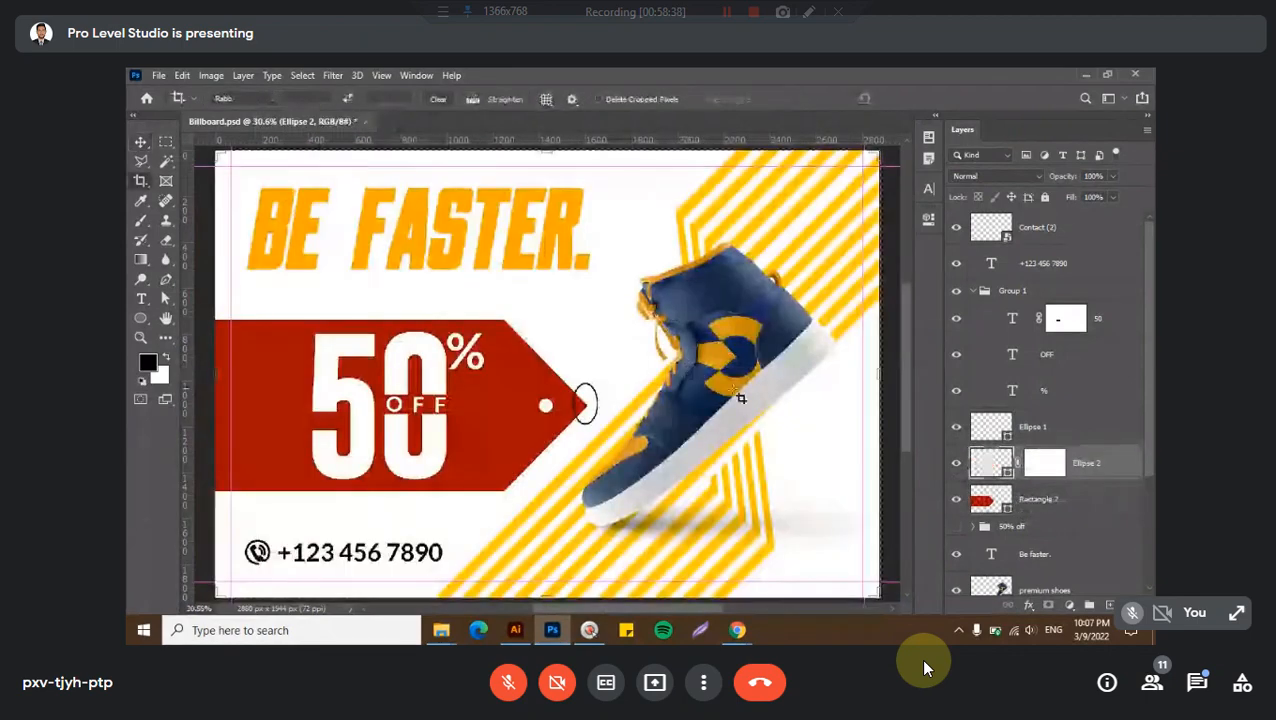
key(ctrl+e)
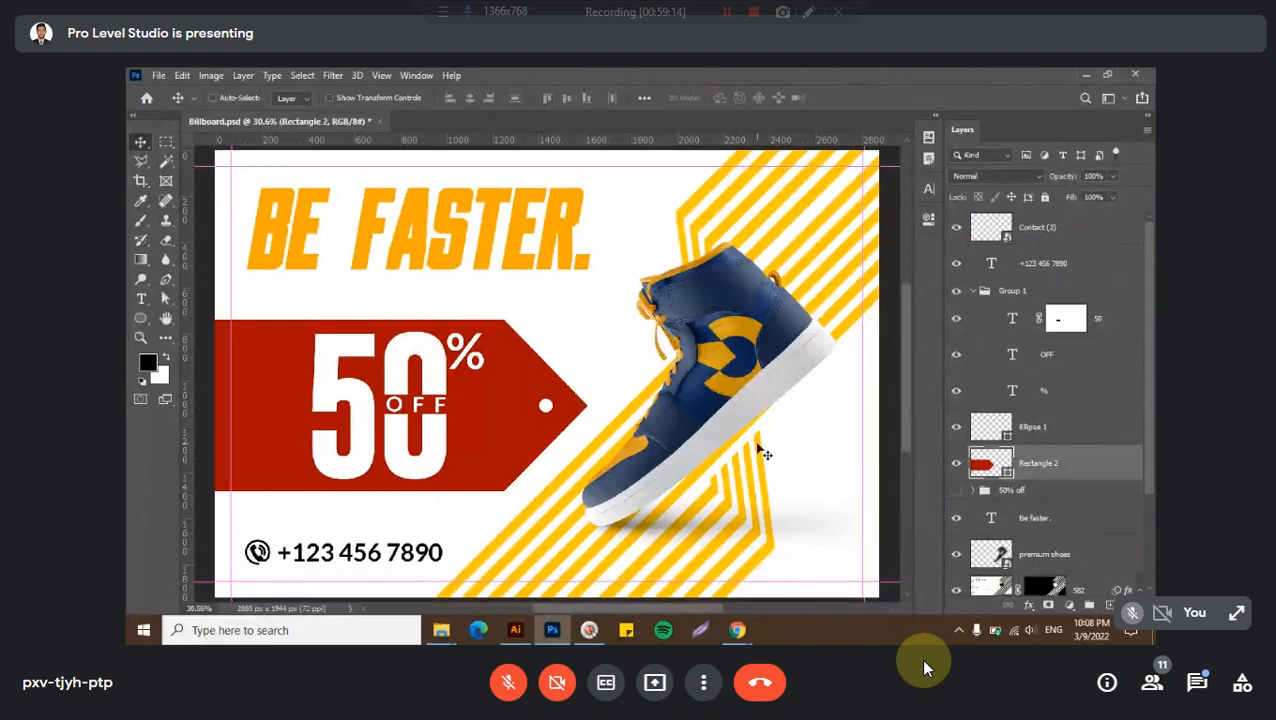
key(f)
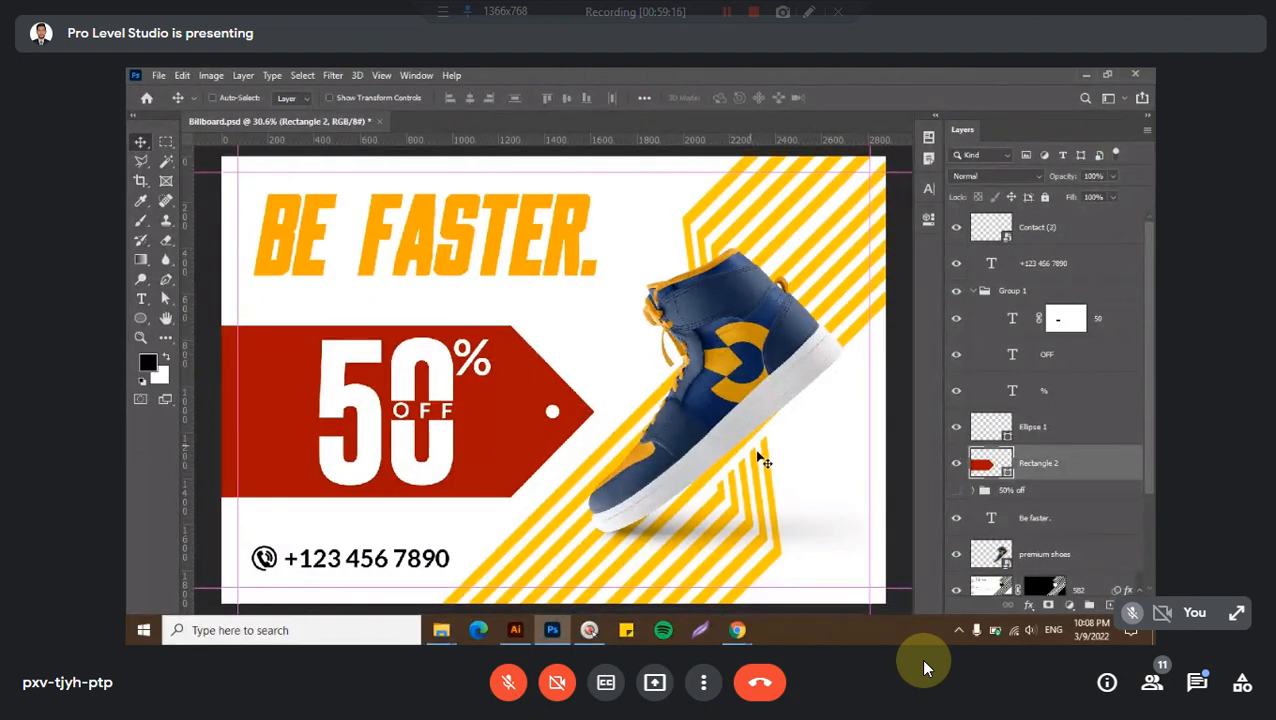
key(f)
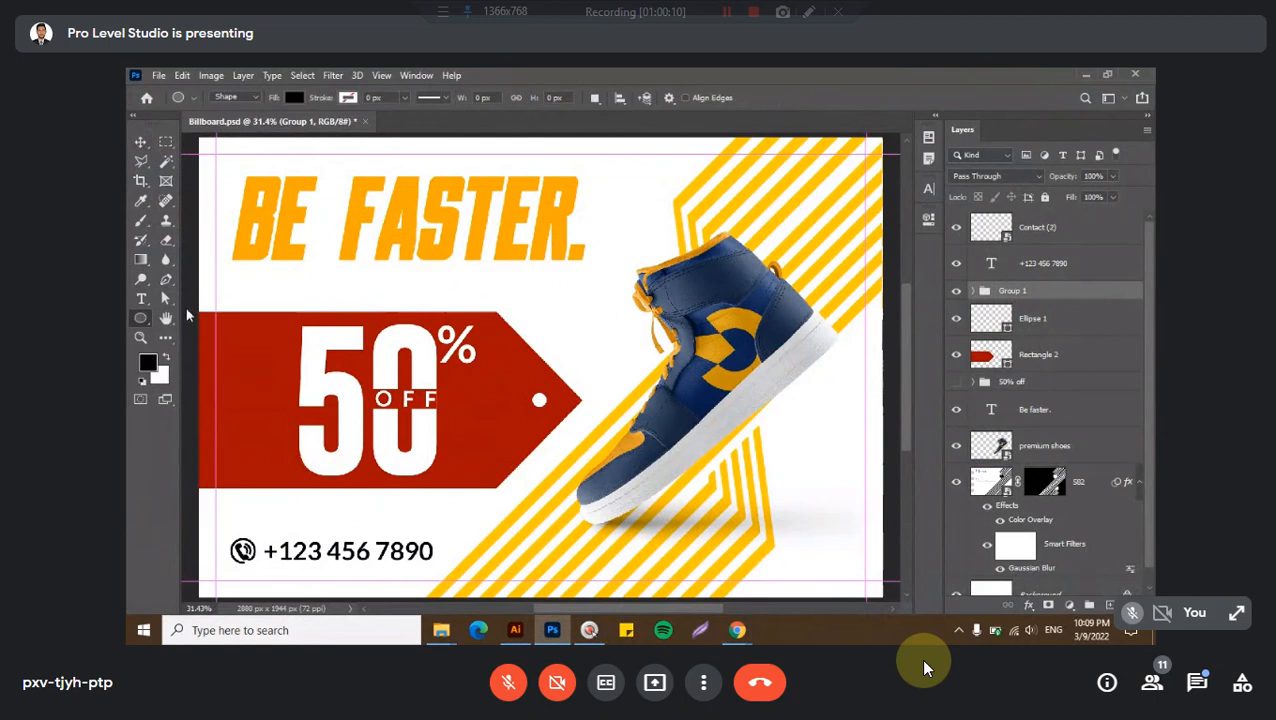
key(shift+u)
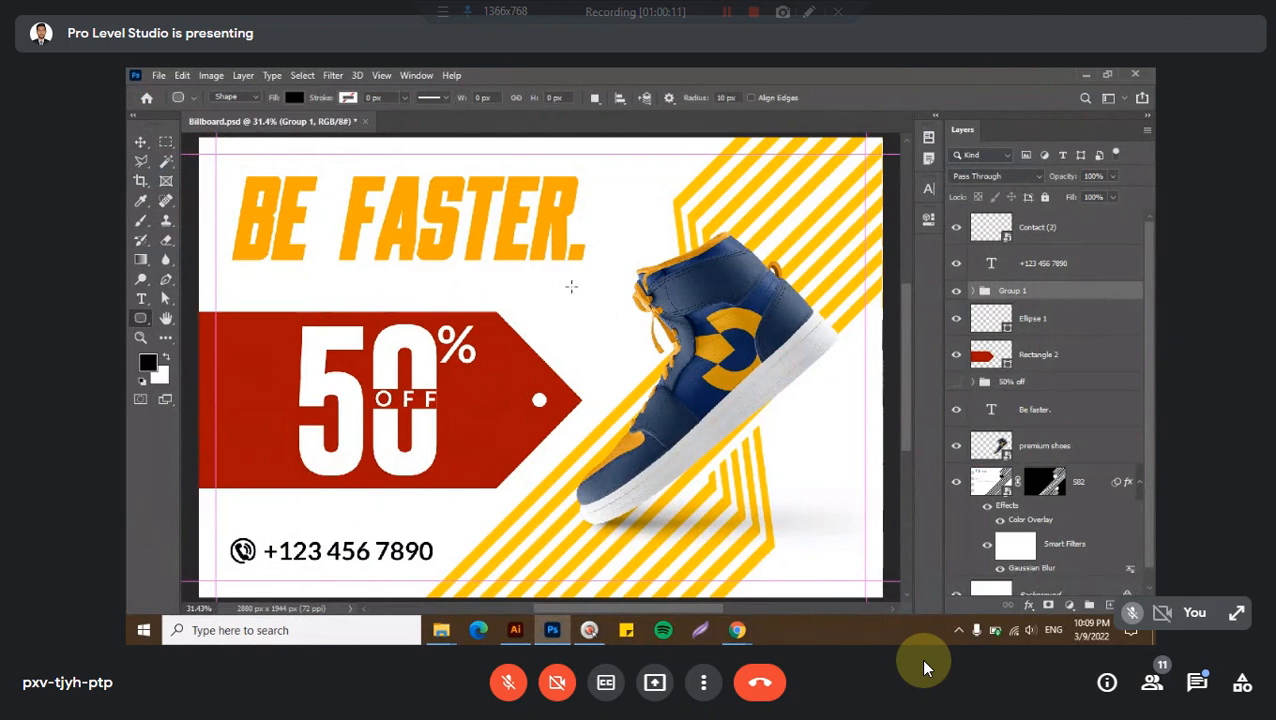
click(616, 337)
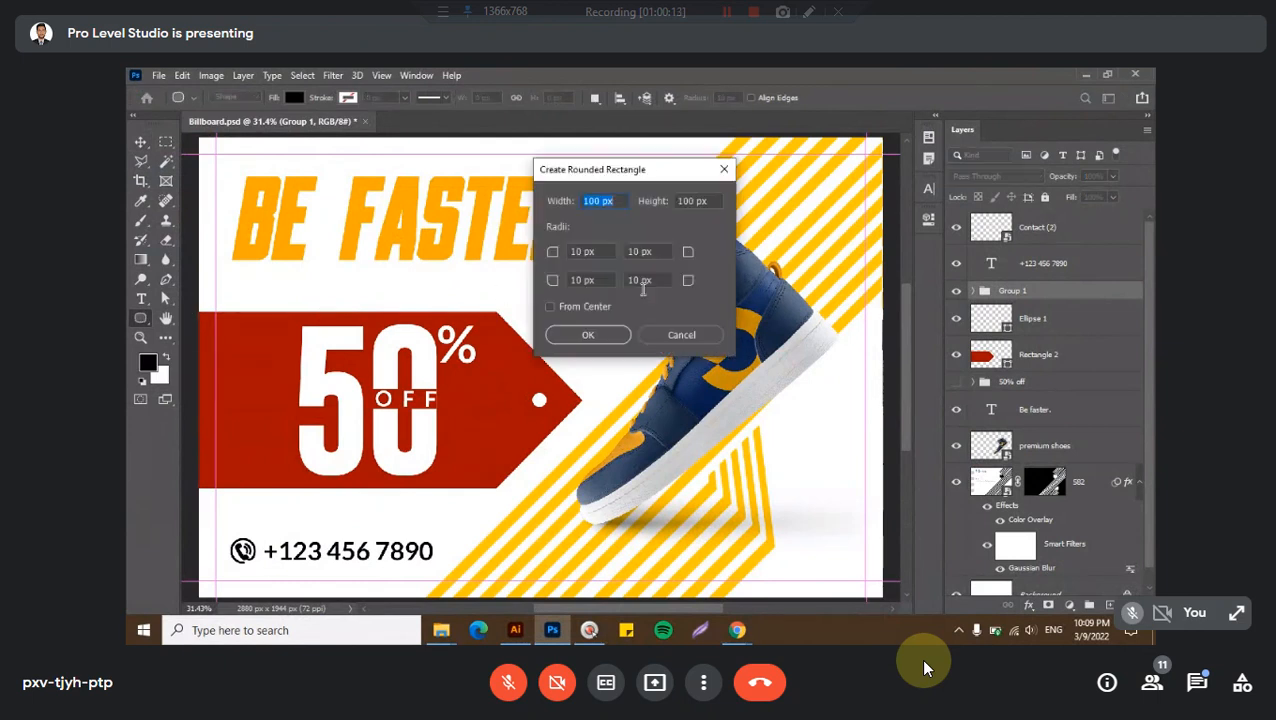
click(680, 331)
drag(580, 312, 590, 320)
key(ctrl+z)
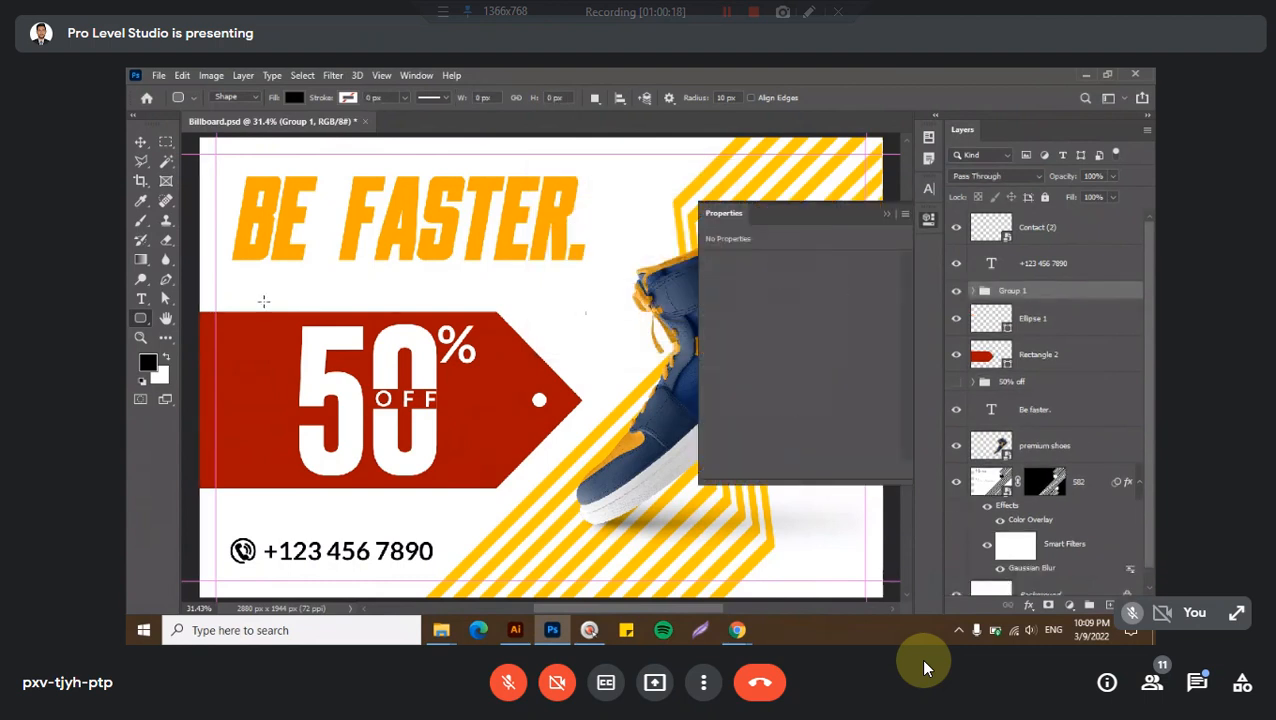
- Draw a circle about 67 px in diameter above the banner's tip, with no fill and a 2 px black stroke
right_click(136, 320)
click(200, 346)
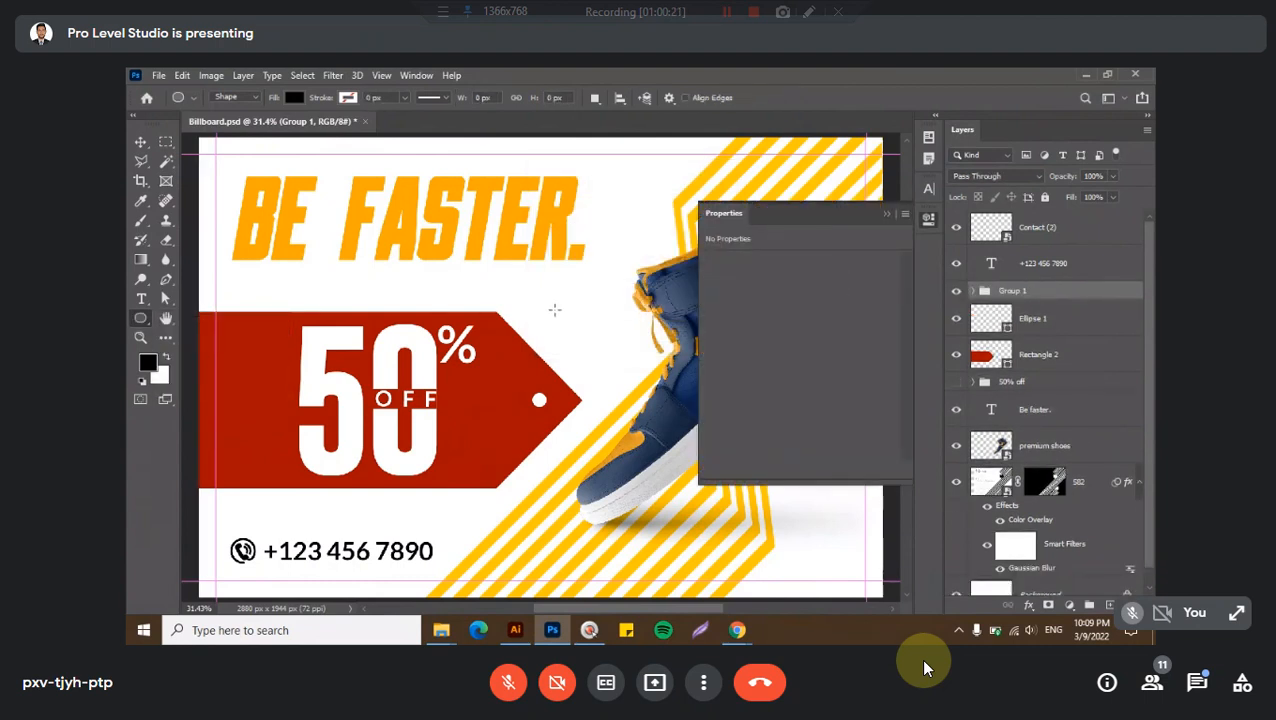
drag(554, 310, 570, 316)
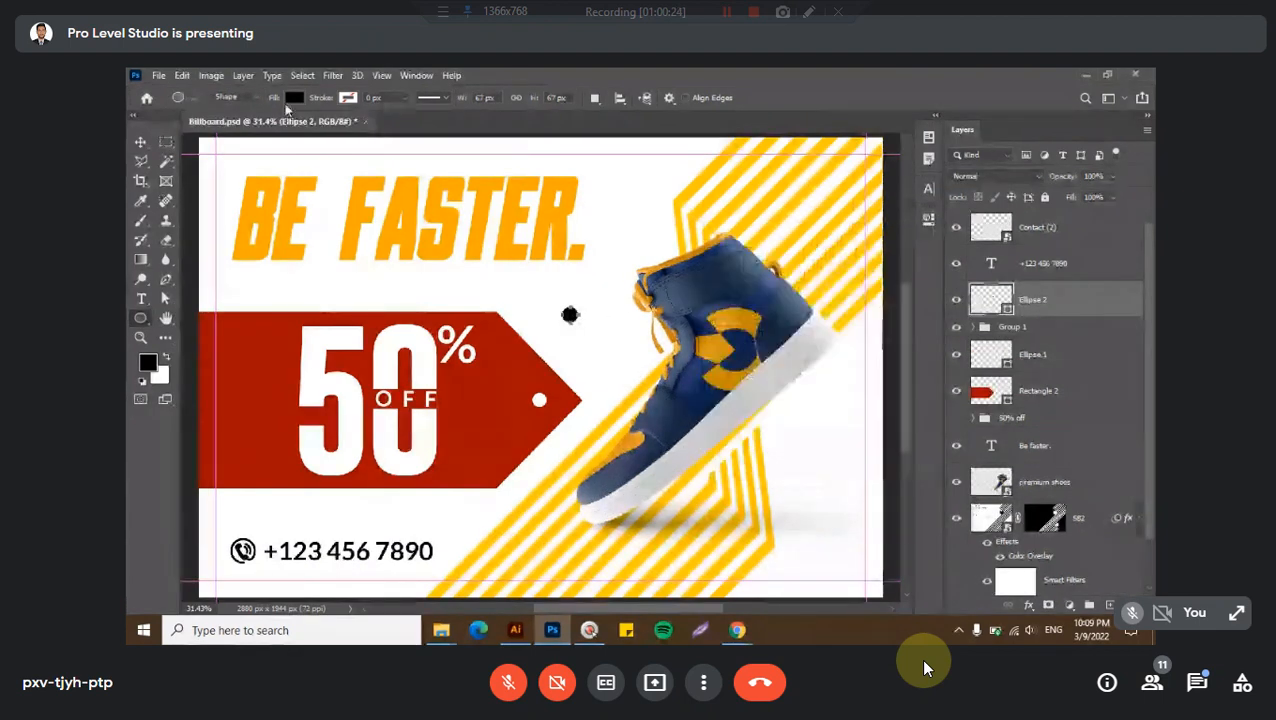
click(291, 99)
click(206, 128)
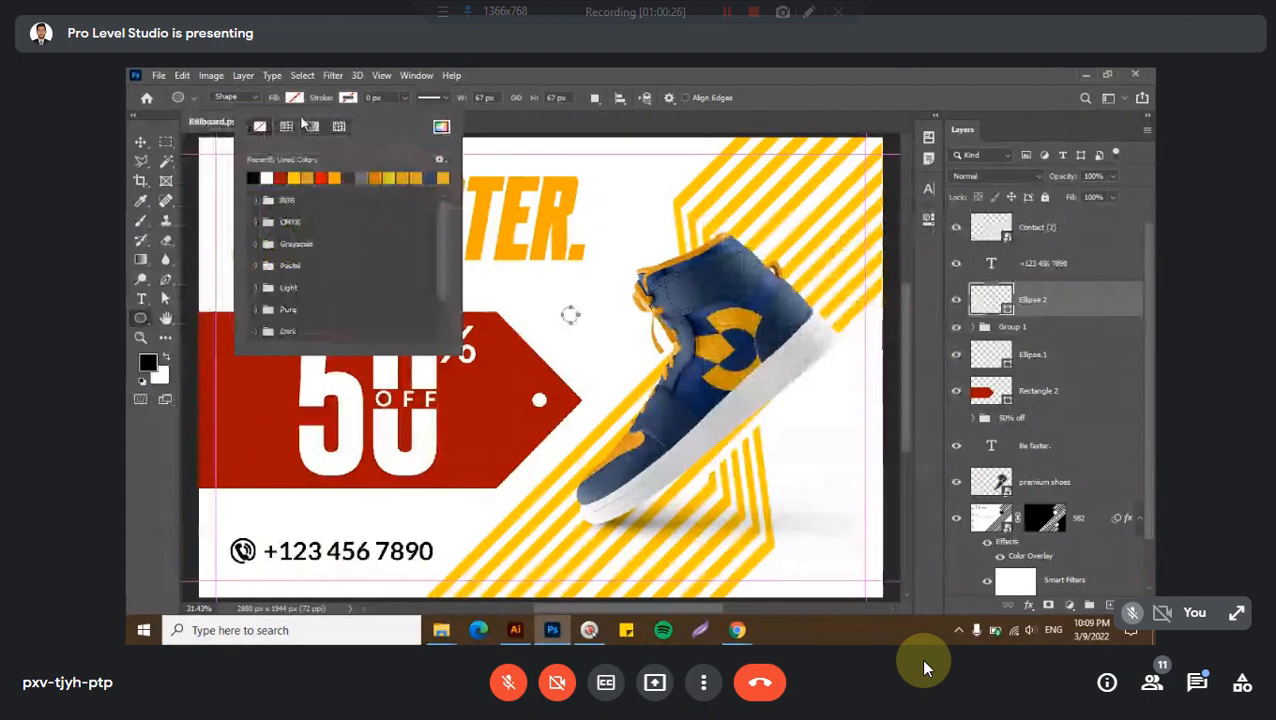
click(286, 127)
click(377, 98)
text(2)
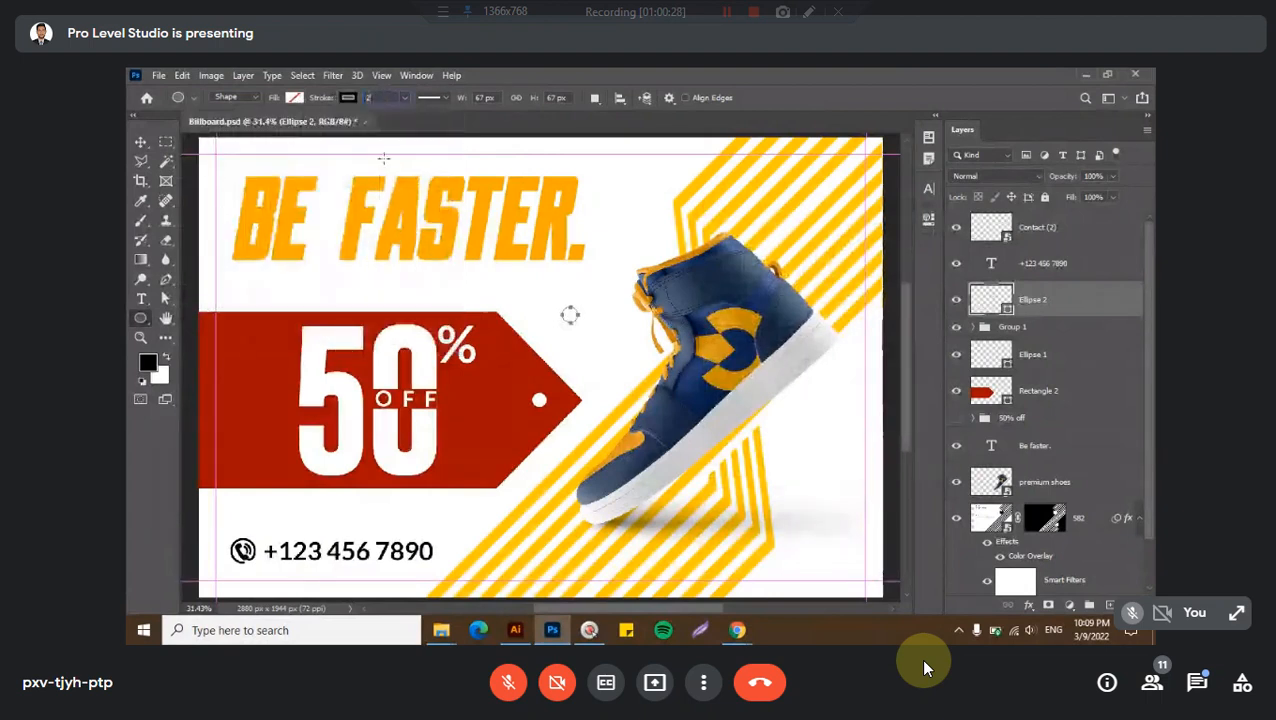
text(v)
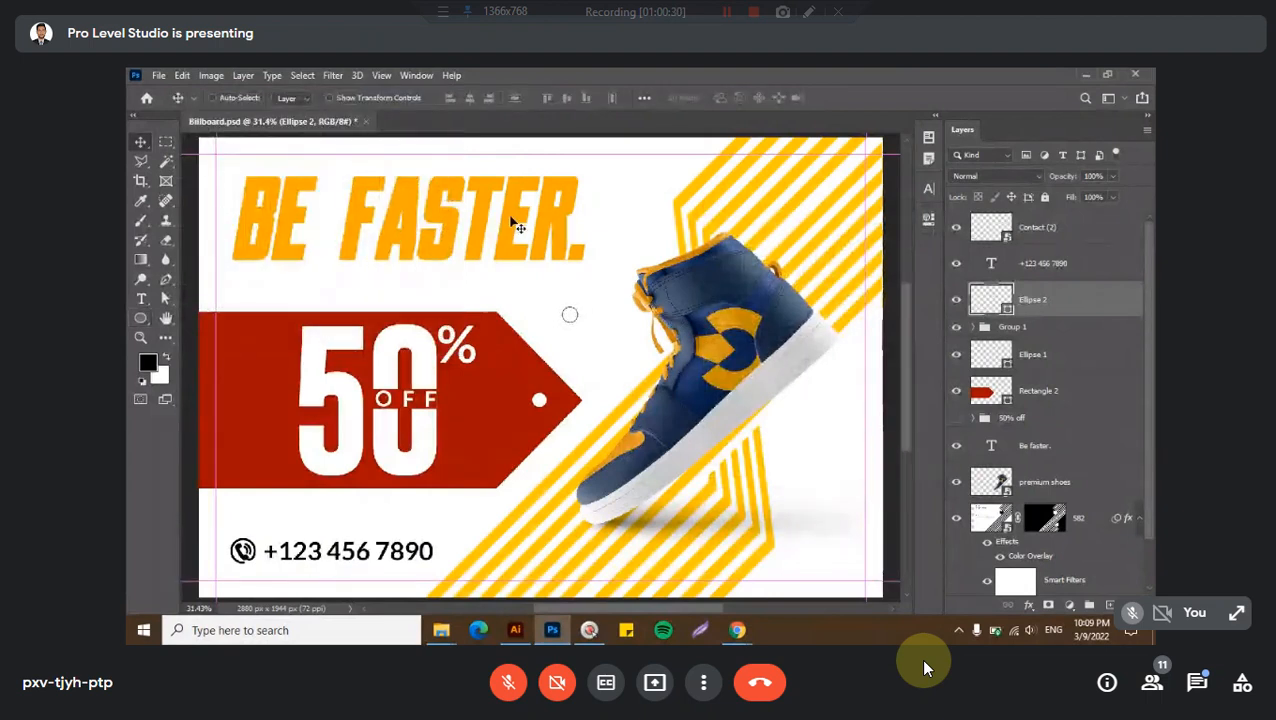
- Thicken the small circle's stroke to 16 px and lower its layer opacity to 30%
click(928, 222)
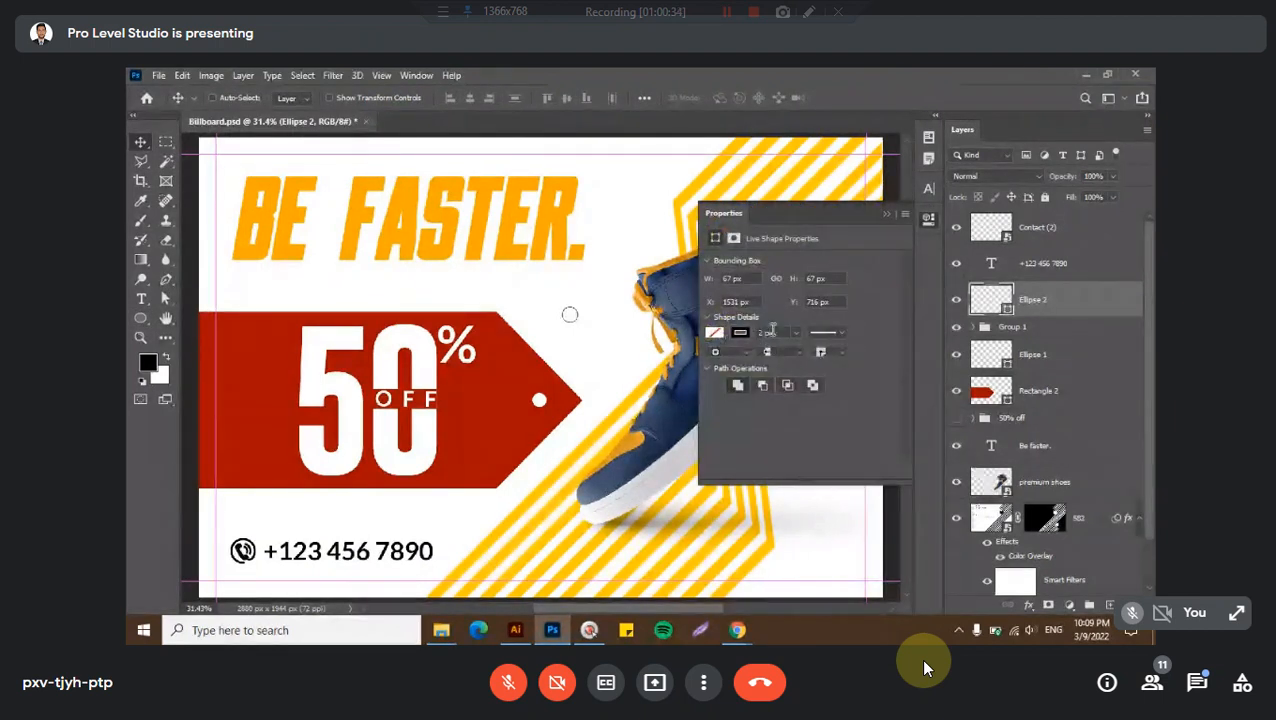
click(769, 332)
text(5)
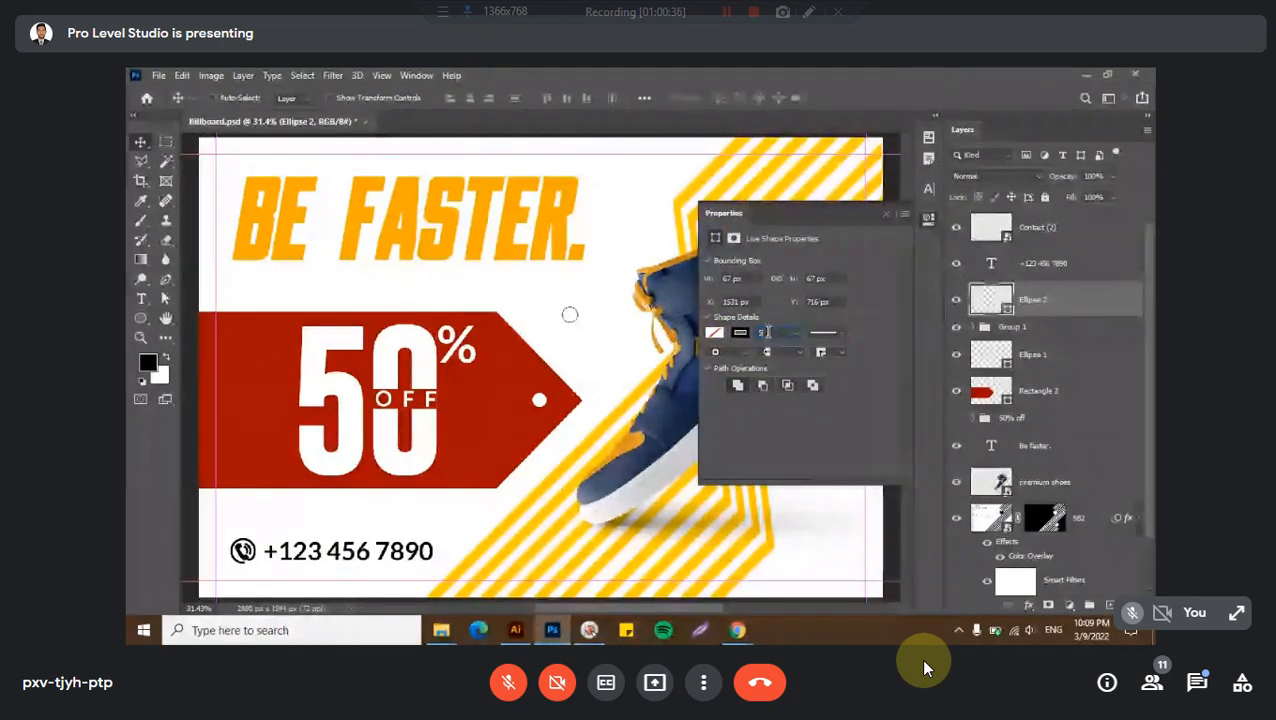
key(Return)
key(u)
click(926, 220)
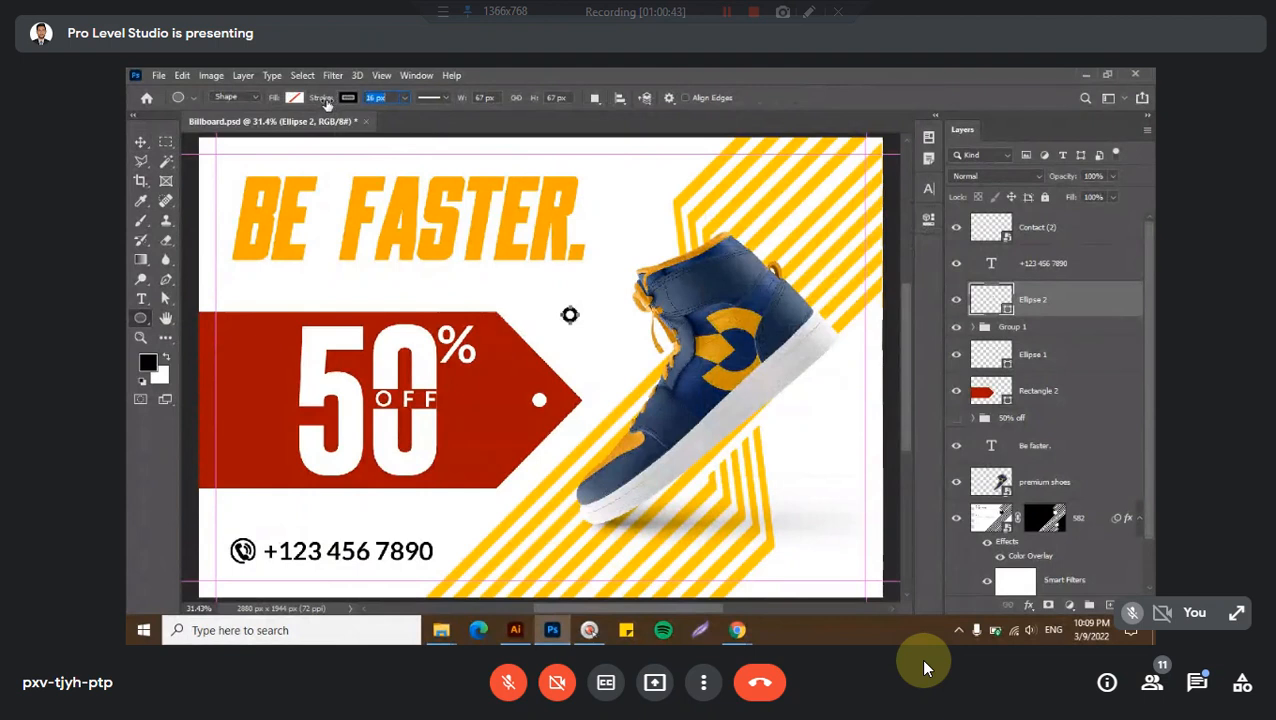
key(v)
key(3)
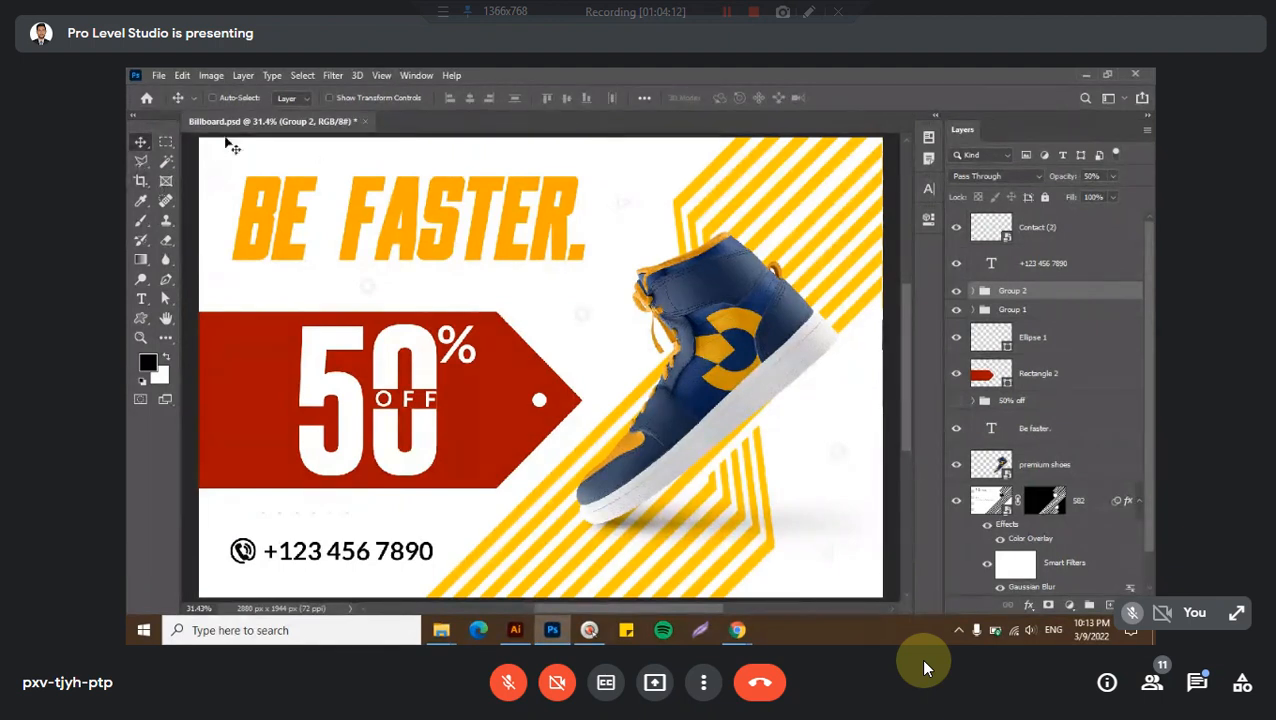
click(222, 99)
click(560, 338)
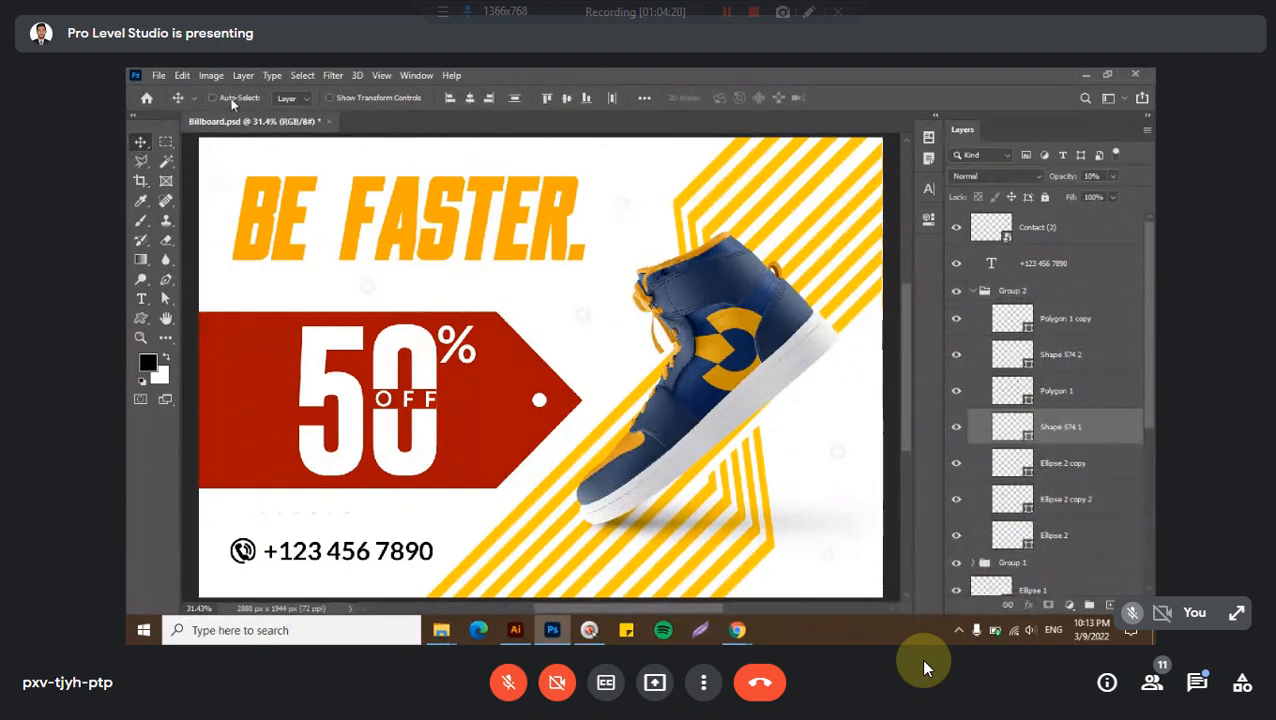
click(974, 292)
drag(514, 300, 496, 338)
key(ctrl+z)
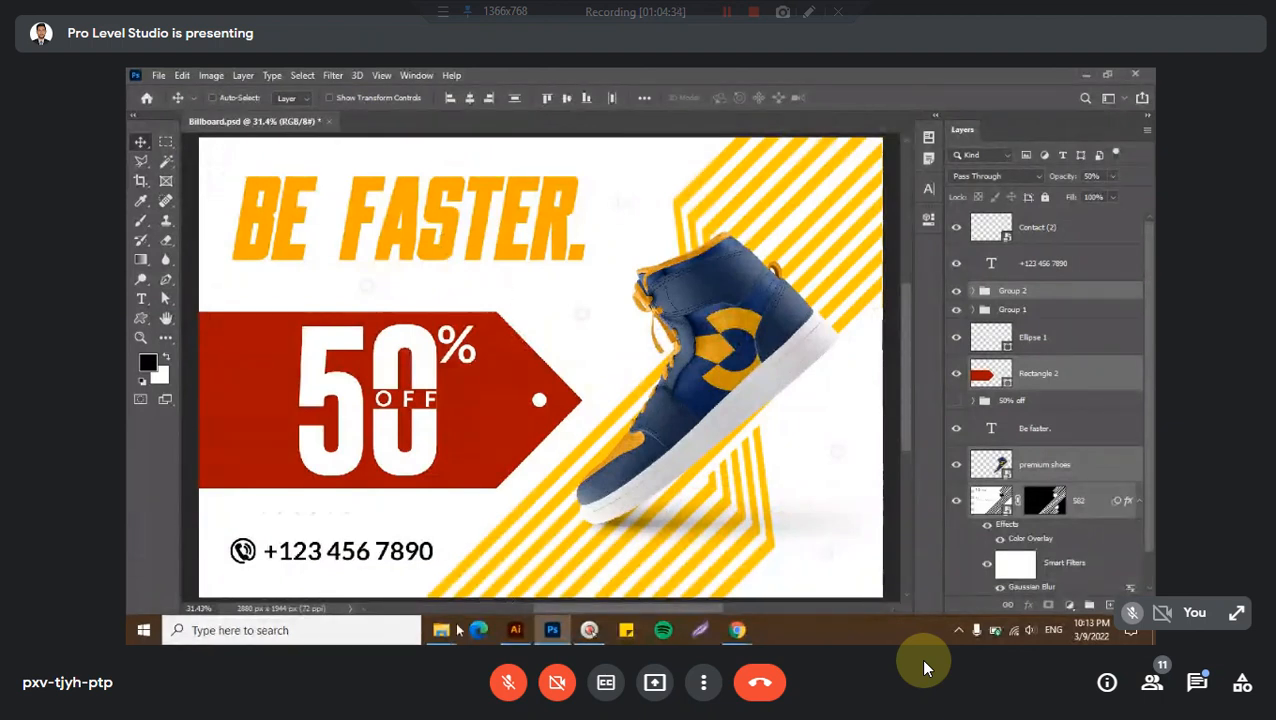
- Switch to File Explorer and open the Logos folder inside Collection > PNG
mouse_move(450, 630)
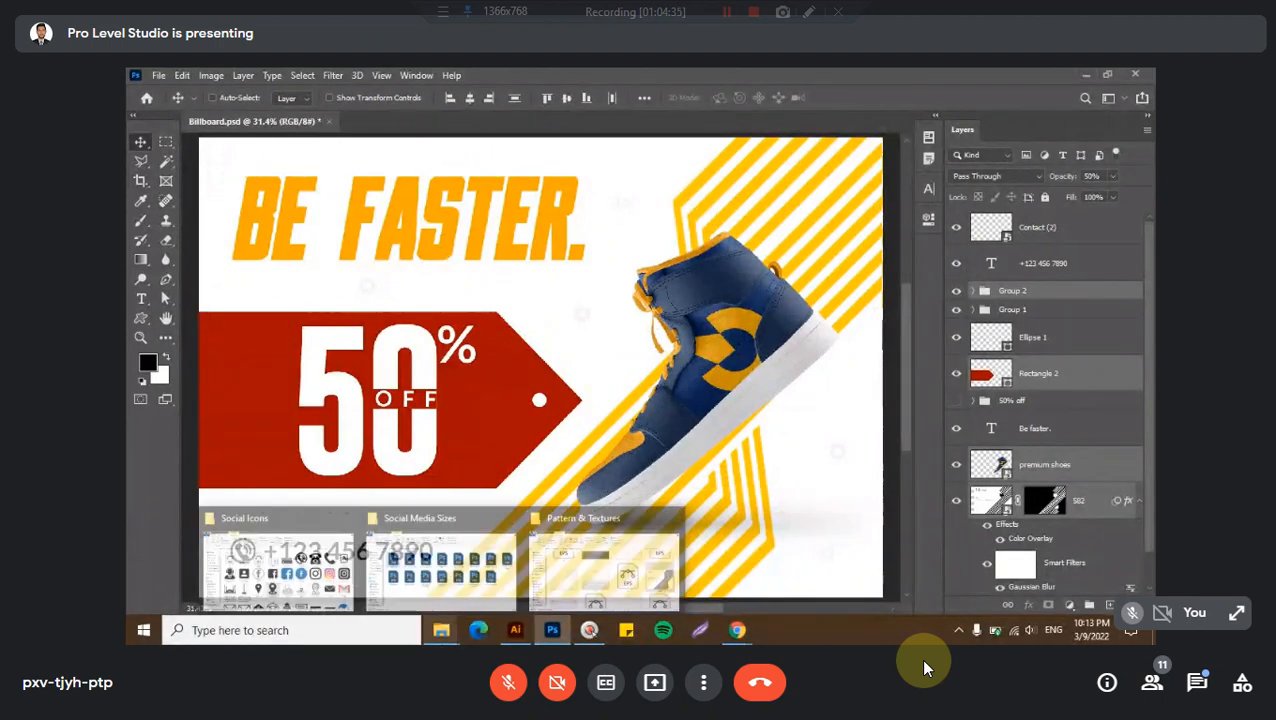
click(604, 567)
click(365, 186)
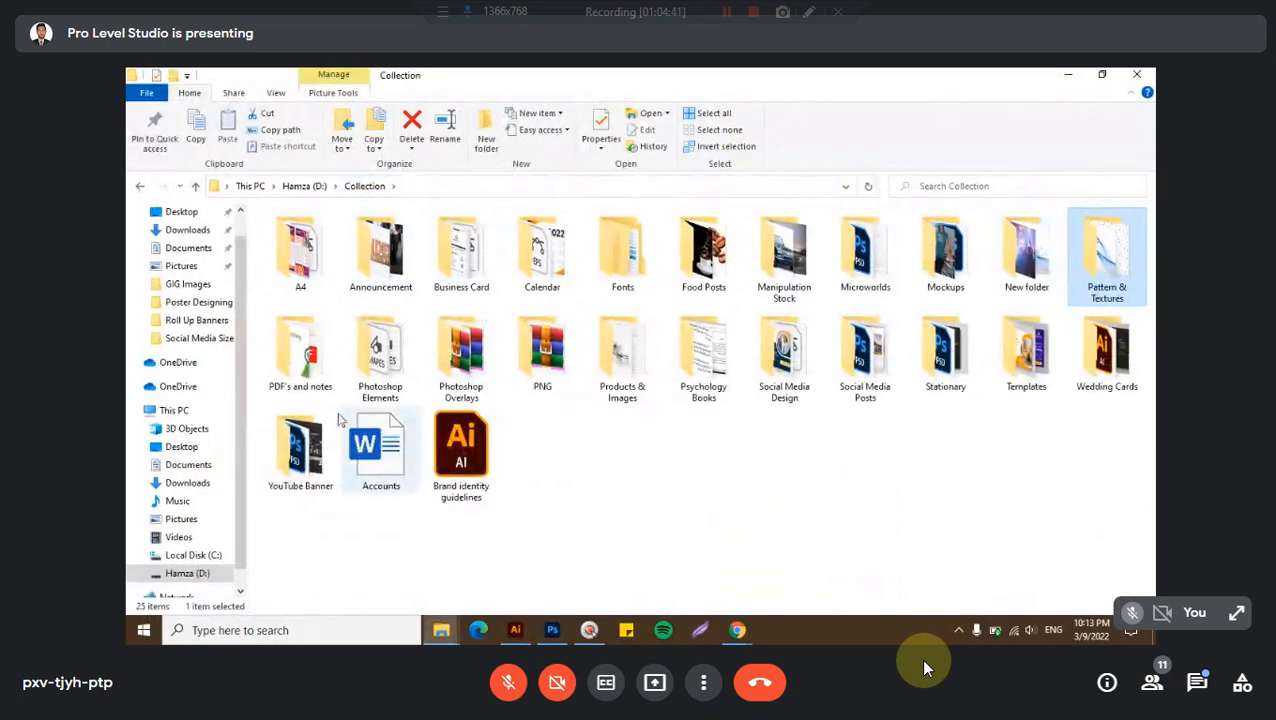
double_click(543, 350)
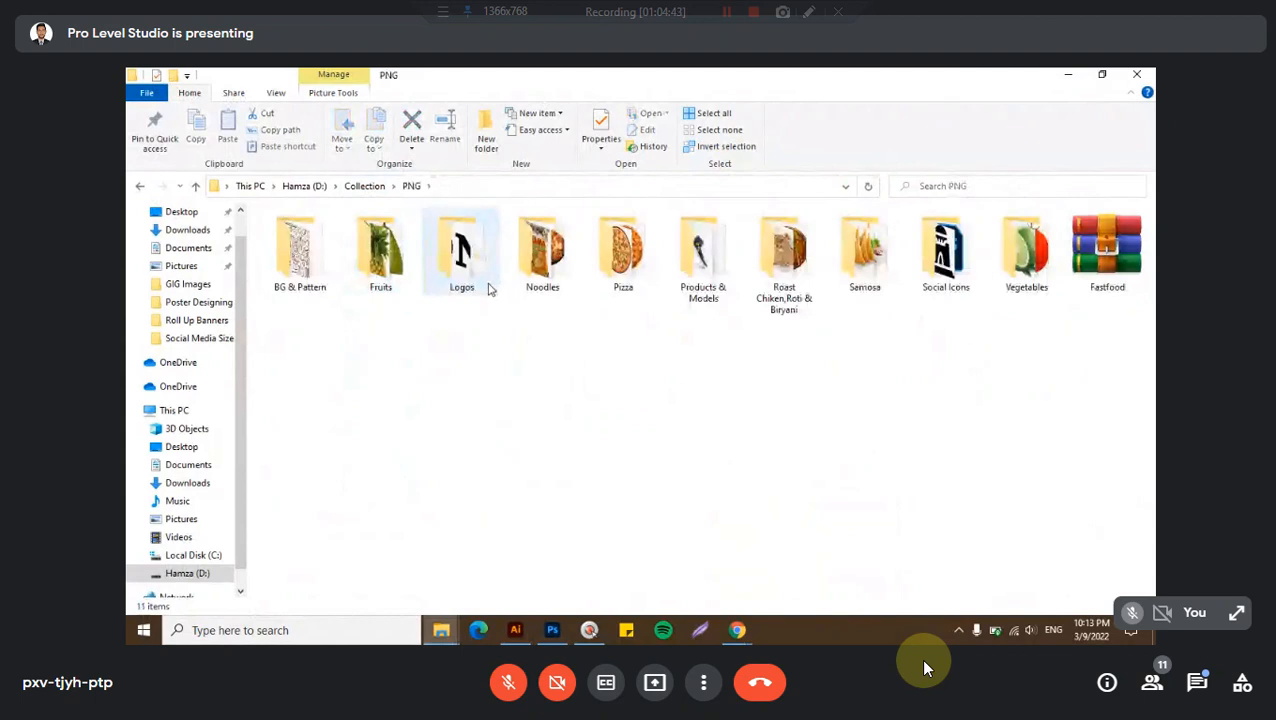
double_click(490, 288)
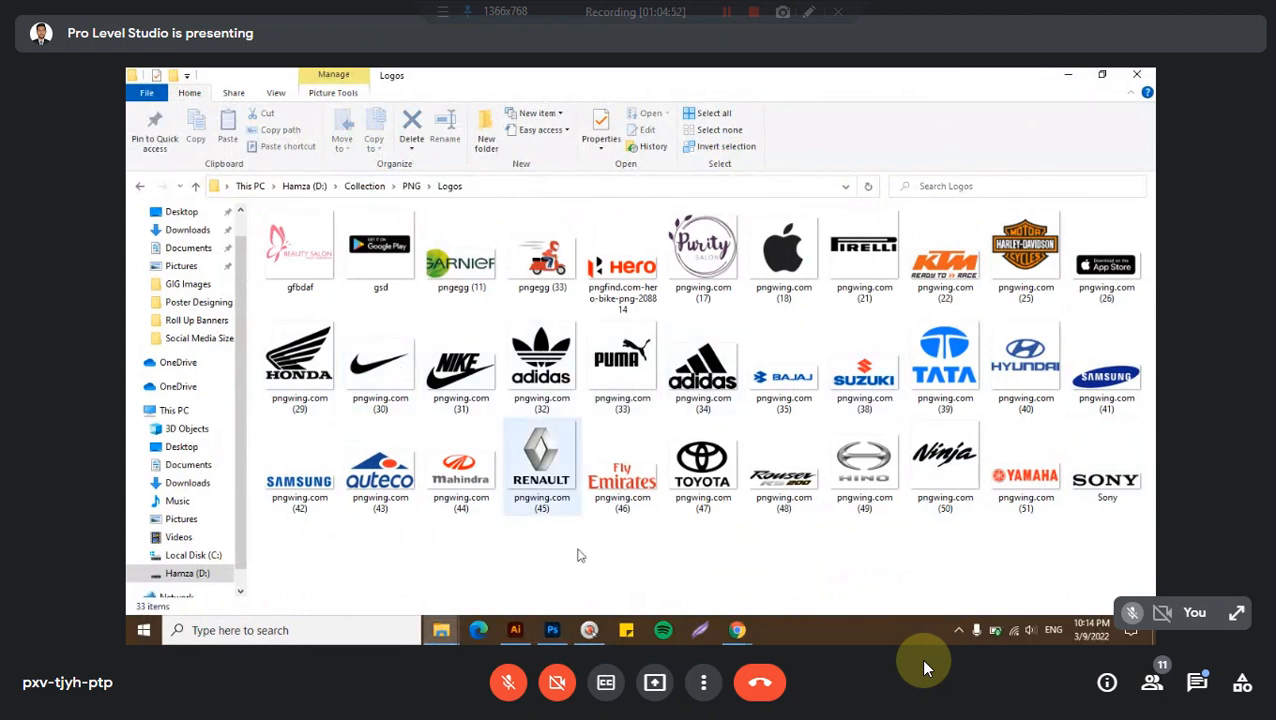
- Locate the Nike swoosh logo file, pngwing.com (30), in the Logos folder
click(556, 632)
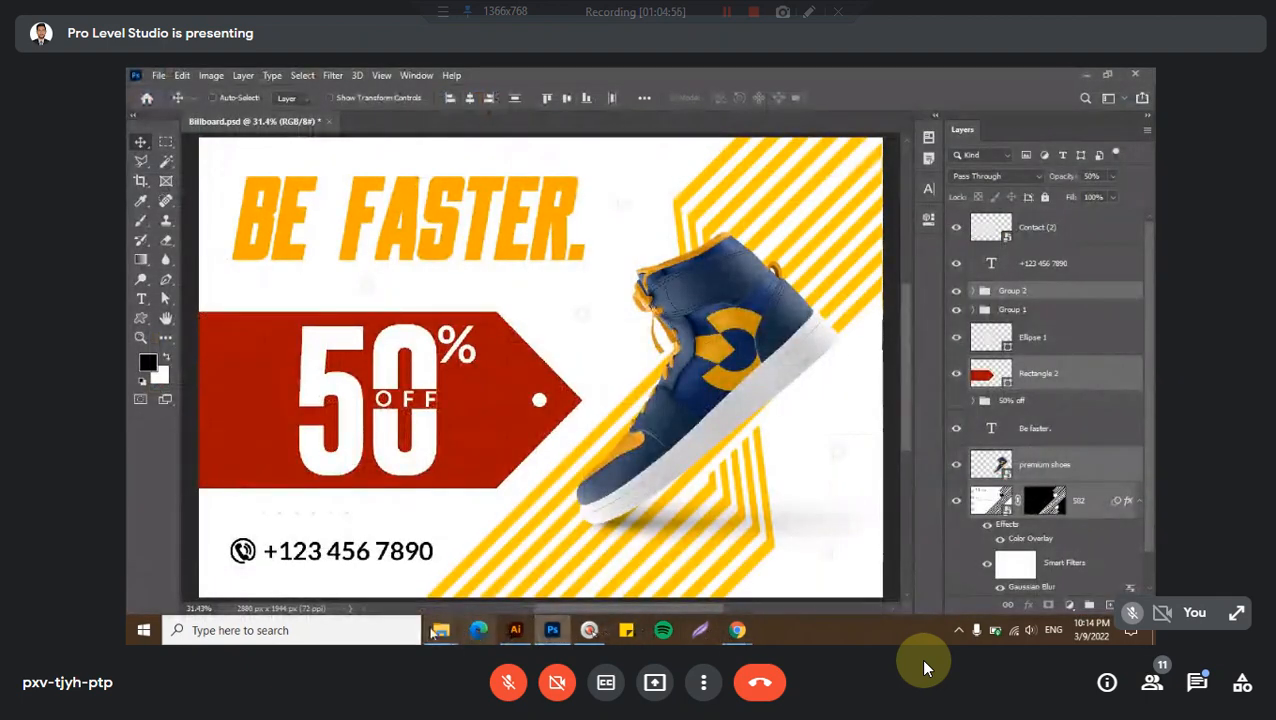
mouse_move(441, 630)
click(604, 556)
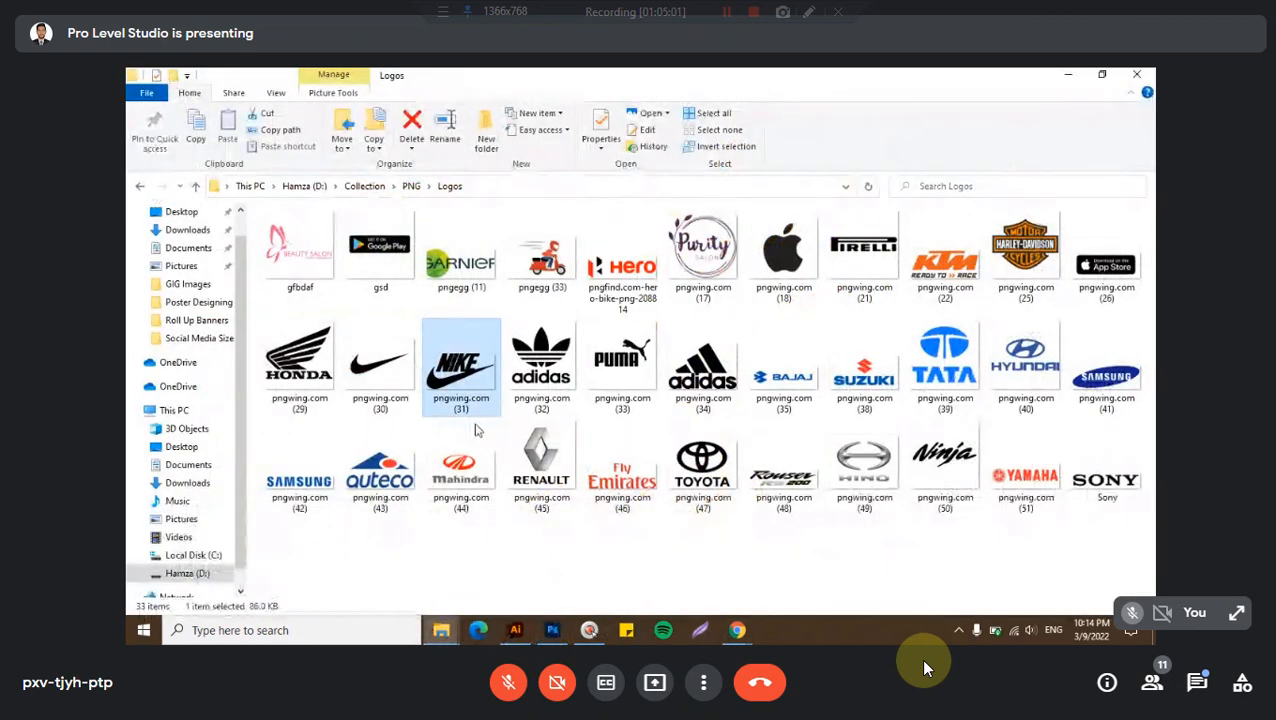
click(388, 380)
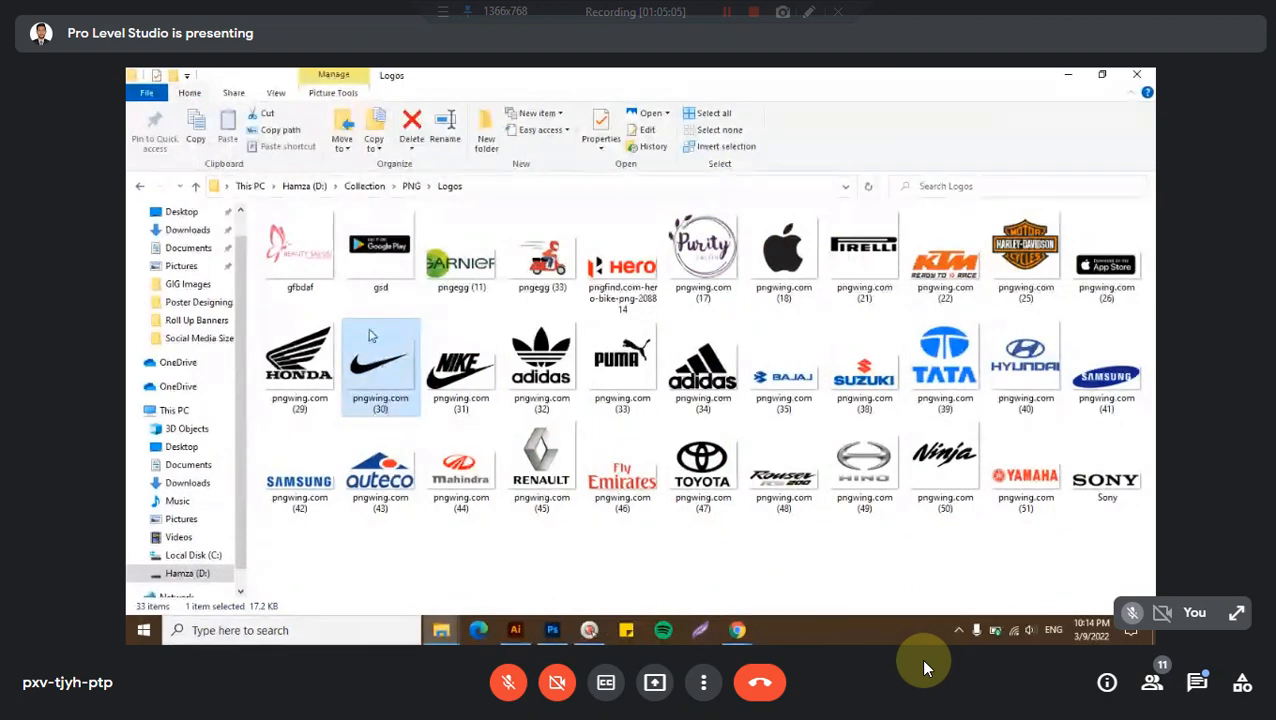
click(458, 468)
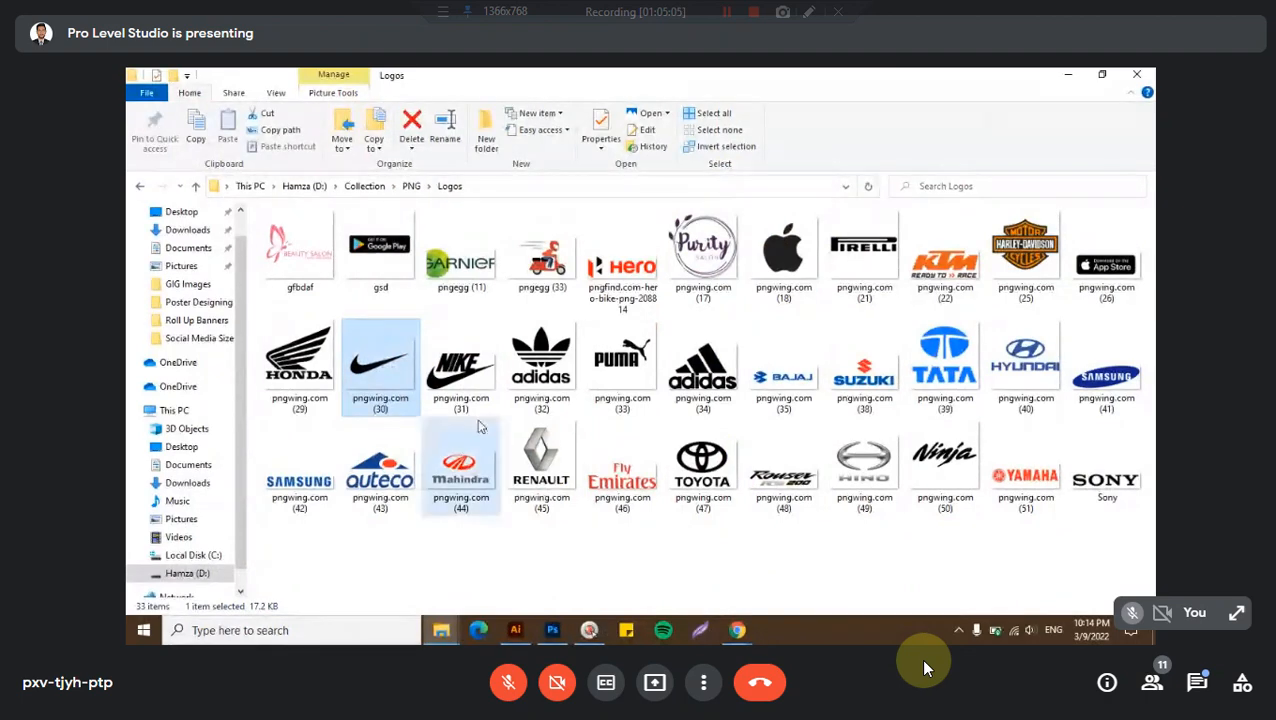
- Switch back to Photoshop and place the swoosh file pngwing.com (30) from Collection > PNG > Logos as an embedded image above the Contact (2) layer
click(550, 634)
click(1025, 234)
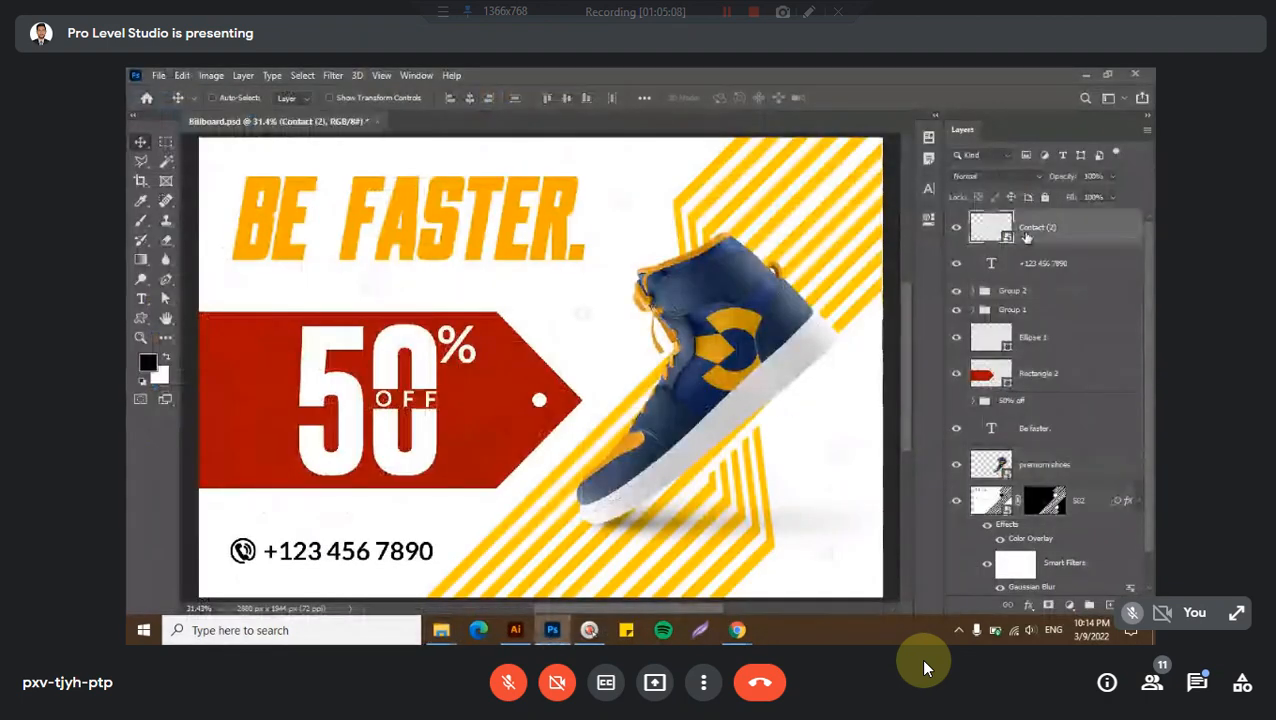
key(alt+f)
key(l)
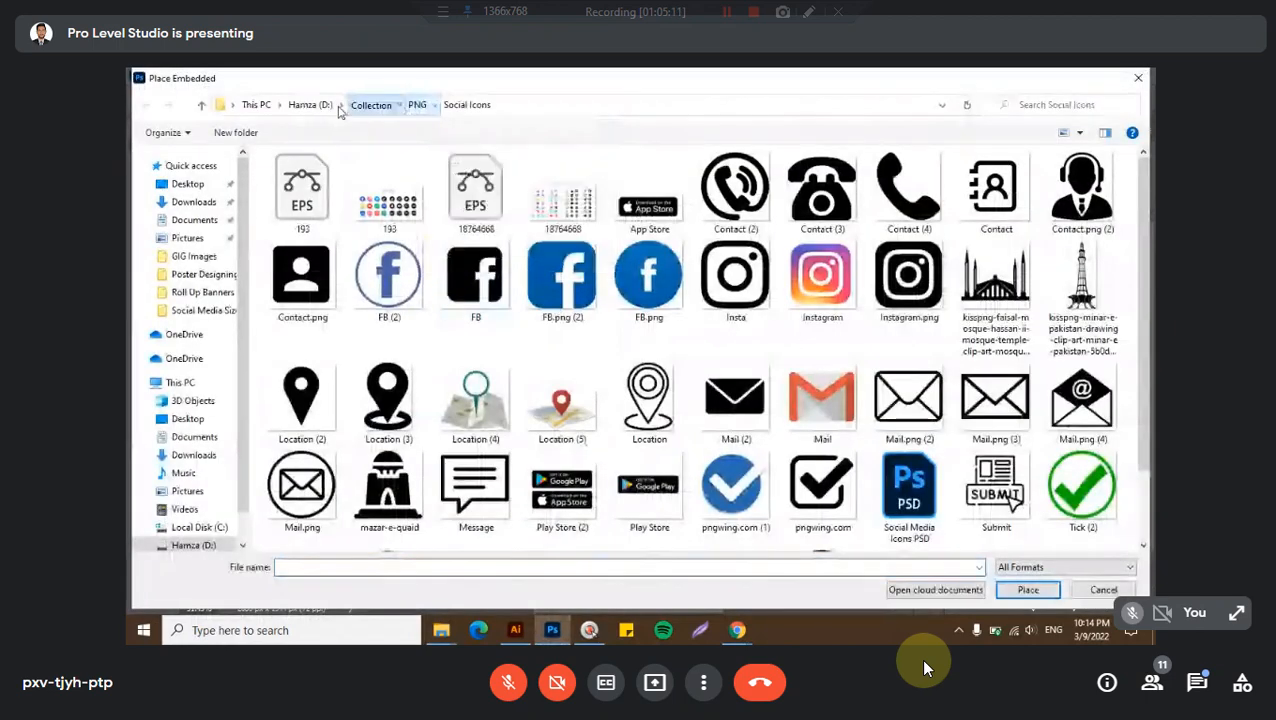
click(398, 104)
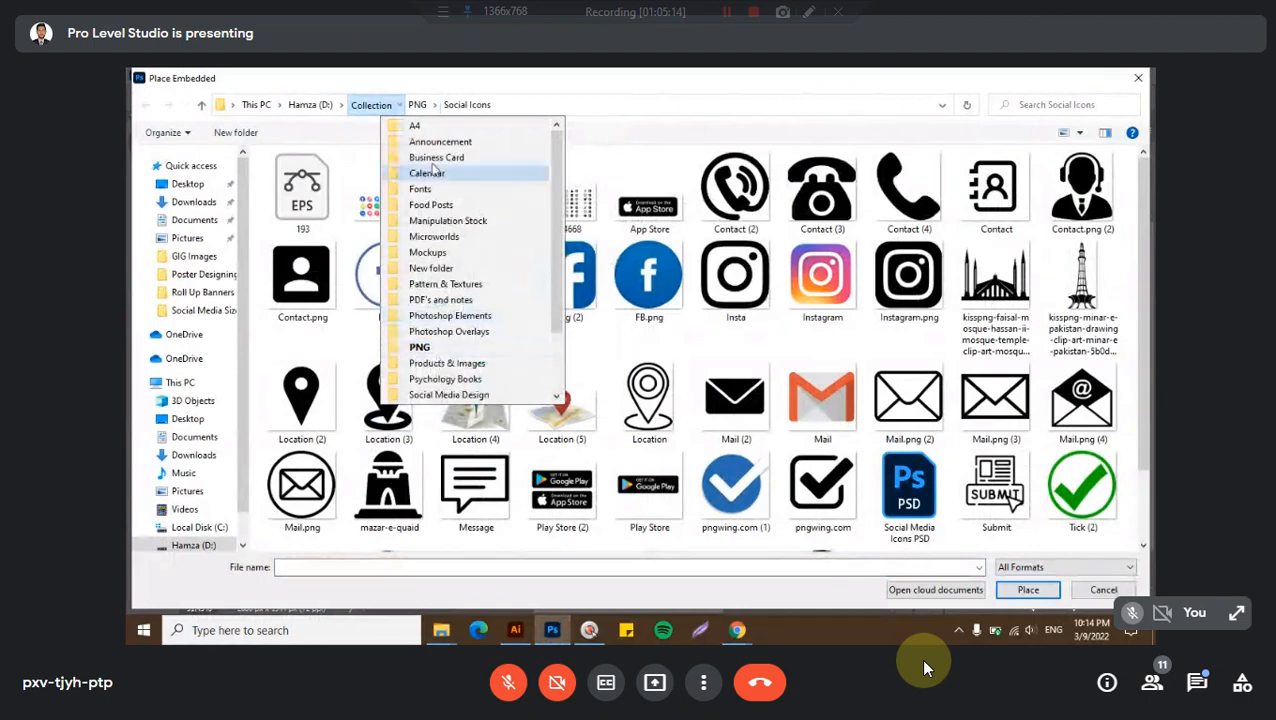
click(435, 104)
click(435, 104)
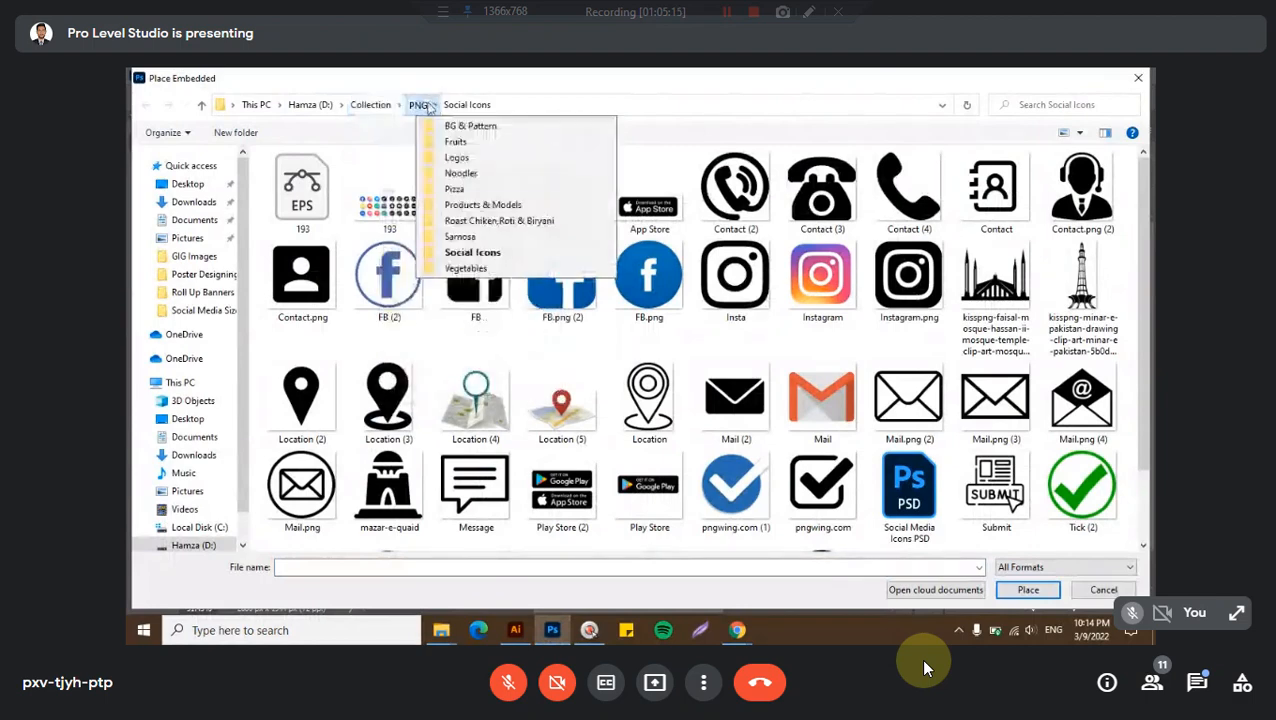
click(456, 157)
click(403, 327)
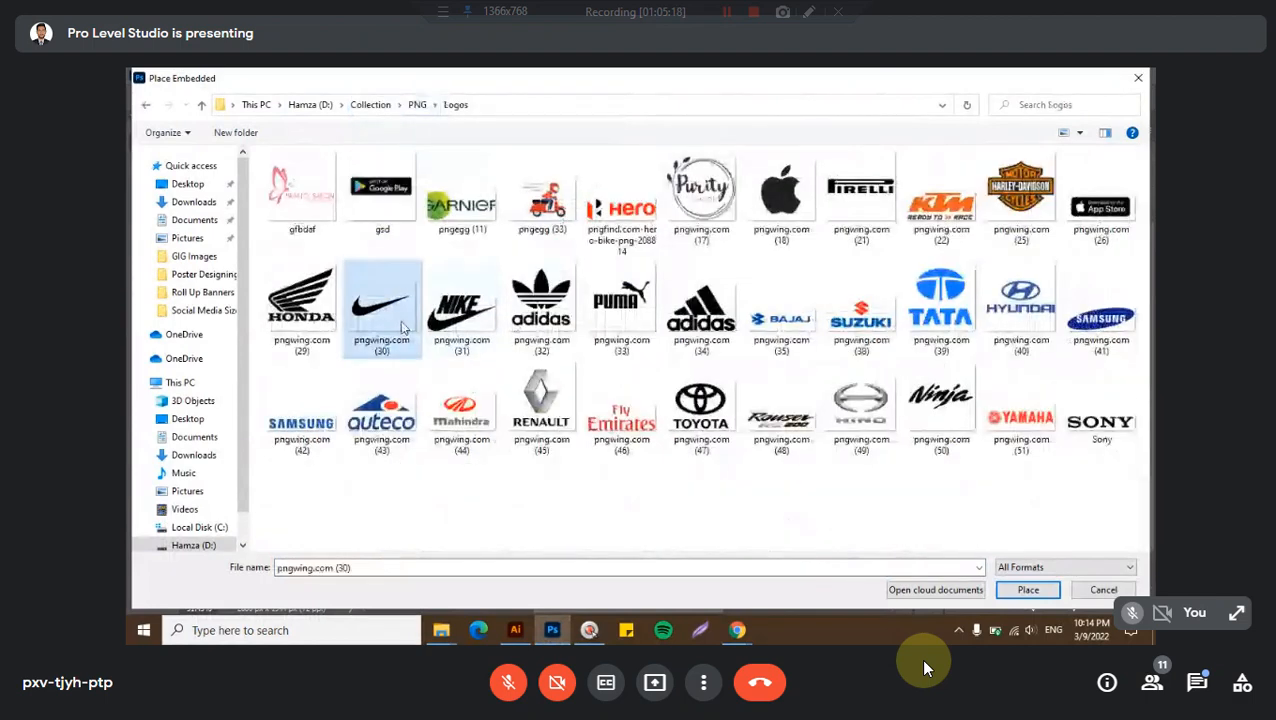
double_click(403, 327)
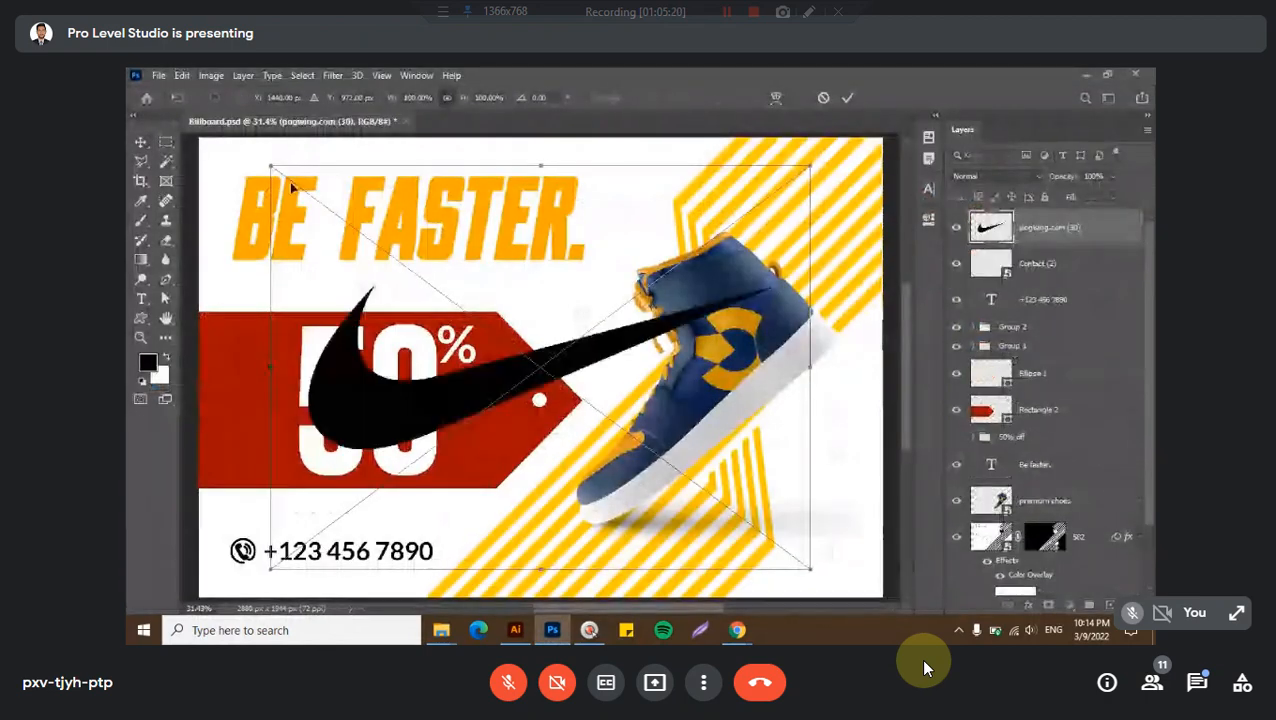
- Scale the Nike swoosh down to about 14% and position it in the billboard's lower-right corner, against the margin guides
drag(272, 168, 832, 561)
click(847, 99)
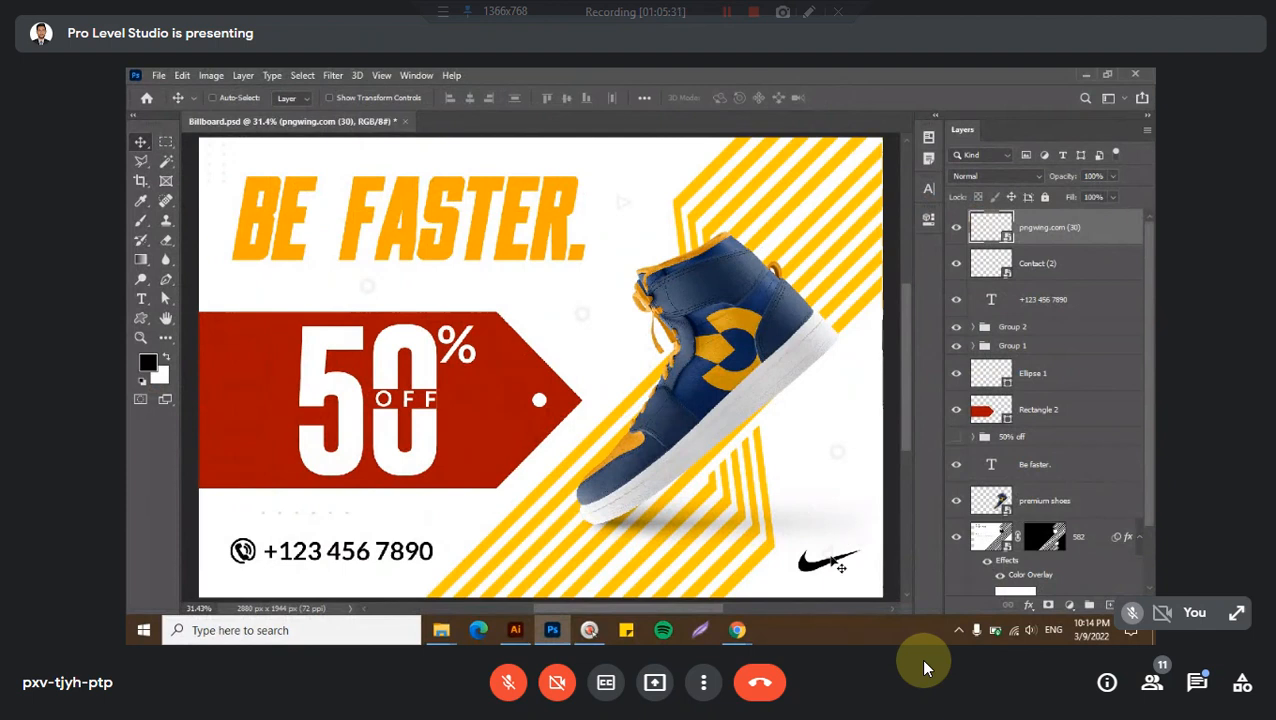
key(ctrl+semicolon)
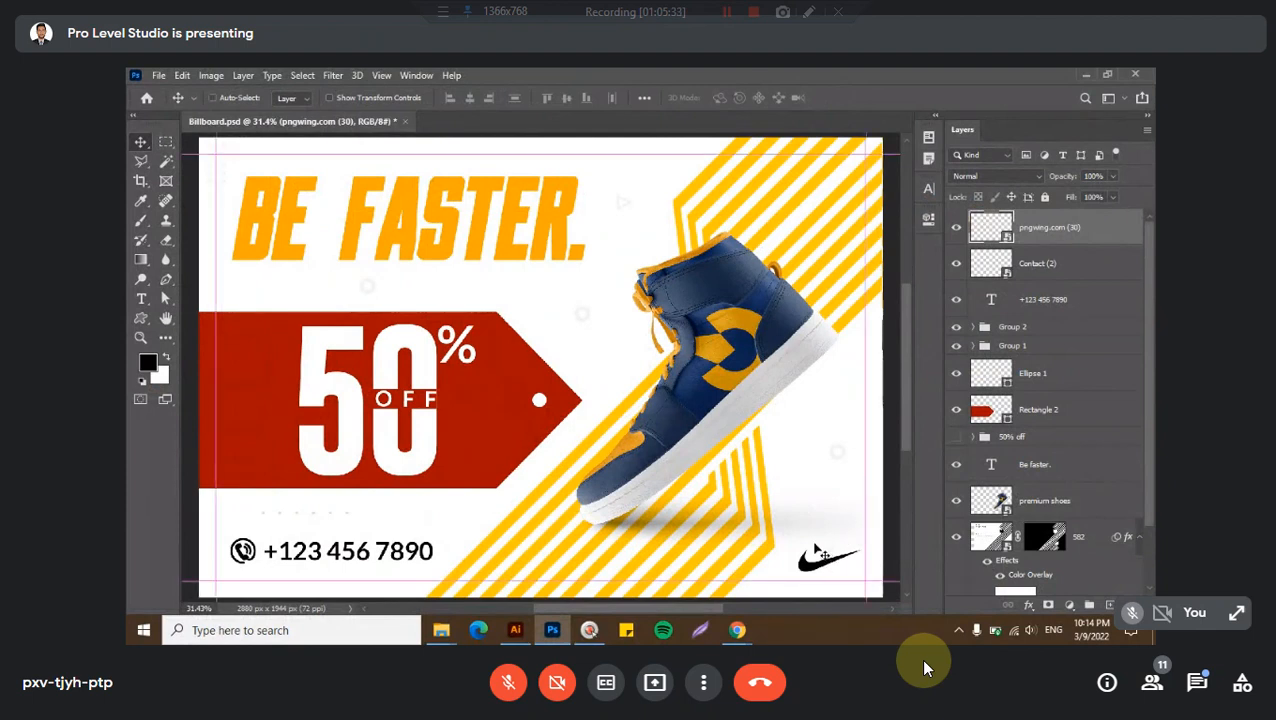
drag(806, 539, 817, 559)
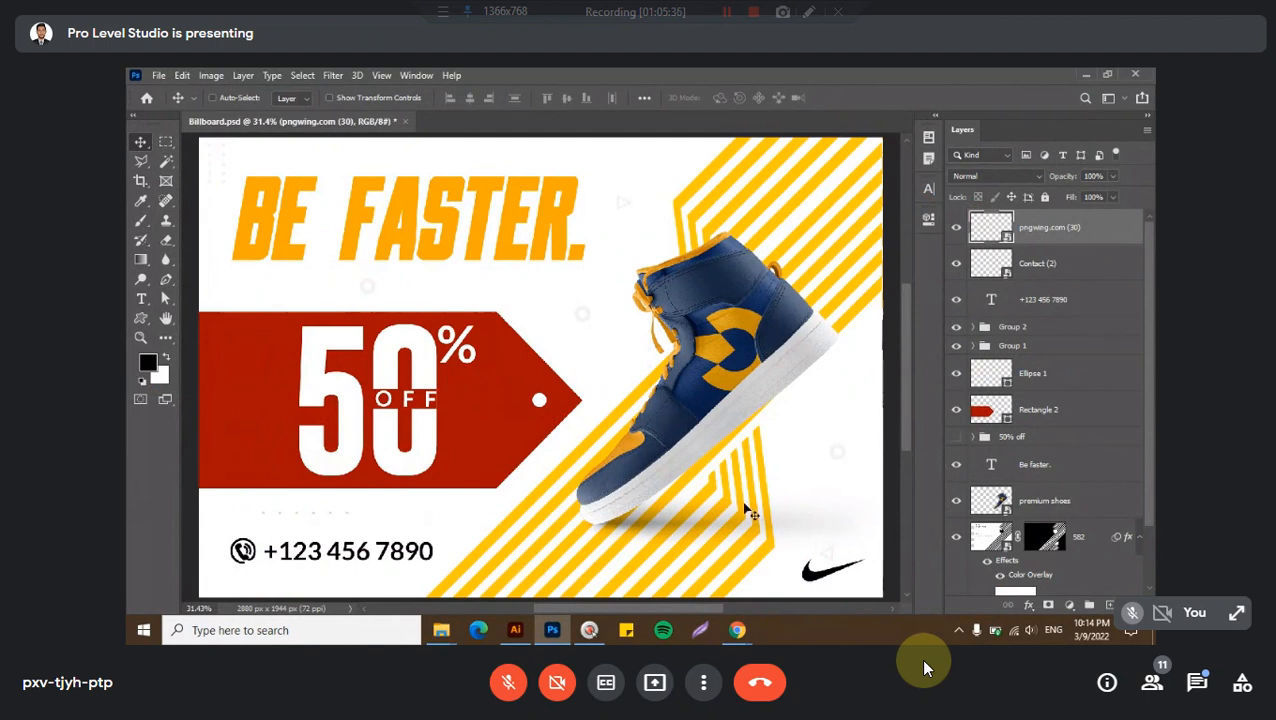
- Hide the striped pattern layer 582, Group 2, Group 1, Rectangle 2 and Ellipse 1
click(956, 538)
click(956, 327)
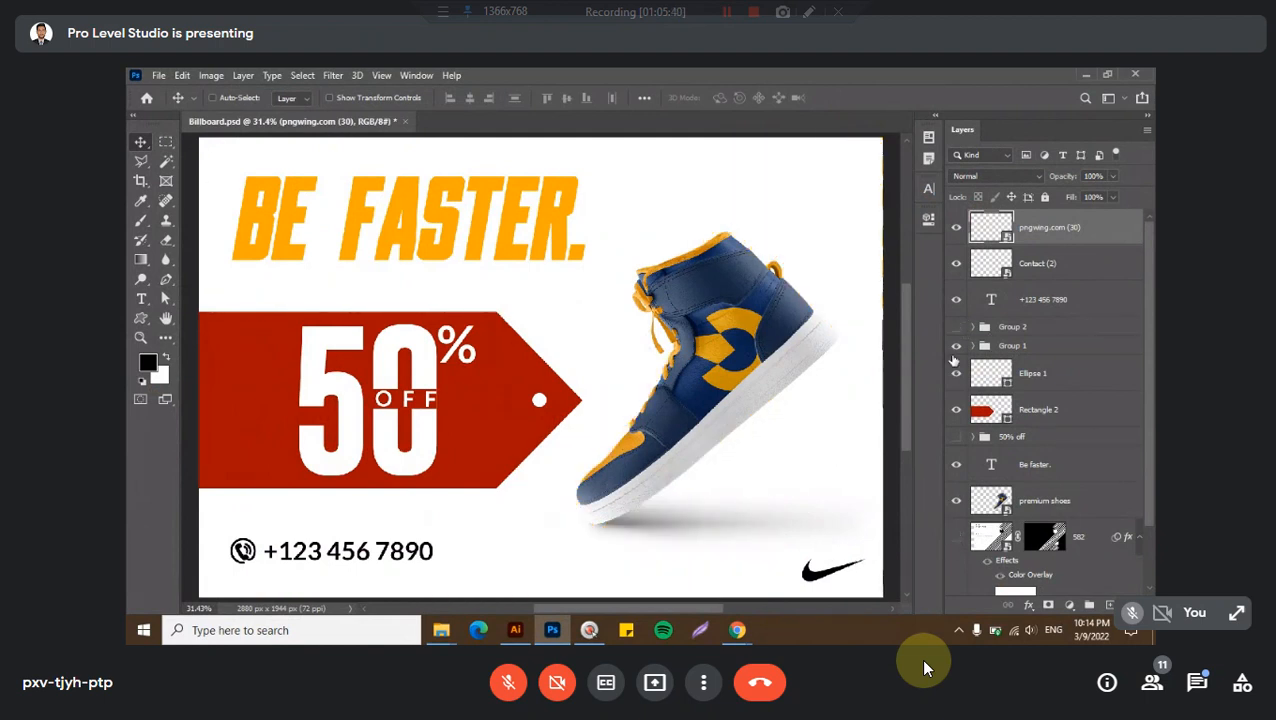
click(956, 345)
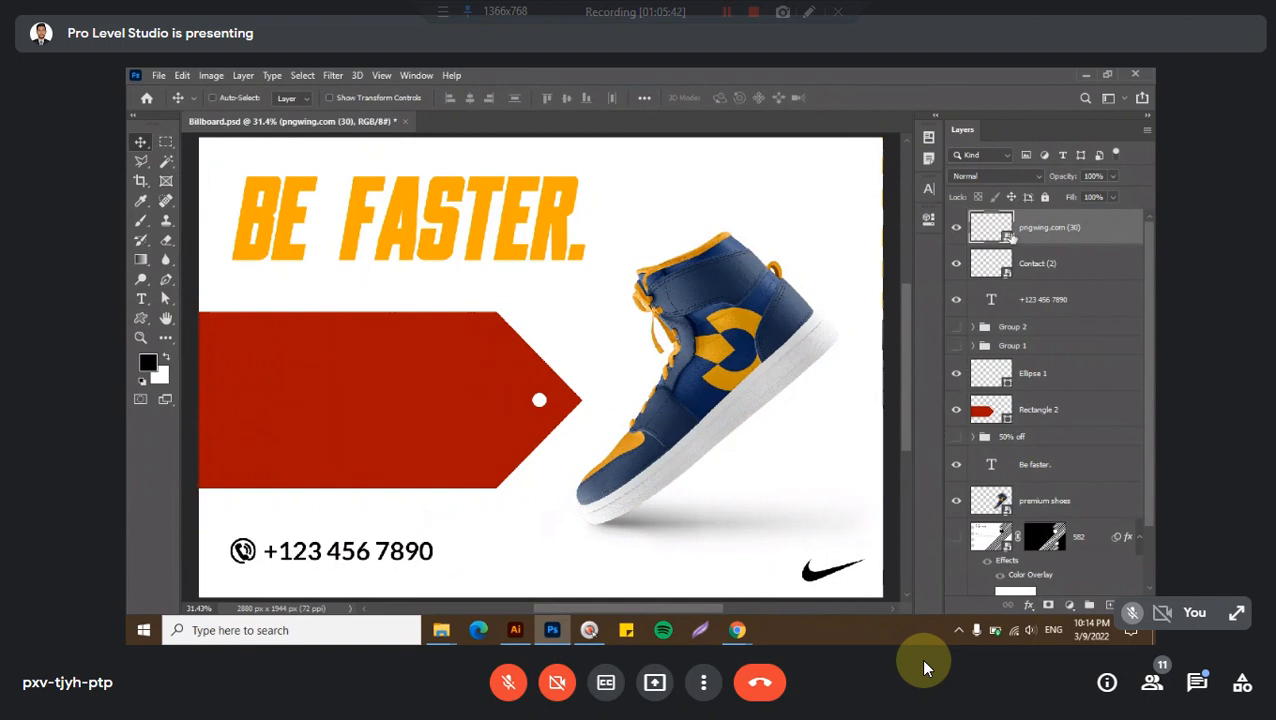
click(956, 410)
click(956, 373)
- Move the Nike swoosh to the middle of the billboard and enlarge it to about 113%
drag(858, 470, 617, 337)
key(ctrl+t)
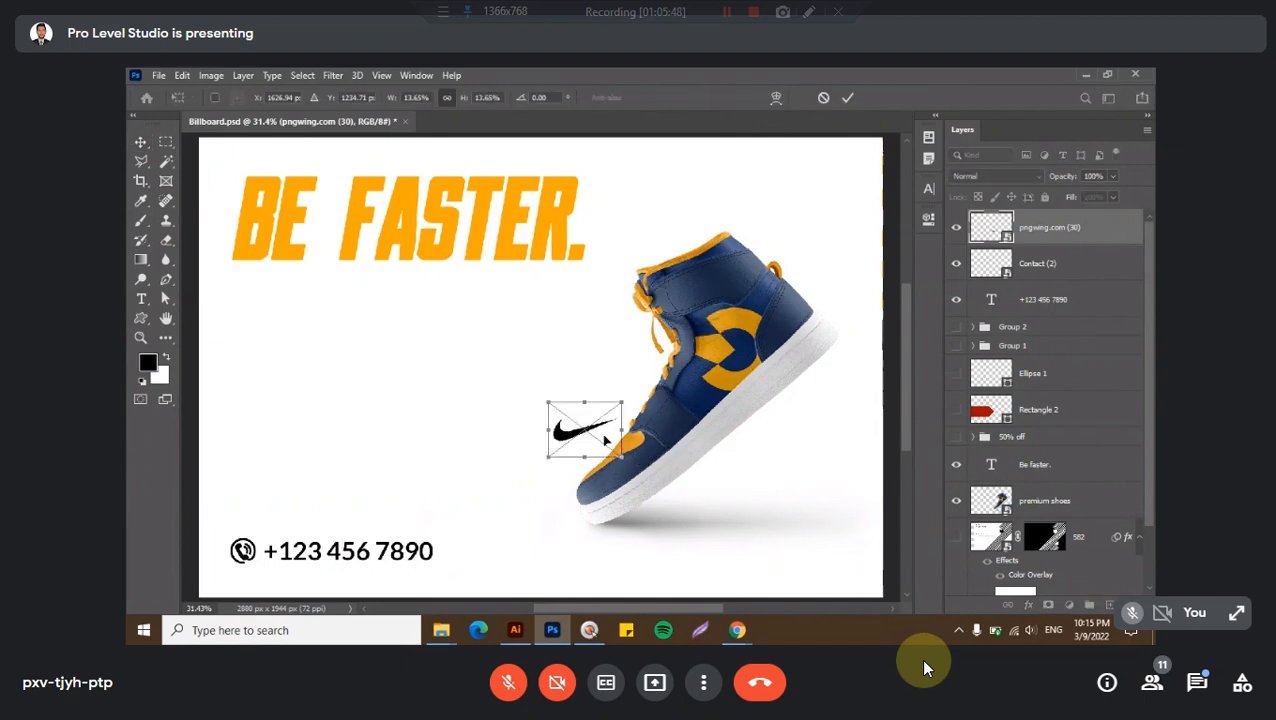
drag(612, 436, 755, 457)
drag(618, 445, 715, 447)
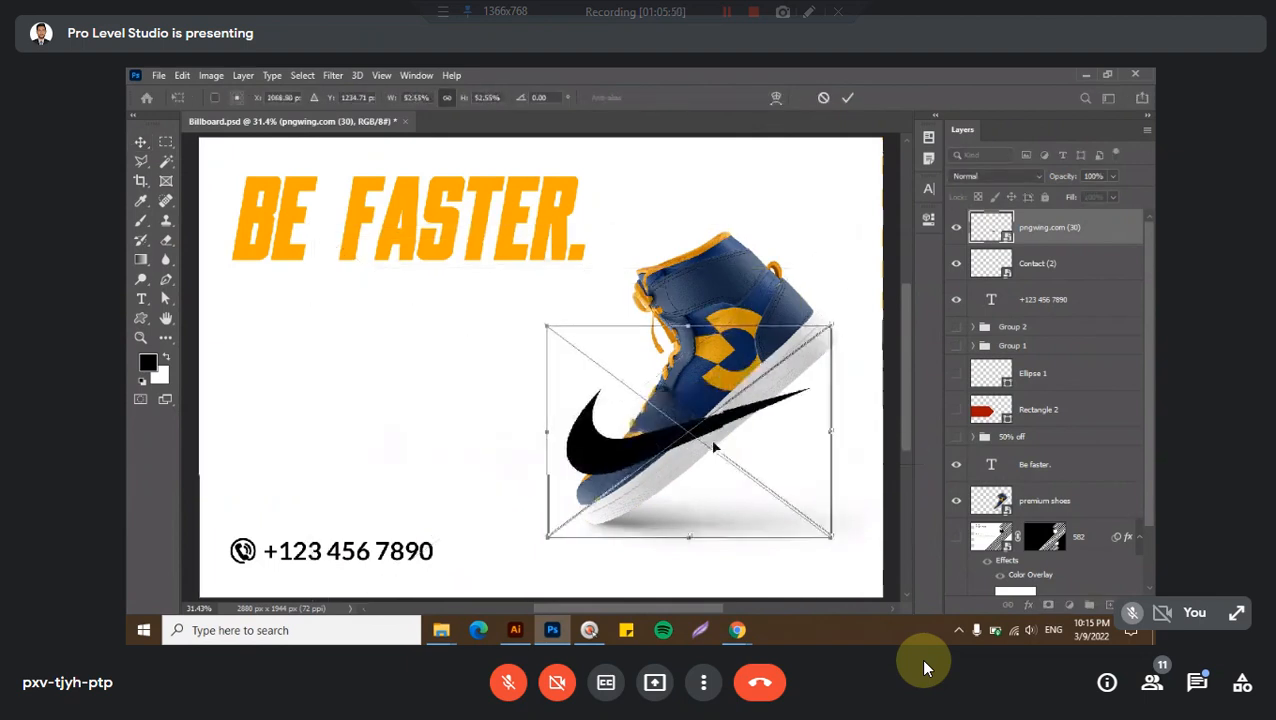
drag(543, 433, 212, 390)
drag(678, 535, 678, 521)
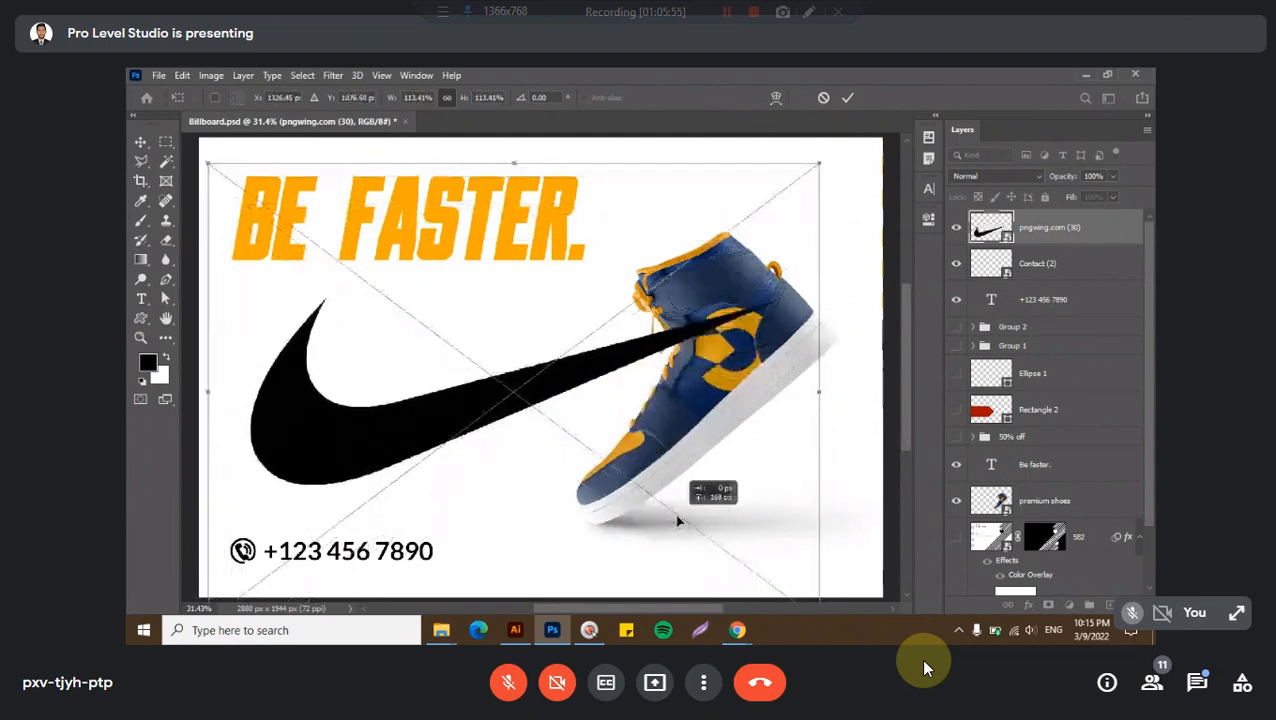
key(Return)
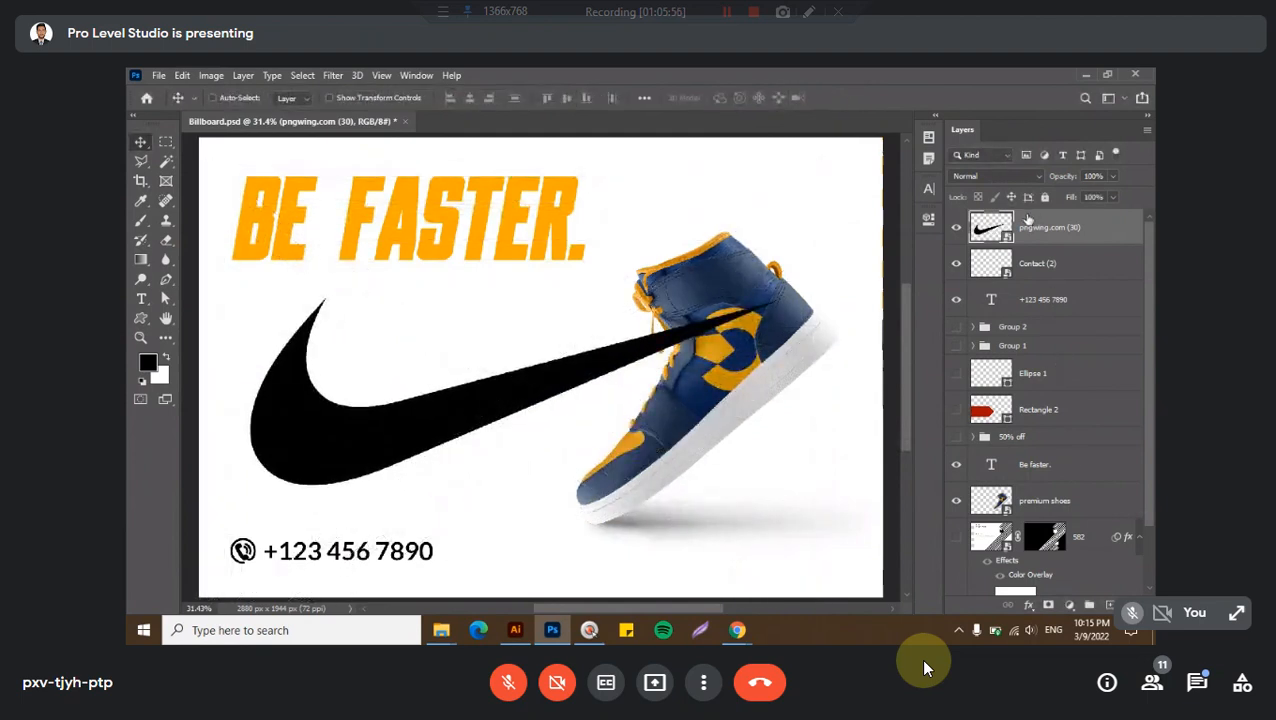
- Move the swoosh layer beneath the premium shoes layer, lower its opacity to 10%, and shift it rightward behind the shoe
drag(1028, 218, 1040, 505)
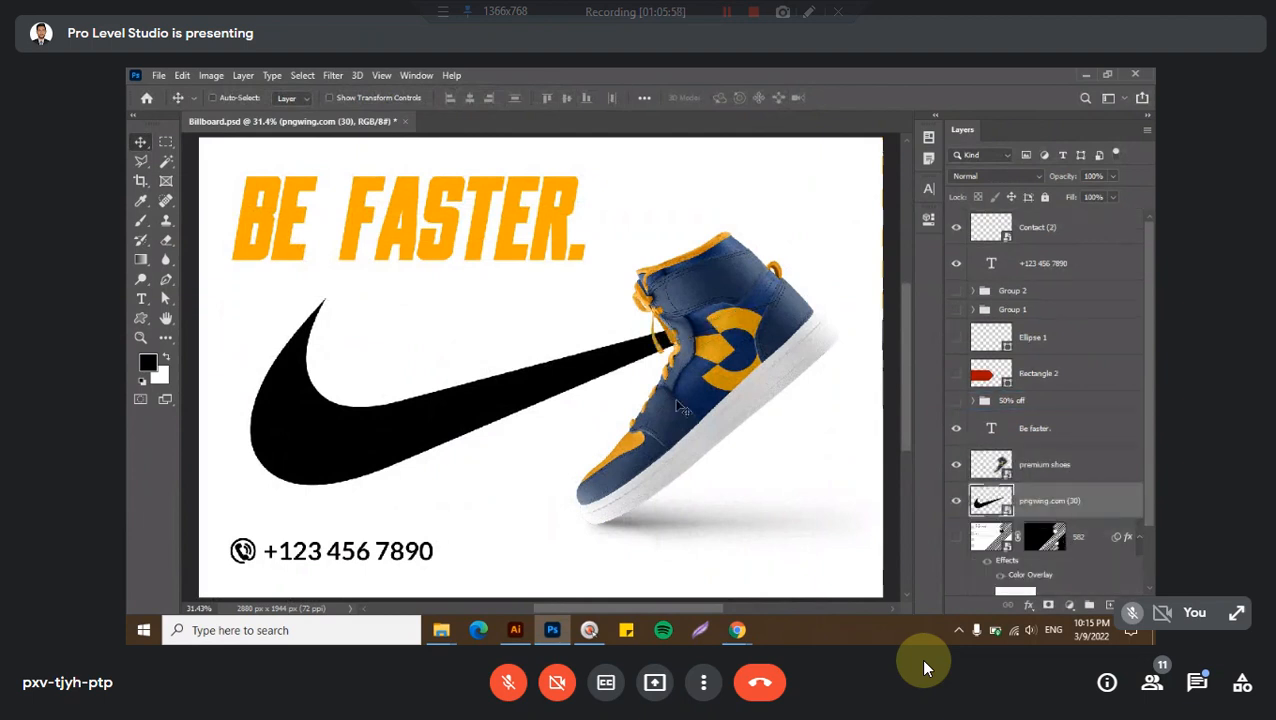
key(1)
drag(517, 365, 668, 382)
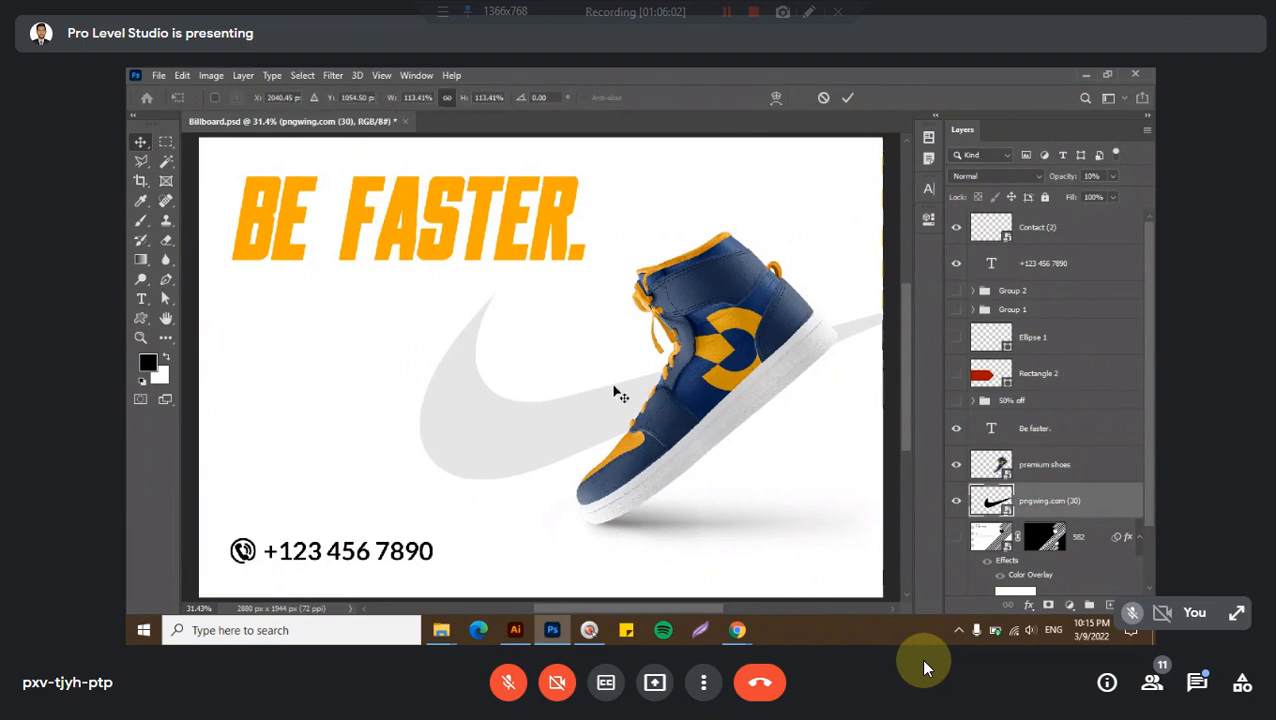
- Enlarge the faint swoosh to about 256% and position it across the whole billboard background behind the shoe
key(ctrl+t)
scroll(558, 392, down, 3)
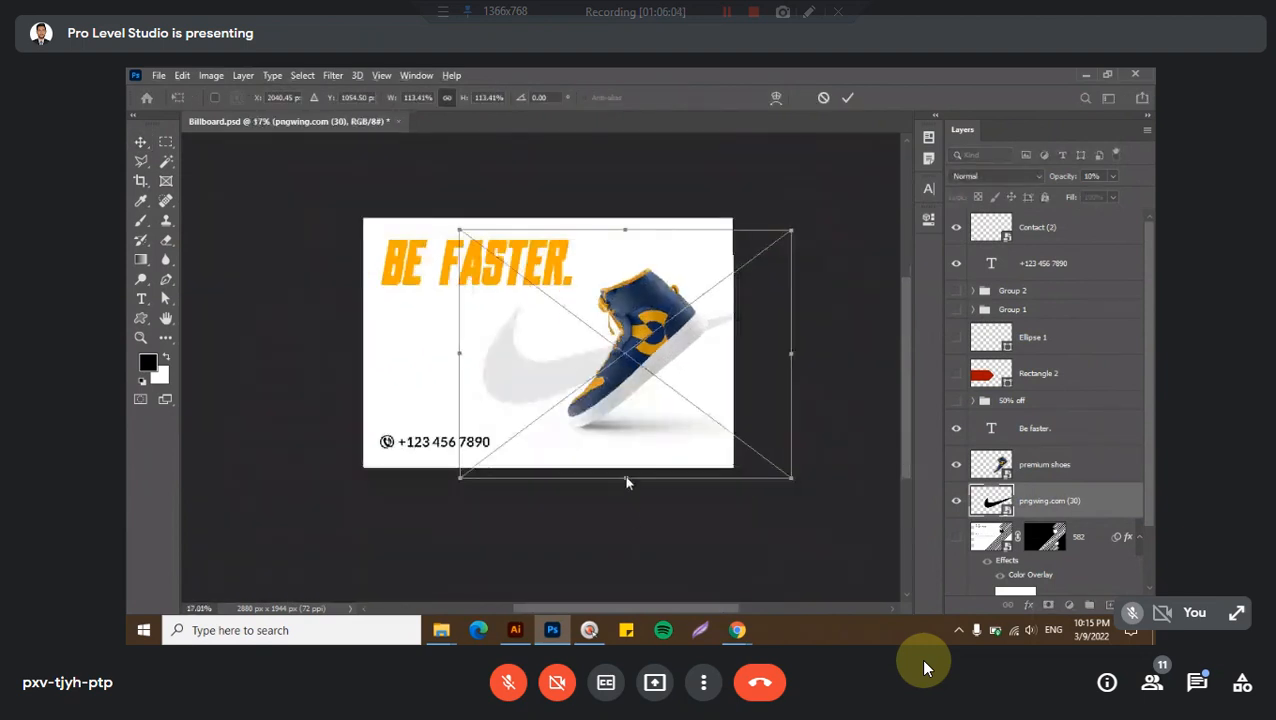
drag(623, 481, 647, 577)
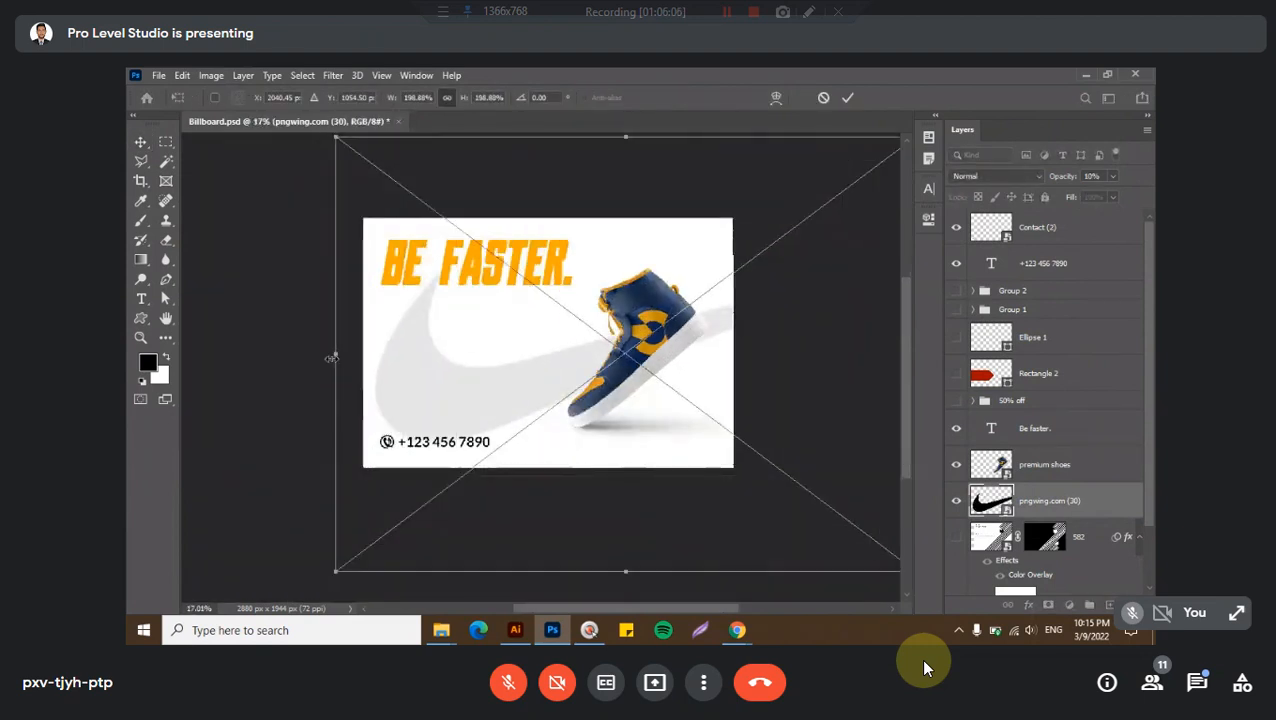
mouse_move(332, 359)
mouse_down()
mouse_move(208, 367)
mouse_move(372, 375)
mouse_move(368, 360)
mouse_move(312, 364)
mouse_up()
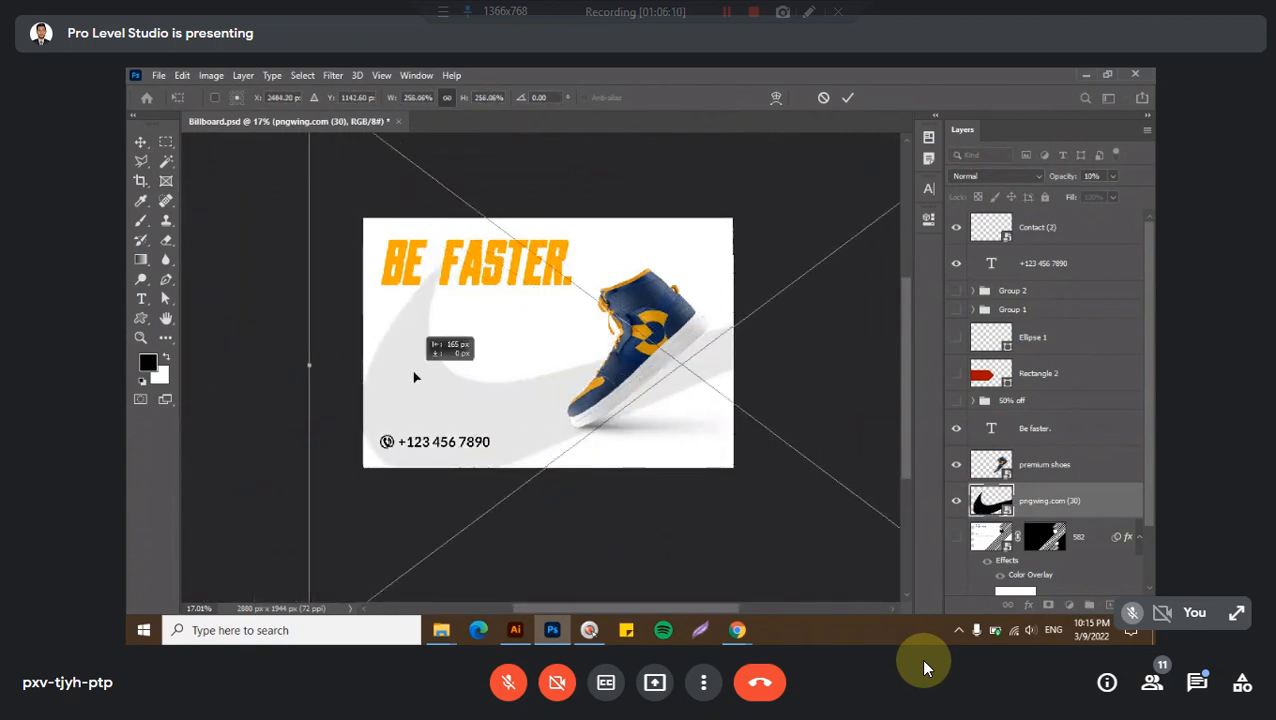
key(Return)
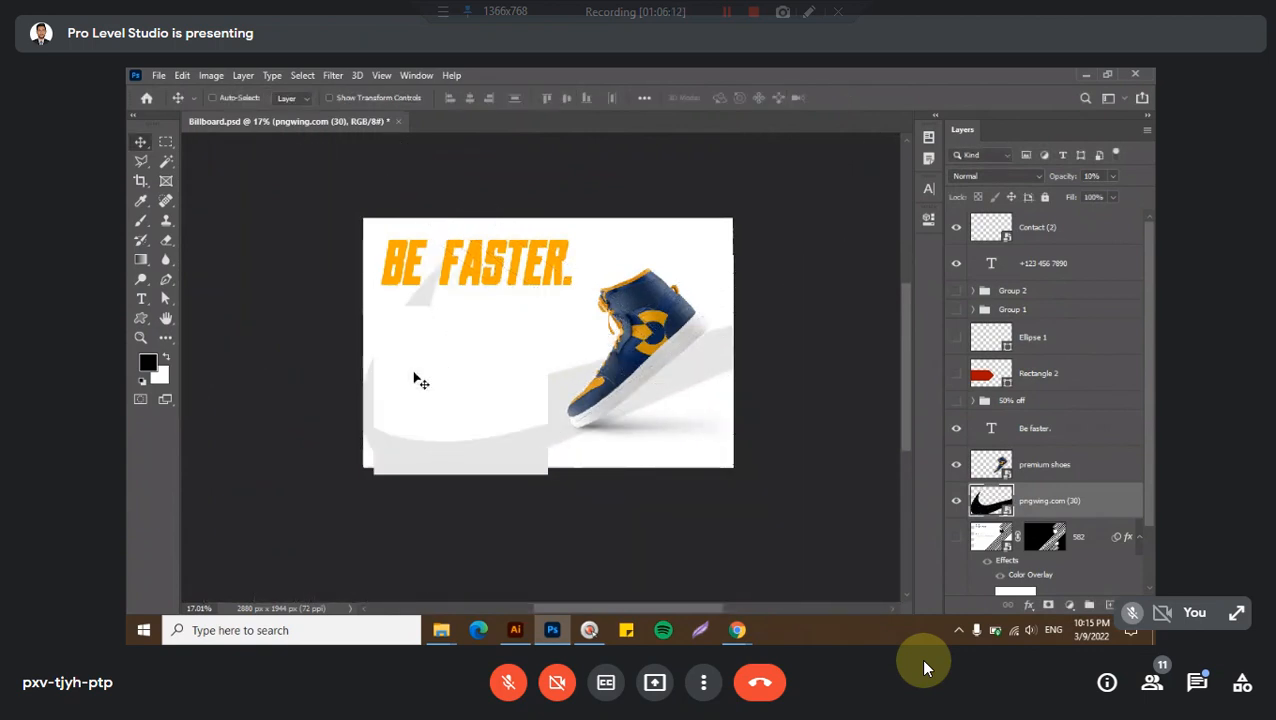
key(ctrl+0)
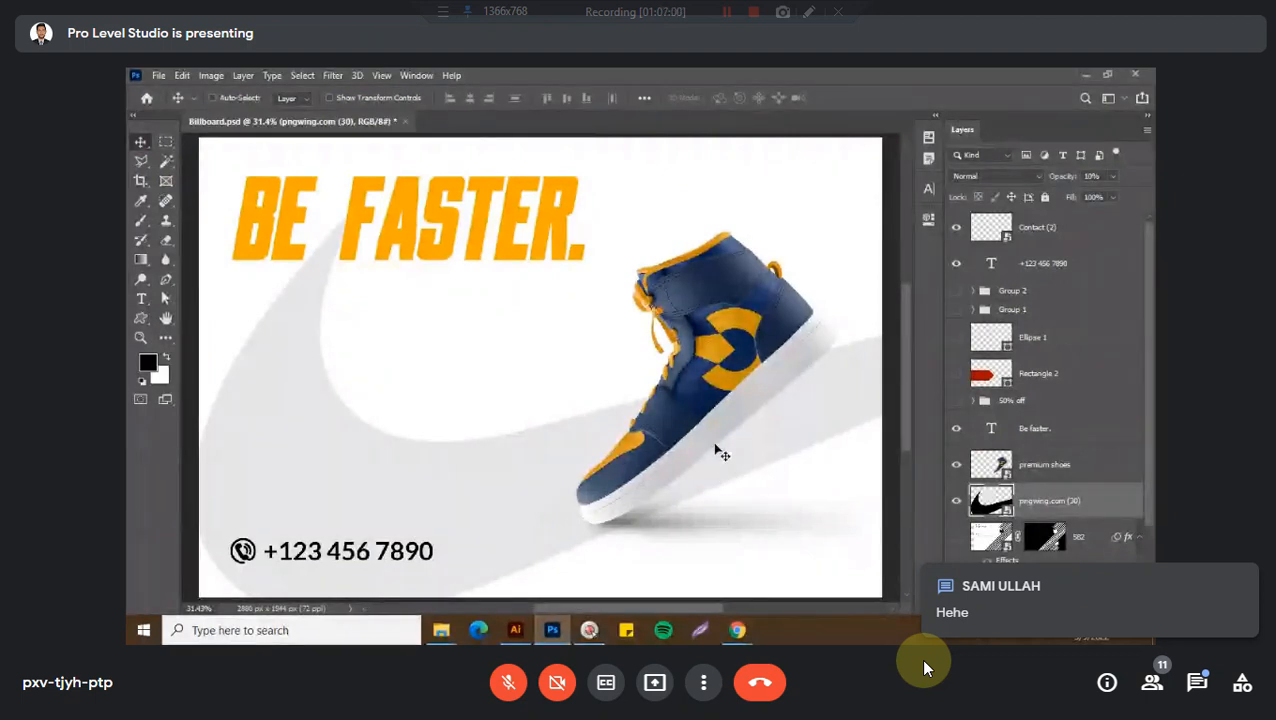
- Switch to the Google Meet window in Chrome
click(737, 630)
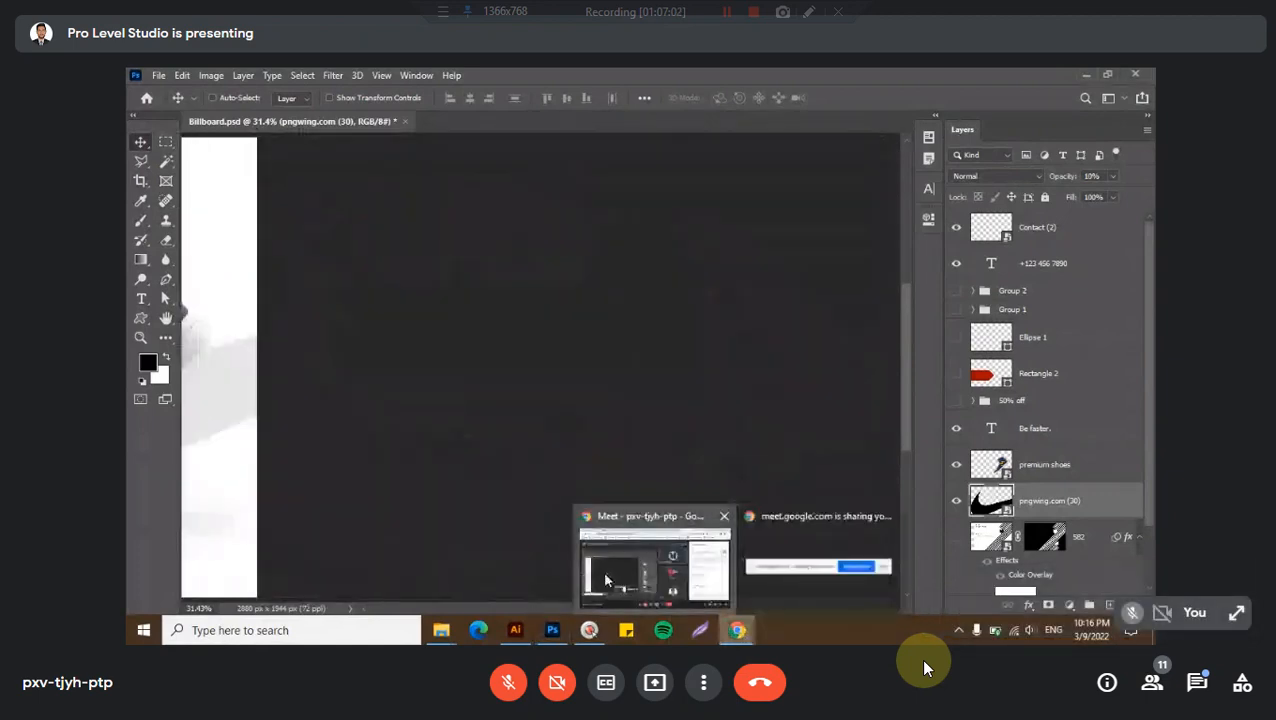